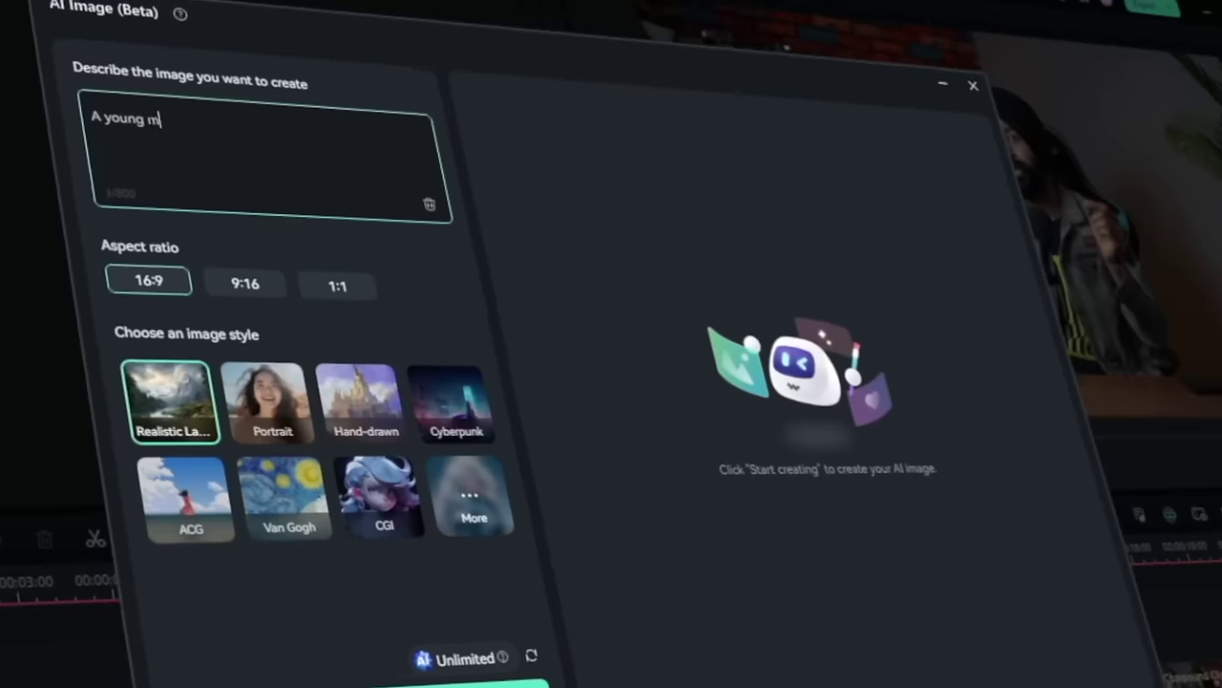
- Complete the AI image description as "A young man, sitting on his desk, learning, studying," and show the AI Music Generator's theme options
text(an, sitting on his desk, learning, studying,)
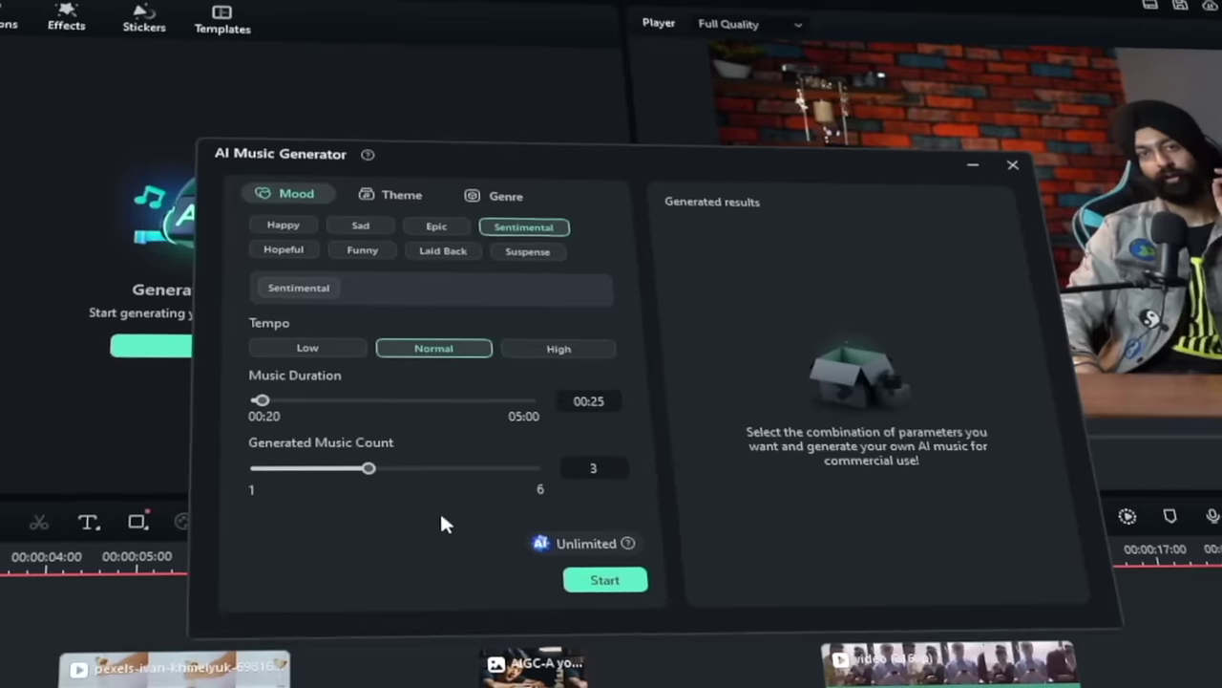
click(406, 196)
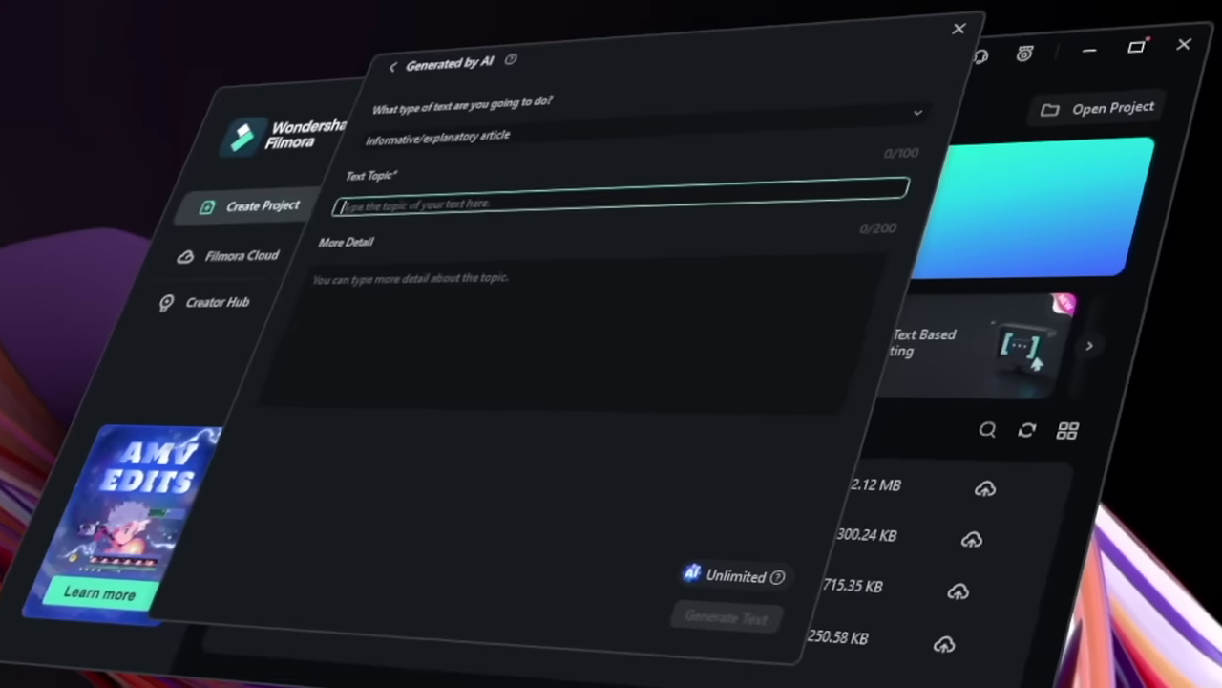
- Enter "How to focus in stud" as the text topic for the AI-generated article
text(How to focus in stud)
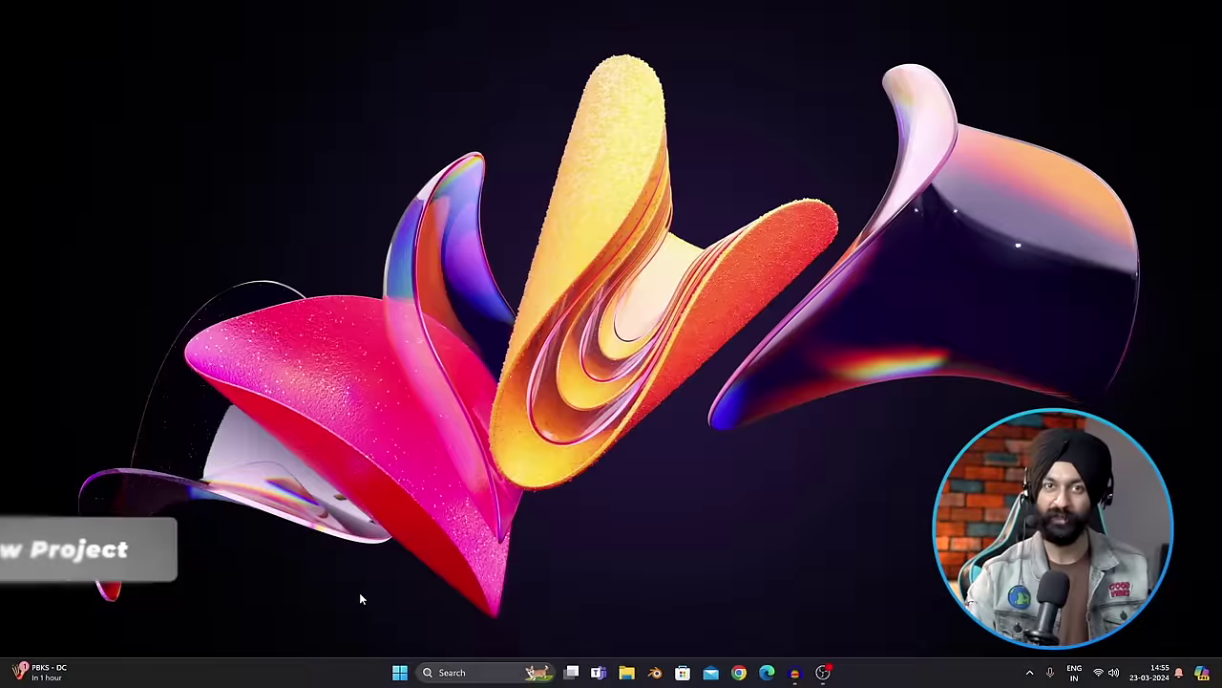
- Launch Wondershare Filmora from the Windows search
key(super+s)
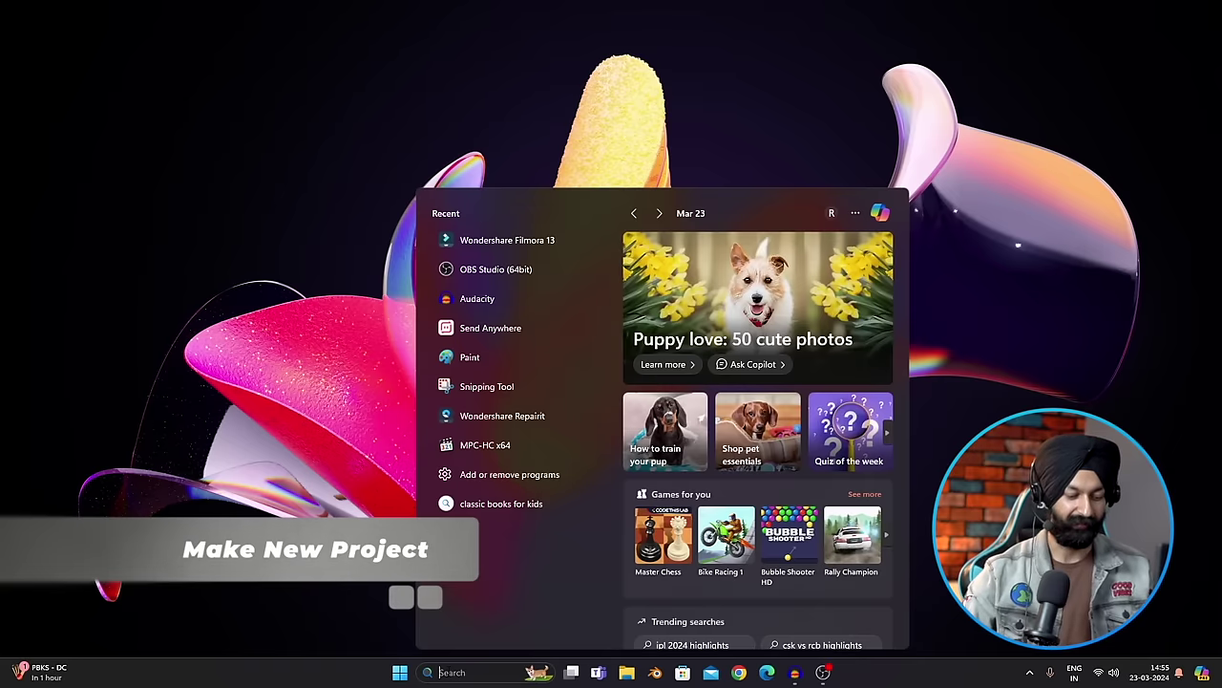
text(fil)
key(Return)
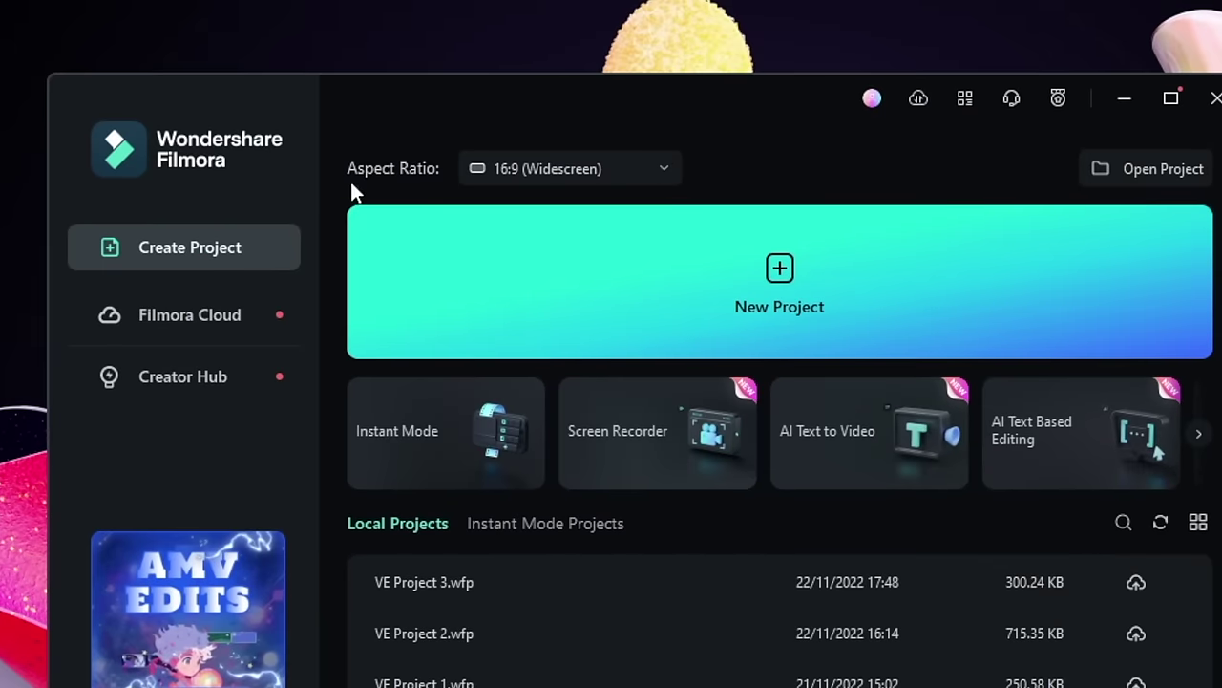
- Create a new project with the 16:9 (Widescreen) aspect ratio
click(563, 172)
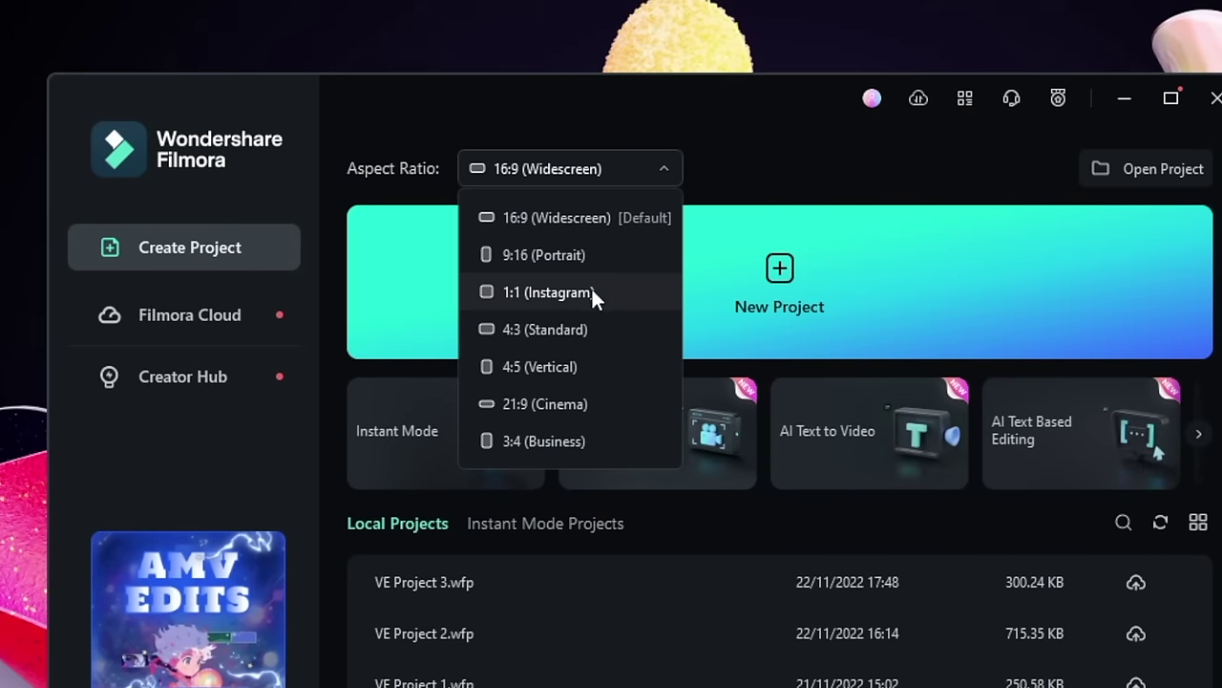
click(561, 221)
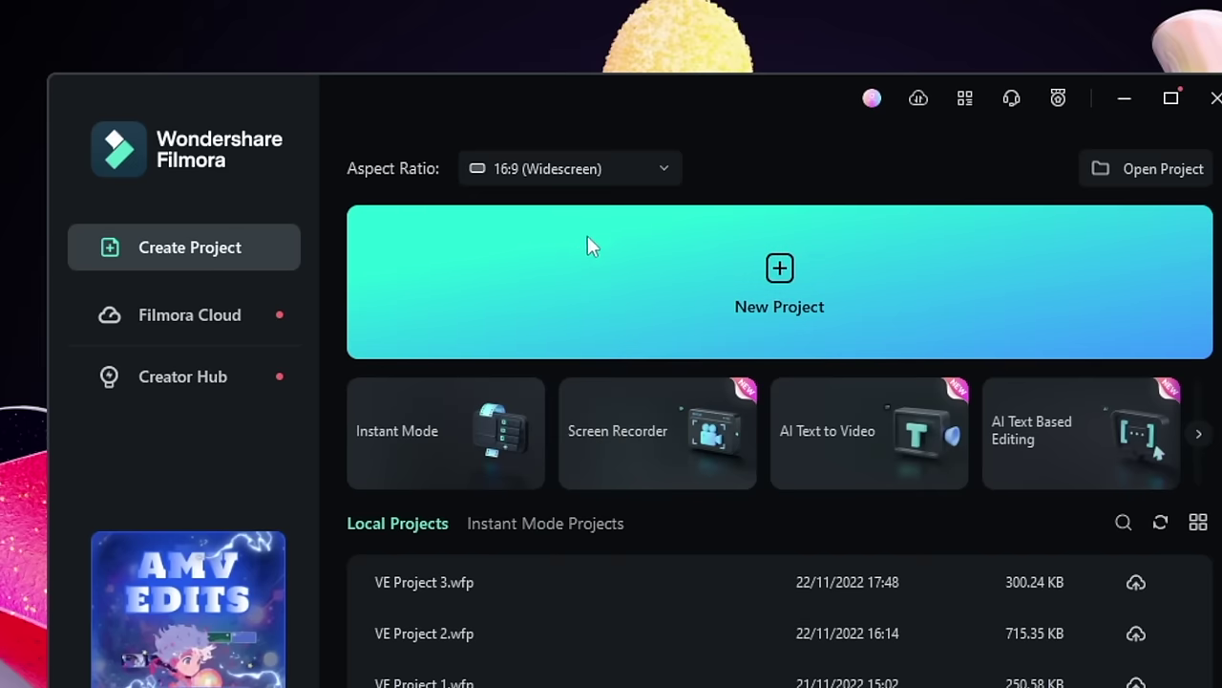
click(802, 286)
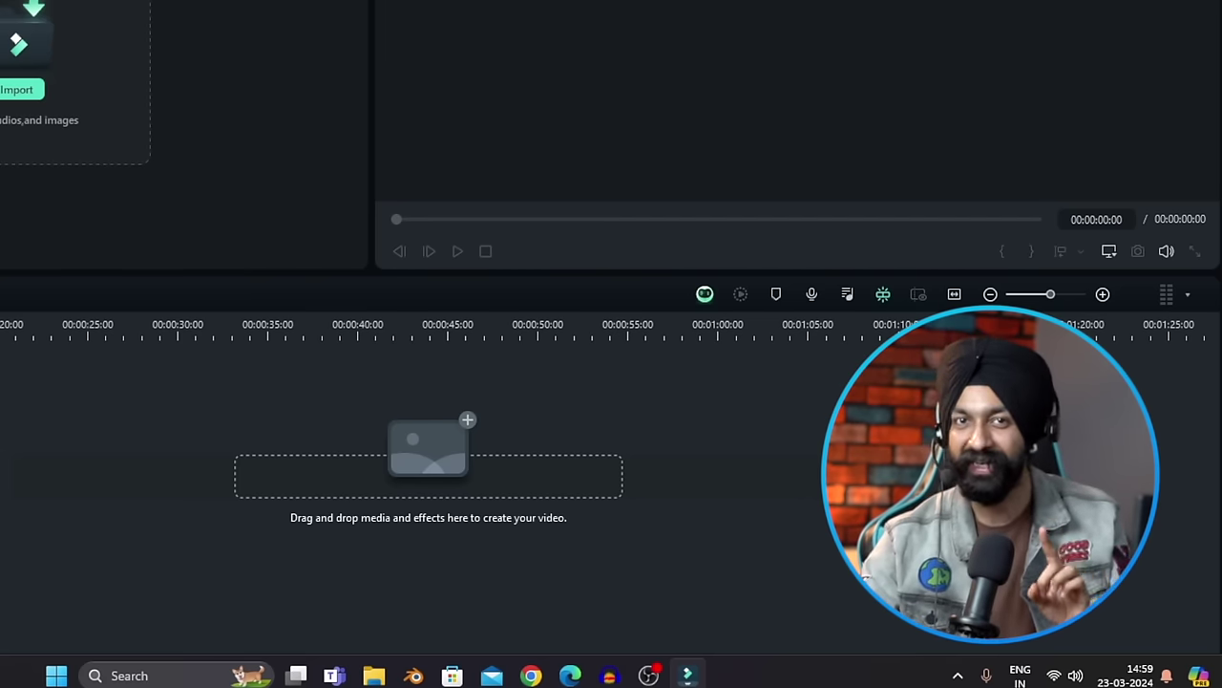
- Open the "for Editing" folder in File Explorer and play the video C0597 to review it
key(super+e)
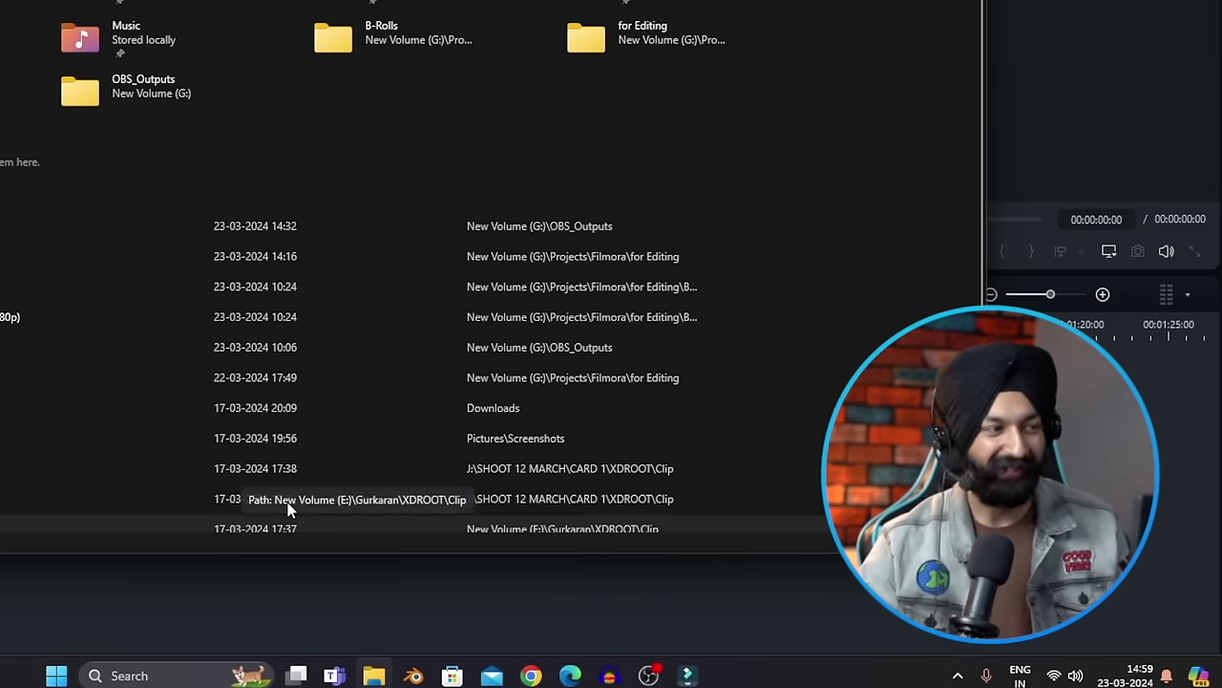
double_click(325, 509)
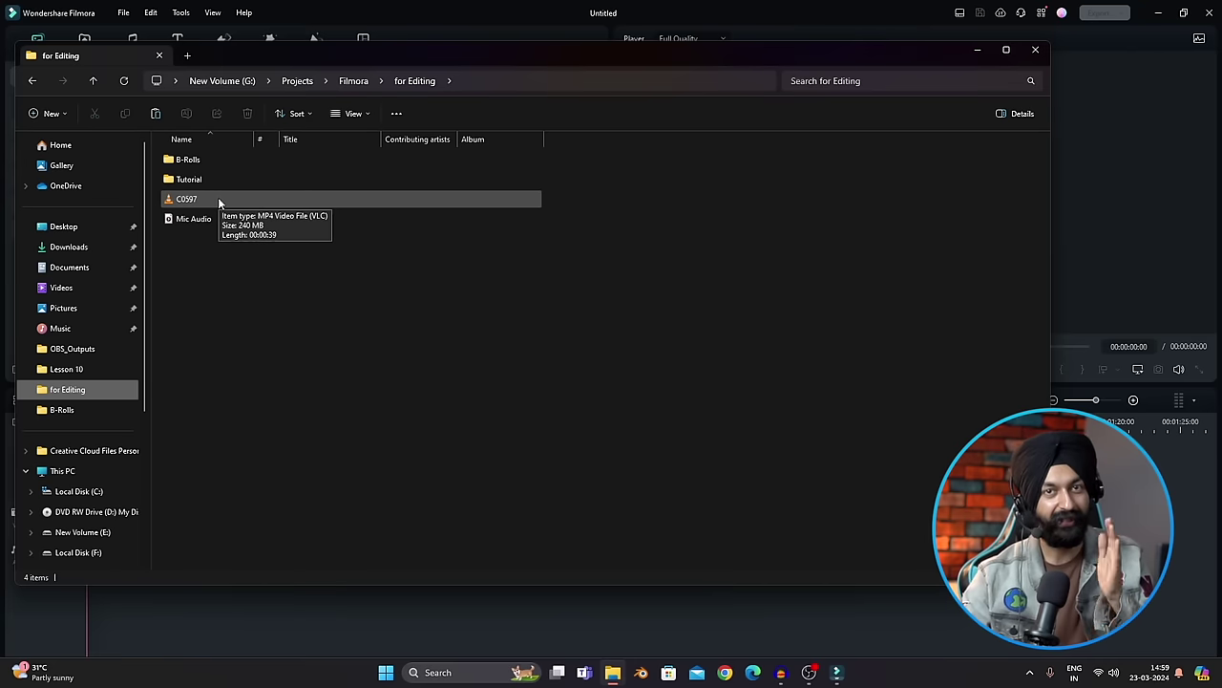
double_click(217, 203)
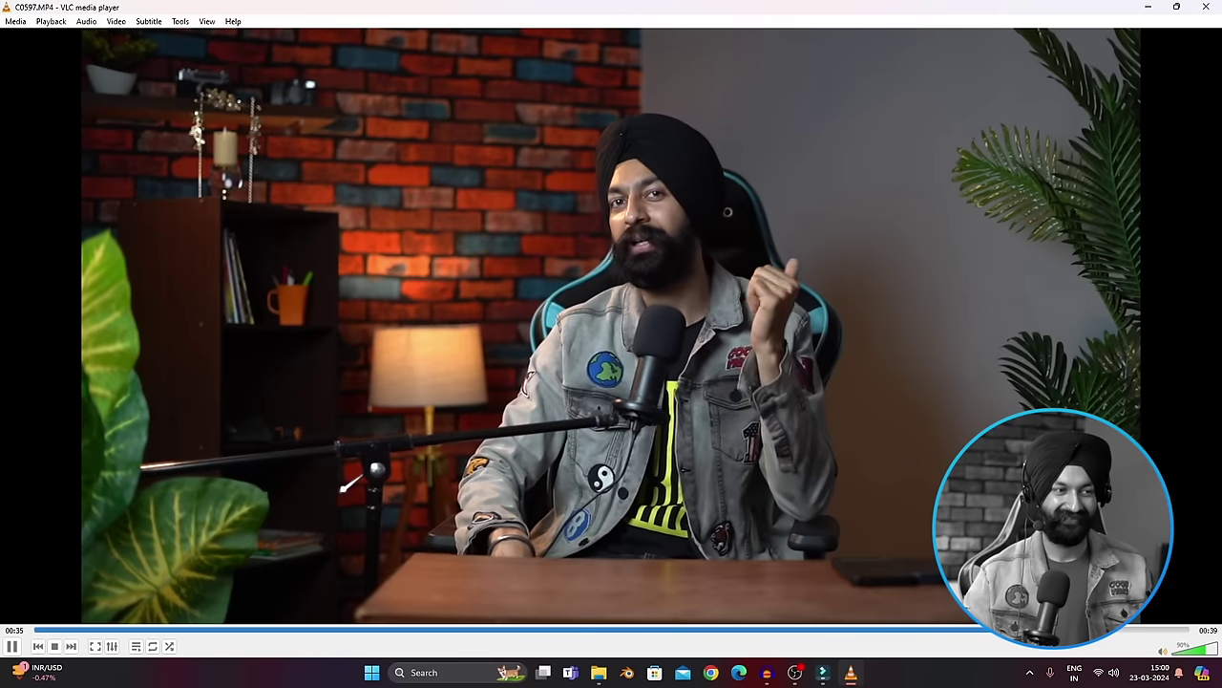
click(1207, 7)
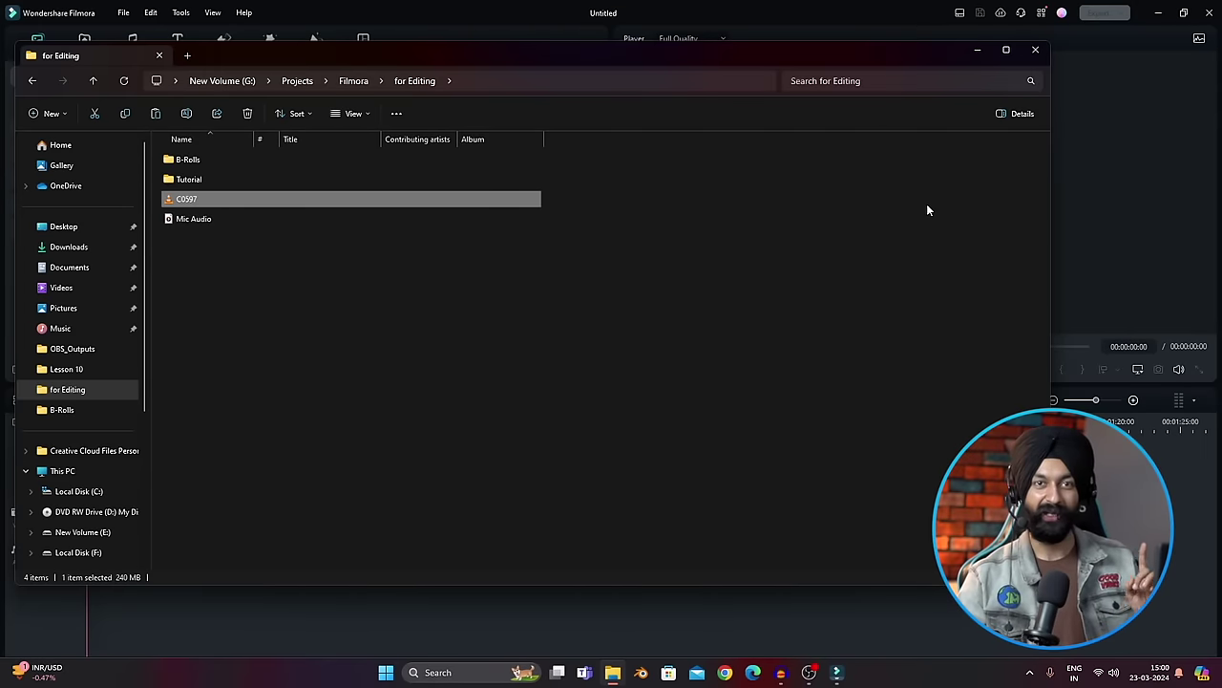
- Import C0597 and Mic Audio from the "for Editing" folder into the Filmora project media
click(203, 220)
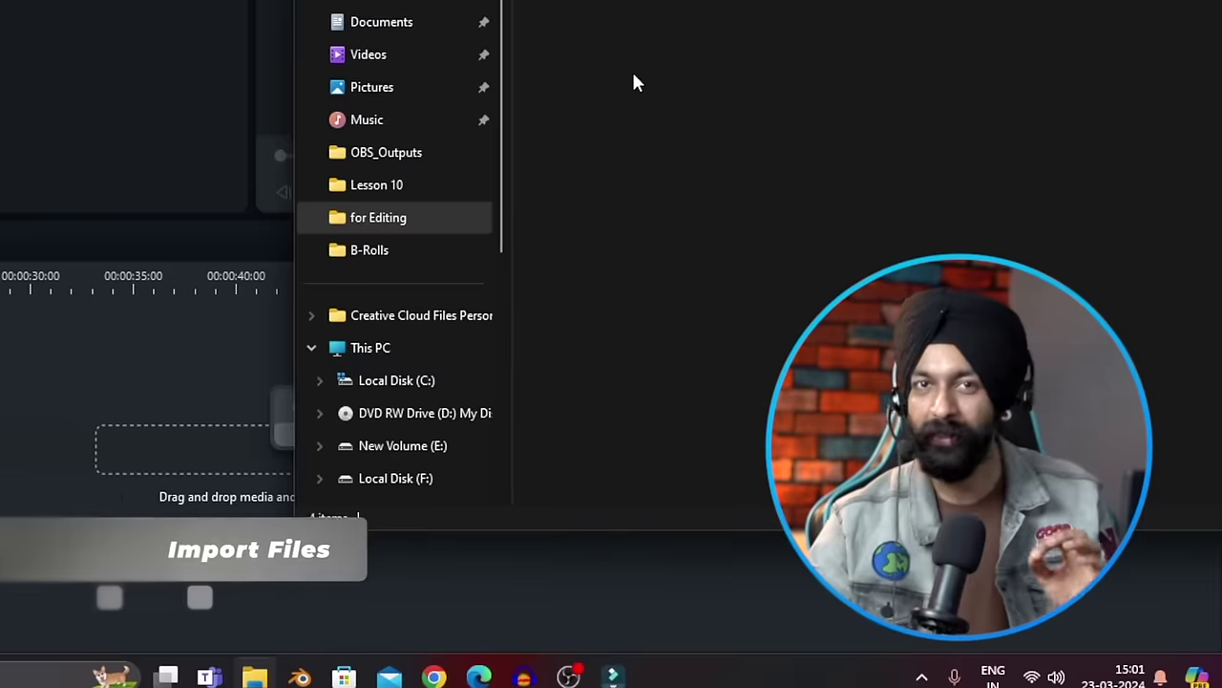
click(596, 0)
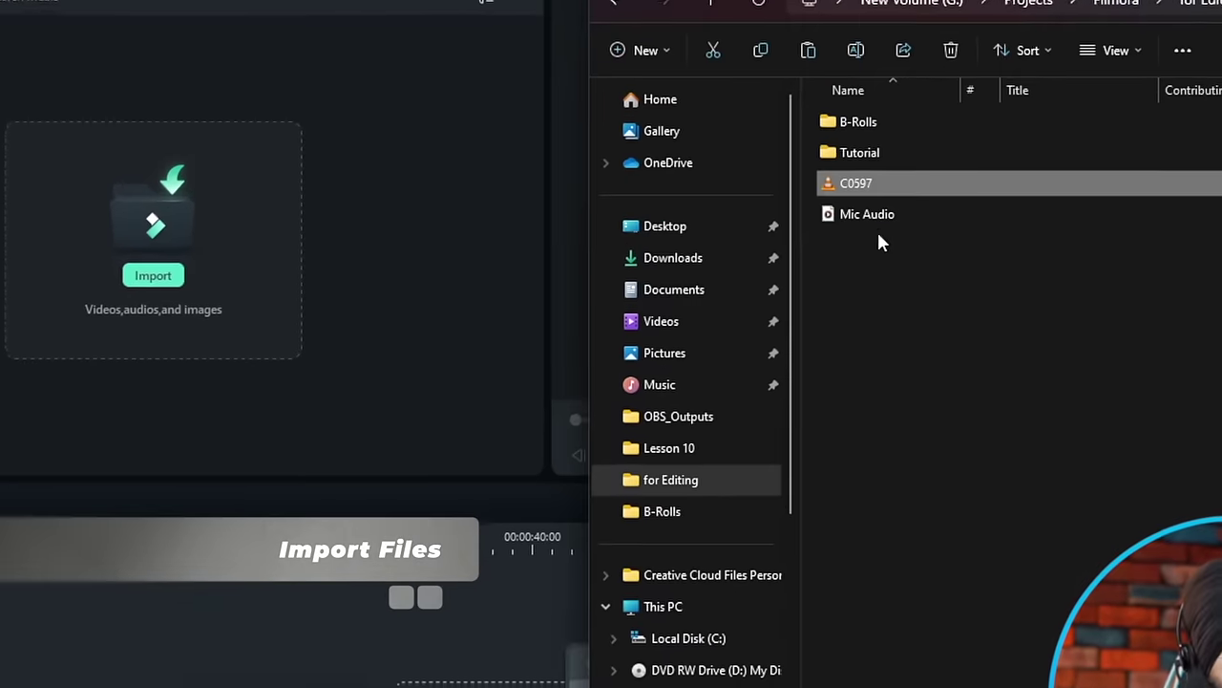
ctrl+click(883, 218)
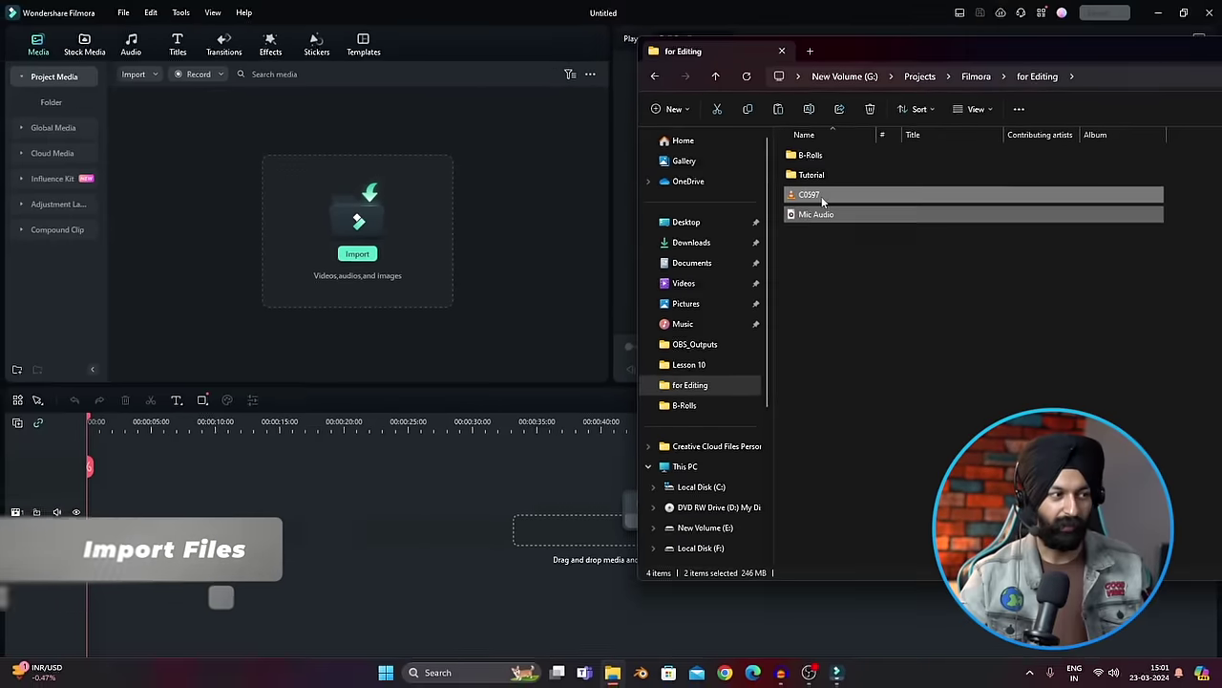
drag(893, 186, 163, 179)
drag(399, 205, 433, 257)
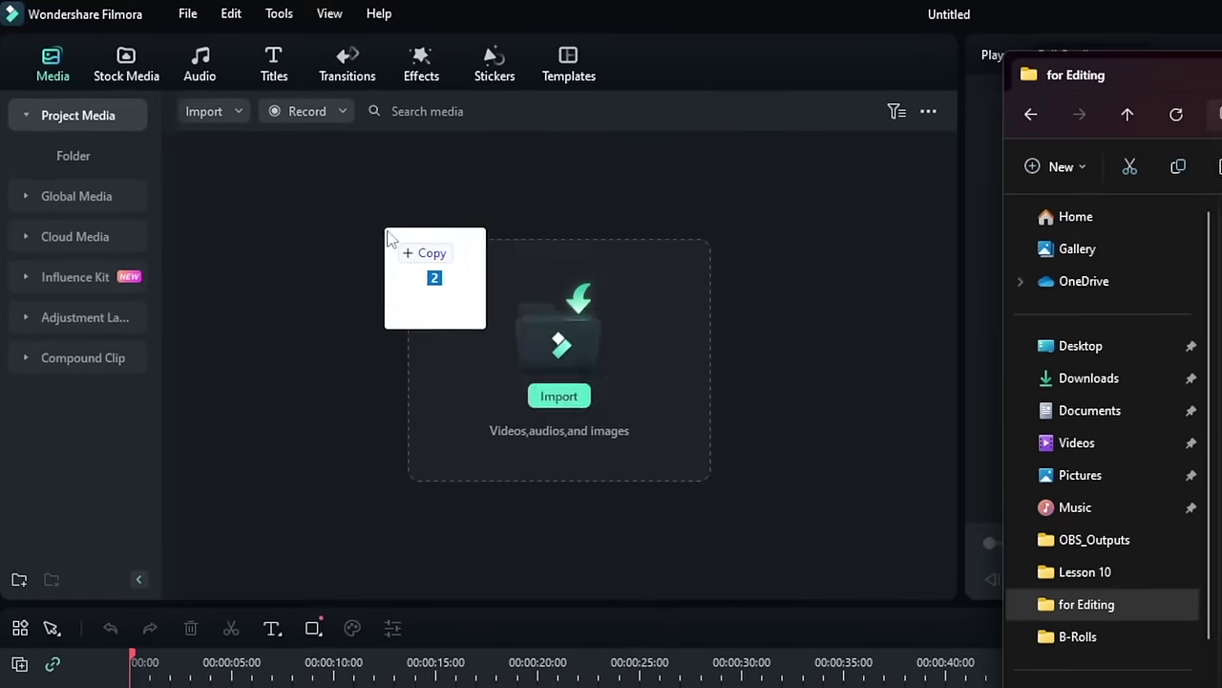
drag(645, 382, 564, 276)
- Place C0597 and Mic Audio at the start of the timeline, keeping the project settings of 1920 x 1080 25fps
drag(392, 226, 286, 683)
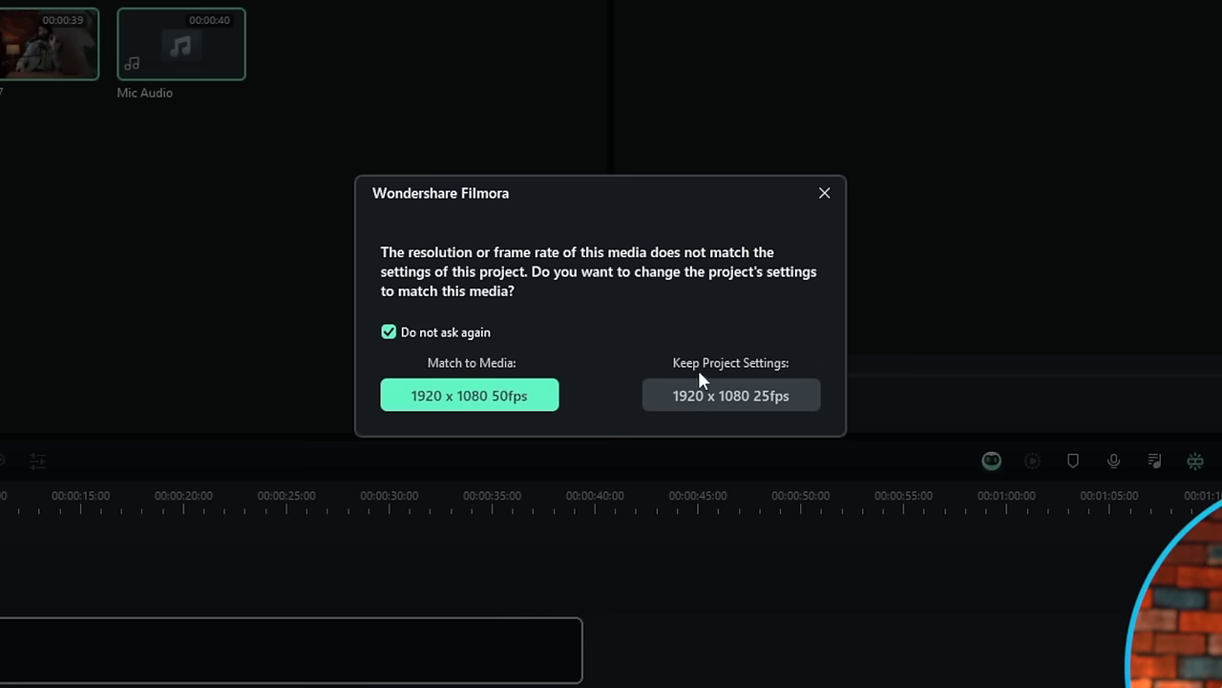
click(781, 402)
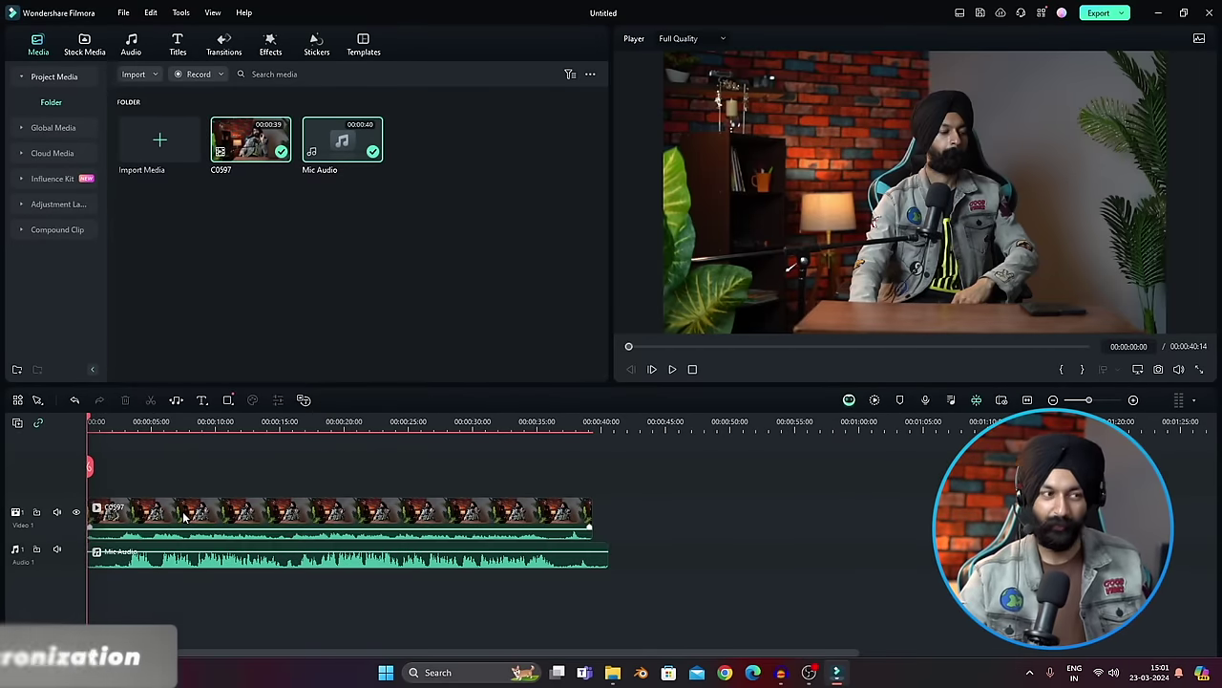
- Play the opening seconds of the timeline to check whether the Mic Audio matches the video
click(202, 557)
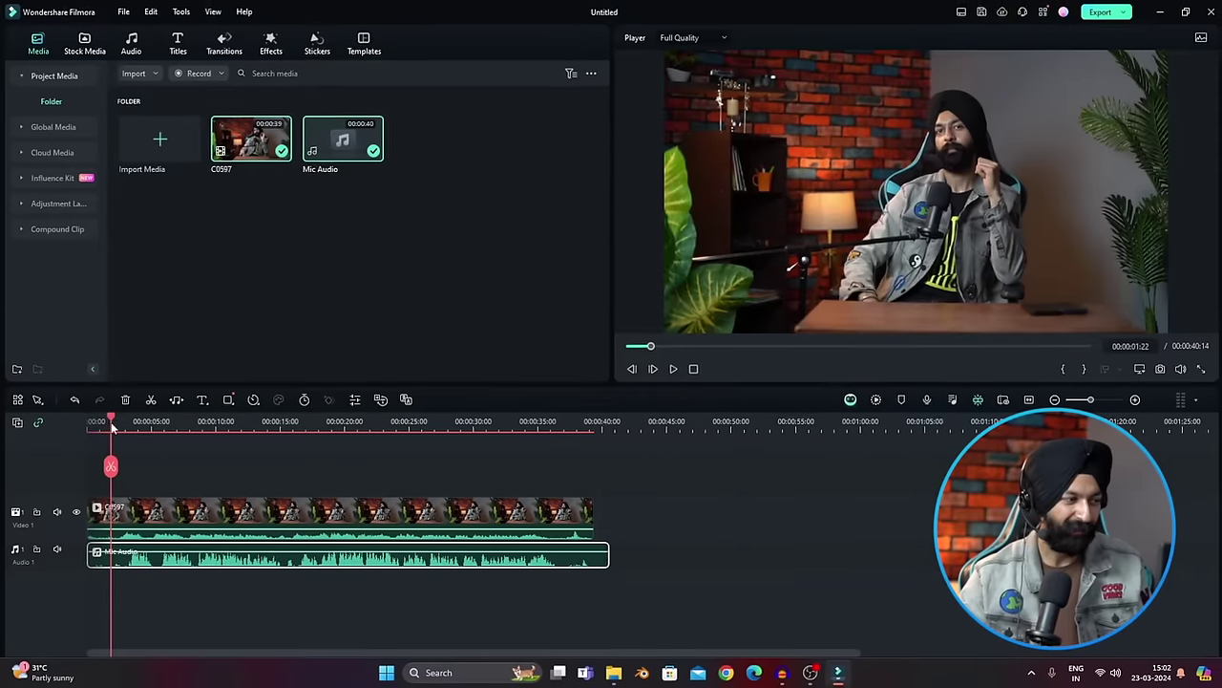
click(177, 352)
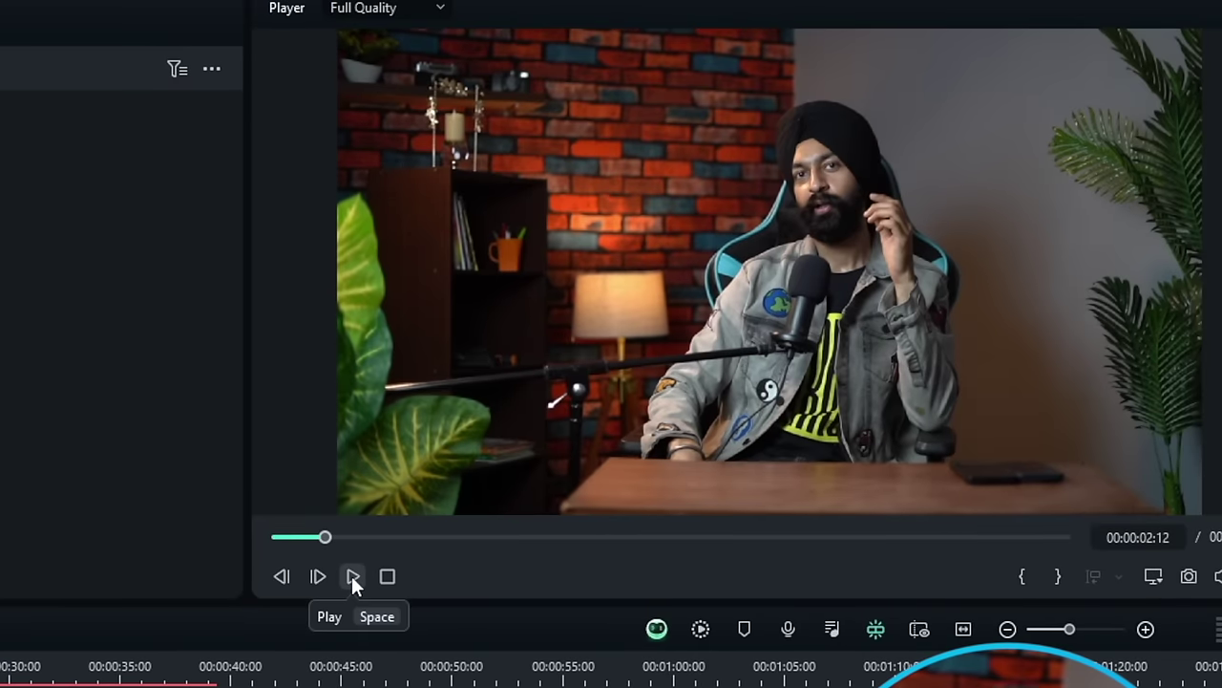
click(353, 578)
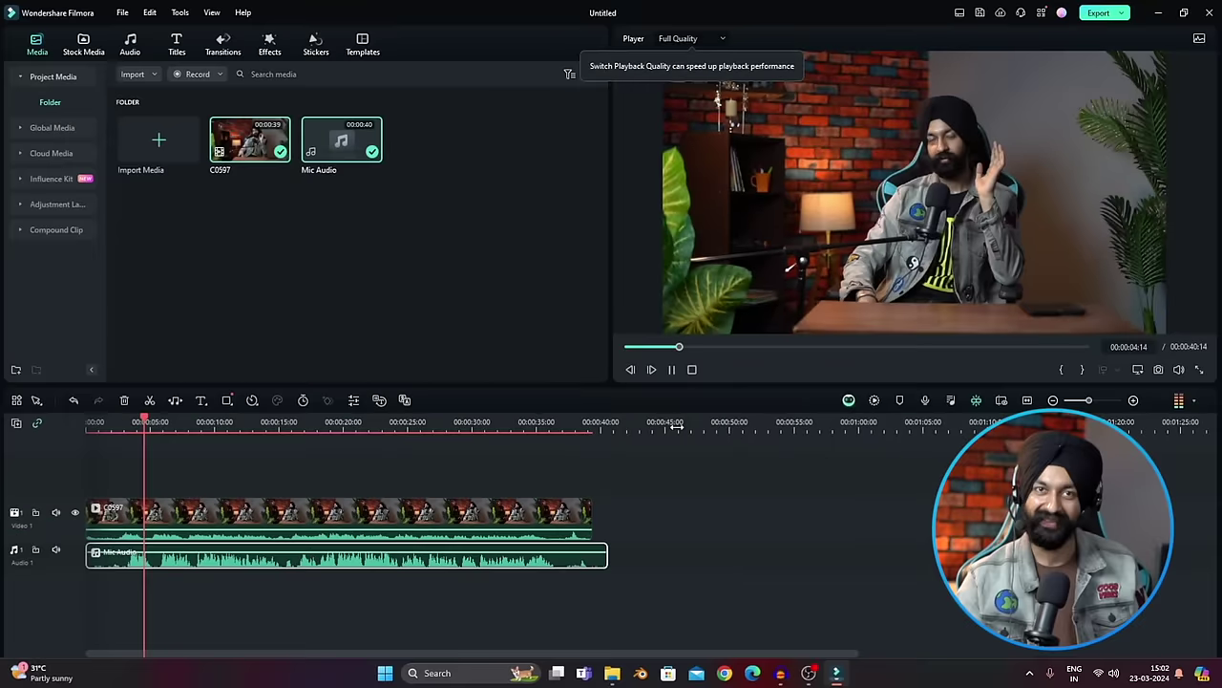
key(space)
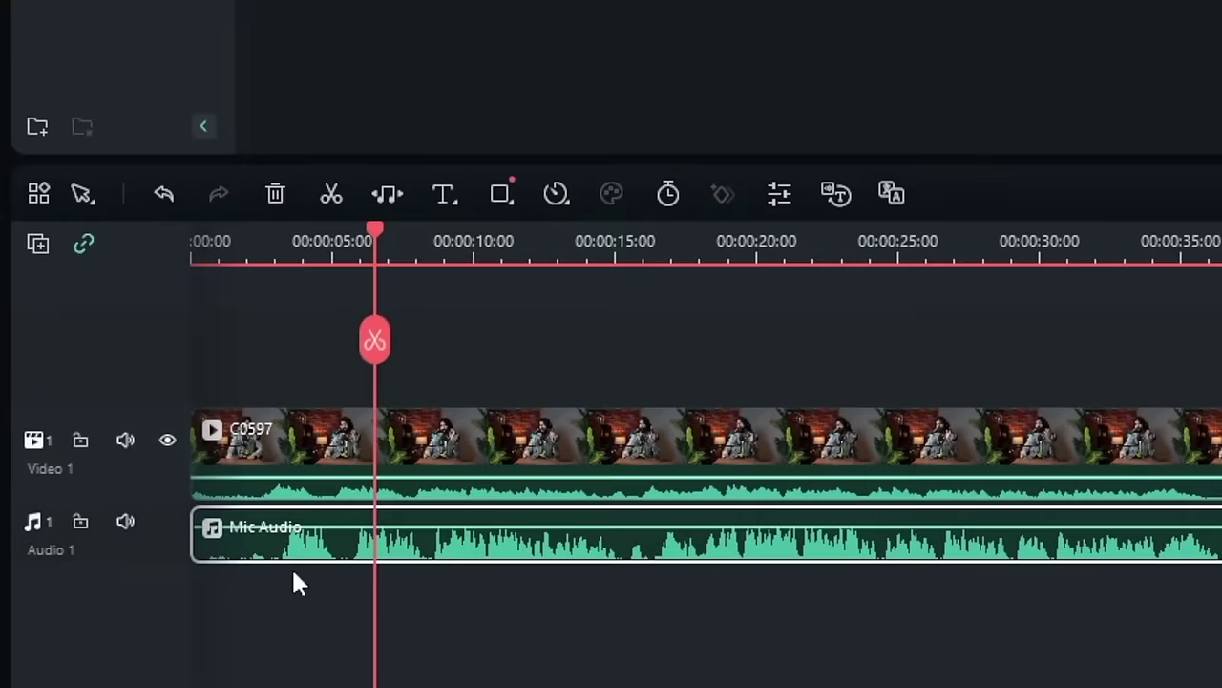
- Trim about one second off the beginning of the Mic Audio clip and move it back to the timeline's start
drag(196, 551, 230, 551)
drag(327, 548, 255, 547)
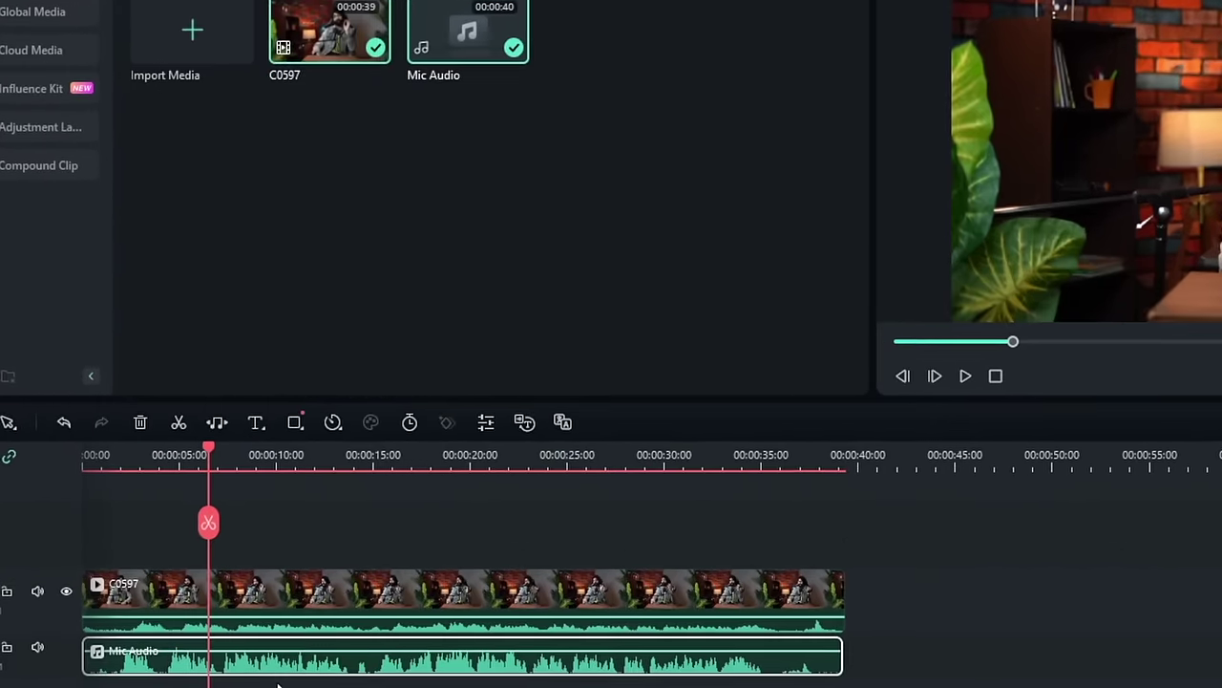
- Align the C0597 and Mic Audio clips with Auto Synchronization
drag(361, 532, 324, 661)
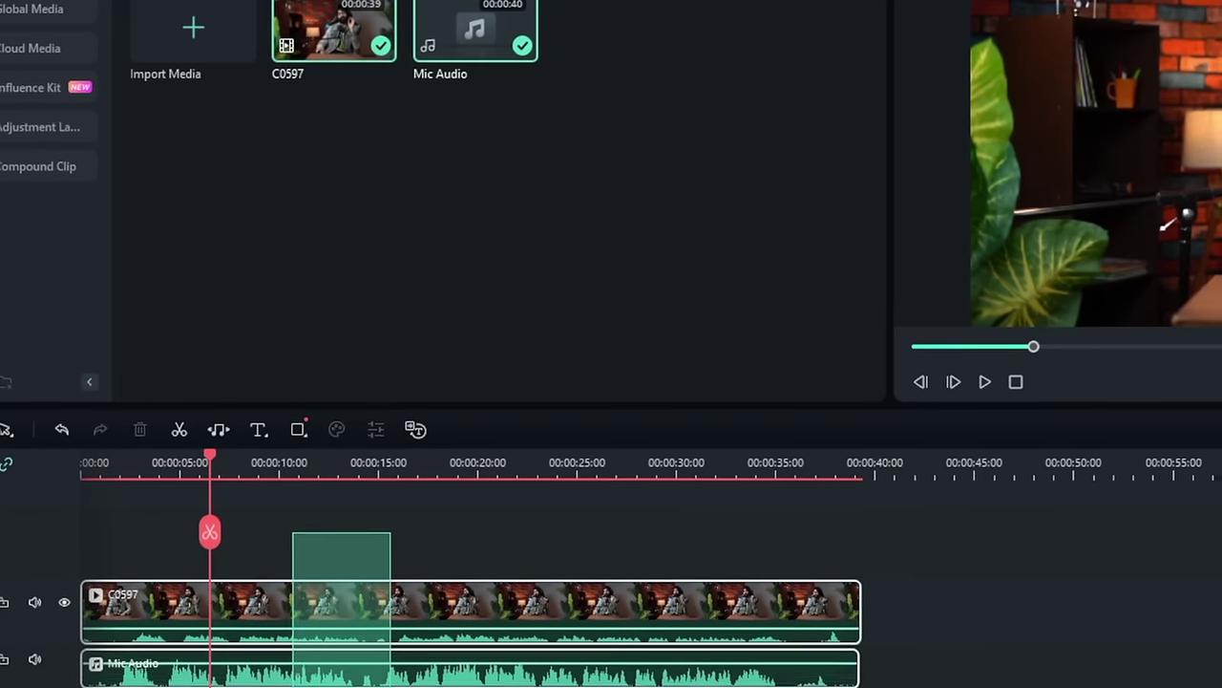
right_click(339, 659)
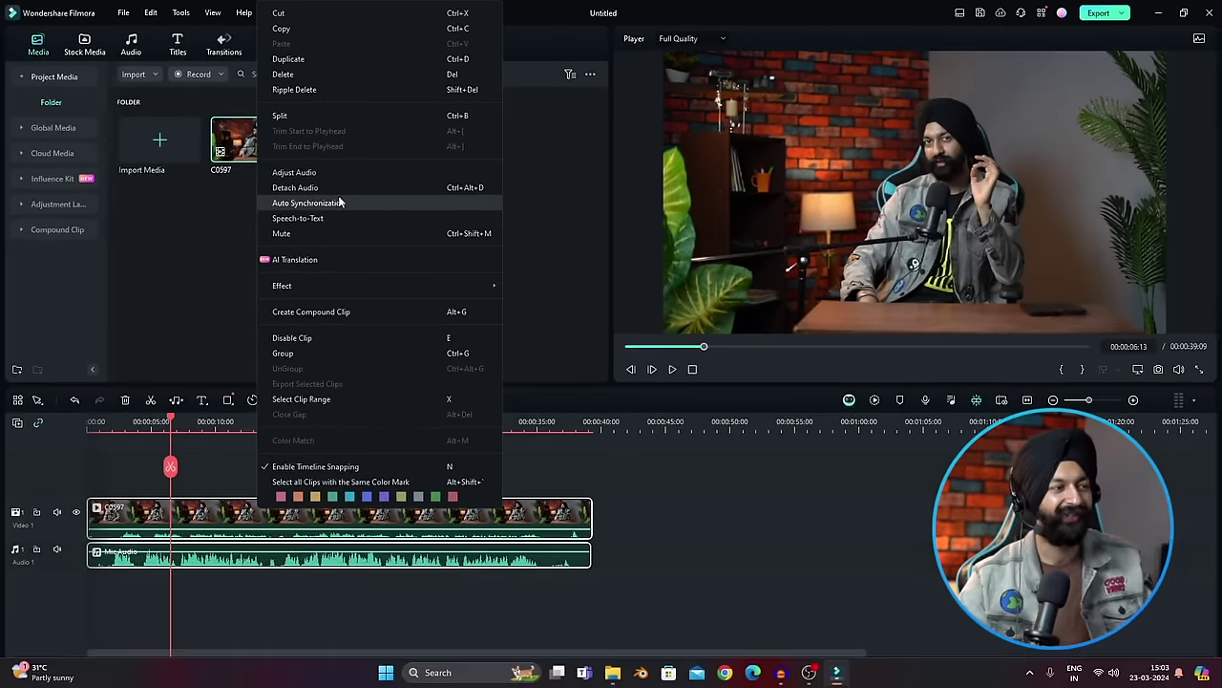
click(422, 298)
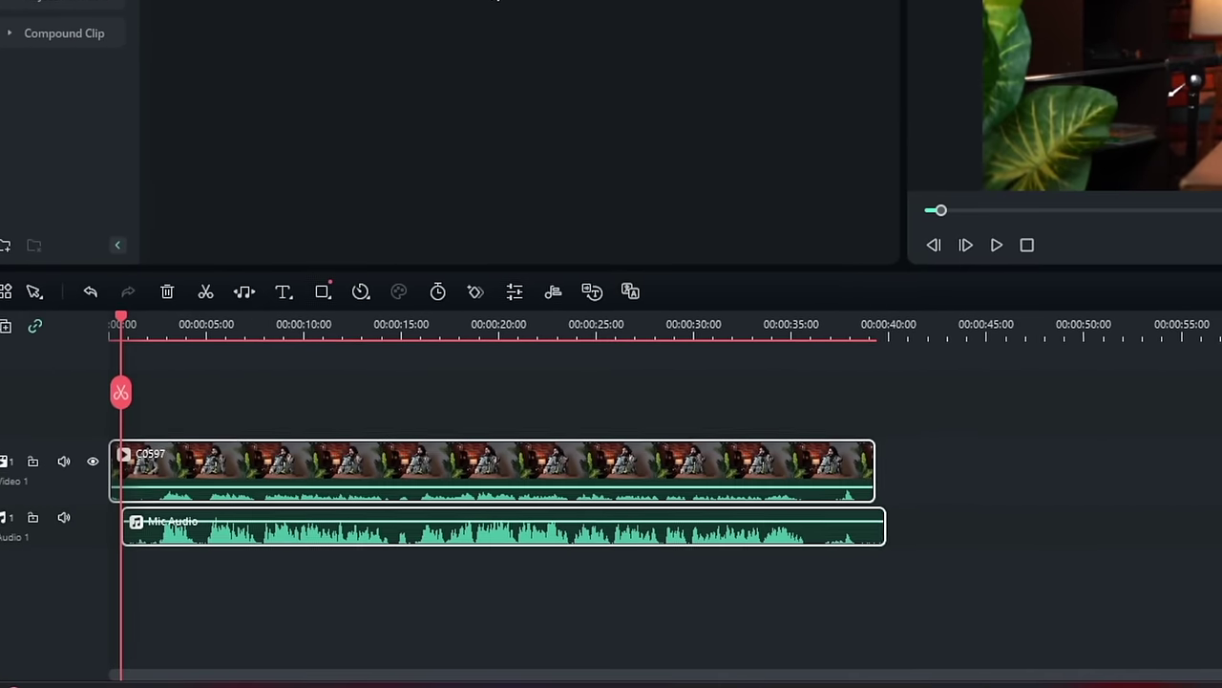
- Play the synchronized clips to check that the audio matches the video
click(169, 330)
key(space)
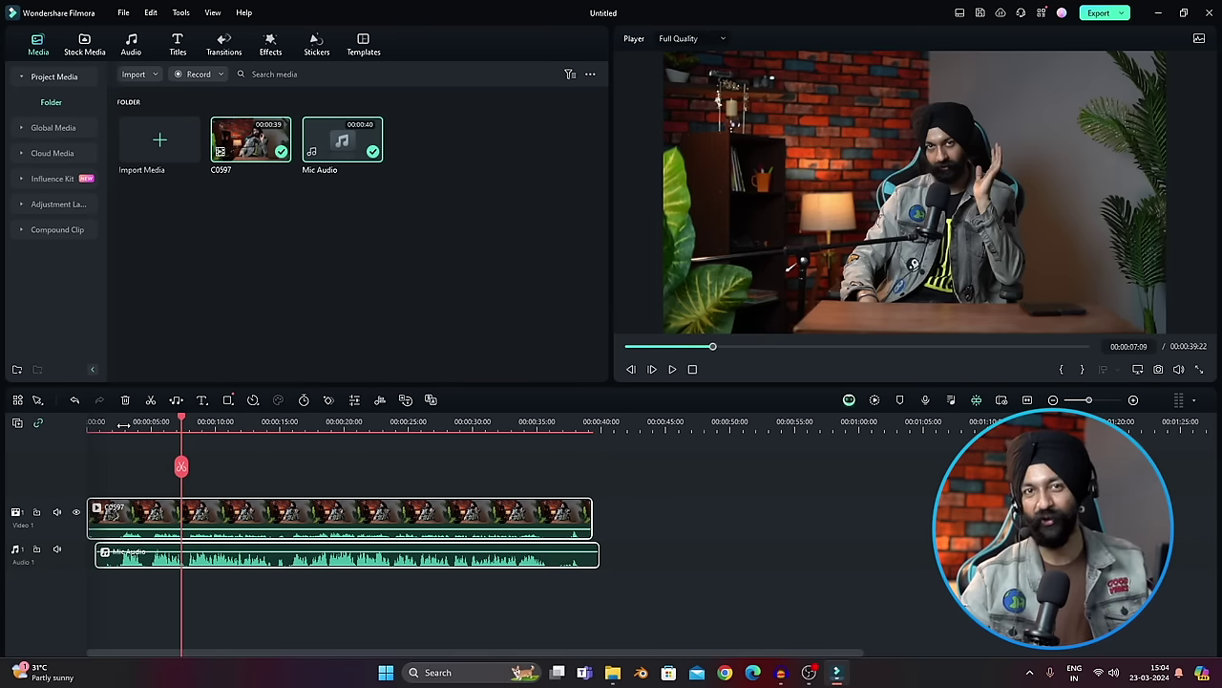
- Lower the C0597 clip's own audio volume to silence and play the timeline to check the sound
click(108, 528)
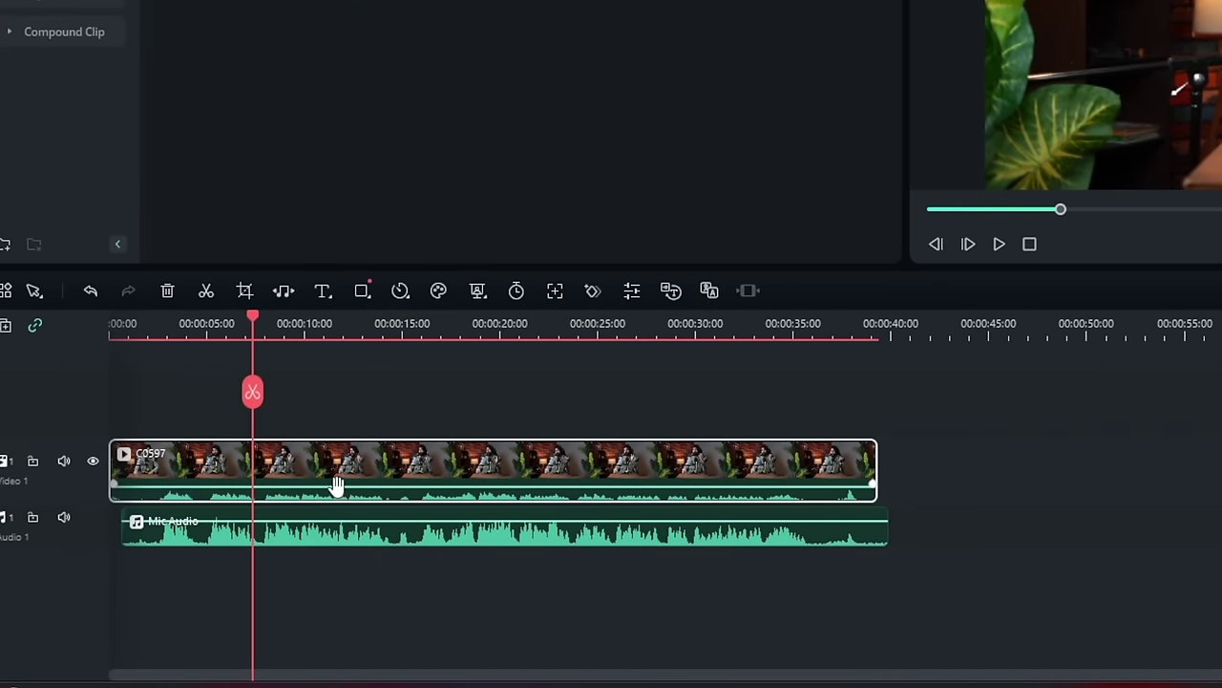
drag(336, 489, 347, 526)
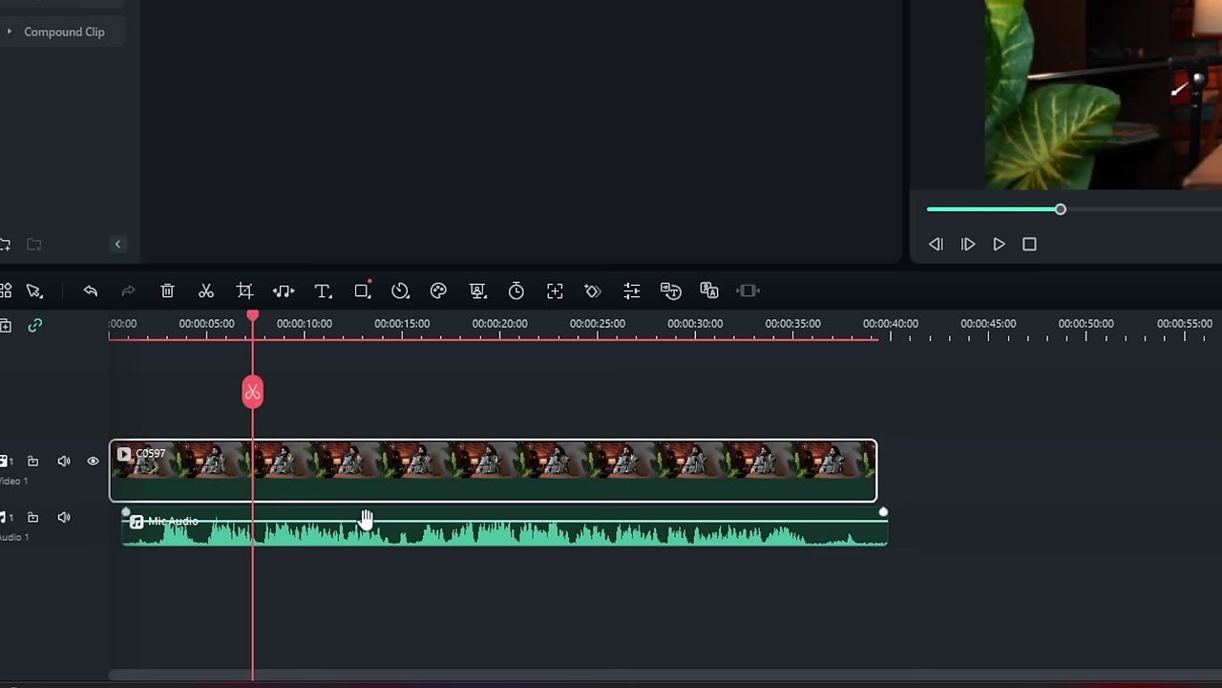
key(space)
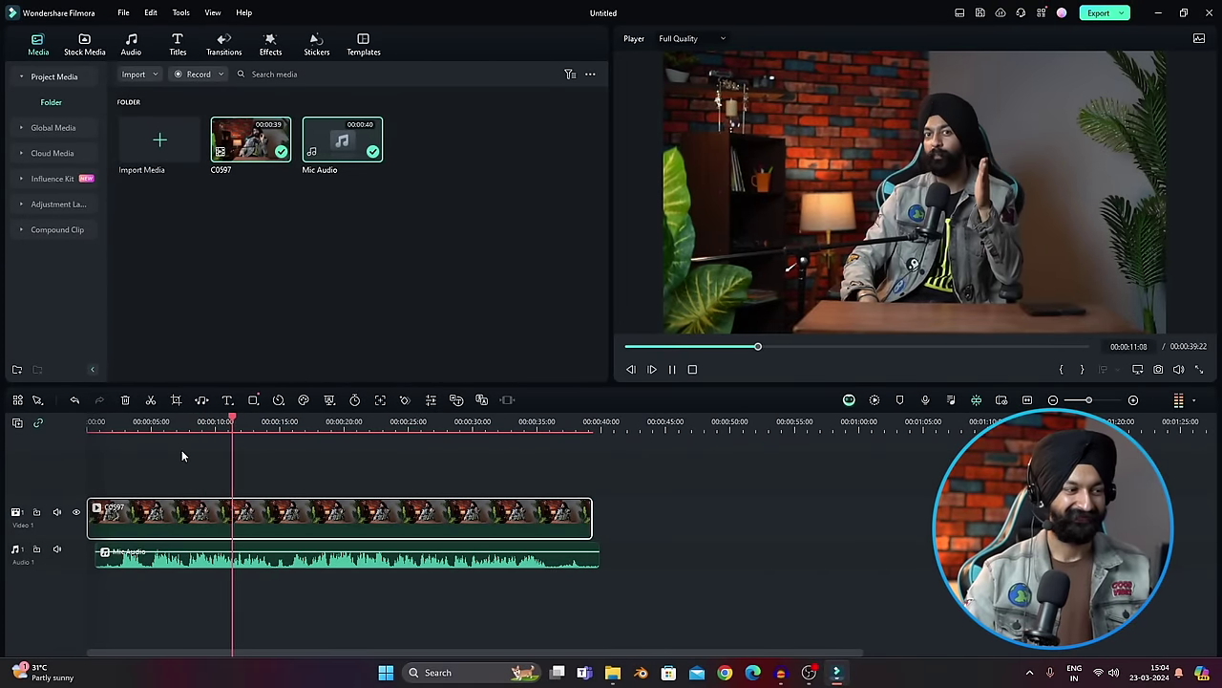
key(space)
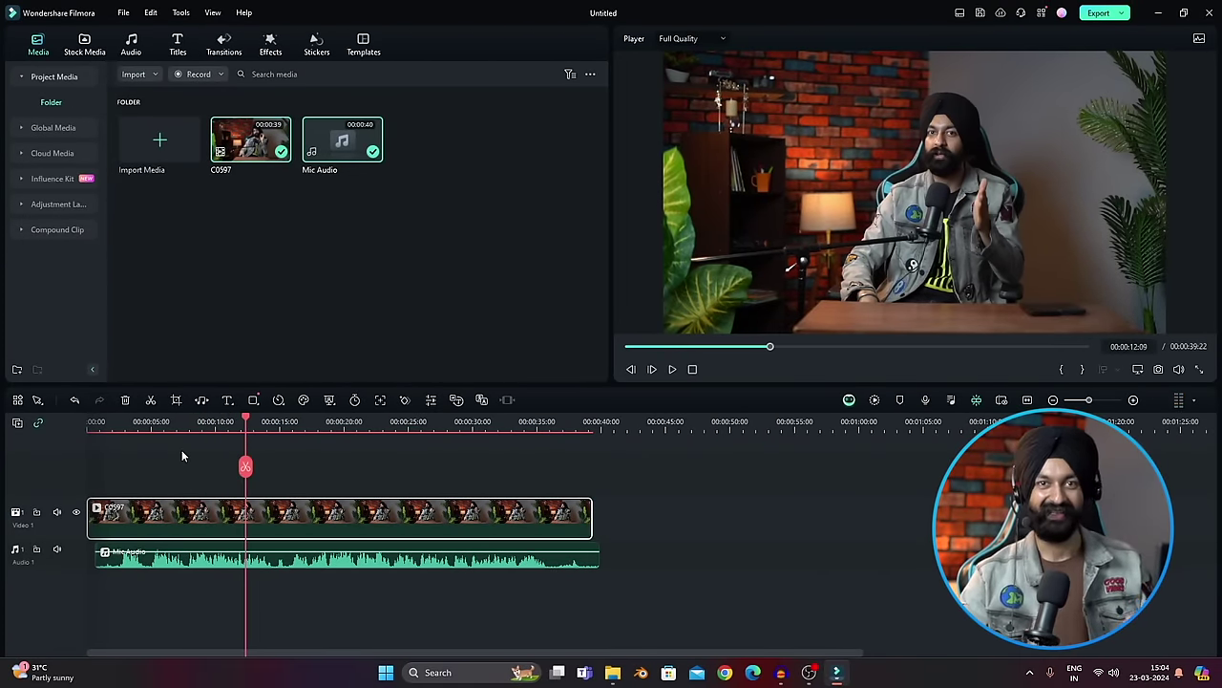
click(182, 450)
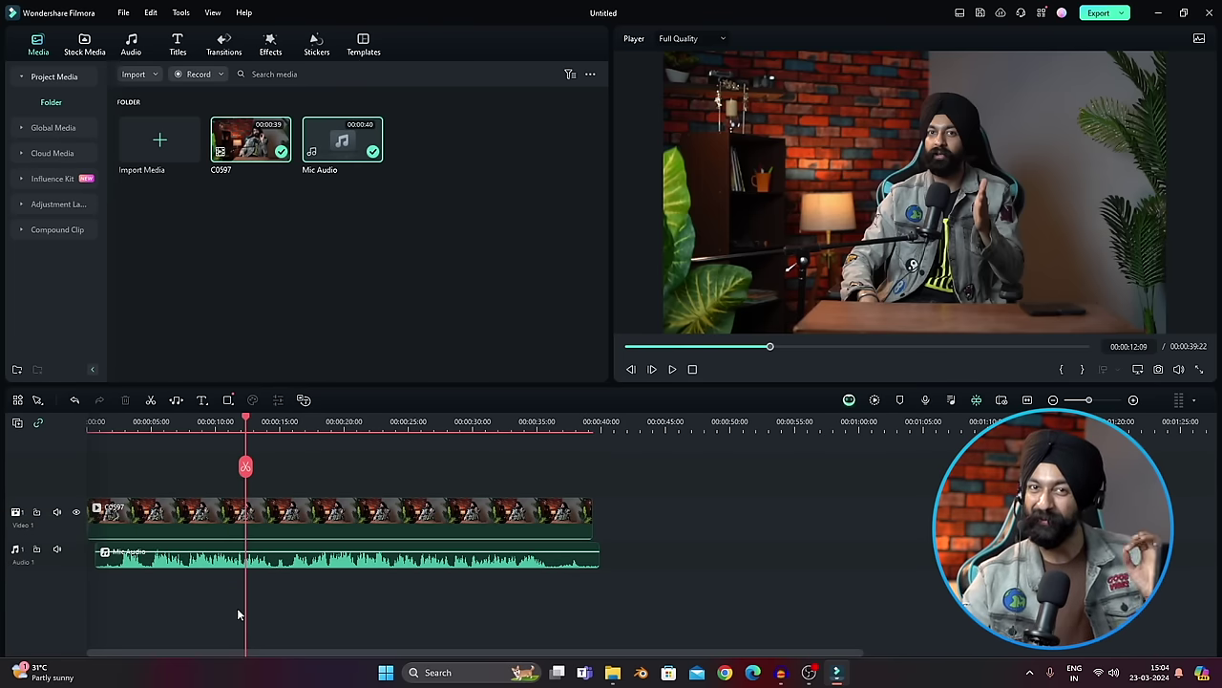
- Split the C0597 video clip at about 15.5 seconds, leaving Mic Audio uncut
drag(247, 421, 308, 439)
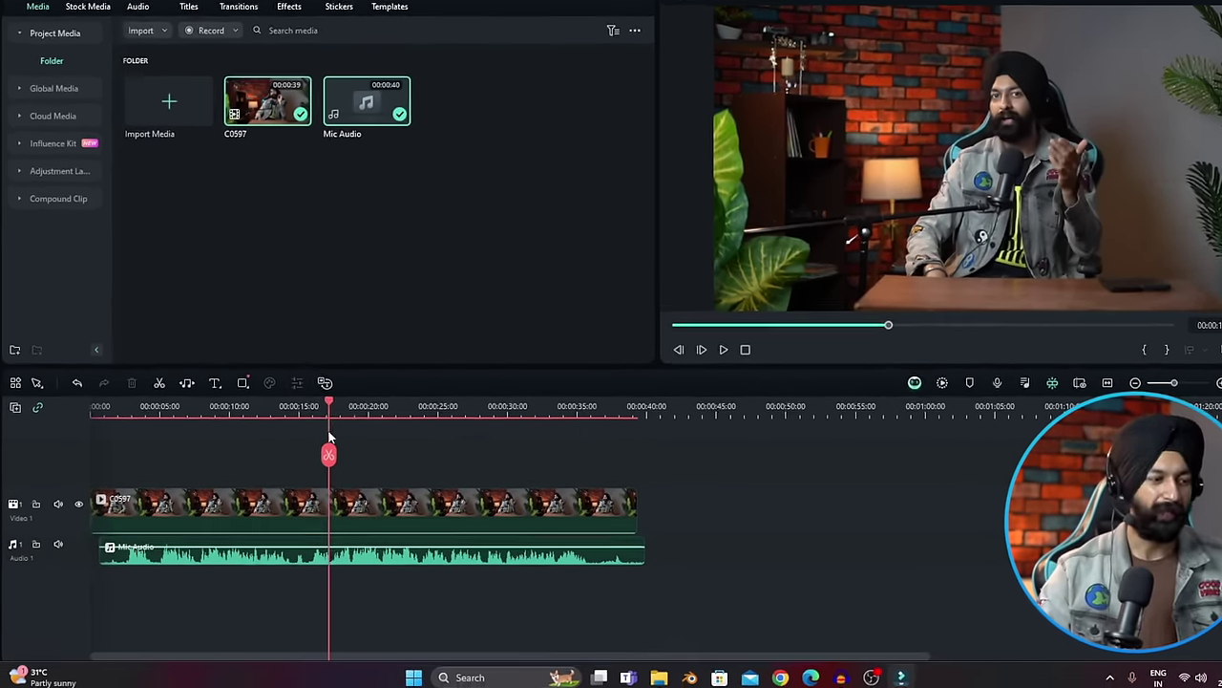
click(323, 500)
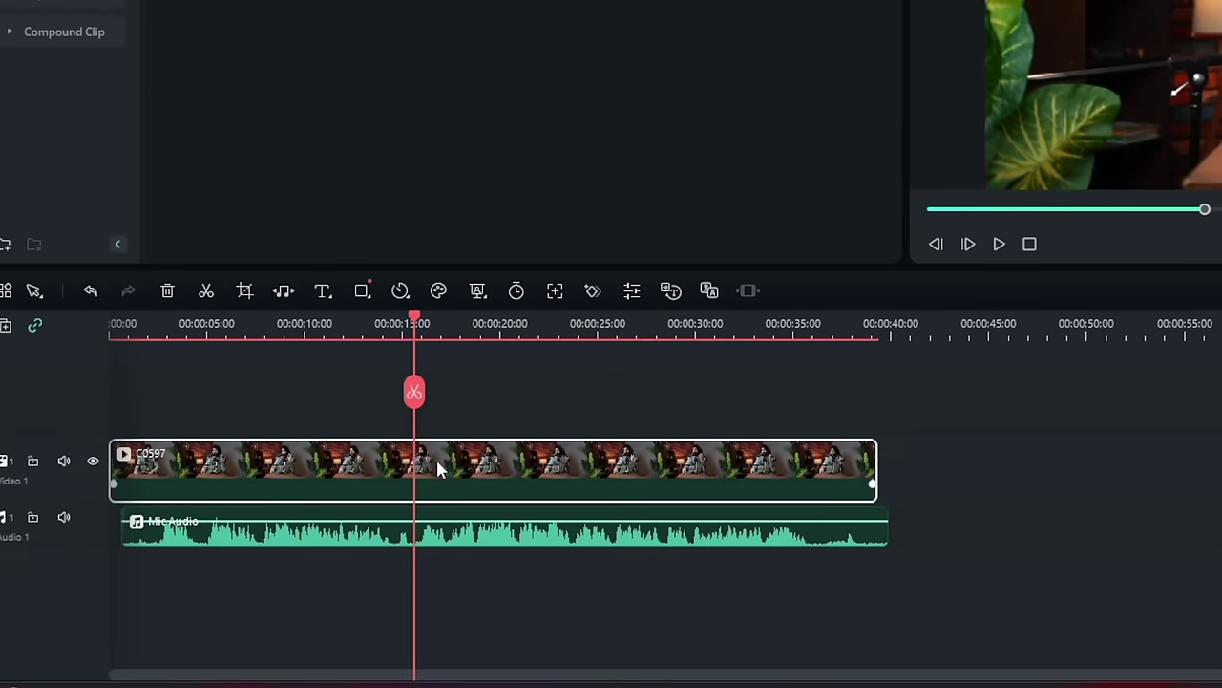
click(414, 394)
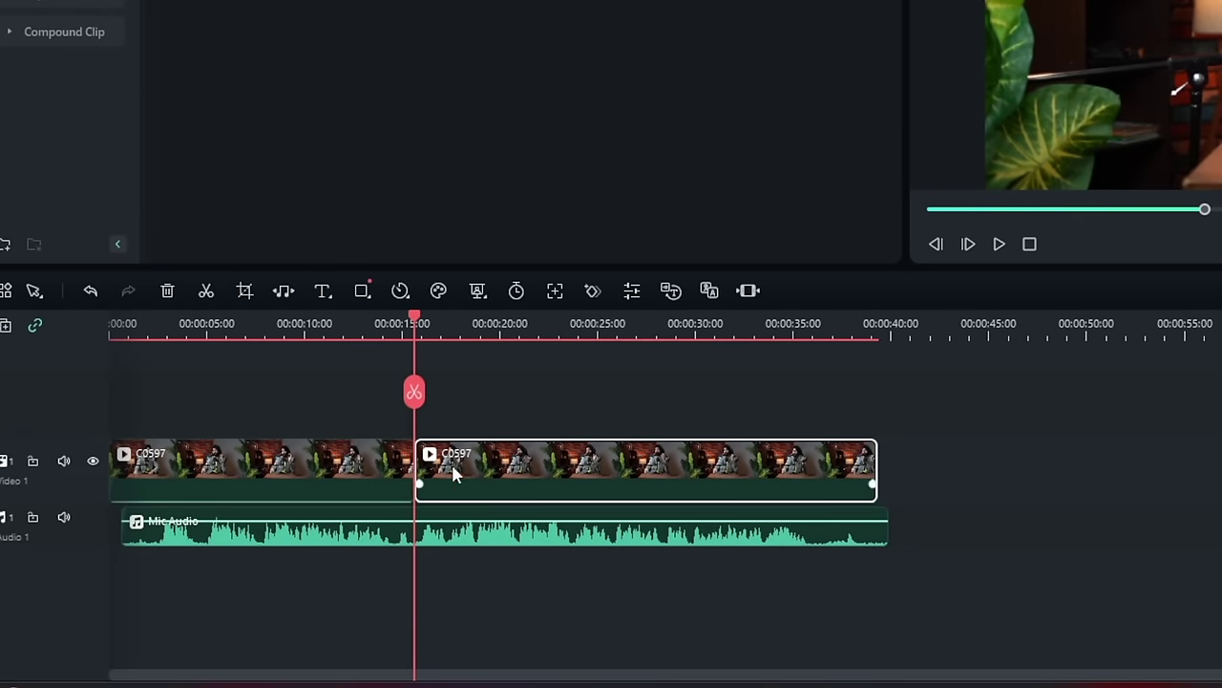
- Try shifting the second C0597 piece along its track by about 8 seconds, and undo both the move and the split
click(445, 538)
drag(483, 466, 647, 469)
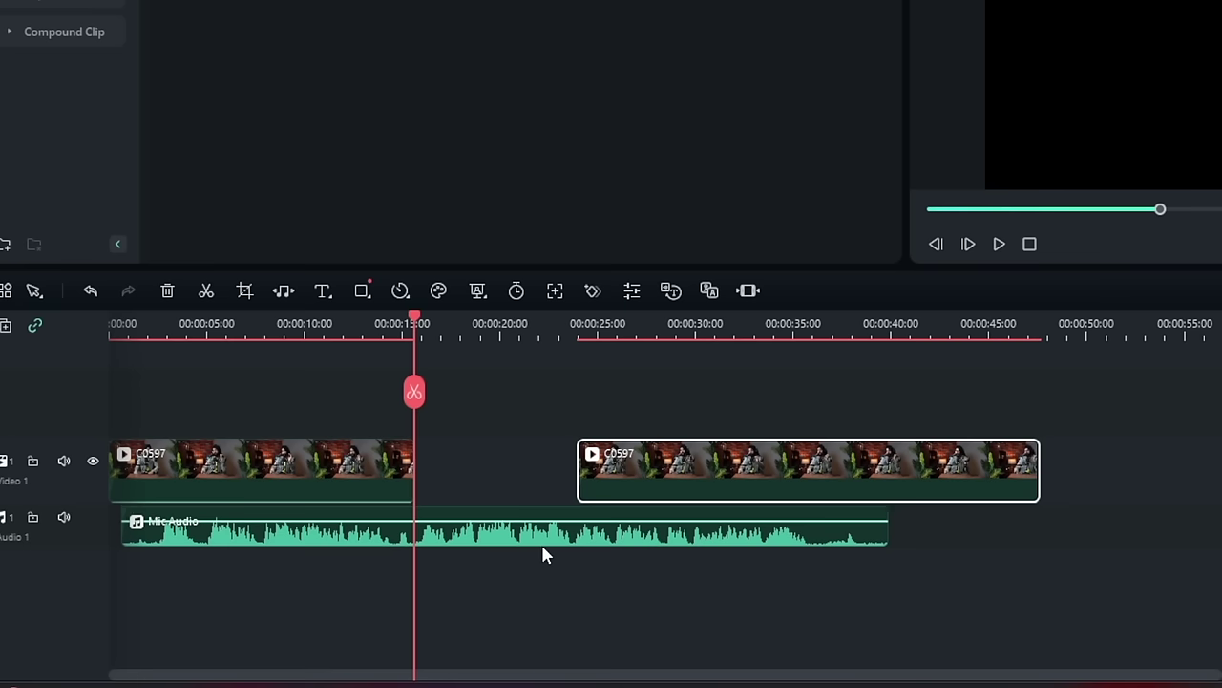
mouse_move(540, 548)
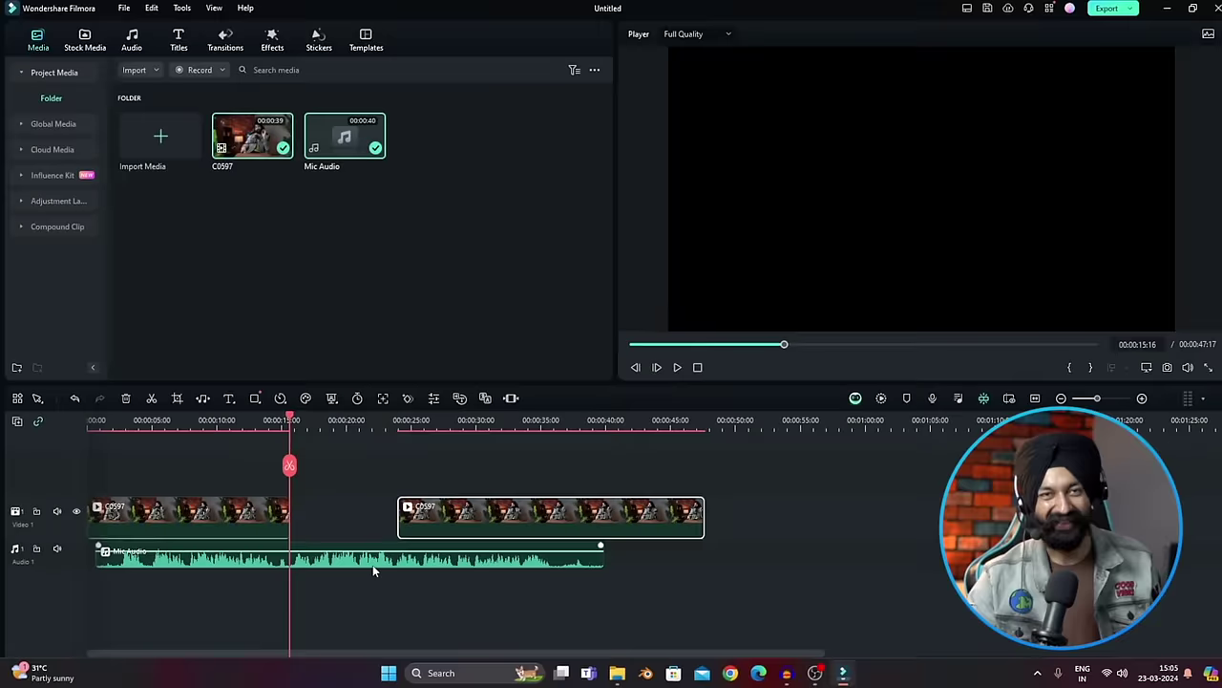
key(ctrl+z)
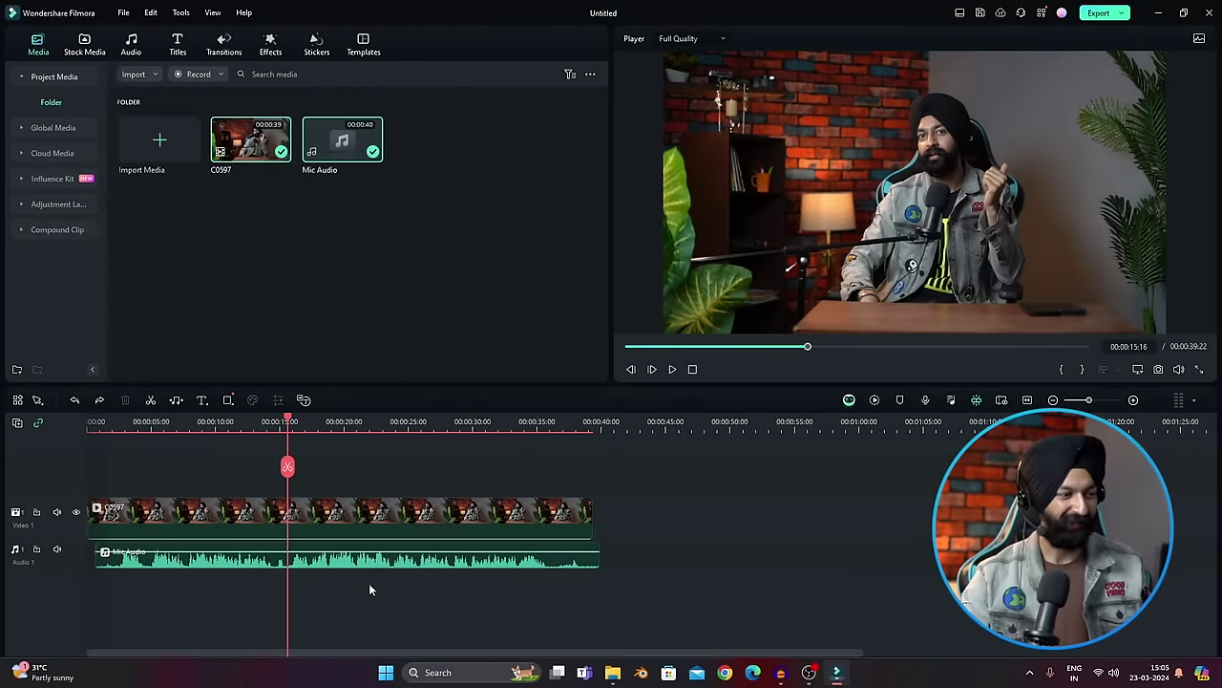
- Combine the C0597 video and Mic Audio into a compound clip named Compound Clip 1
drag(340, 593, 443, 484)
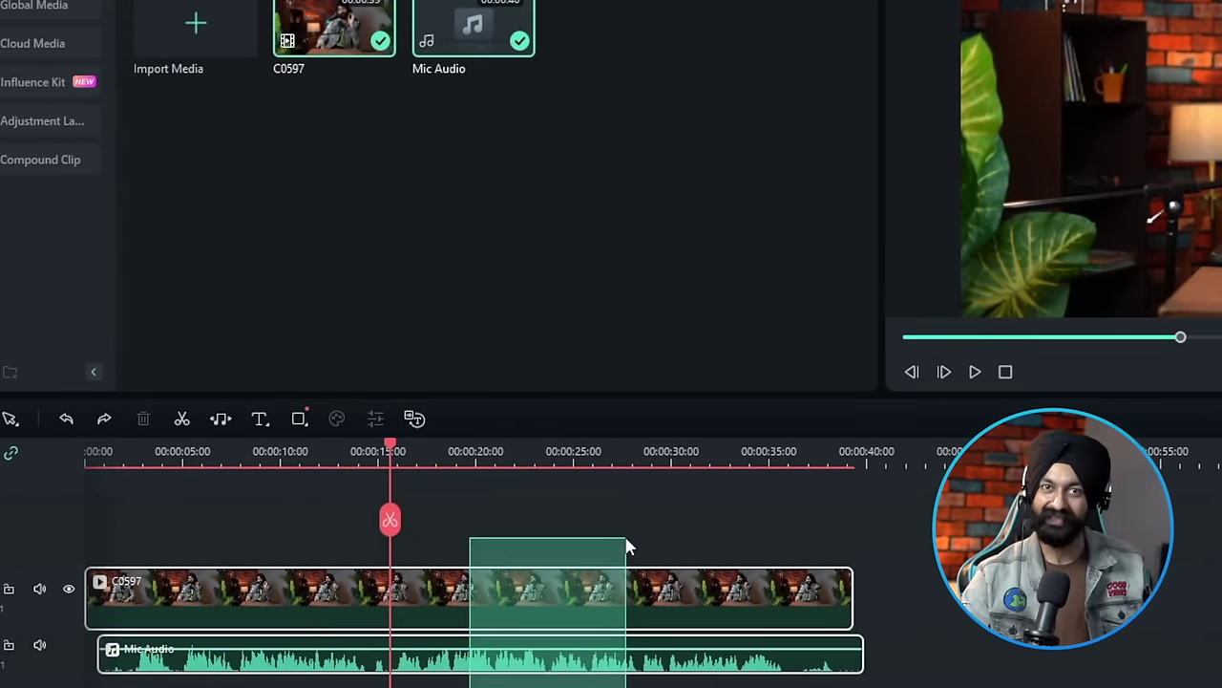
drag(627, 546, 627, 547)
right_click(600, 598)
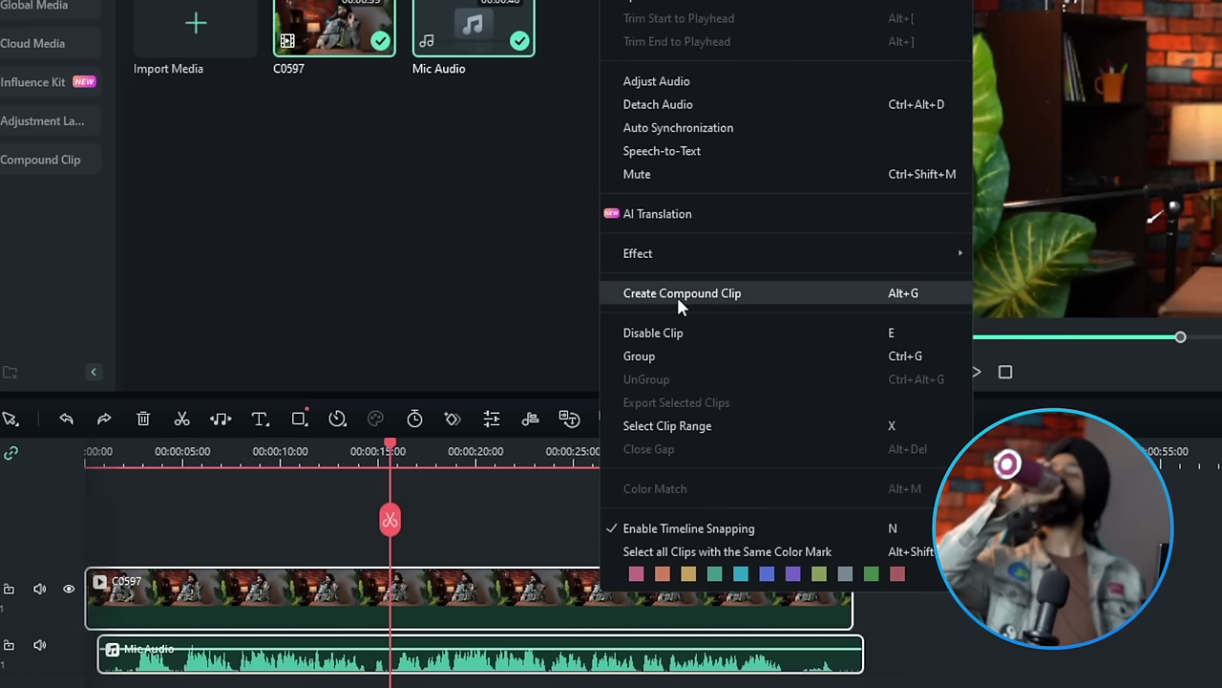
click(726, 293)
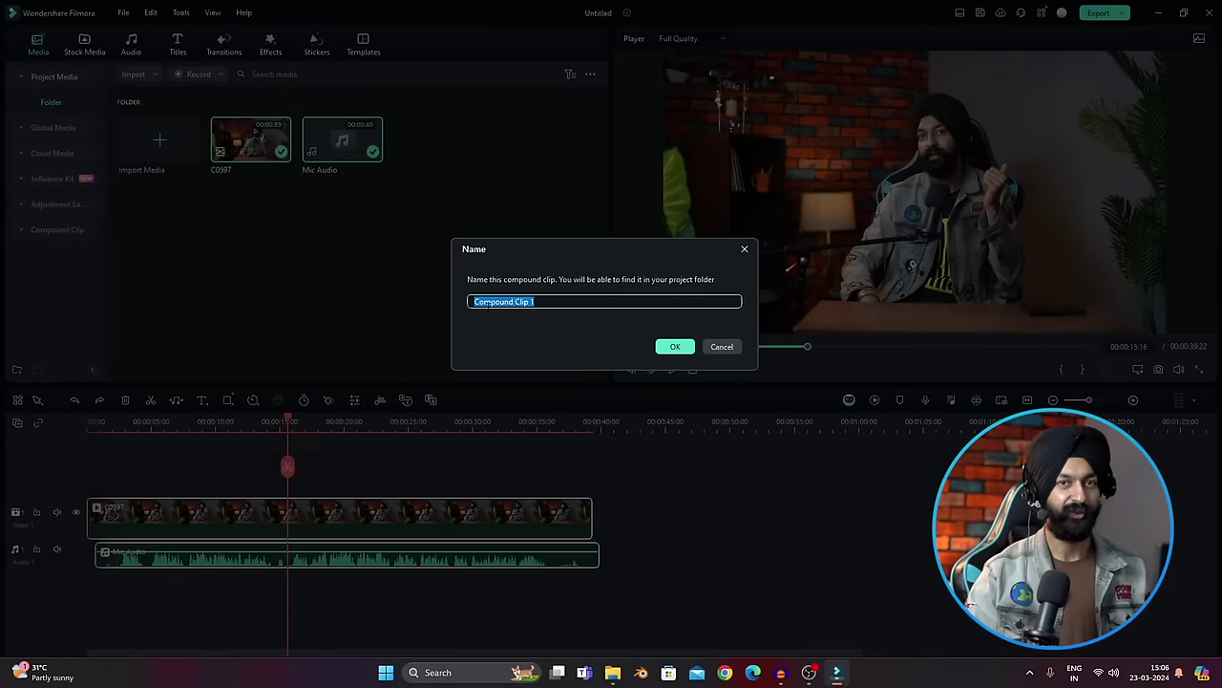
click(675, 348)
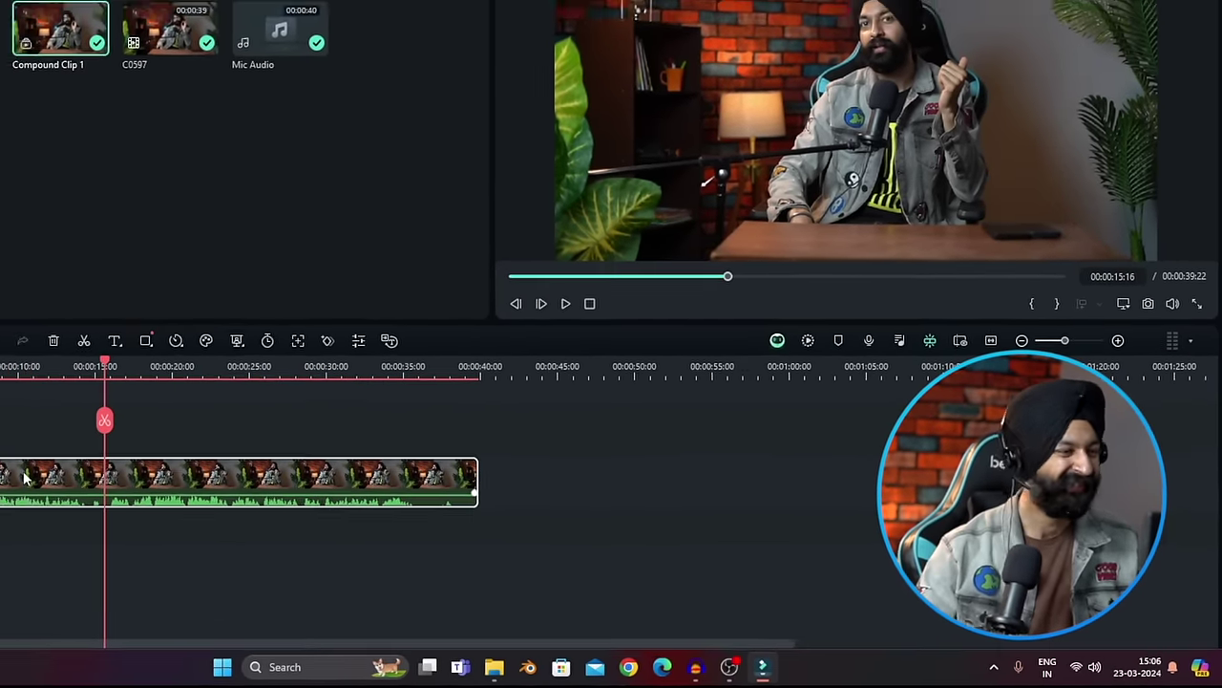
- Examine the compound clip's waveform around the first few seconds at several zoom levels to locate silent gaps
click(119, 421)
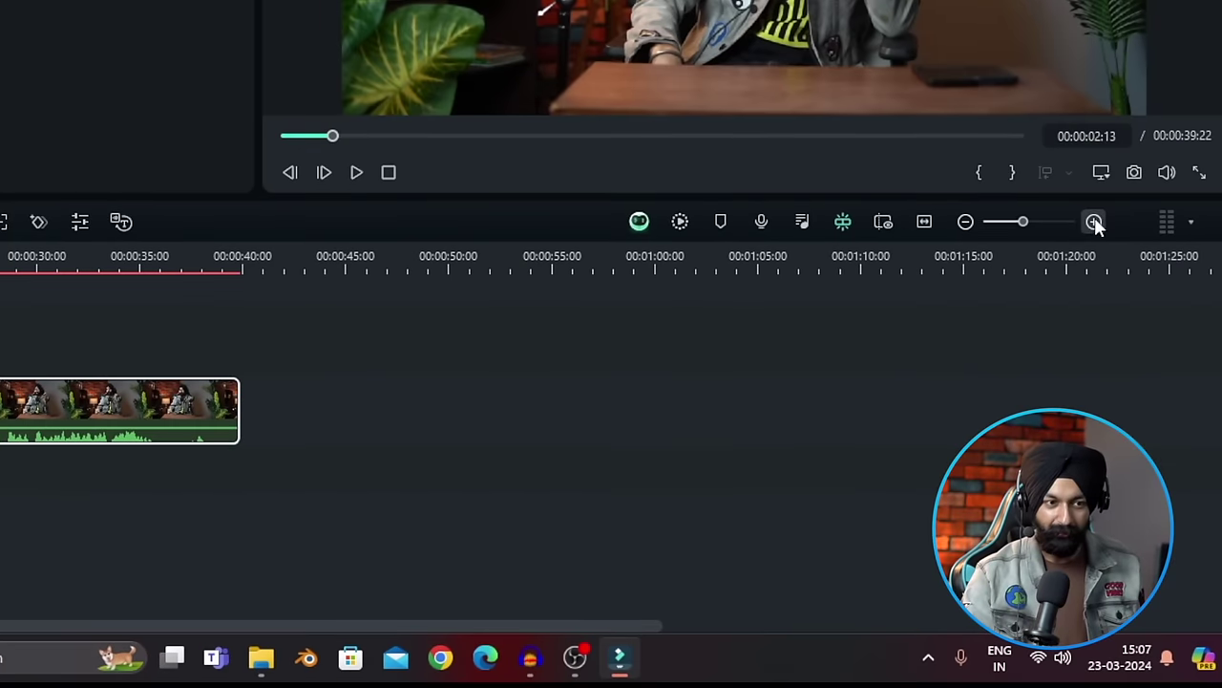
click(1093, 222)
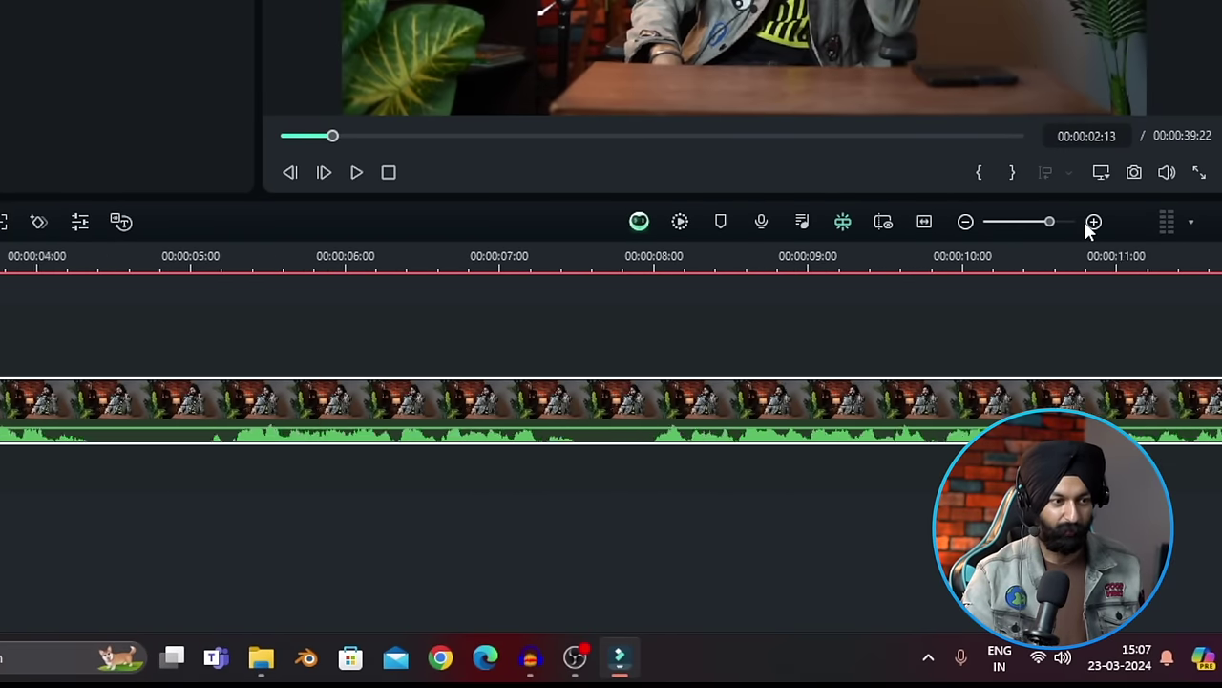
click(1093, 222)
click(966, 222)
click(966, 221)
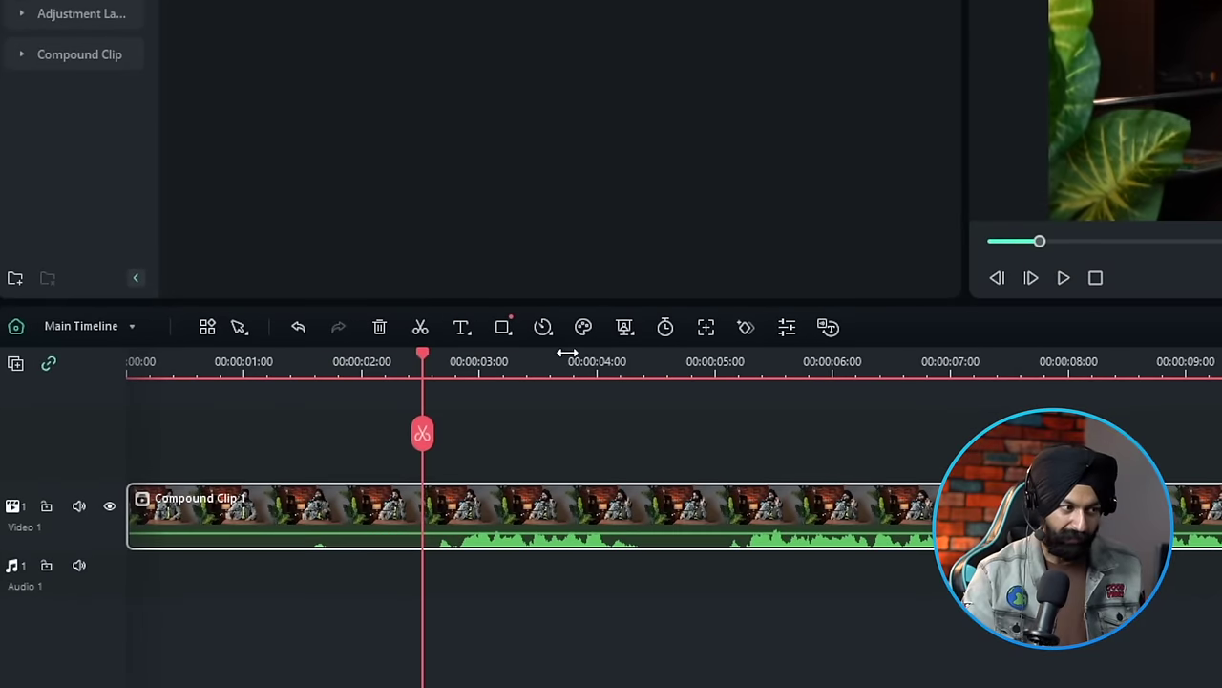
scroll(624, 367, down, 2)
scroll(739, 357, up, 3)
scroll(418, 341, down, 3)
scroll(905, 317, up, 3)
scroll(905, 317, up, 2)
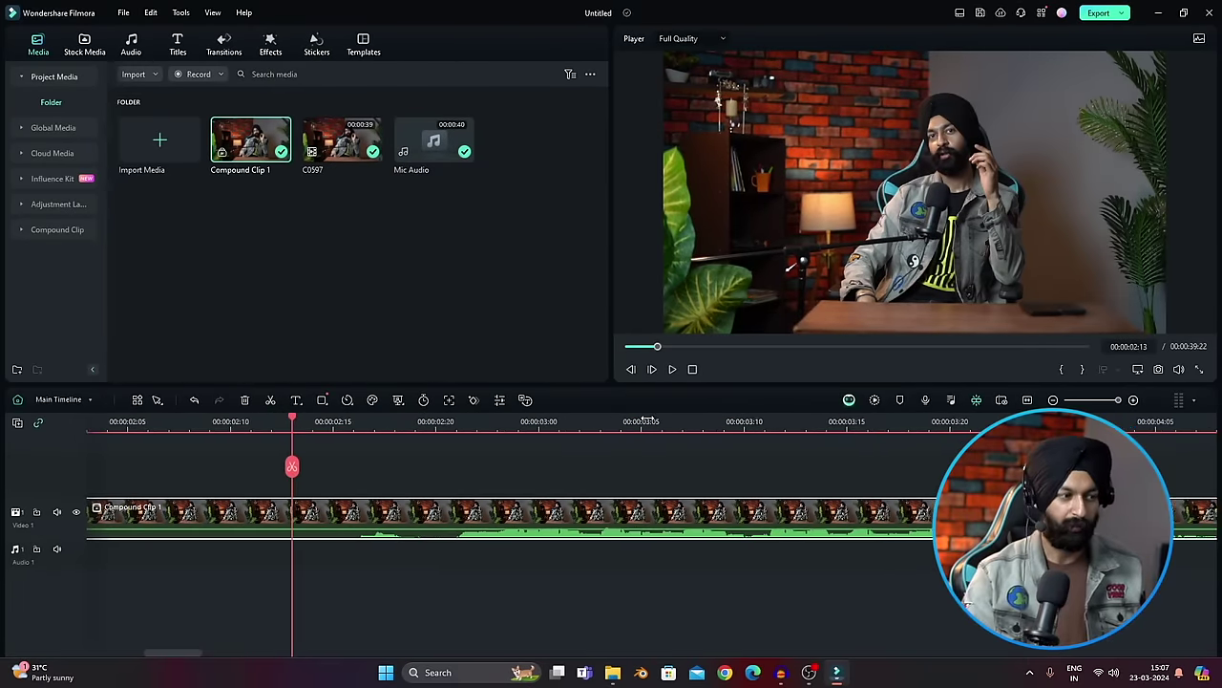
scroll(643, 421, down, 4)
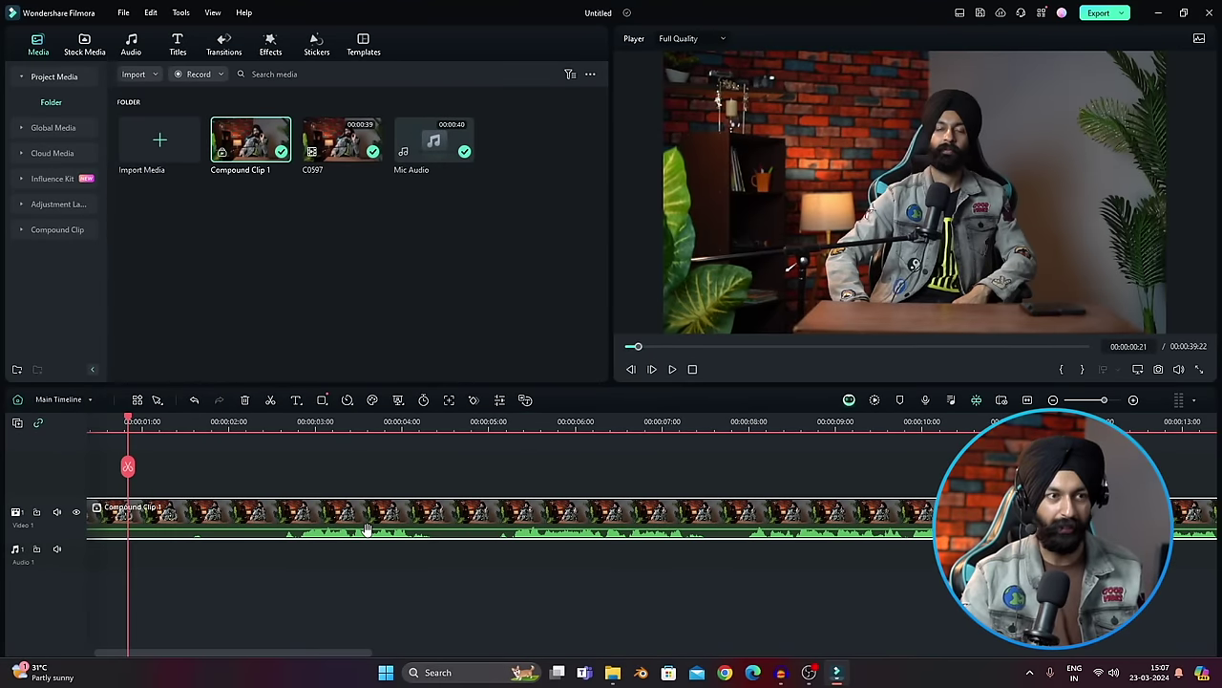
- Play the compound clip's opening and the section from about 5 to 8 seconds to identify unwanted takes and pauses
key(space)
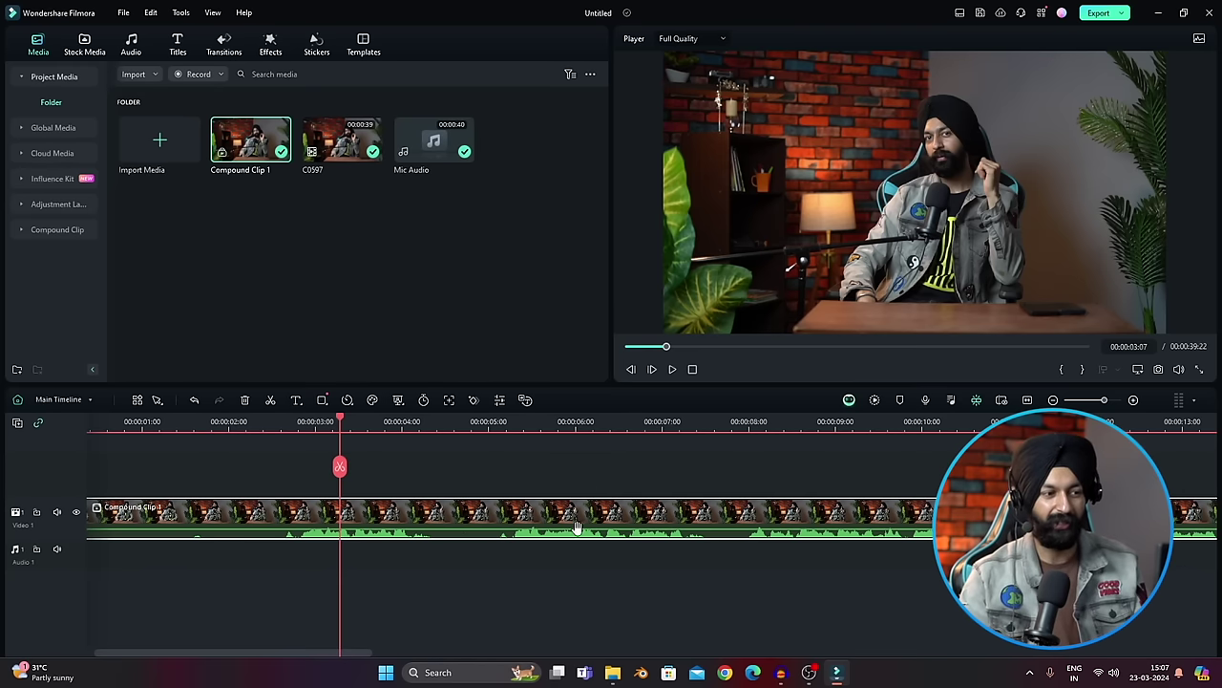
click(492, 421)
key(space)
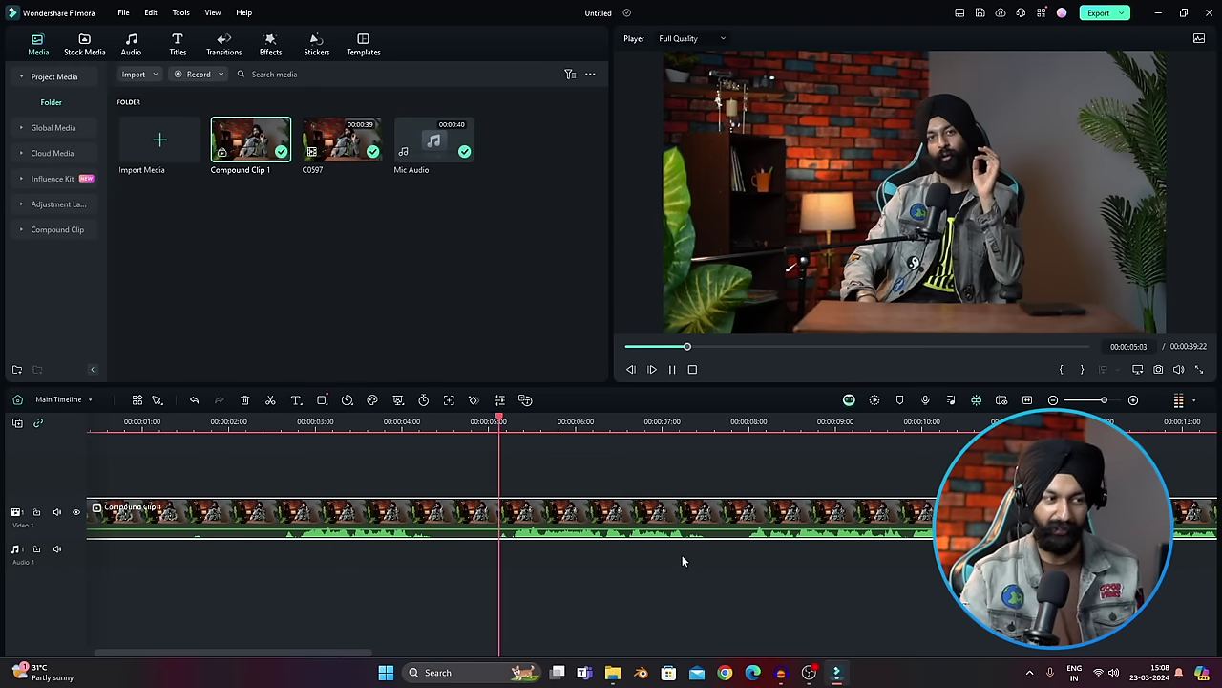
key(space)
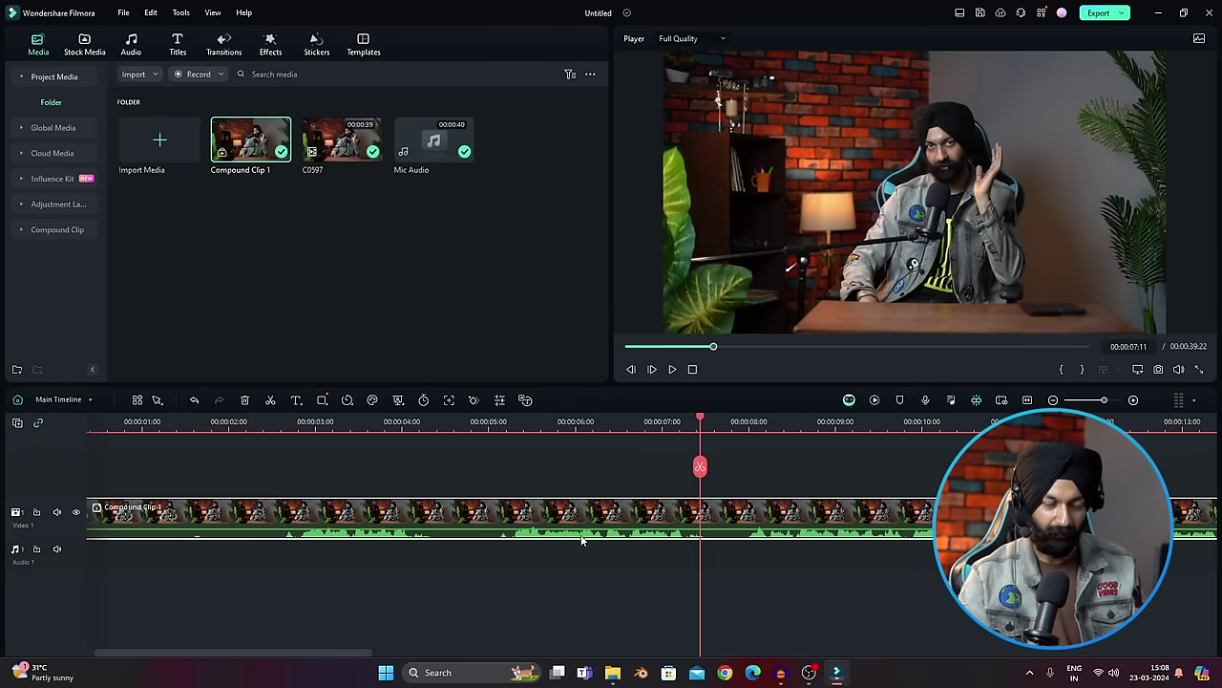
key(space)
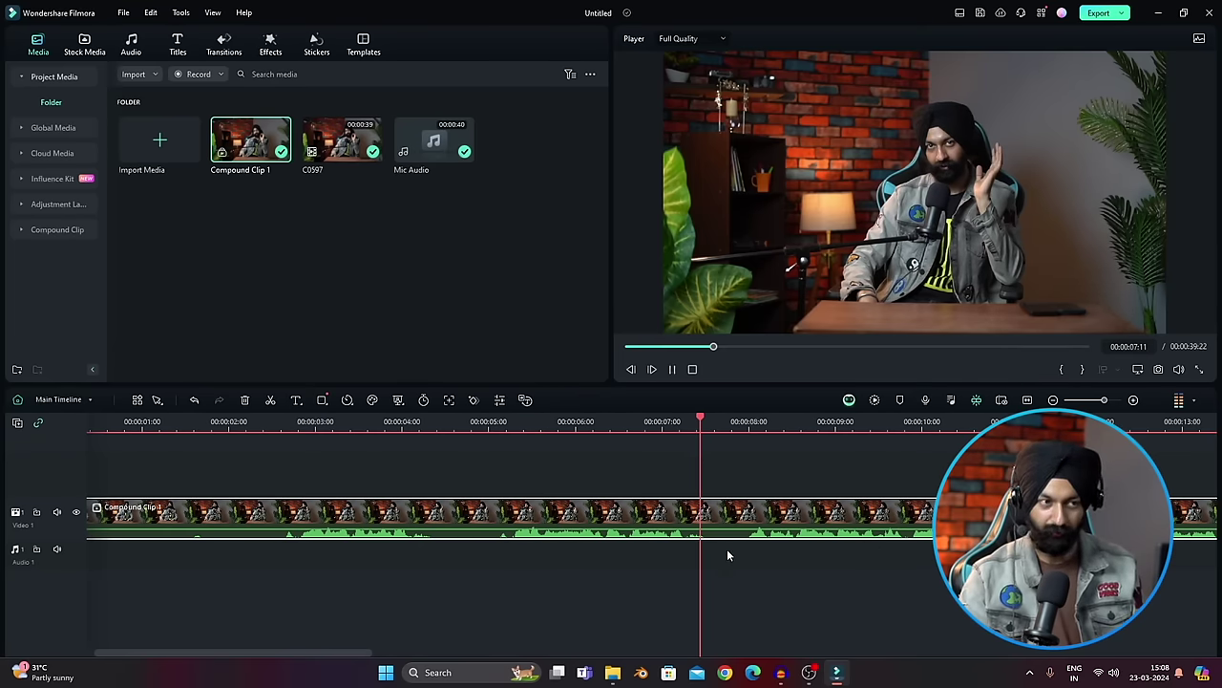
key(space)
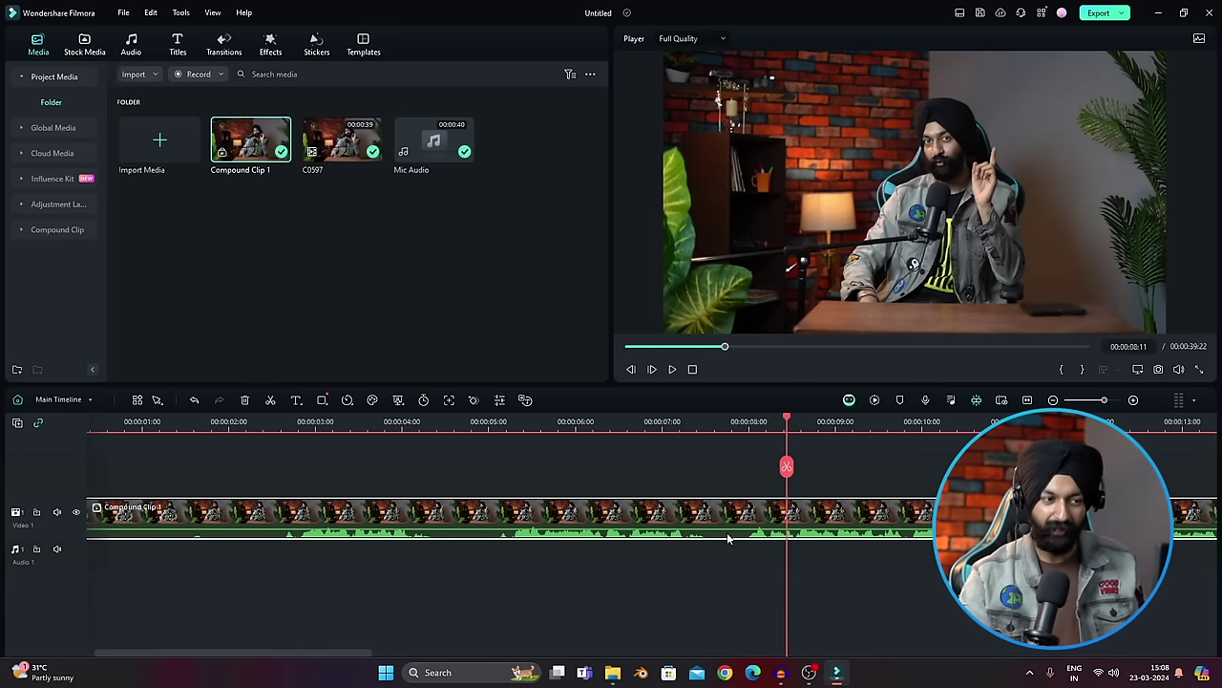
- Split the compound clip at 00:00:07:13 and 00:00:08:00 and delete the silent piece between the cuts
drag(787, 420, 706, 421)
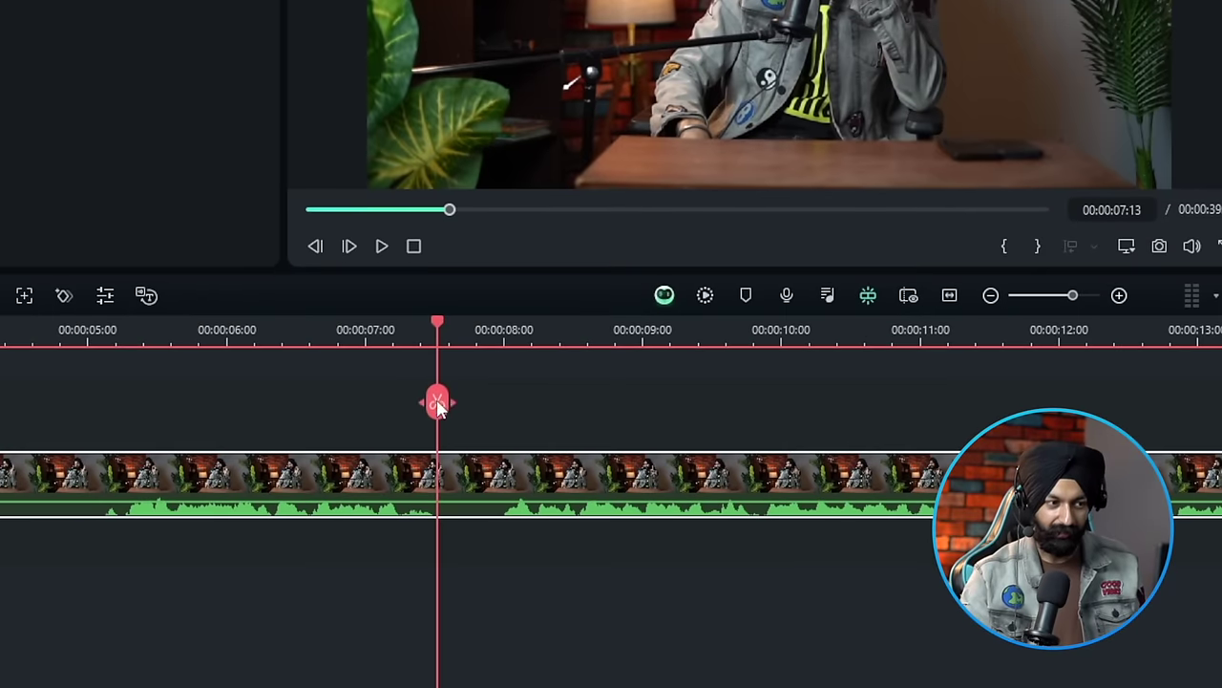
click(438, 403)
drag(436, 326, 507, 338)
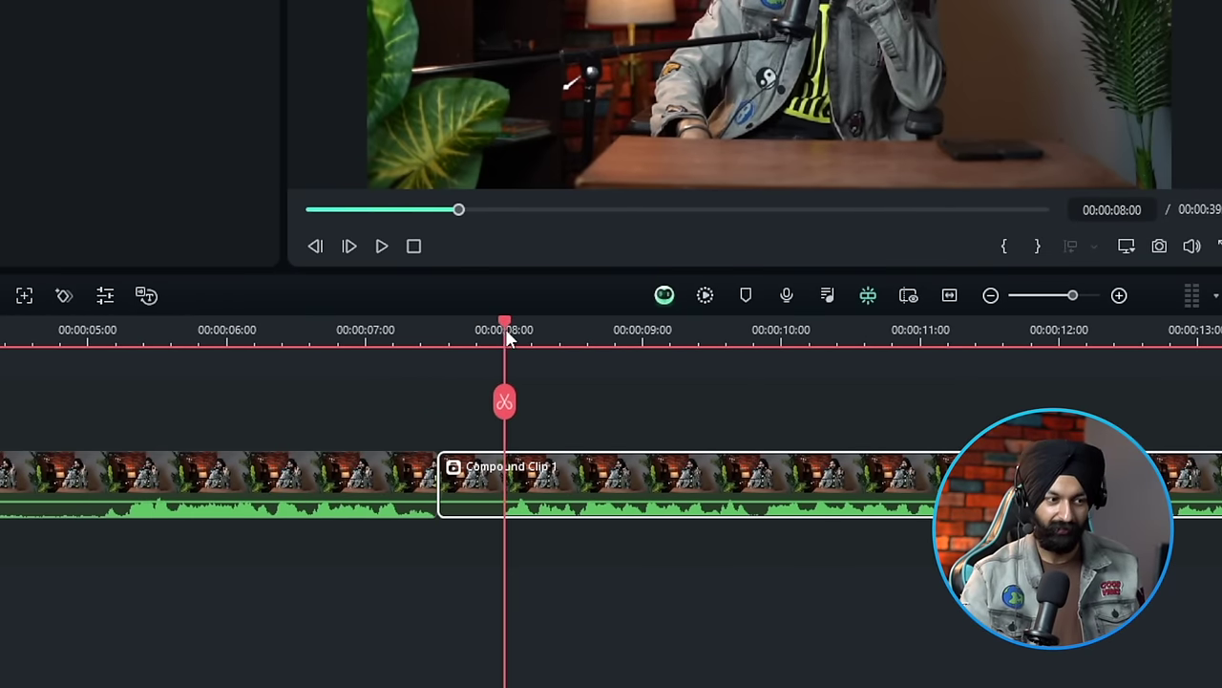
click(505, 401)
click(478, 477)
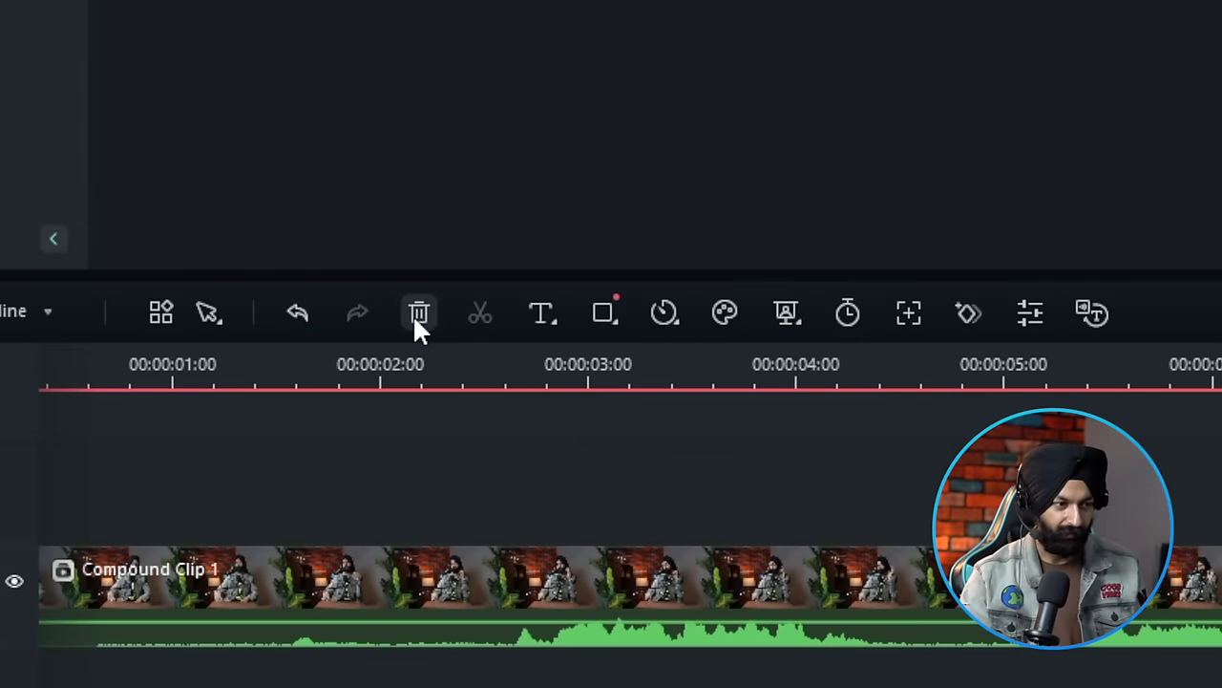
click(418, 315)
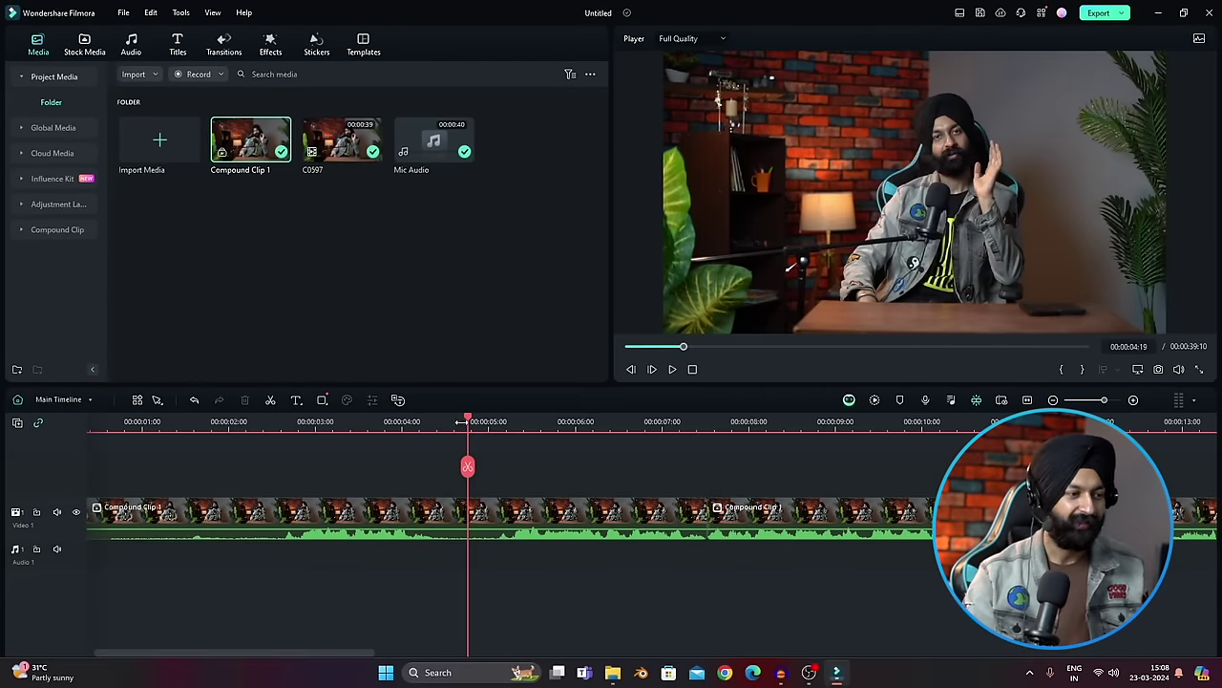
- Split the first compound clip piece at about 5 seconds and delete the opening part before the cut
drag(468, 418, 170, 460)
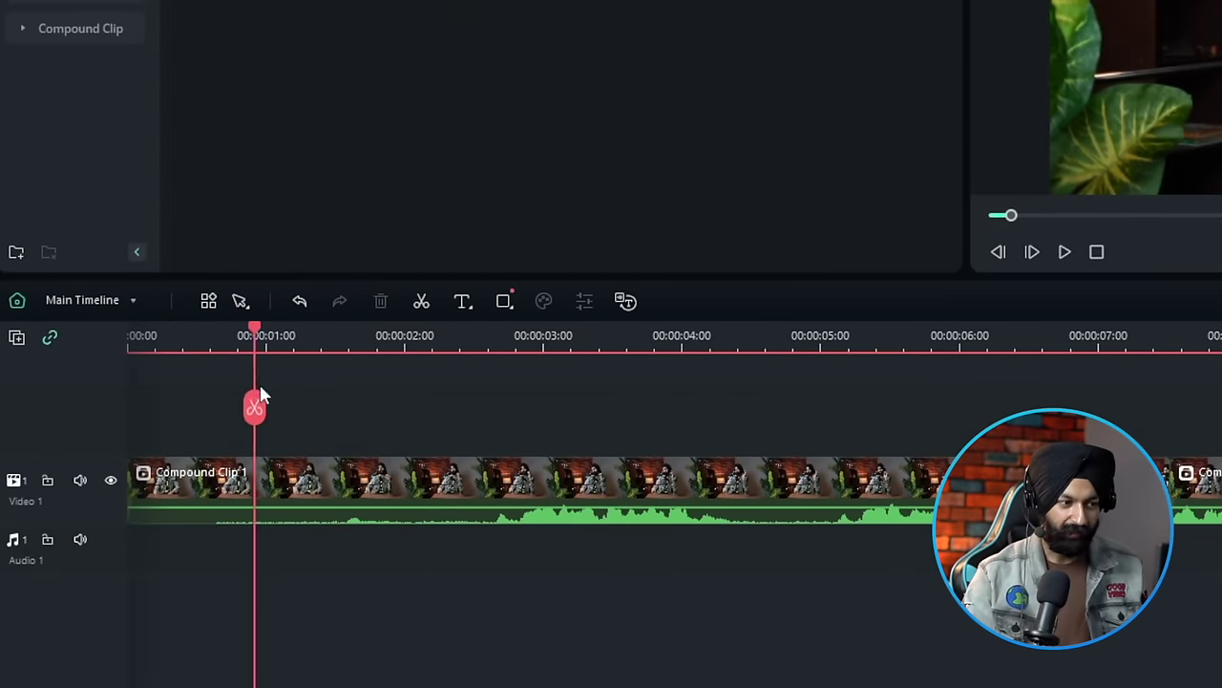
drag(261, 394, 832, 477)
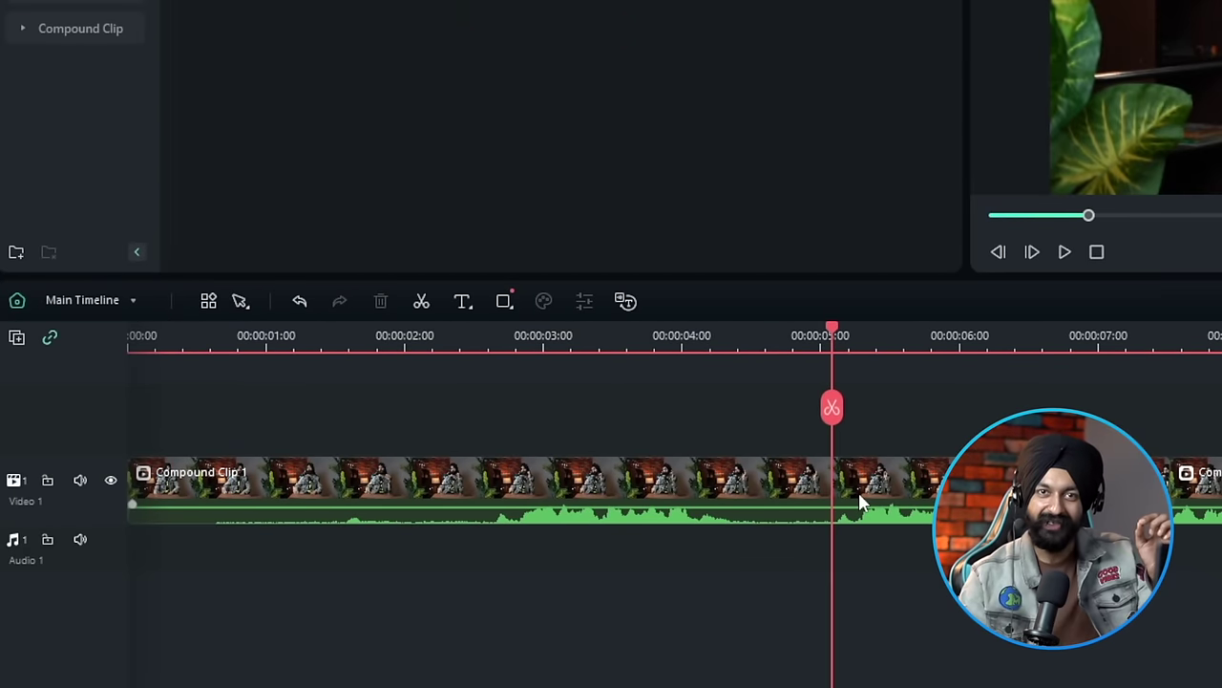
click(832, 408)
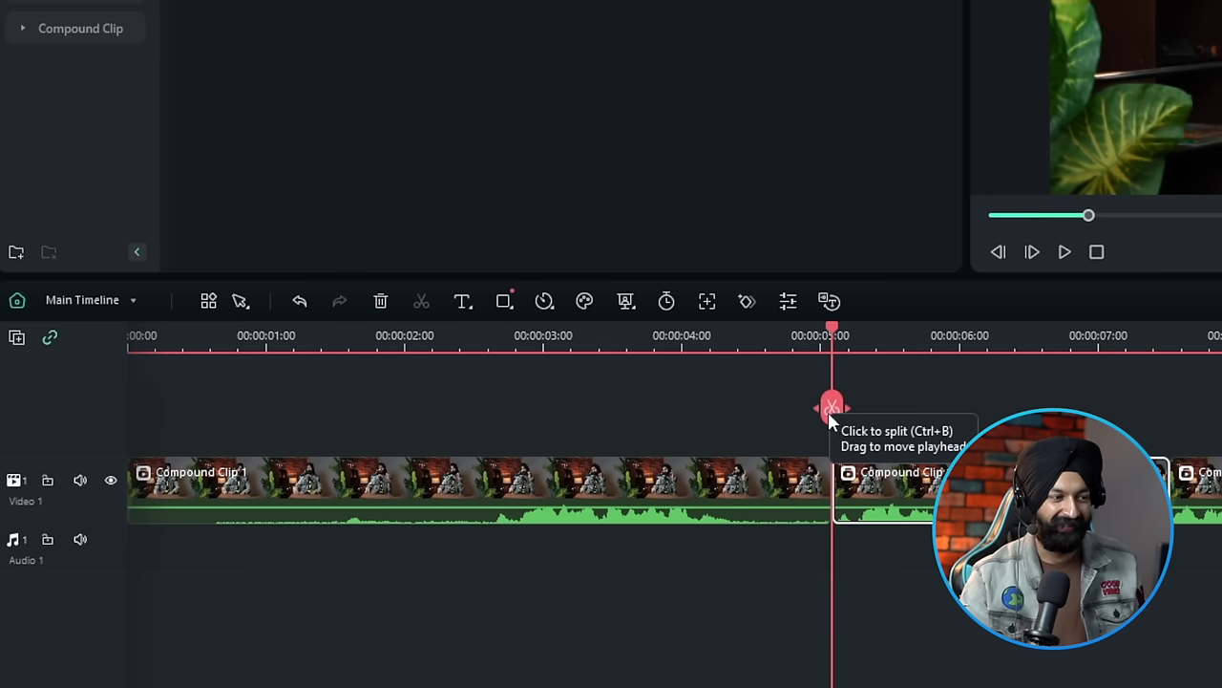
click(505, 478)
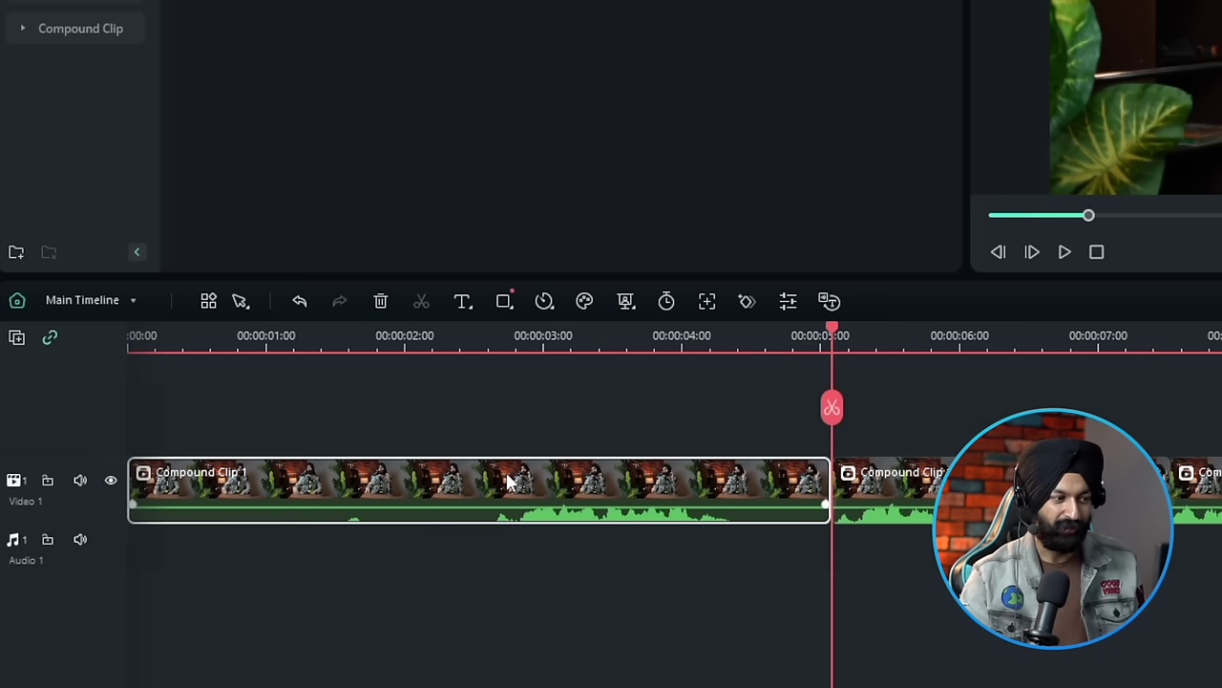
click(374, 300)
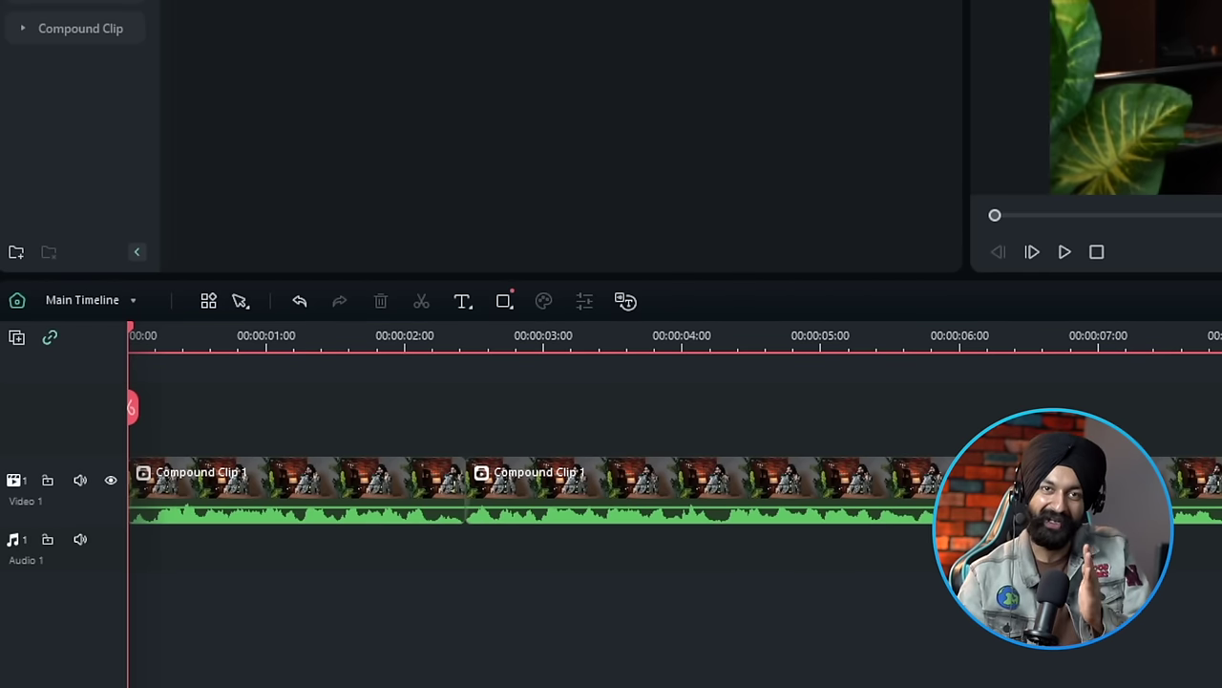
- Play the trimmed timeline from the start and split the second compound clip piece at 00:00:08:20
key(space)
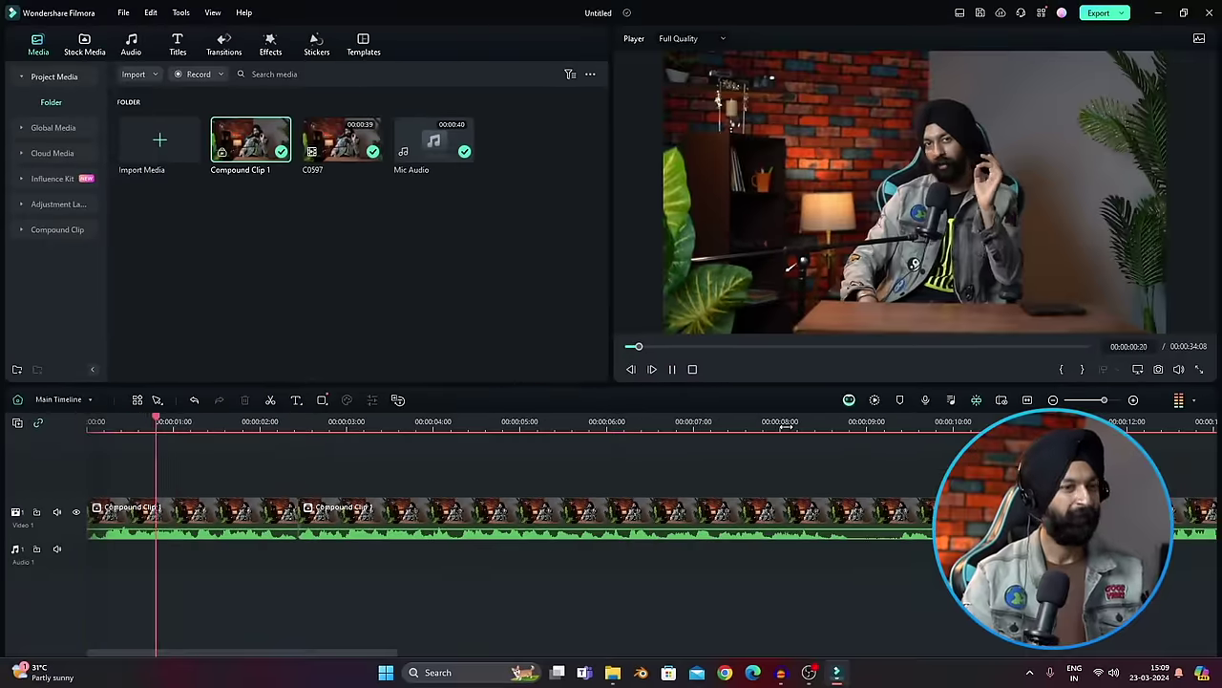
click(849, 422)
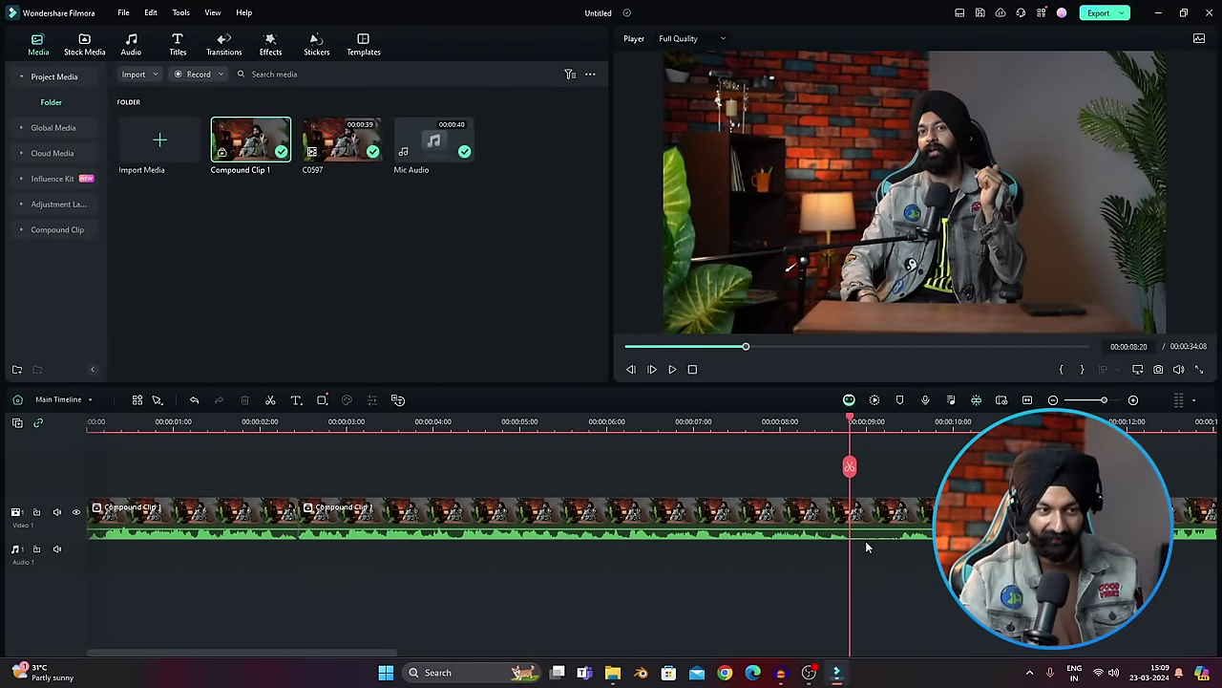
click(849, 467)
- Play past the new cut to find the unwanted speech, split the clip at 00:00:10:11 and delete the piece between the cuts
key(space)
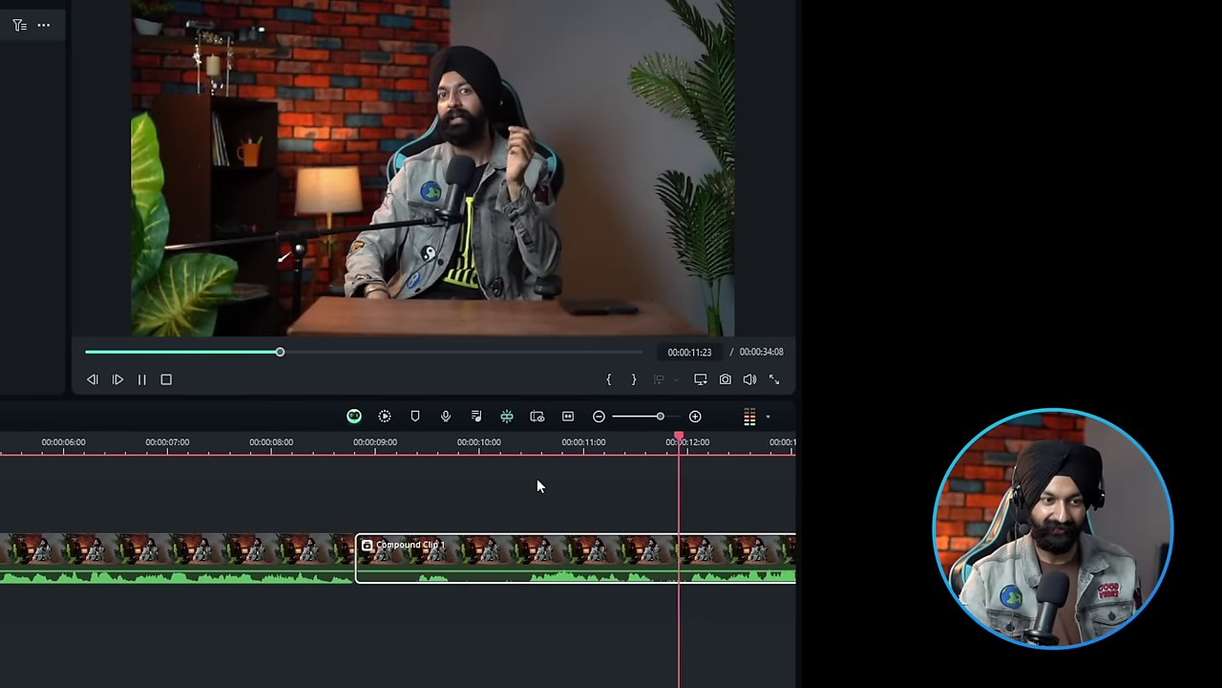
key(space)
click(471, 449)
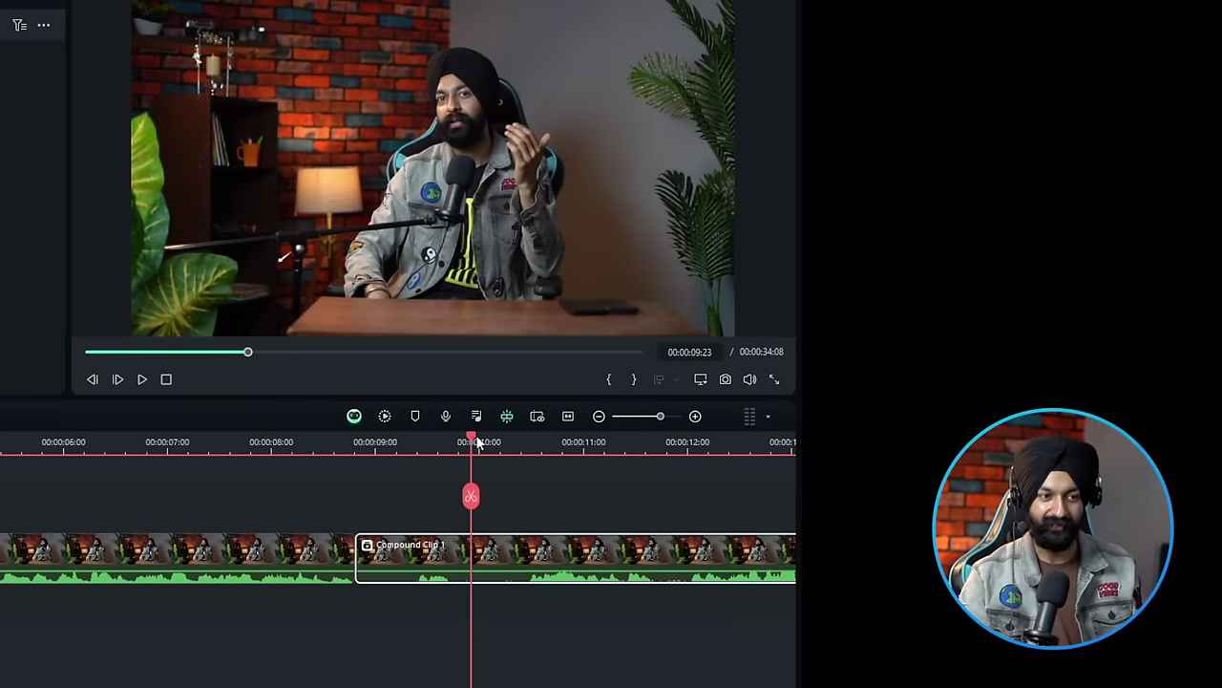
click(524, 445)
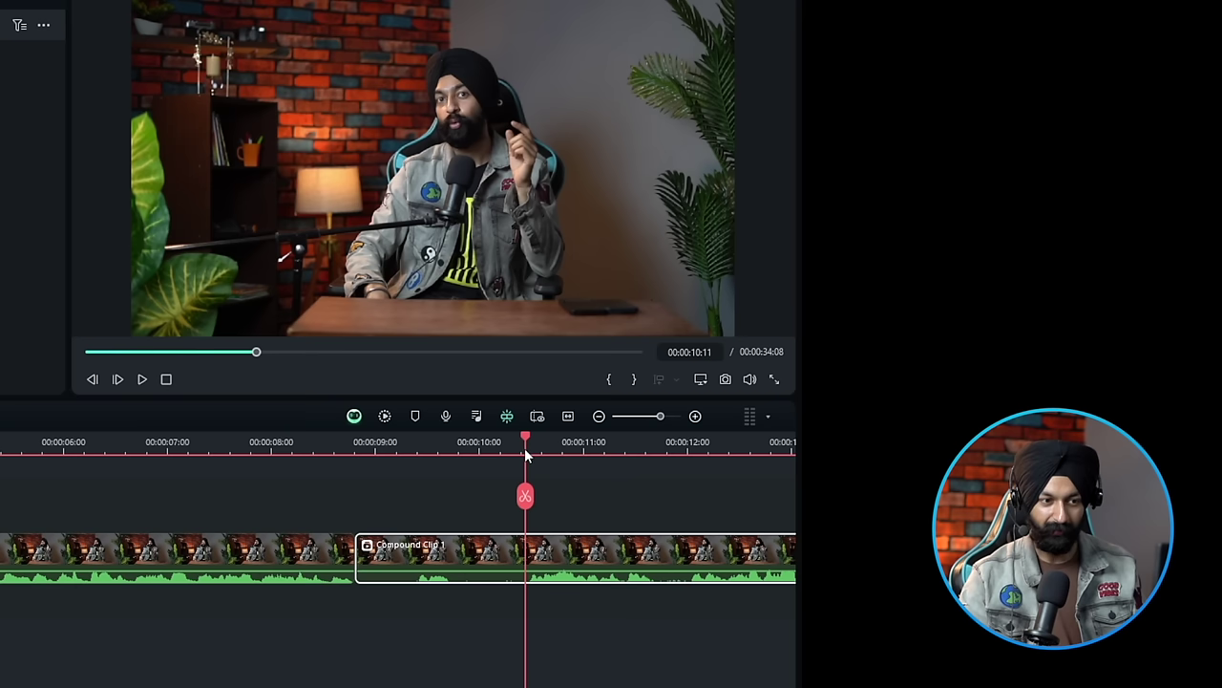
drag(525, 495, 521, 498)
drag(515, 441, 527, 437)
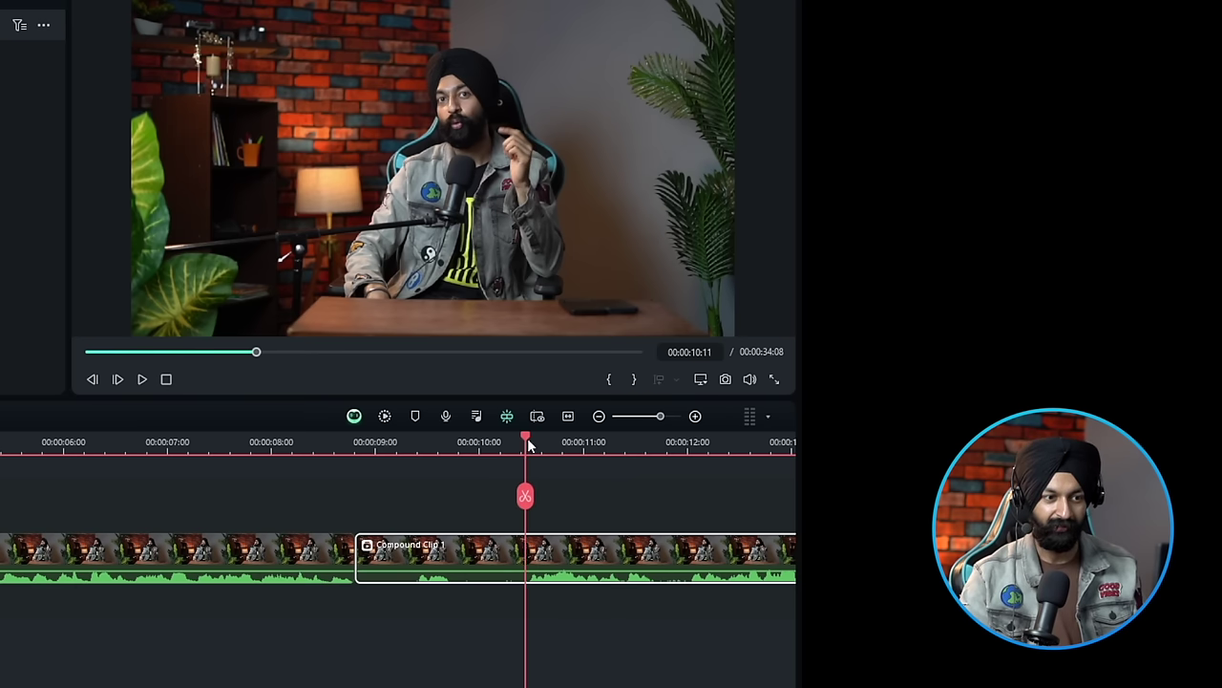
click(526, 495)
click(430, 556)
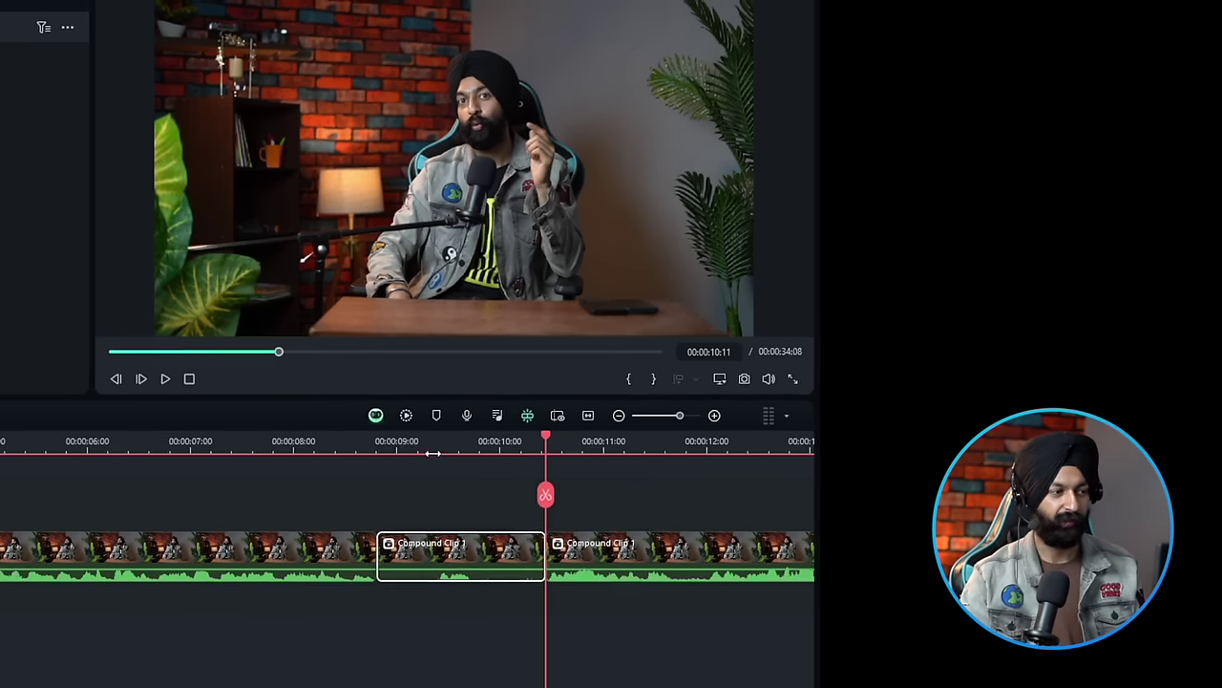
key(Delete)
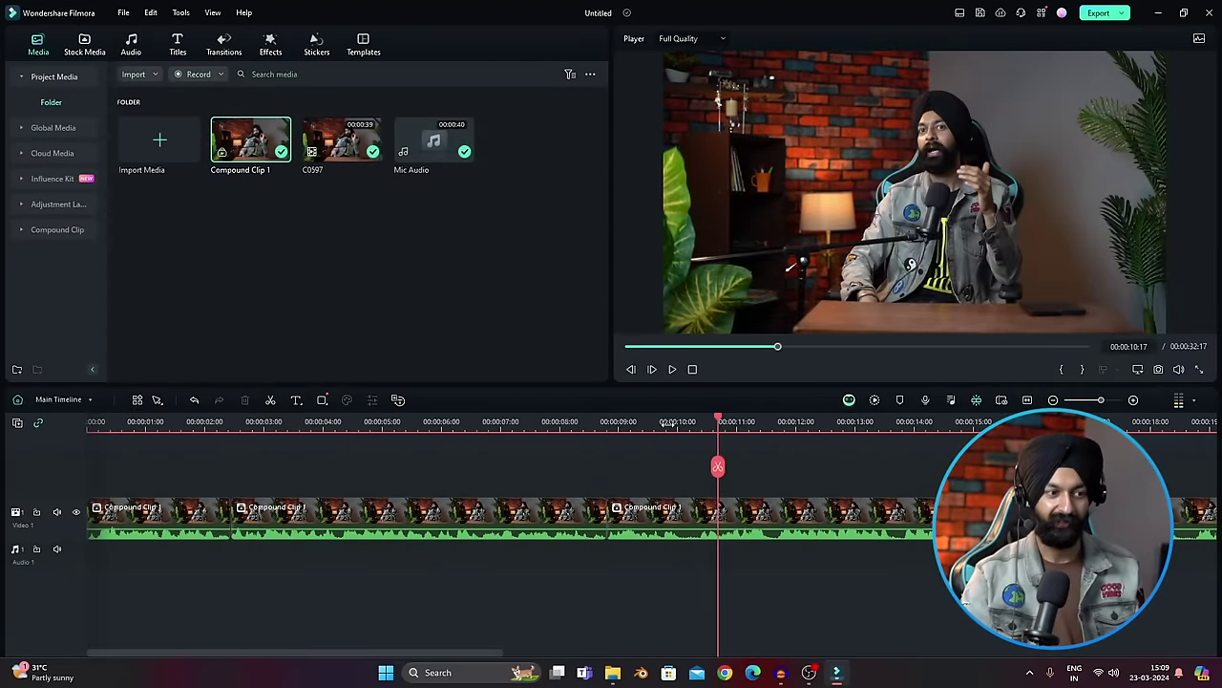
- Split the compound clip at 00:00:10:01 and 00:00:10:09 and delete the short piece between the cuts
click(667, 426)
drag(666, 421, 679, 421)
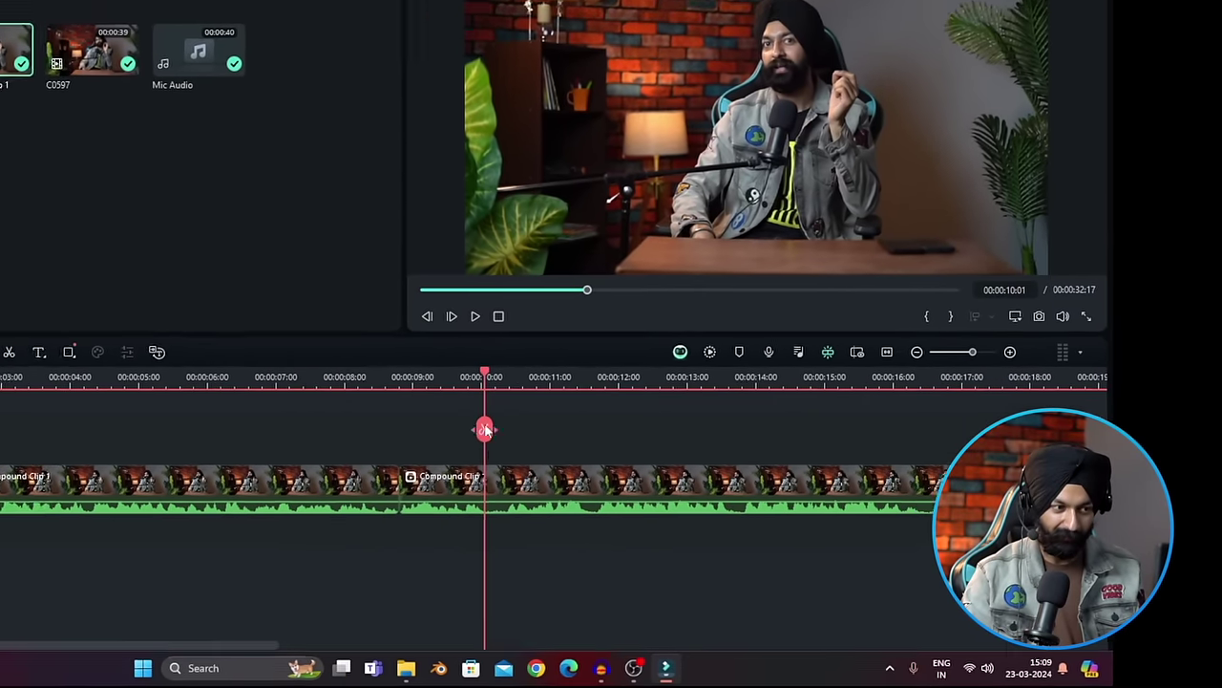
click(435, 422)
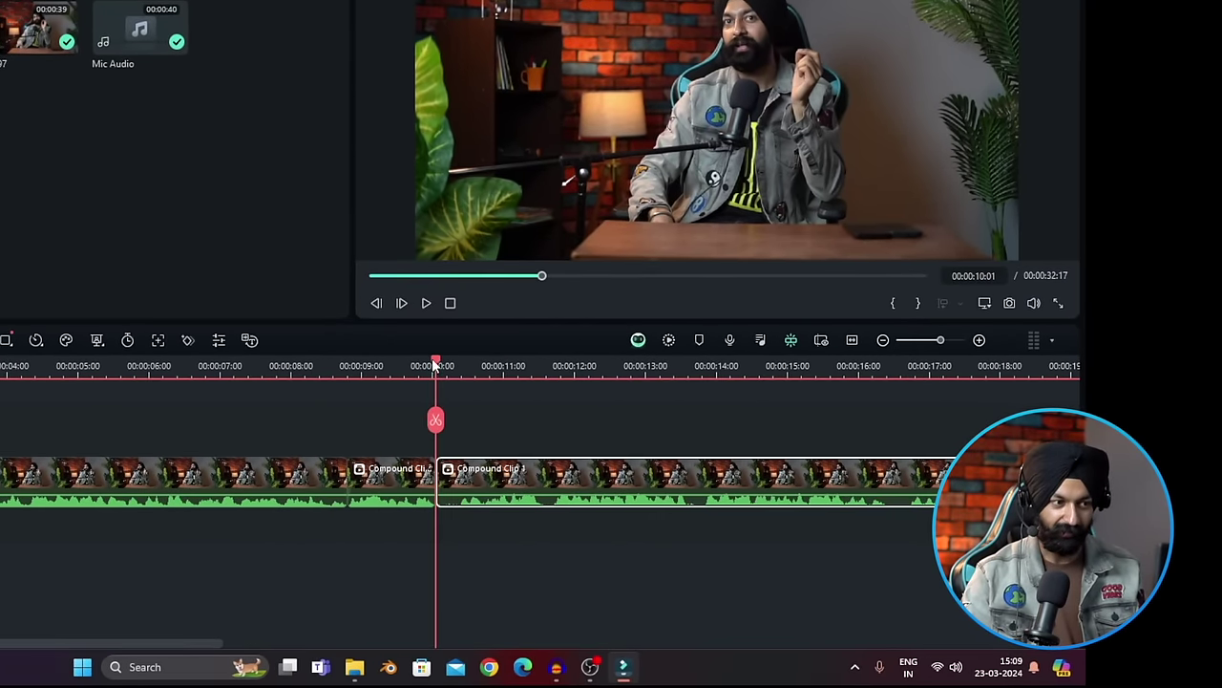
drag(435, 364, 458, 362)
click(457, 421)
click(444, 489)
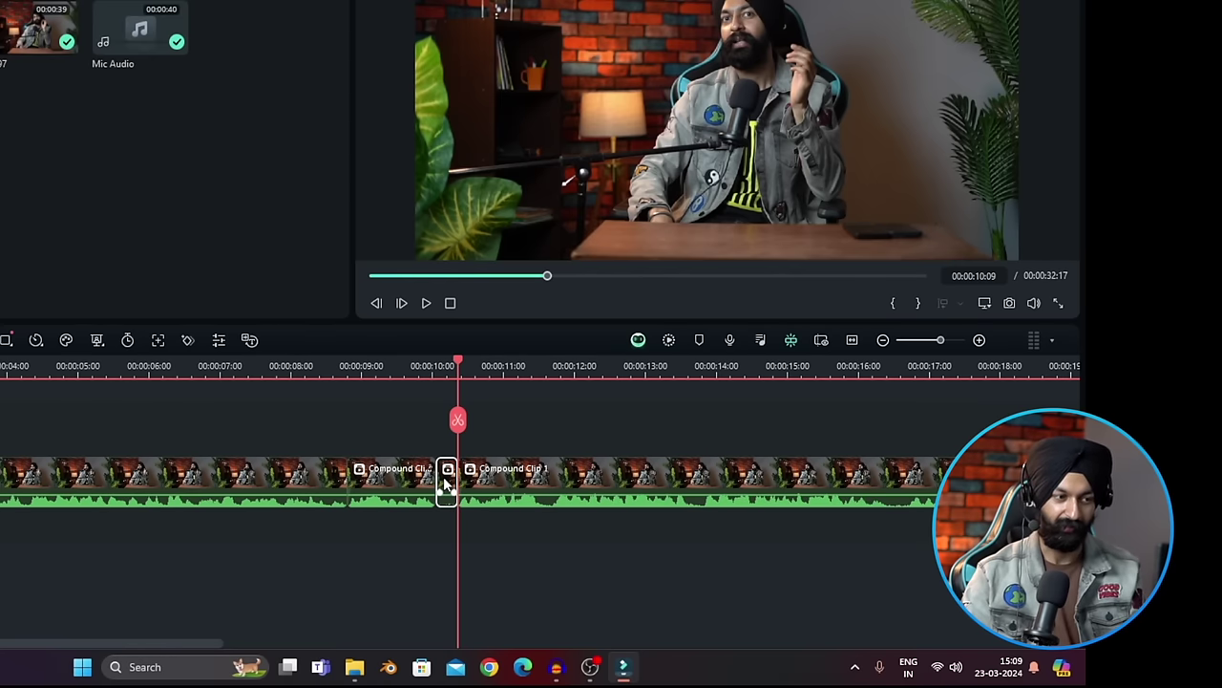
key(Delete)
- Split the compound clip at 00:00:11:10 and slightly trim the end of the piece before the cut
click(526, 365)
drag(526, 365, 532, 365)
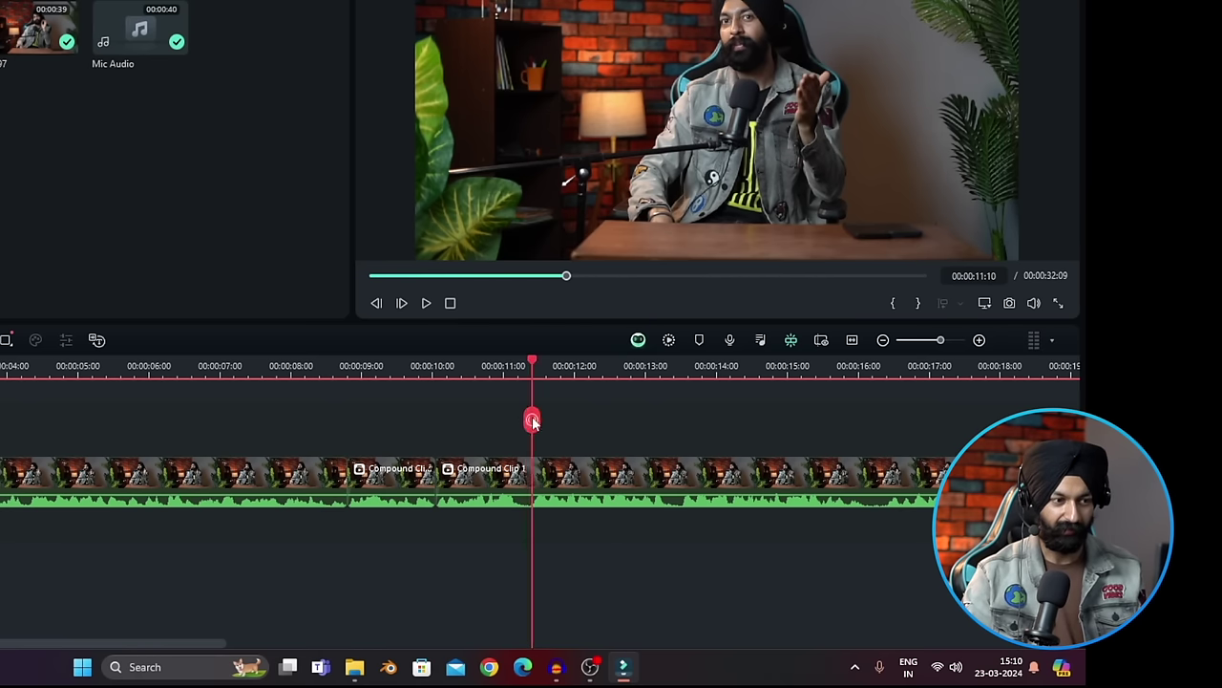
click(531, 421)
click(497, 483)
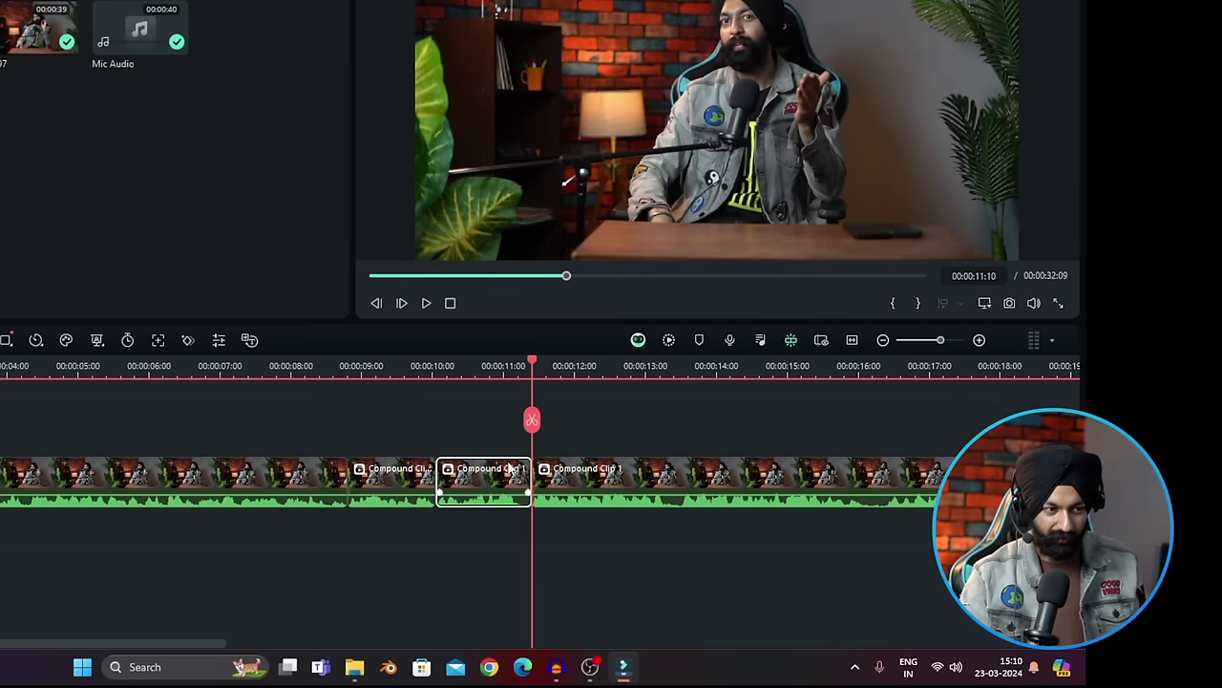
drag(524, 474, 516, 474)
- Split the compound clip at 00:00:13:04 and slightly trim the start of the piece after the cut
drag(655, 366, 656, 366)
click(671, 480)
click(656, 421)
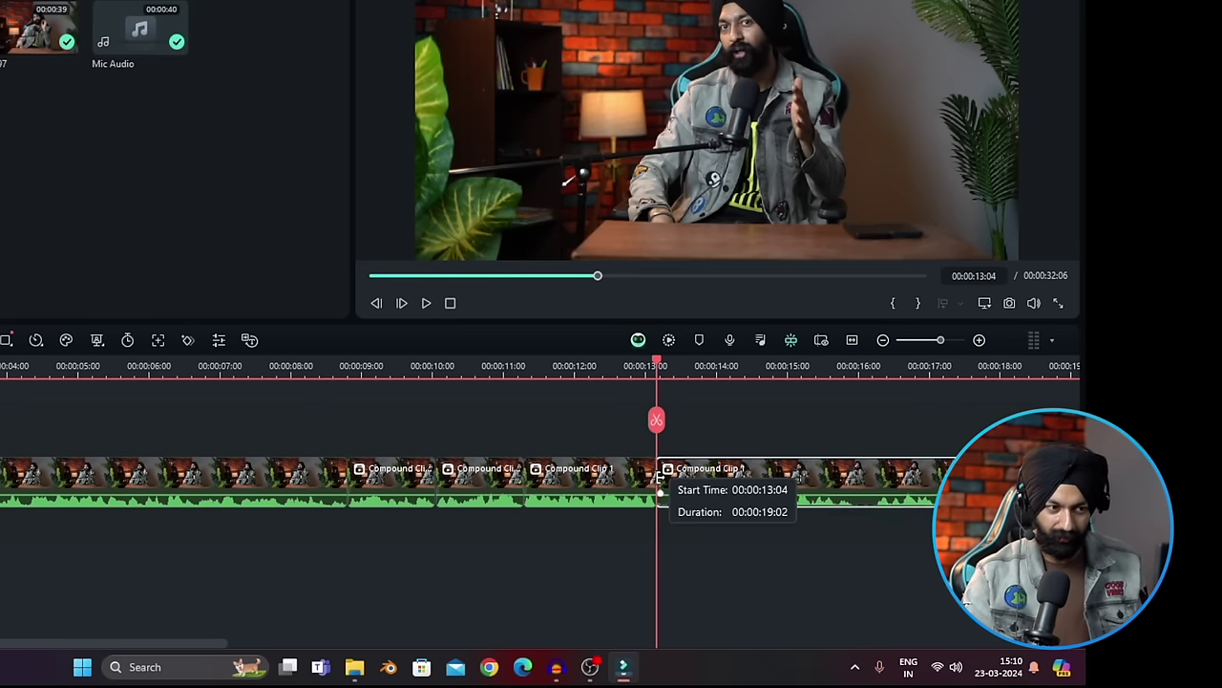
drag(662, 478, 674, 477)
- Play on from 00:00:13:15, split the clip at about 17.5 and 22 seconds and delete the unwanted take between the cuts
click(79, 366)
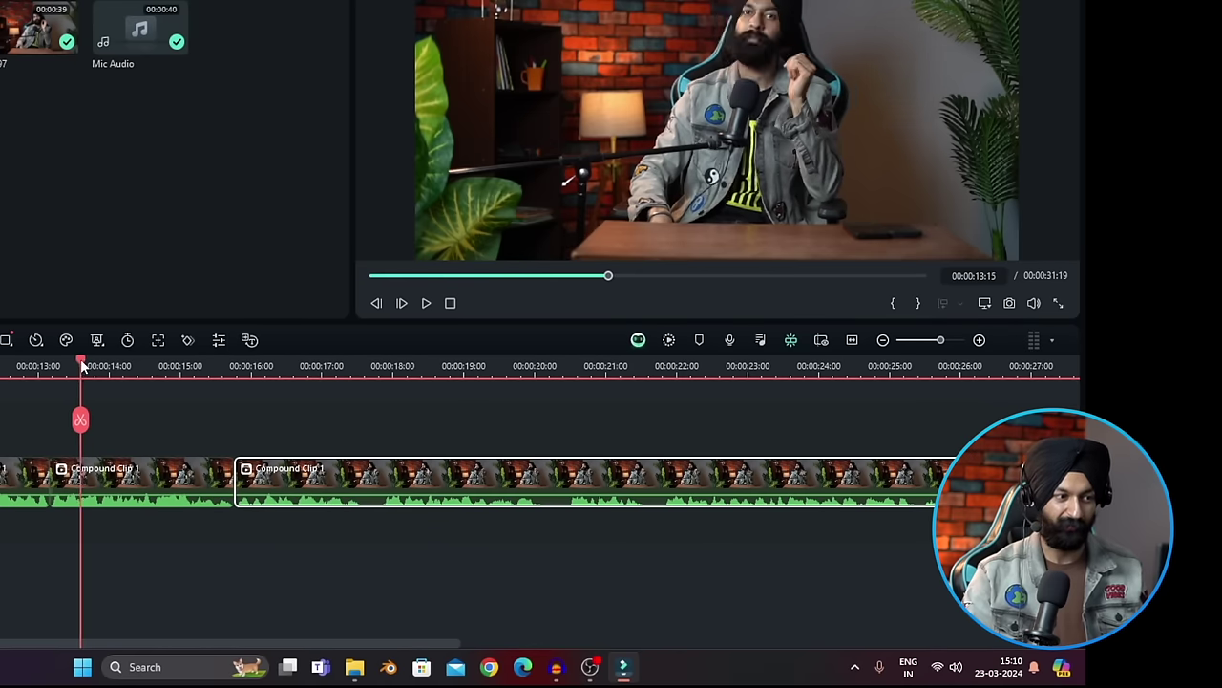
key(space)
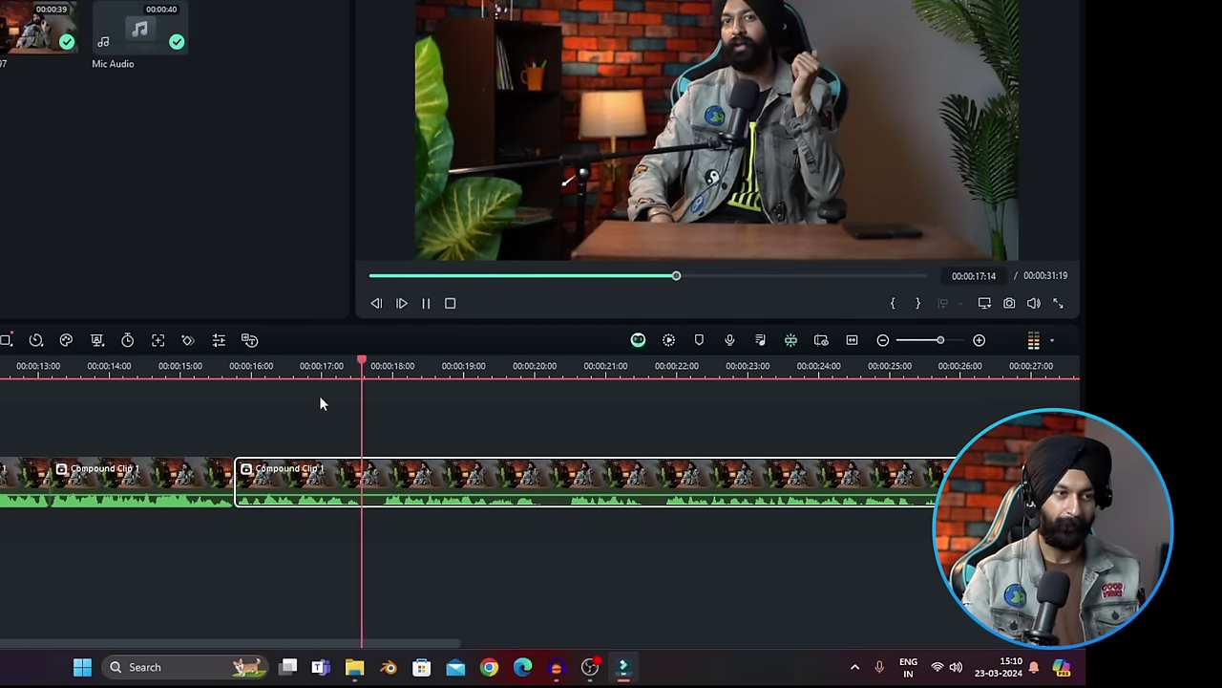
key(space)
key(ctrl+b)
key(space)
key(space)
click(666, 363)
key(ctrl+b)
key(Delete)
- Play the remaining footage, split the last piece at about 00:00:23:08 and delete the leftover end
key(space)
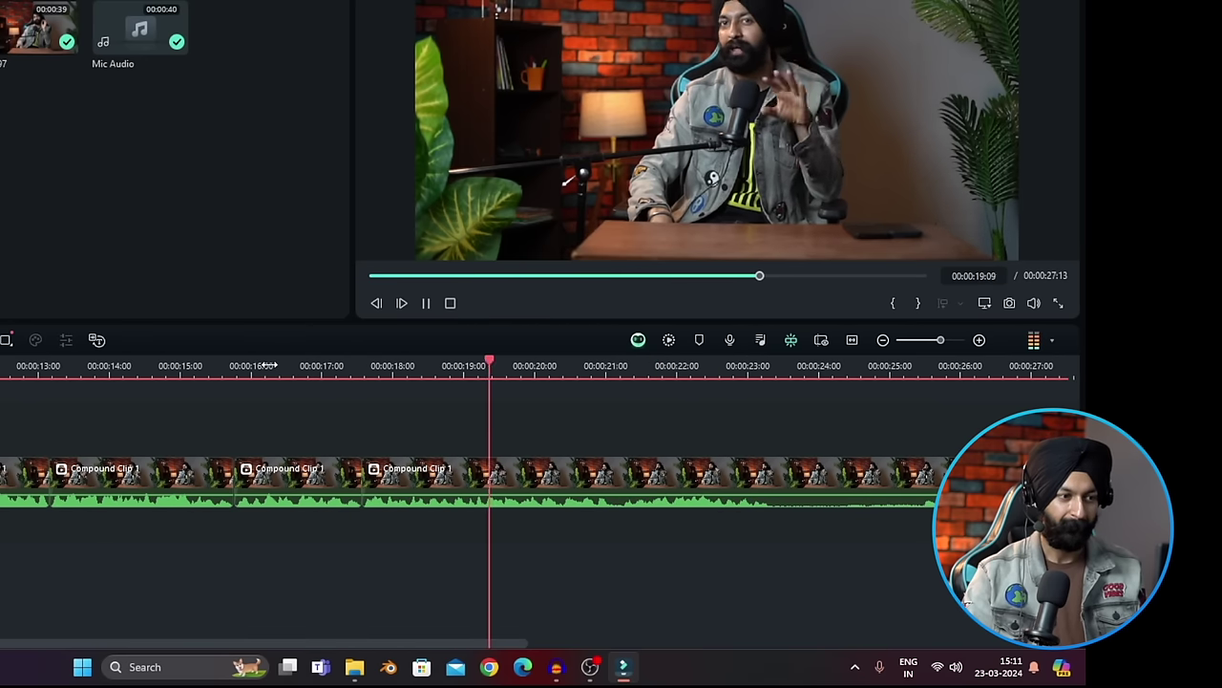
click(773, 371)
mouse_move(773, 376)
mouse_down()
mouse_move(829, 371)
mouse_move(754, 370)
mouse_move(770, 371)
mouse_up()
key(ctrl+b)
key(Delete)
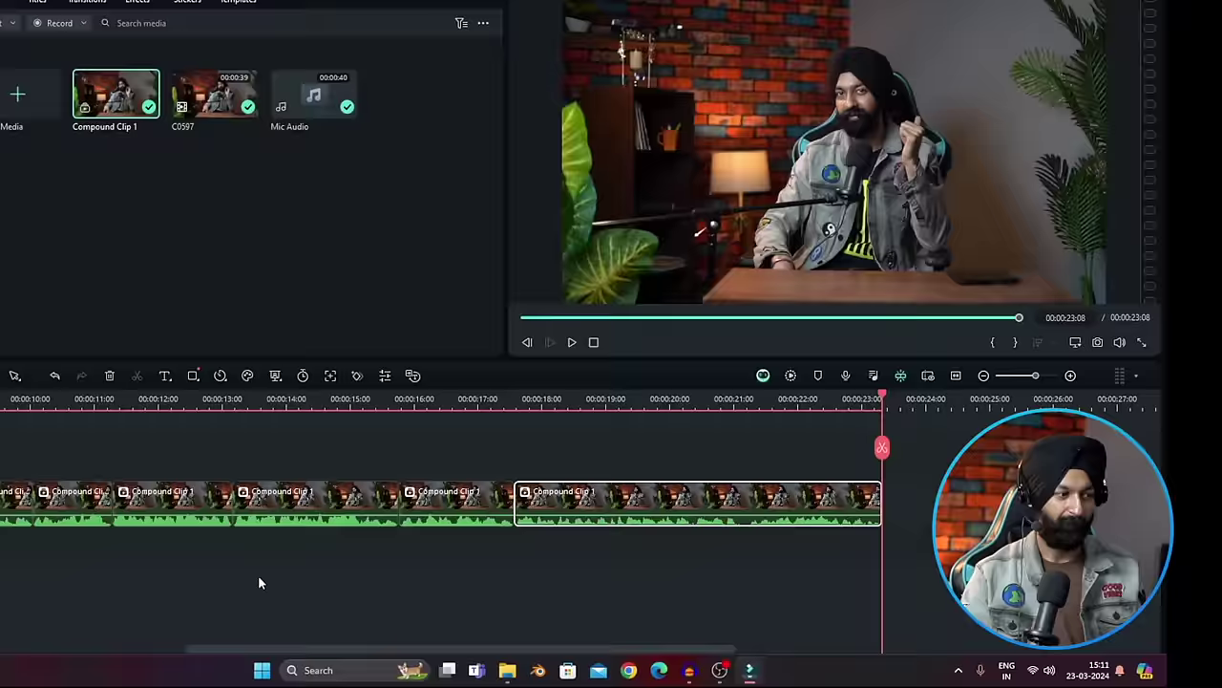
- Fit the whole edit in the timeline view and play it from the start to 00:00:02:12
mouse_move(554, 650)
mouse_down()
mouse_move(265, 655)
mouse_move(723, 624)
mouse_move(310, 649)
mouse_move(538, 655)
mouse_up()
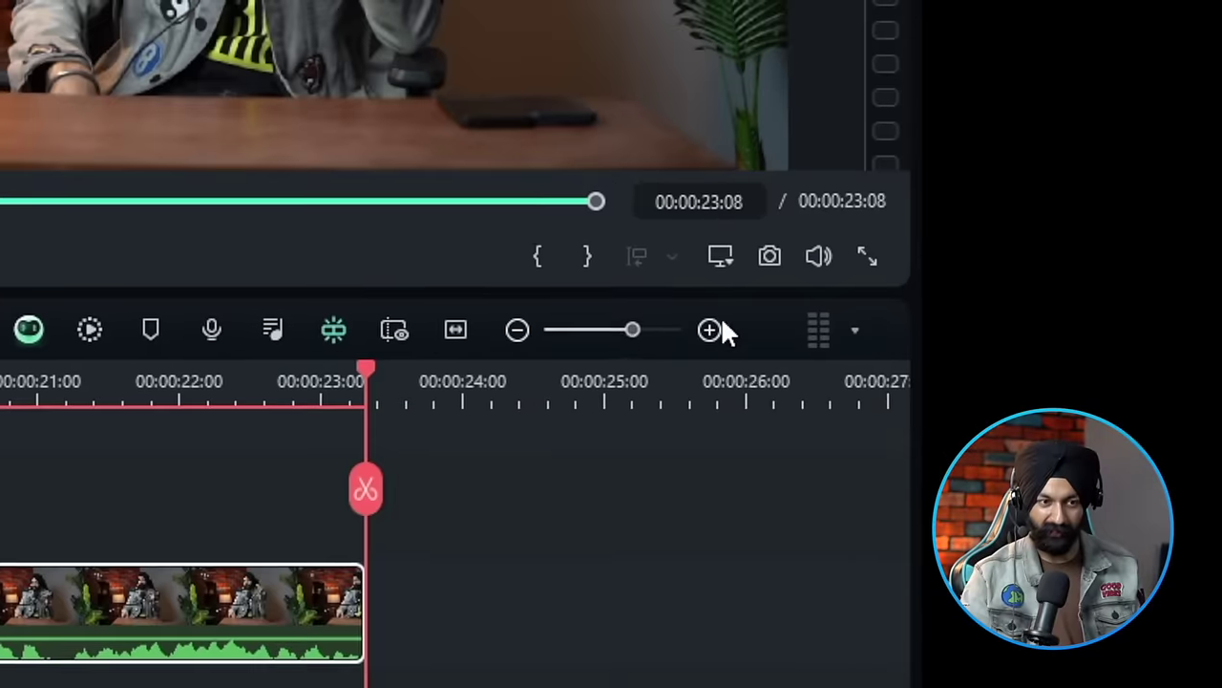
click(453, 331)
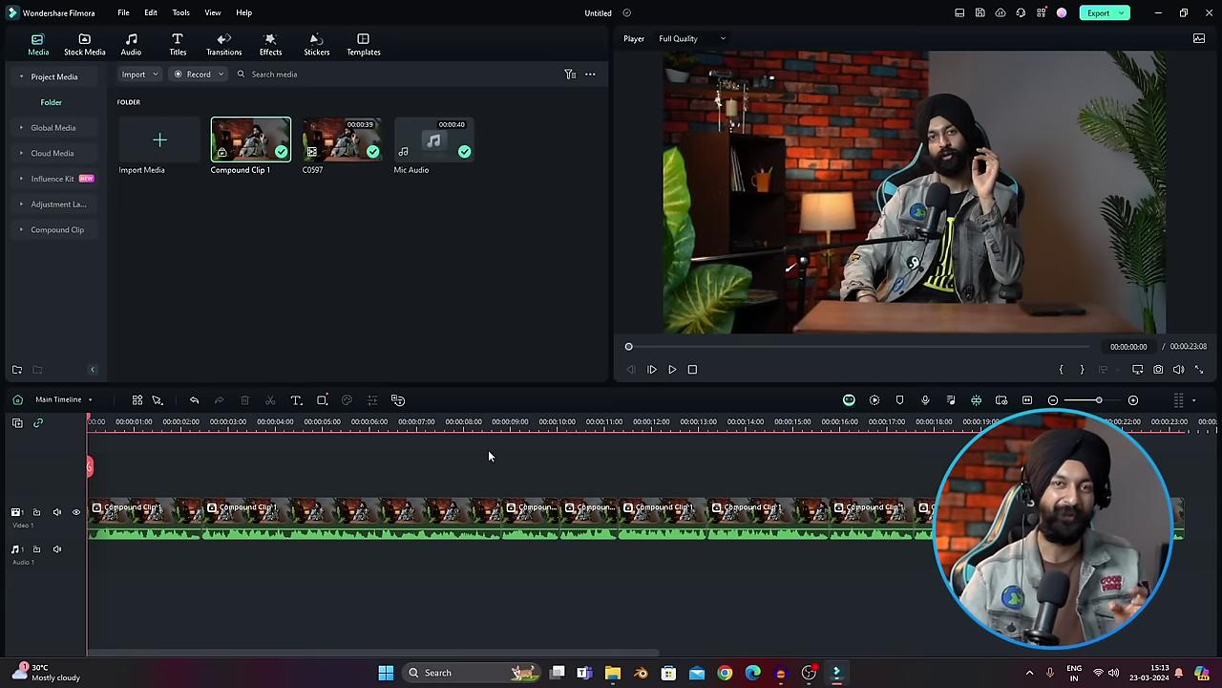
click(673, 368)
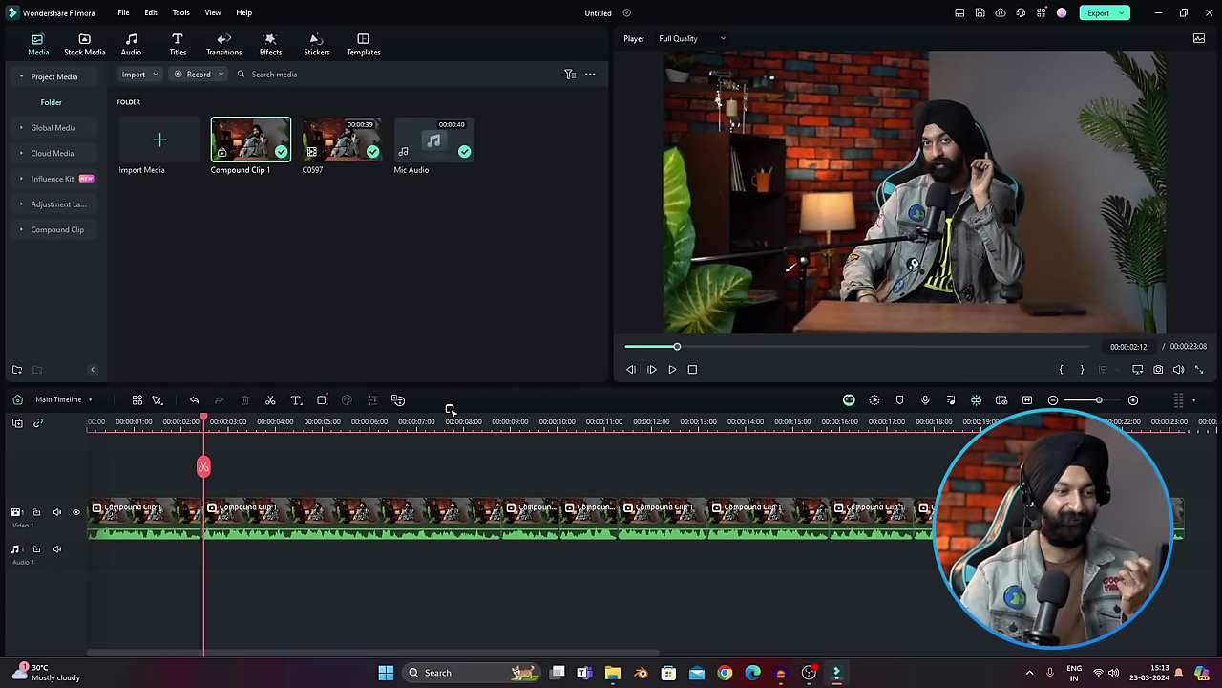
- Import the clock b-roll video production_id_4327240 from File Explorer into the project media
key(super+e)
drag(962, 49, 842, 77)
drag(1039, 208, 210, 234)
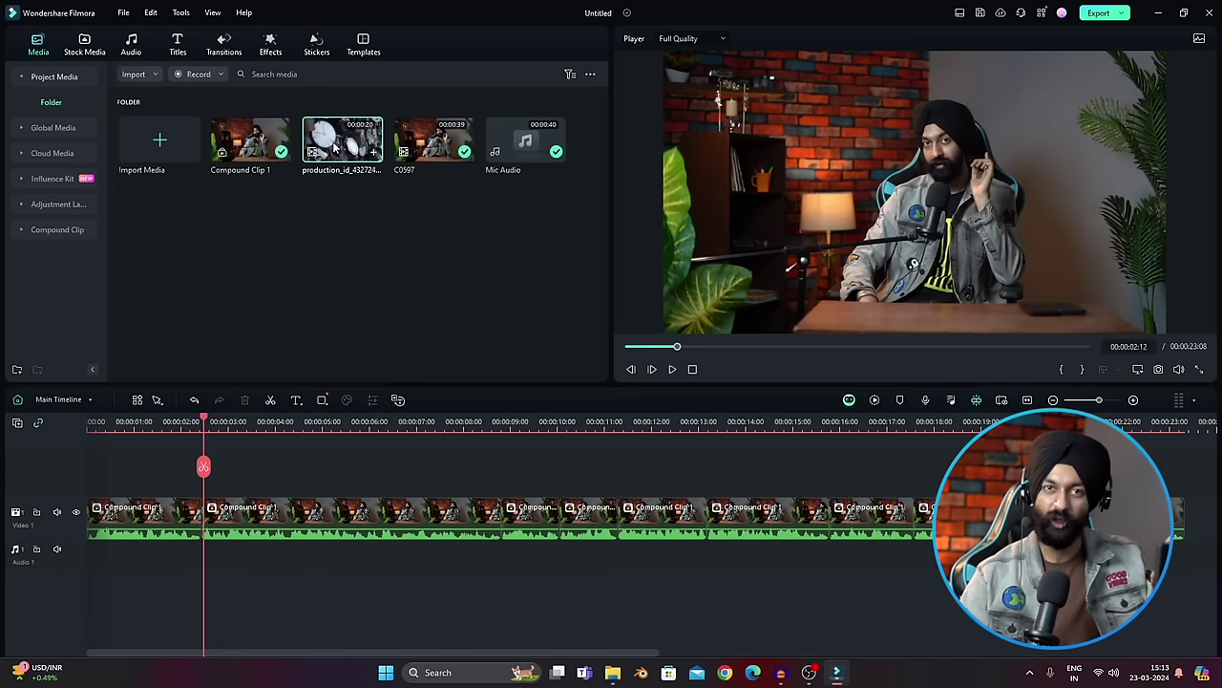
- Try placing the full clock clip on the track above the talking-head footage and trimming its start and end
drag(334, 145, 330, 255)
drag(221, 438, 187, 491)
click(1094, 421)
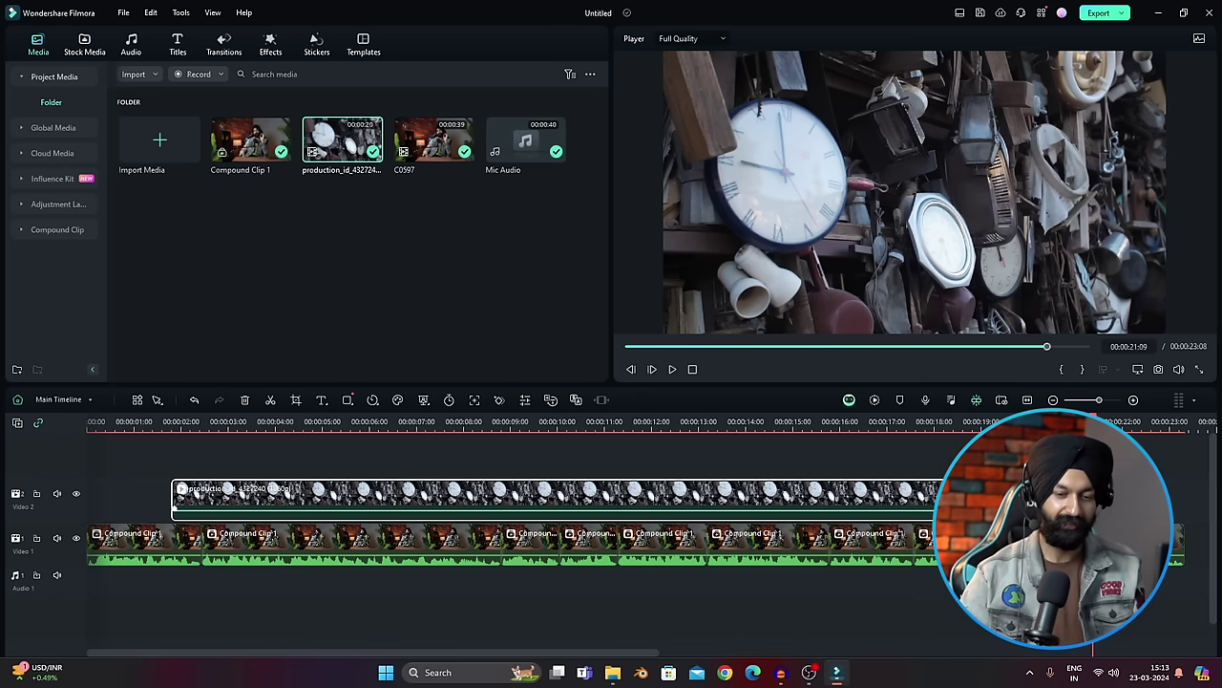
drag(174, 501, 498, 489)
drag(1128, 505, 241, 498)
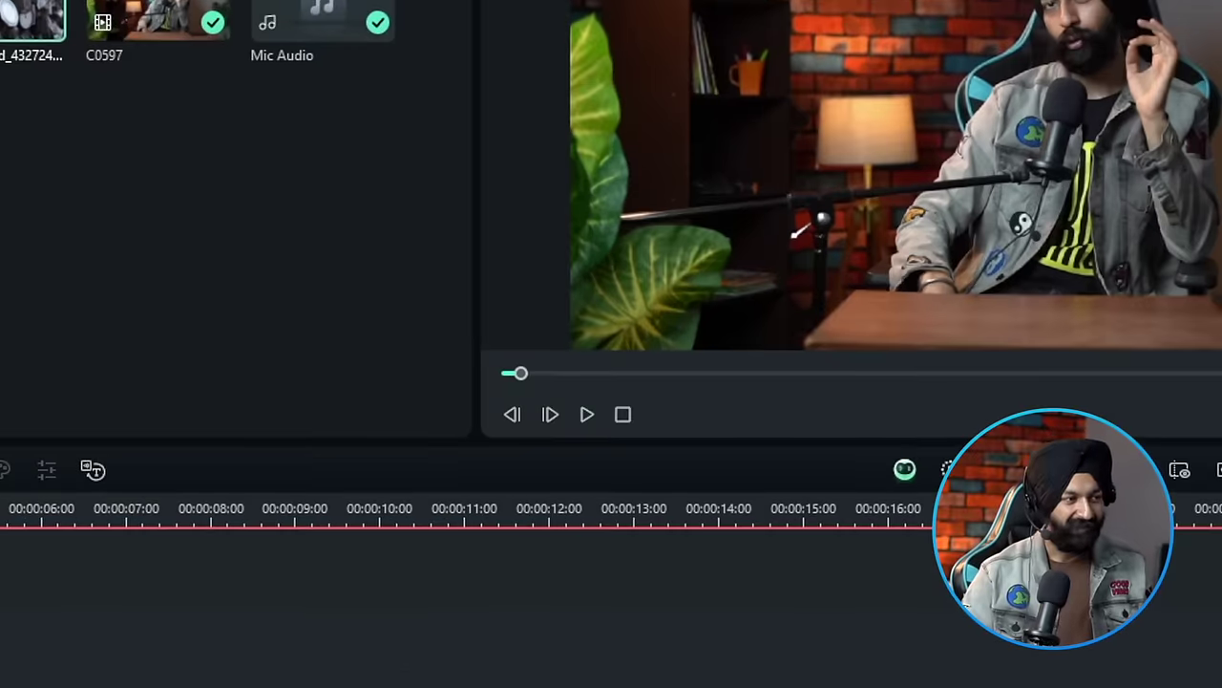
- Preview the clock clip in the player and mark its in point at 00:00:02:07 and out point at 00:00:06:20
click(586, 413)
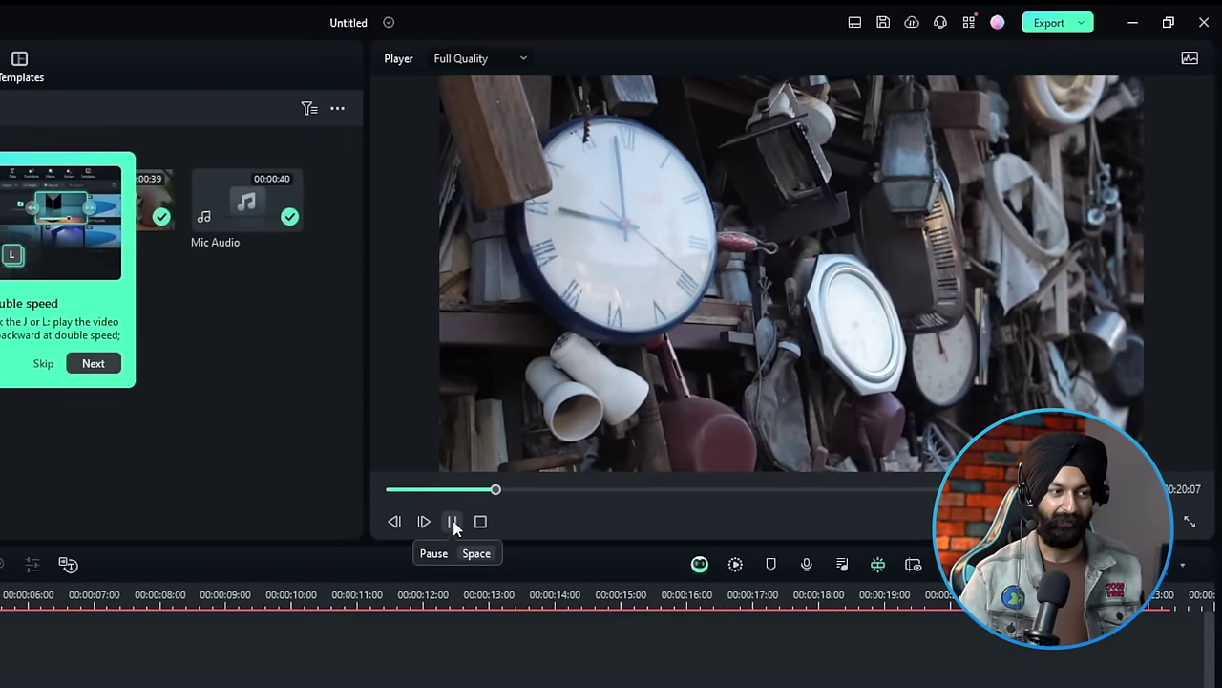
click(455, 524)
drag(502, 490, 469, 509)
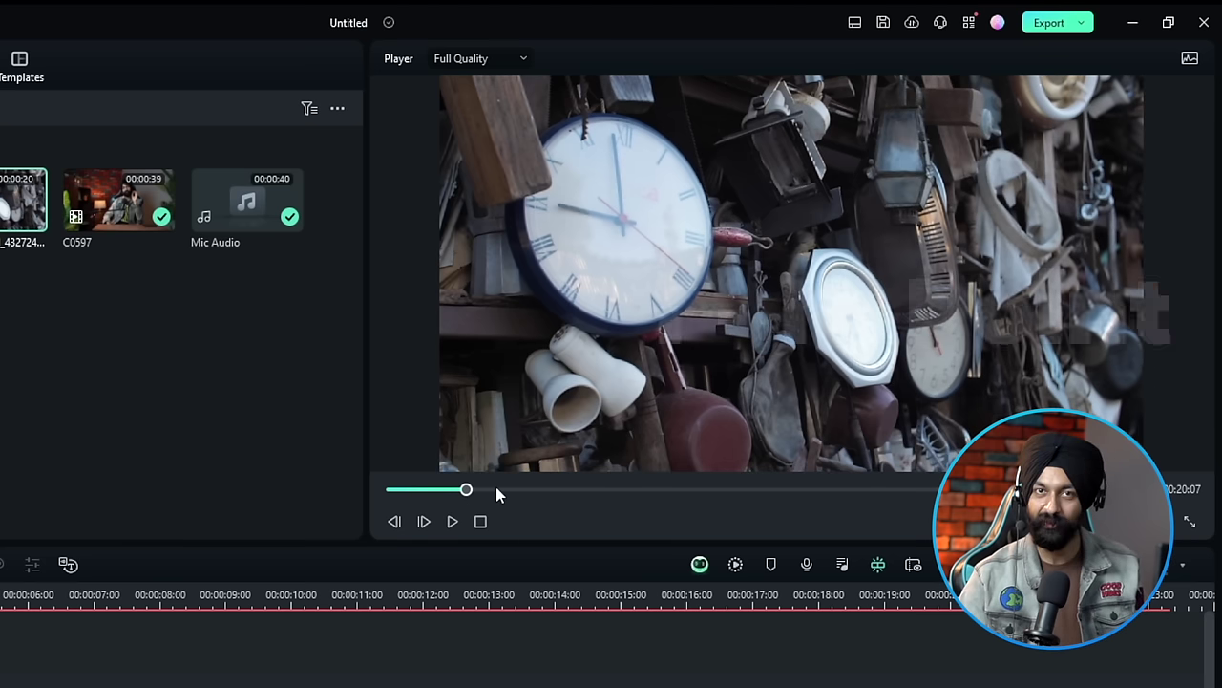
key(i)
drag(470, 492, 608, 501)
key(o)
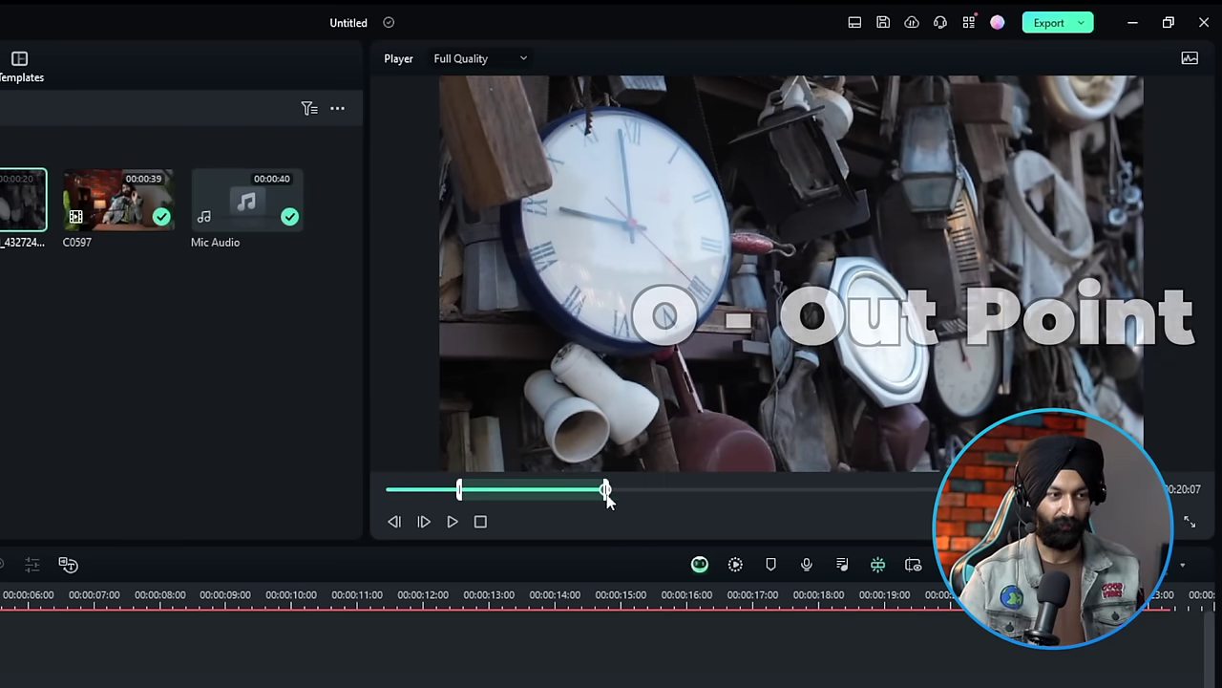
- Try adding the clock clip's marked range to the timeline as a full clip and as audio only
mouse_move(776, 456)
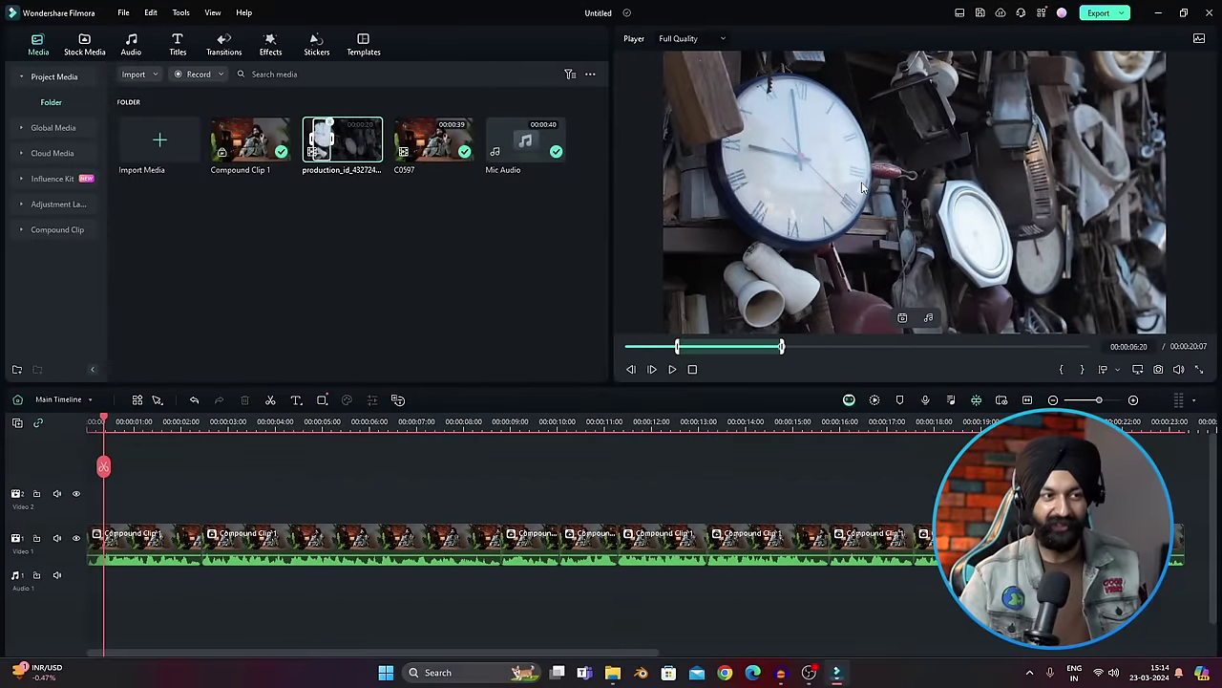
drag(585, 291, 253, 481)
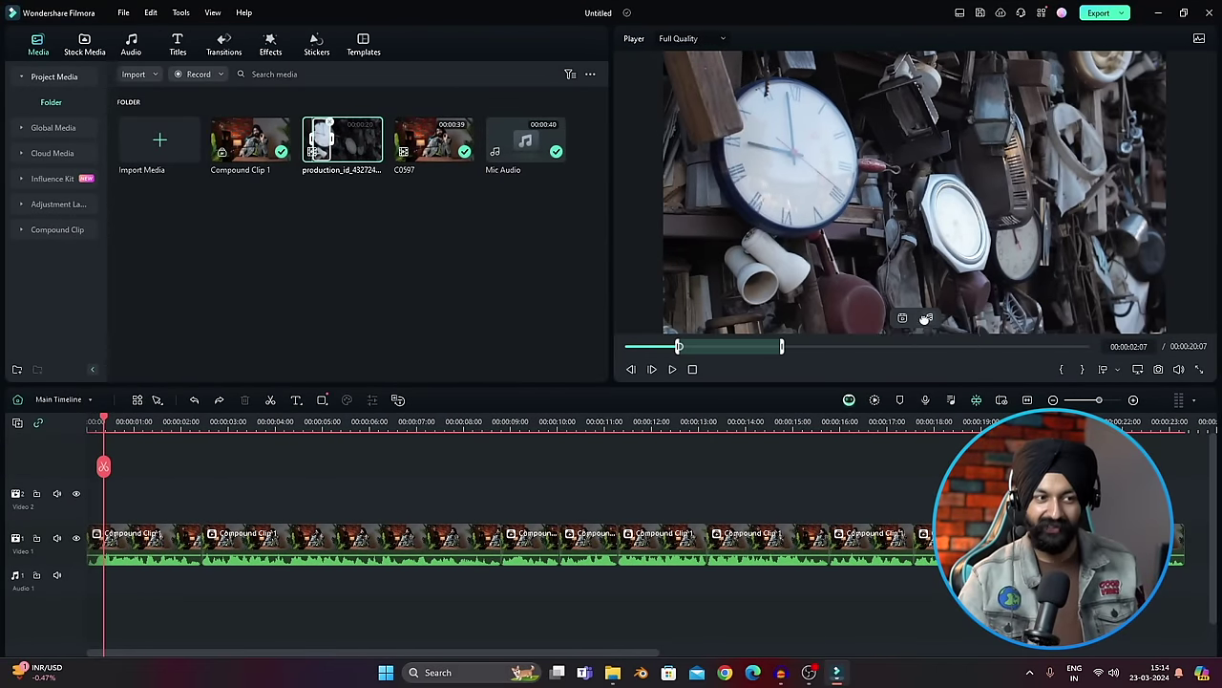
drag(929, 317, 268, 611)
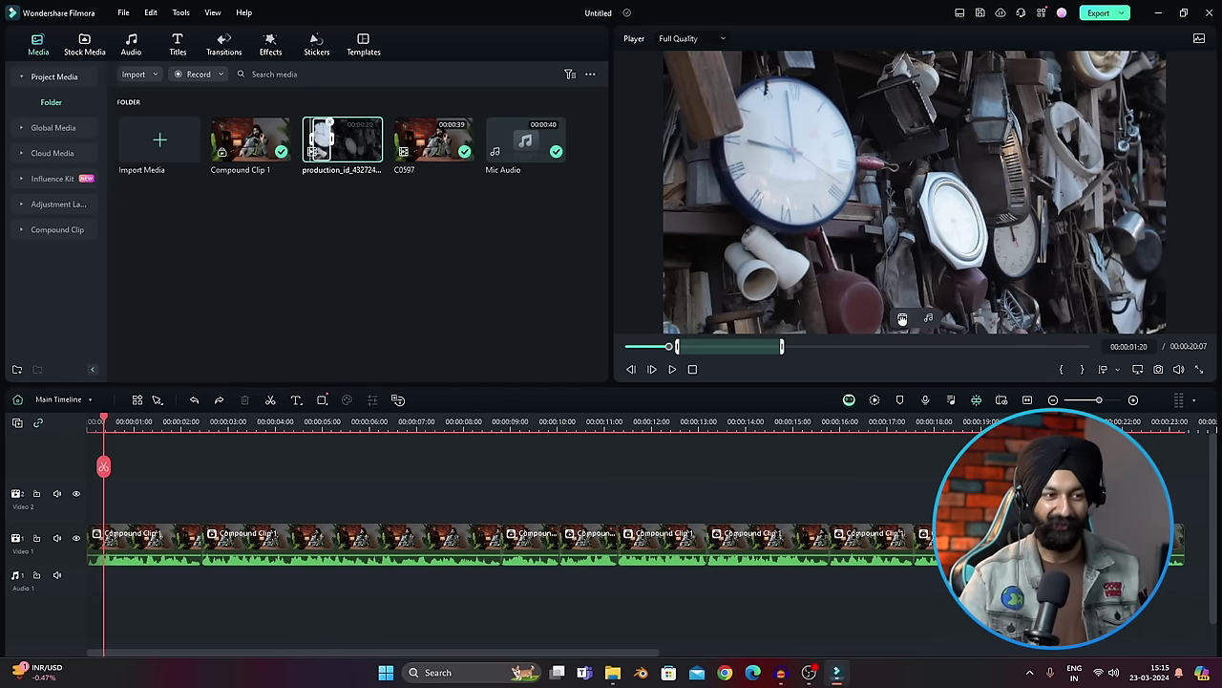
- Place only the video of the clock clip's marked range on Video 2 at about 1 second and trim its end to 00:00:02:12
drag(897, 318, 129, 512)
key(space)
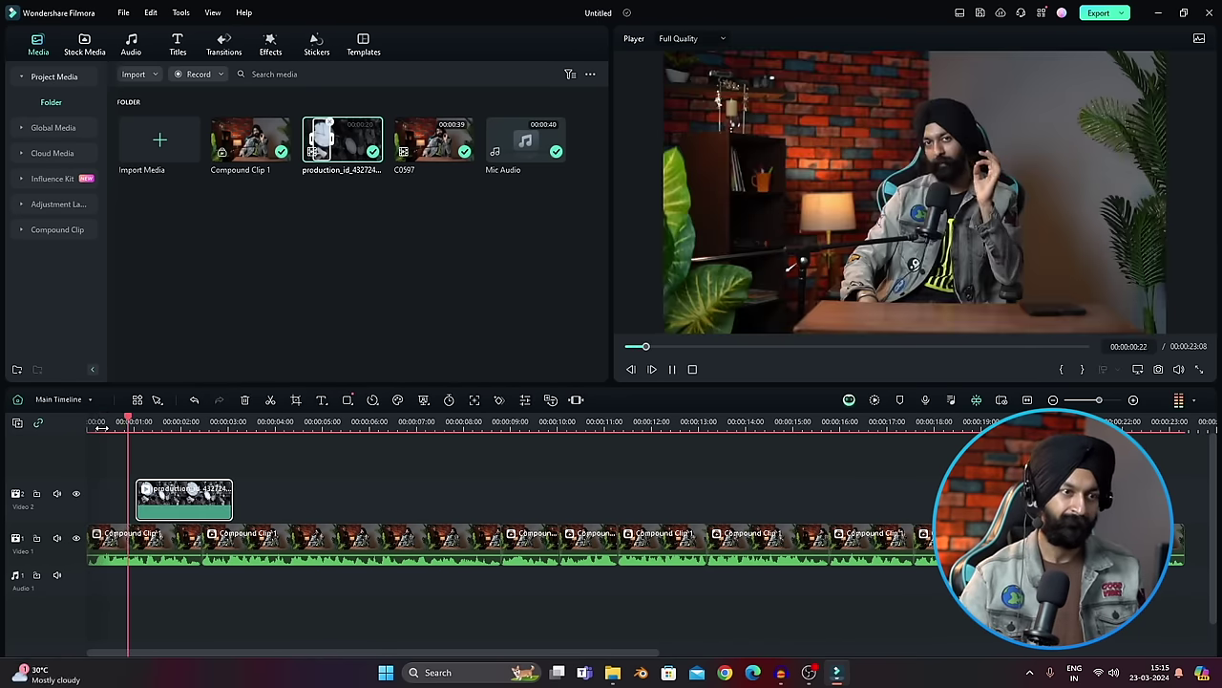
key(space)
click(202, 423)
drag(199, 430, 205, 434)
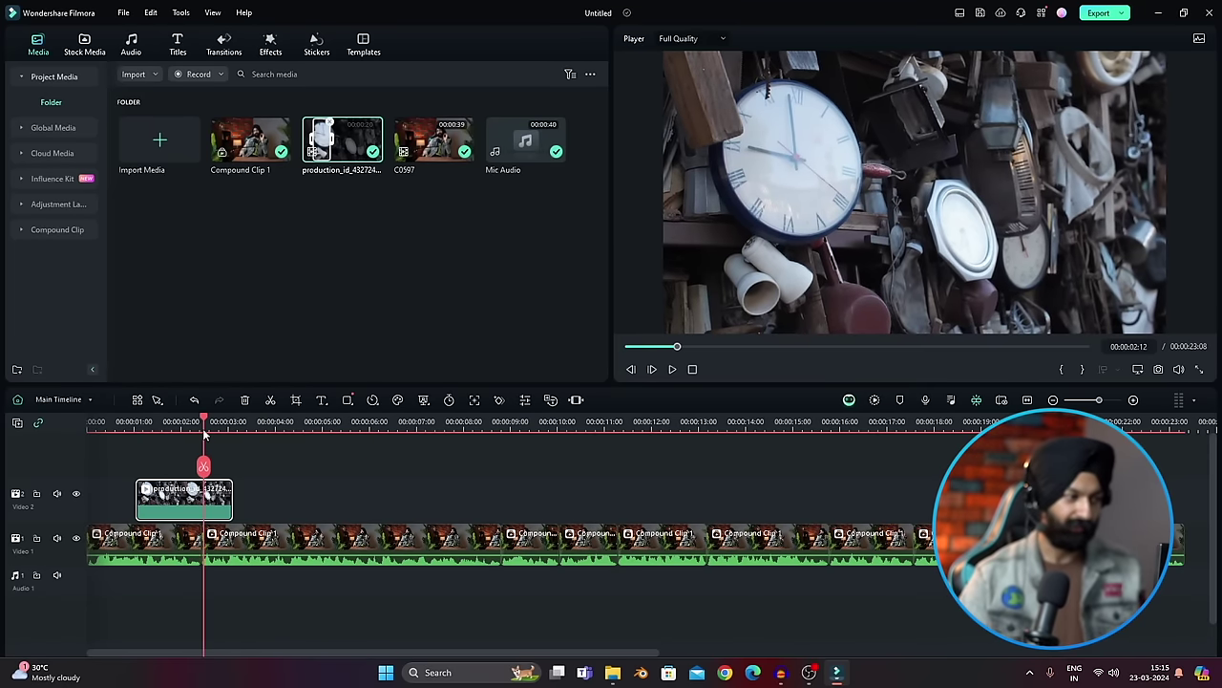
drag(229, 501, 201, 500)
- Play the edit from the start to check the clock b-roll and set the playhead at 00:00:04:06
key(Home)
key(space)
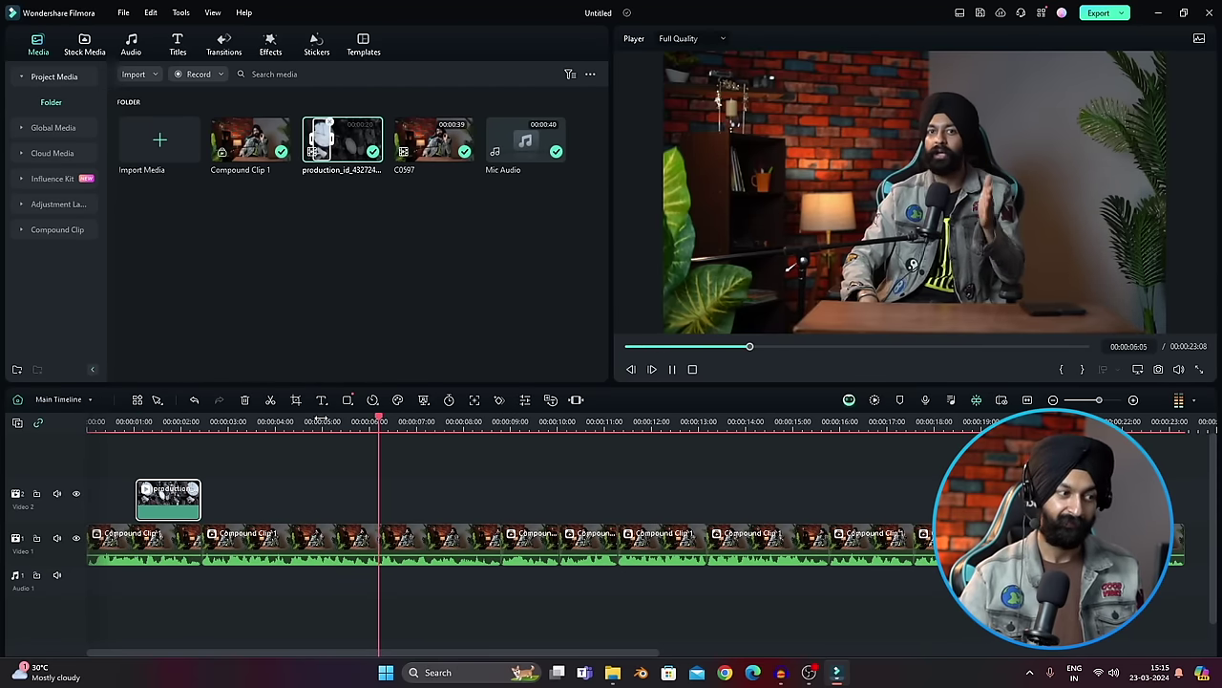
click(286, 422)
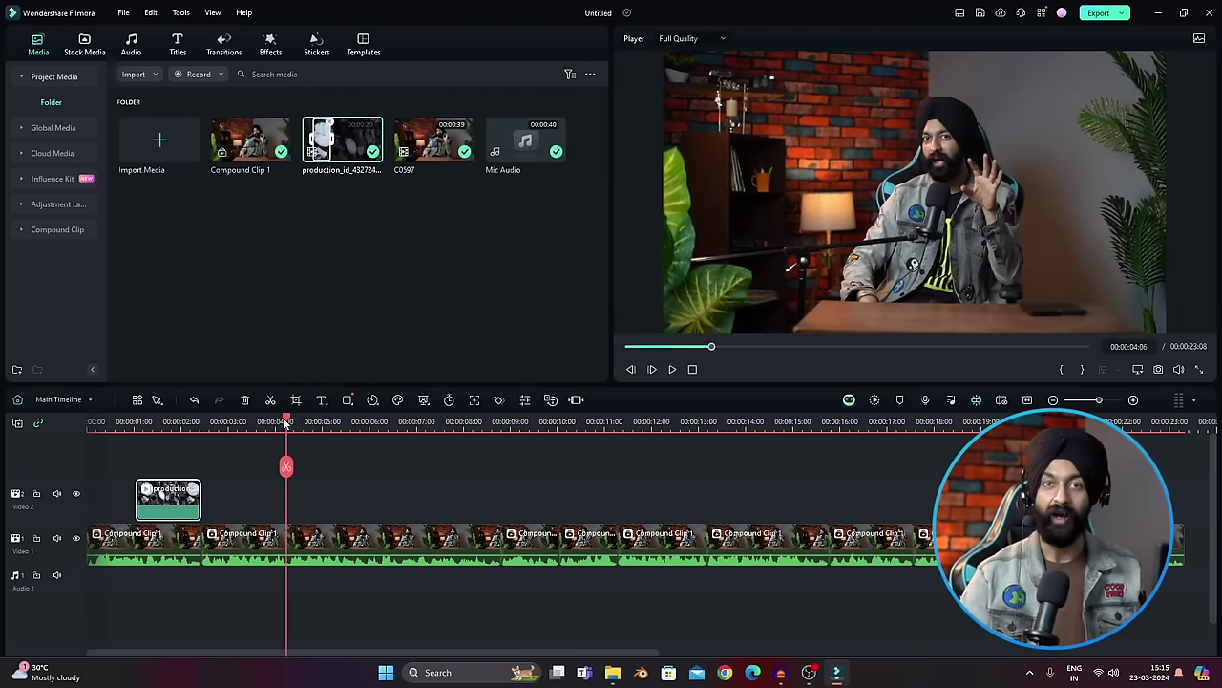
click(613, 674)
double_click(833, 203)
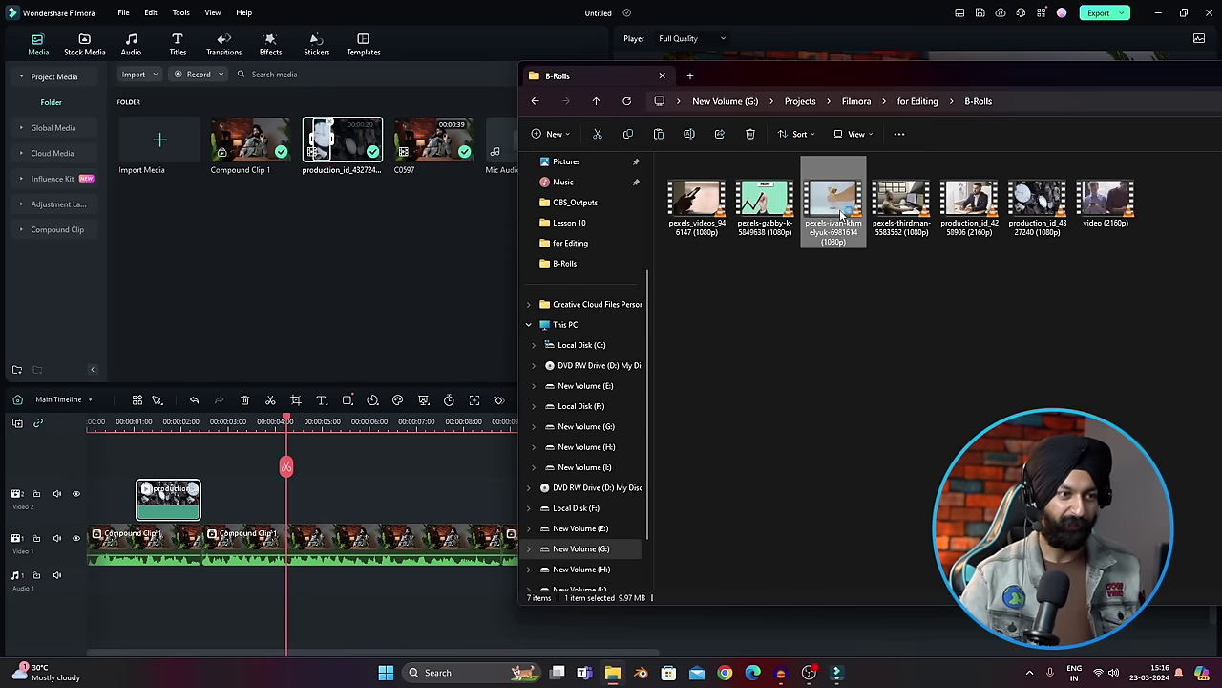
click(437, 630)
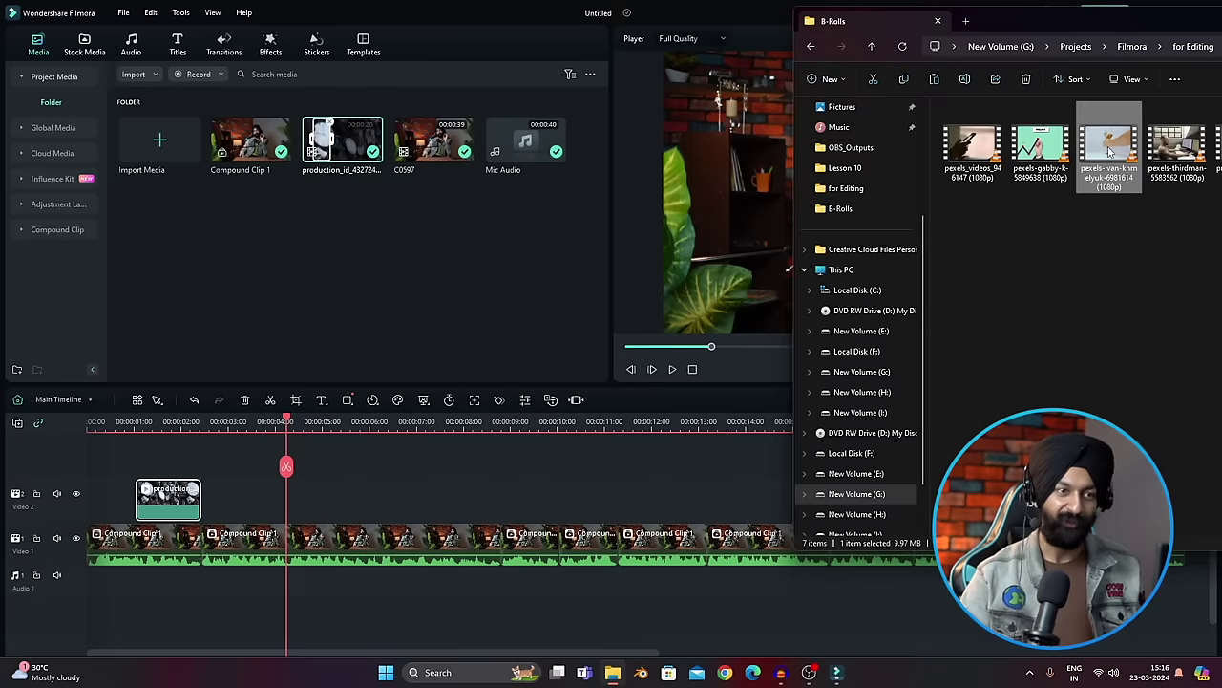
drag(1108, 151, 387, 323)
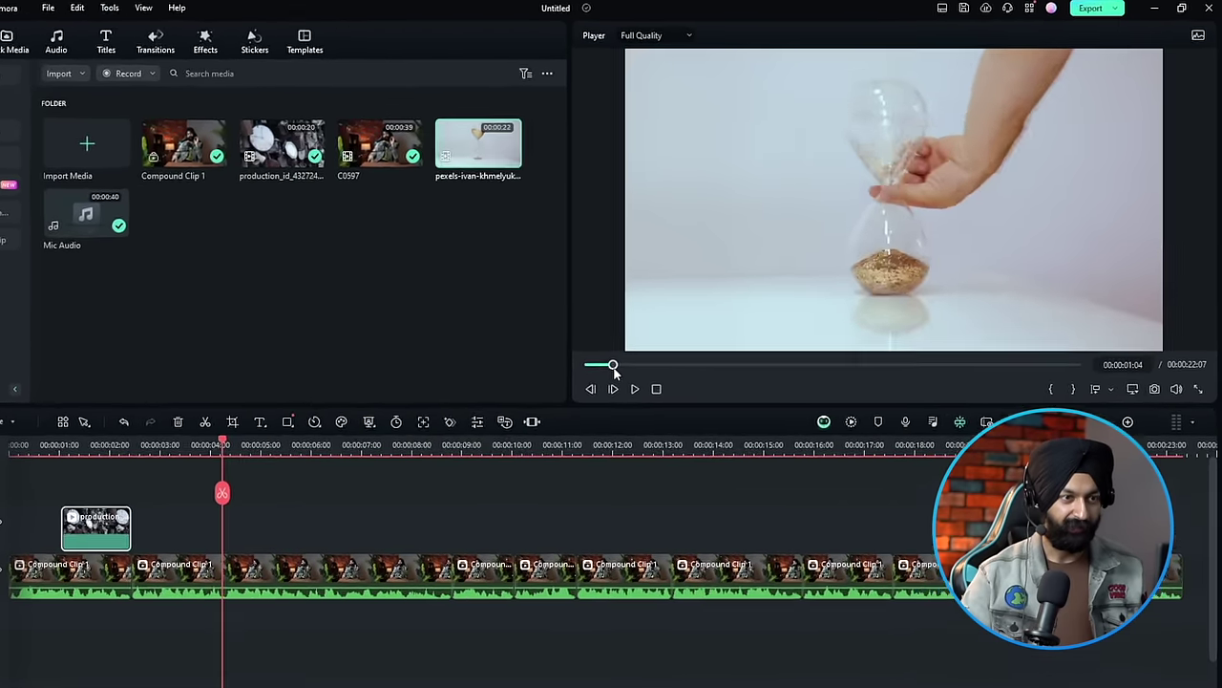
- Mark the hourglass clip's in point around the moment it is flipped and its out point at 00:00:04:27
drag(326, 516, 331, 519)
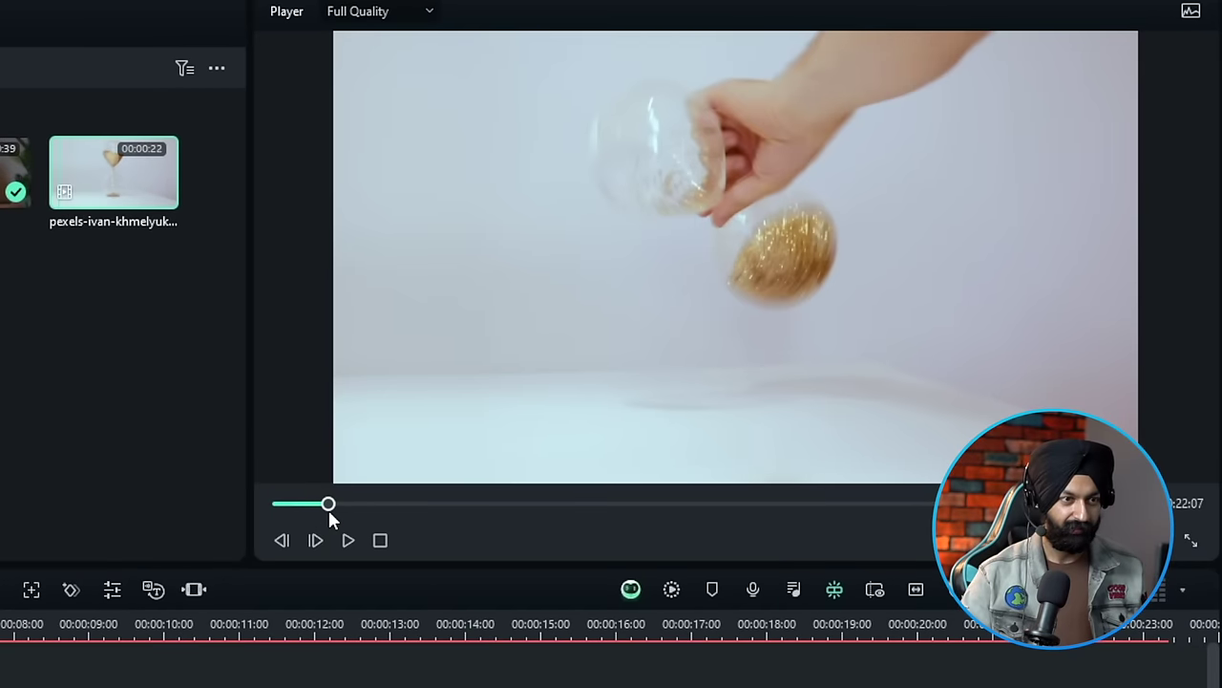
drag(325, 503, 438, 518)
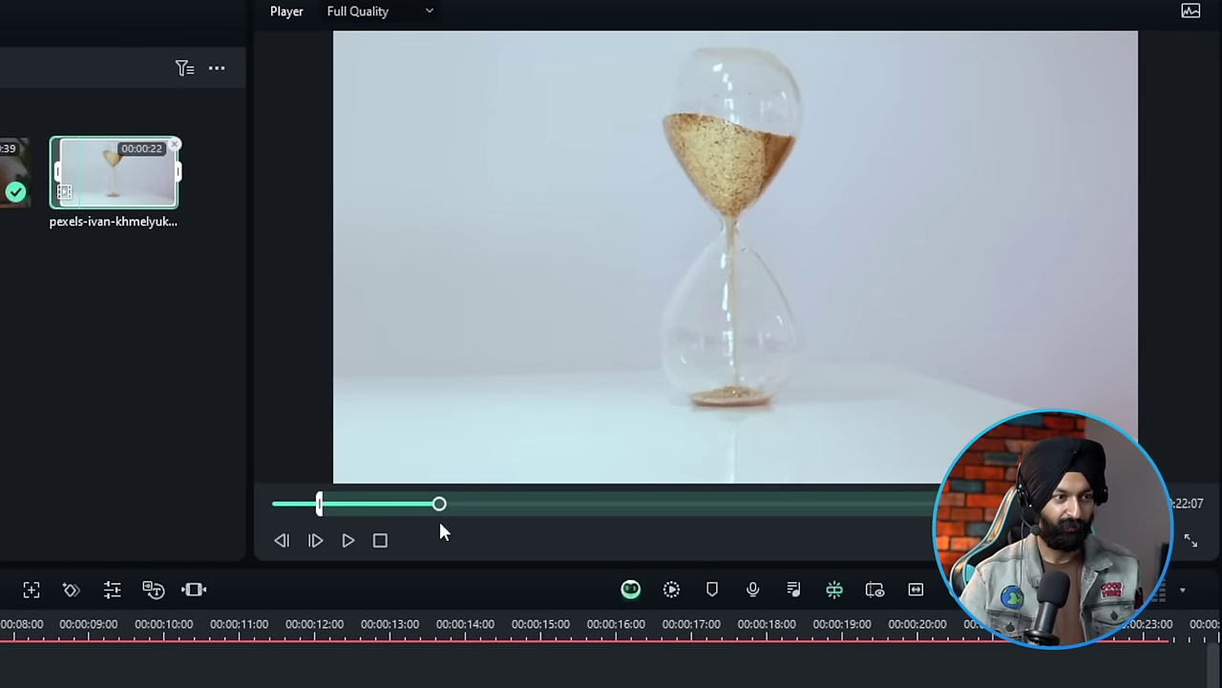
key(o)
- Place the hourglass clip's marked range on Video 2 at 00:00:04:06, keeping the project settings of 1920 x 1080 25fps
drag(696, 399, 0, 675)
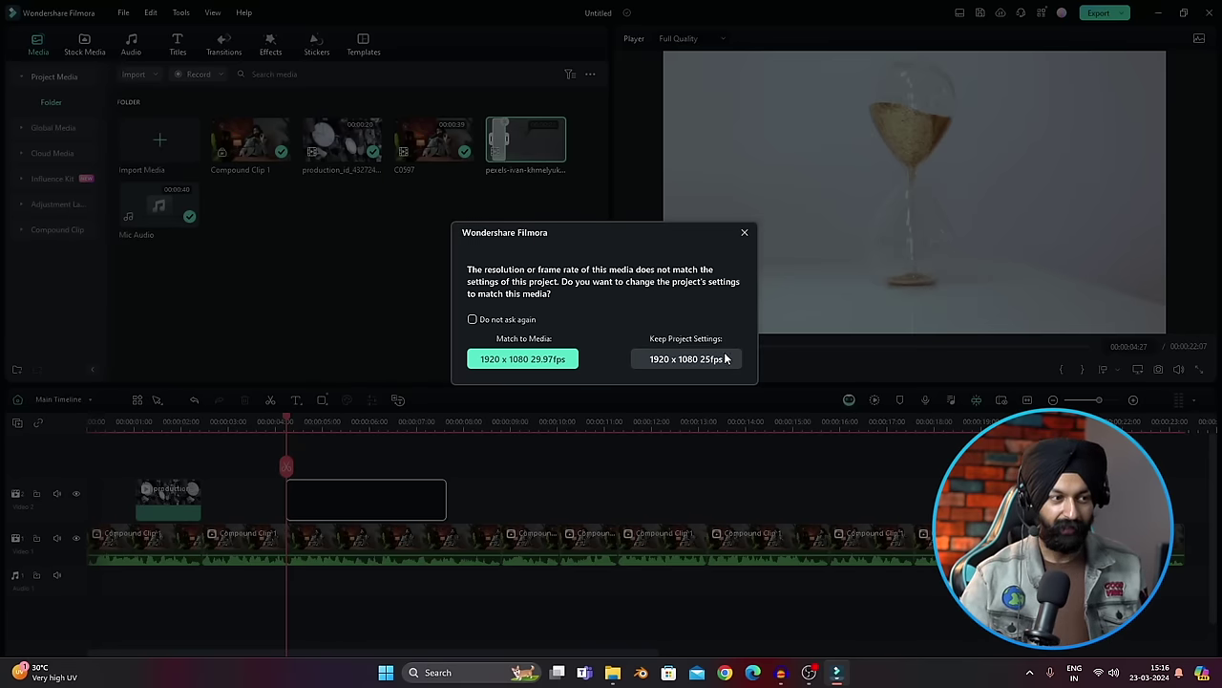
click(703, 361)
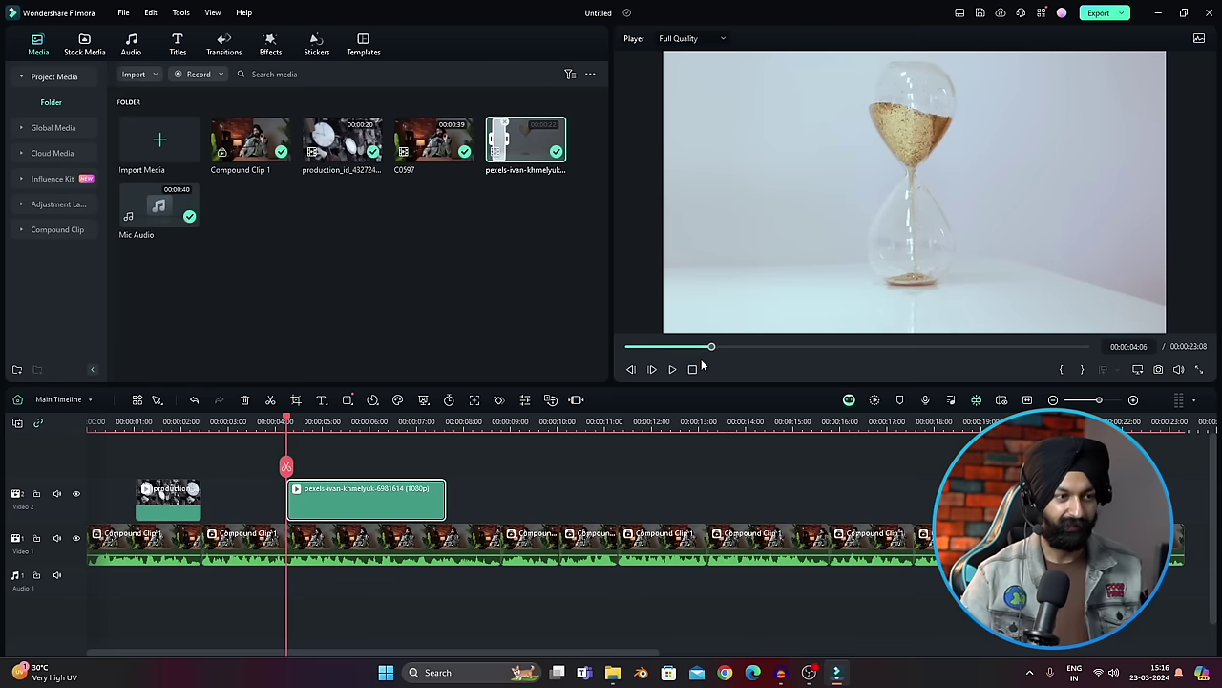
- Play the timeline across the hourglass b-roll and stop at 00:00:06:18 to find where it should end
scroll(239, 430, down, 1)
click(215, 421)
key(space)
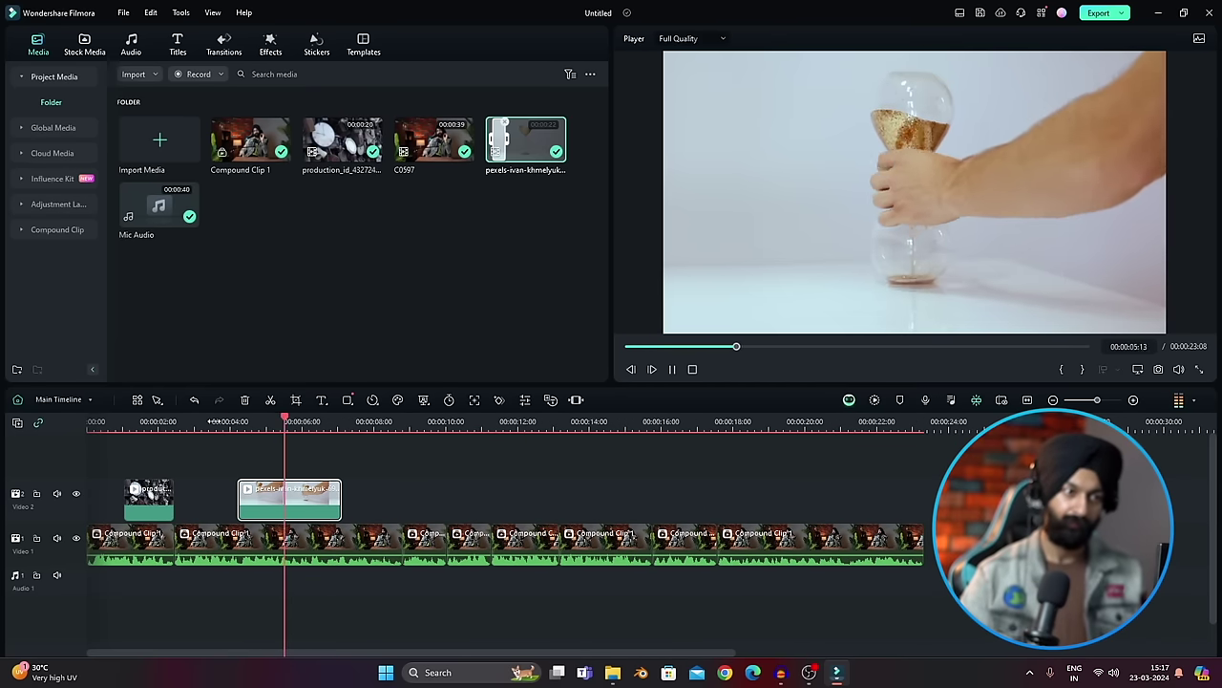
key(space)
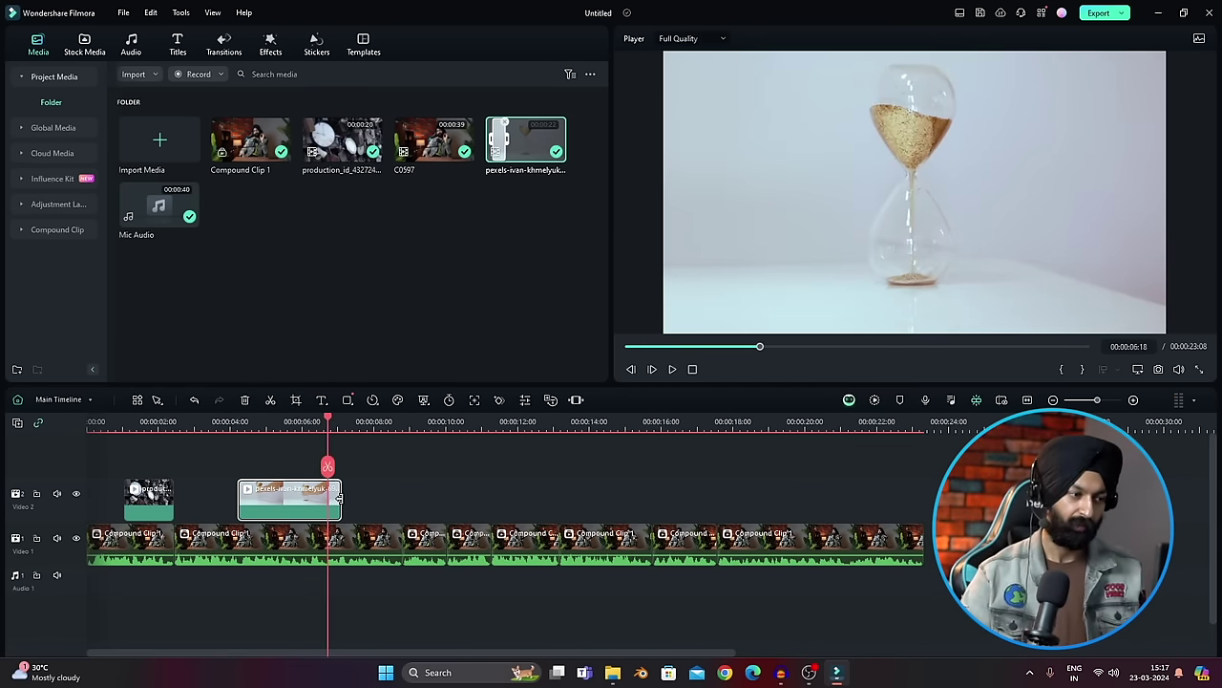
- Trim the end of the hourglass clip to 00:00:06:18 and play on to find the next b-roll spot
drag(339, 497, 326, 497)
click(230, 426)
key(space)
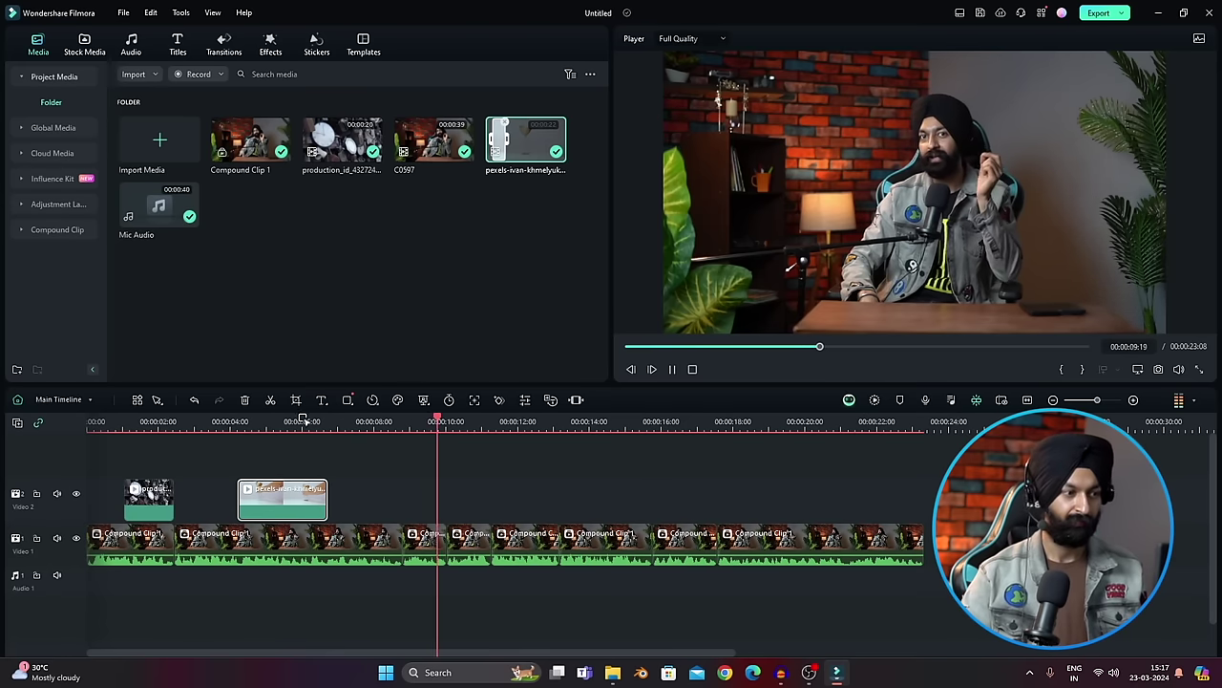
click(444, 426)
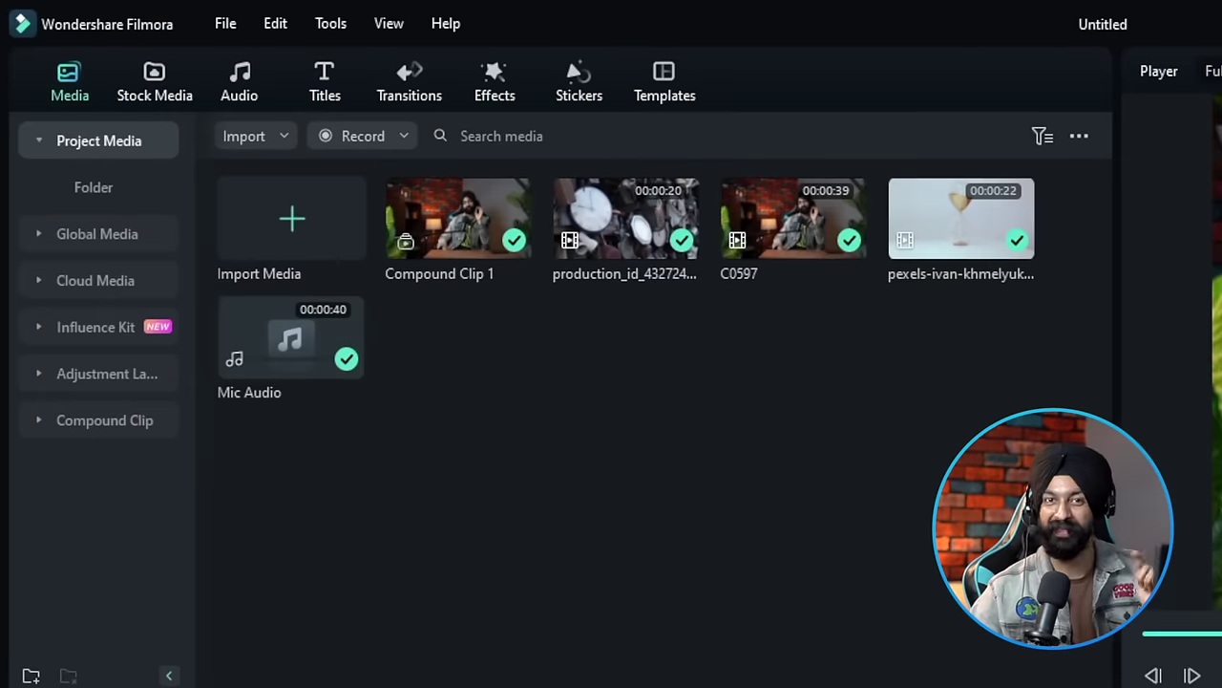
- Generate 16:9 AI images in the Portrait style from "A young man, sitting on his desk, learning, studying, books on table, cinematic lighting"
click(156, 81)
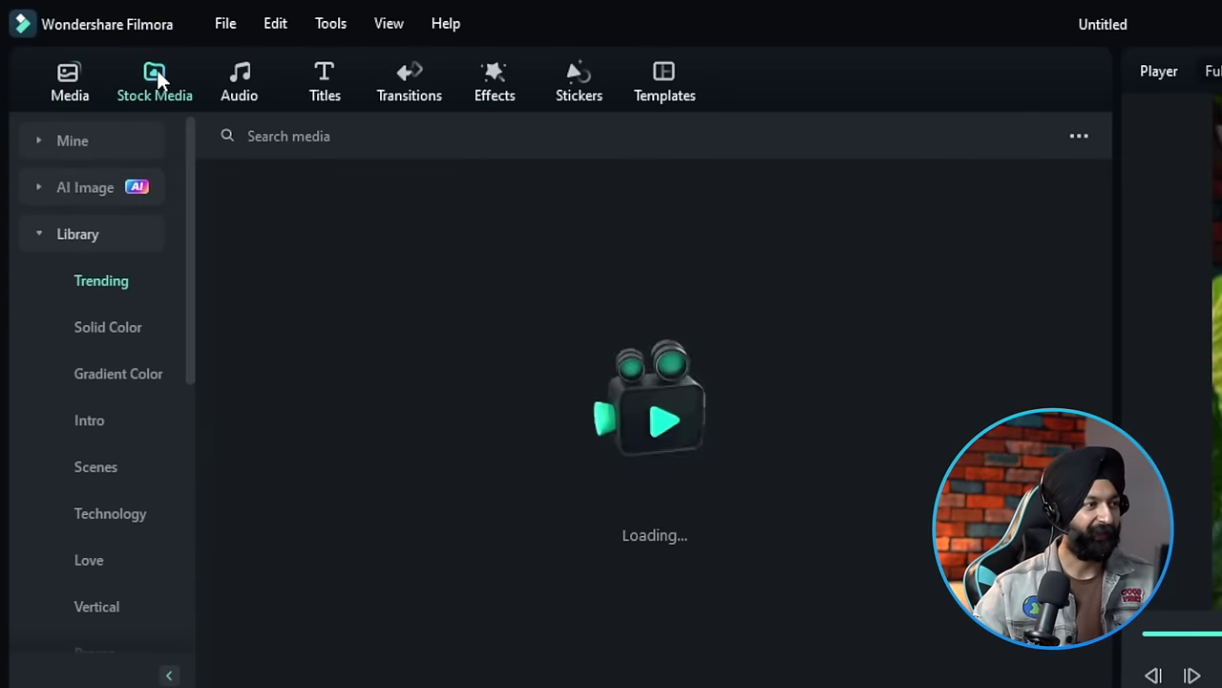
click(105, 196)
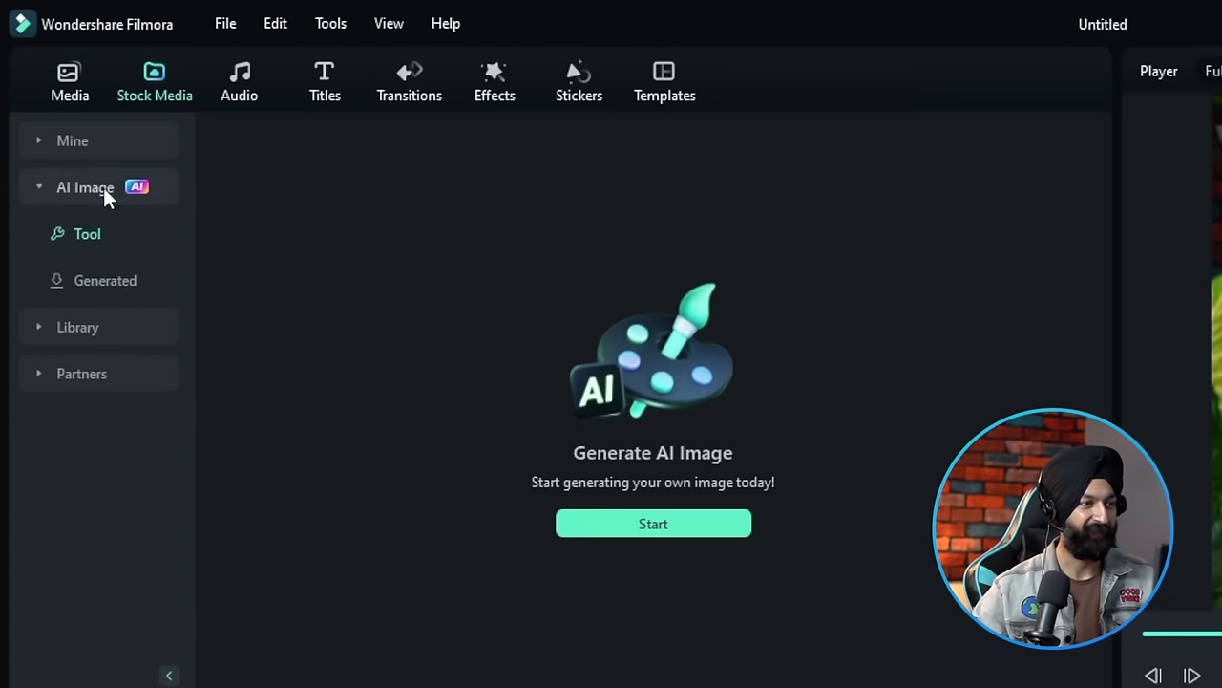
click(664, 535)
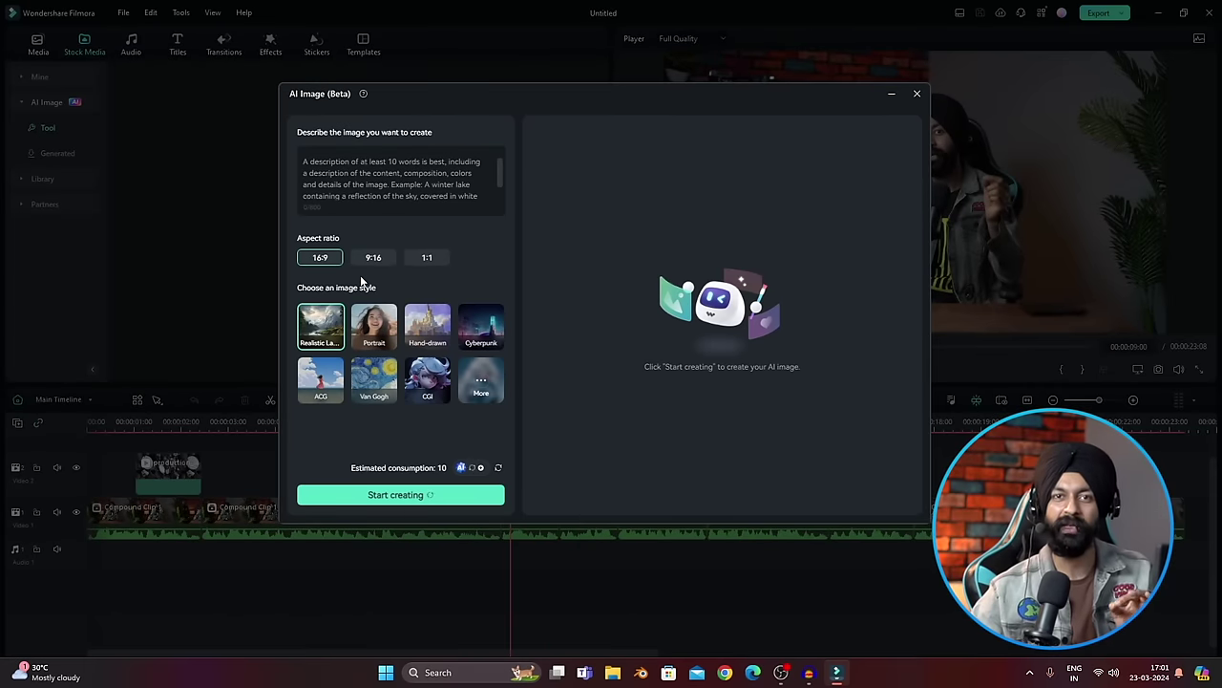
click(397, 176)
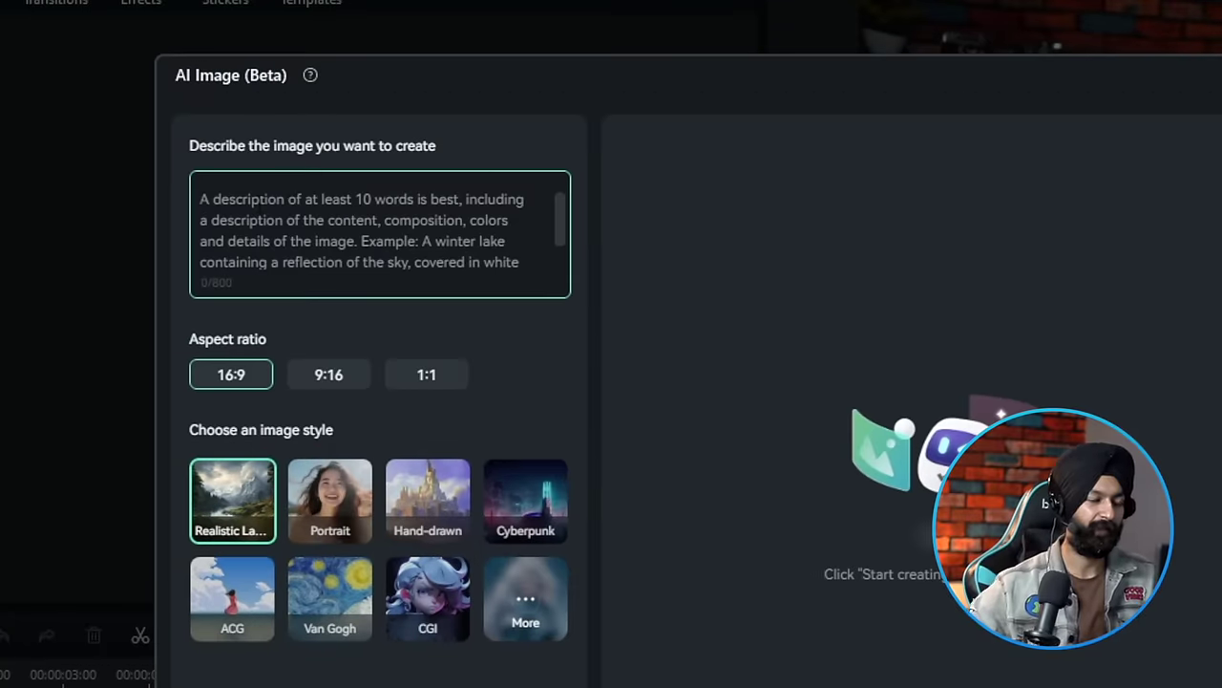
text(A young)
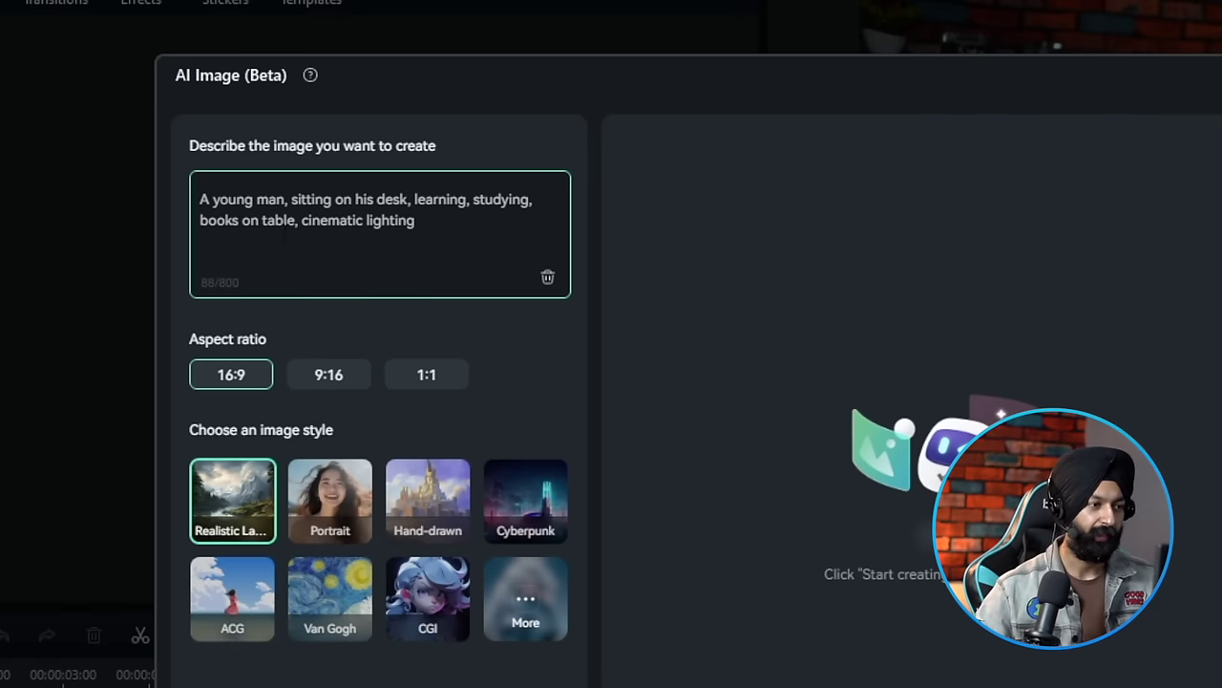
click(328, 489)
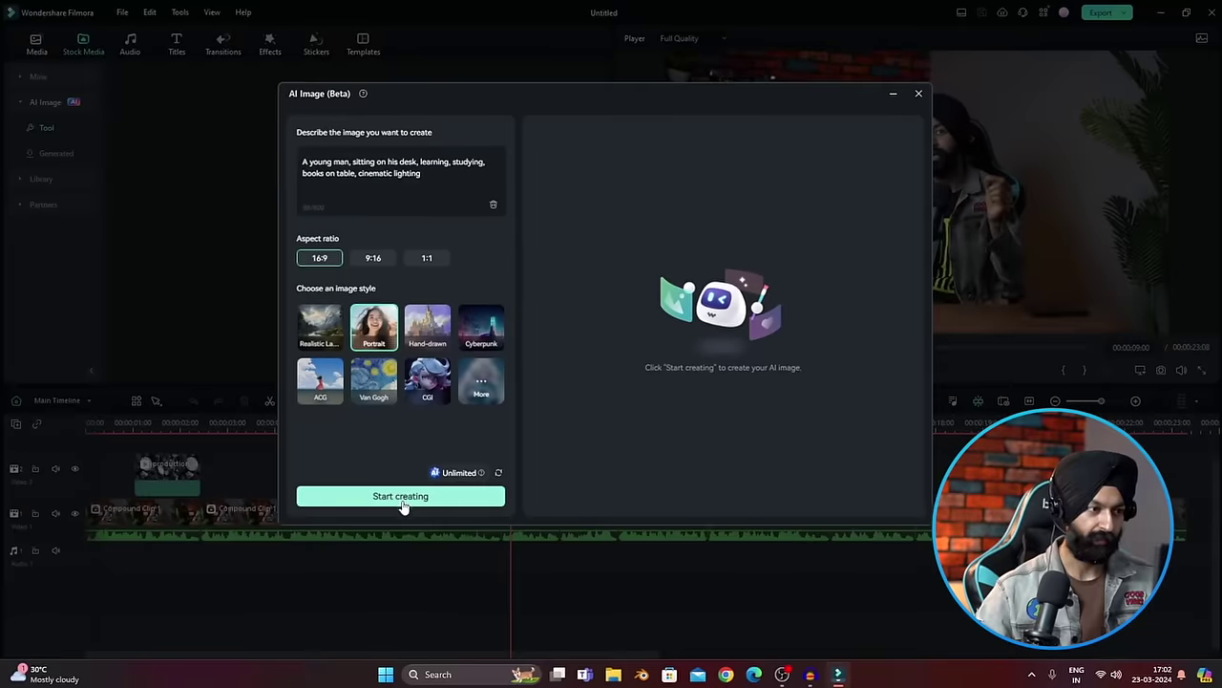
click(402, 499)
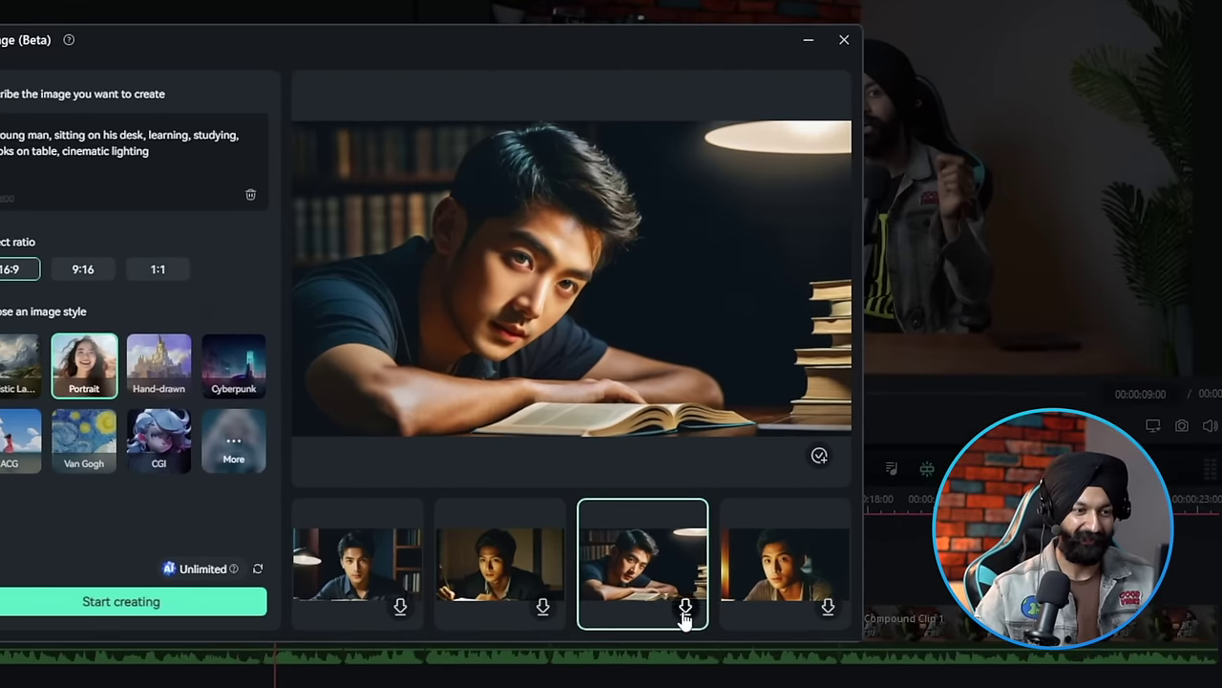
- Download the third generated image, with the man leaning over an open book, and place it on Video 2 at 00:00:09:00
click(684, 607)
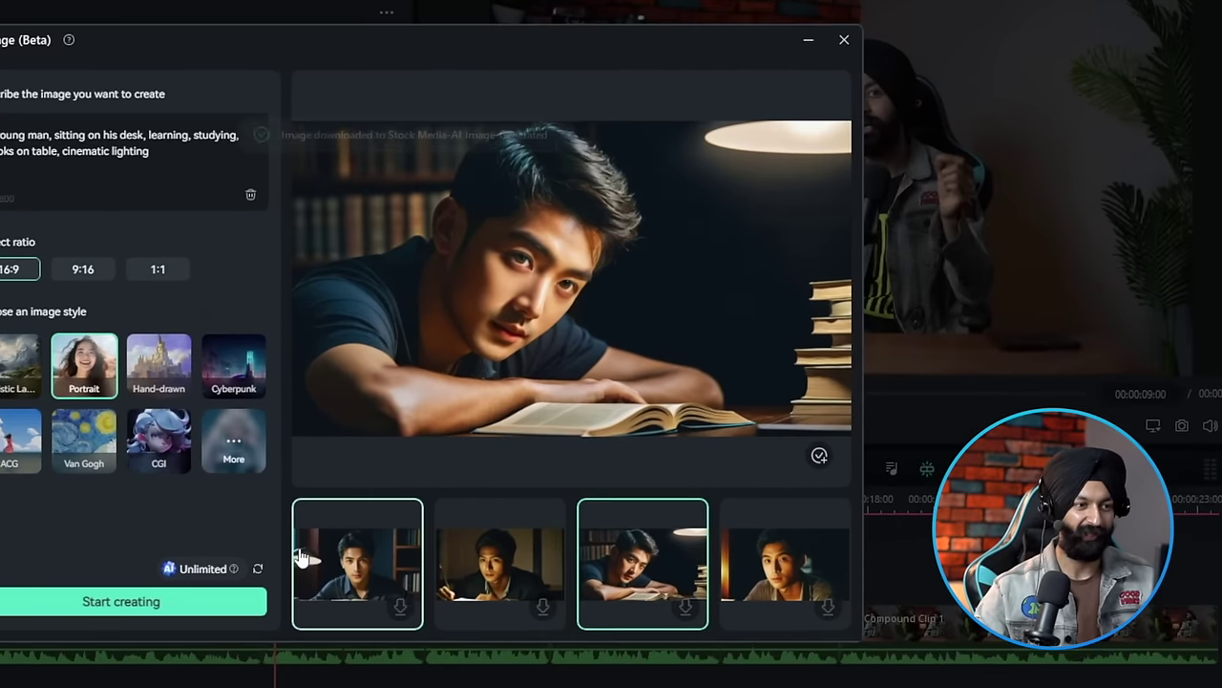
click(844, 39)
key(Return)
drag(226, 209, 540, 489)
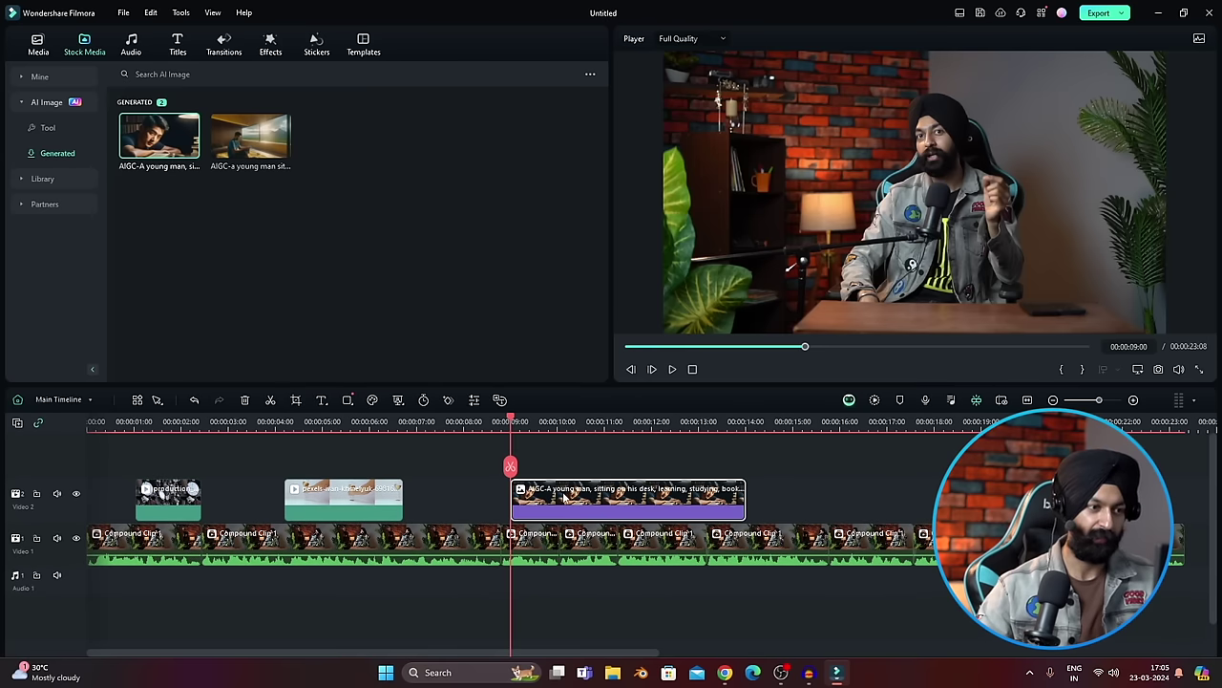
- Fit the AI image clip to about 00:00:08:20 through 00:00:10:00 on Video 2 and play on to 00:00:15:17
drag(744, 498, 558, 503)
click(499, 424)
key(space)
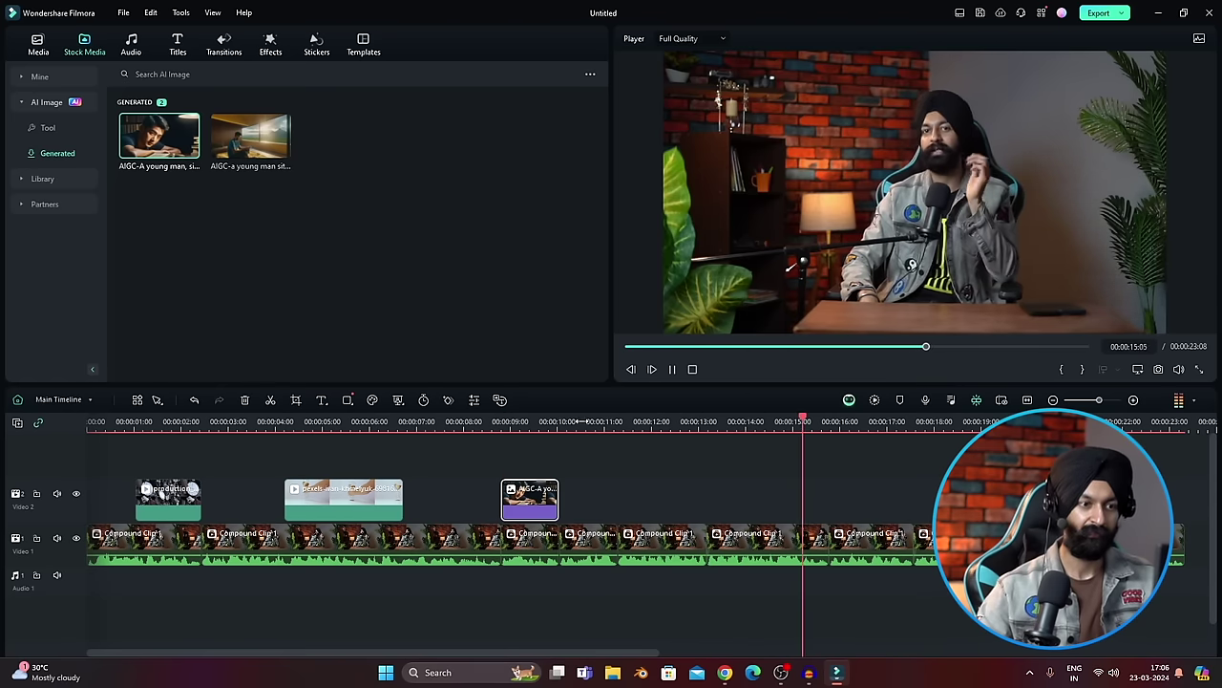
key(space)
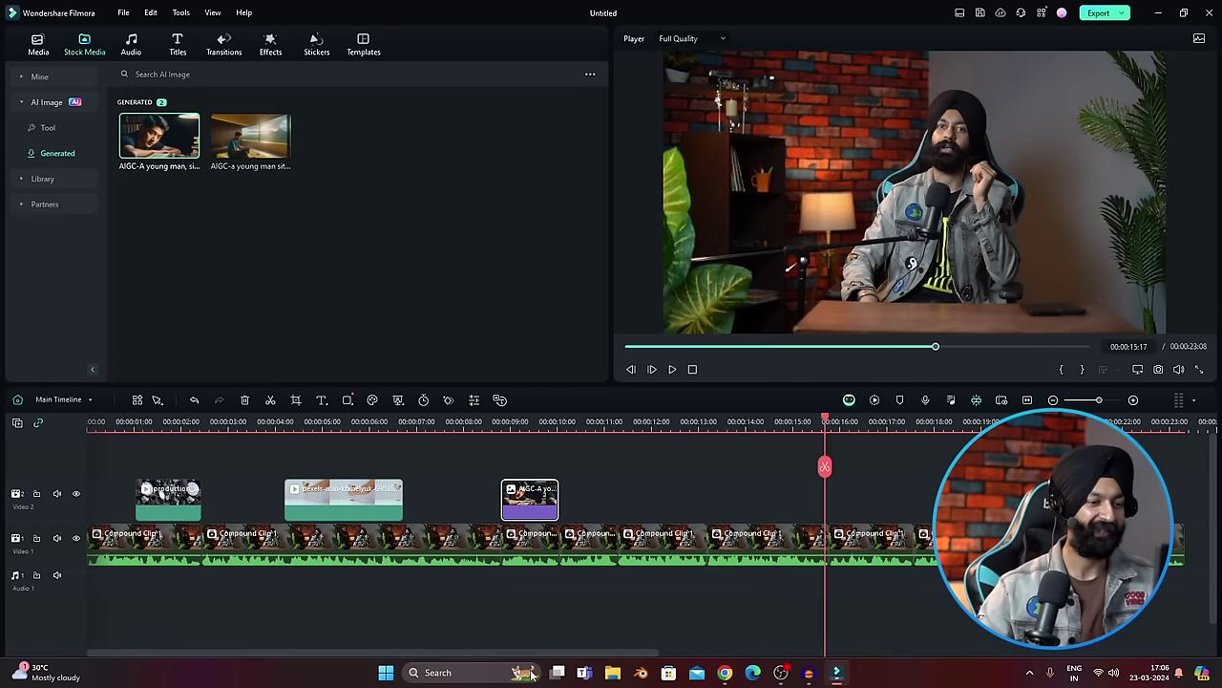
- Import the video (2160p) clip of people on their phones into the project media without creating a proxy file
click(616, 673)
drag(1071, 387, 378, 237)
click(721, 352)
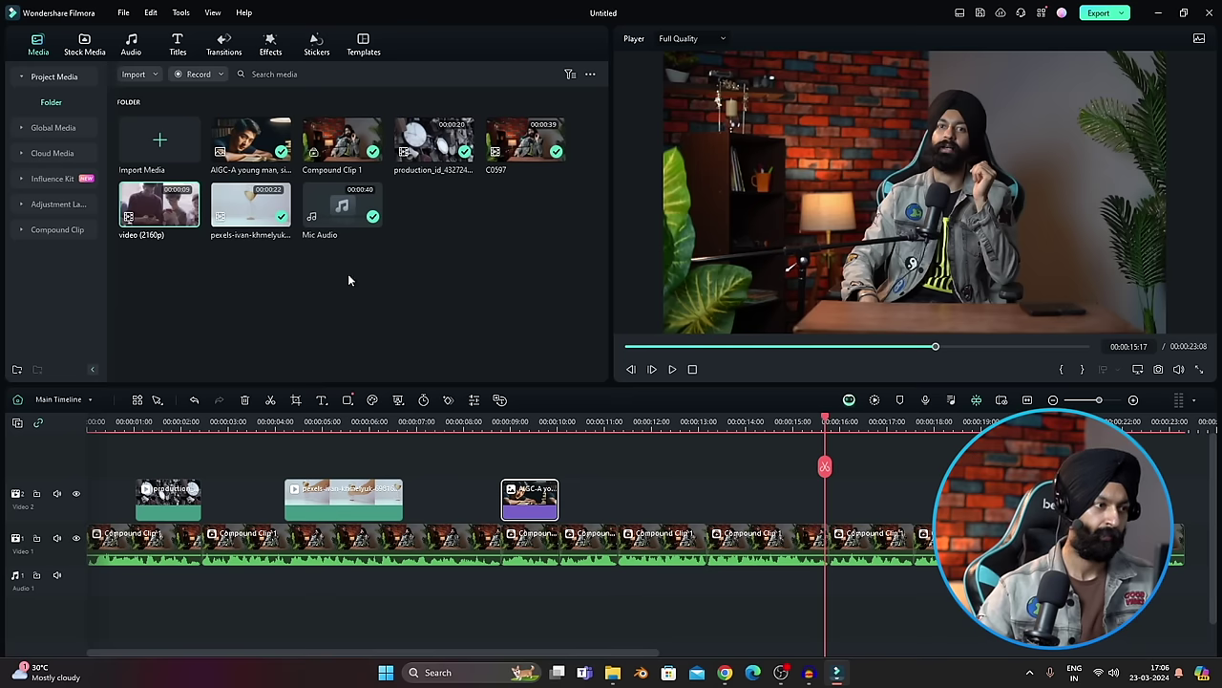
- Mark the video (2160p) clip's out point at 00:00:03:19 and place the range on Video 2 near 00:00:15:17, keeping 1920 x 1080 25fps without further prompts
click(167, 206)
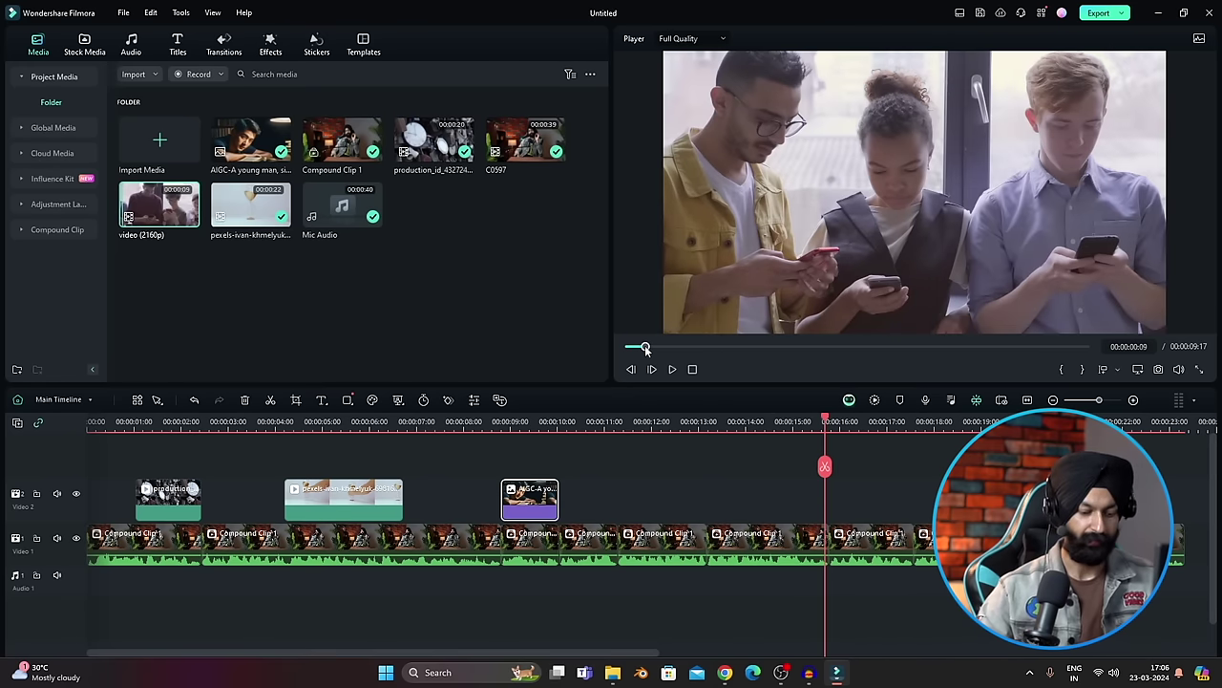
drag(643, 347, 806, 348)
drag(934, 342, 854, 499)
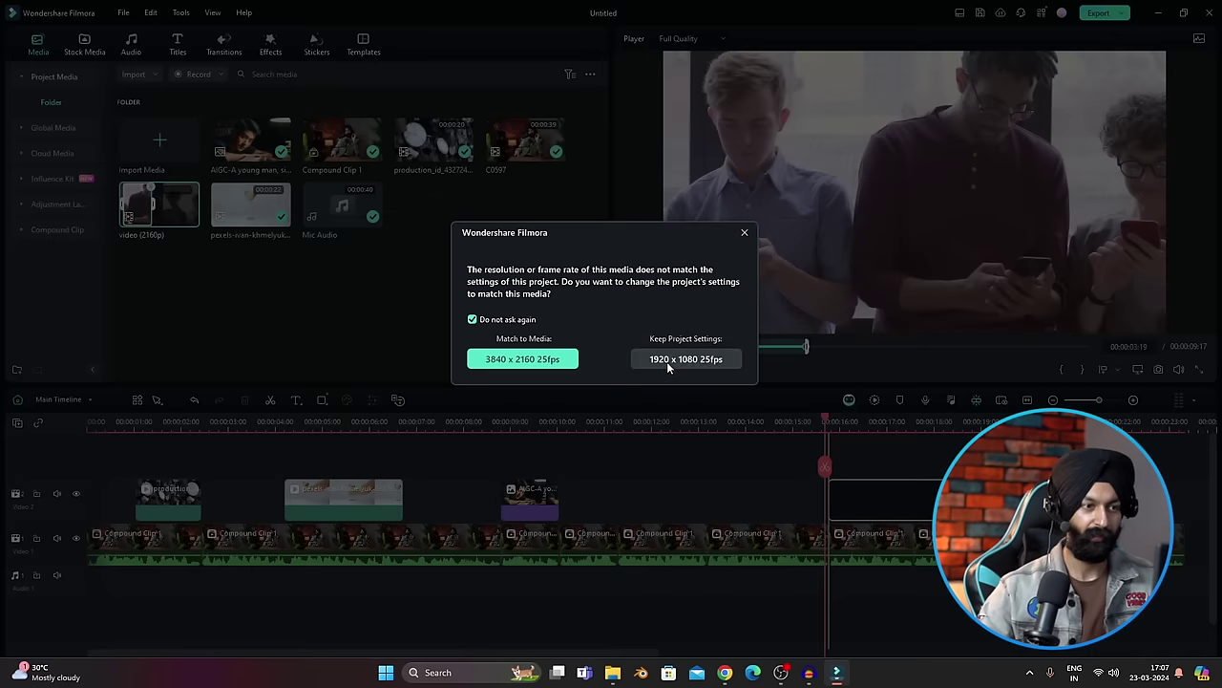
click(682, 361)
- Move the video (2160p) clip on Video 2 to start at about 00:00:12:19 and trim its end to about 00:00:15:18
drag(743, 497, 721, 498)
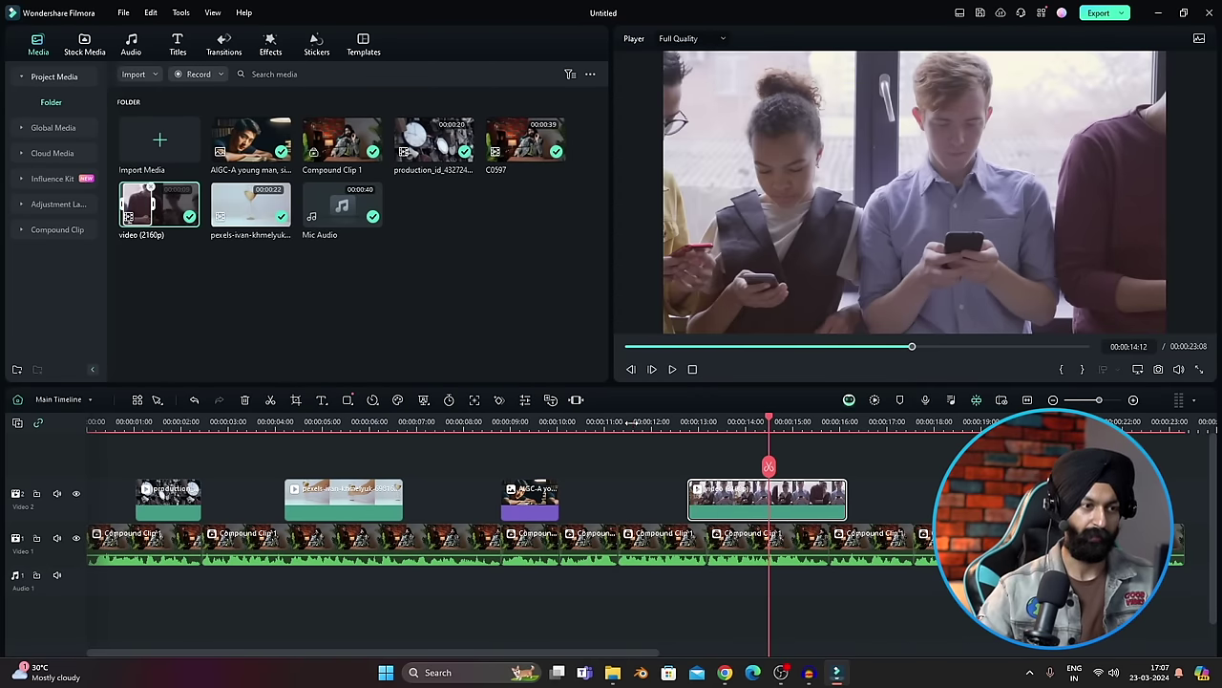
click(631, 425)
key(space)
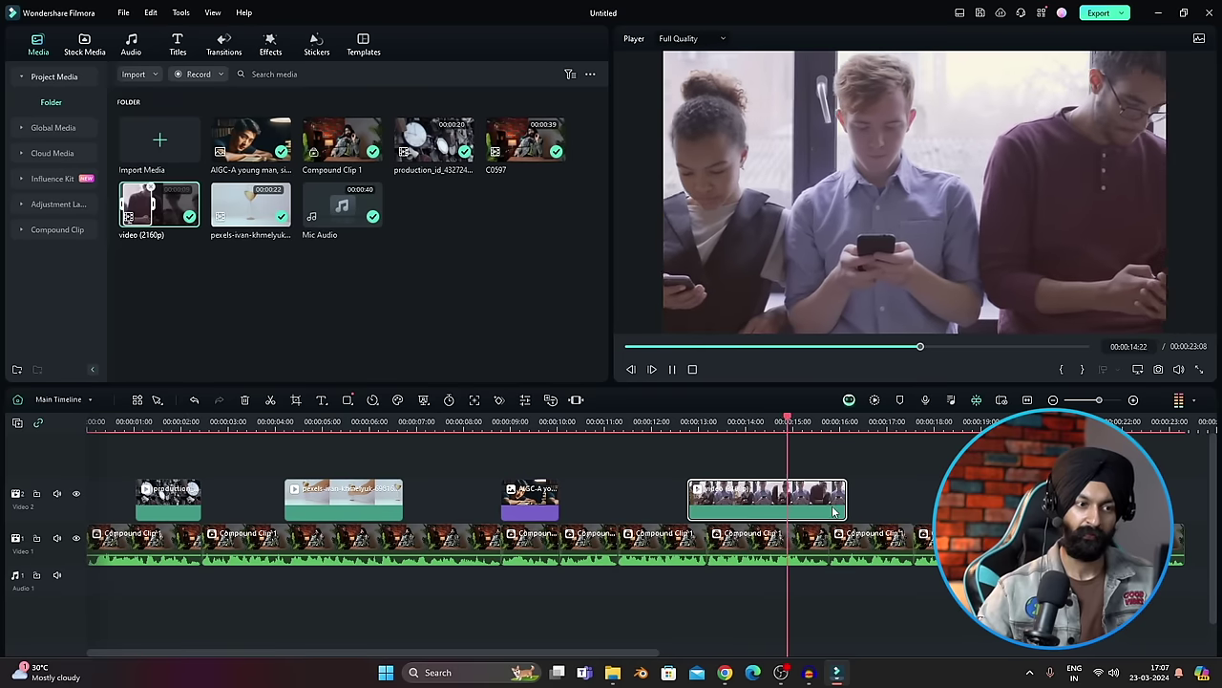
key(space)
drag(846, 499, 826, 504)
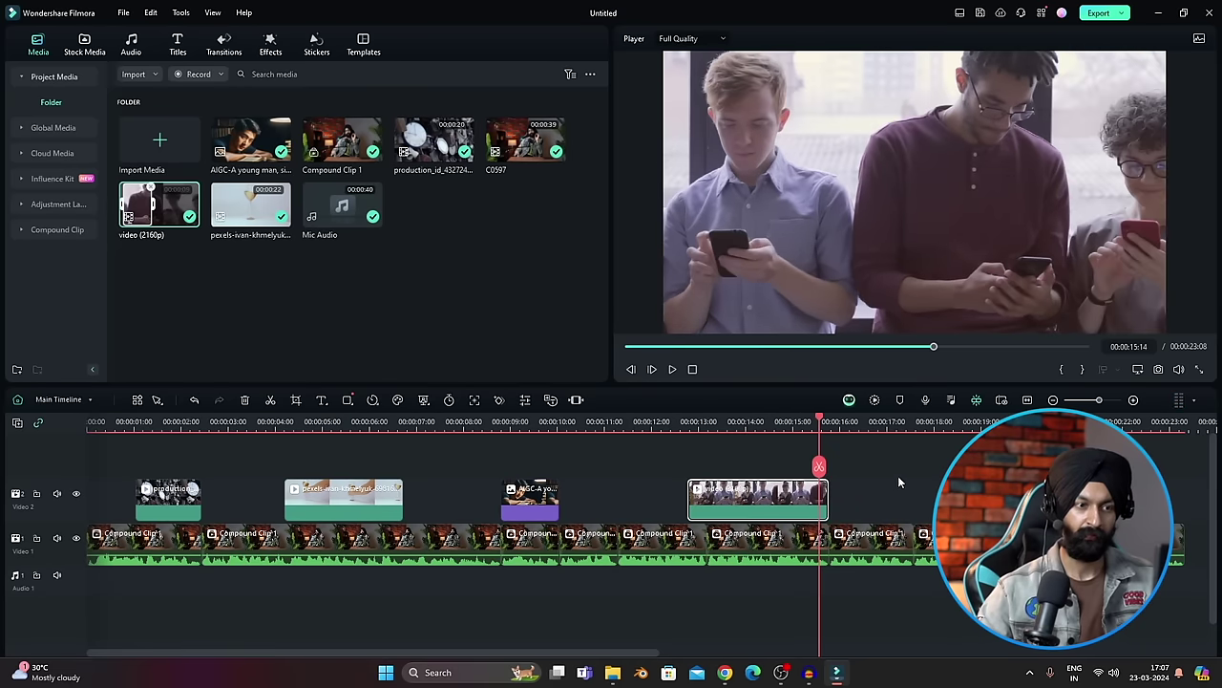
click(931, 423)
key(space)
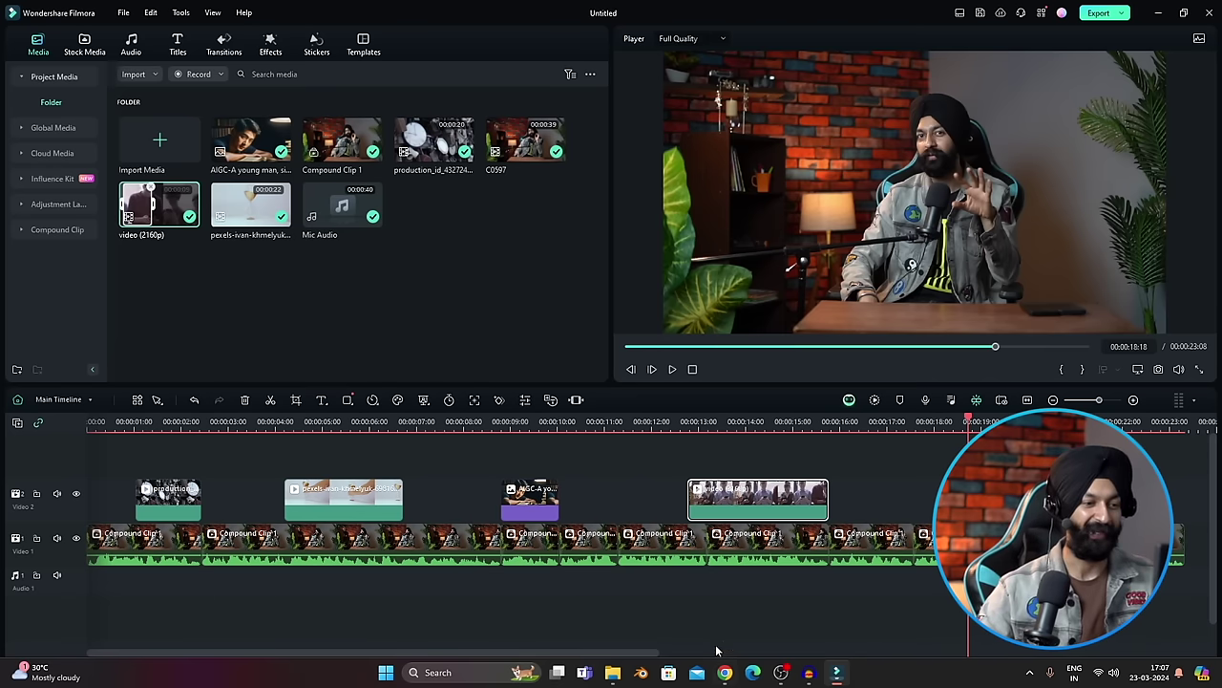
click(612, 673)
drag(663, 403, 317, 320)
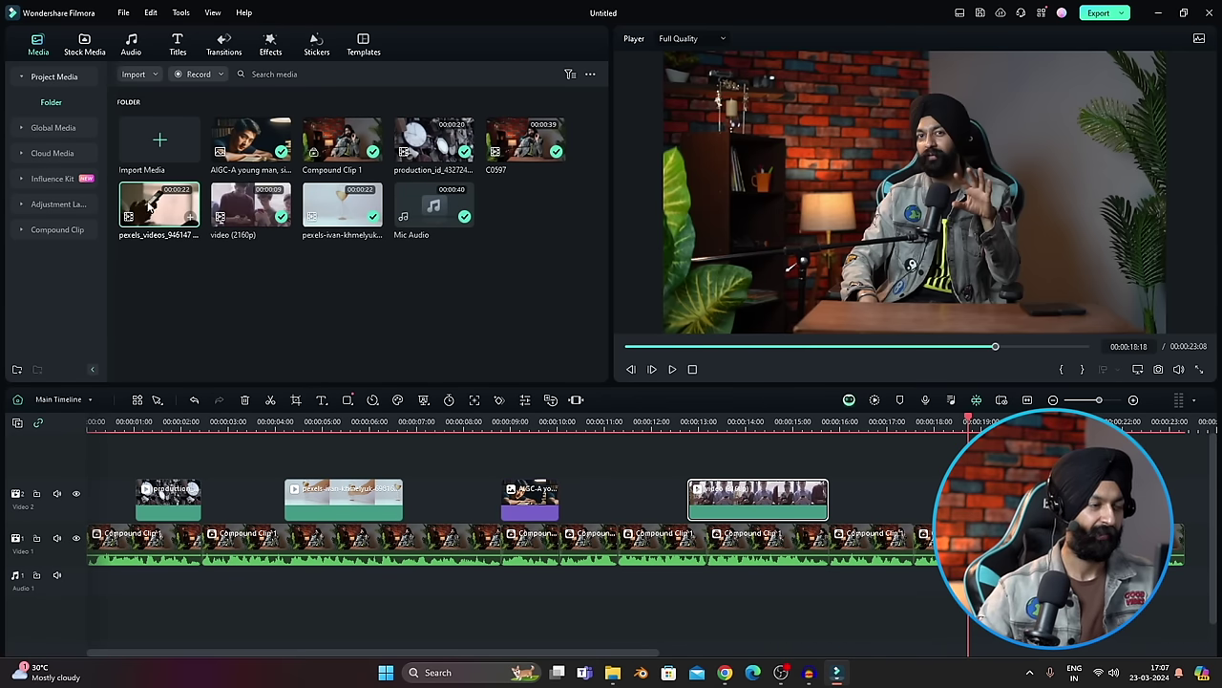
- Mark a range of the hand-held phone clip ending at 00:00:08:29 and place its video on Video 2 at 00:00:18:18
click(149, 206)
mouse_move(724, 346)
mouse_down()
mouse_move(700, 347)
mouse_move(812, 348)
mouse_up()
mouse_move(431, 289)
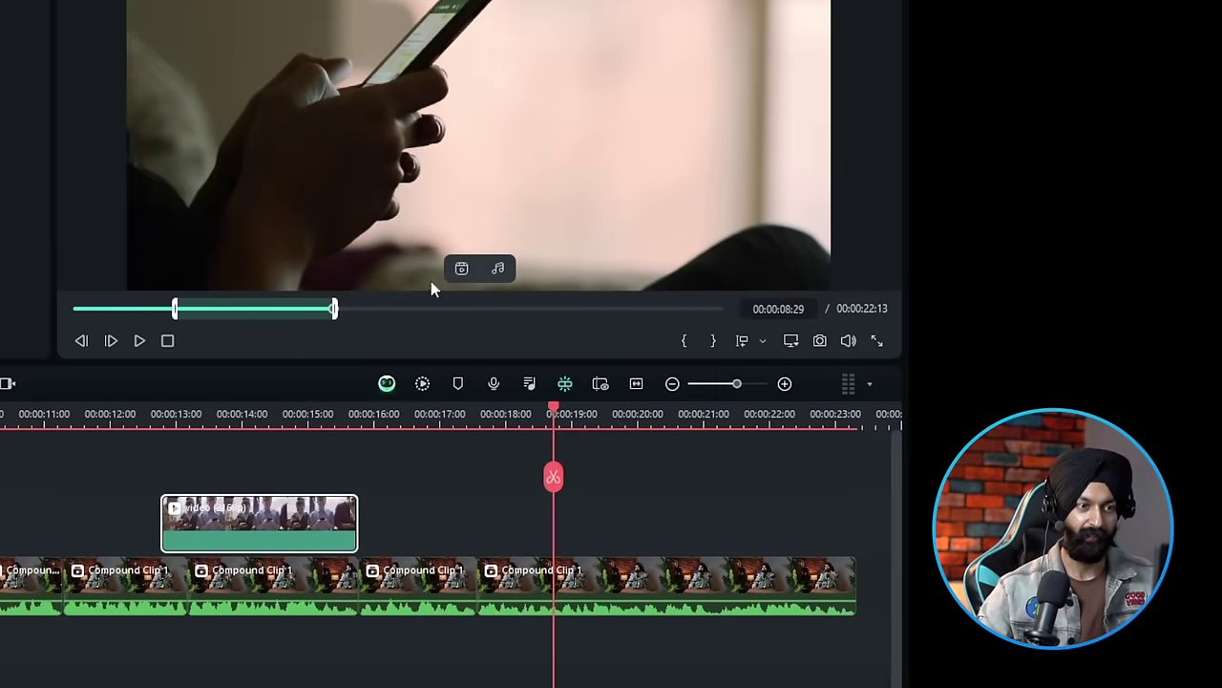
drag(463, 268, 562, 523)
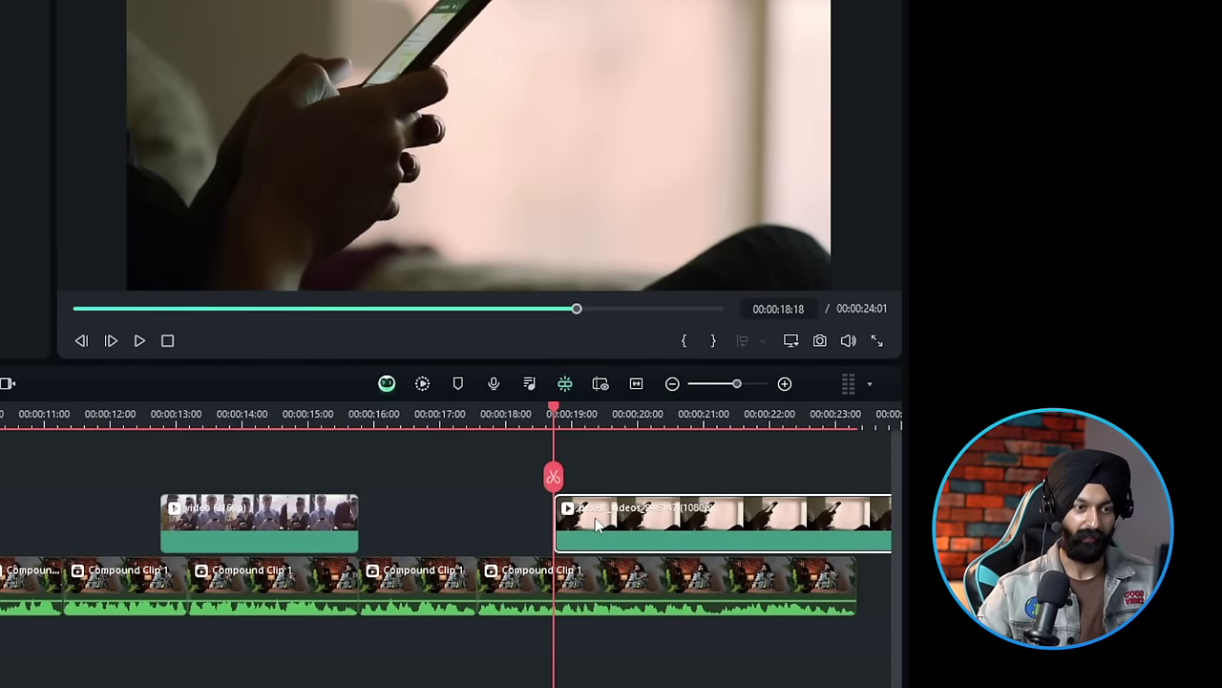
- Play over the hand-held phone clip, split it at 00:00:20:07 and delete the part after the split
click(463, 414)
key(space)
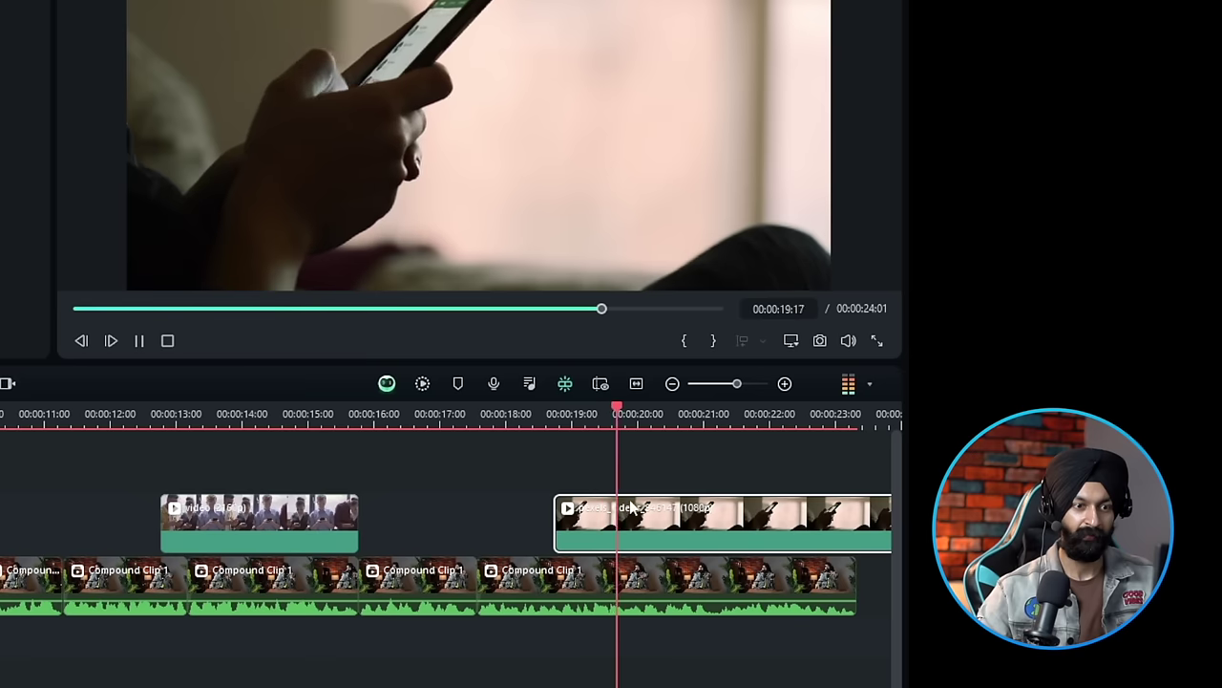
key(space)
key(ctrl+b)
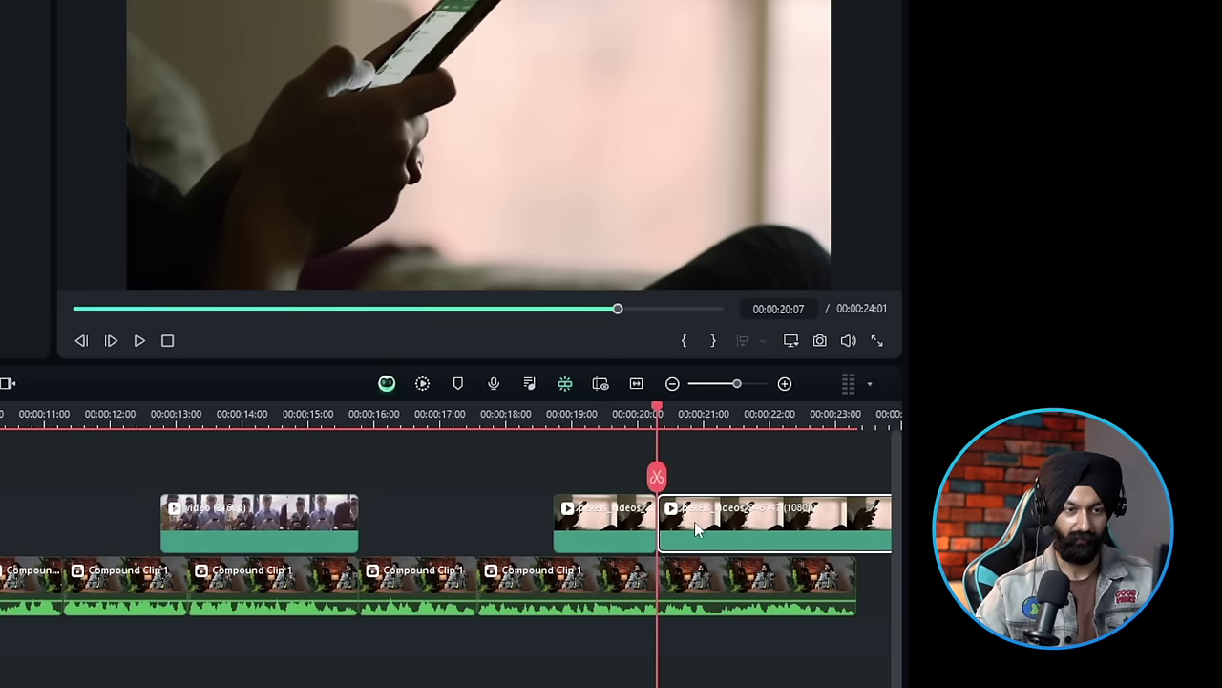
key(Delete)
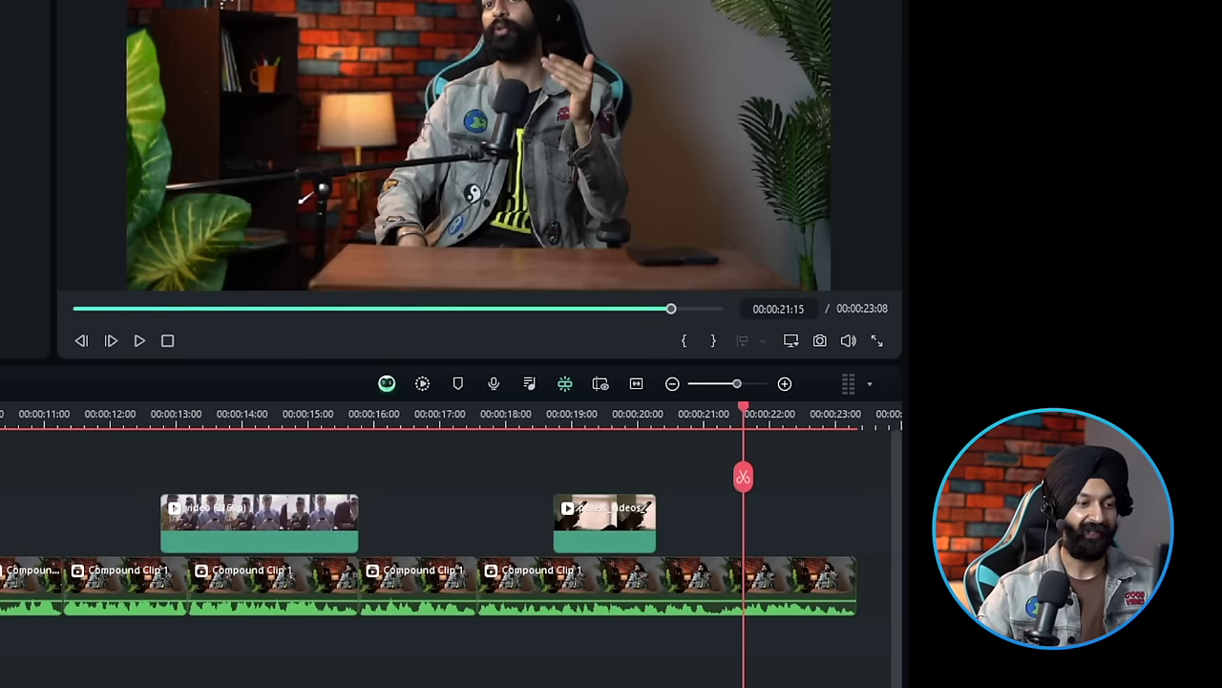
- Import the video of the man typing at an office desk into the project media and create a proxy file for it
key(alt+Tab)
drag(505, 373, 327, 322)
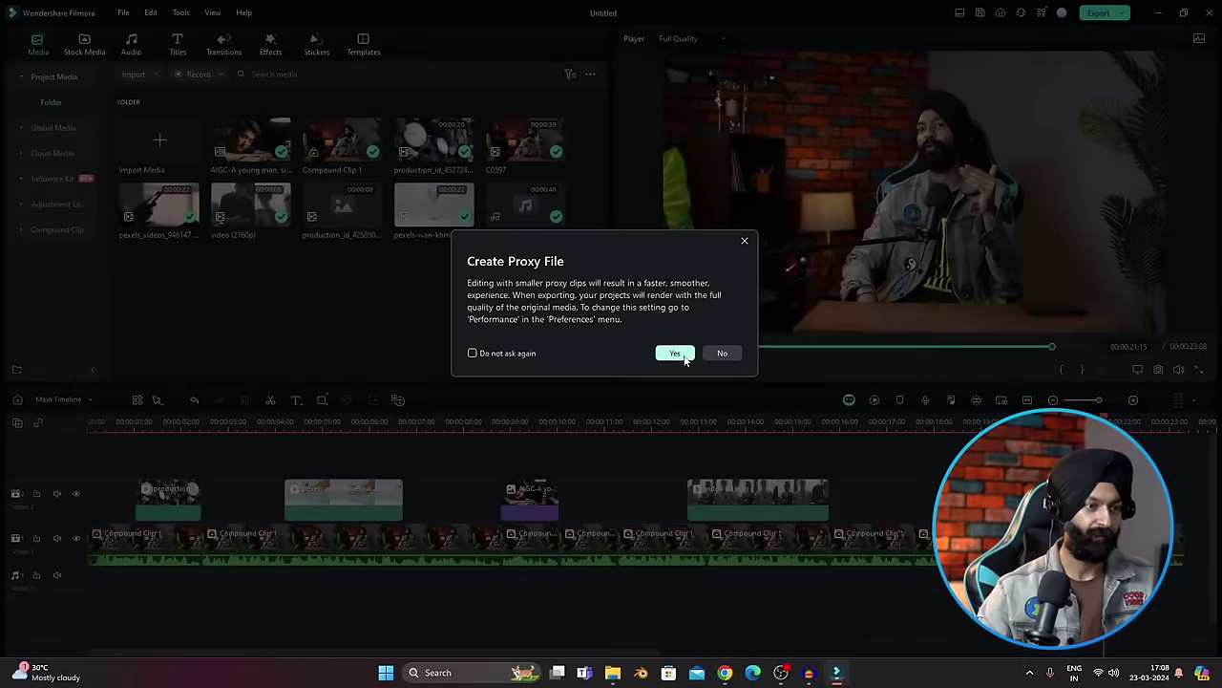
click(683, 359)
- Mark a range of the office typing clip ending at 00:00:03:16 and place it on Video 2 at 00:00:21:15
drag(694, 347, 871, 349)
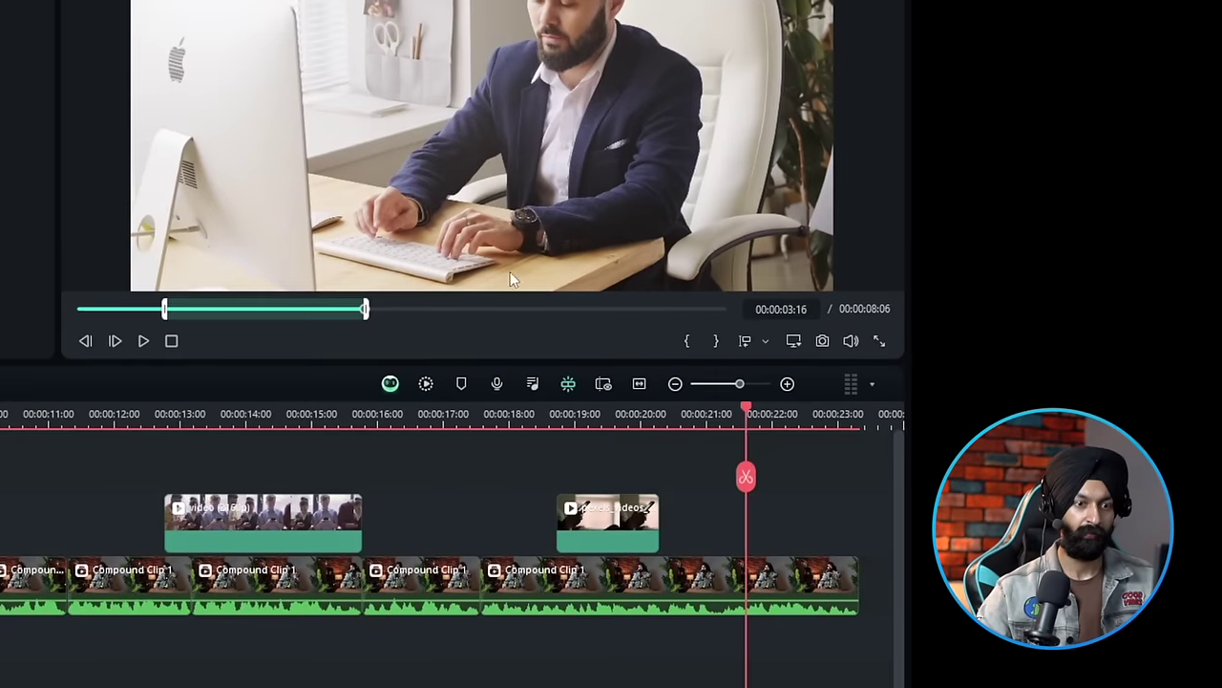
drag(937, 320, 1126, 496)
- Play over the office typing clip, split it at 00:00:23:08 and delete the part past the main video's end
click(1074, 423)
key(space)
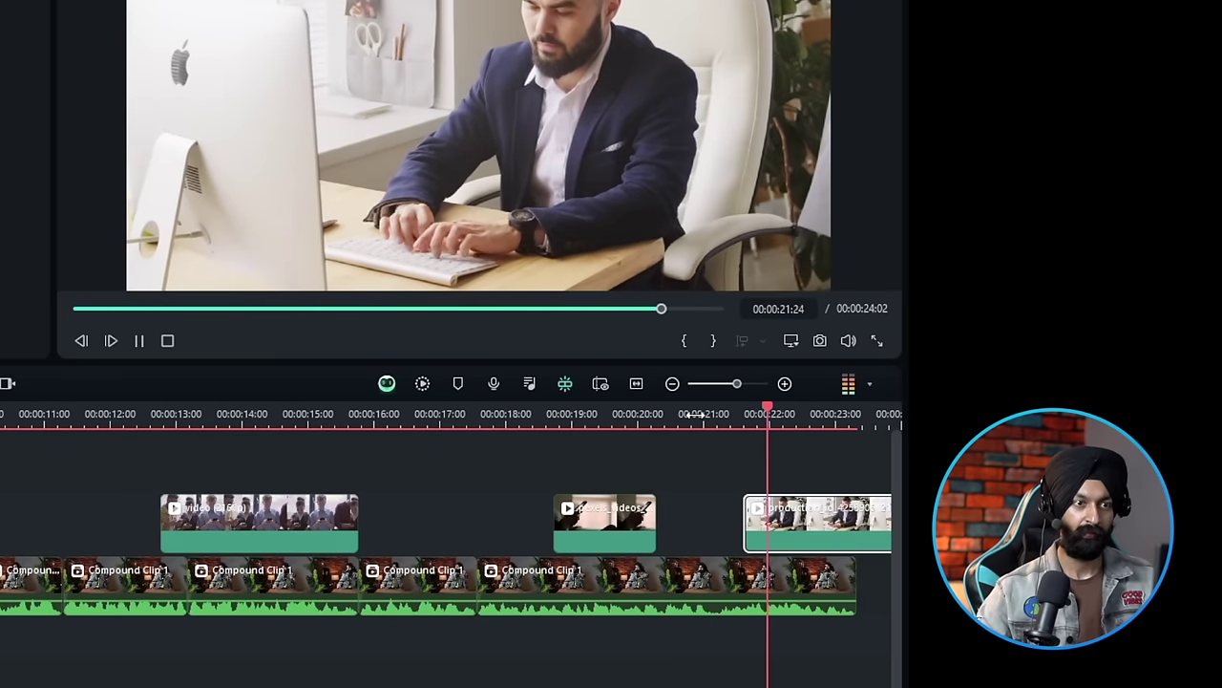
key(space)
key(ctrl+b)
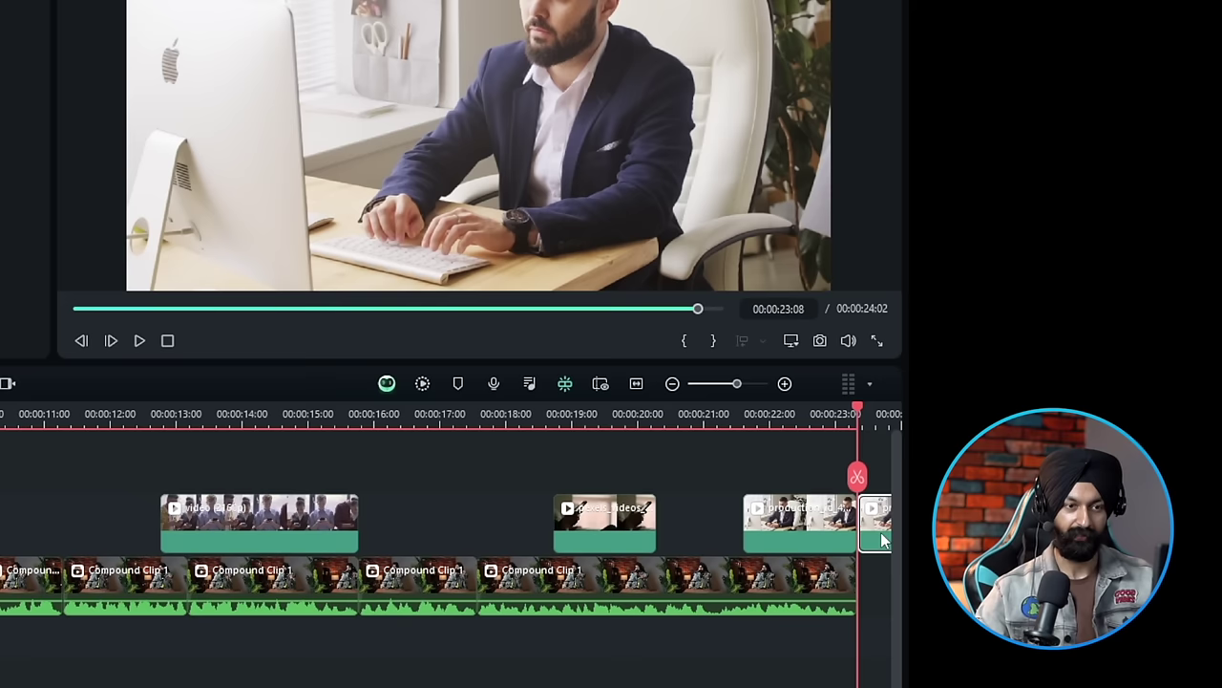
key(Delete)
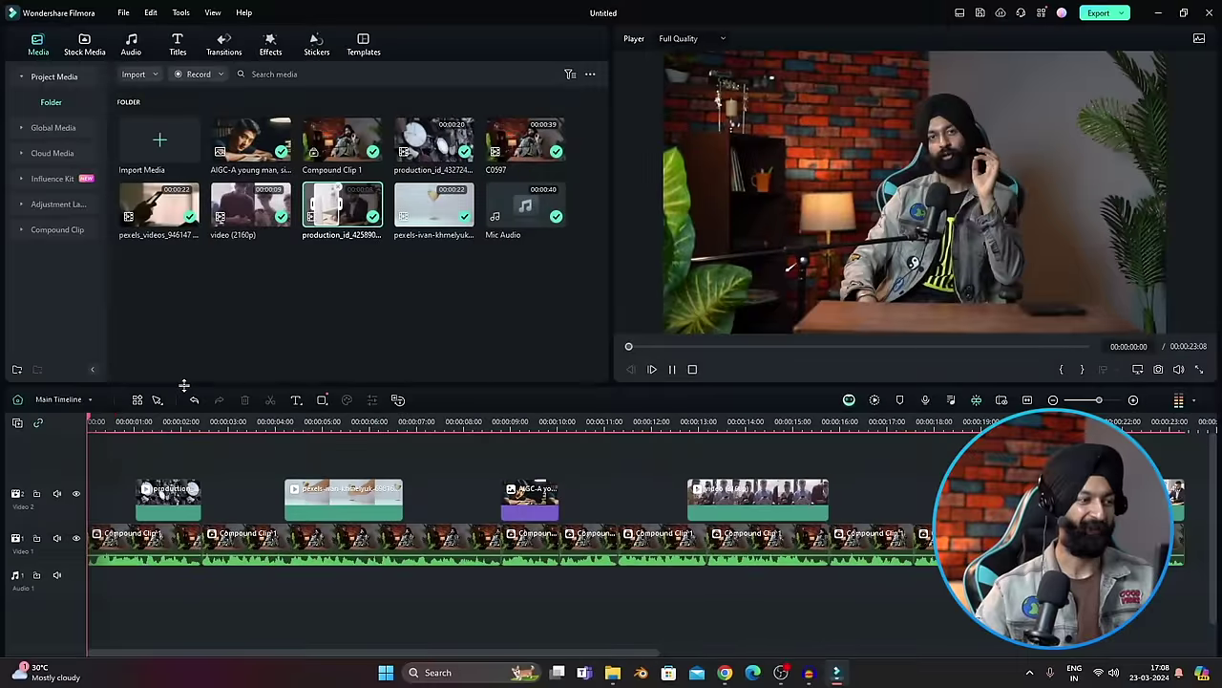
- Play the whole timeline to review the b-rolls, and scrub the AI image clip from 00:00:08:20 to 00:00:09:08
key(space)
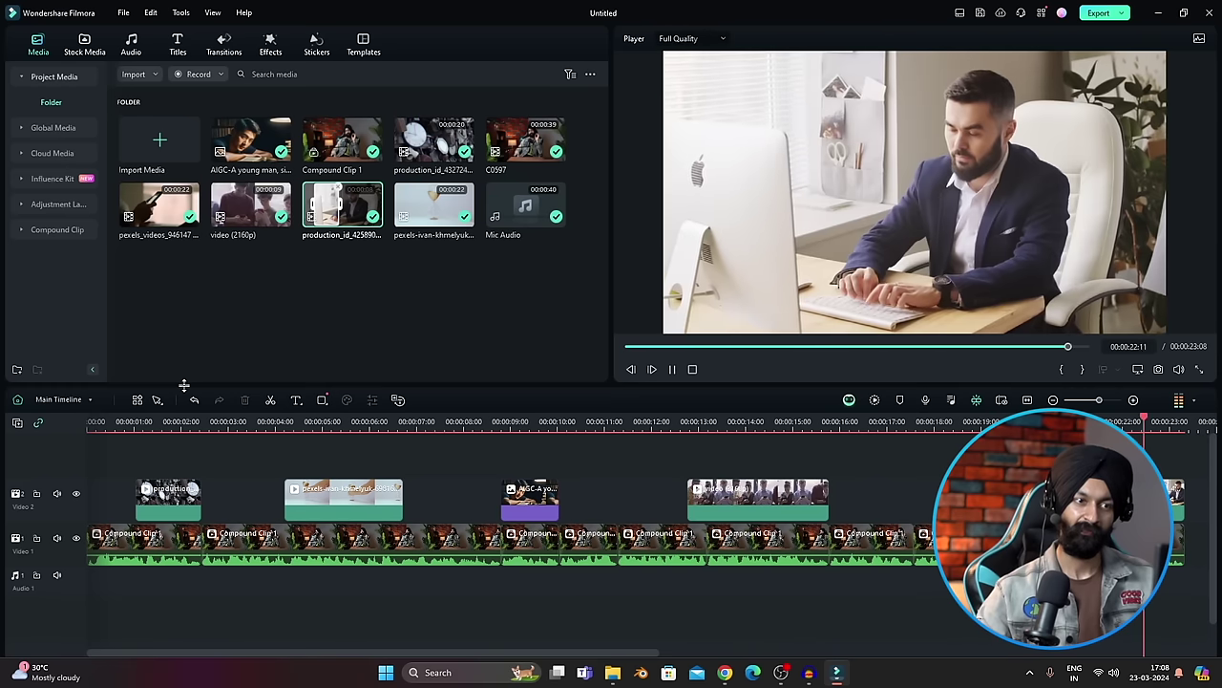
click(501, 423)
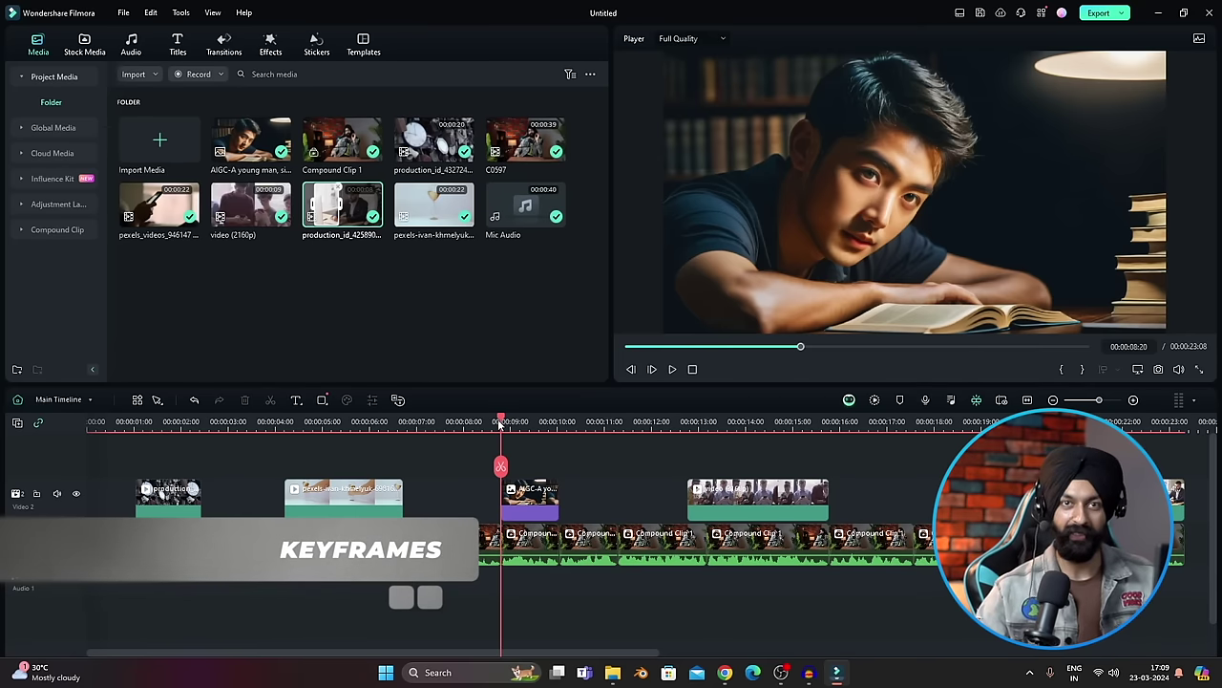
key(space)
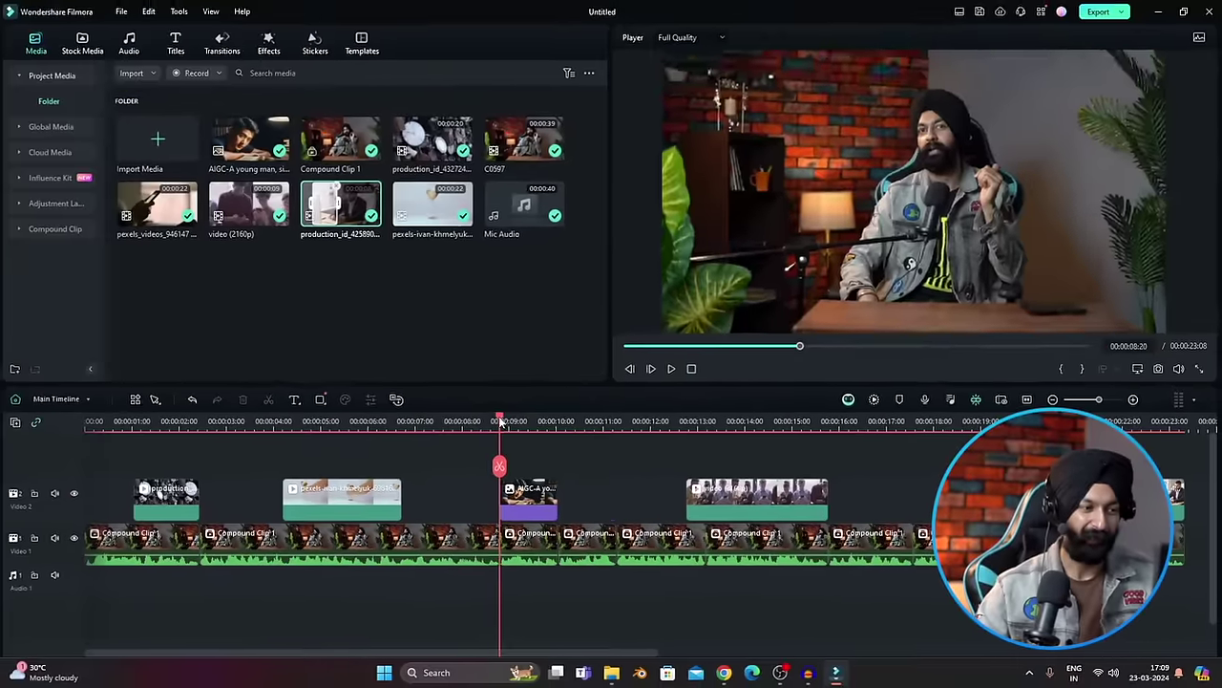
drag(501, 423, 527, 420)
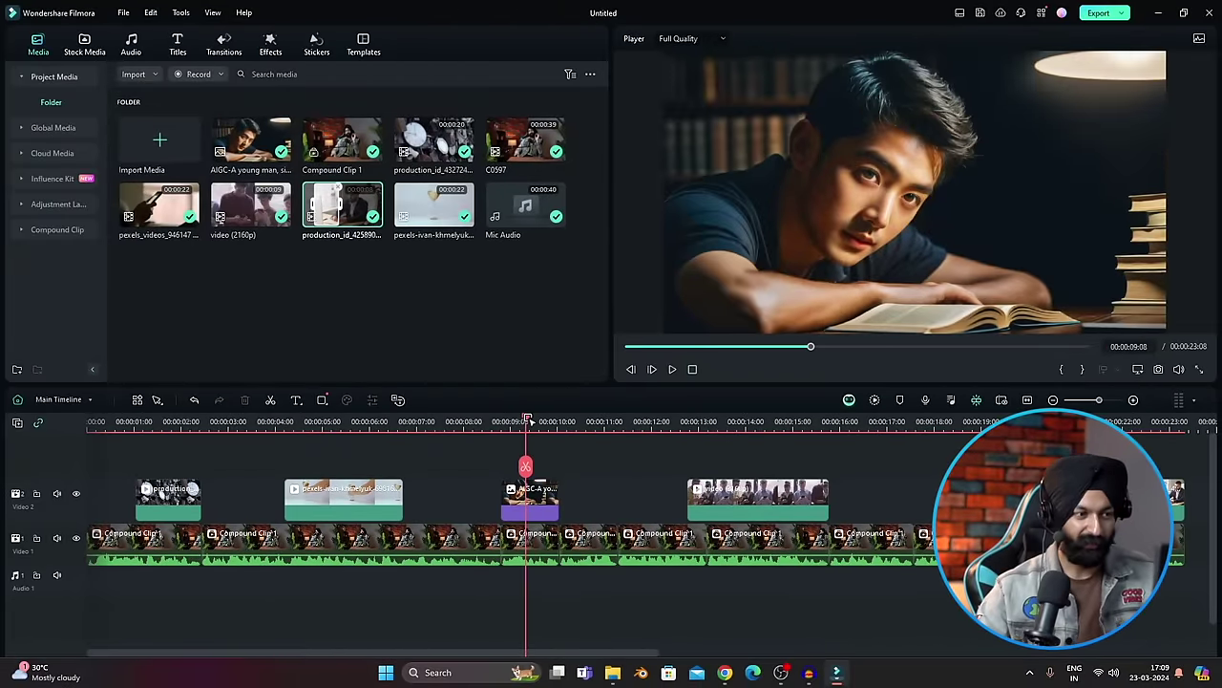
- Put the playhead at the start of the AI image clip at 00:00:08:21 and open the clip's image properties
click(517, 506)
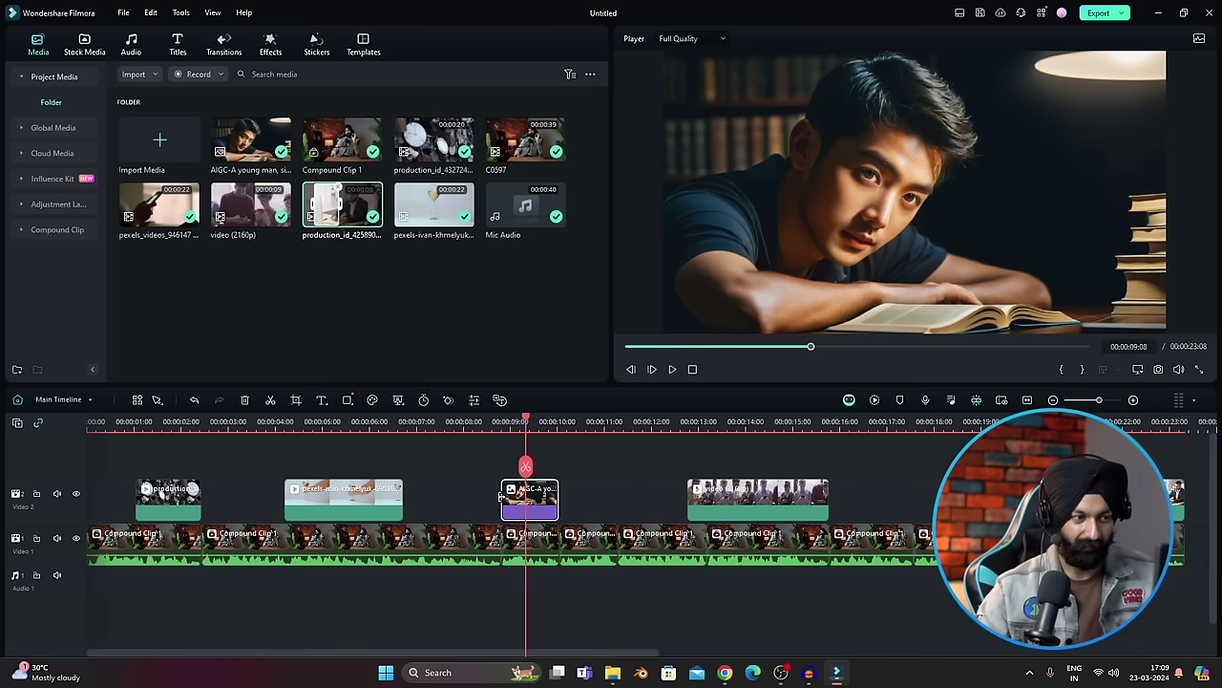
drag(525, 423, 503, 423)
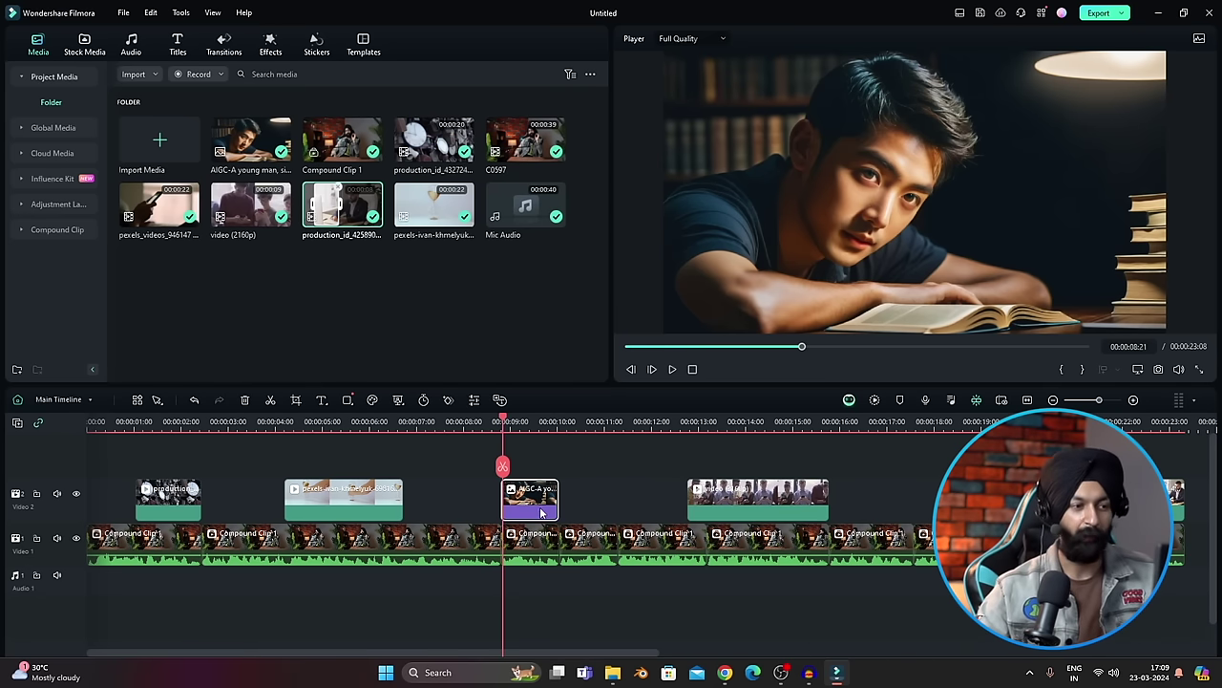
double_click(533, 513)
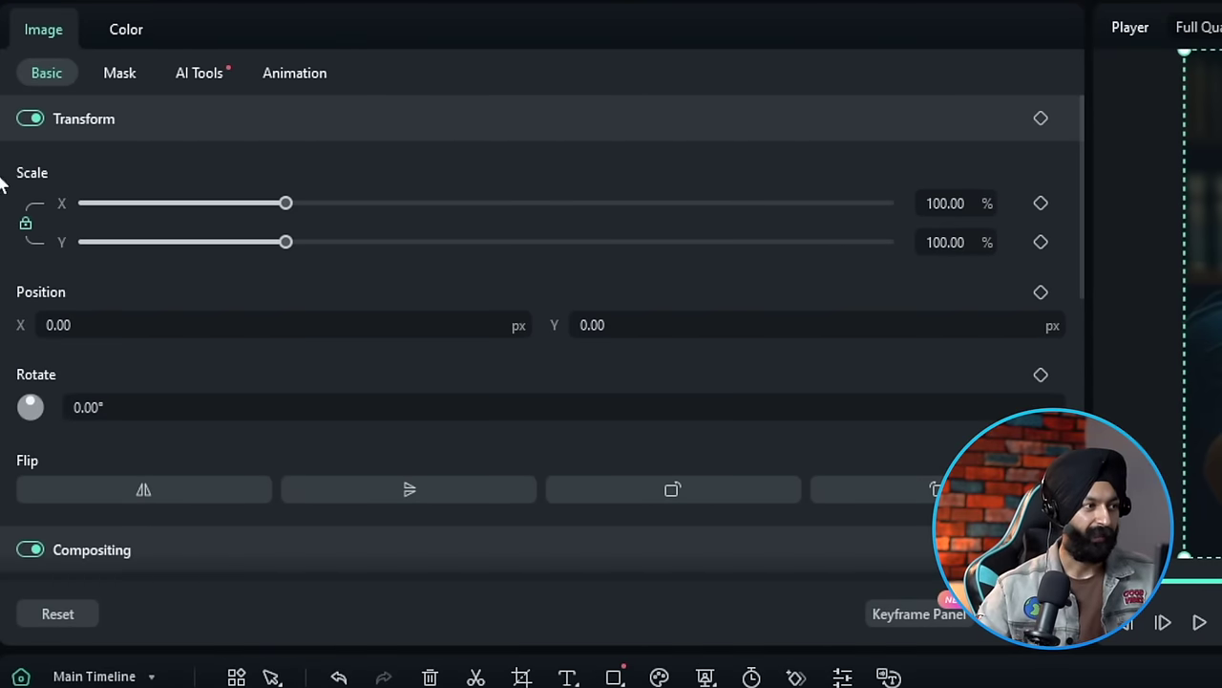
- Try out the image clip's scale, position, rotation and flip settings, and look over its compositing and background options
drag(292, 202, 360, 207)
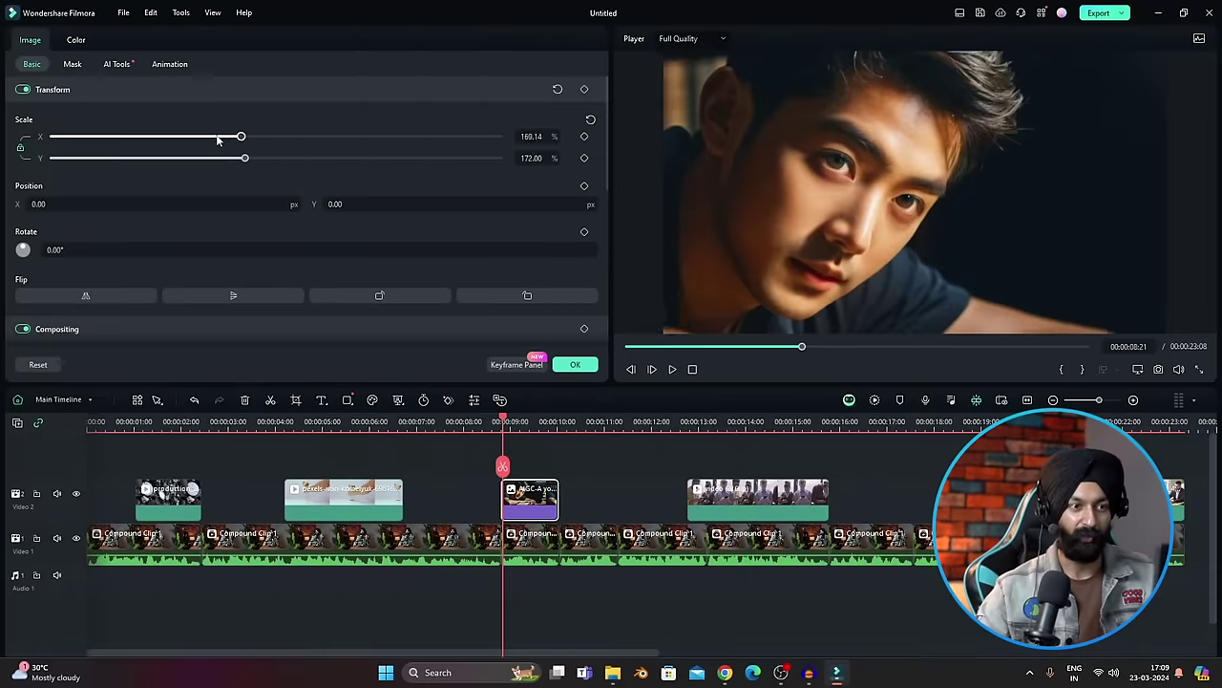
drag(206, 138, 164, 136)
mouse_move(38, 204)
mouse_down()
mouse_move(53, 205)
mouse_move(38, 204)
mouse_up()
drag(23, 249, 29, 249)
click(86, 292)
click(86, 292)
scroll(215, 240, down, 5)
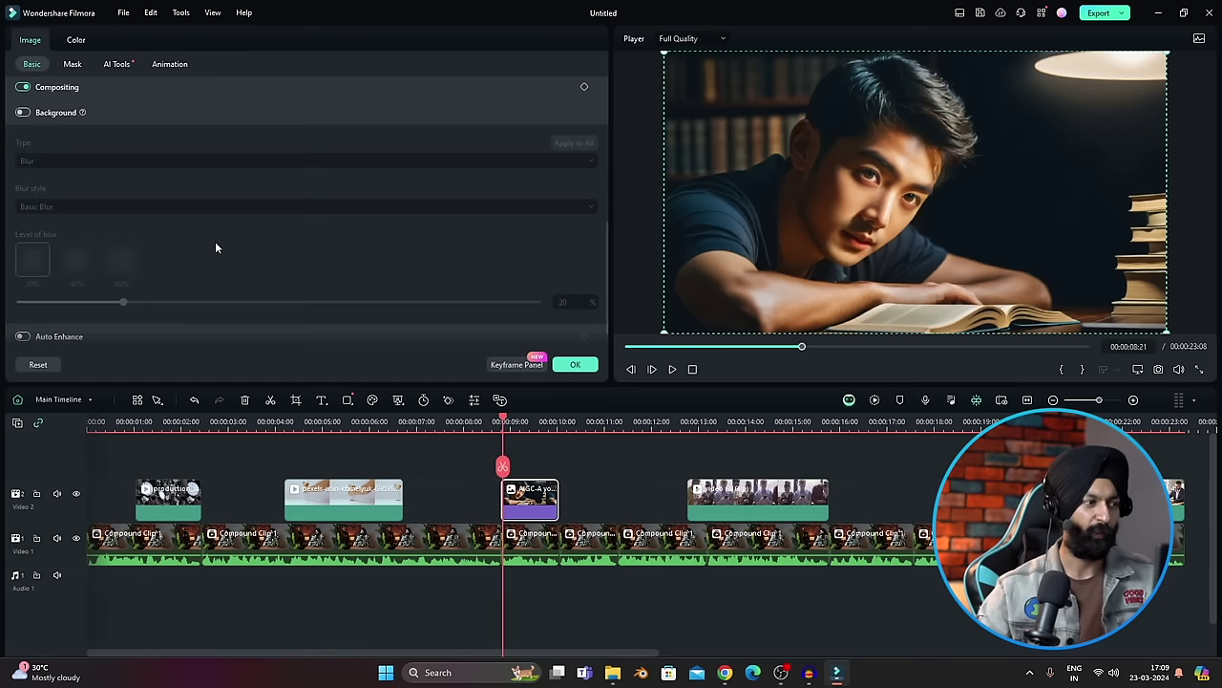
scroll(216, 245, up, 5)
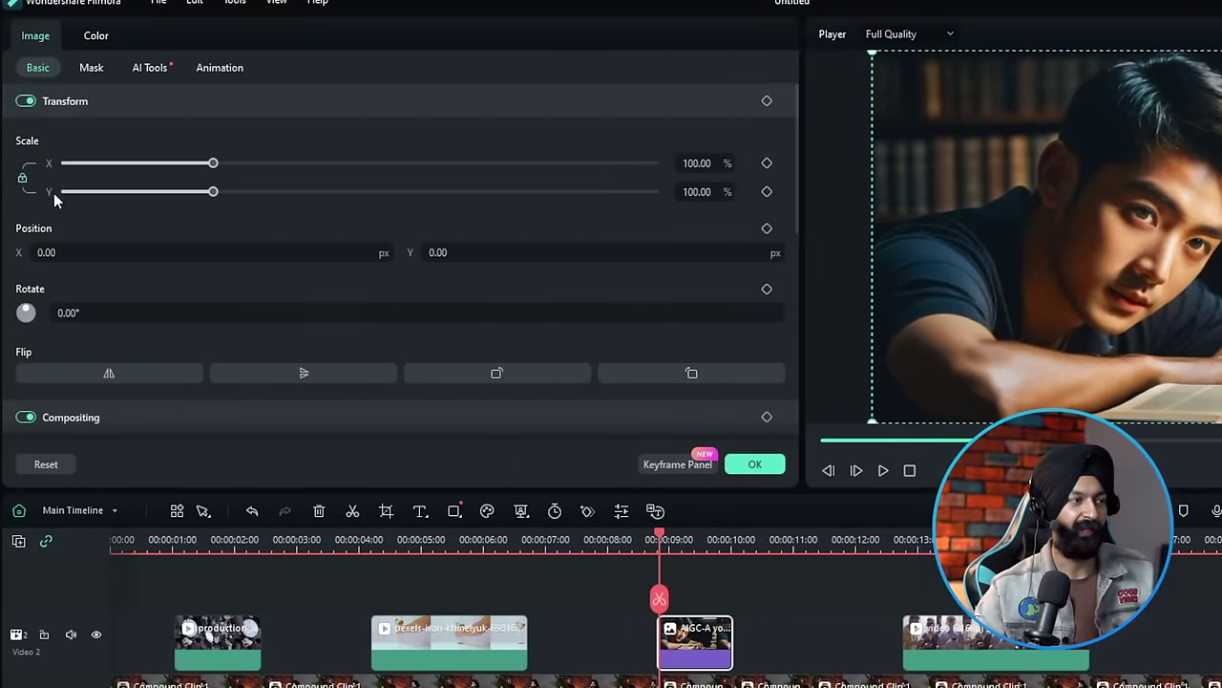
- Keyframe the image clip's scale at 100% at its start and at 104% at 00:00:10:00 for a slow zoom
click(767, 164)
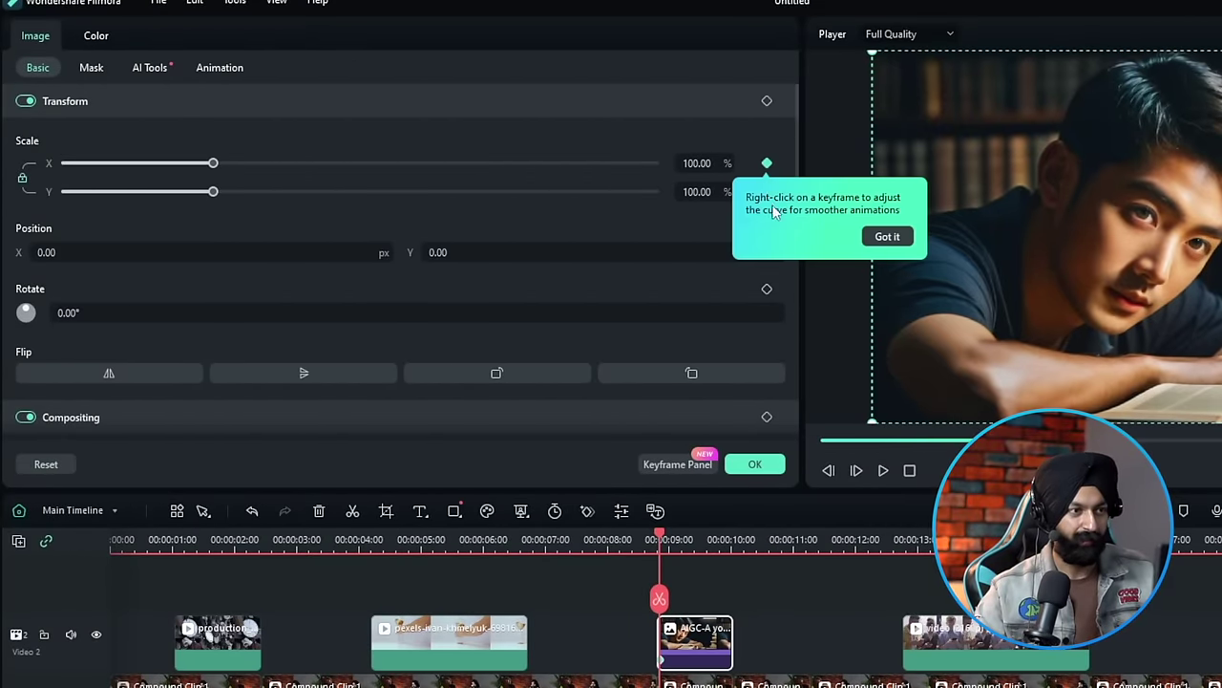
click(887, 238)
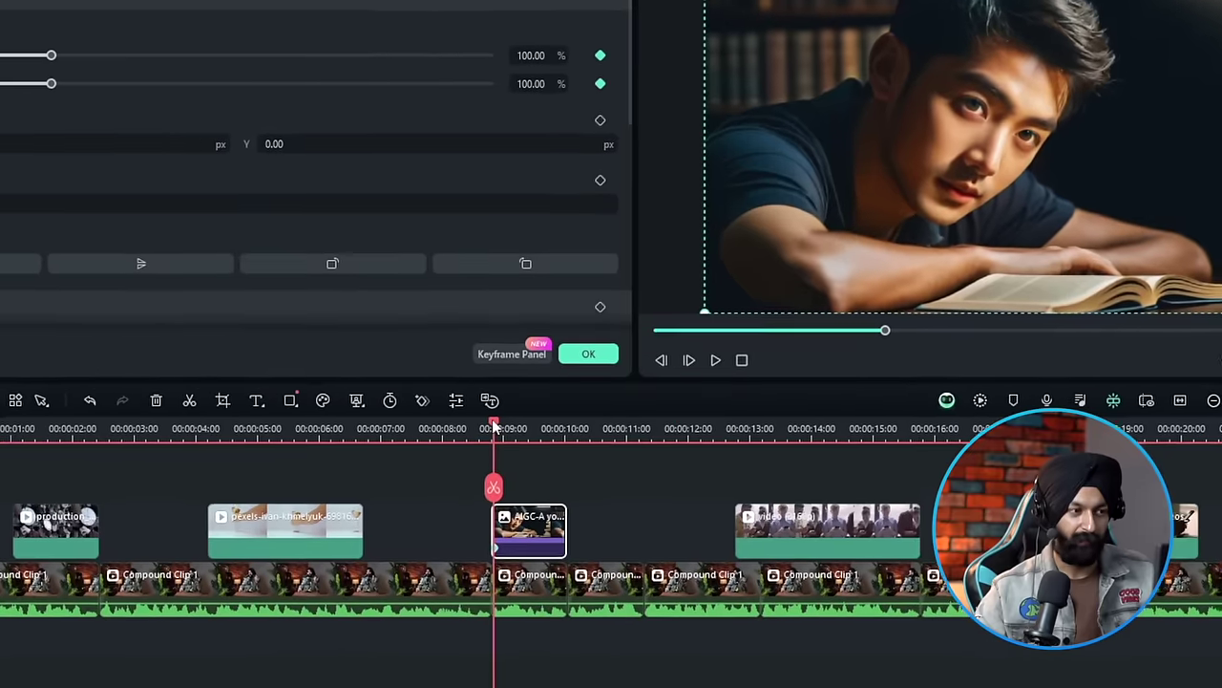
drag(494, 427, 567, 438)
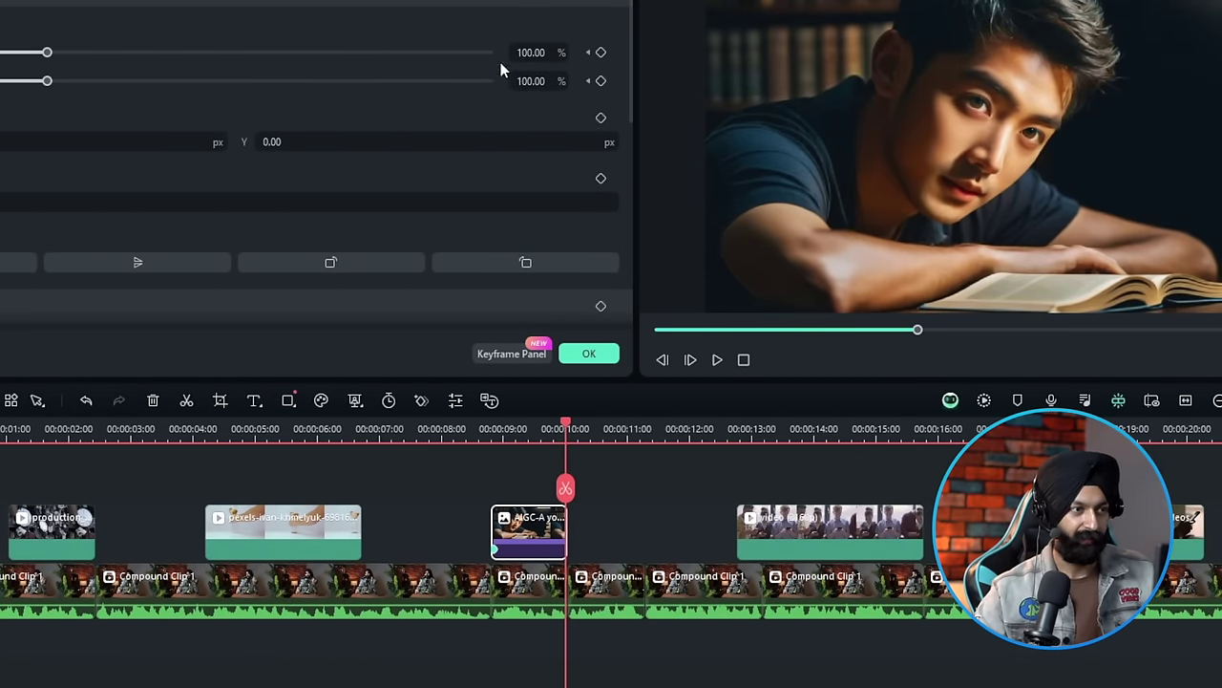
click(530, 52)
text(10)
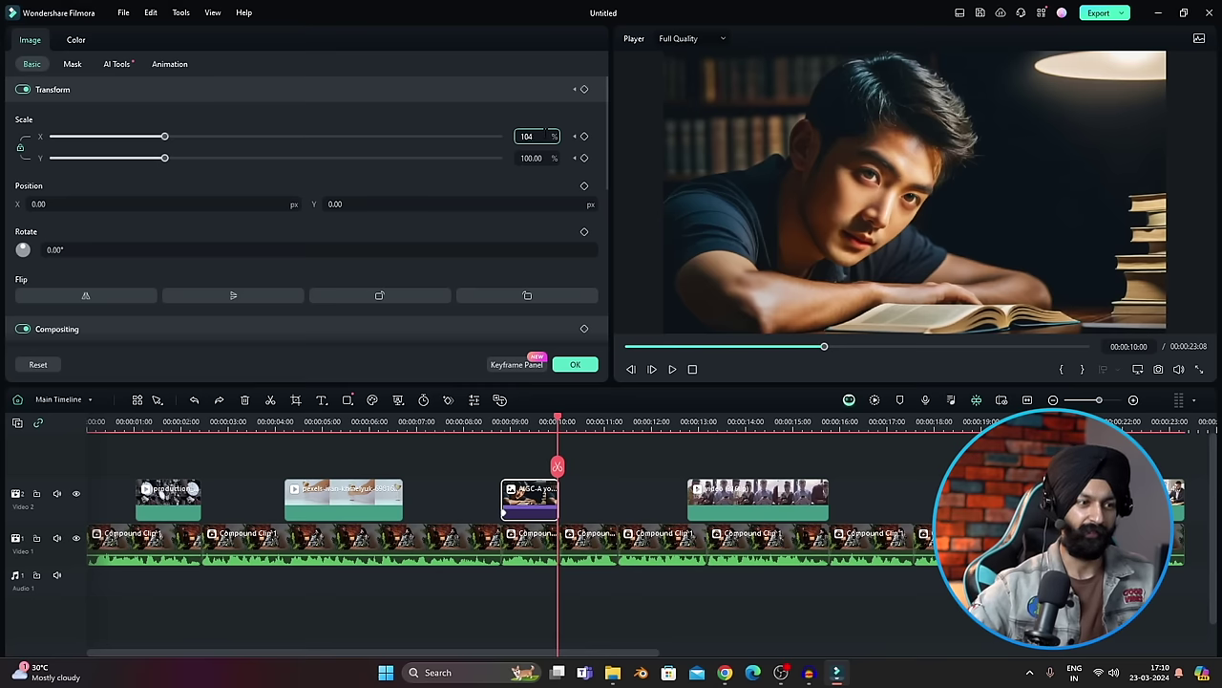
text(4)
key(Return)
- Play and closely scrub the keyframed AI image clip to review its zoom, ending at the end of the clip
key(space)
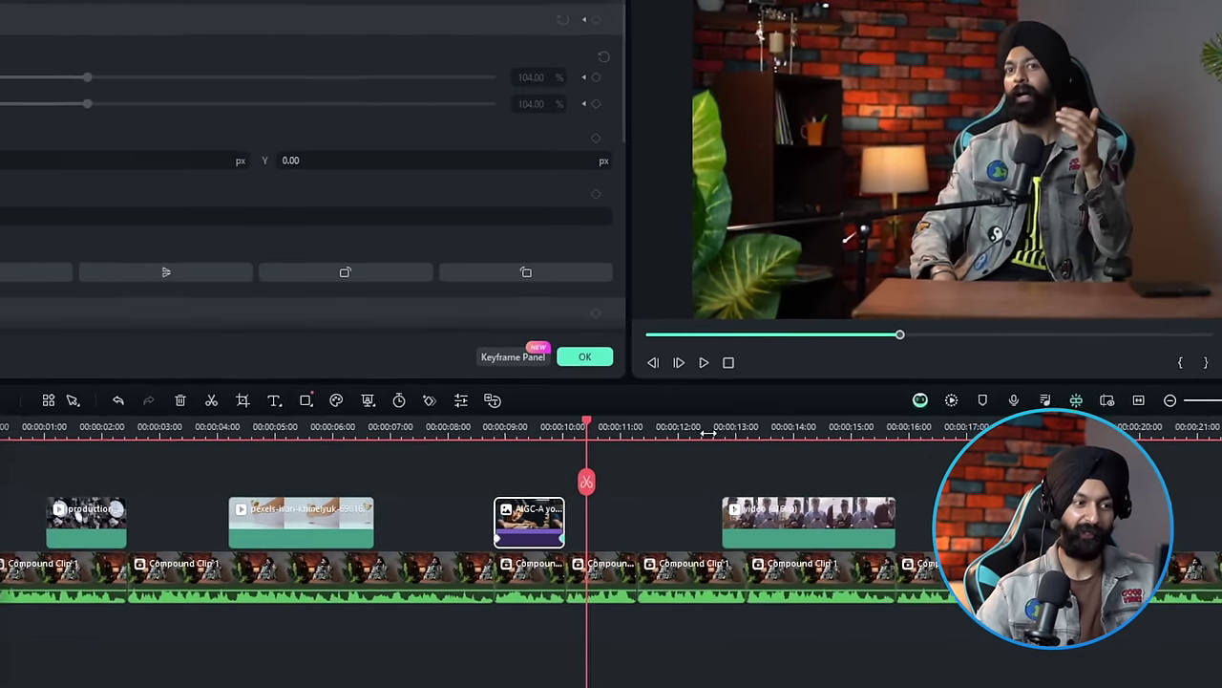
scroll(443, 522, up, 4)
key(space)
drag(415, 559, 343, 565)
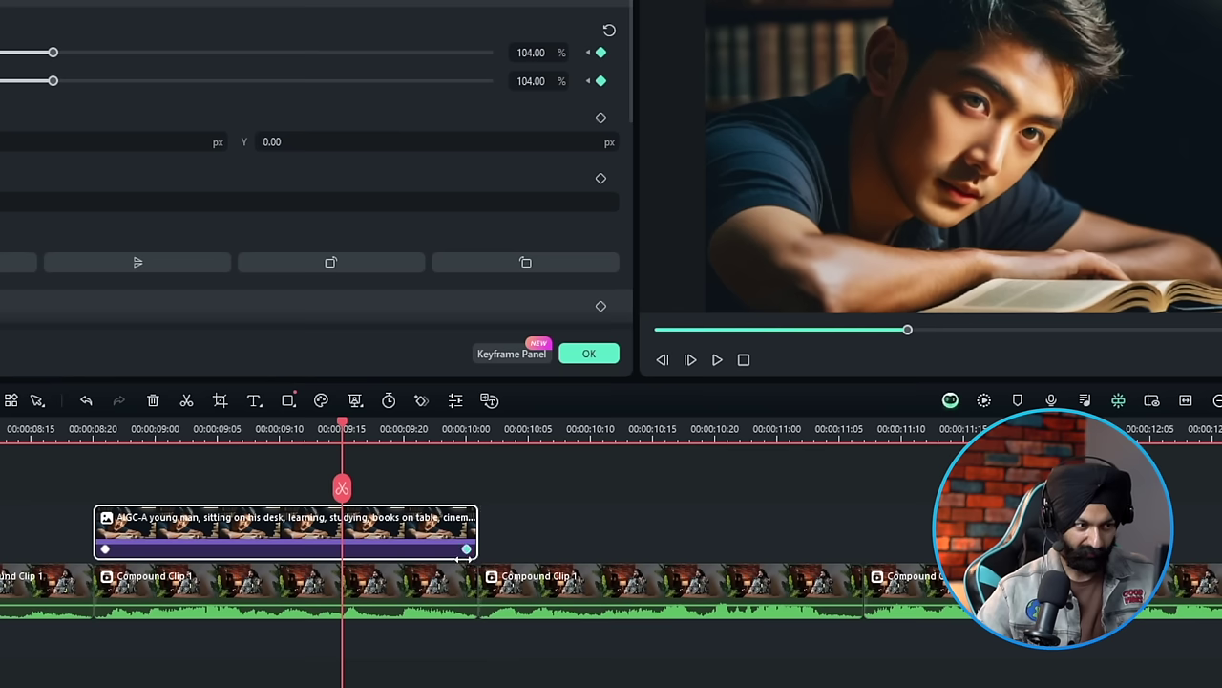
key(Down)
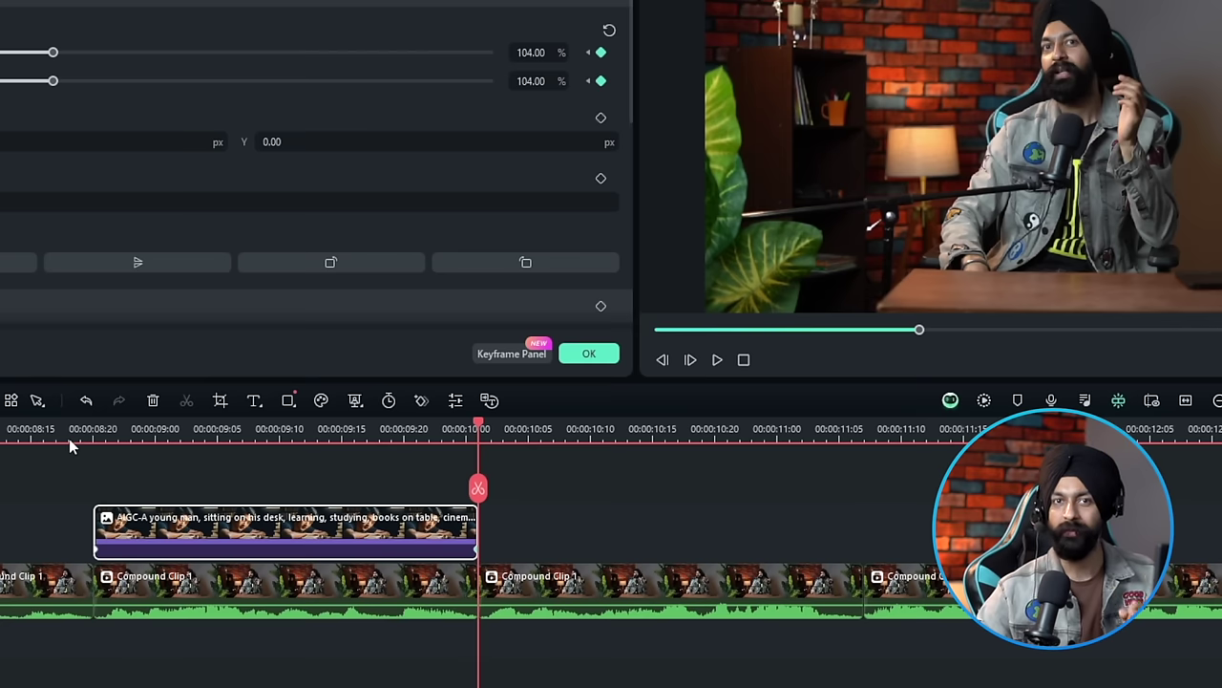
- Show the keyframe panel for the image clip and look at the curve and easing options of its end scale keyframe
right_click(601, 54)
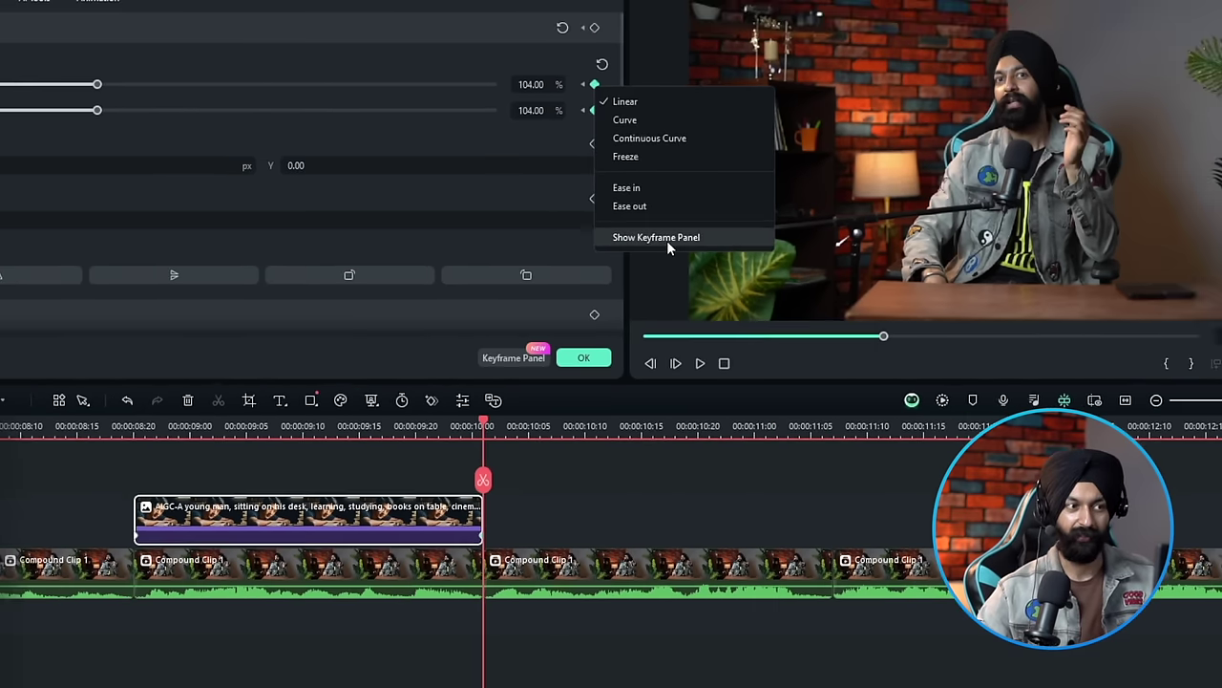
click(668, 220)
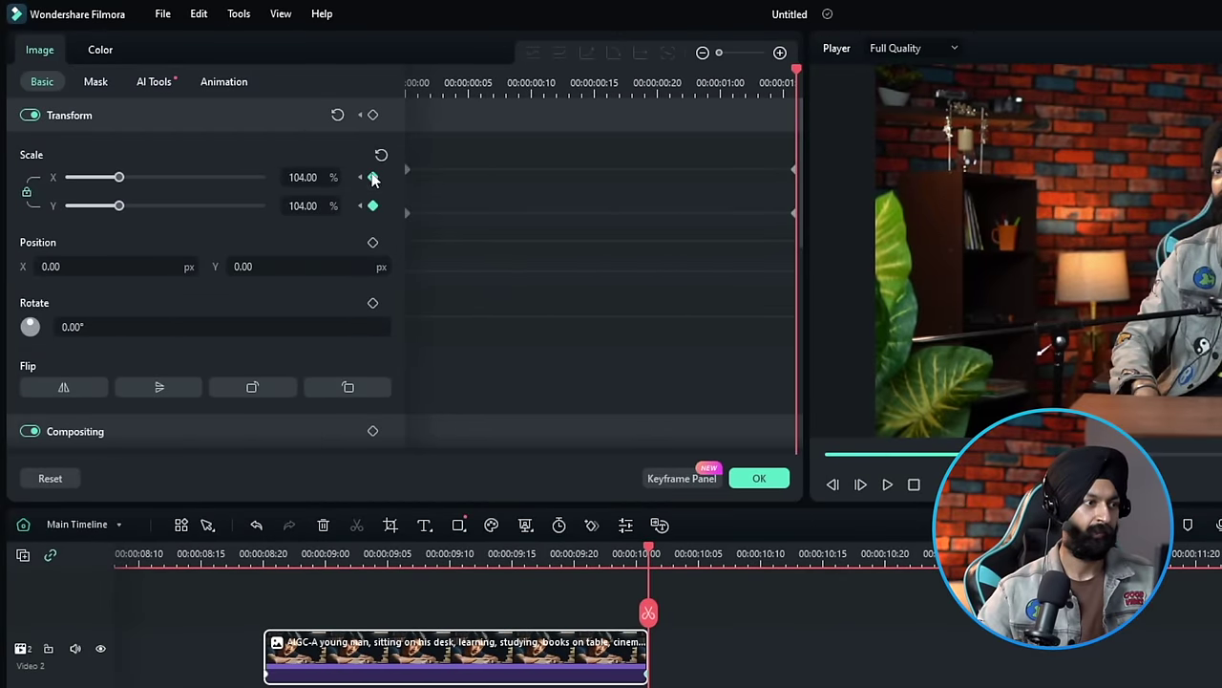
right_click(374, 180)
click(426, 341)
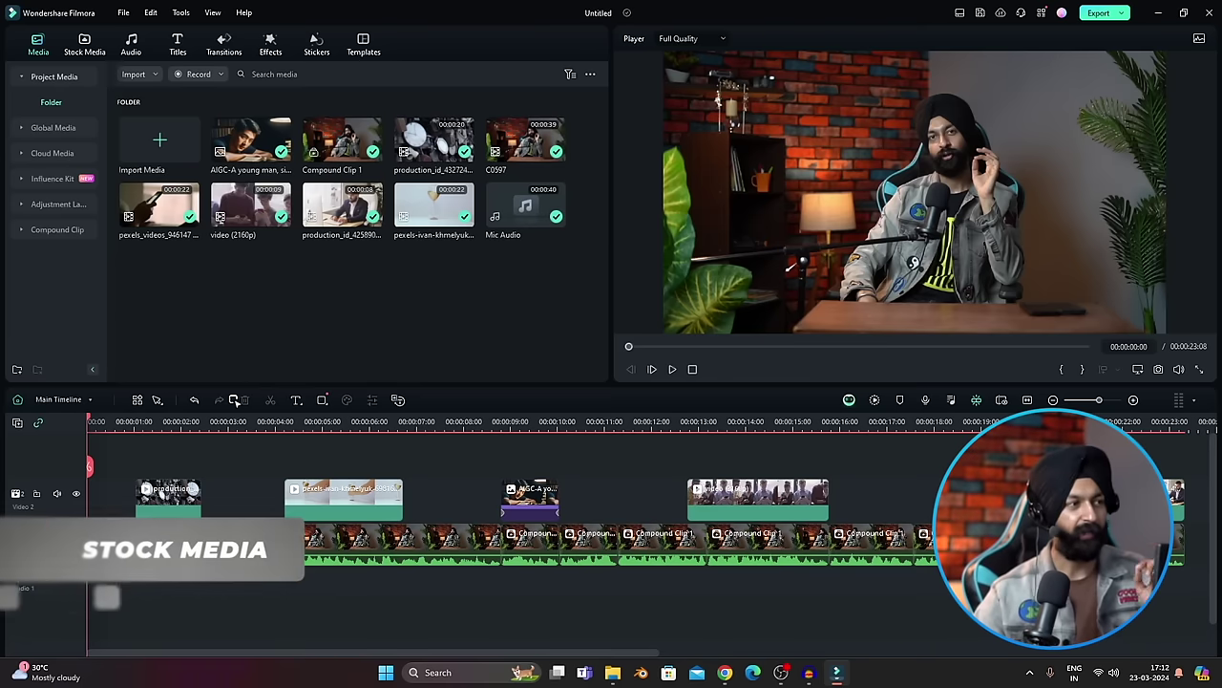
- Examine the stock media library's Trending, Intro, Scenes, Technology and Solid Color categories
click(85, 48)
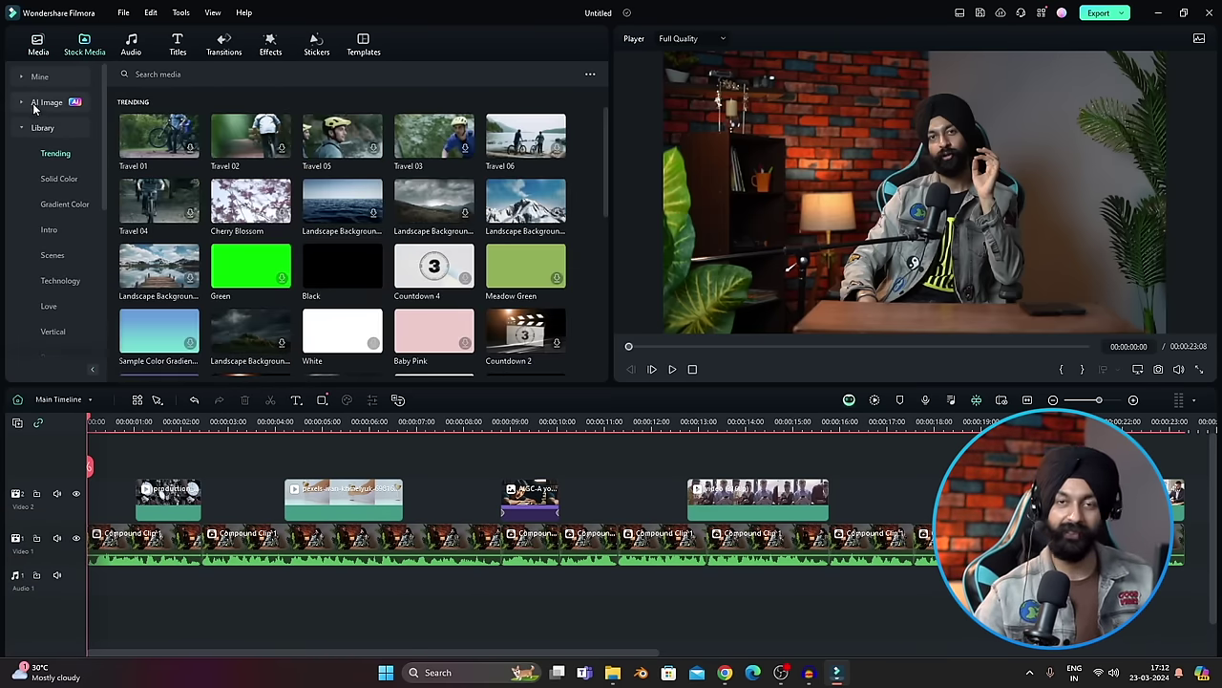
click(38, 128)
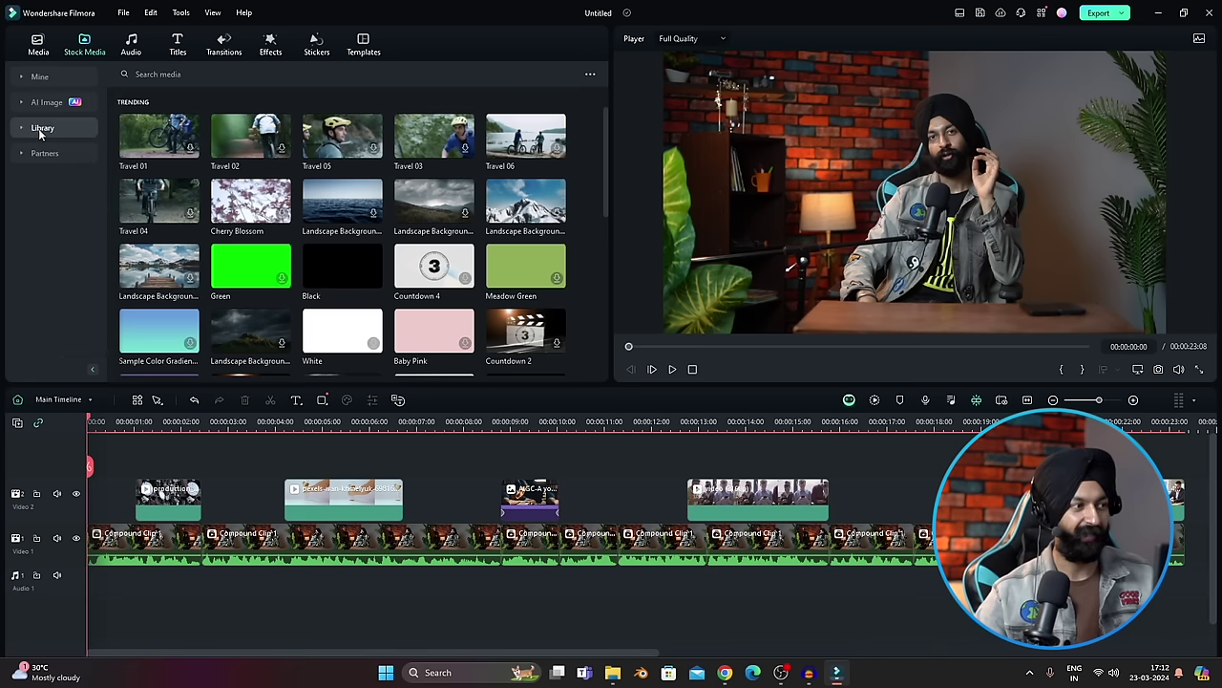
click(39, 128)
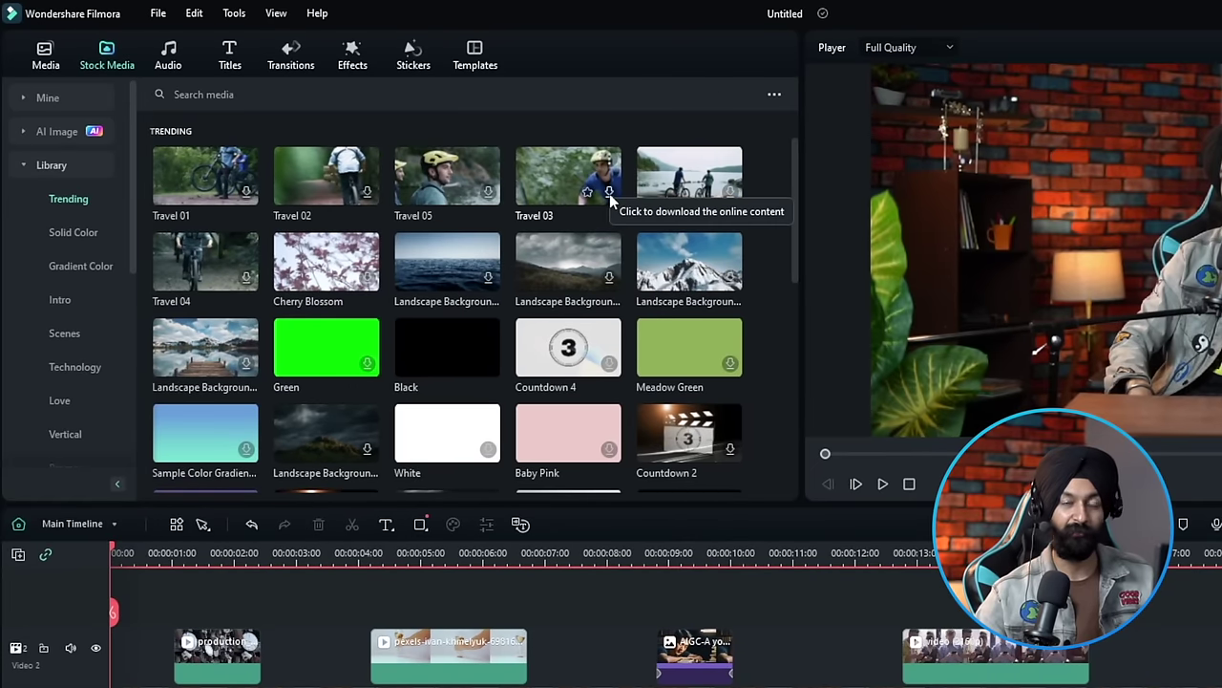
click(59, 299)
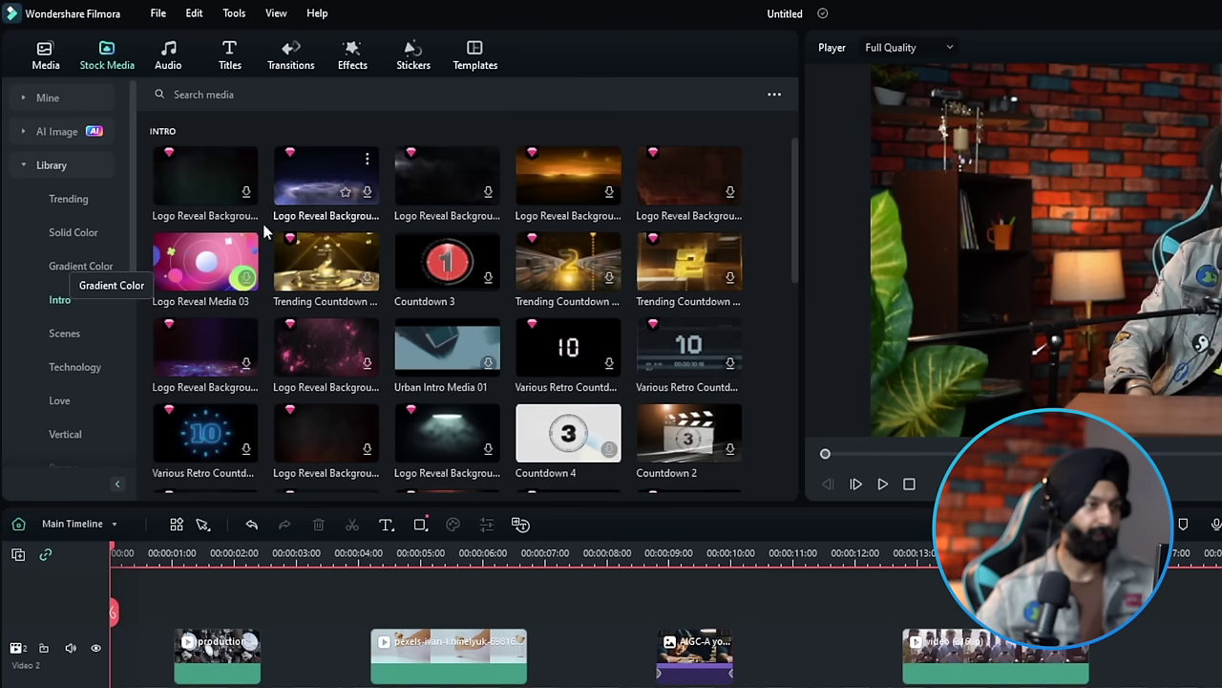
click(51, 334)
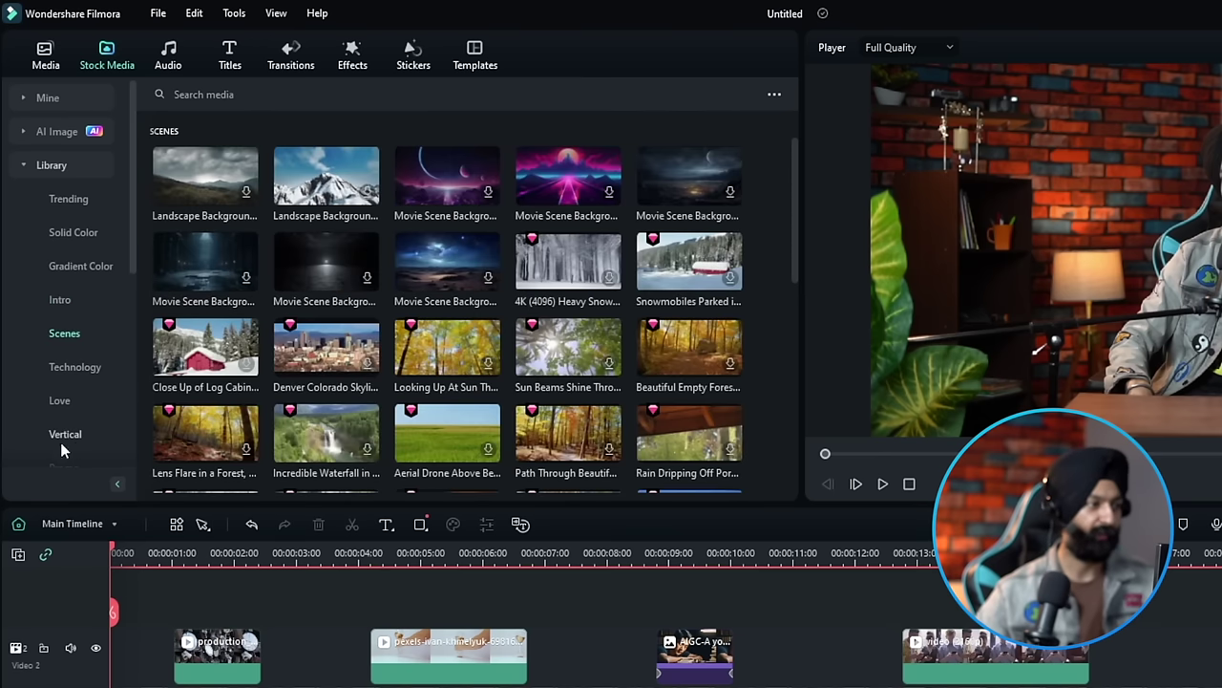
click(75, 367)
click(73, 232)
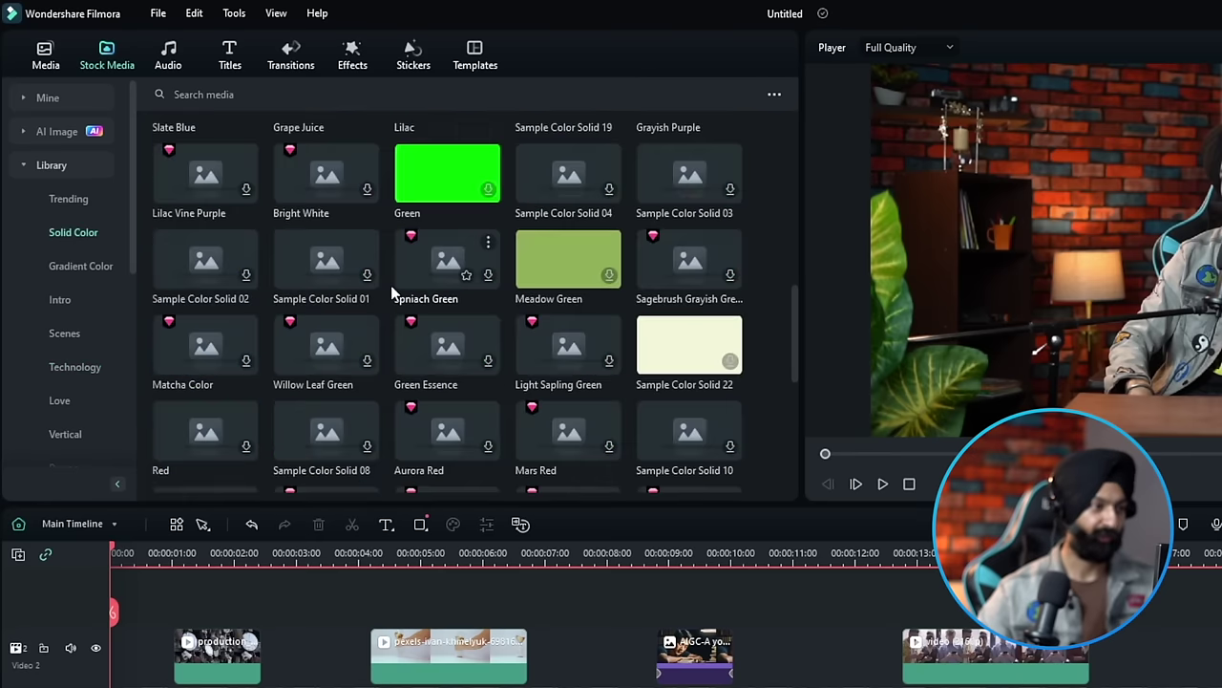
scroll(548, 390, up, 3)
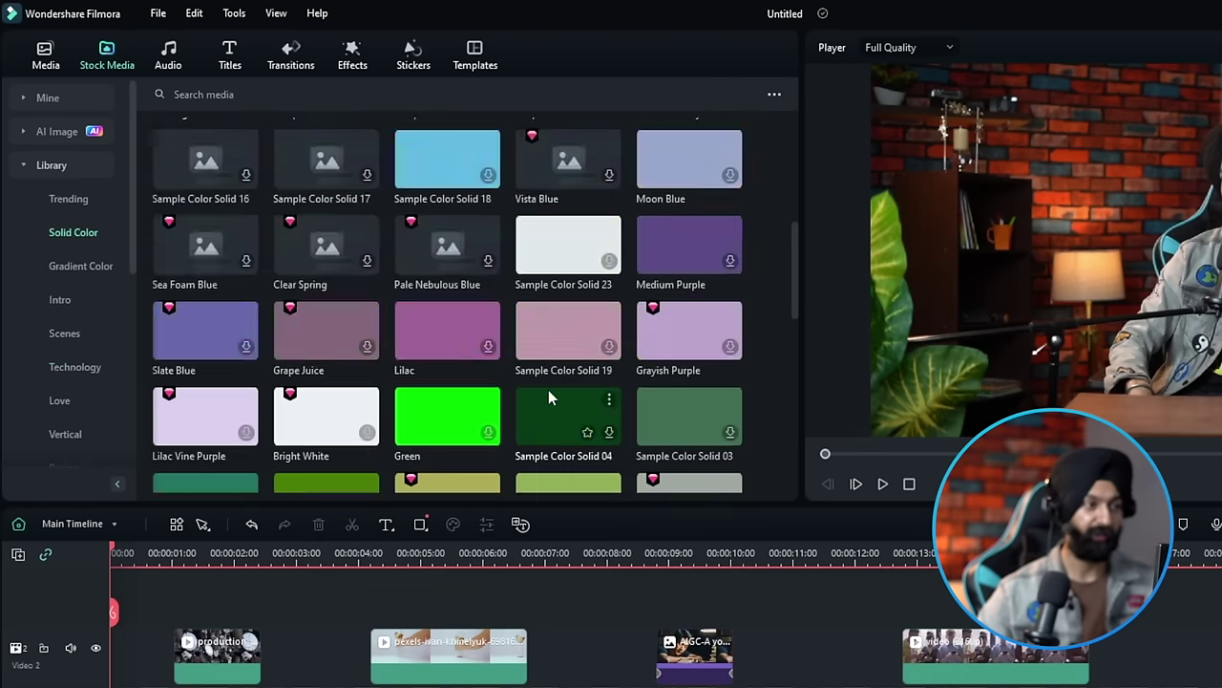
scroll(548, 389, up, 5)
click(68, 200)
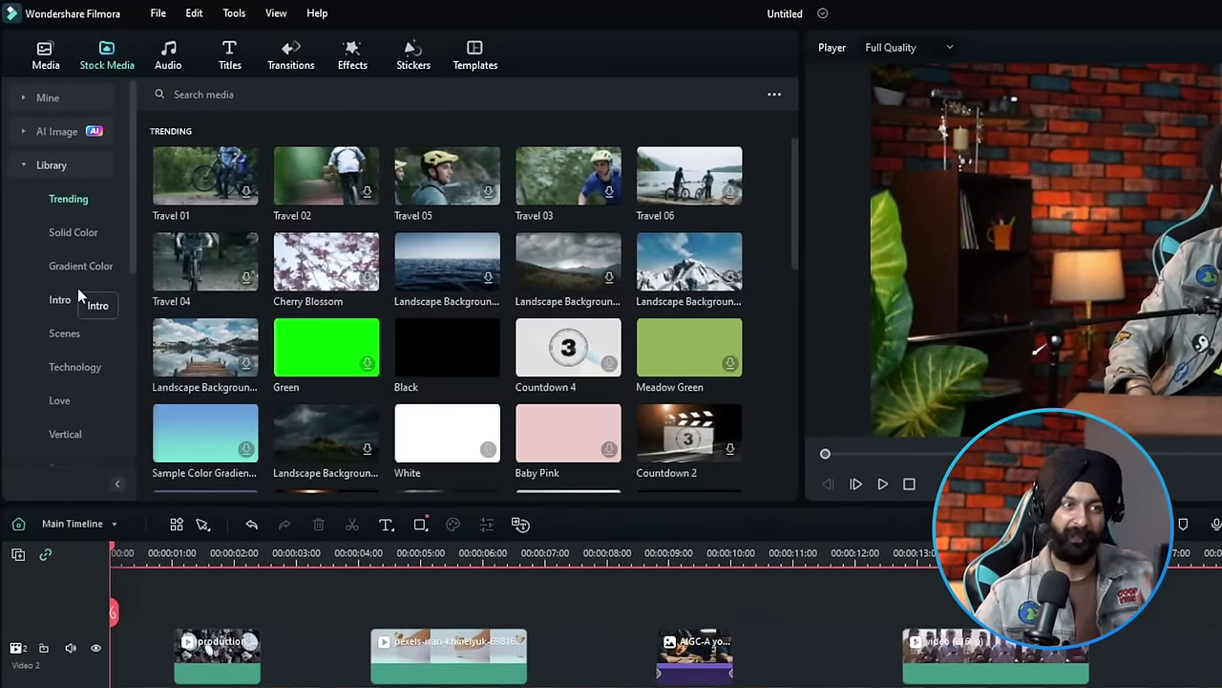
- Look through the partner stock media sources Giphy, Pixabay and Unsplash
click(26, 169)
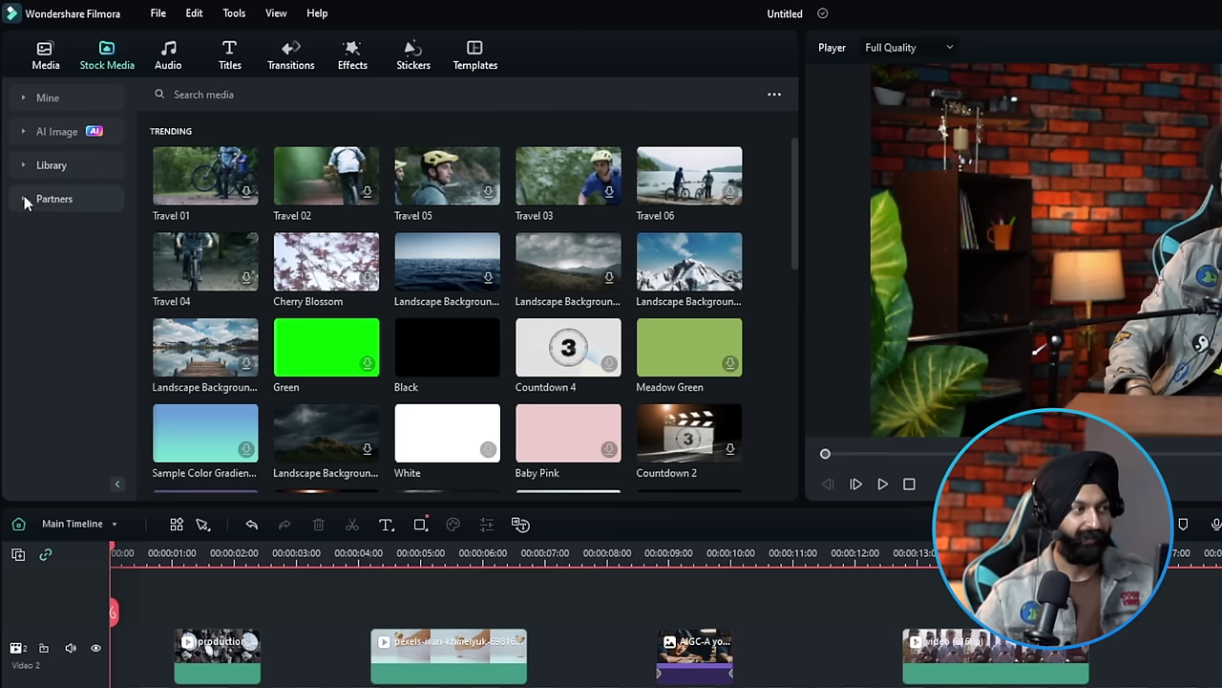
click(25, 201)
click(62, 265)
click(73, 299)
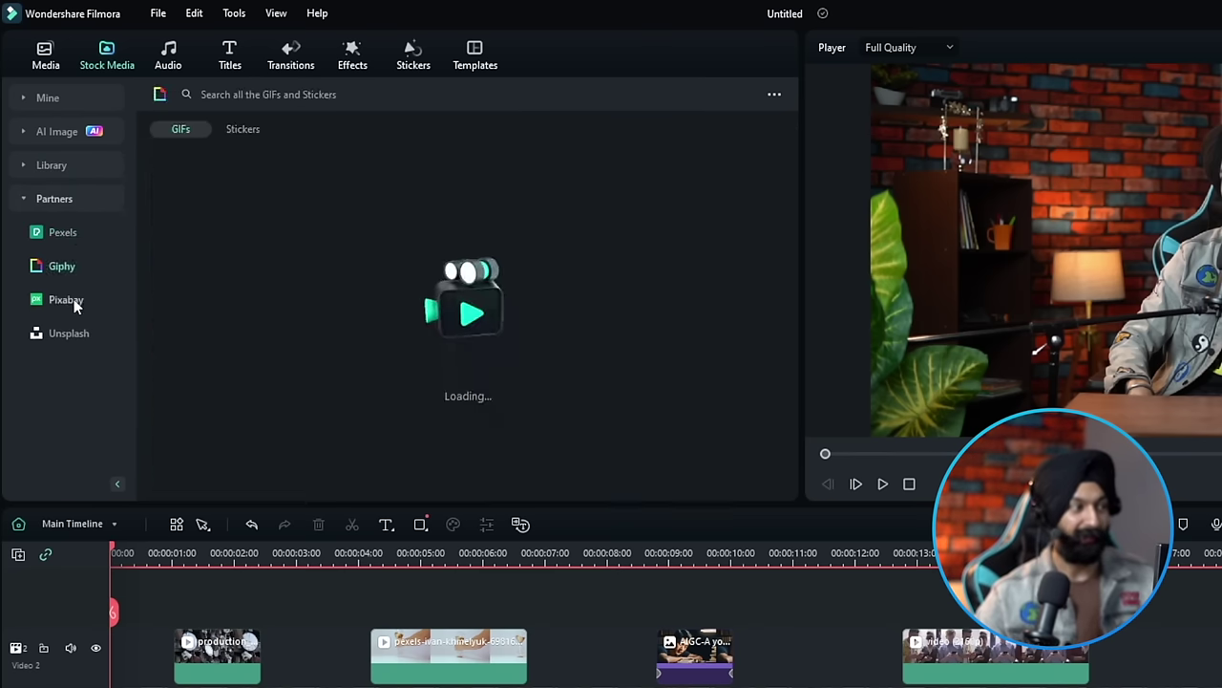
click(77, 338)
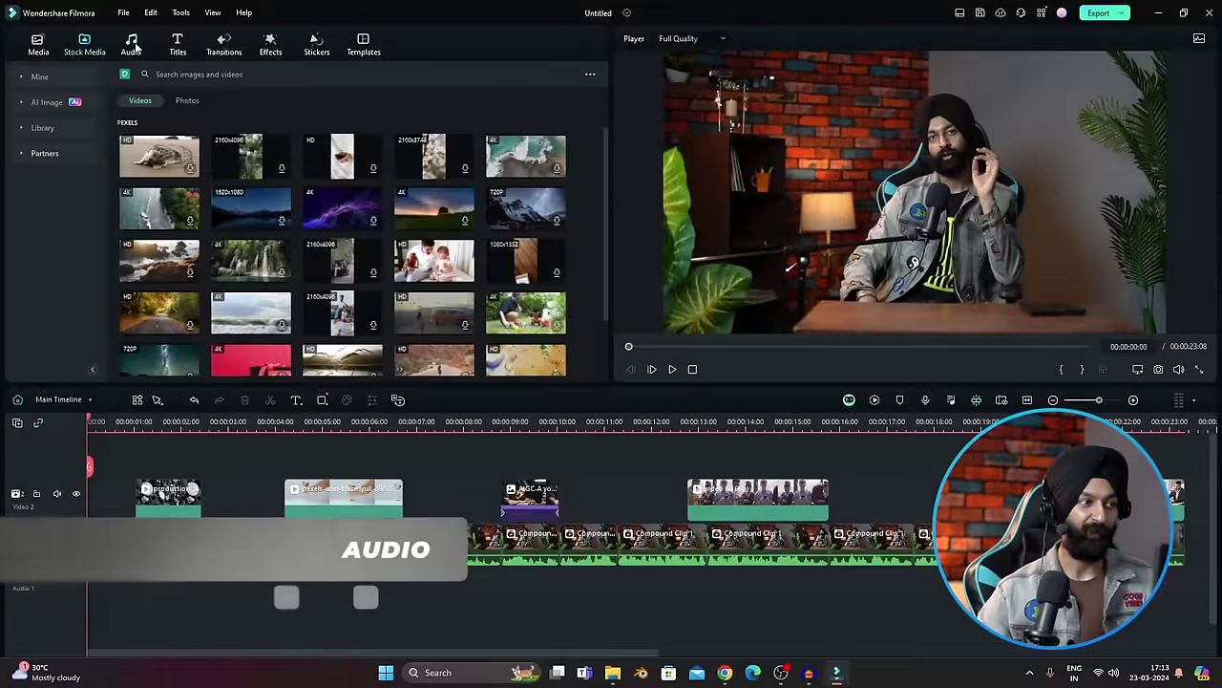
- Preview the track Coffee break from the trending music in the audio library
click(131, 43)
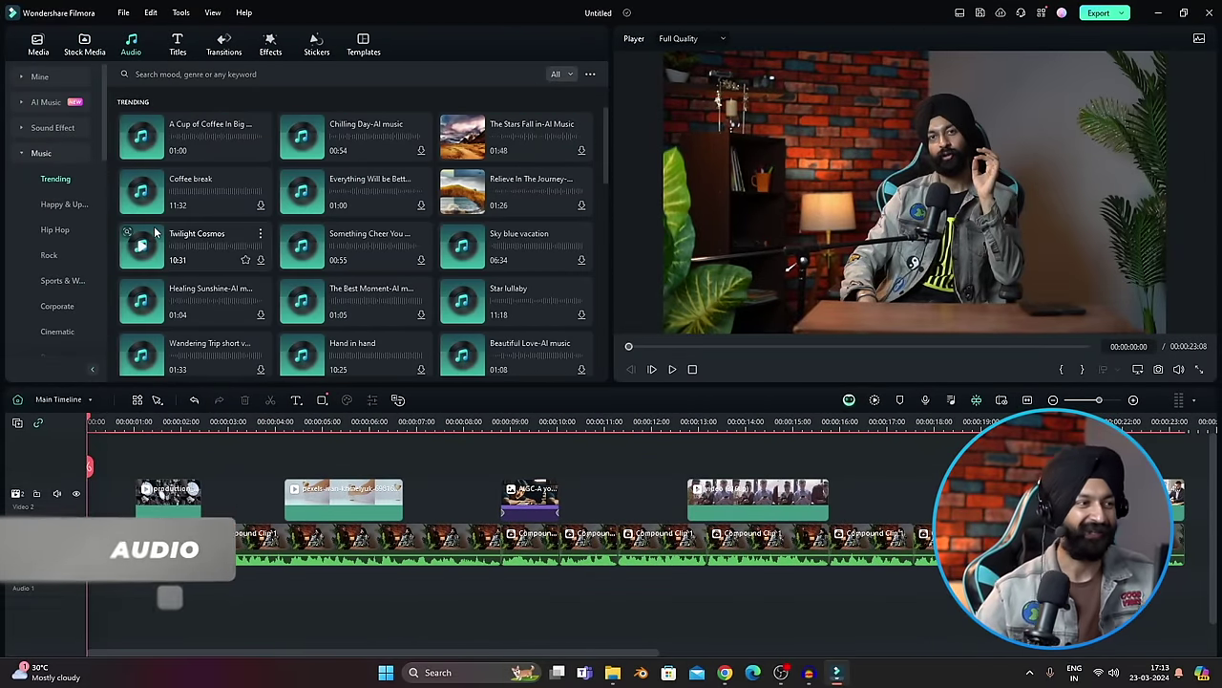
click(141, 191)
click(41, 153)
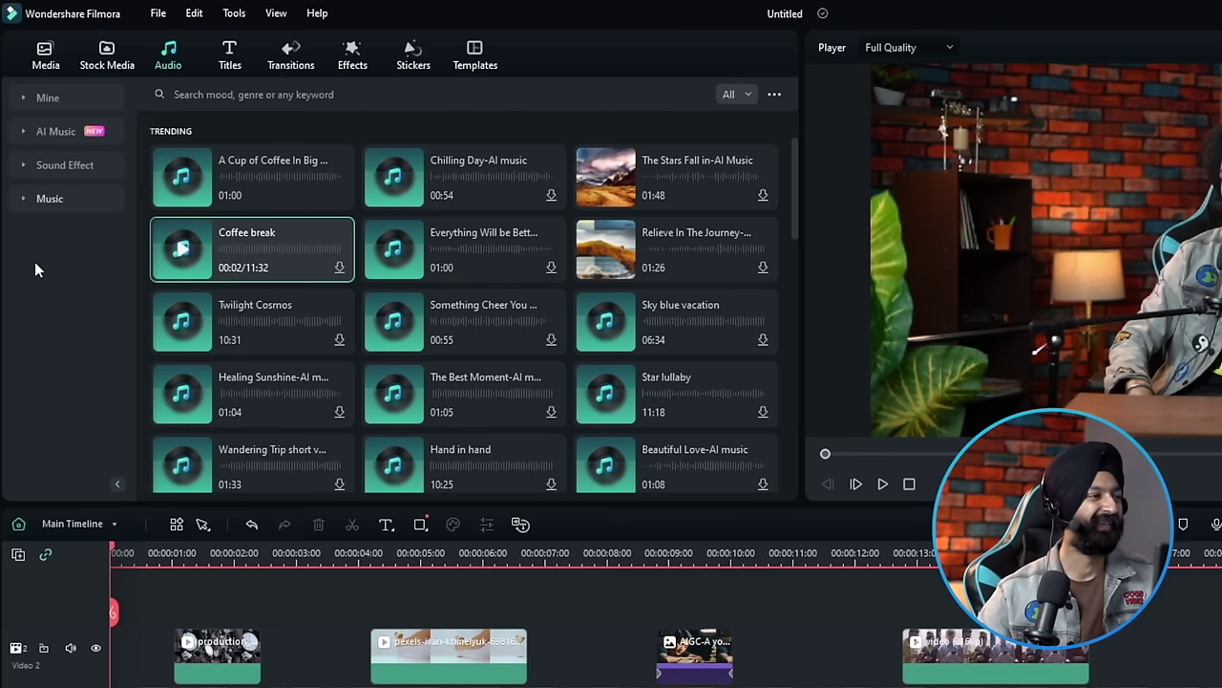
- Open the AI Music Generator and set the mood to Sentimental with a music duration of 00:25
click(28, 131)
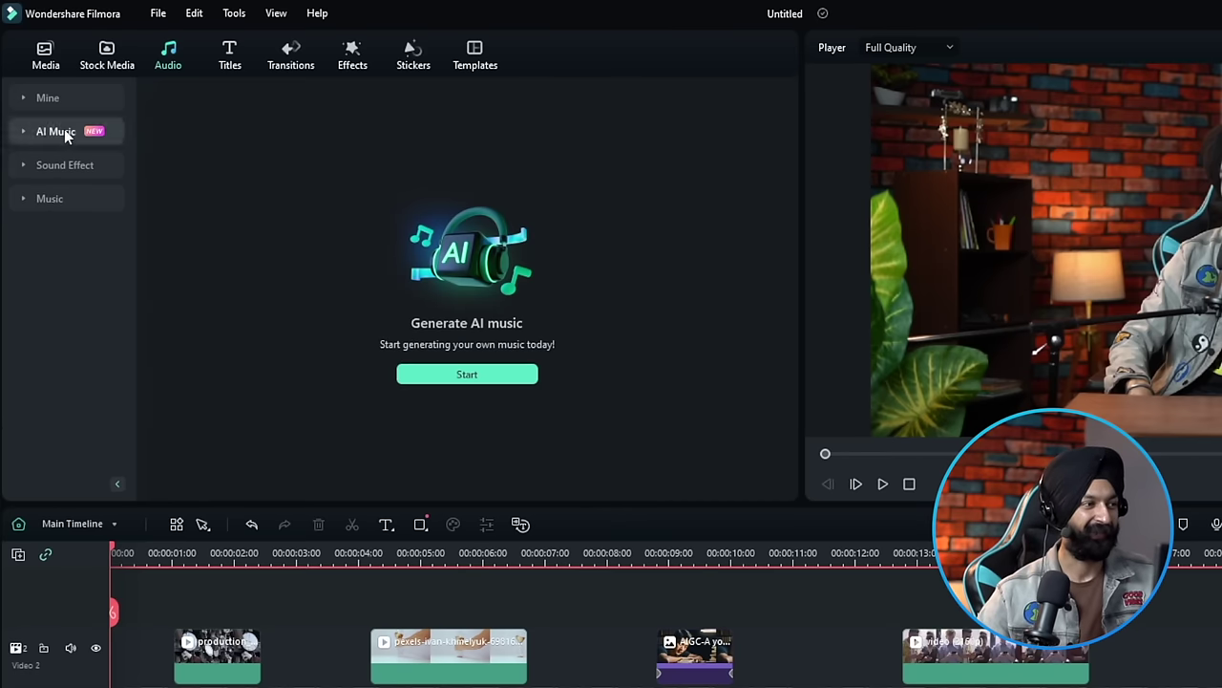
click(445, 380)
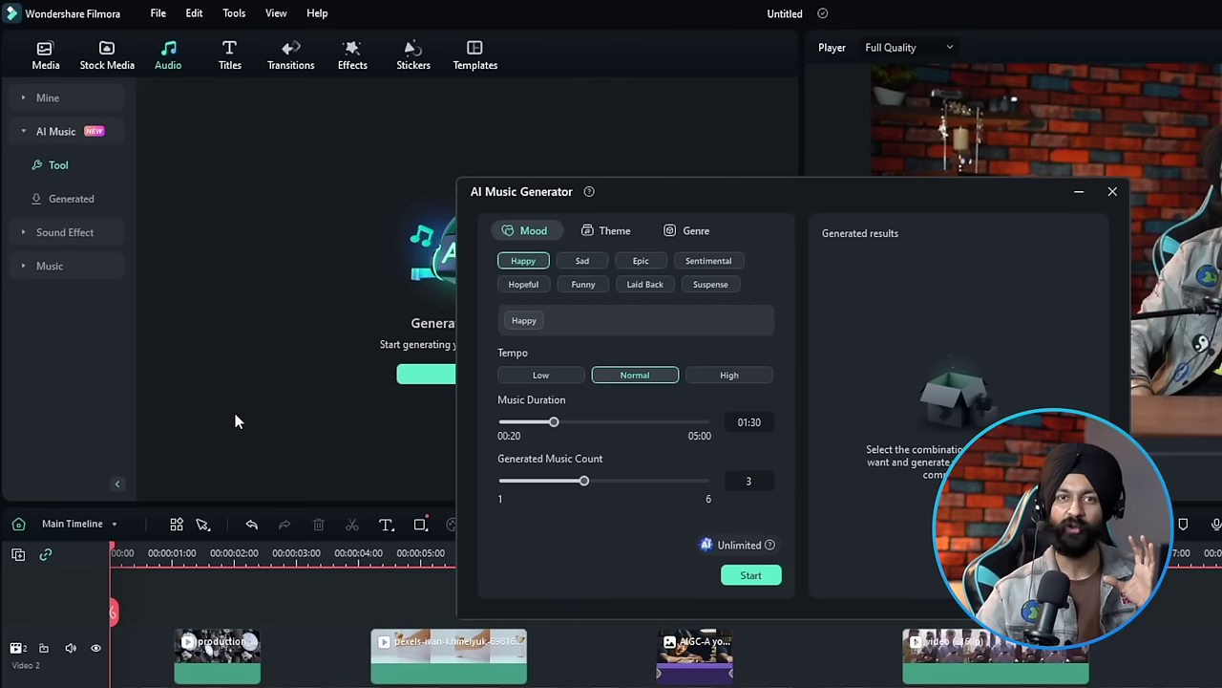
click(715, 267)
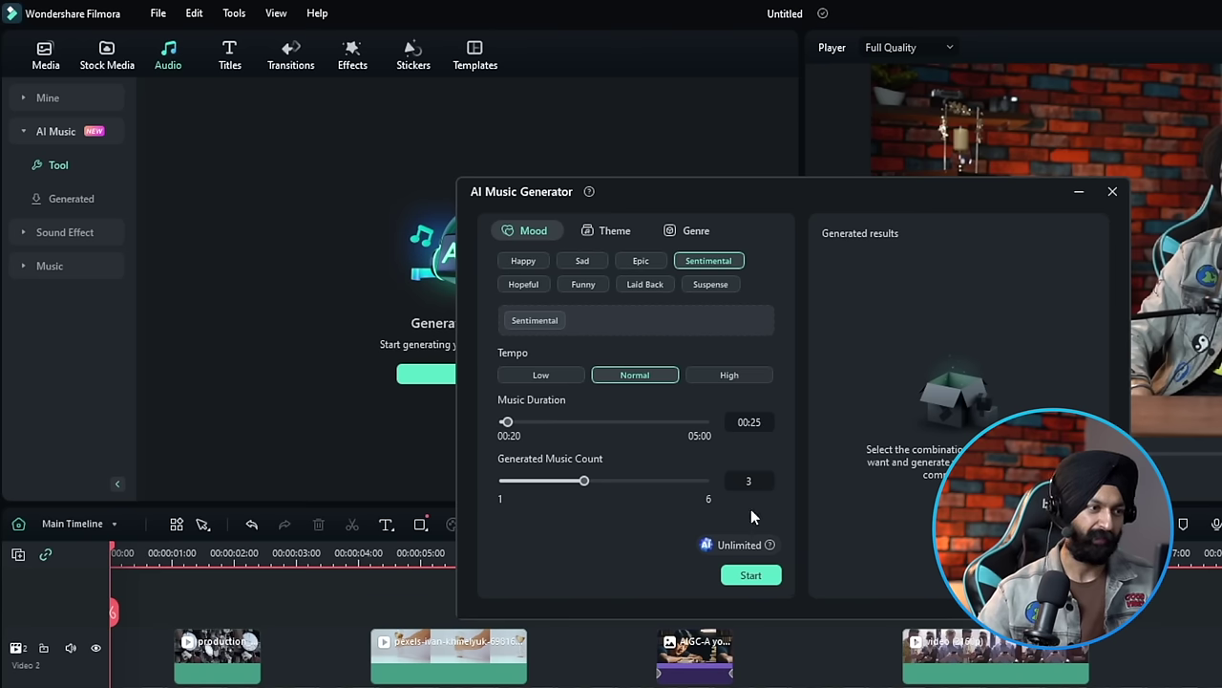
- Add the Cinematic theme, look at the genre choices, and generate three AI music tracks at normal tempo
click(611, 231)
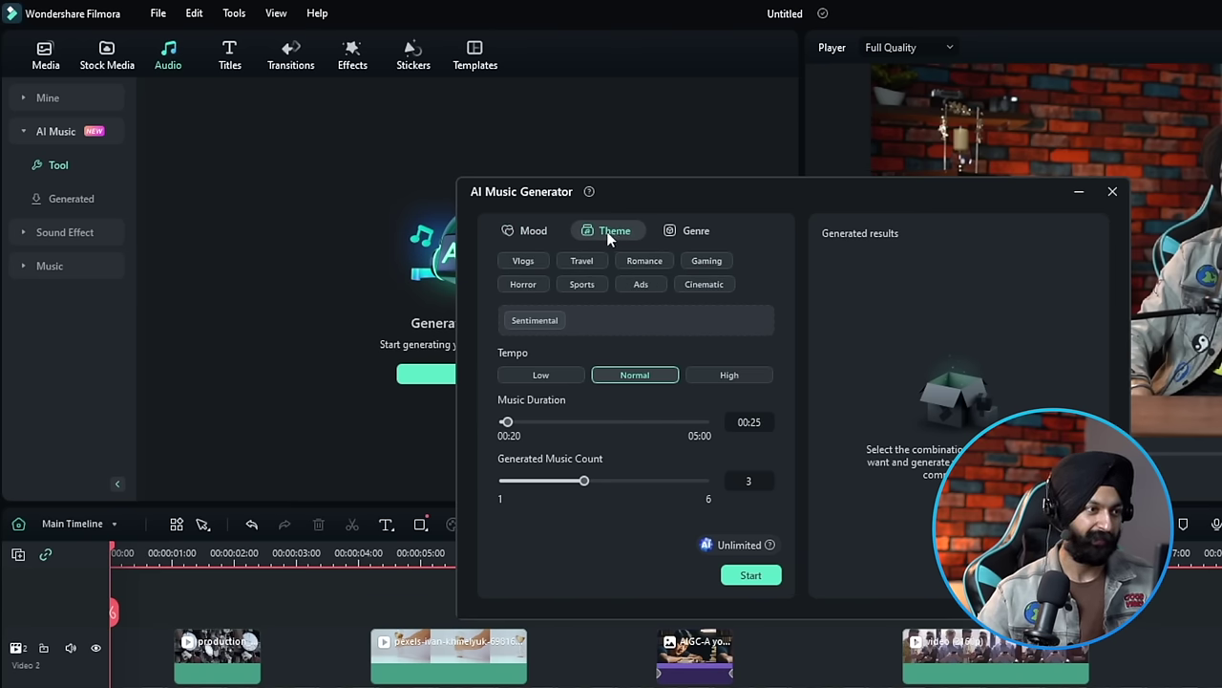
click(702, 285)
click(691, 231)
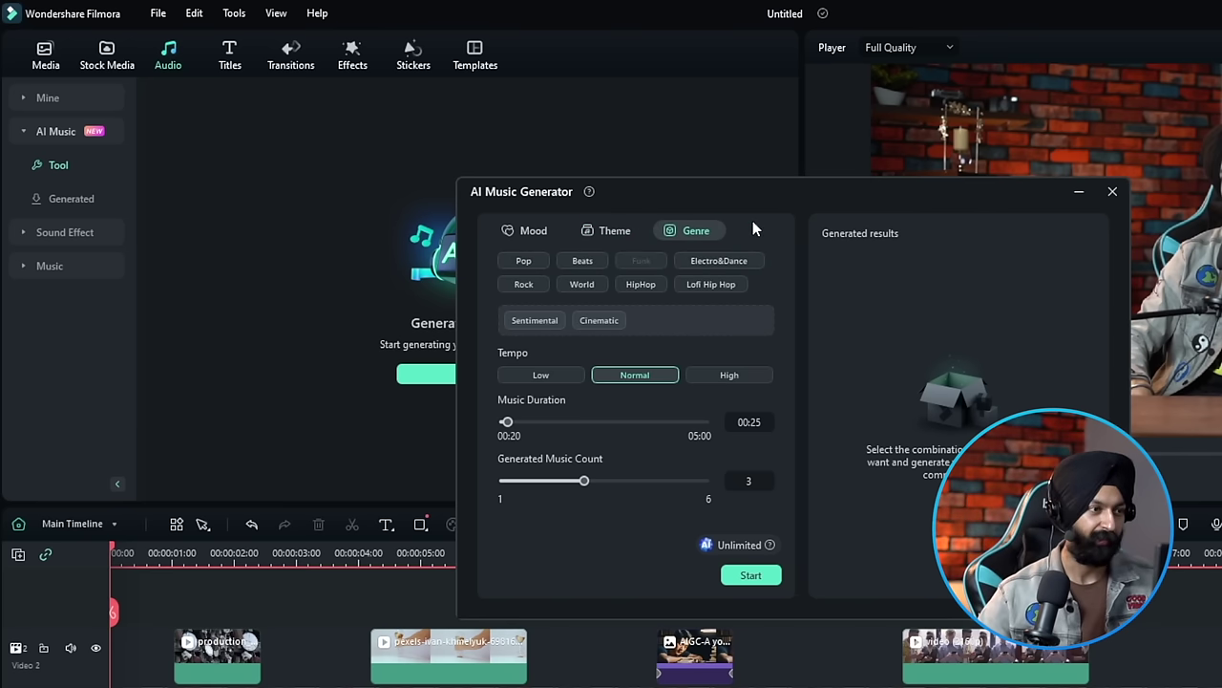
click(614, 231)
click(750, 575)
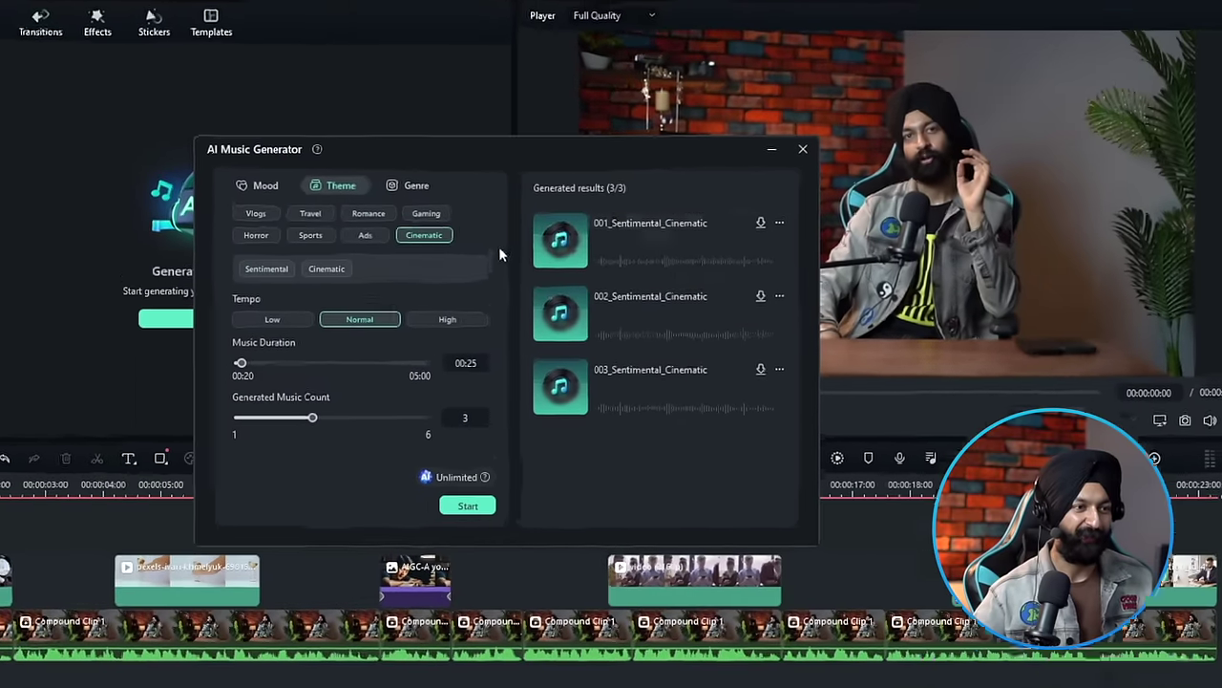
- Preview the generated tracks, add 003_Sentimental_Cinematic to the timeline's audio track, and close the music generator
mouse_move(647, 223)
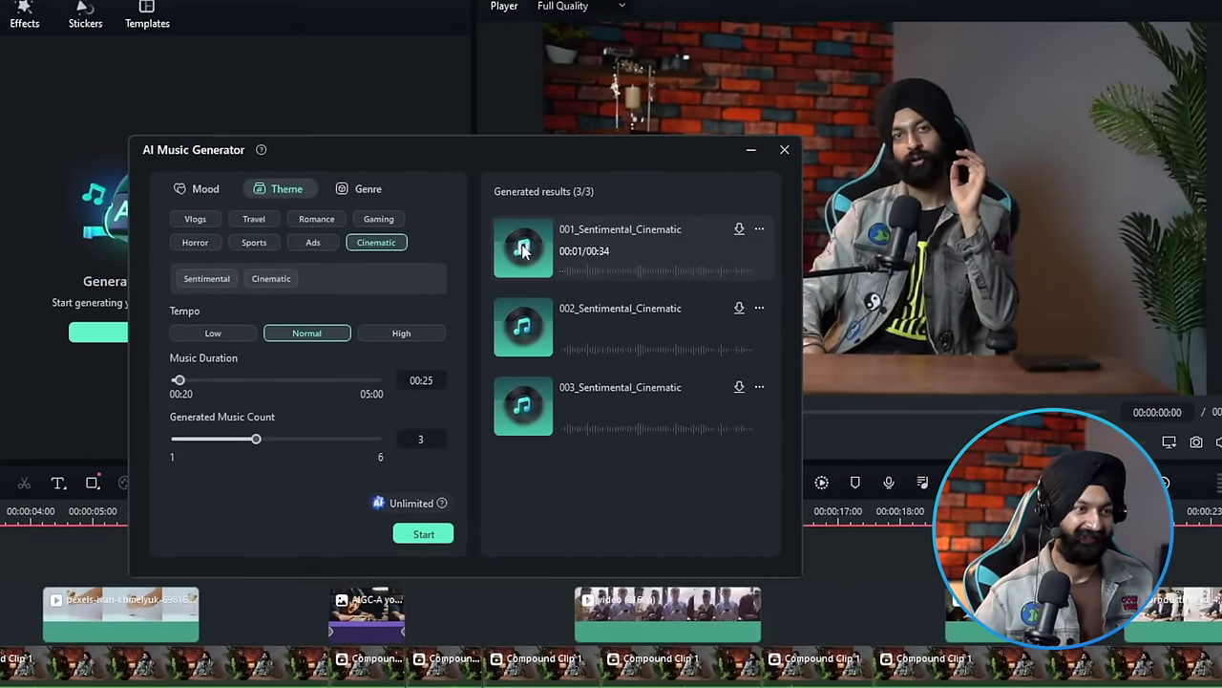
mouse_move(523, 325)
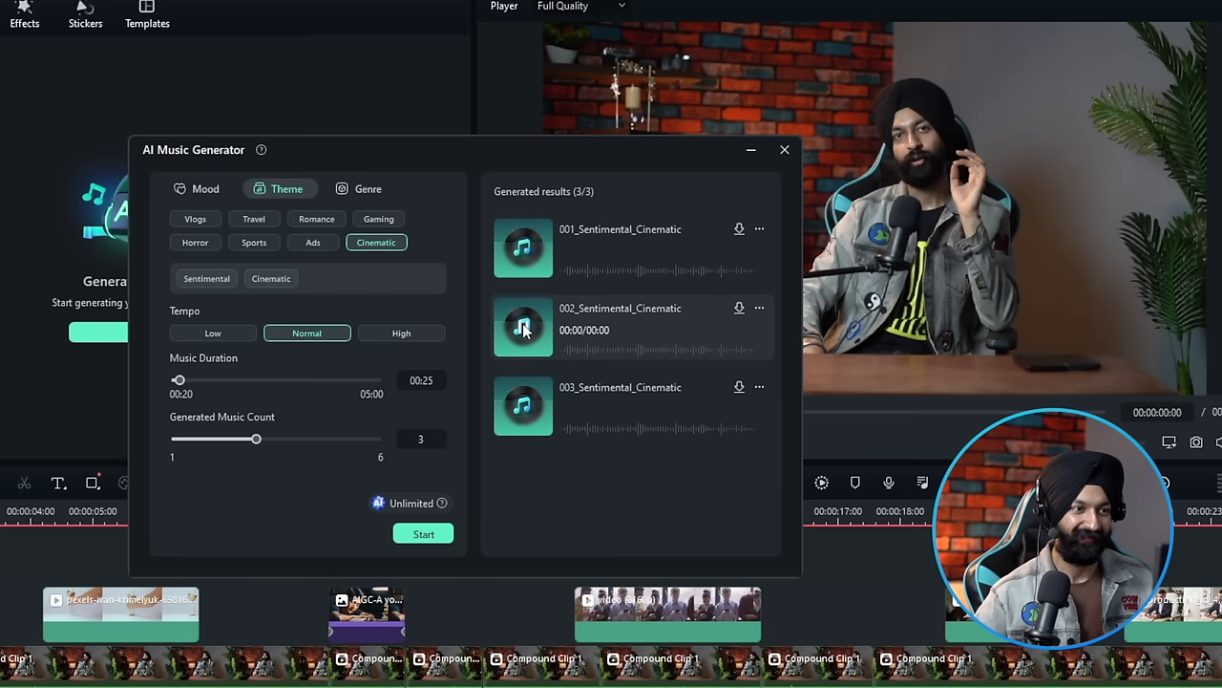
mouse_move(516, 418)
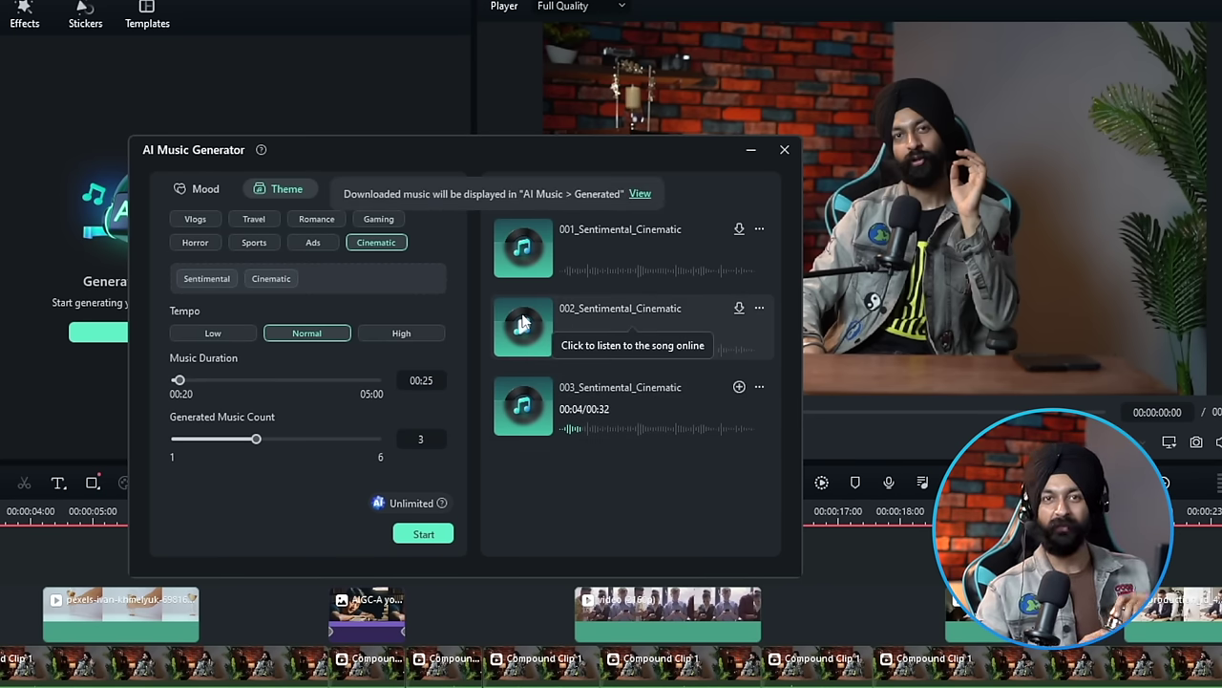
click(740, 387)
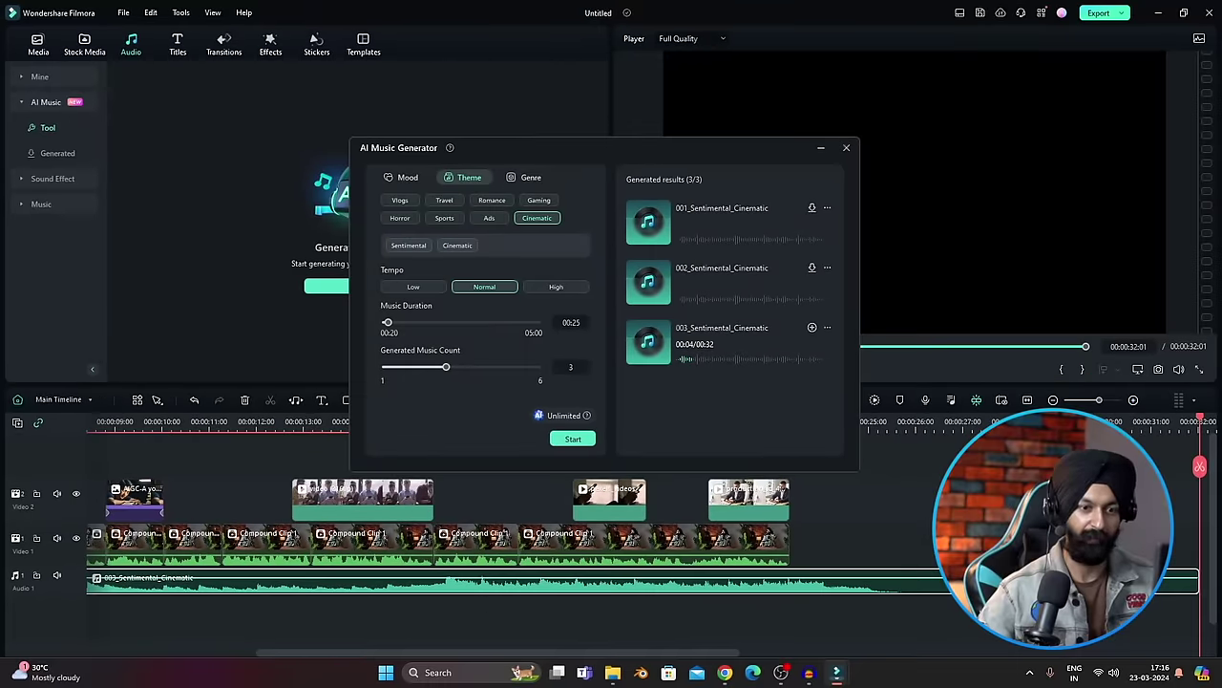
key(Escape)
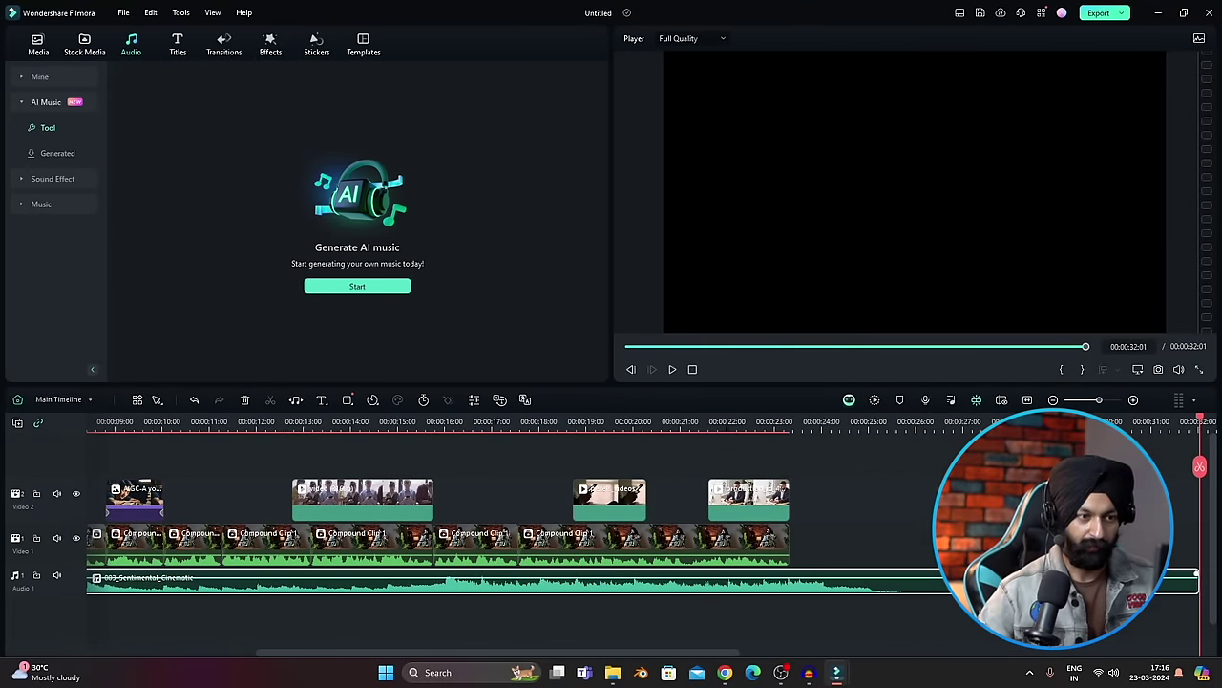
- Trim the background music to end with the video and give it a 0.60 s fade-out
drag(1194, 585, 784, 588)
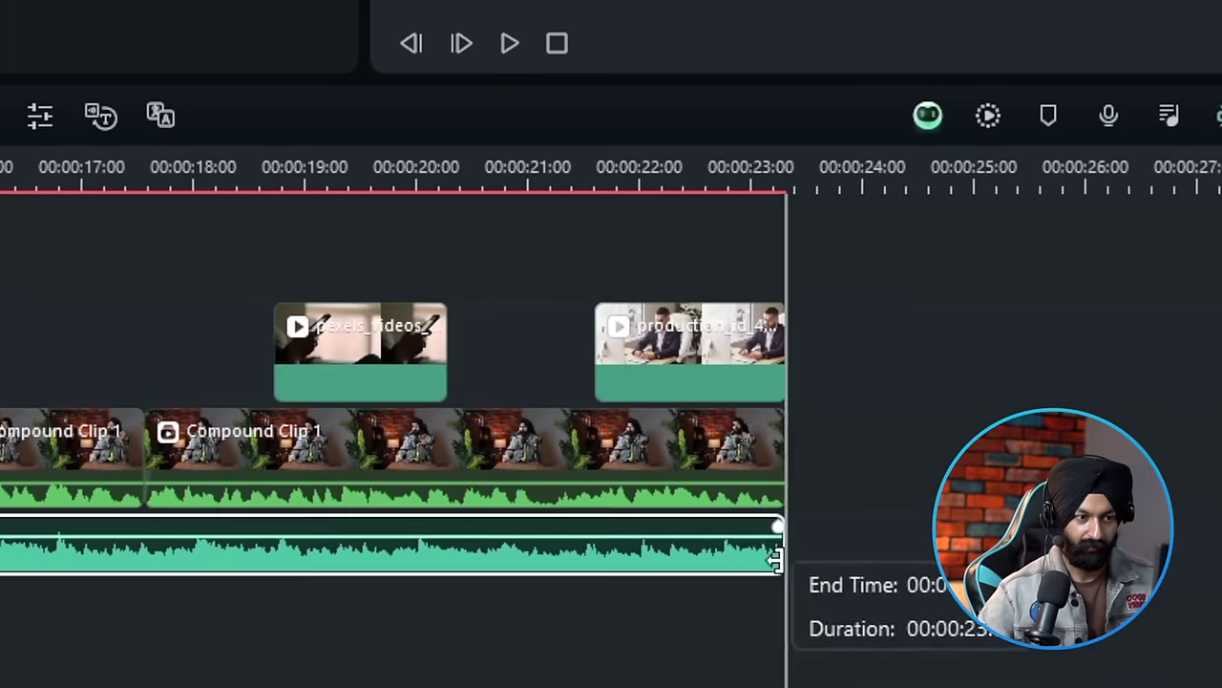
drag(777, 525, 719, 527)
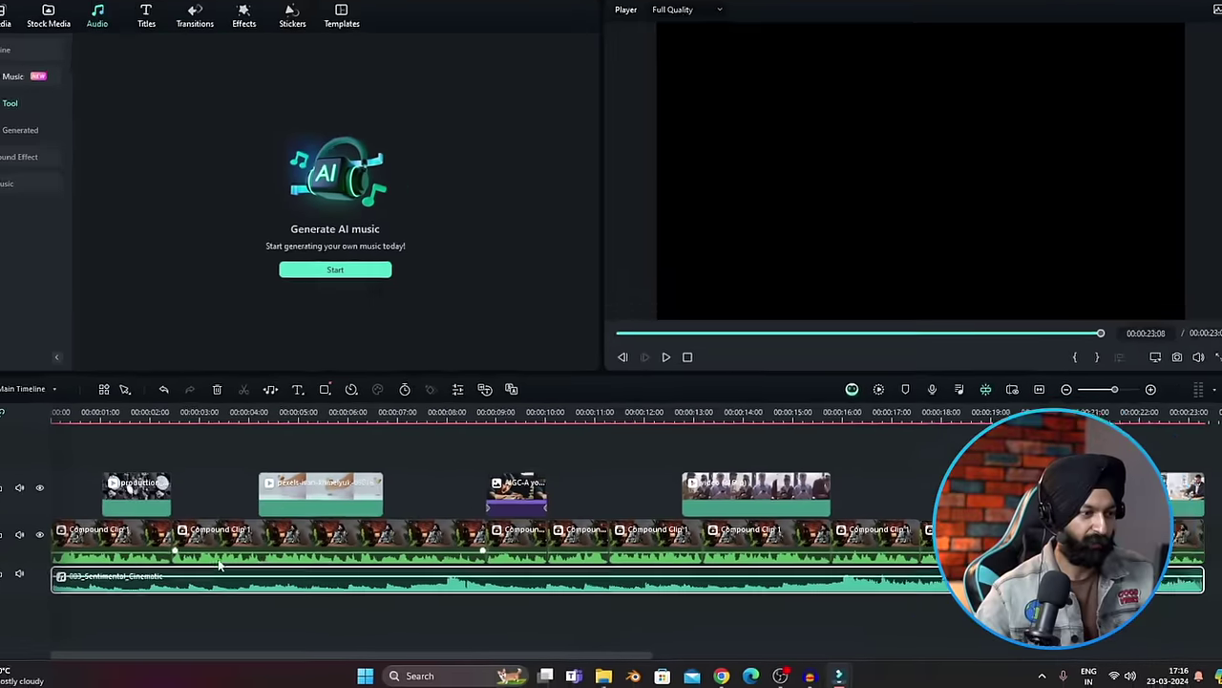
- Lower the volume of the 003_Sentimental_Cinematic music clip so that it sits beneath the voice
double_click(179, 591)
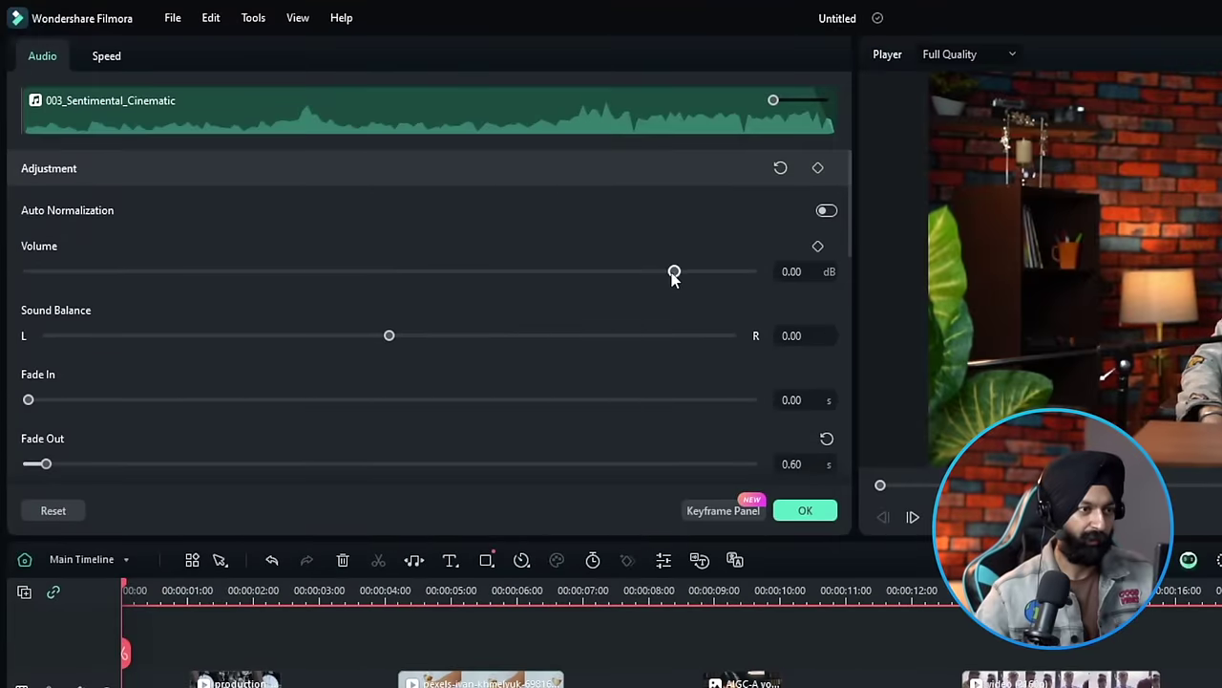
drag(482, 194, 394, 202)
drag(610, 278, 668, 280)
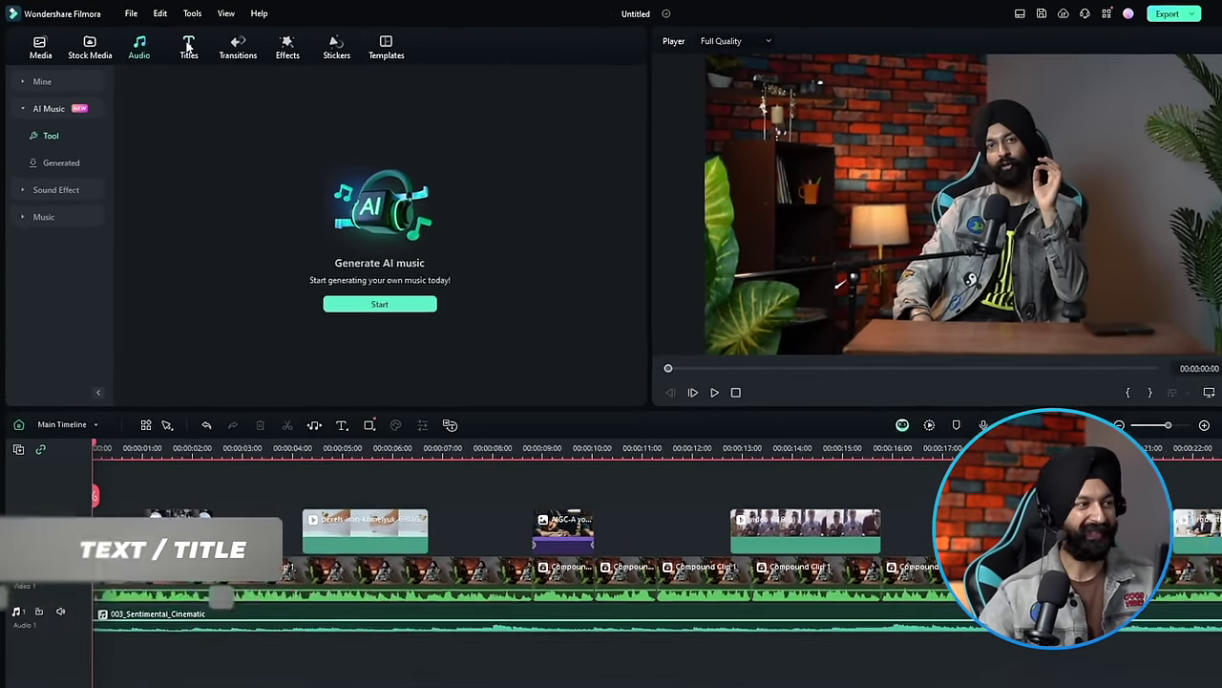
- Look through the title library's Plain Text, 3D Titles, Lower Thirds, VFX Text and Trending categories
click(178, 45)
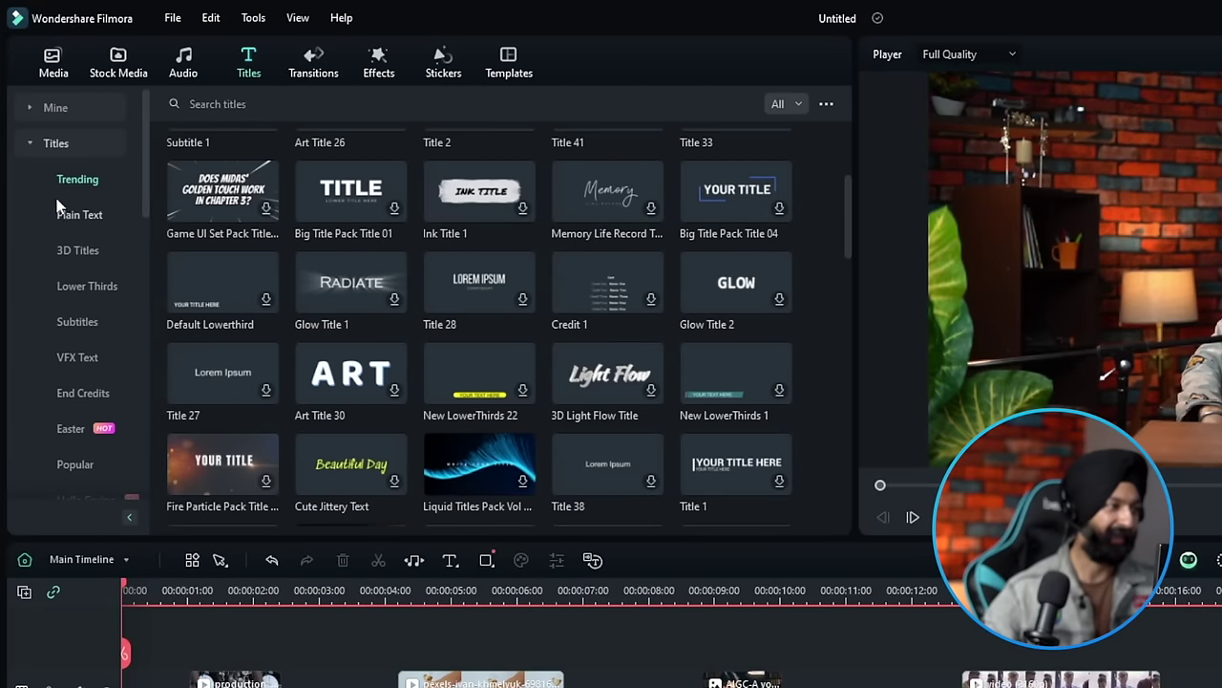
click(78, 215)
click(79, 250)
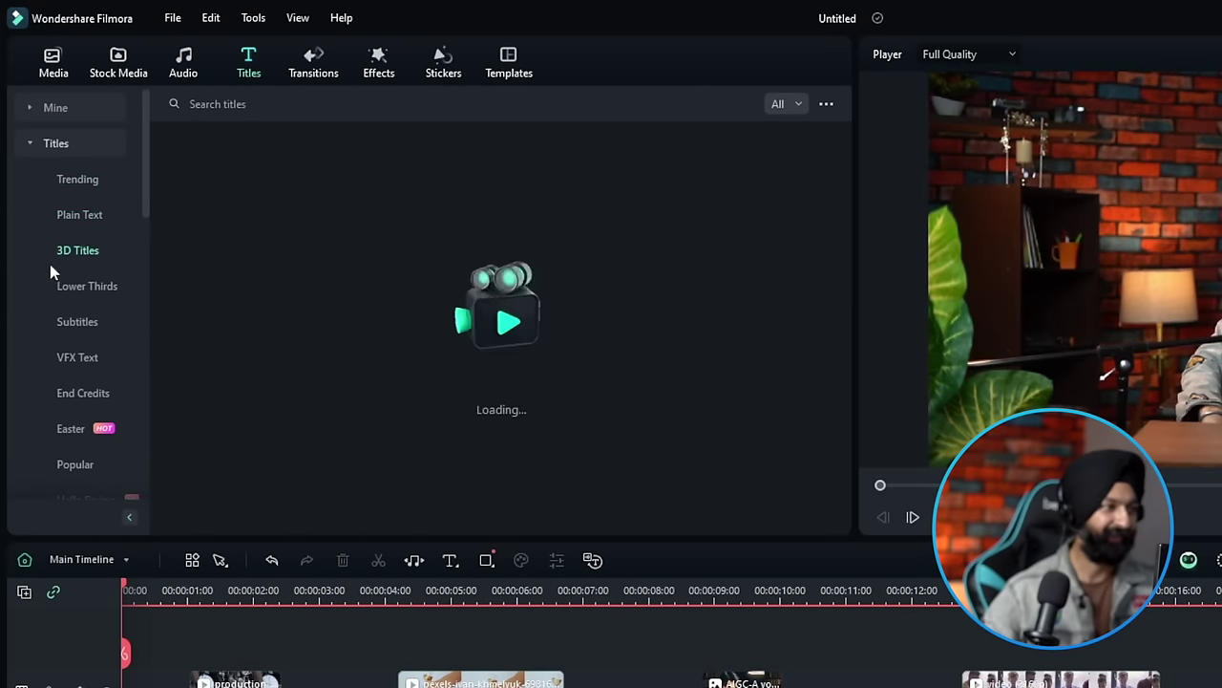
click(81, 286)
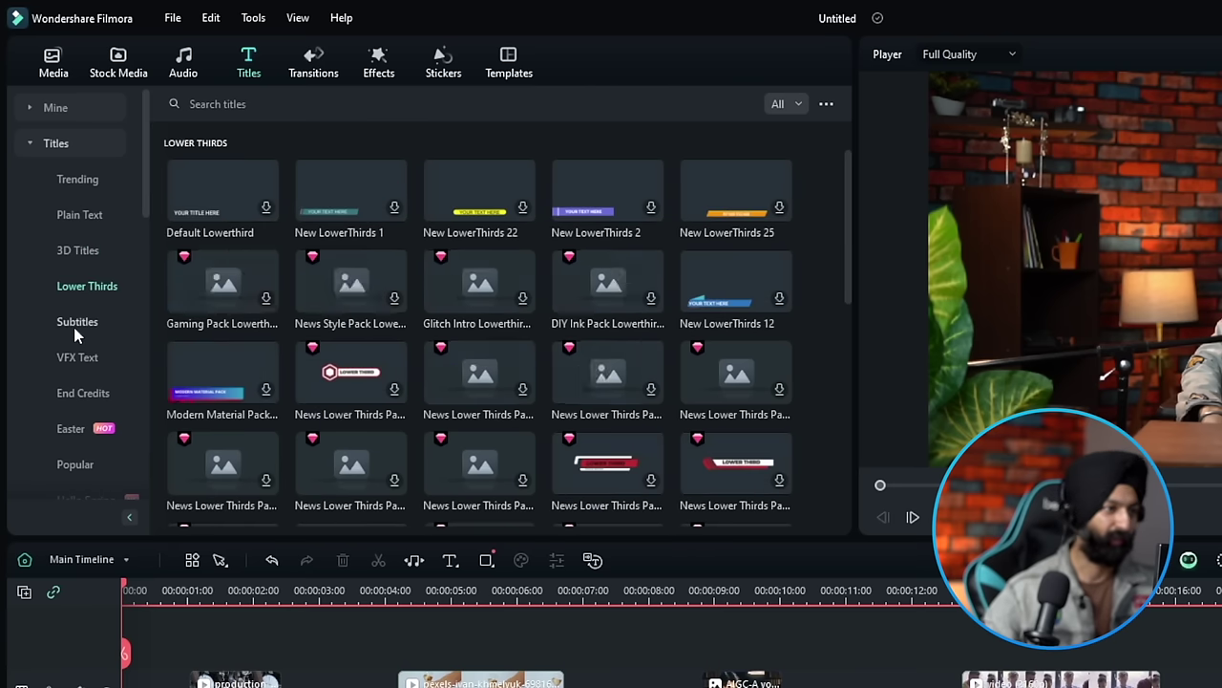
click(77, 370)
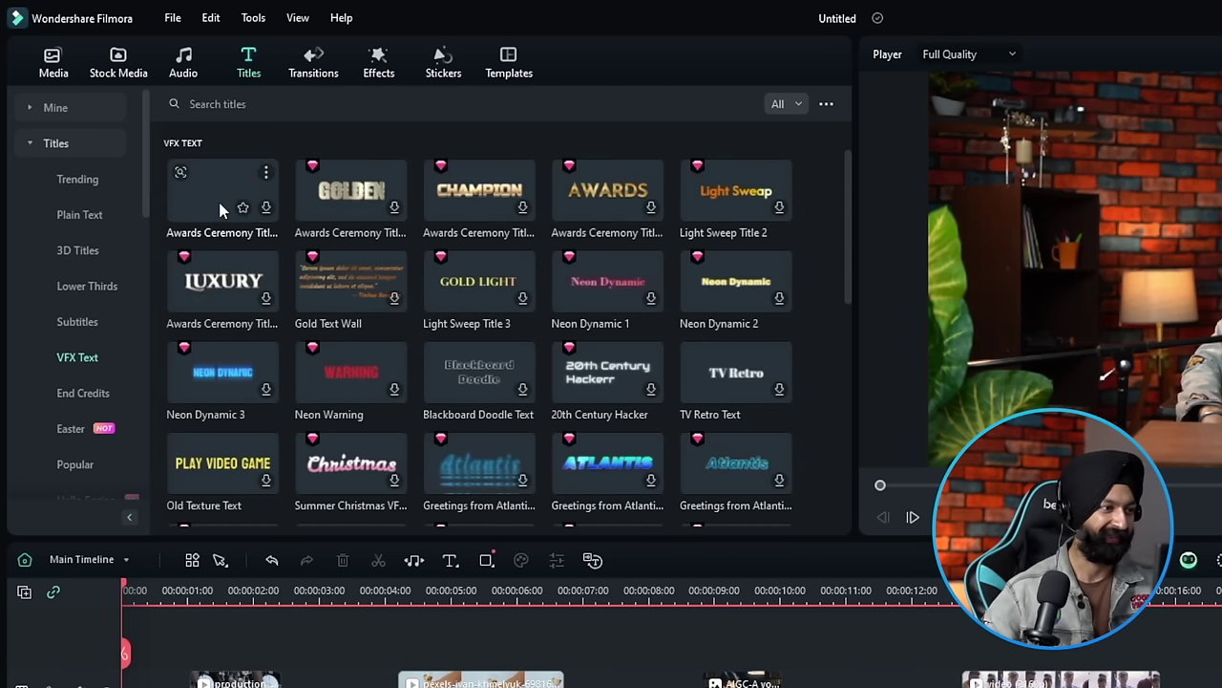
scroll(82, 382, down, 5)
click(80, 430)
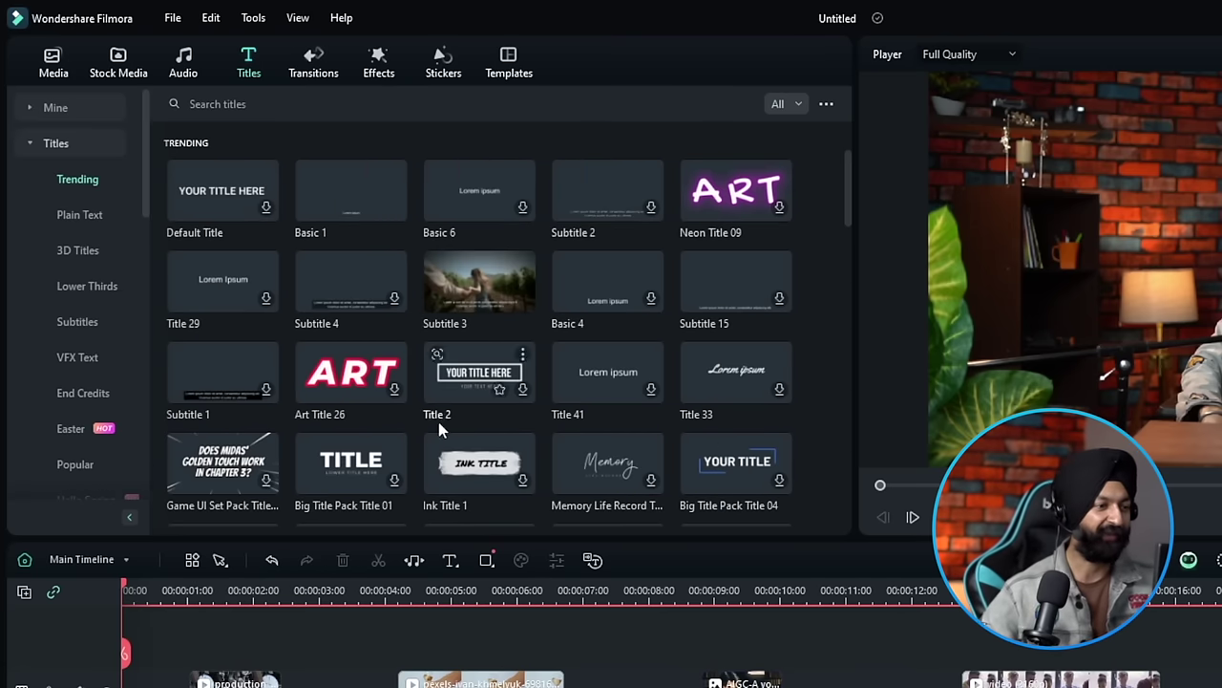
- Place the Ink Title 1 title on a new track above the b-roll at the video's start and preview it
mouse_move(480, 468)
mouse_down()
mouse_move(377, 508)
mouse_move(131, 648)
mouse_up()
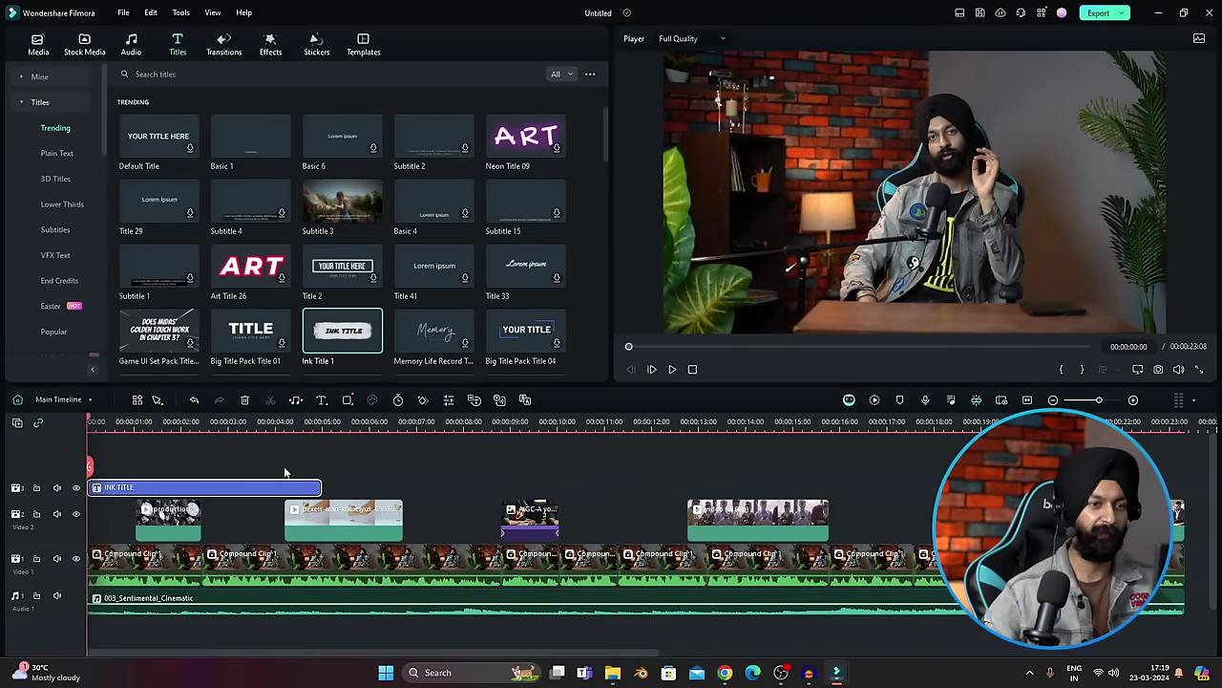
key(space)
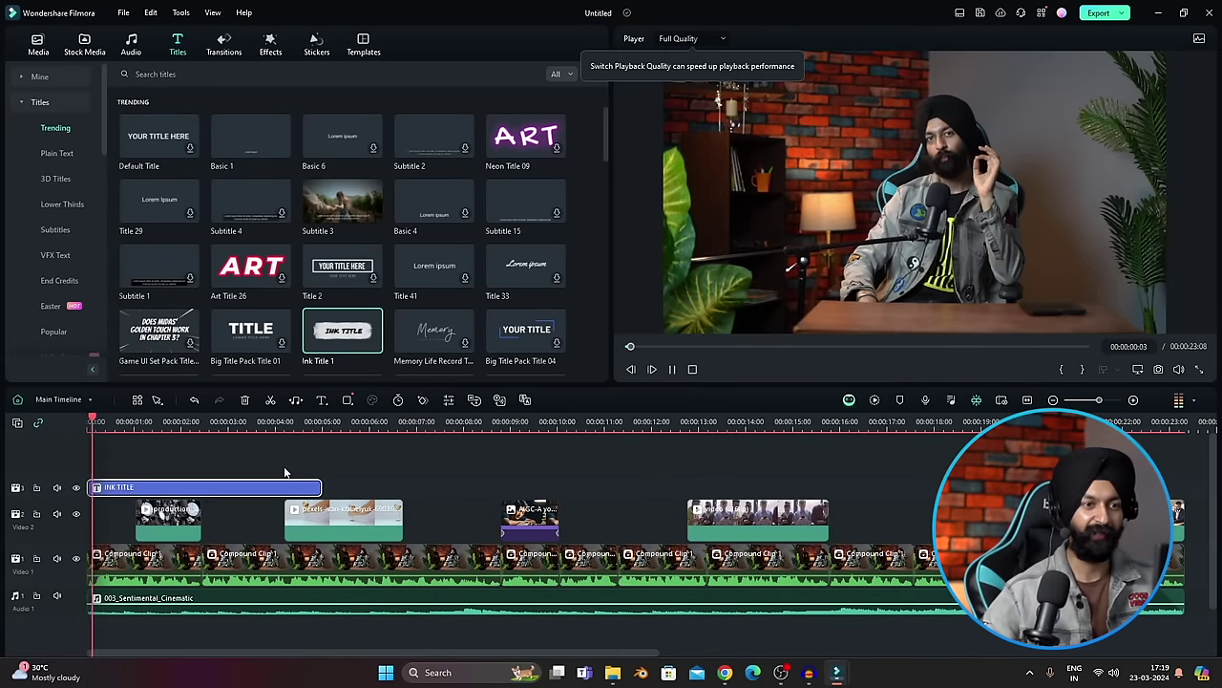
key(space)
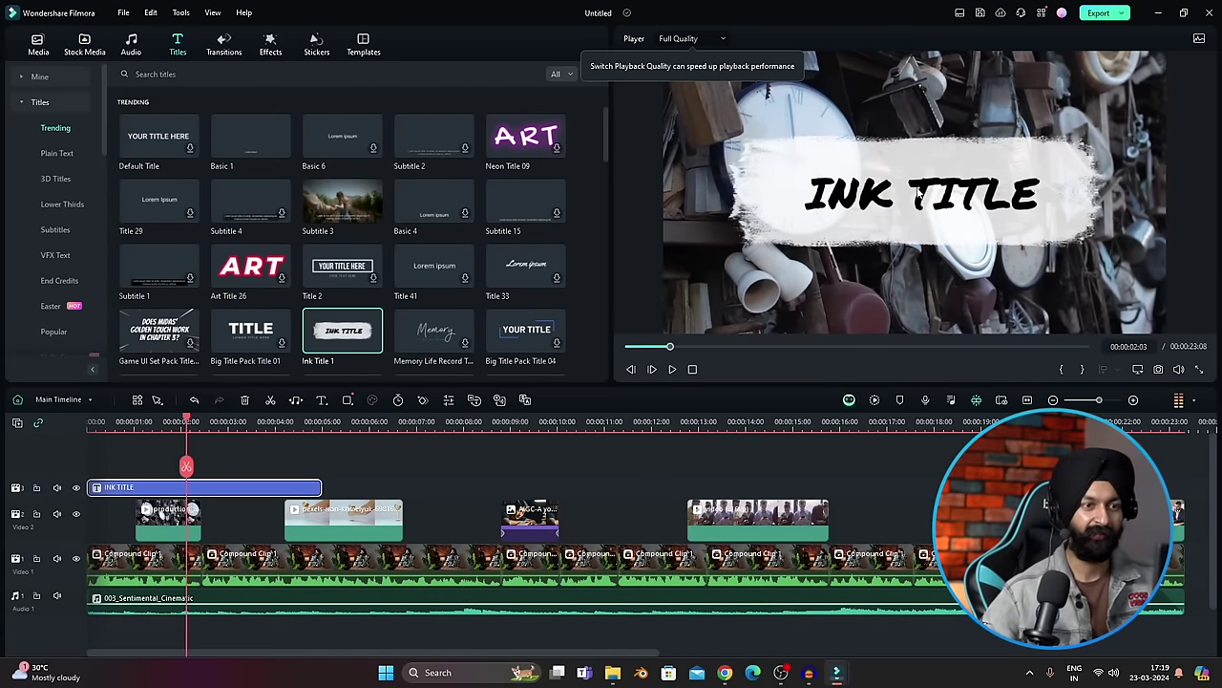
- Change the ink title's text to Talk Show and set its font to Poppins Black
double_click(237, 493)
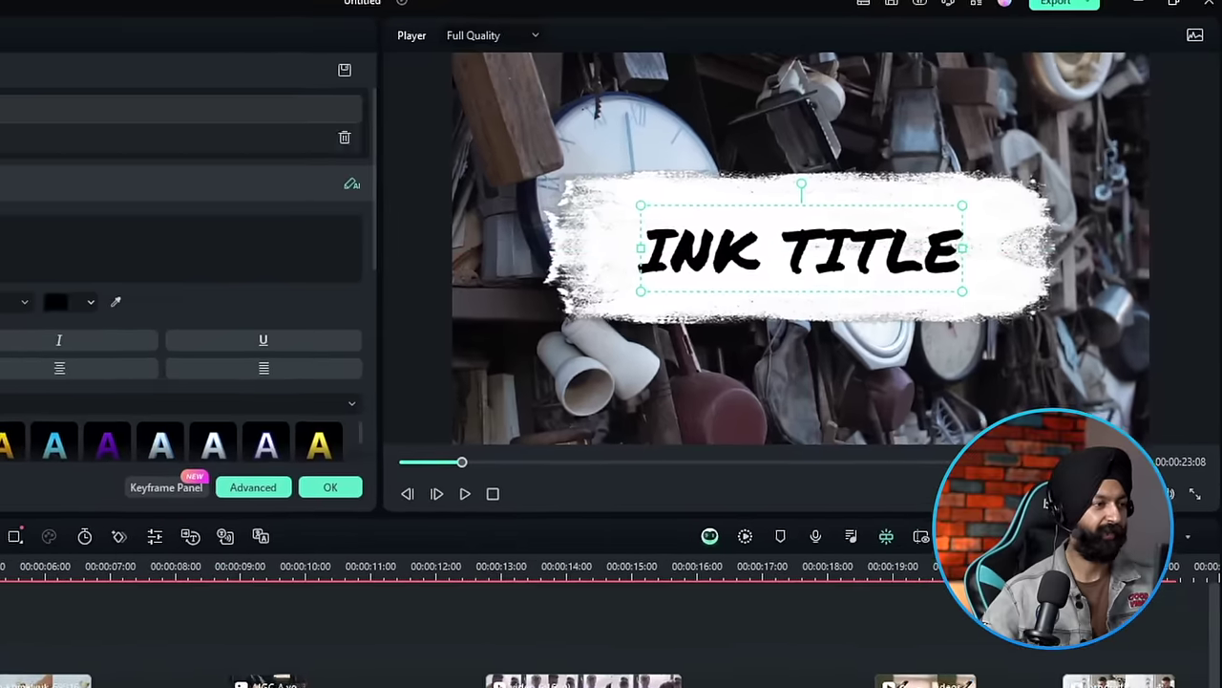
double_click(739, 249)
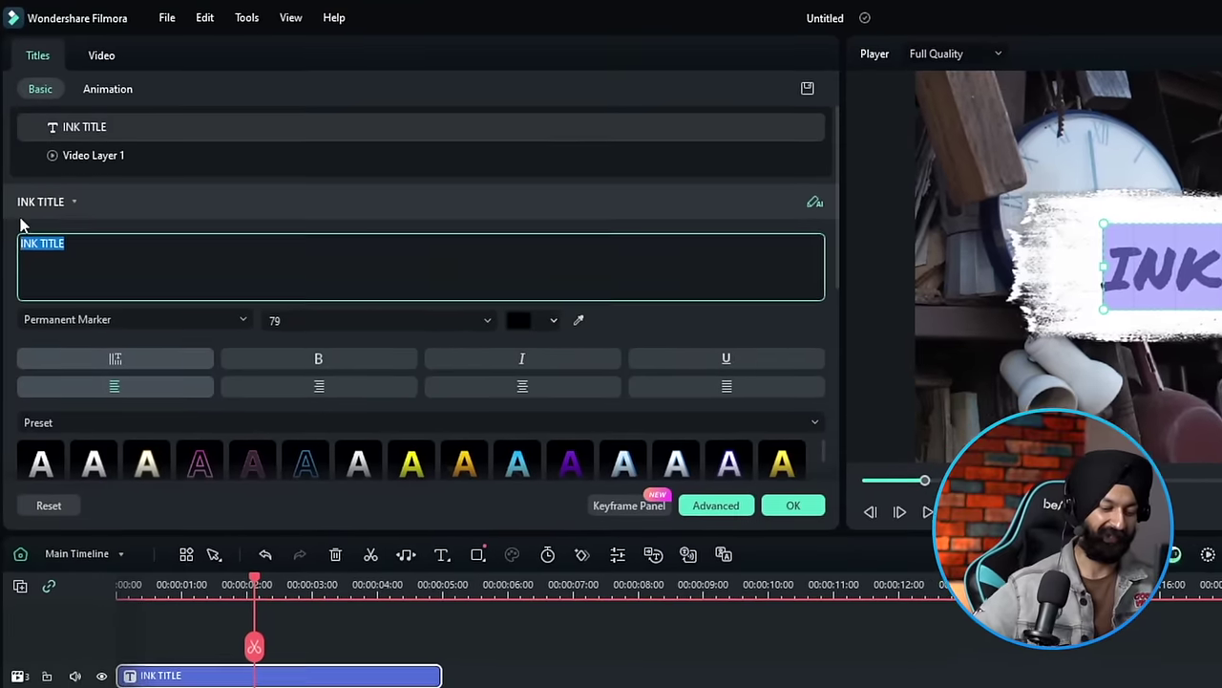
text(Talk Show)
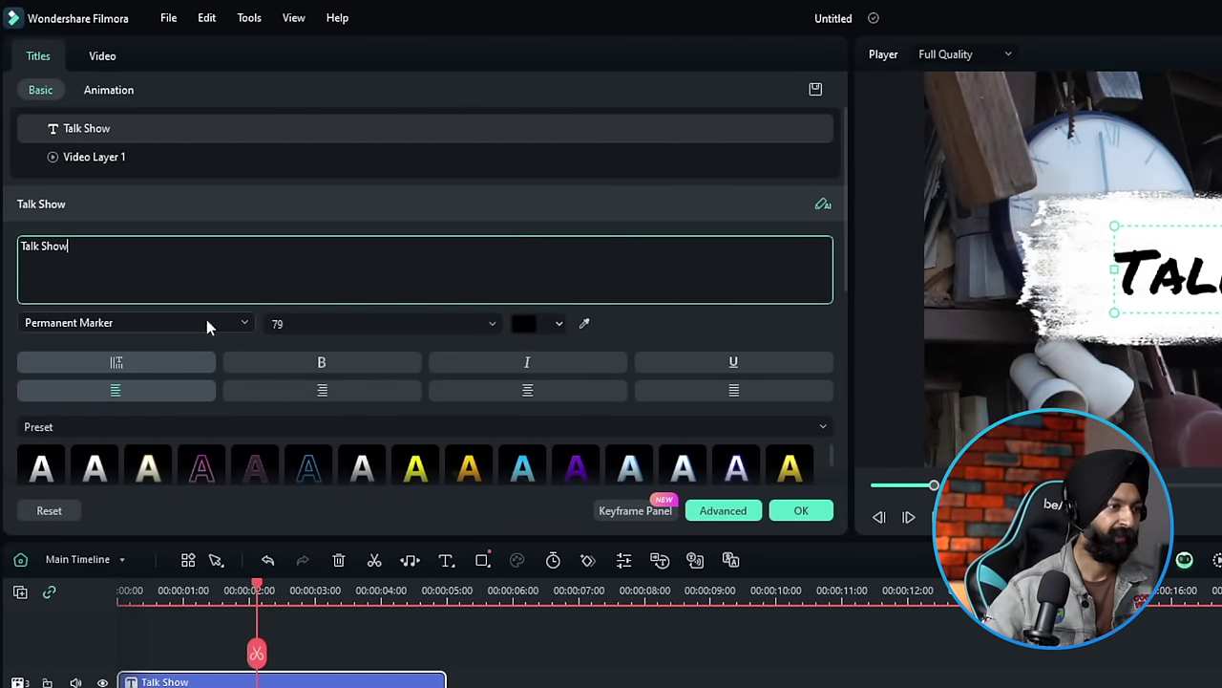
click(133, 322)
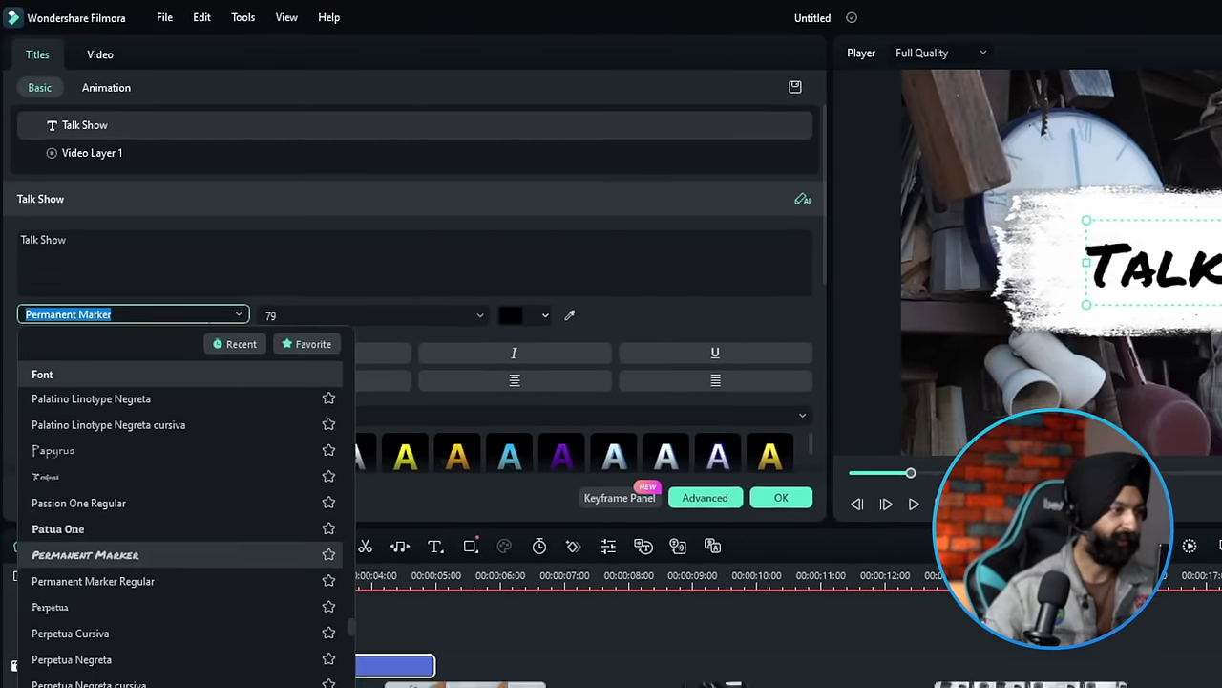
scroll(134, 595, down, 5)
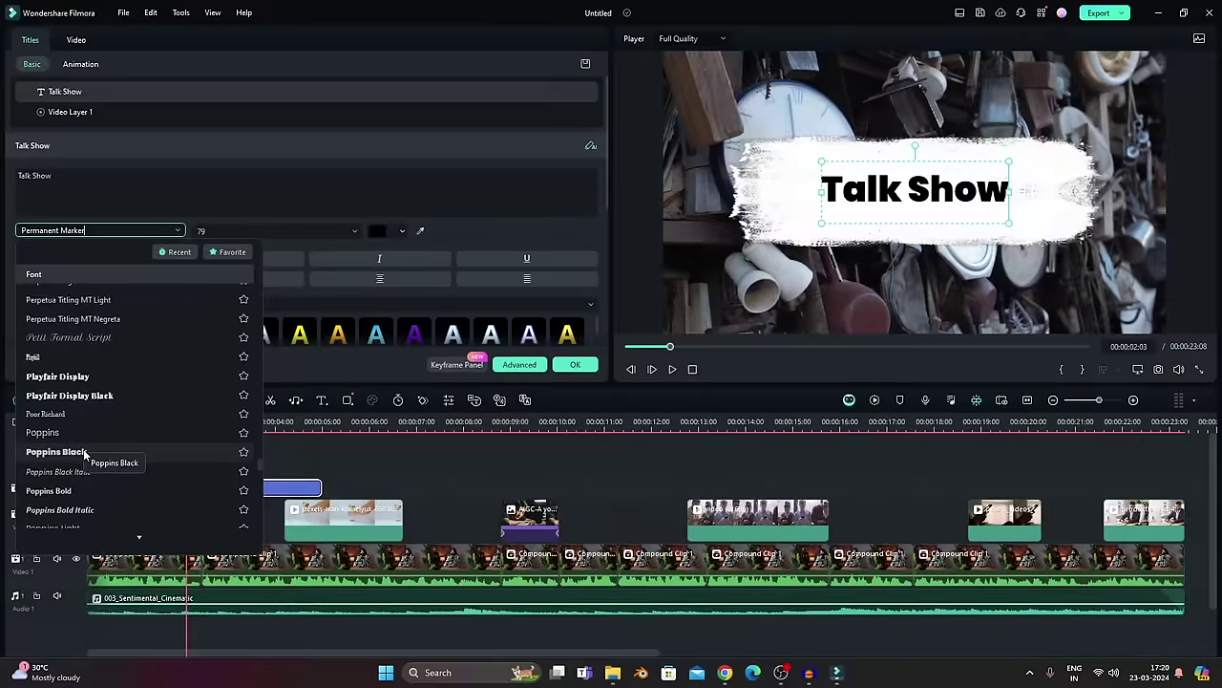
click(119, 609)
- Shrink the title's brush background to about 33% and place it with the scaled-down text in the frame's lower-left corner, then preview it
click(1006, 308)
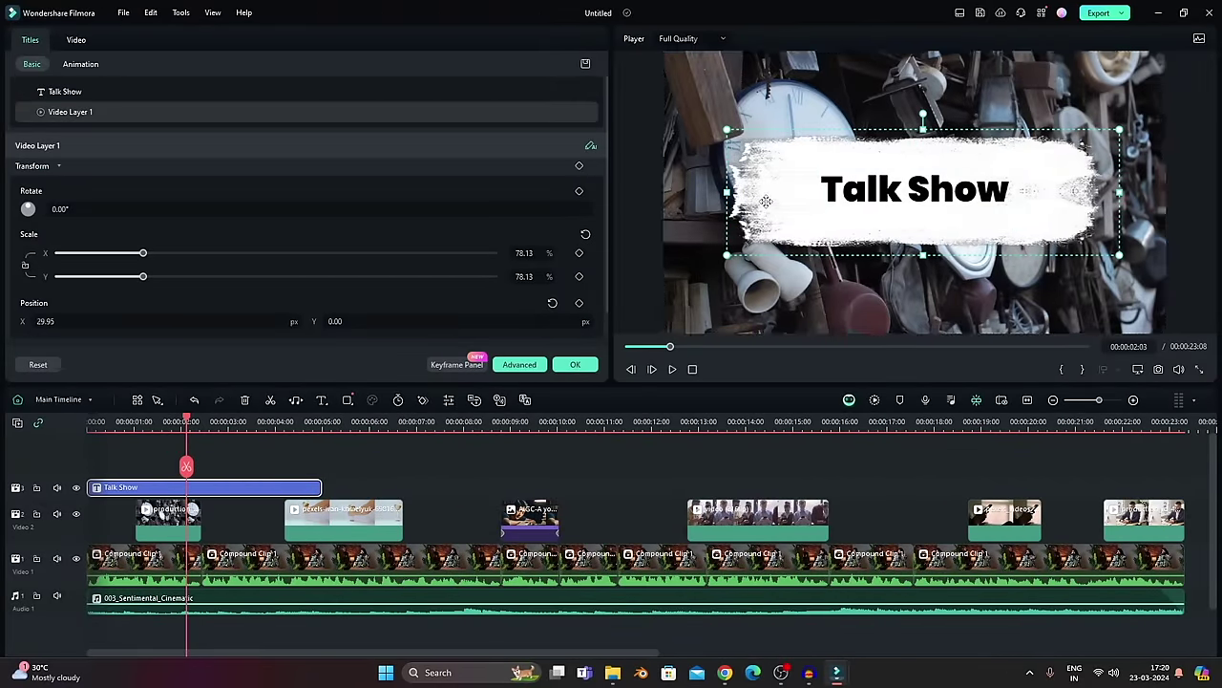
drag(726, 255, 764, 242)
mouse_move(973, 199)
mouse_down()
mouse_move(905, 279)
mouse_move(948, 246)
mouse_move(818, 274)
mouse_move(813, 296)
mouse_up()
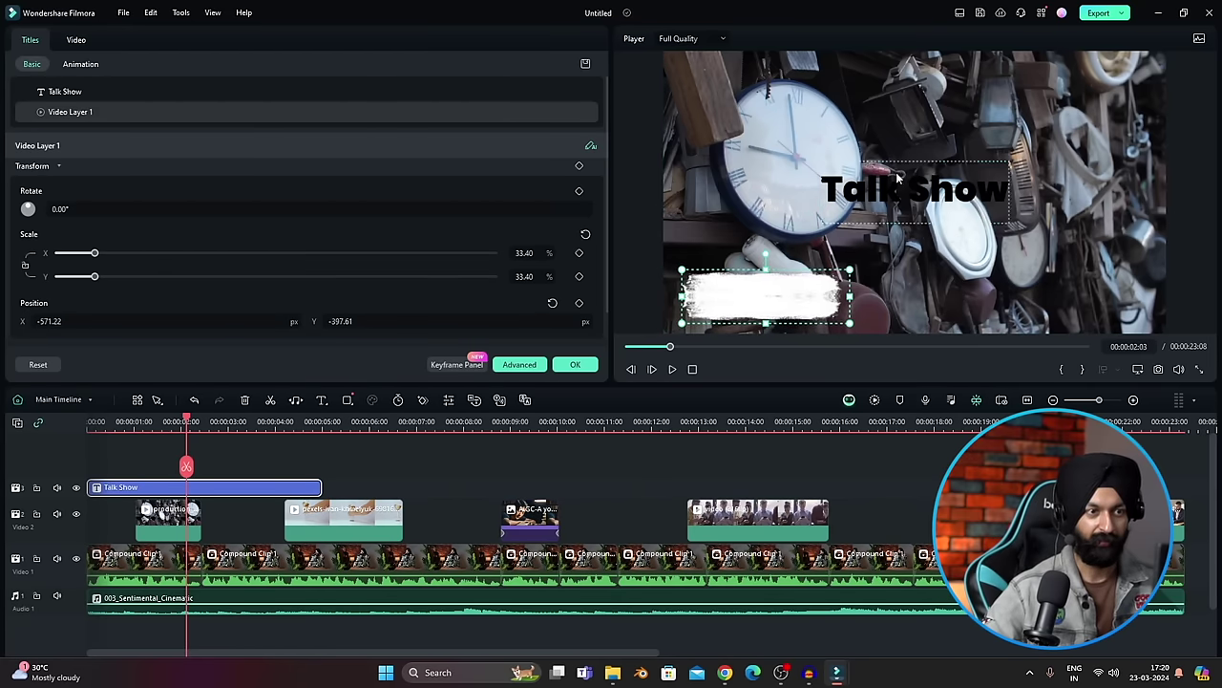
click(898, 176)
mouse_move(1008, 222)
mouse_down()
mouse_move(939, 194)
mouse_move(807, 307)
mouse_move(786, 302)
mouse_up()
drag(628, 376, 561, 368)
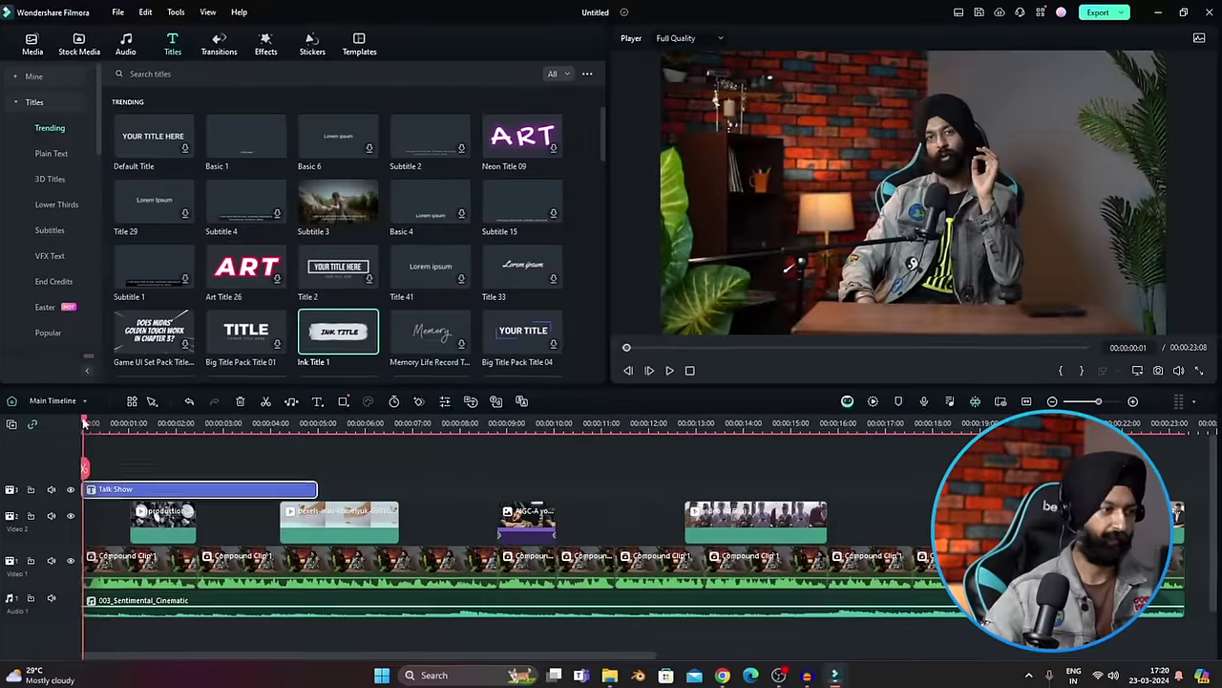
key(space)
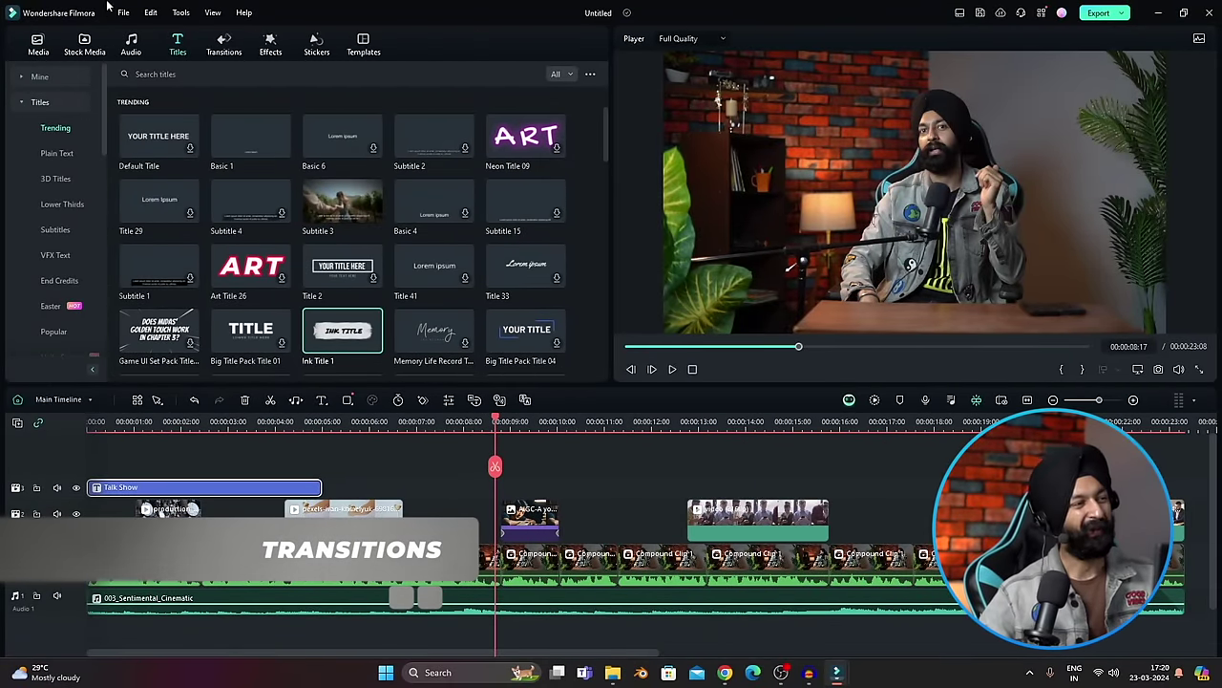
- Apply the Flash transition at the start of the first b-roll clip and shorten it to about 18 frames
click(224, 45)
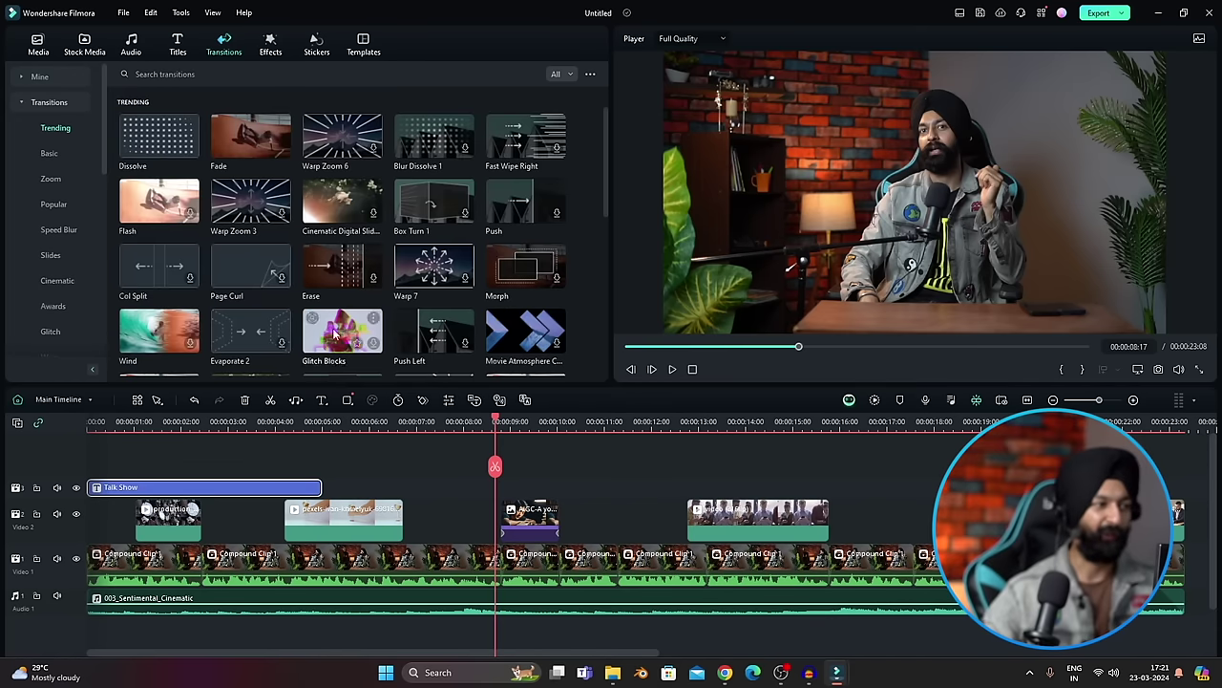
scroll(334, 332, down, 5)
scroll(315, 325, up, 5)
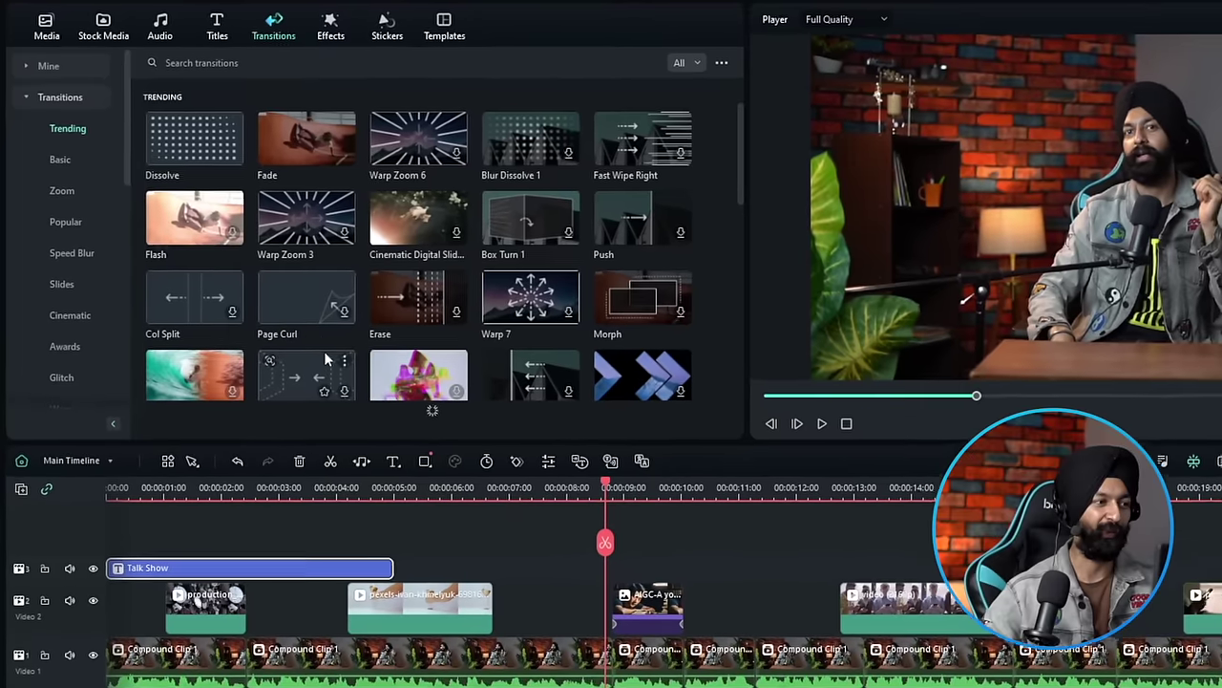
click(426, 614)
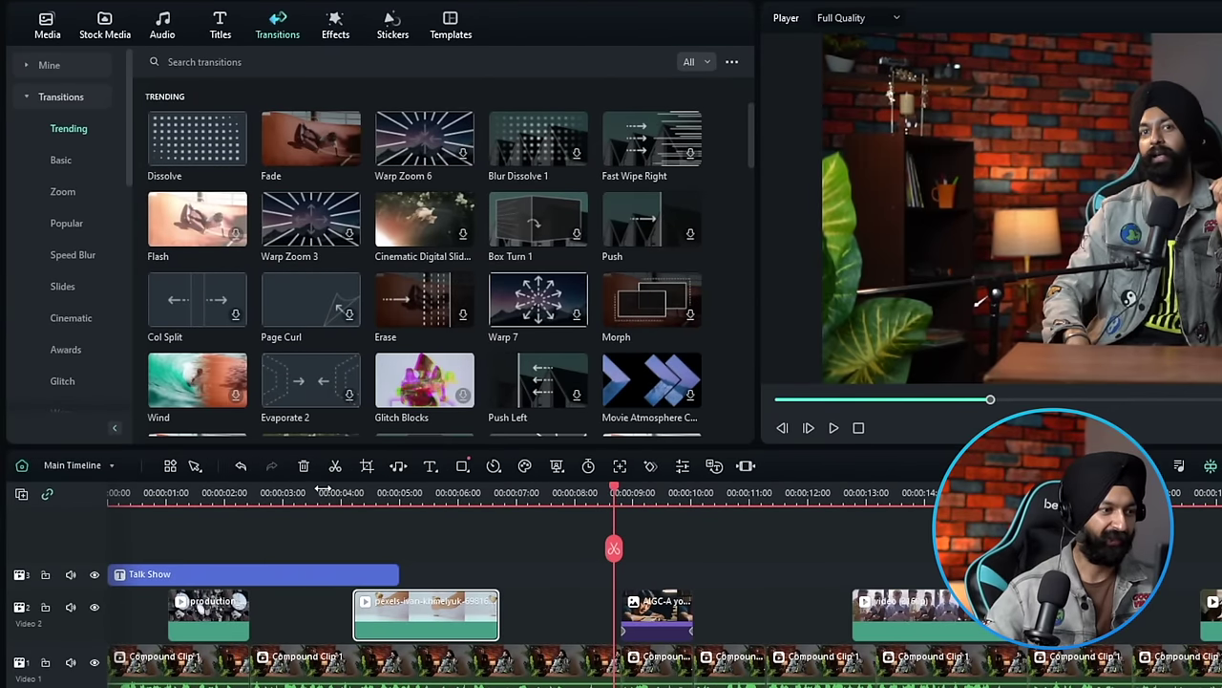
click(323, 491)
click(194, 492)
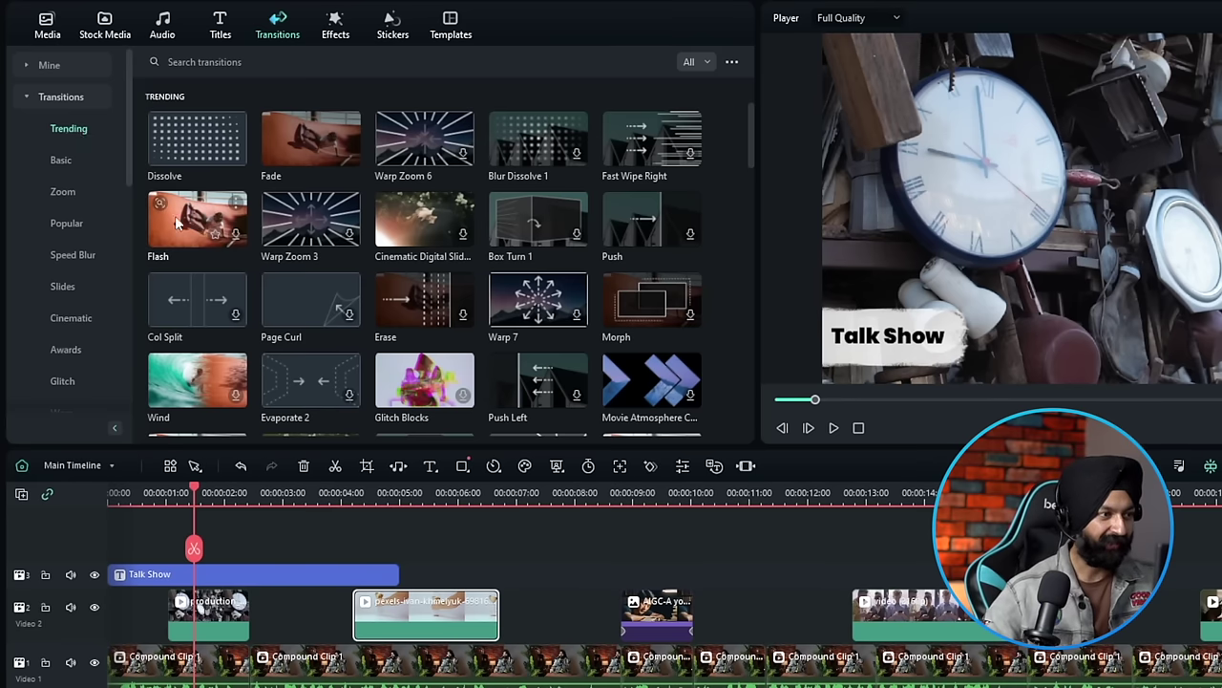
drag(191, 229, 210, 624)
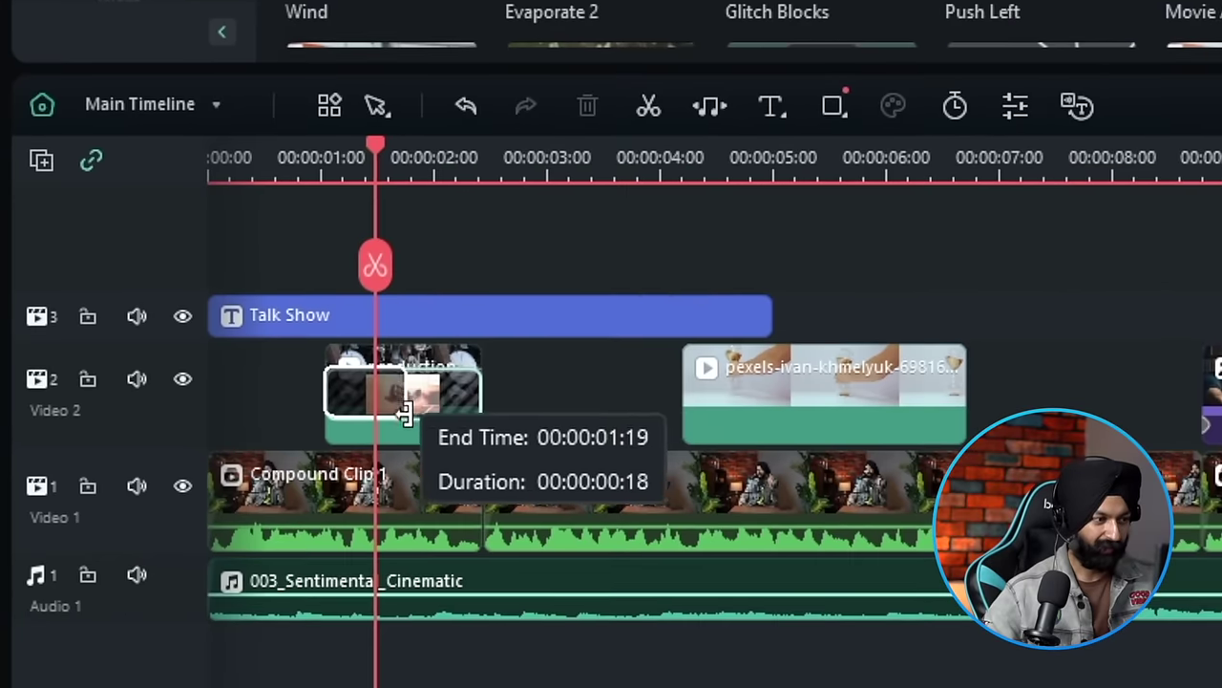
mouse_move(405, 412)
mouse_down()
mouse_move(377, 419)
mouse_move(411, 417)
mouse_up()
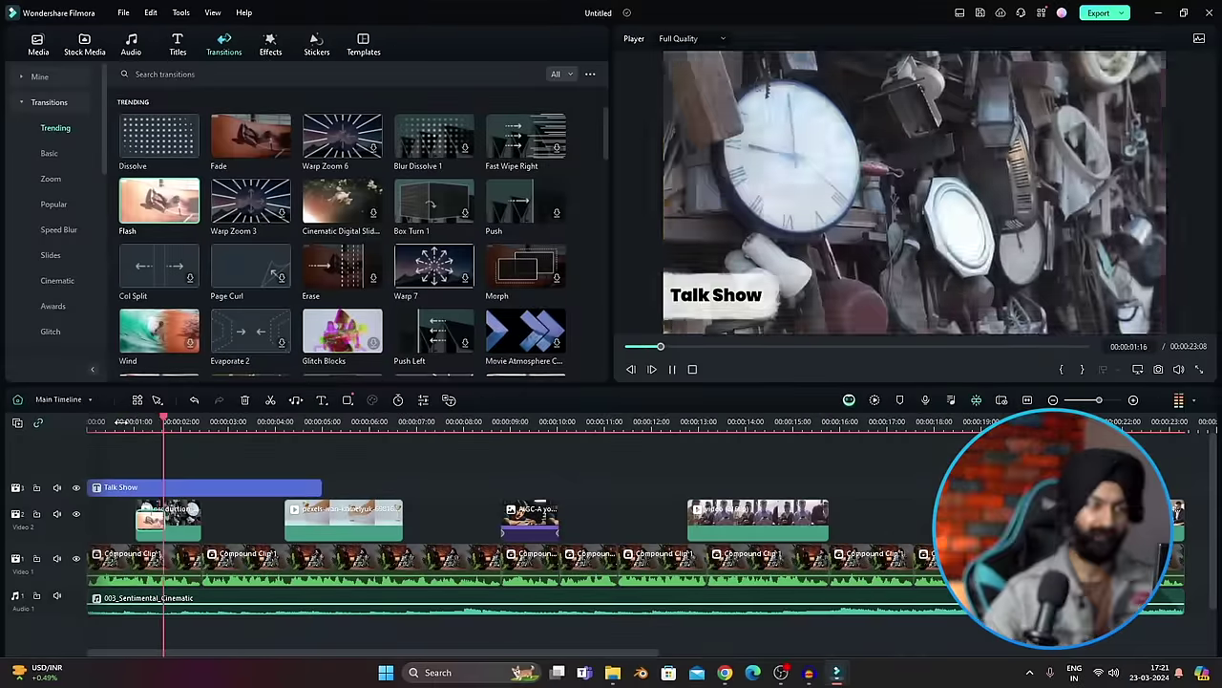
- Add the Cinematic Digital Slide transition to the start of the b-roll clip of people using phones
click(705, 421)
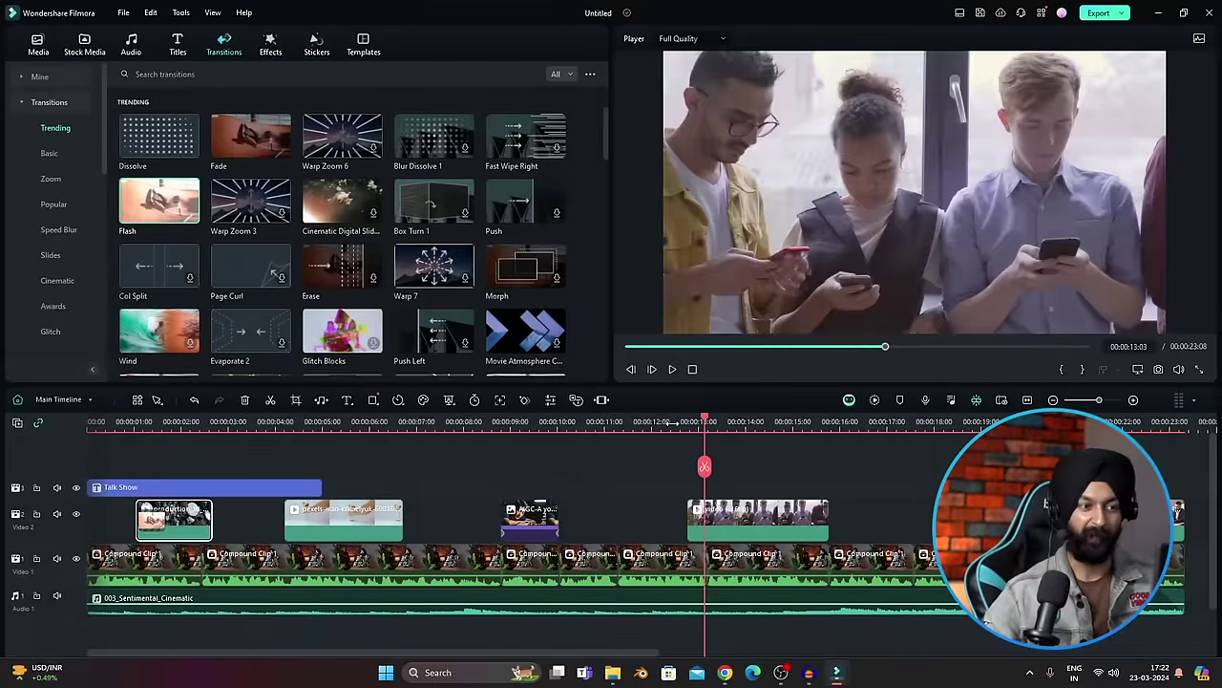
click(663, 423)
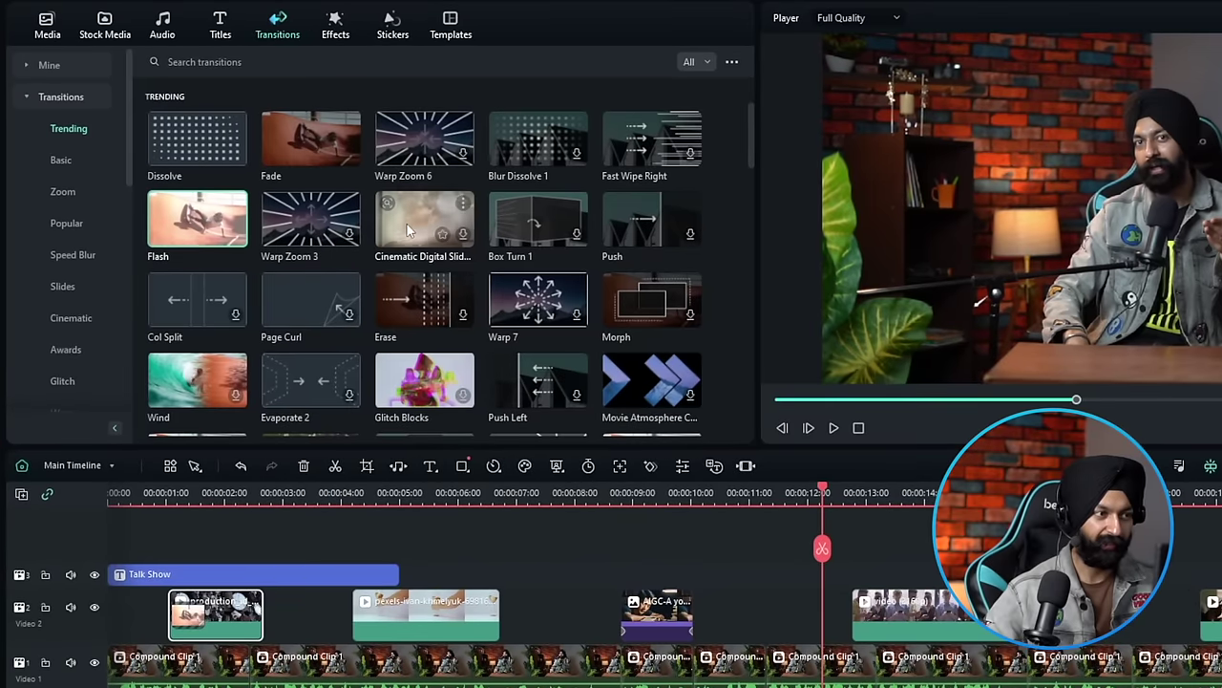
drag(407, 230, 857, 631)
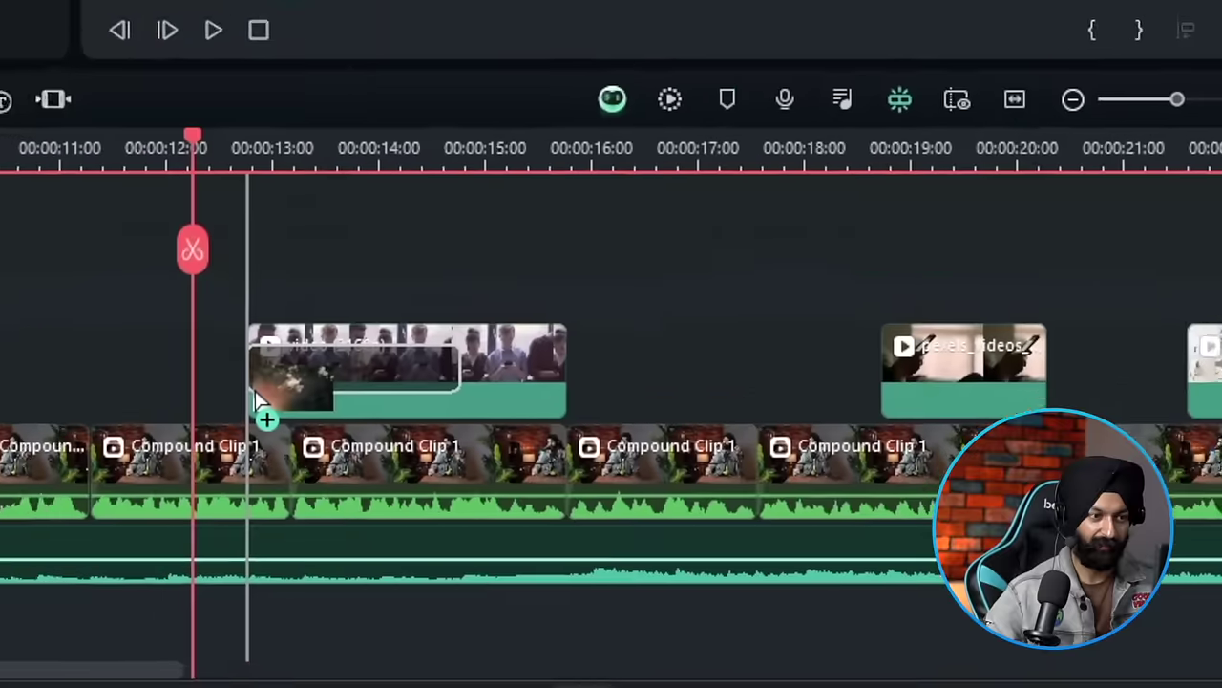
- Shorten the Cinematic Digital Slide transition at the start of the clip of people using phones and preview it
drag(256, 399, 462, 383)
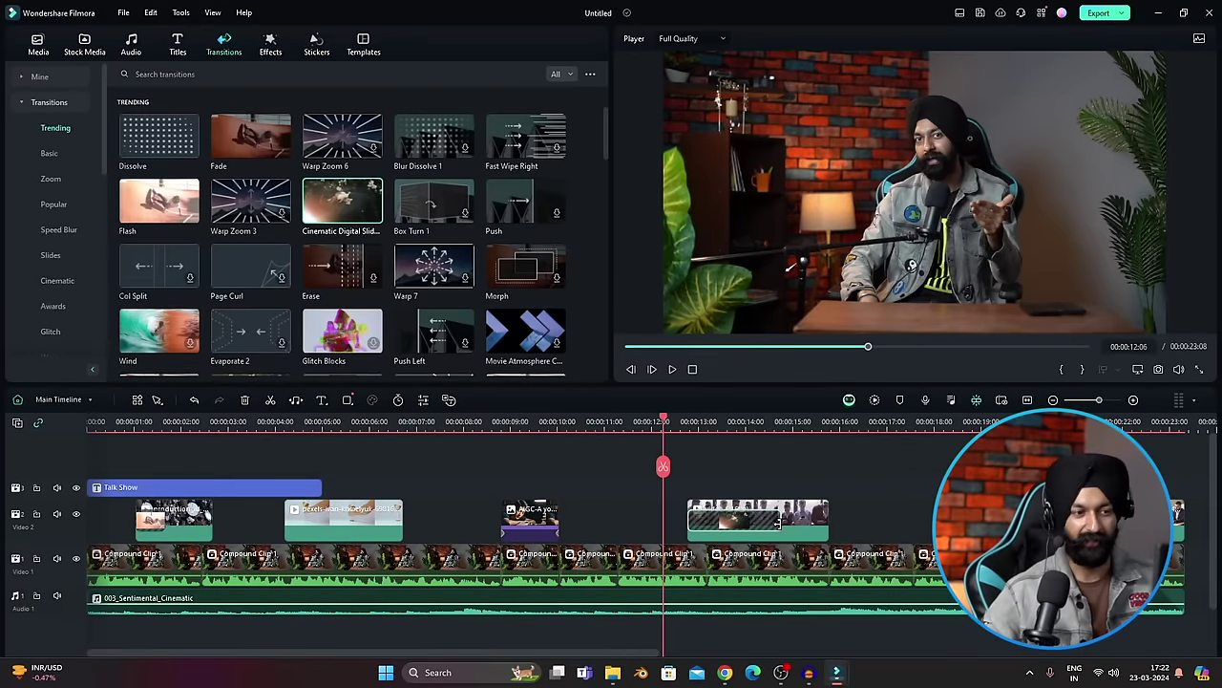
drag(778, 523, 754, 530)
key(space)
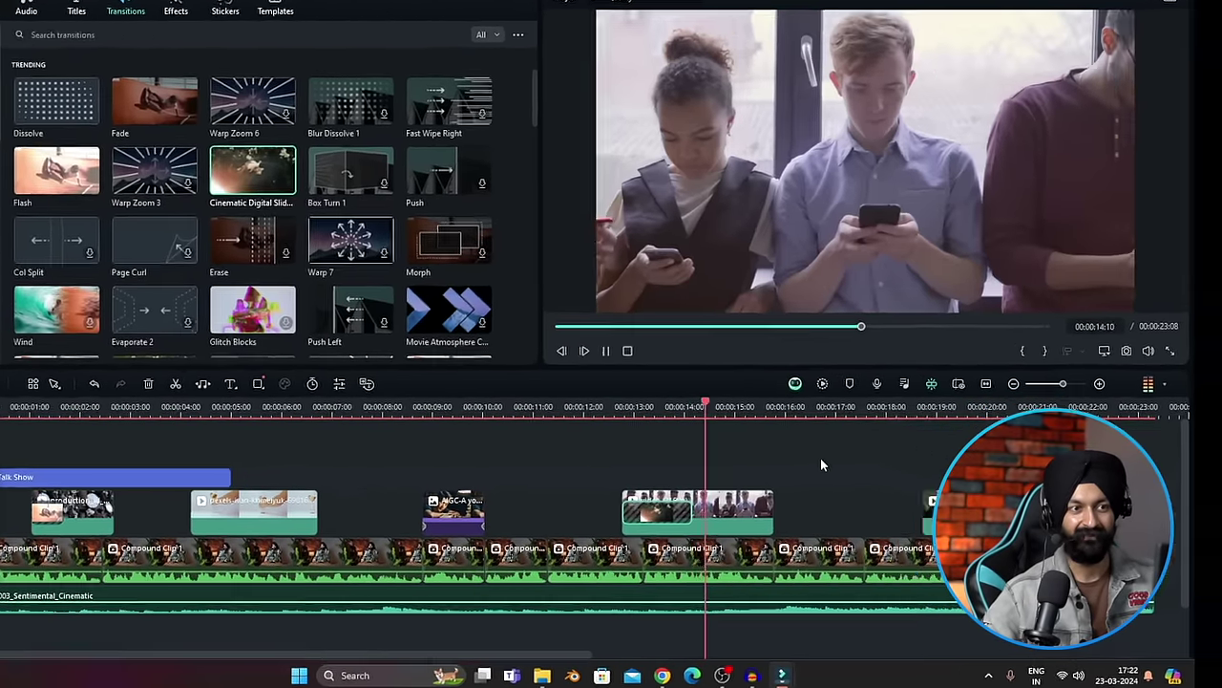
- Extend the last b-roll clip's start slightly earlier and give it a Flash transition shortened to about half its length
drag(1100, 527, 1096, 528)
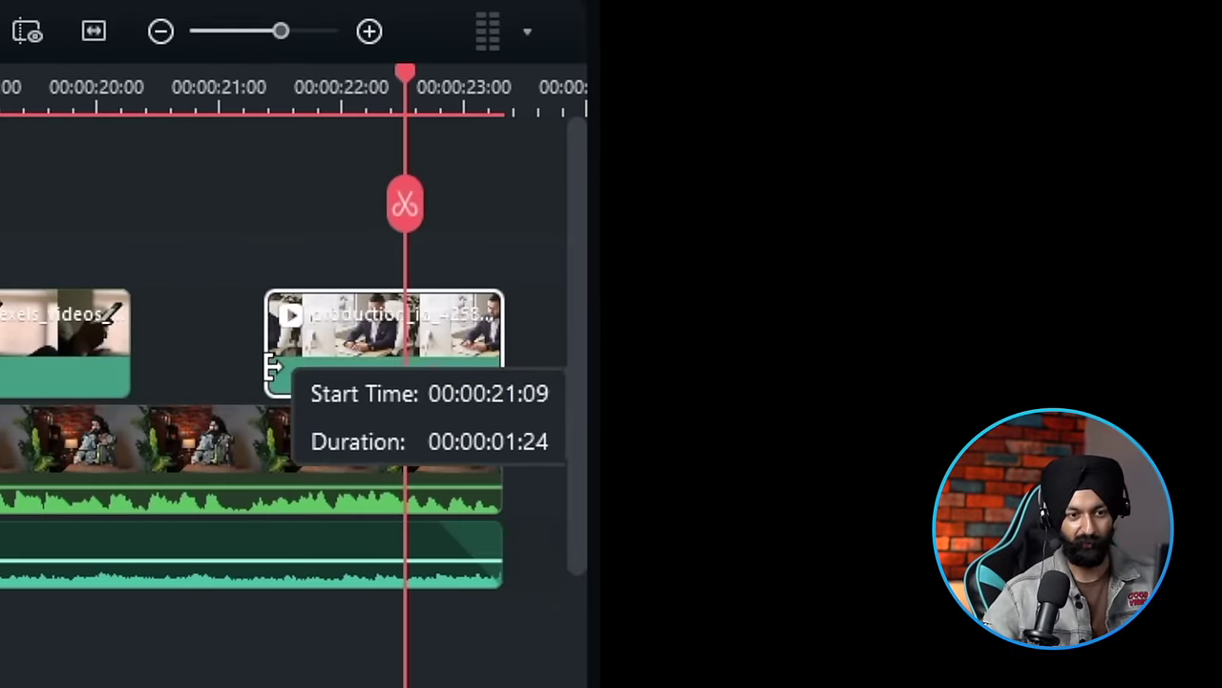
drag(272, 368, 239, 364)
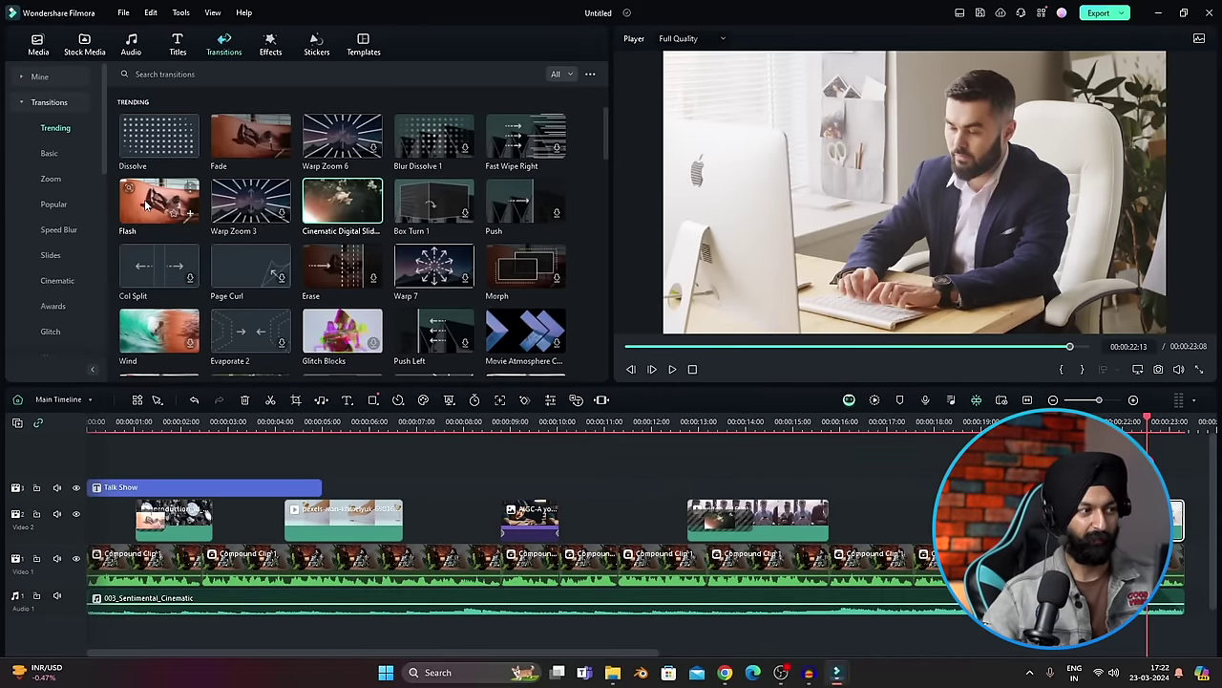
drag(145, 204, 1172, 518)
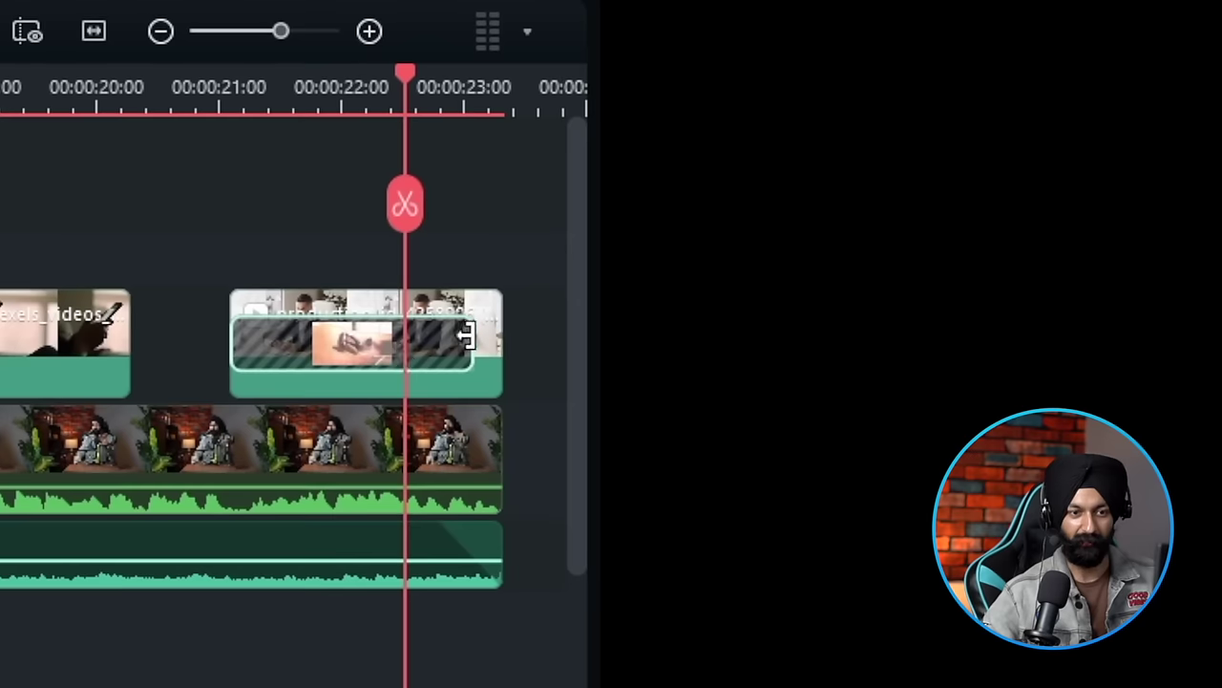
drag(465, 334, 343, 349)
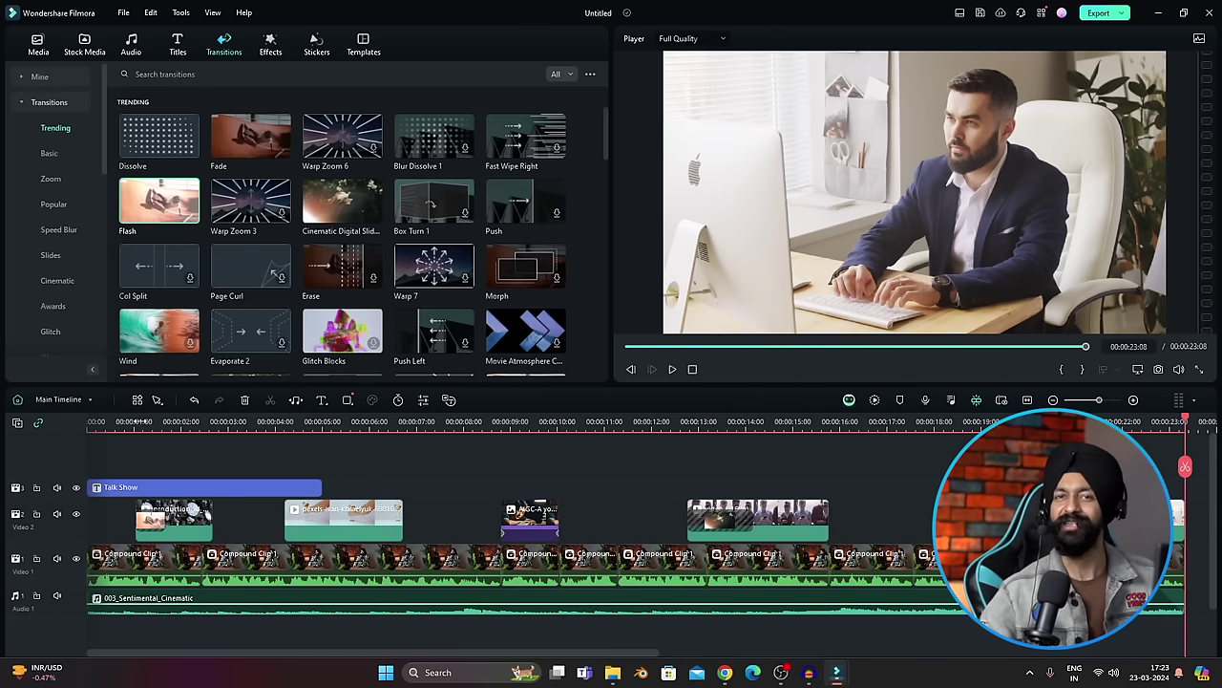
- Add the trending Film 6 effect above the hourglass b-roll clip, aligned to the clip's start, and preview it
click(57, 205)
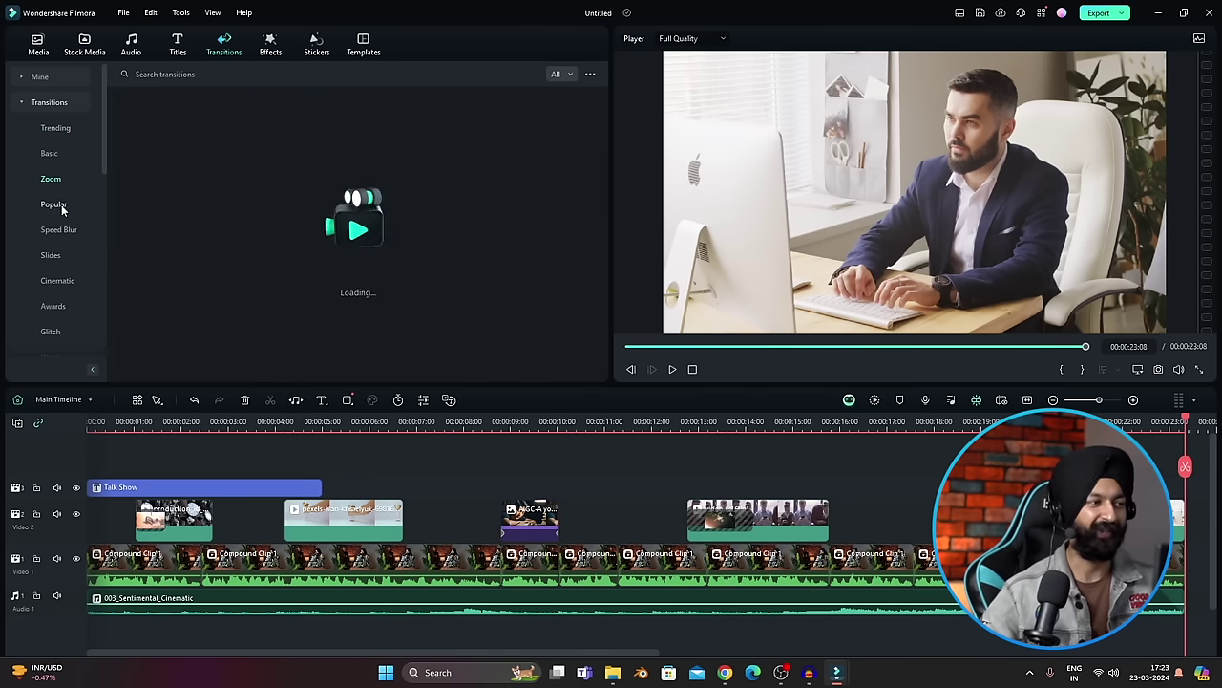
click(271, 43)
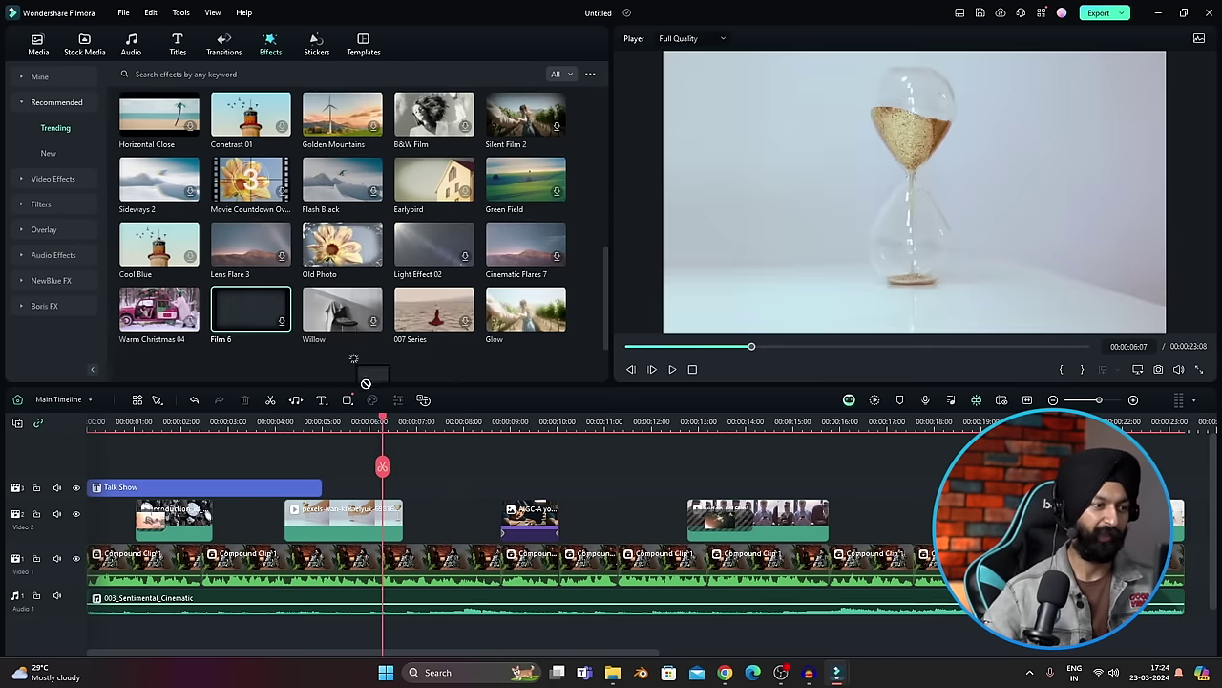
drag(250, 307, 497, 487)
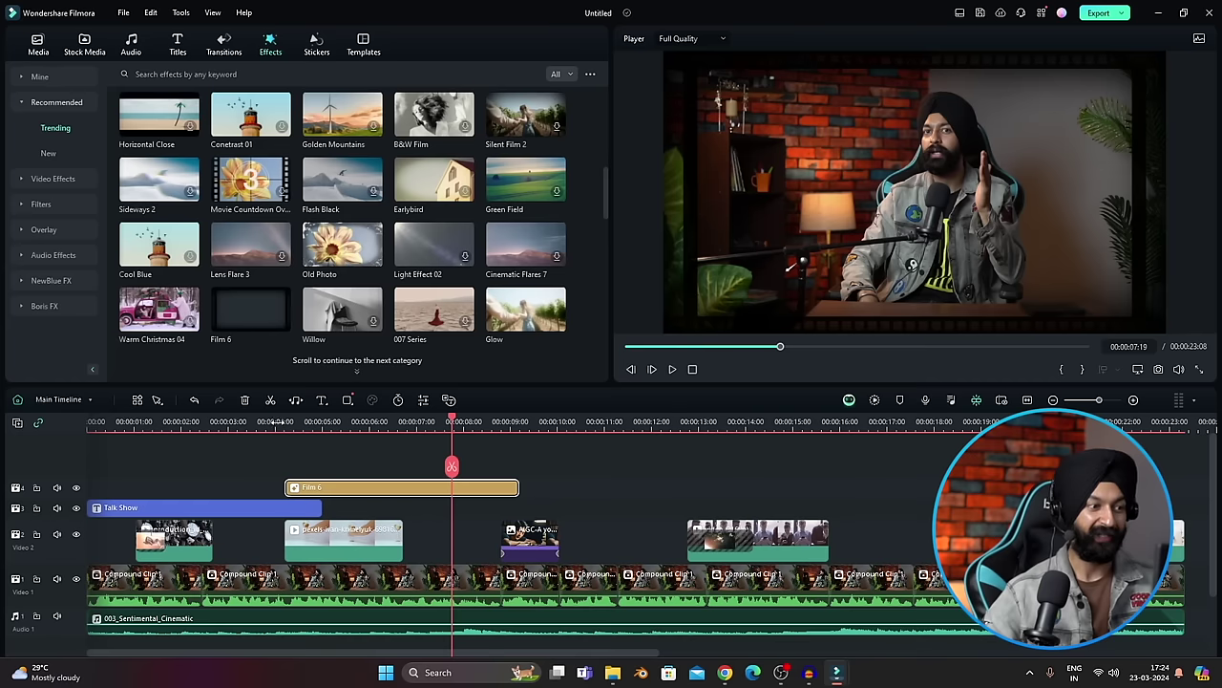
click(277, 424)
key(space)
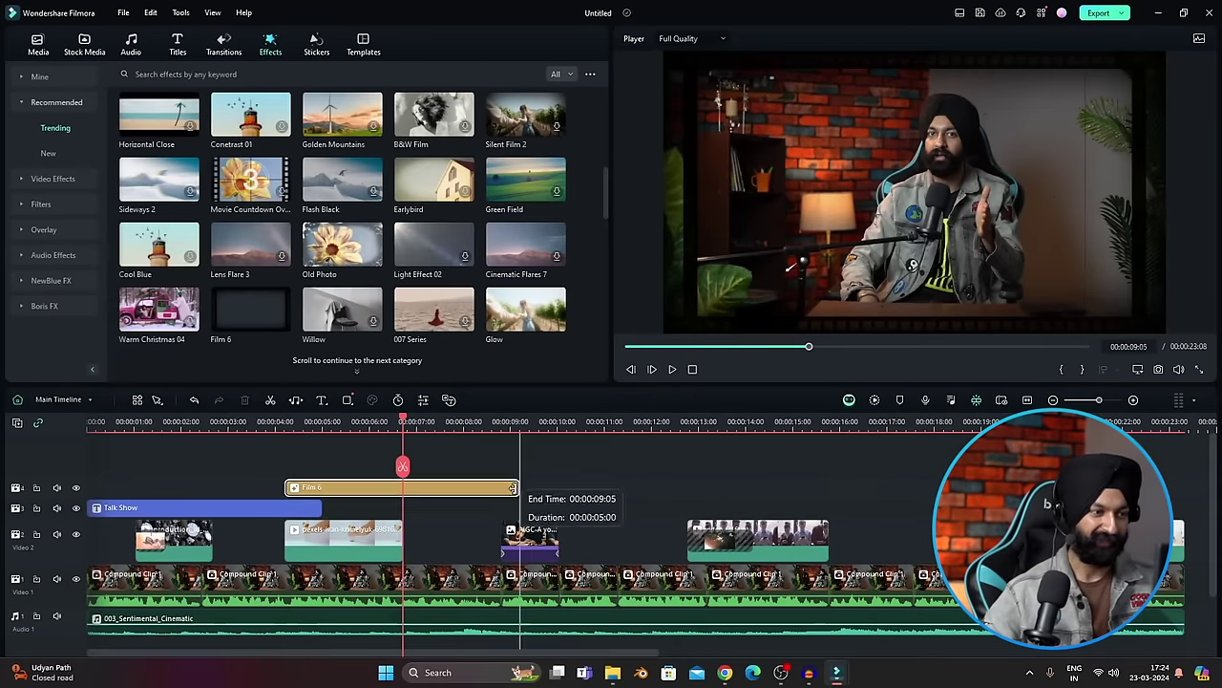
- Trim the Film 6 effect to the hourglass clip's end and cut the Talk Show title back to the effect's start, with both on track 3
drag(404, 499, 400, 496)
click(365, 537)
click(346, 427)
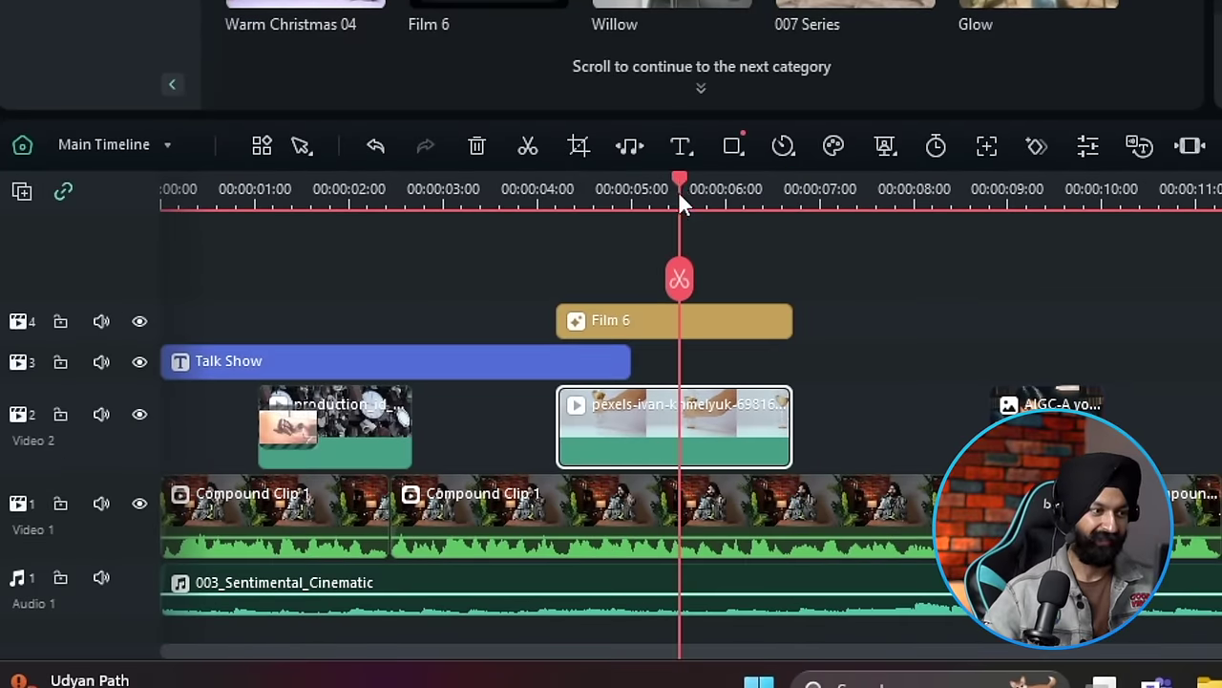
drag(678, 190, 625, 191)
drag(629, 361, 584, 361)
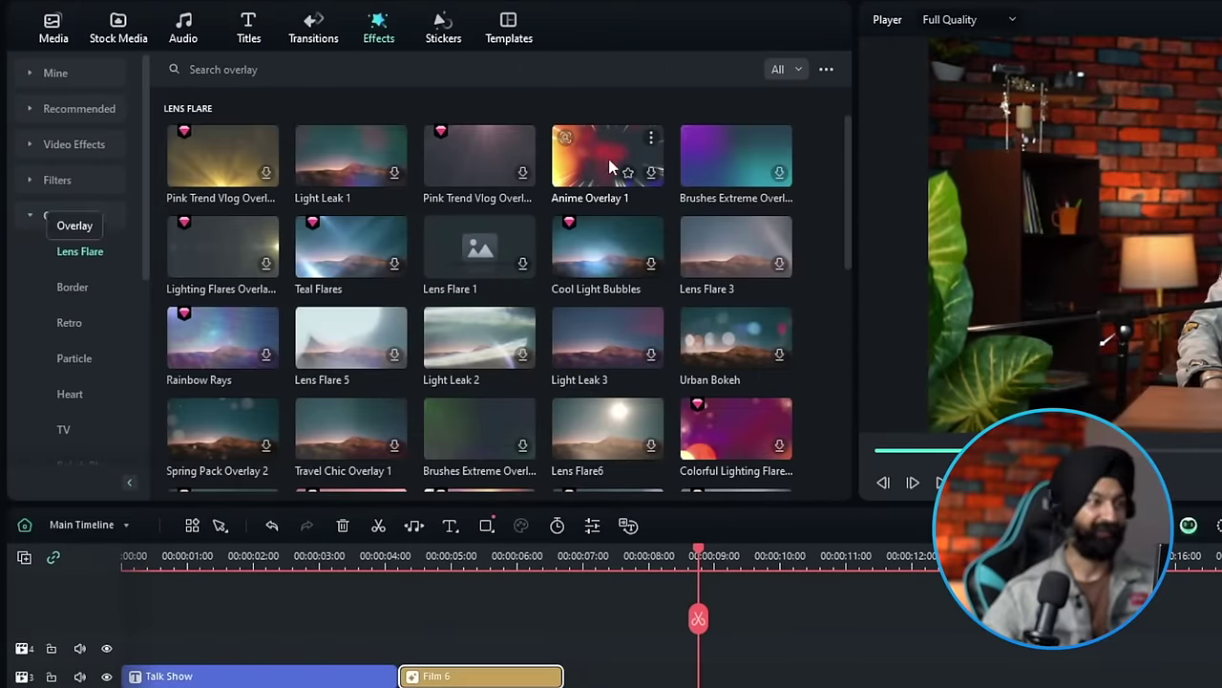
- Try the Anime Overlay 1 lens flare overlay from the start of the AI image clip, preview it and lower its opacity
drag(602, 156, 703, 681)
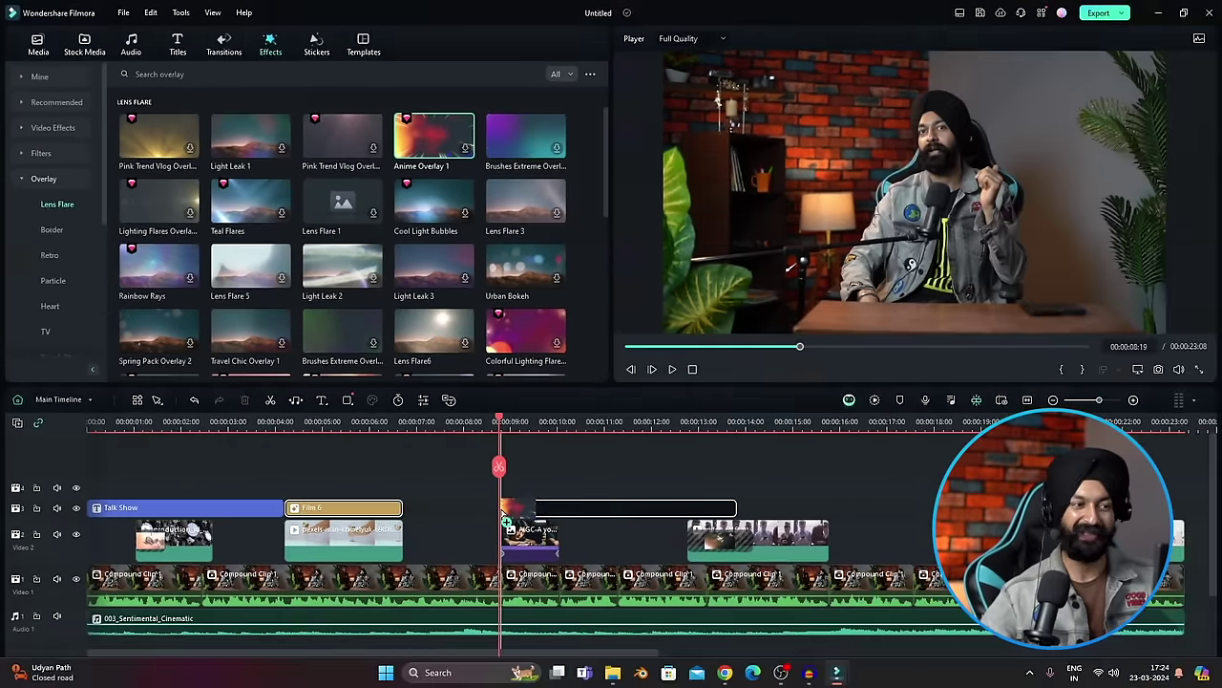
drag(505, 516, 508, 515)
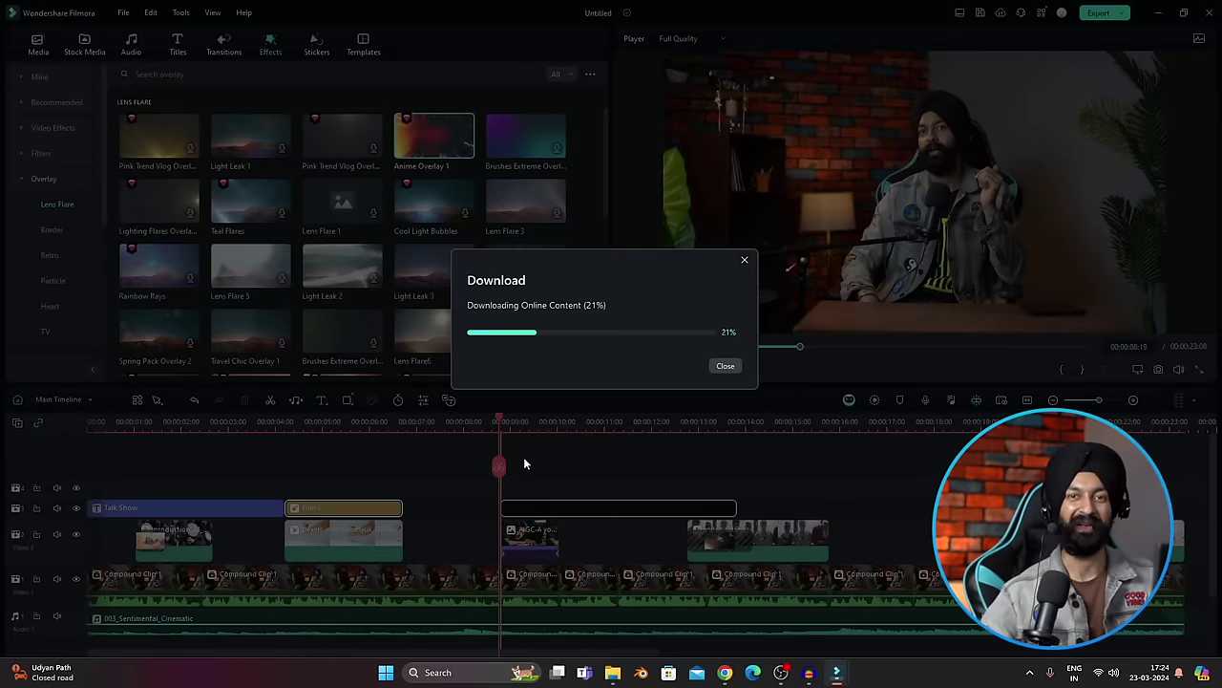
key(space)
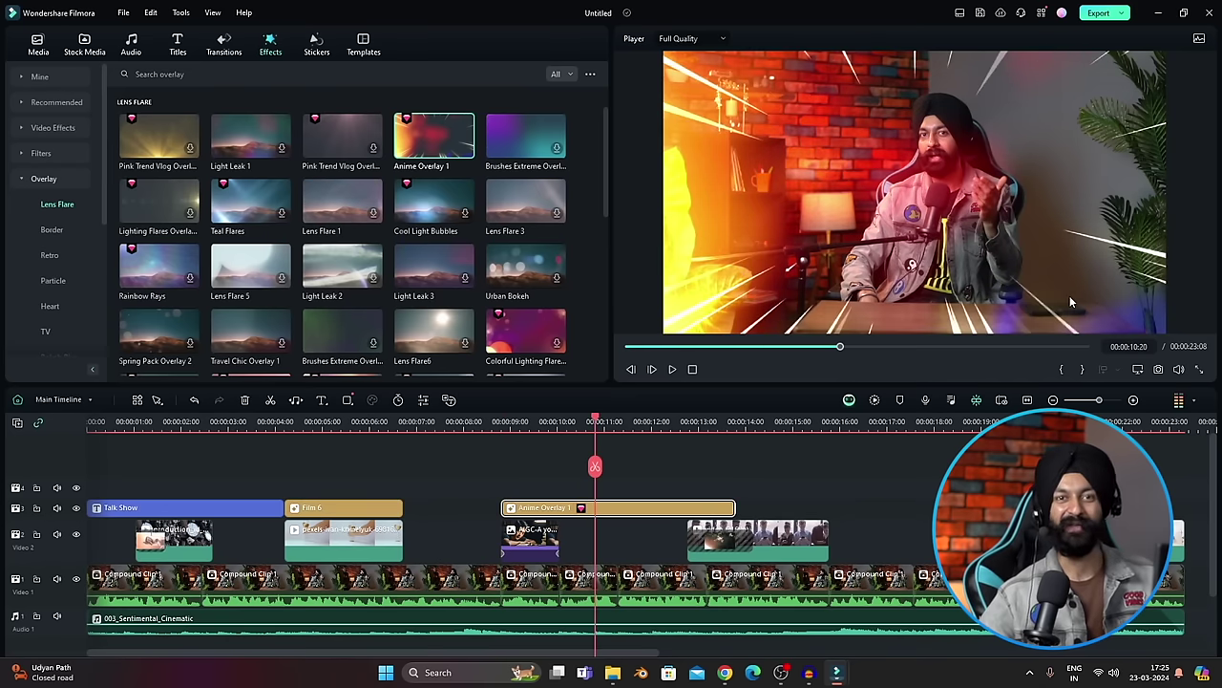
double_click(631, 509)
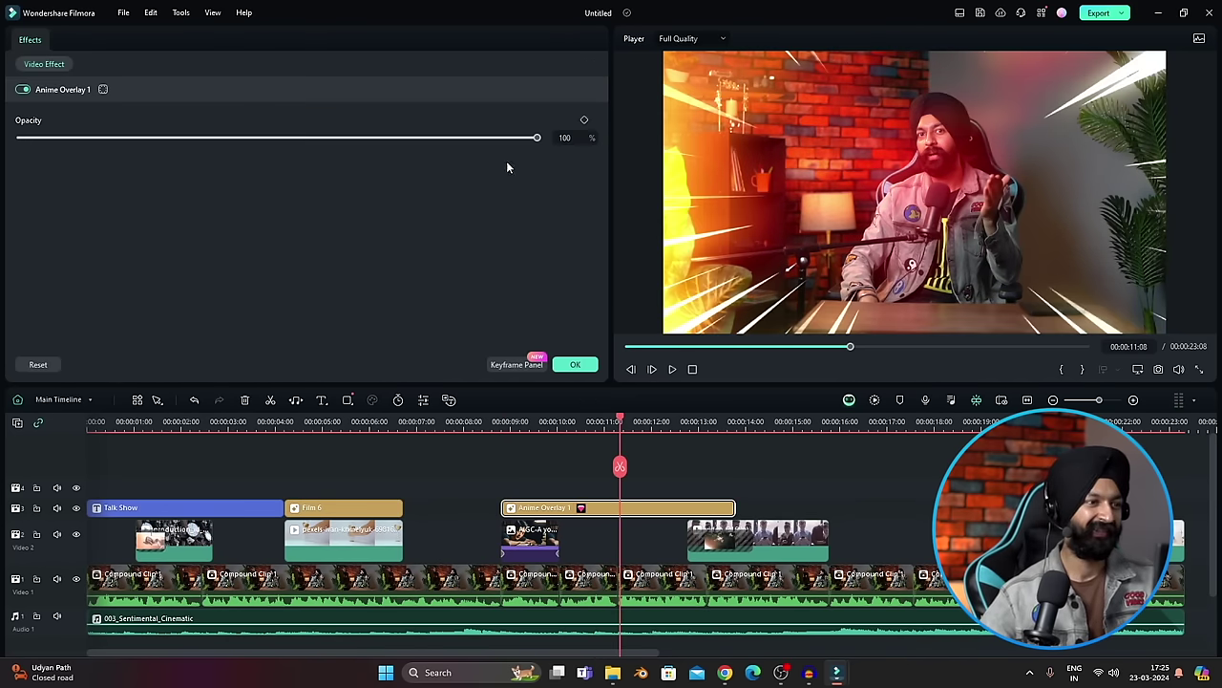
drag(537, 140, 113, 139)
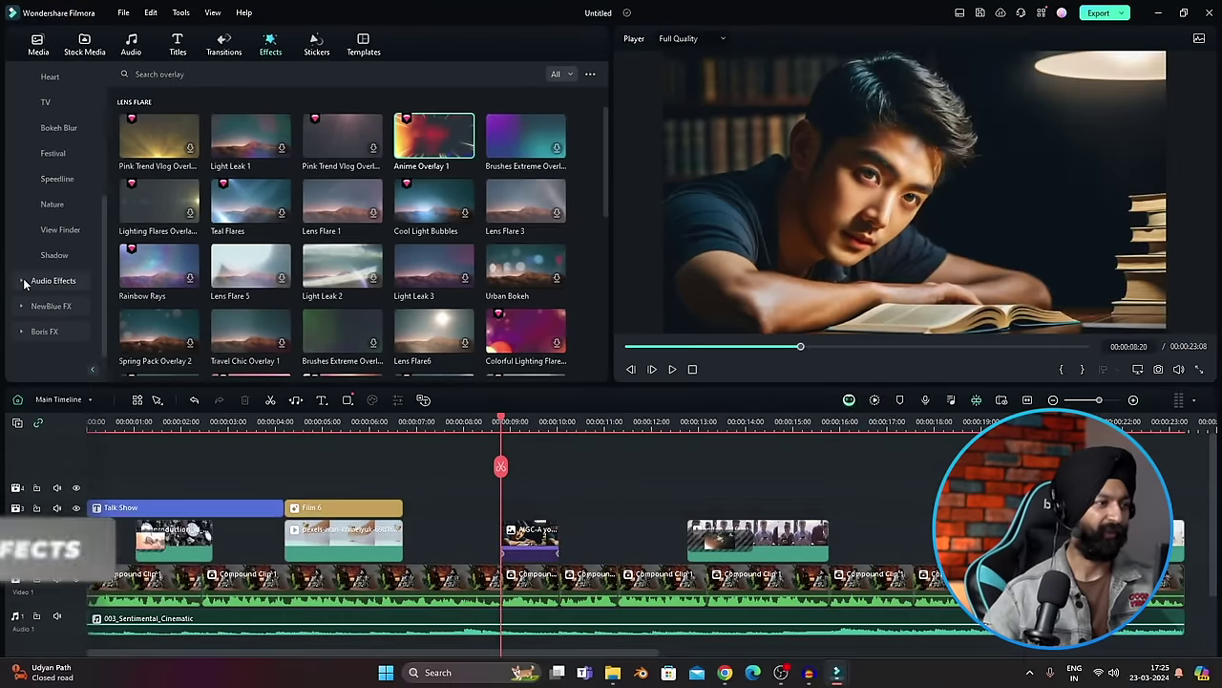
- Try the Audio Spectrum 03 visualizer from the start of the AI image clip and delete it again
click(25, 280)
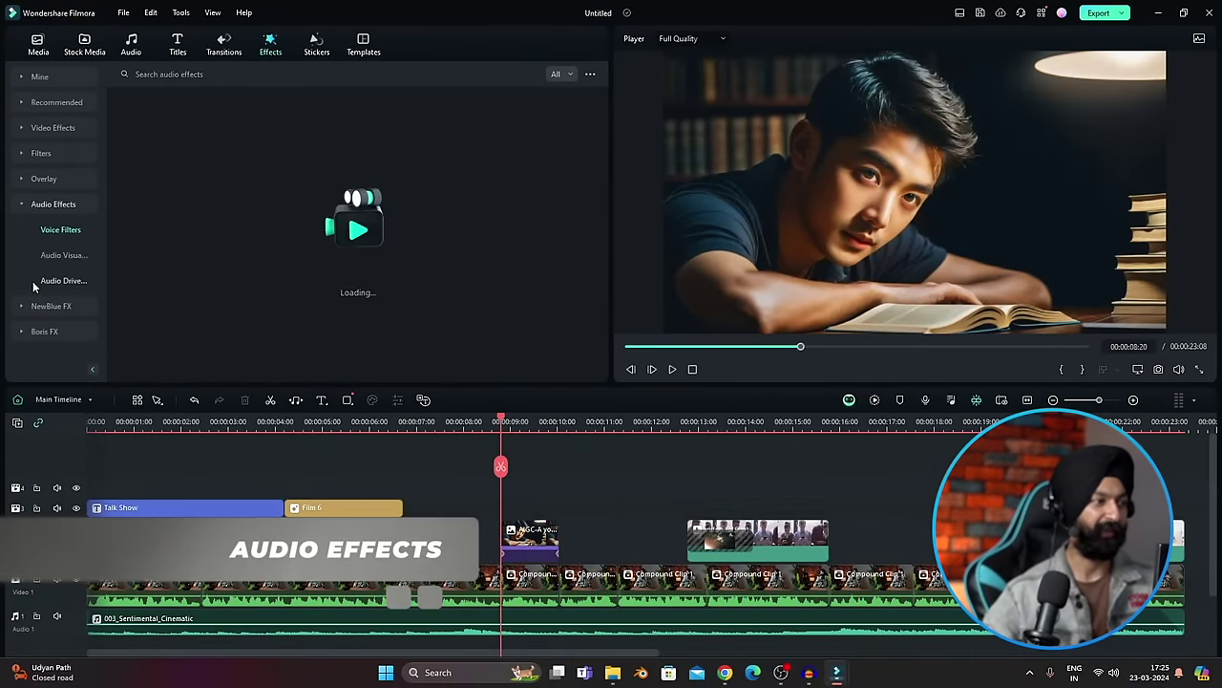
click(59, 255)
drag(340, 141, 557, 518)
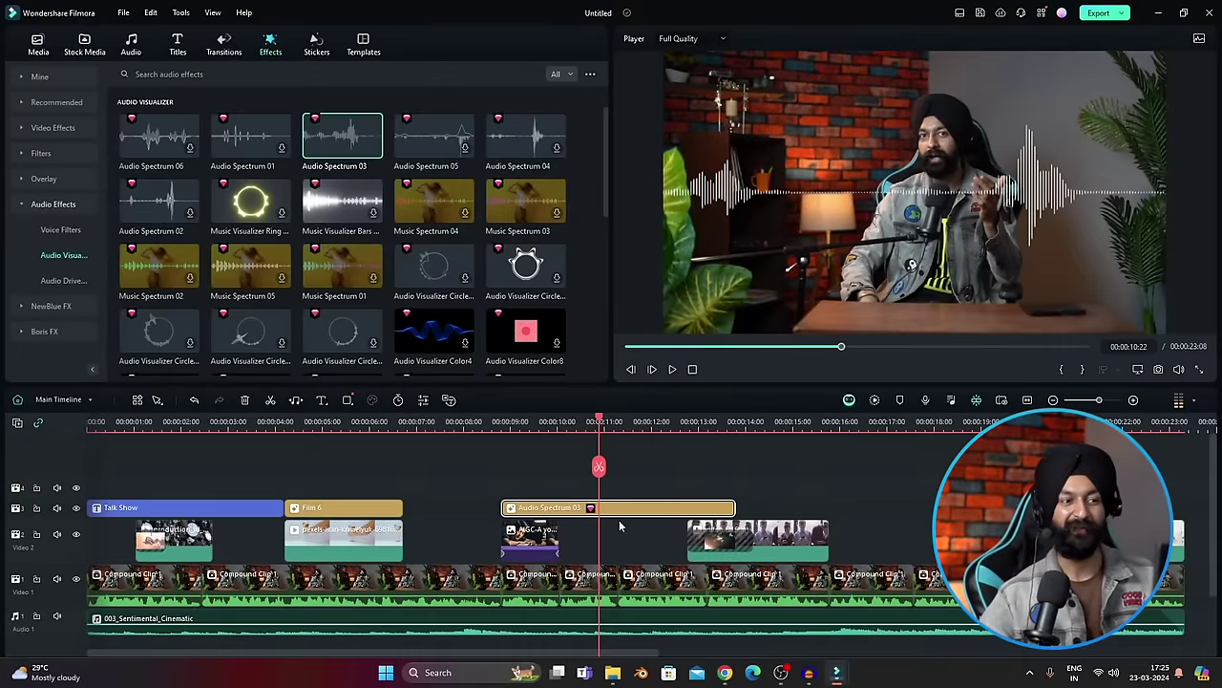
key(Delete)
click(39, 205)
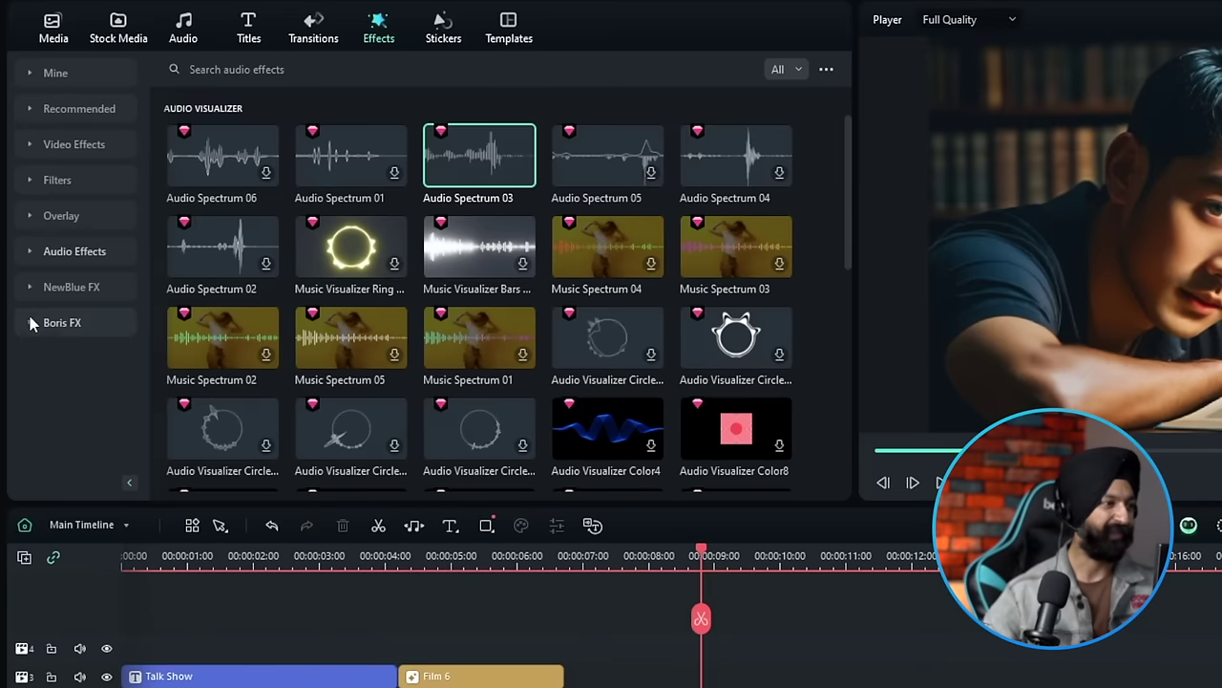
click(30, 324)
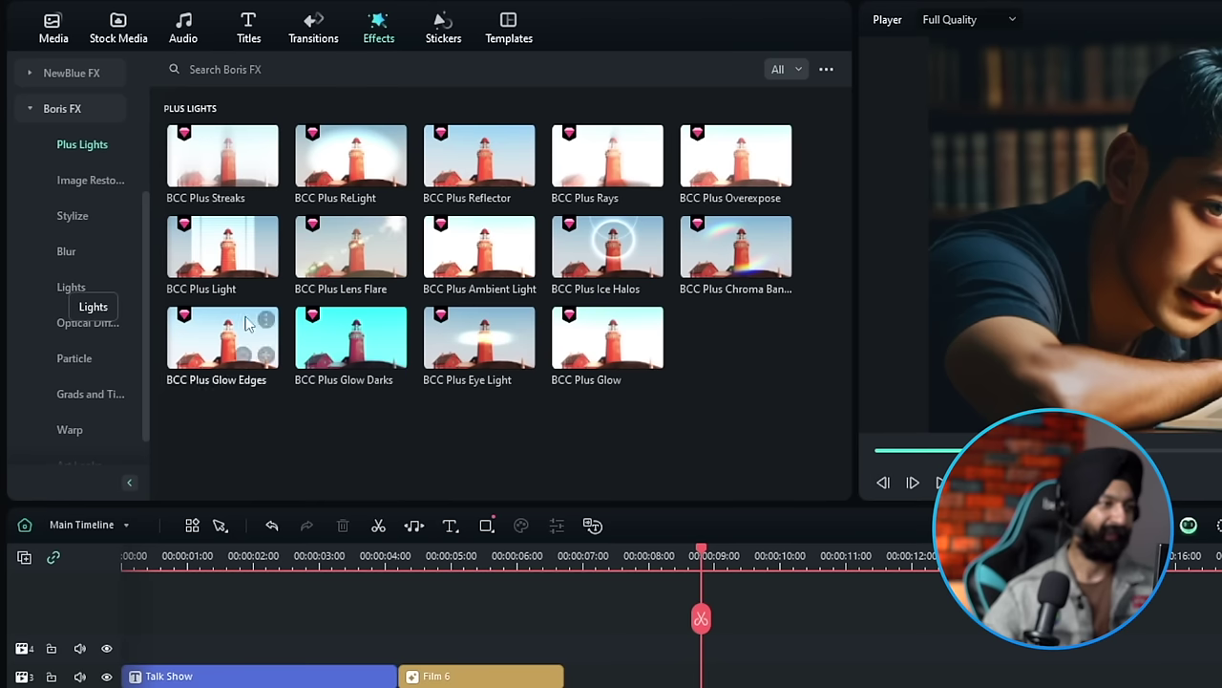
click(34, 288)
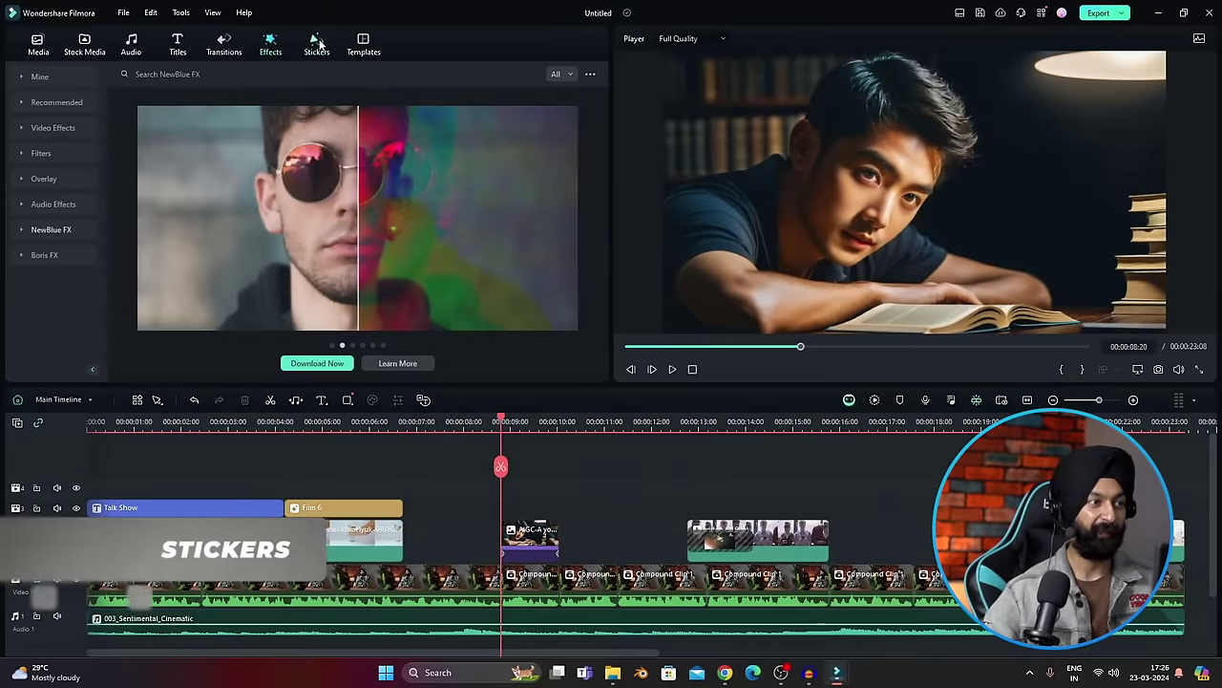
- Place the trending heart-shaped hands sticker, Make Everyone Thankful Element 22, on track 3 from the start of the AI image clip
click(445, 27)
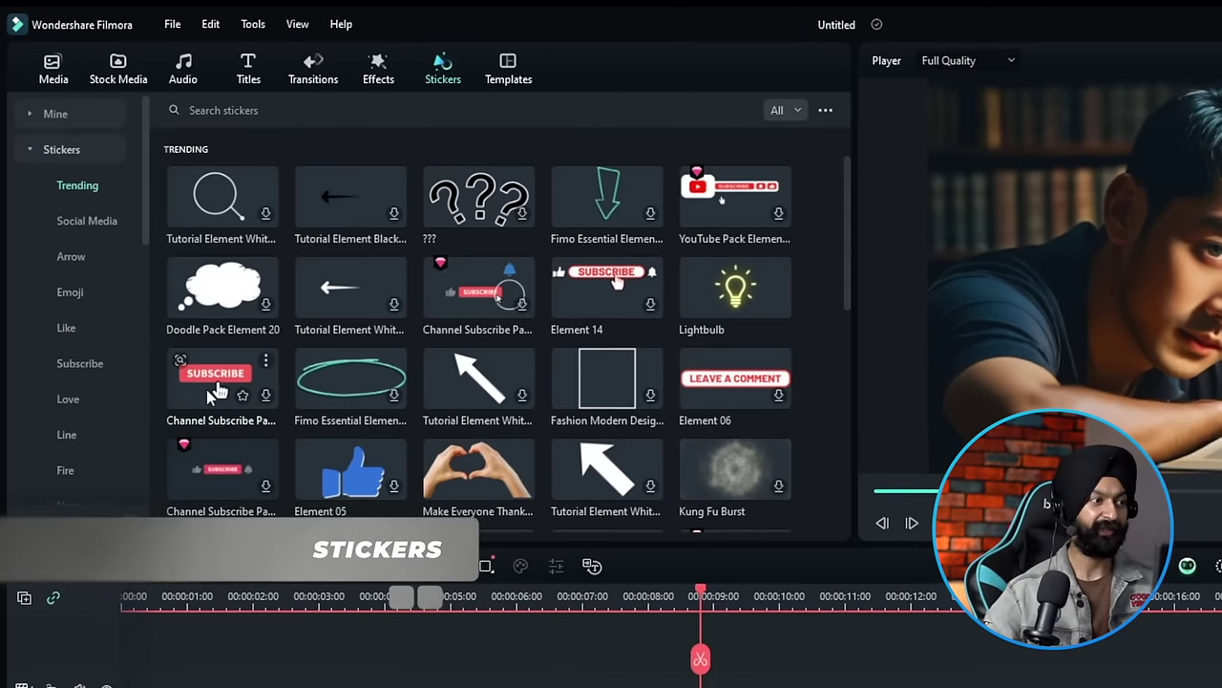
mouse_move(148, 280)
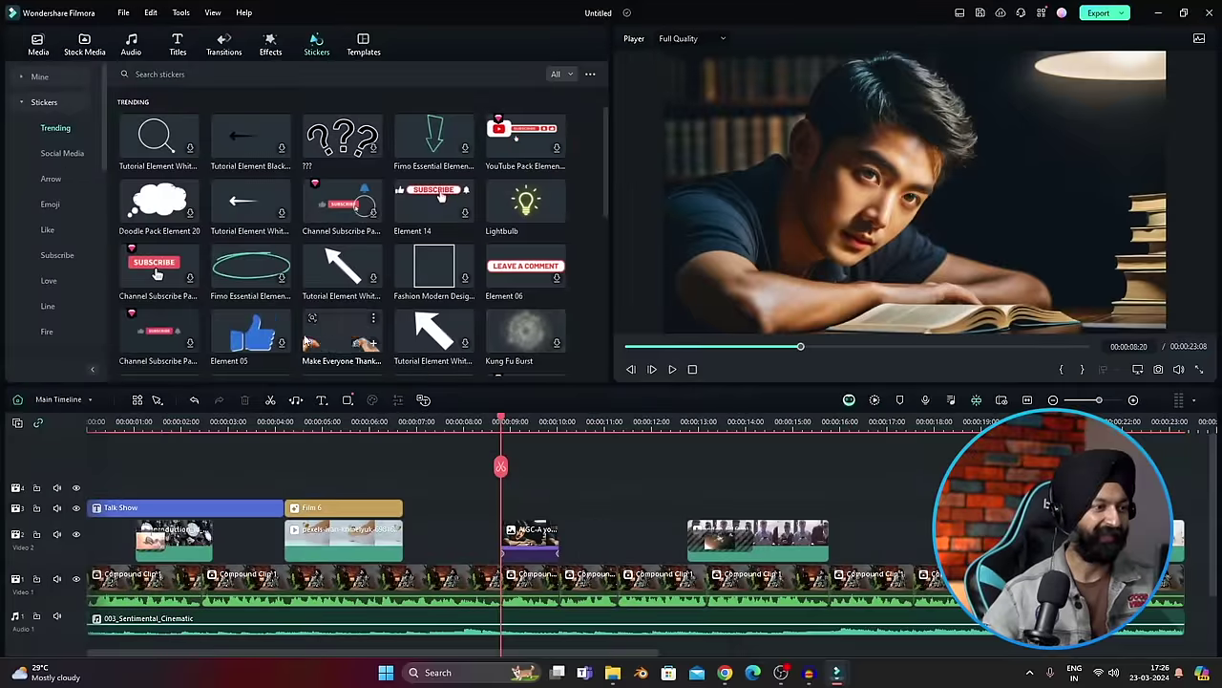
drag(331, 342, 525, 507)
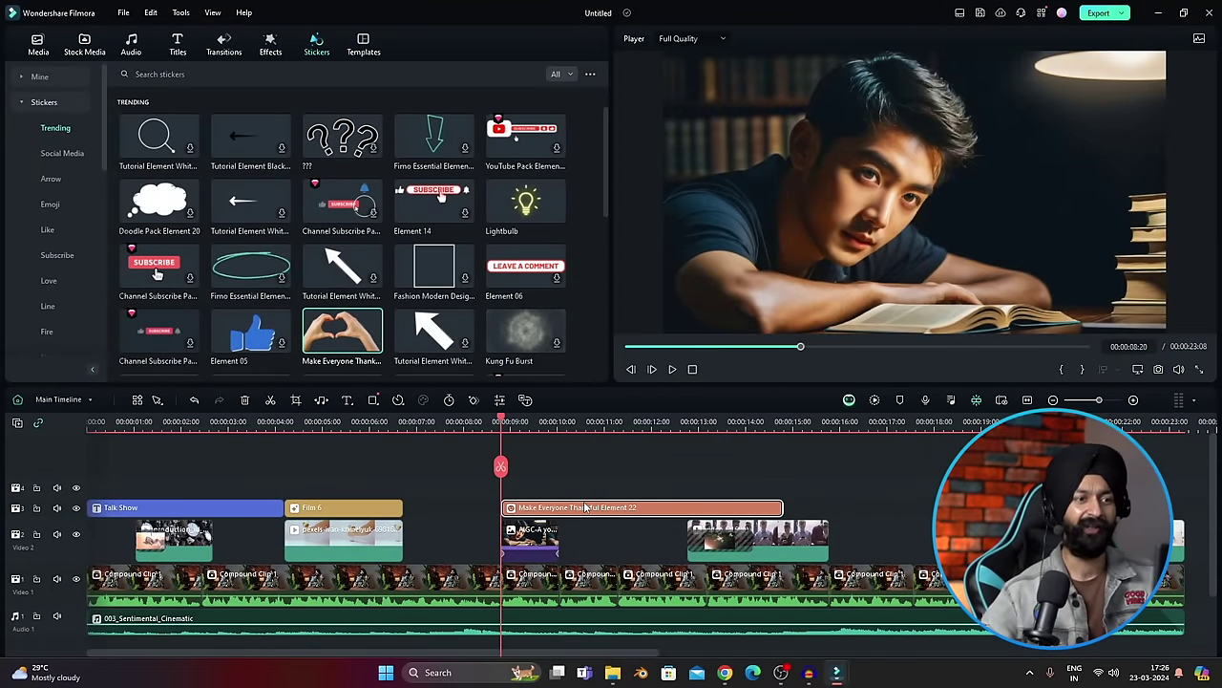
- Play back the heart-hands sticker on the timeline and undo its placement
key(space)
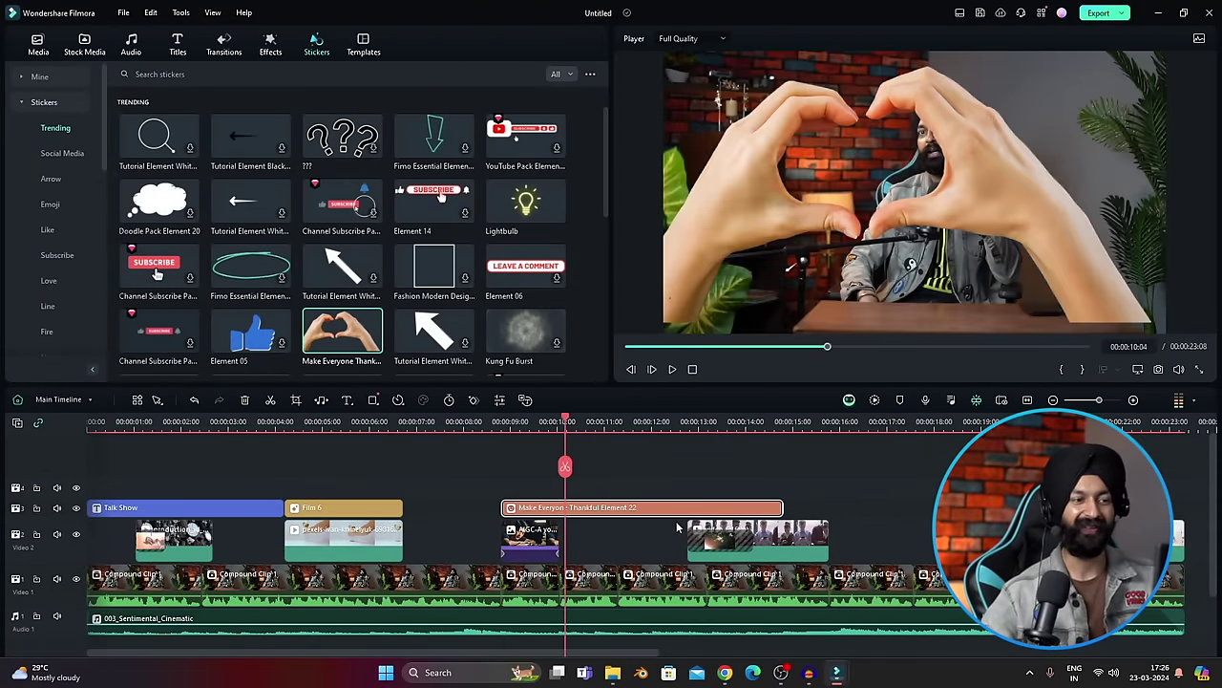
key(ctrl+z)
- Try the red arrow annotation sticker above the AIGC image clip, shrinking it and placing it beside the stack of books
scroll(530, 205, down, 8)
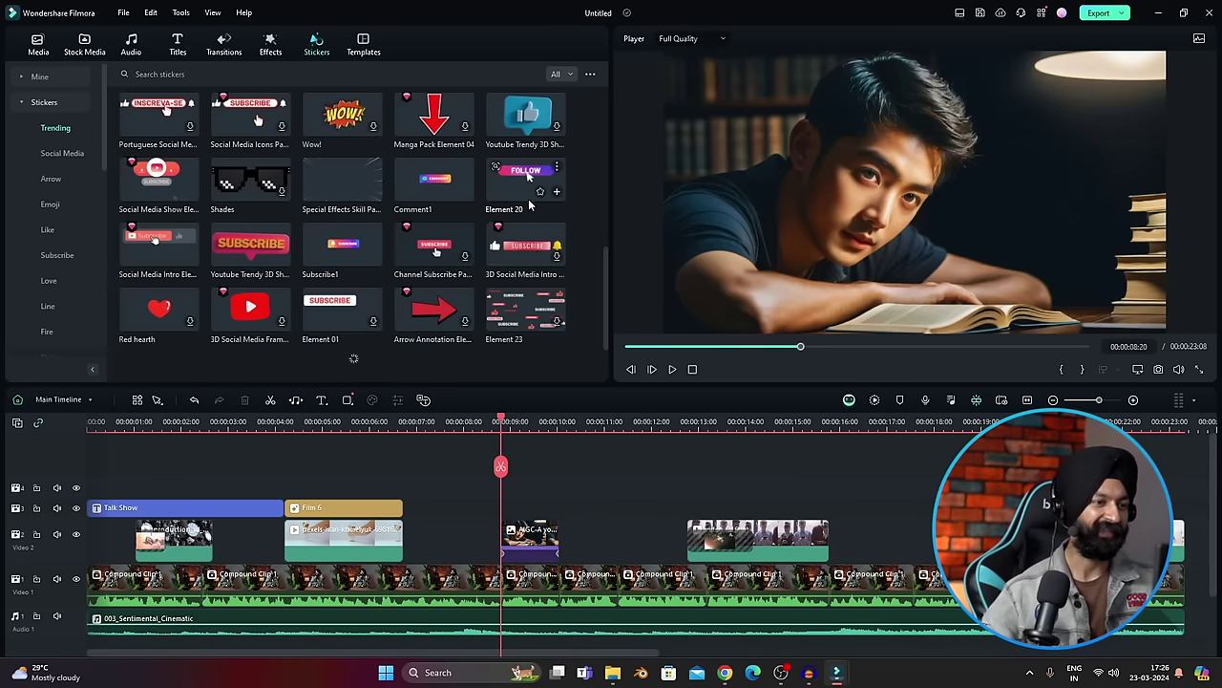
drag(406, 310, 526, 509)
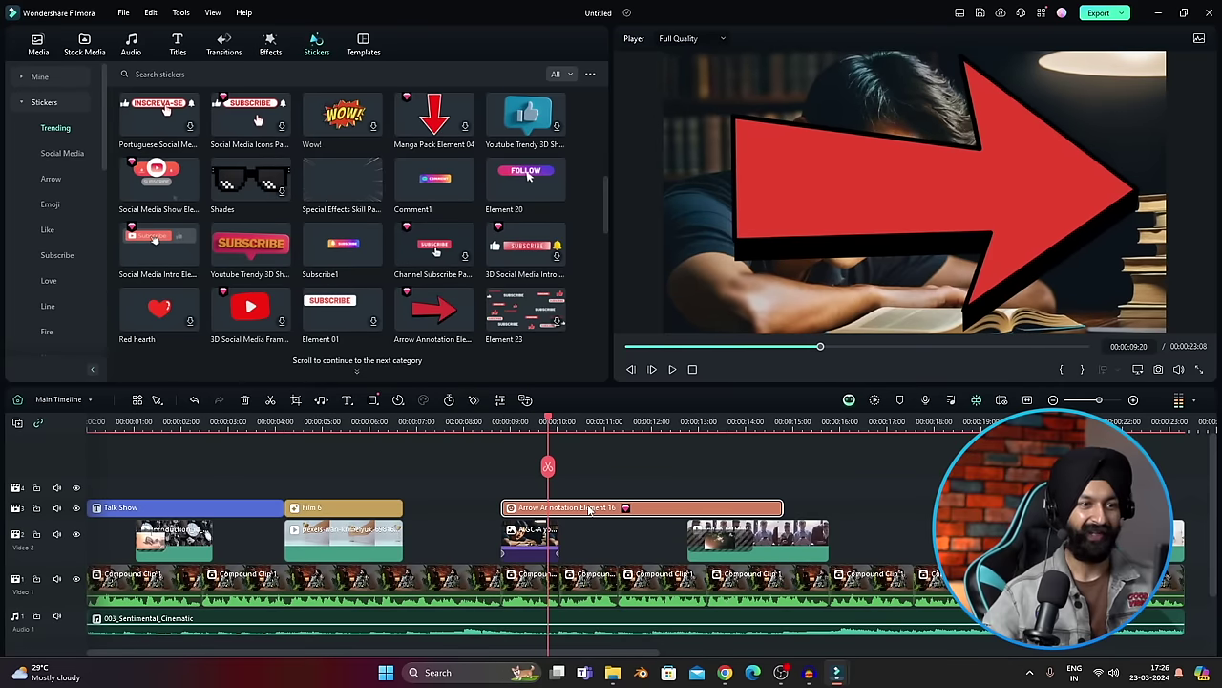
drag(1120, 318, 819, 128)
drag(754, 91, 1155, 258)
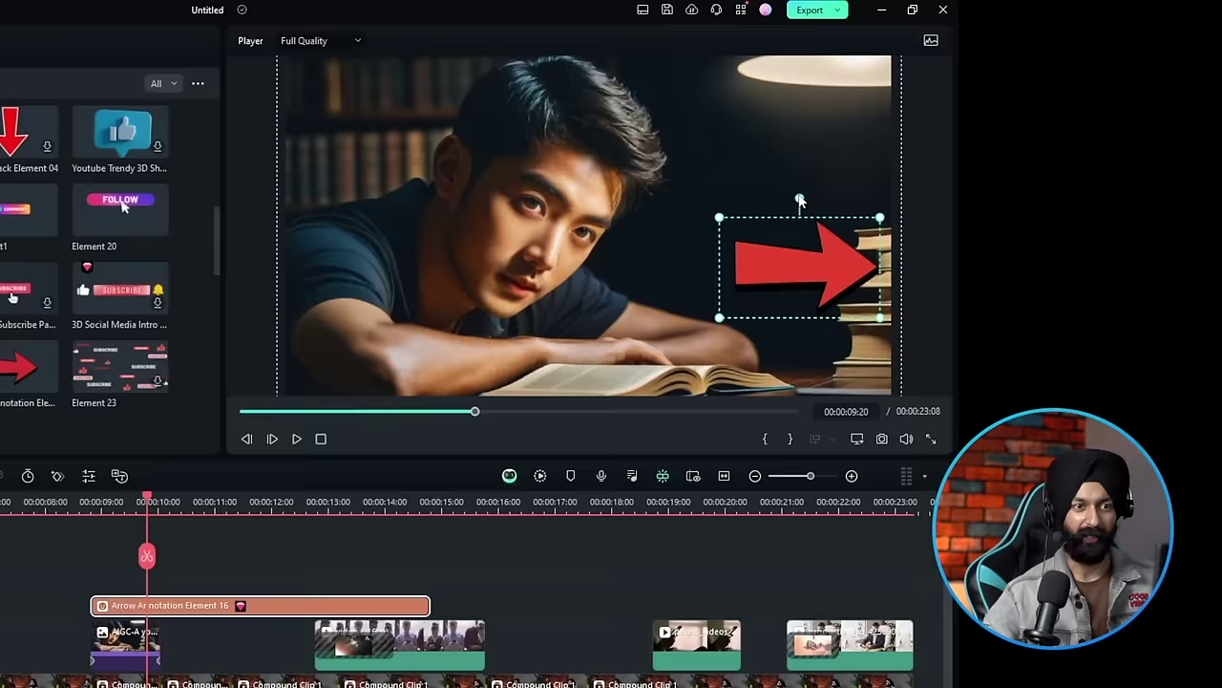
drag(1089, 179, 1080, 173)
drag(507, 229, 454, 143)
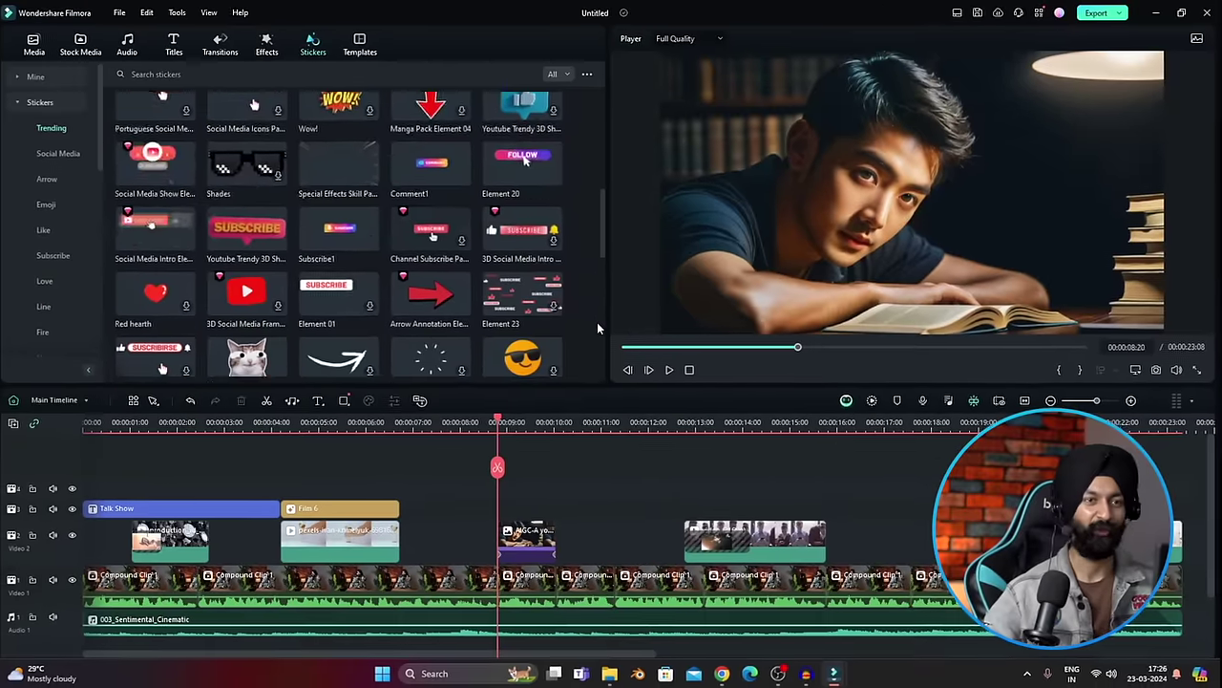
- Try the Comment1 sticker on the track above the AIGC image clip
scroll(597, 322, down, 5)
scroll(595, 329, up, 5)
drag(435, 179, 520, 516)
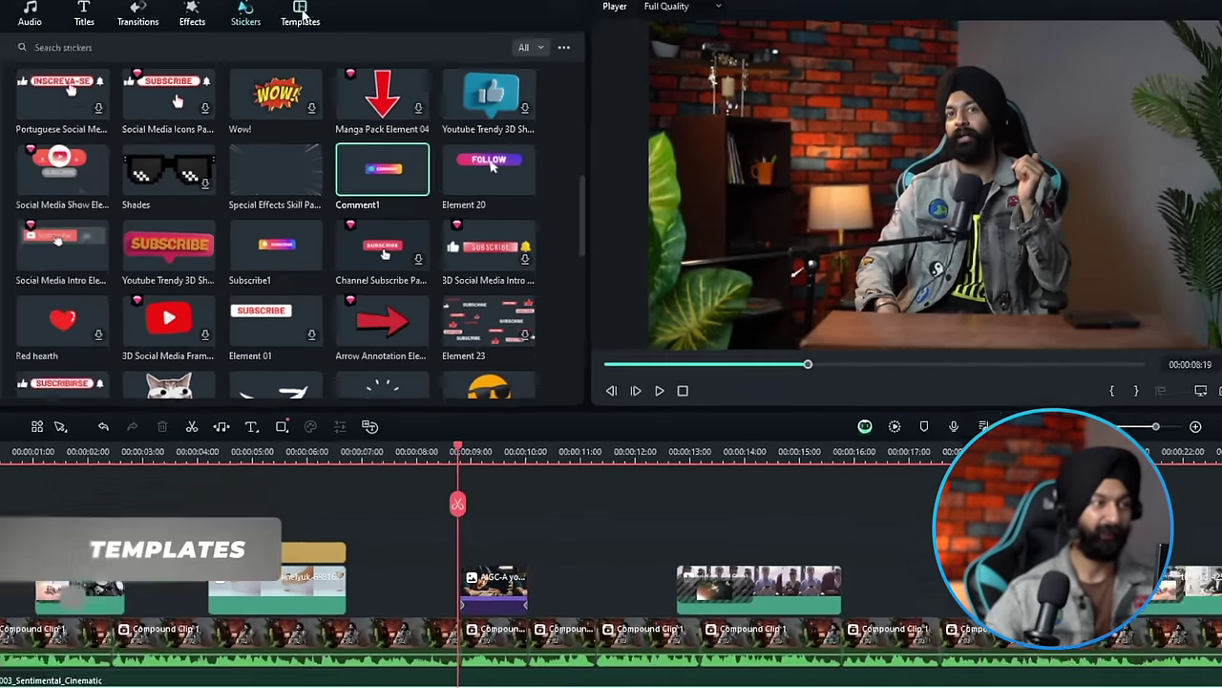
- Add the travel memories photo template to the end of the timeline and preview it around 00:00:27:00
click(301, 10)
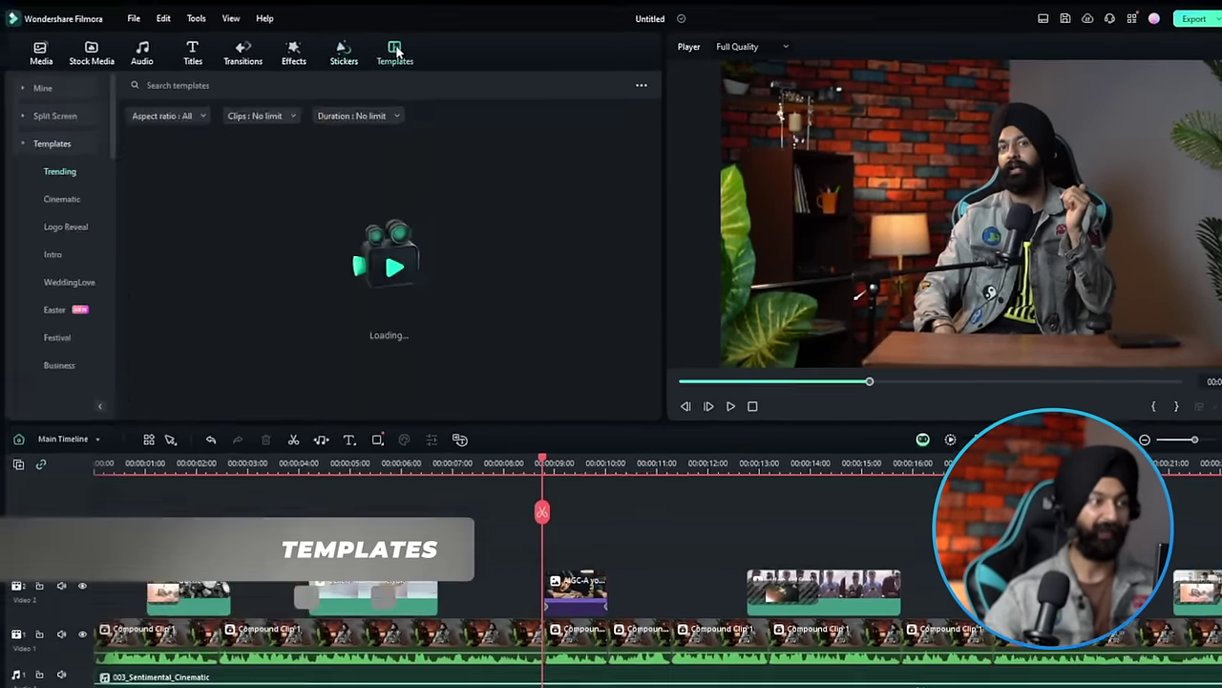
scroll(374, 330, down, 2)
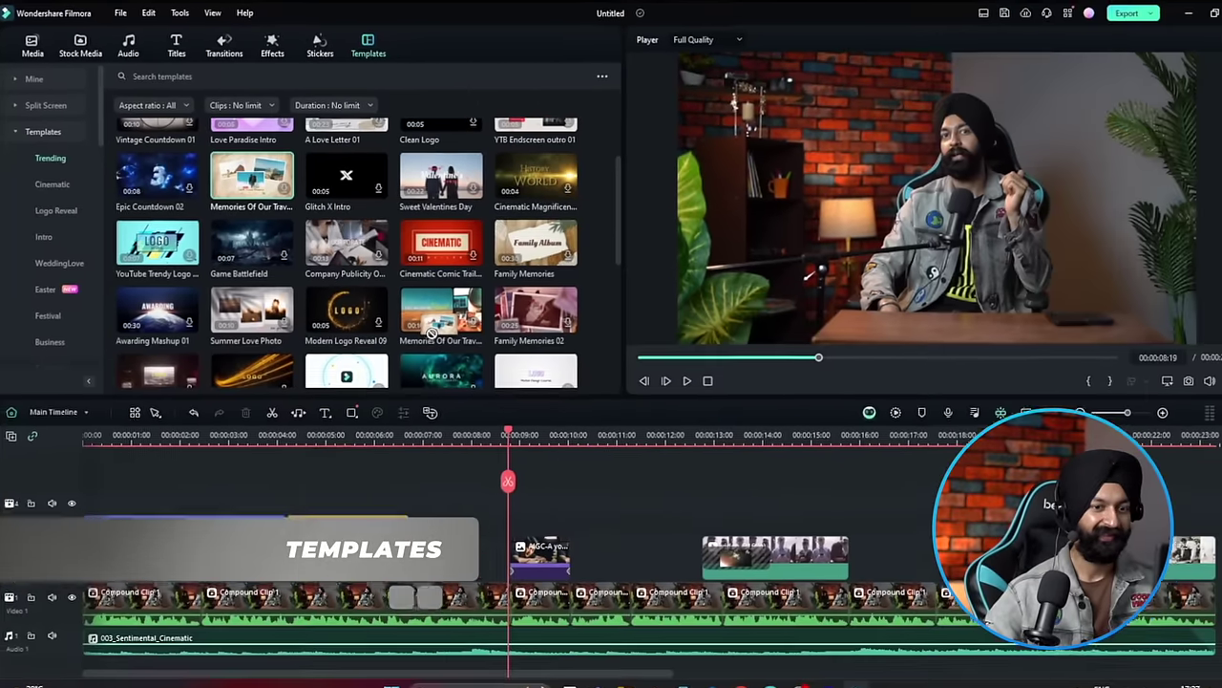
drag(431, 333, 1221, 567)
drag(705, 516, 707, 503)
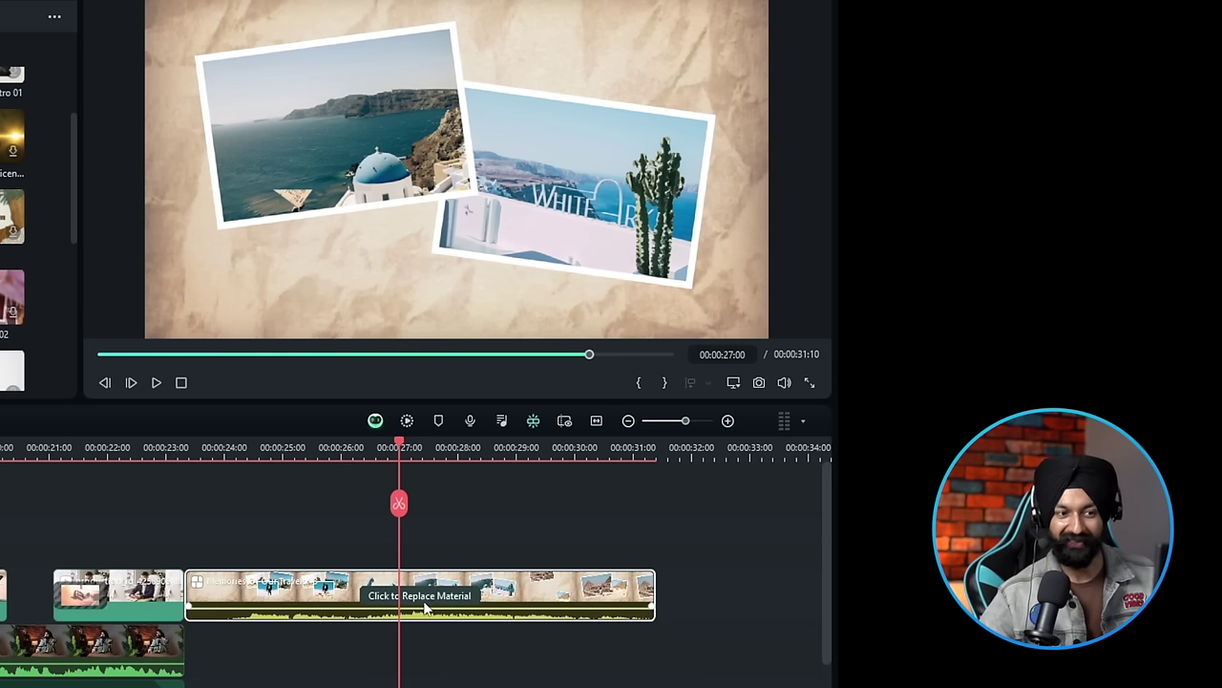
- Fill the template's first three placeholders with IMG-1821, IMG-1822 and IMG-1828, and expand the template with the changes saved
click(418, 603)
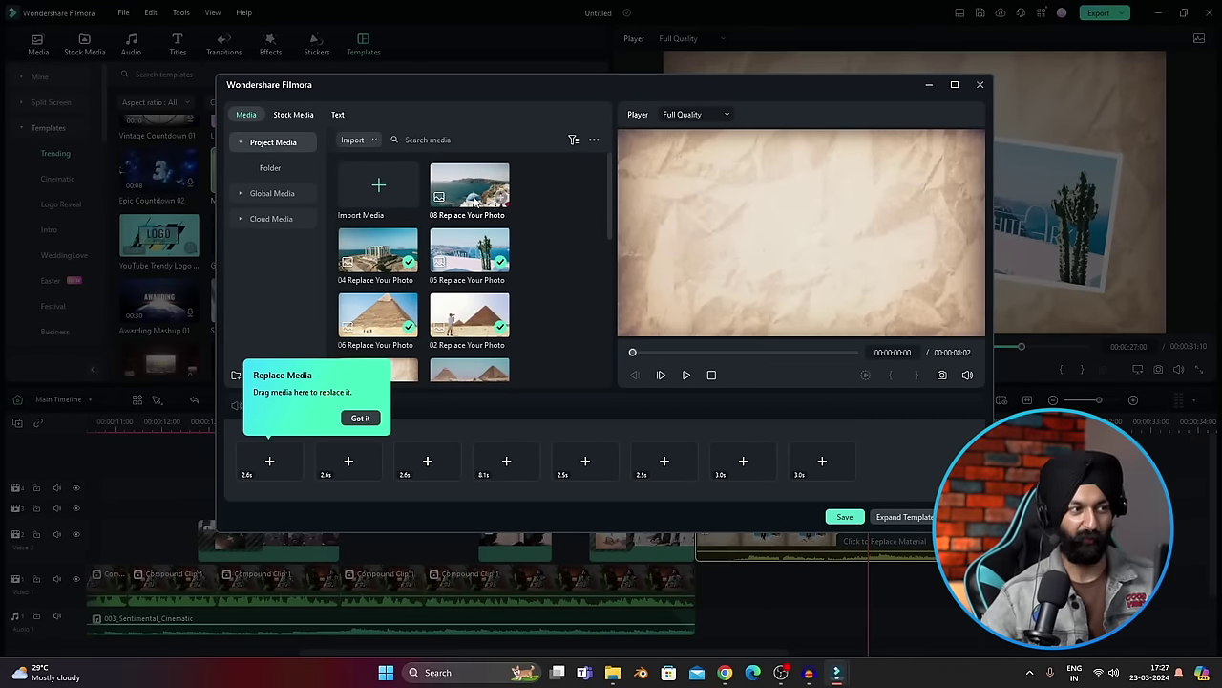
double_click(474, 201)
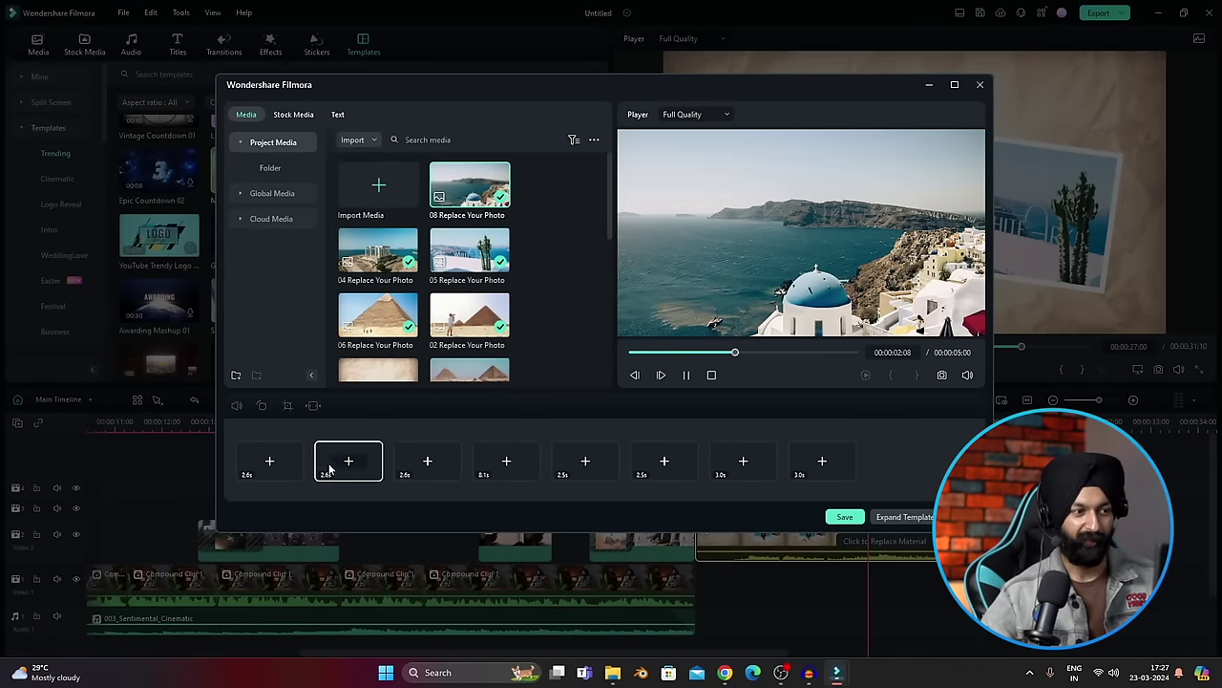
click(268, 466)
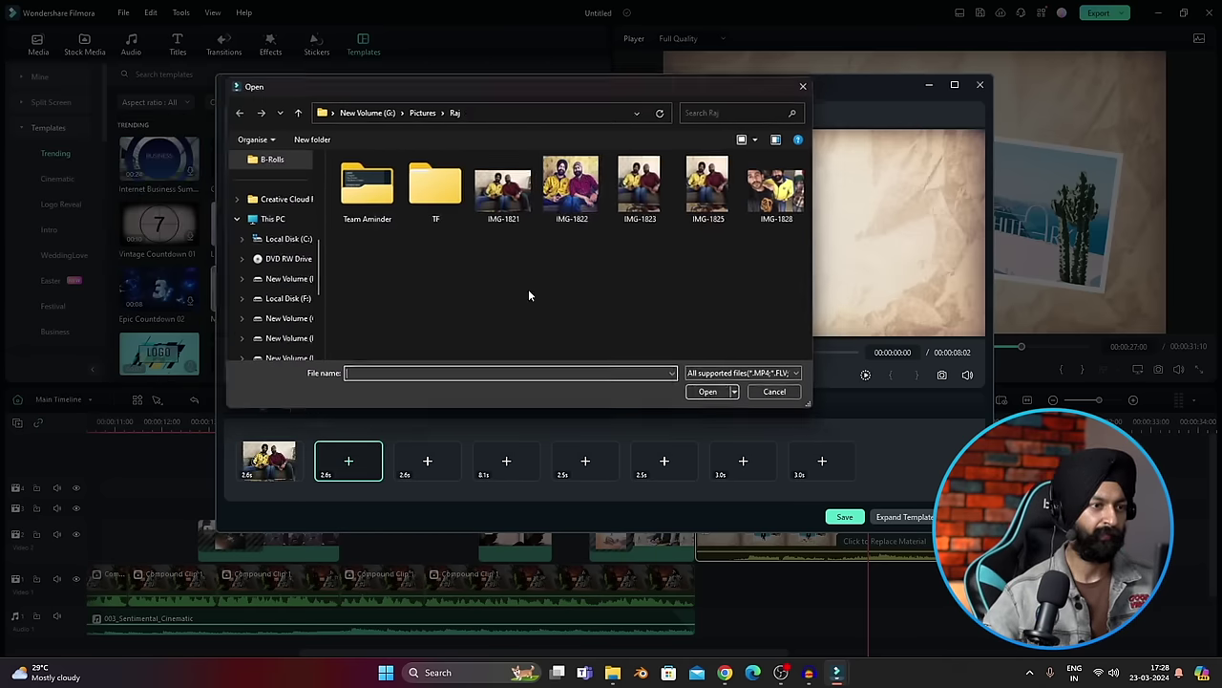
double_click(573, 186)
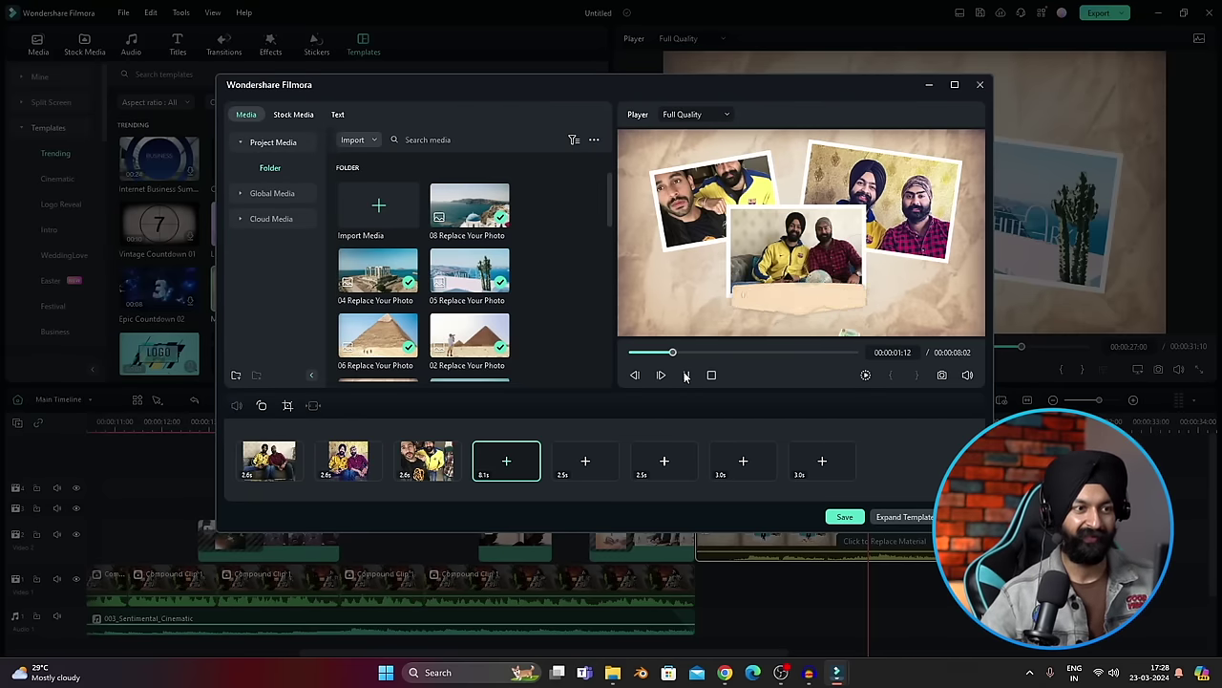
click(893, 516)
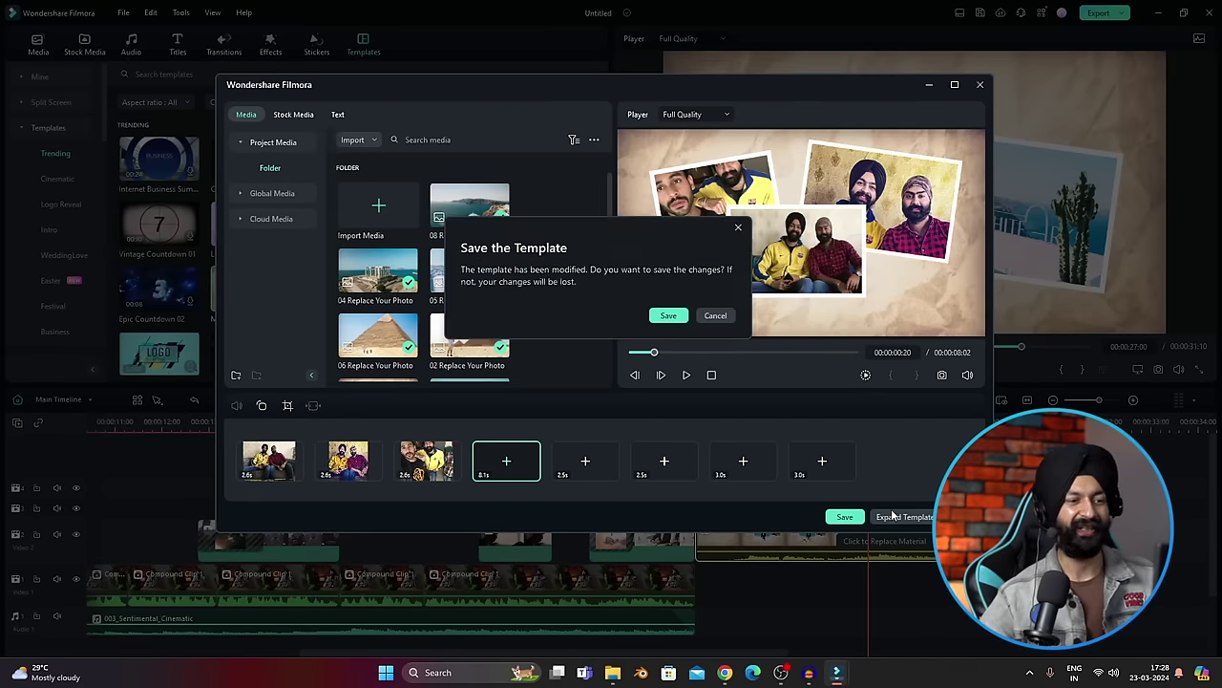
key(Return)
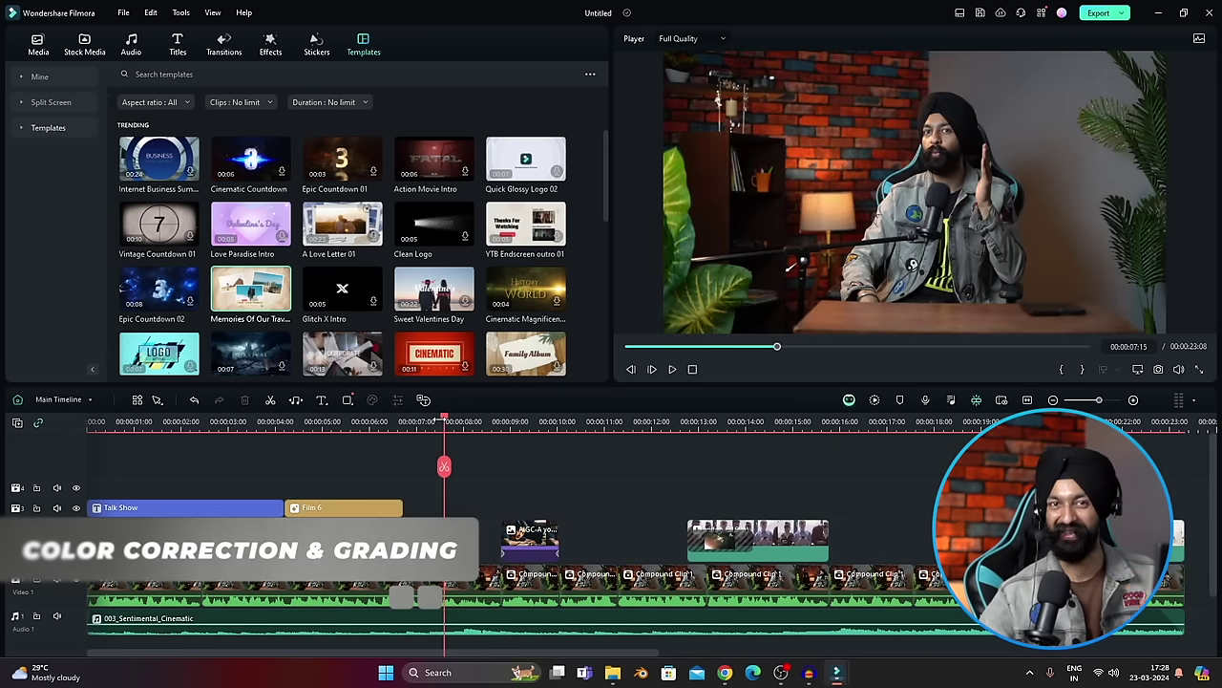
- Open the color settings of the compound clip at 00:00:07:15 and set its brightness to 31
click(454, 585)
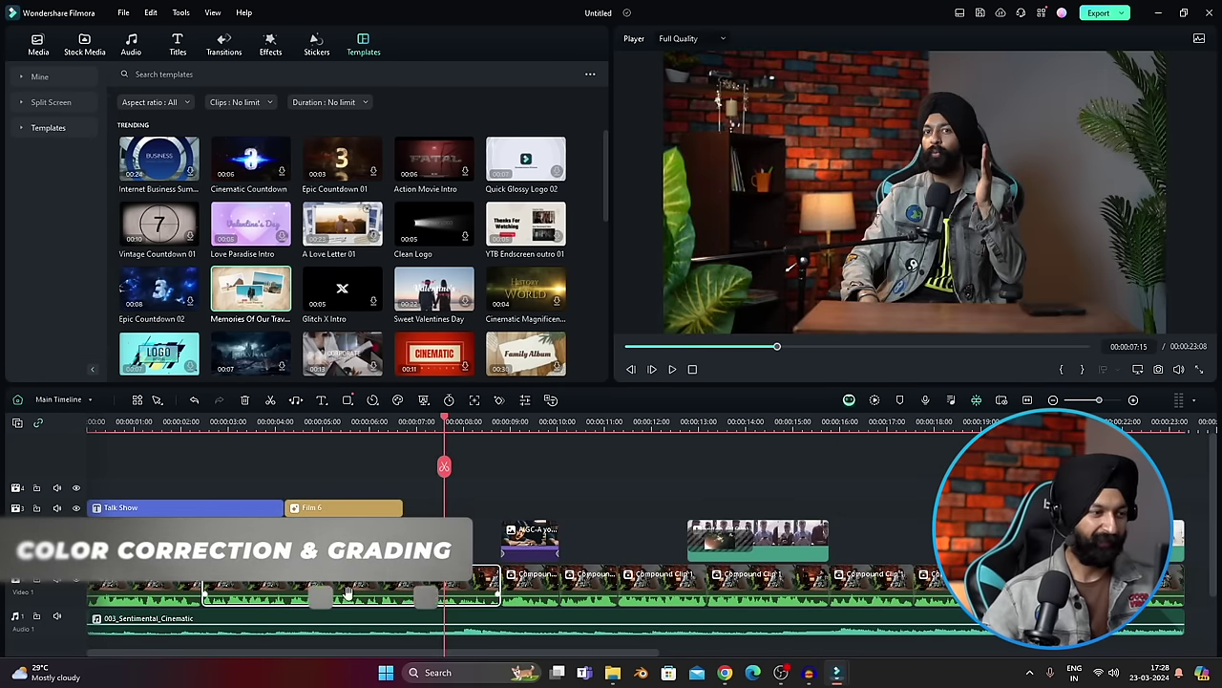
double_click(456, 584)
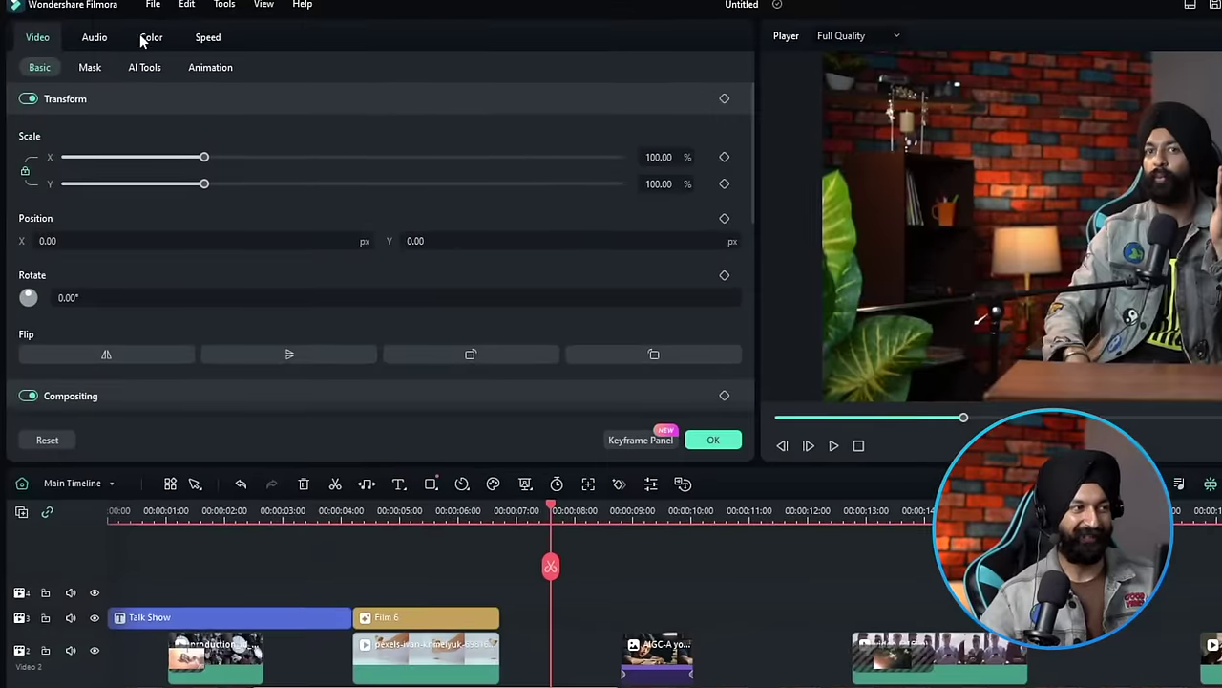
click(151, 39)
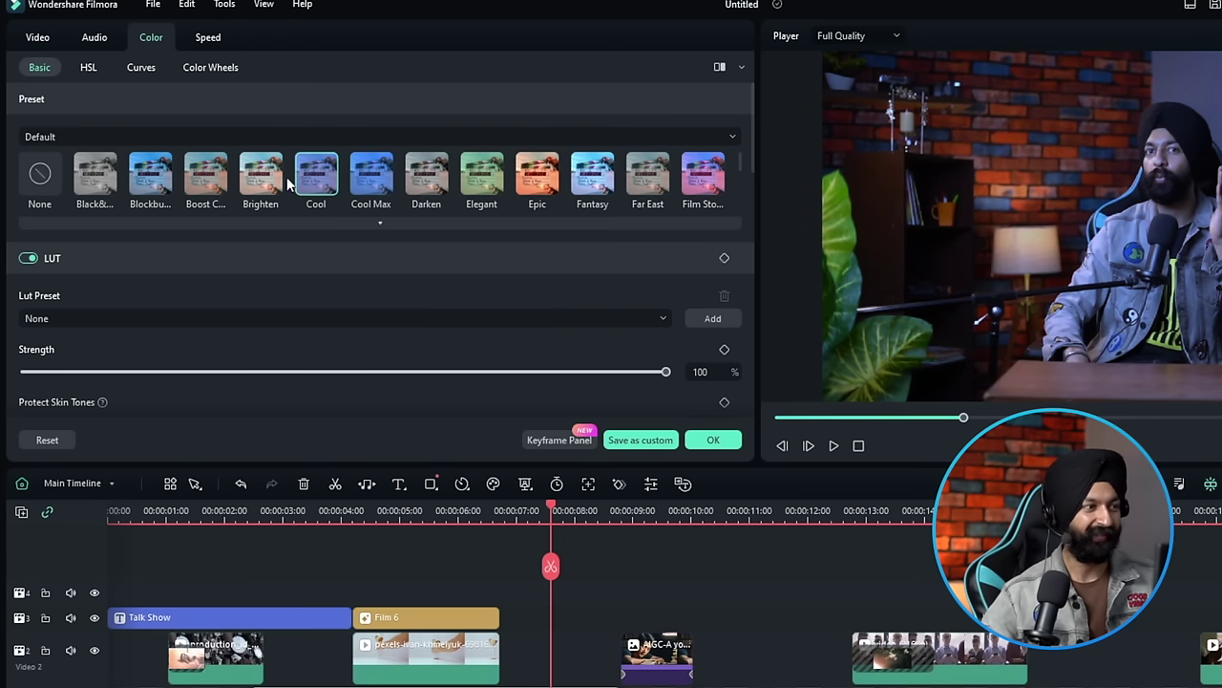
scroll(159, 270, down, 6)
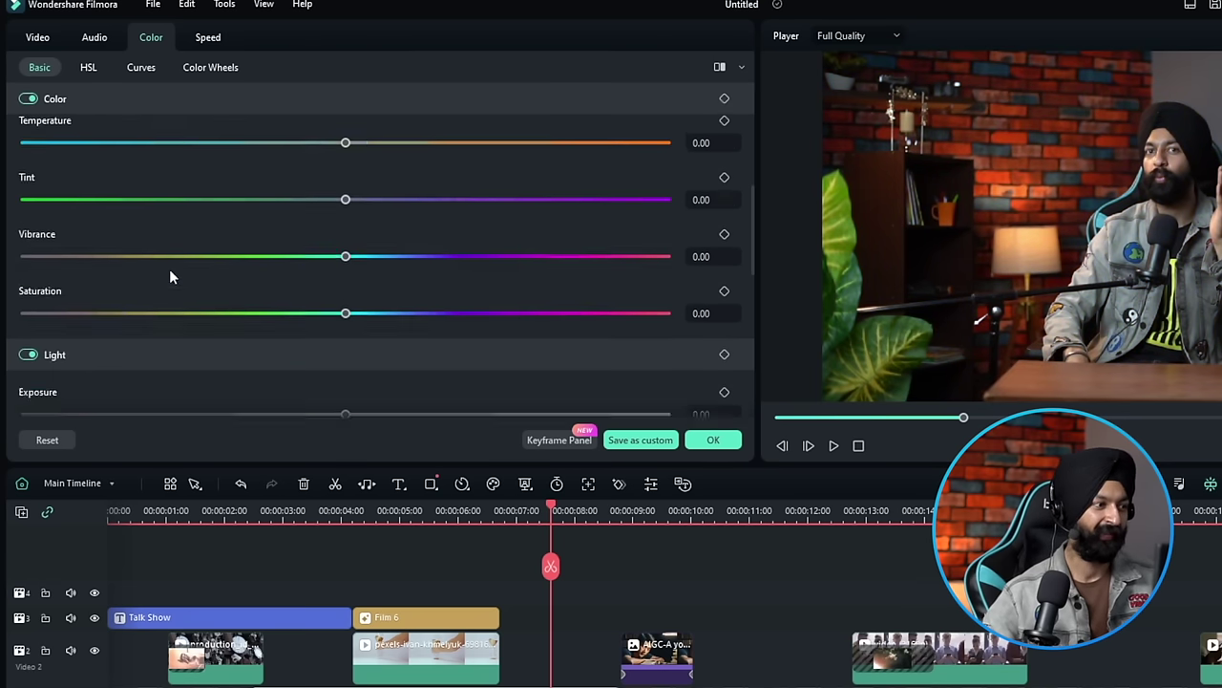
scroll(132, 245, down, 1)
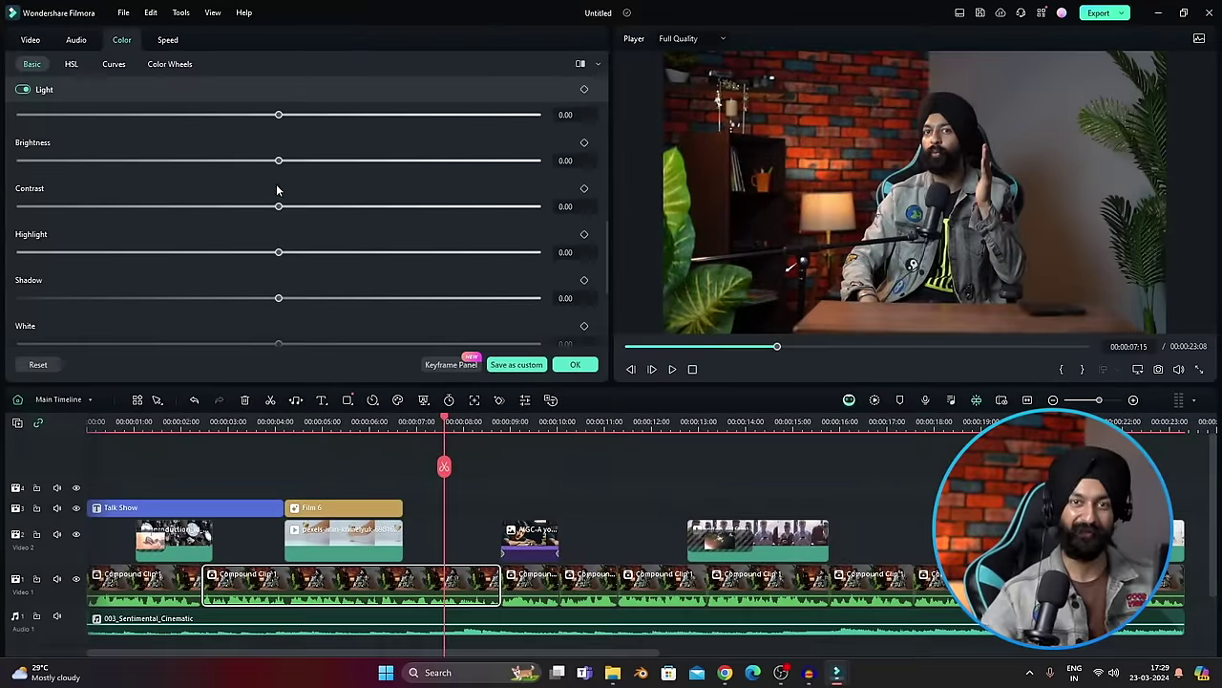
drag(279, 161, 358, 161)
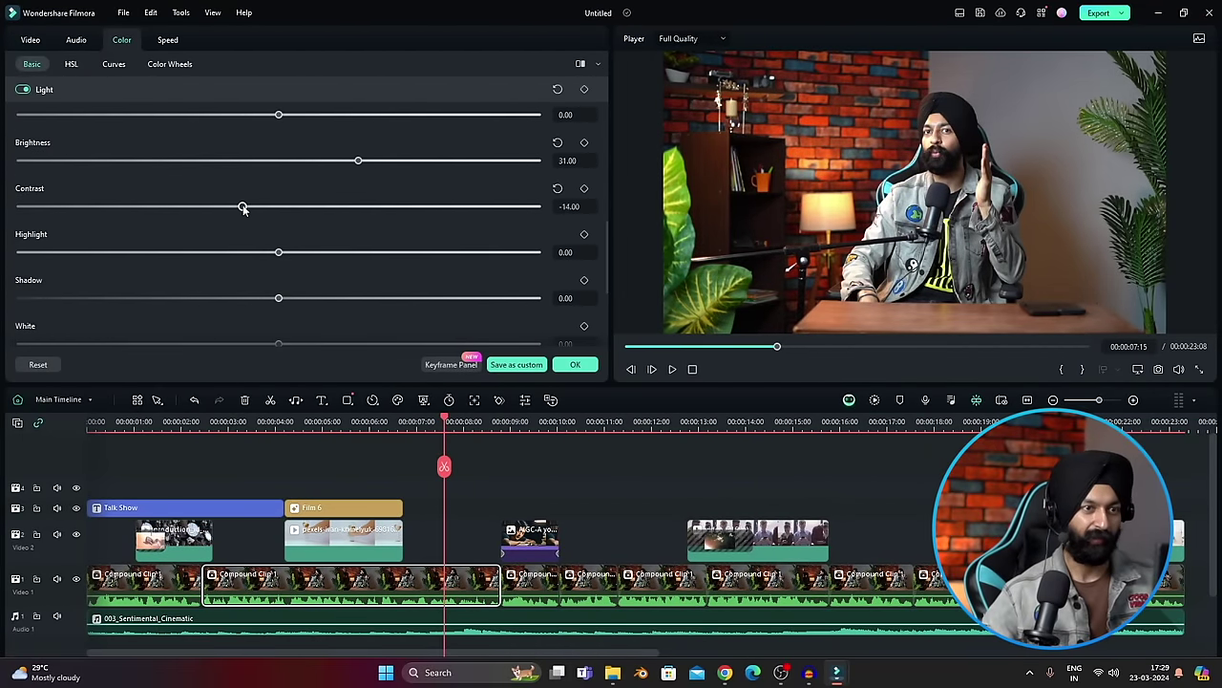
- Try a contrast of -17 and a highlight of 2 on the compound clip
drag(133, 219, 231, 228)
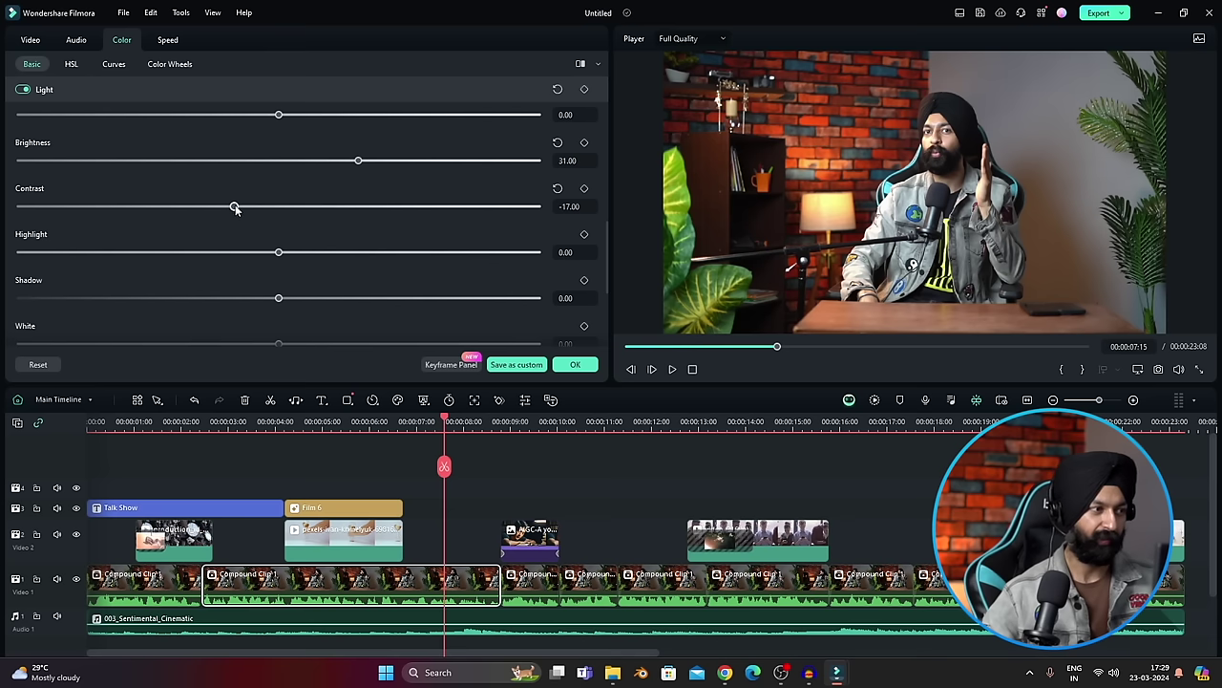
mouse_move(273, 252)
mouse_down()
mouse_move(125, 252)
mouse_move(458, 246)
mouse_move(275, 273)
mouse_up()
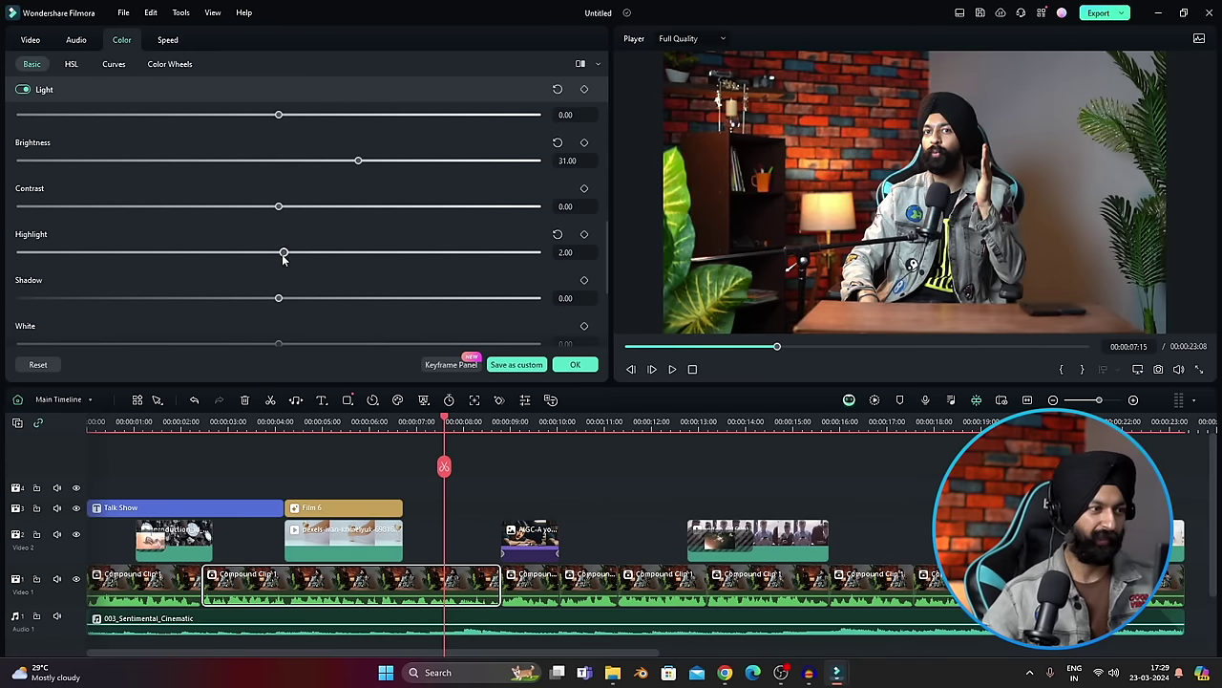
- Set the clip's shadow to 10, and try white at -100 before resetting it
scroll(225, 327, down, 3)
drag(284, 225, 16, 227)
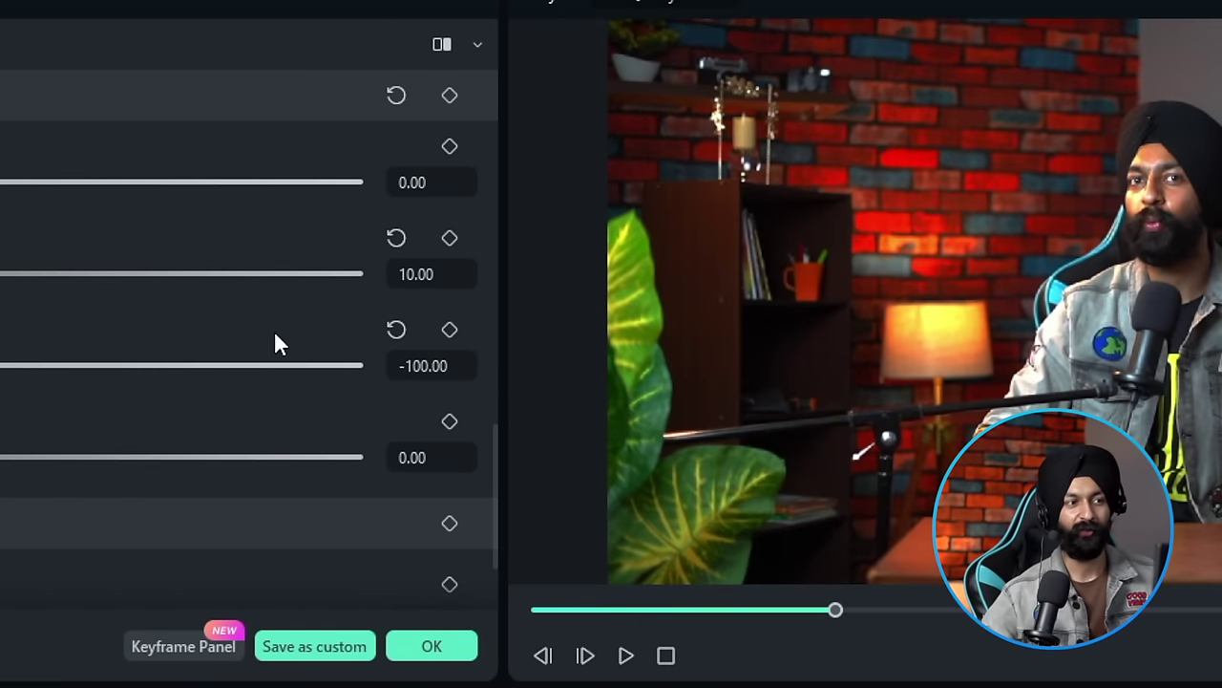
click(396, 330)
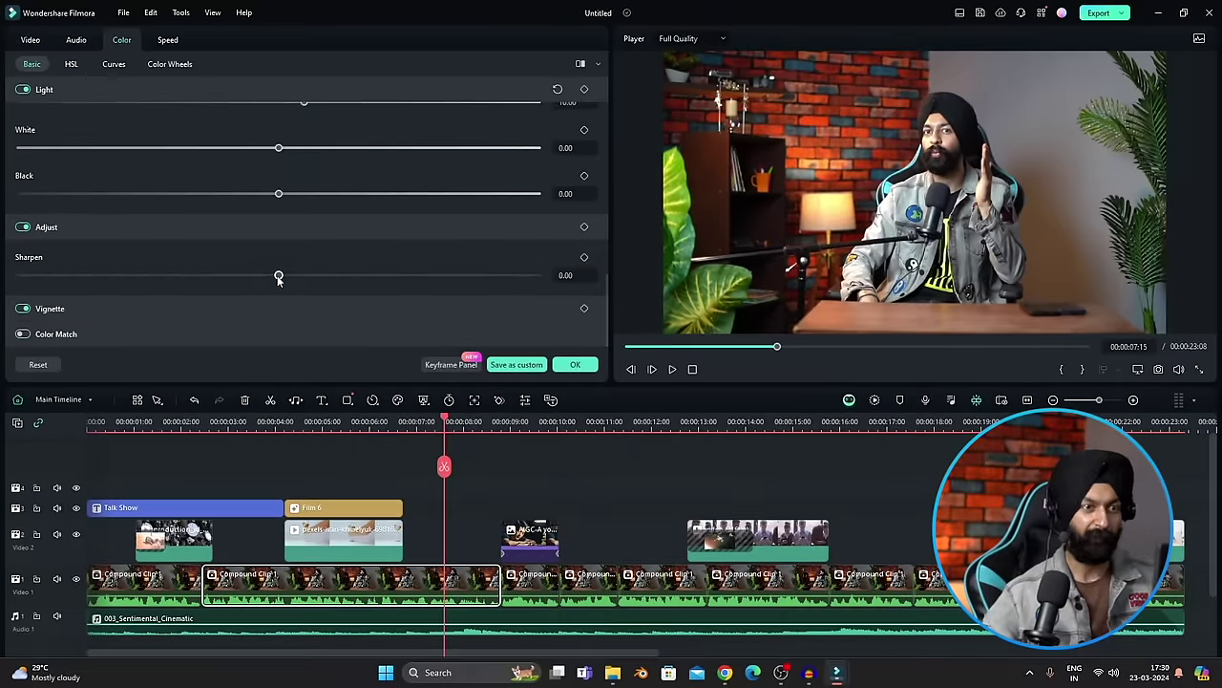
- Try a sharpen value of -79 and a color temperature of -15 on the clip
drag(276, 274, 145, 297)
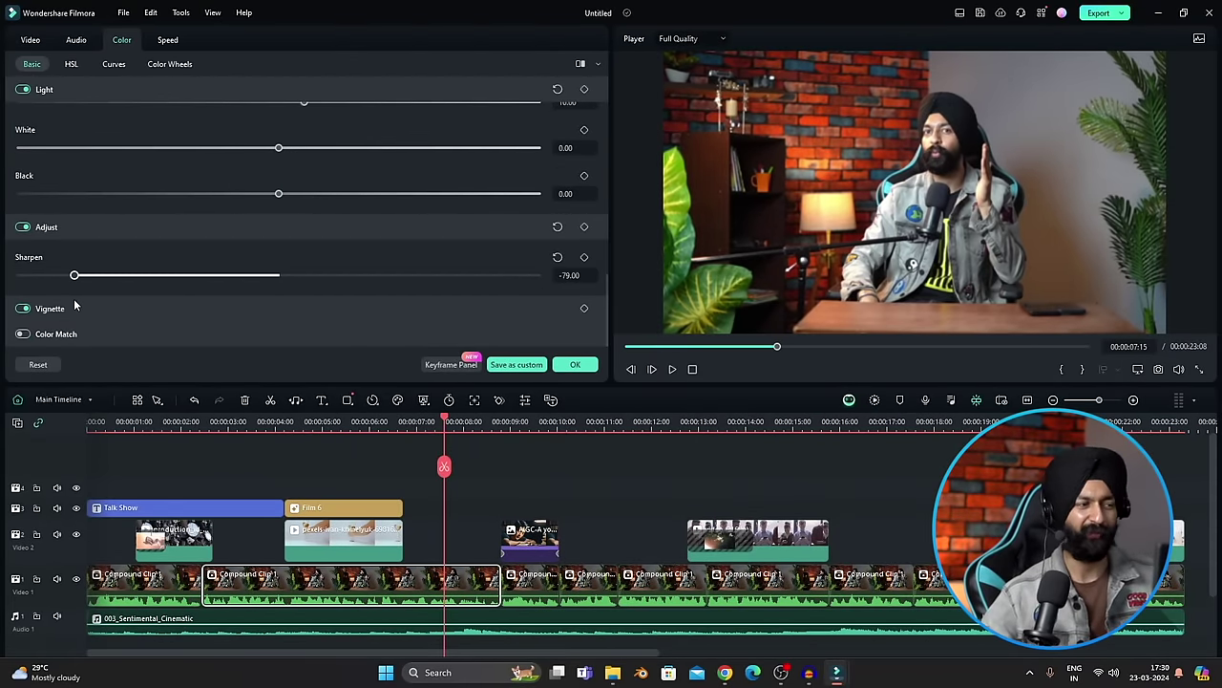
scroll(273, 235, up, 5)
drag(277, 239, 202, 241)
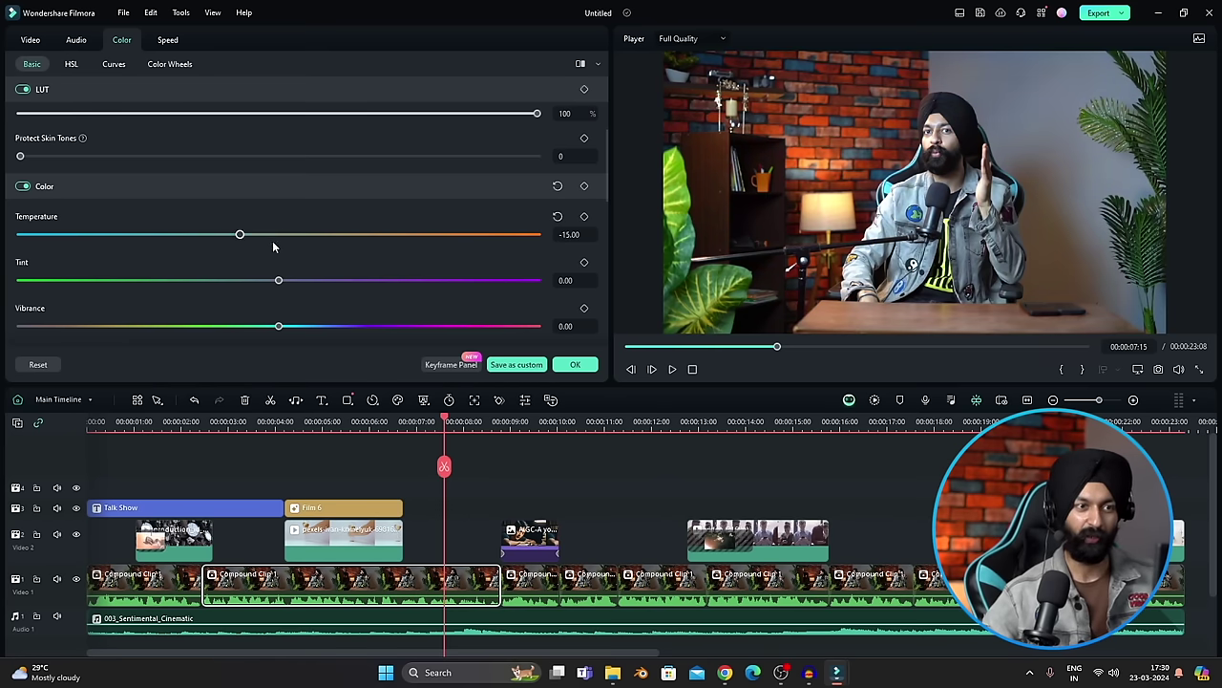
drag(340, 248, 304, 246)
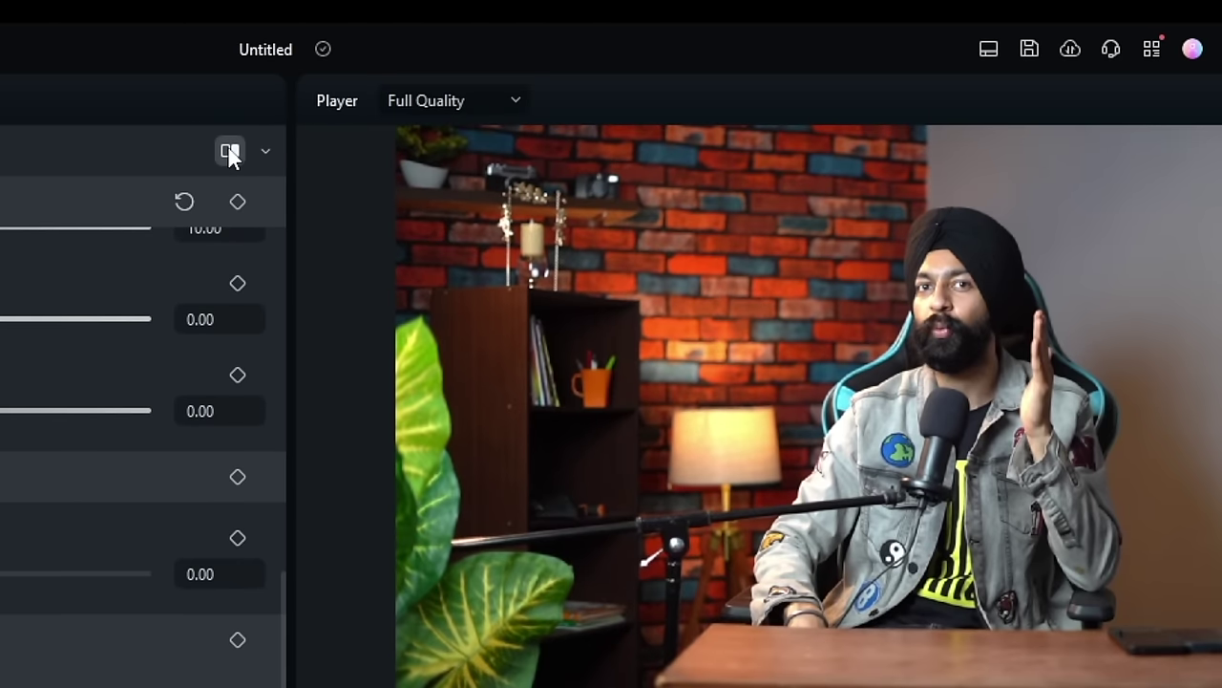
- Compare the clip before and after color correction side by side, and return to the single view
click(230, 152)
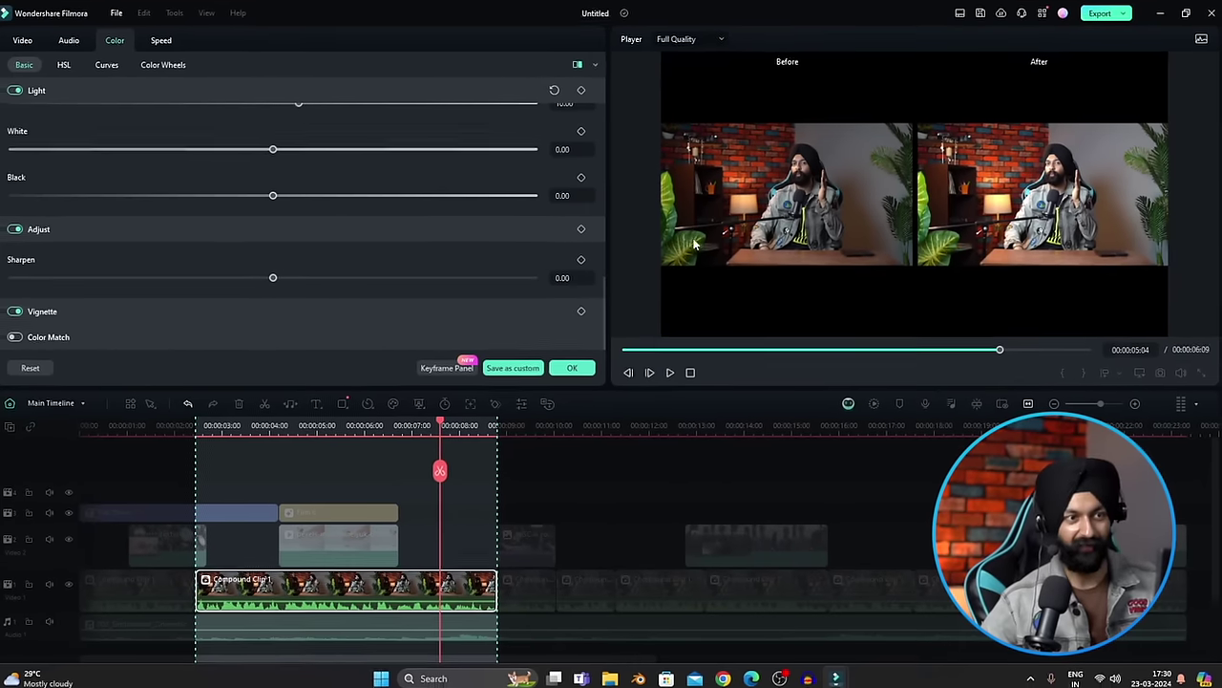
click(266, 150)
click(619, 106)
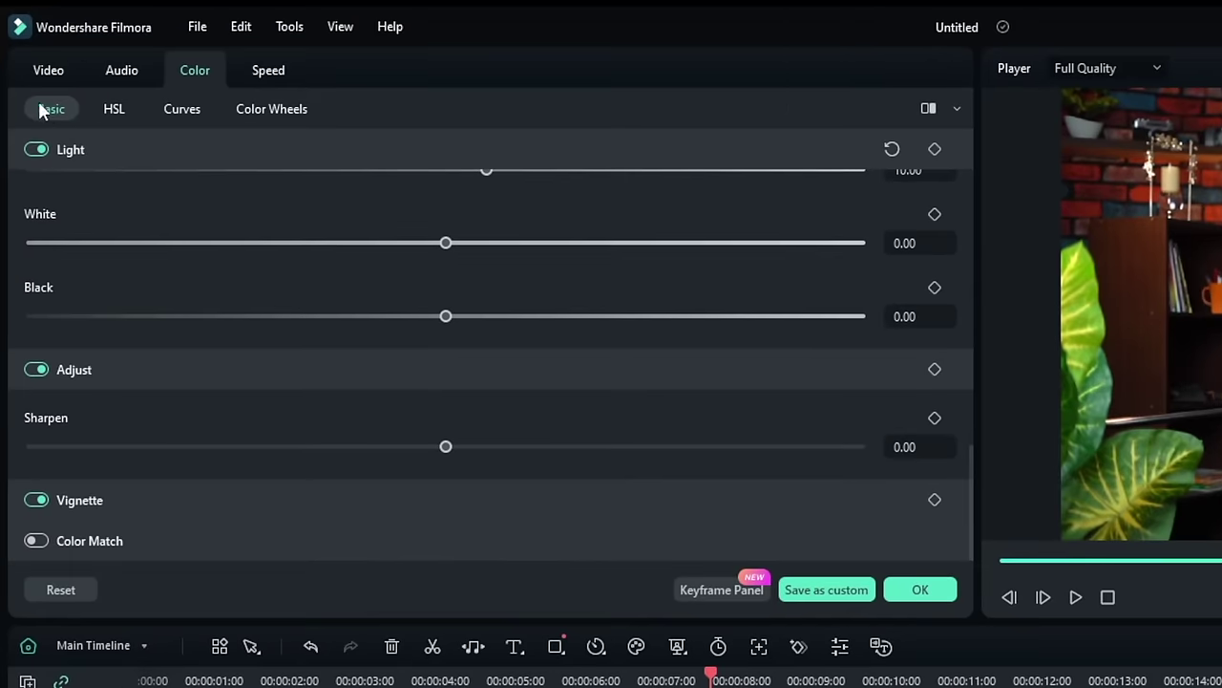
- Open the clip's HSL adjustments and try a lower luminance for the orange tones
click(115, 110)
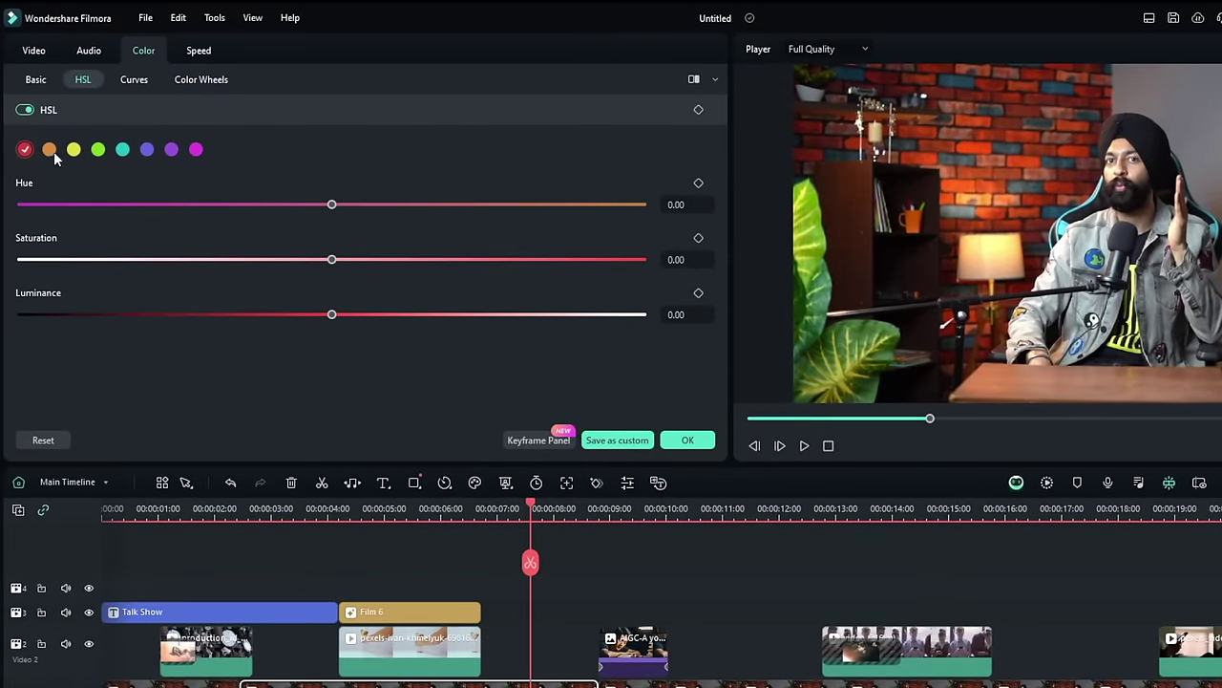
click(43, 124)
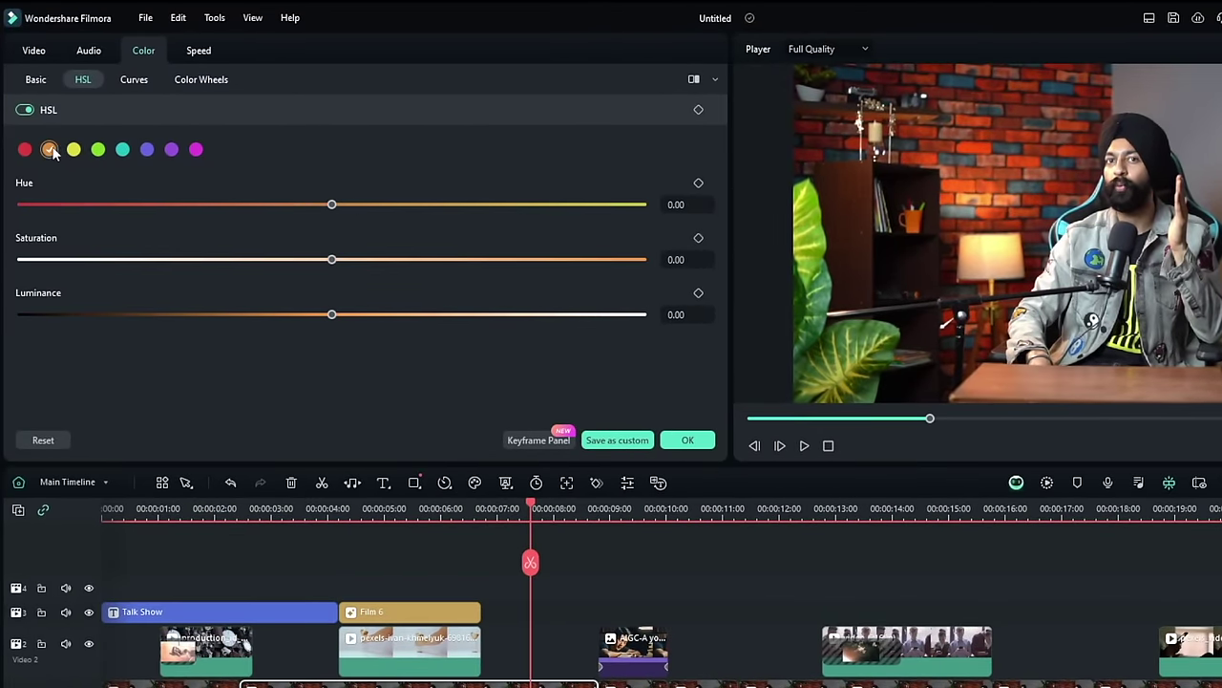
drag(329, 315, 214, 336)
- Try saturation values of -100 and 48 on the clip's yellow tones
click(72, 150)
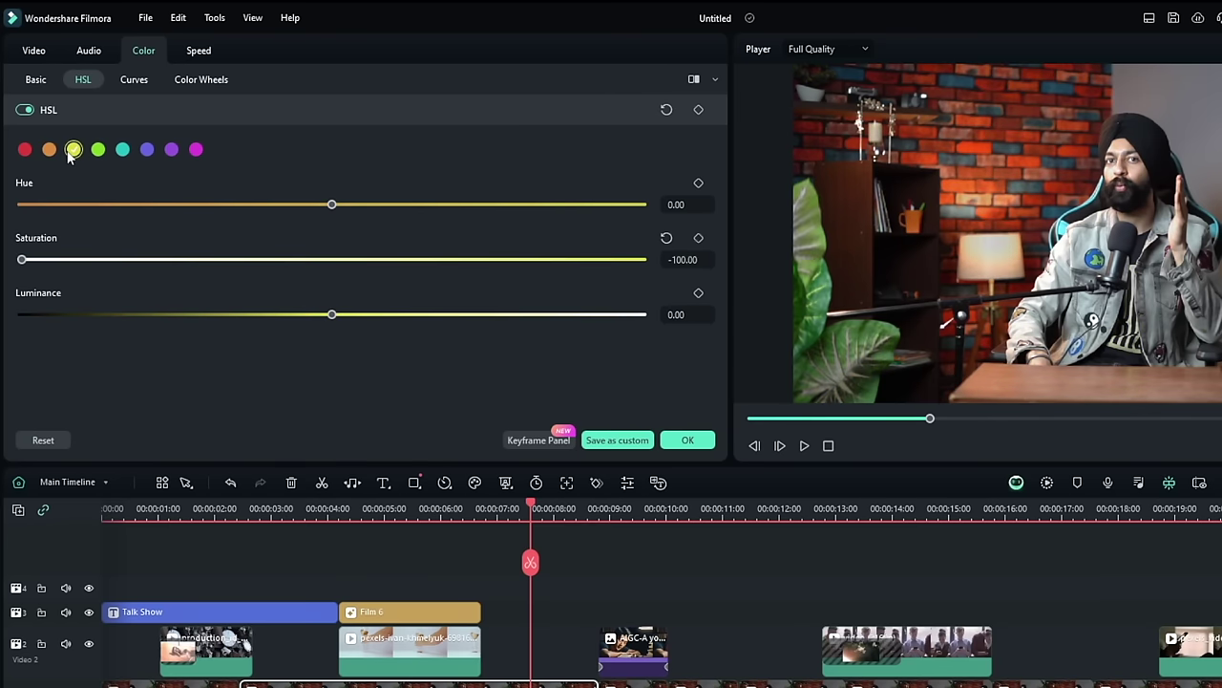
drag(87, 265, 545, 261)
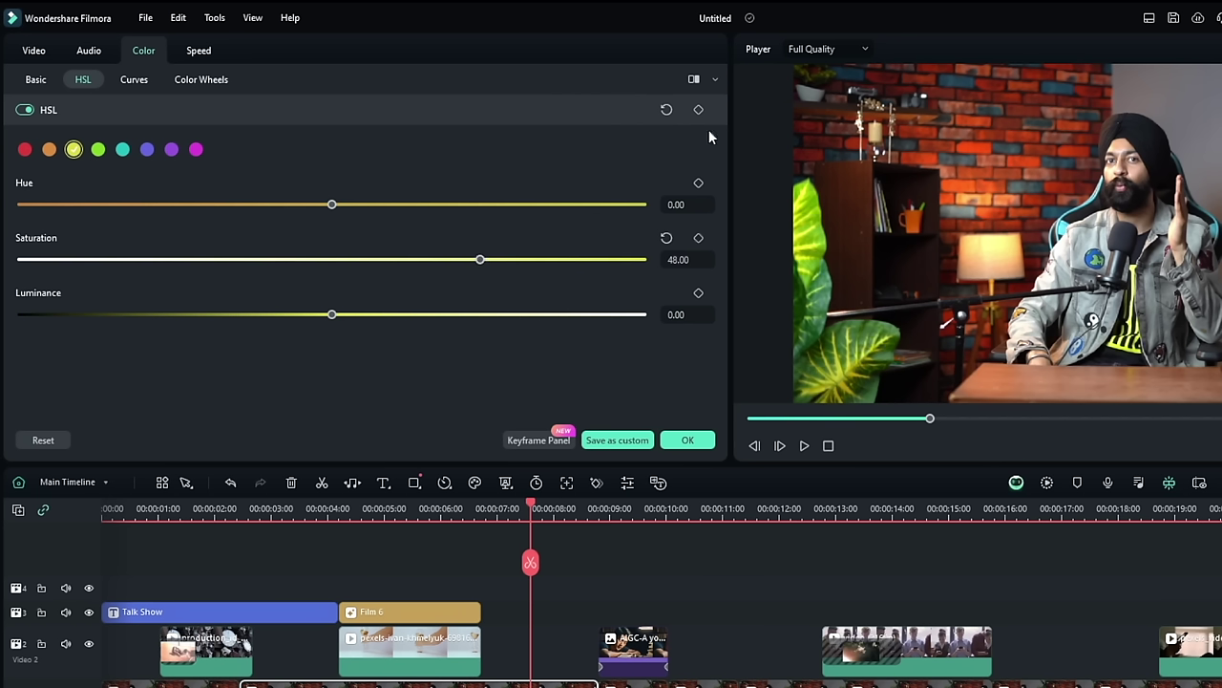
drag(607, 264, 317, 276)
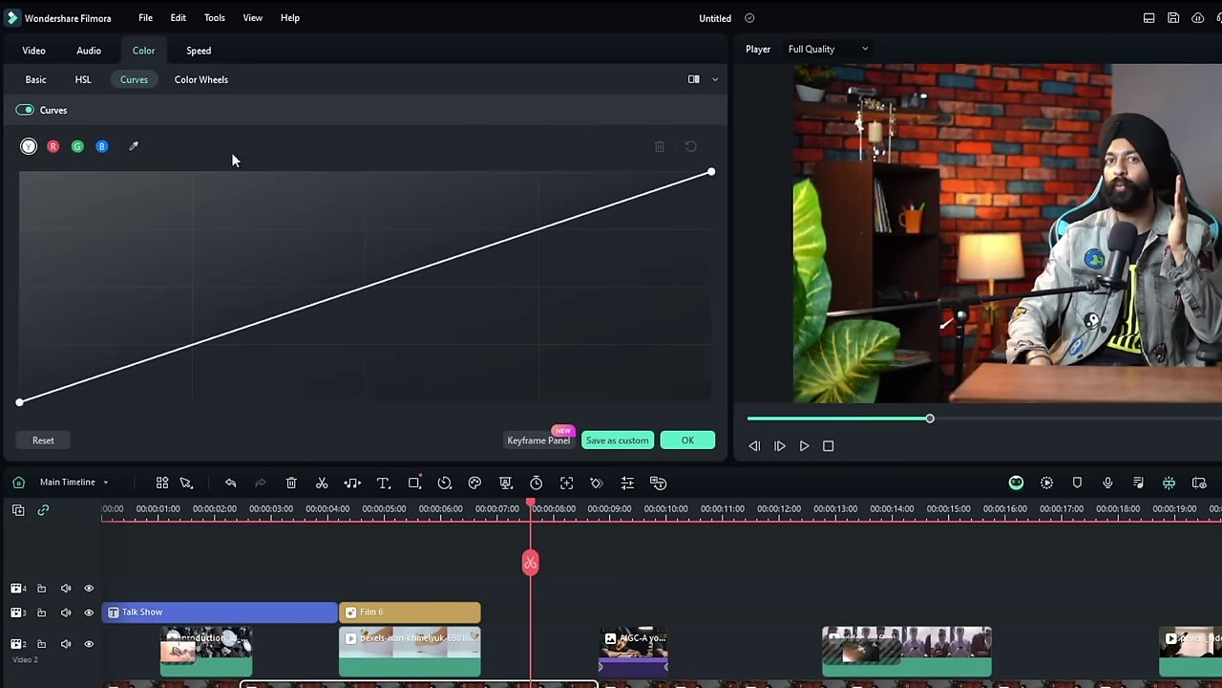
- Try control points in the dark and bright parts of the clip's white curve, and reset the curve
click(163, 357)
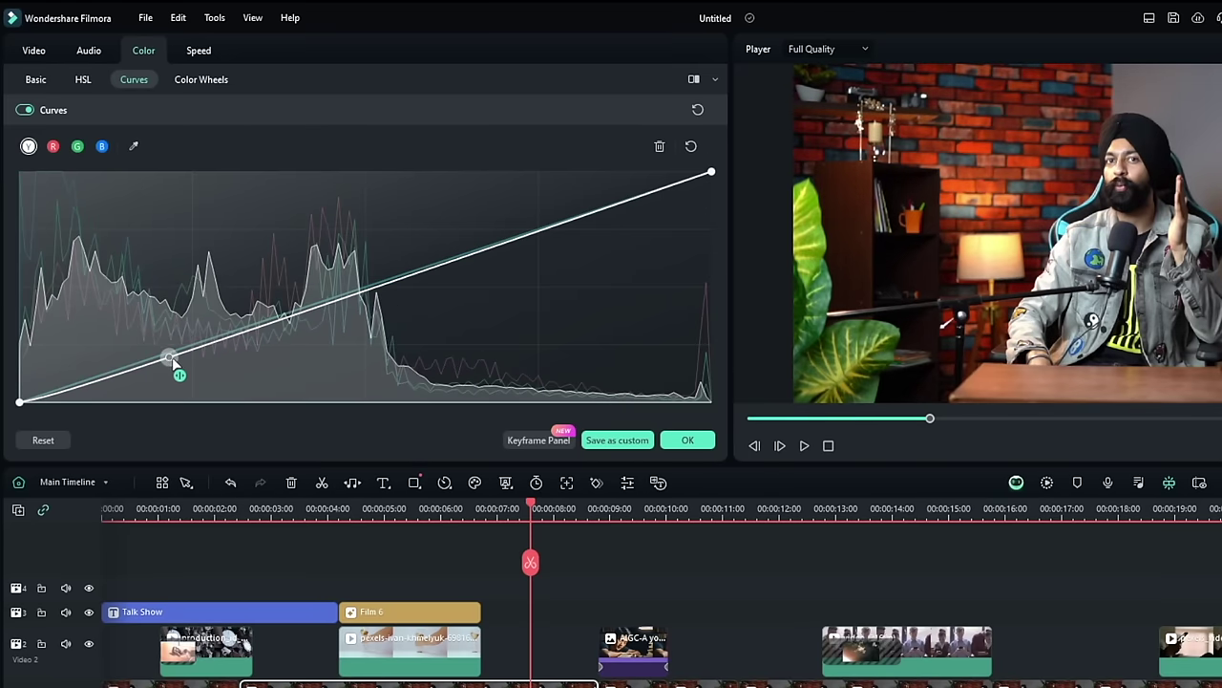
click(532, 229)
mouse_move(530, 228)
mouse_down()
mouse_move(518, 212)
mouse_move(526, 231)
mouse_up()
click(690, 146)
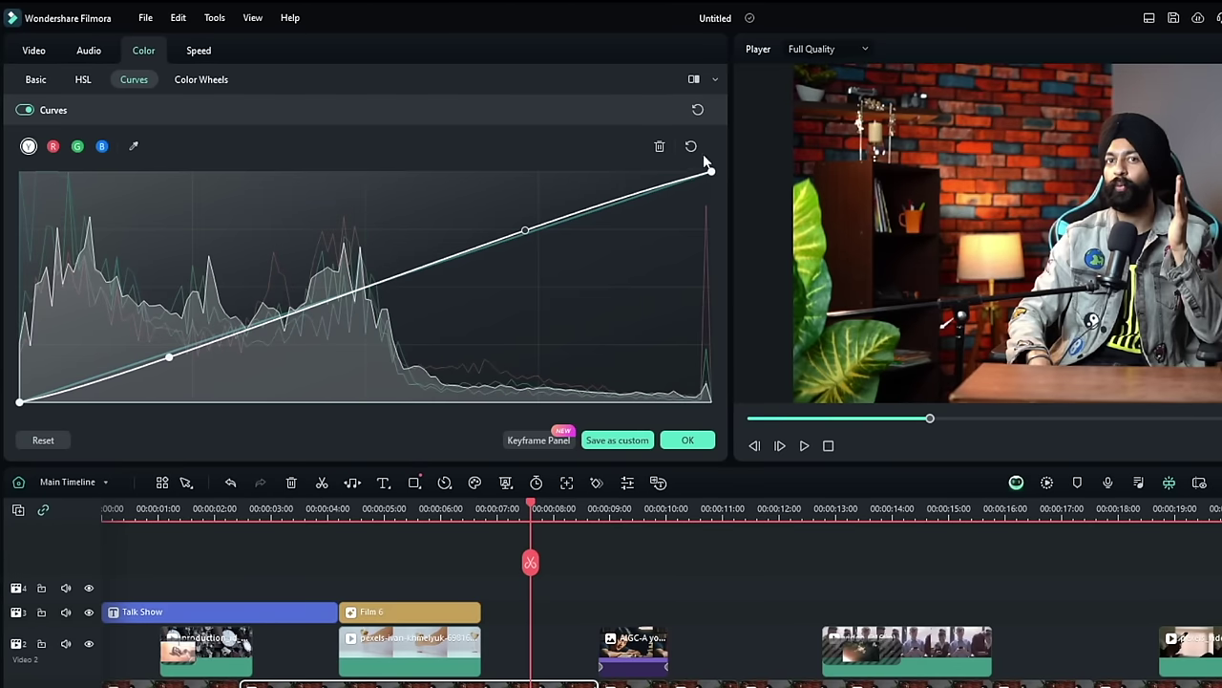
- Try a shadows tint of red 92.94, green 87.45 and blue 100.00 plus a brightness change, and reset the shadows wheel
click(196, 80)
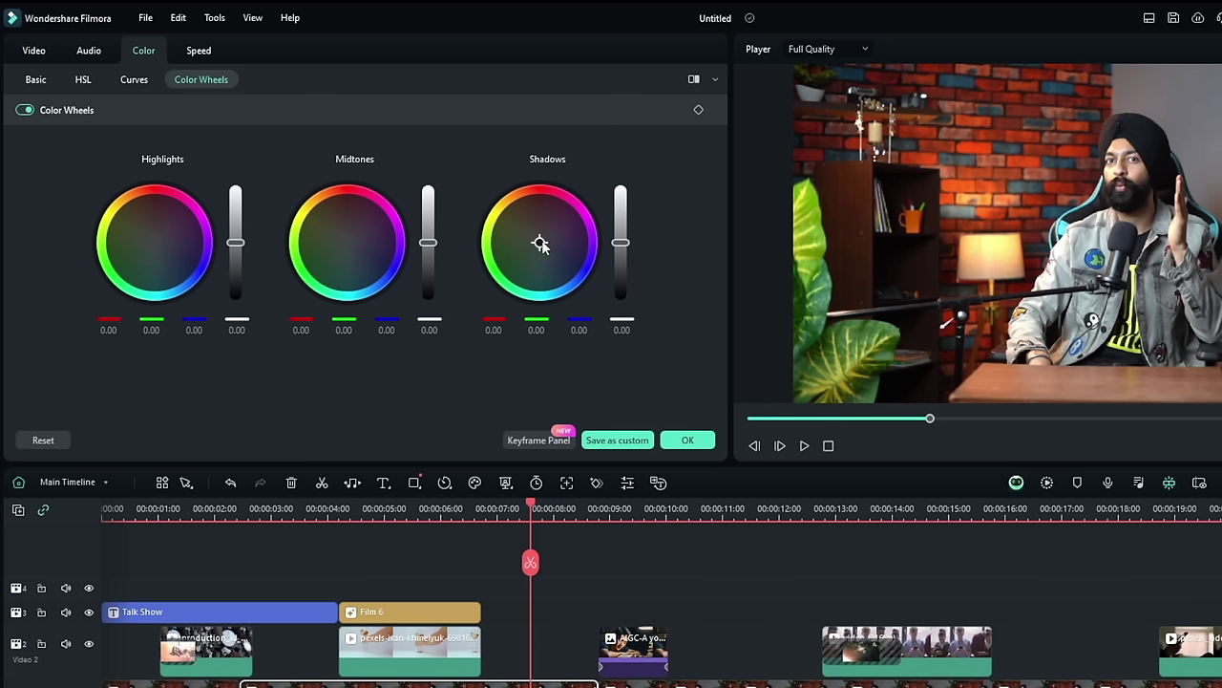
mouse_move(540, 243)
mouse_down()
mouse_move(526, 233)
mouse_move(548, 242)
mouse_up()
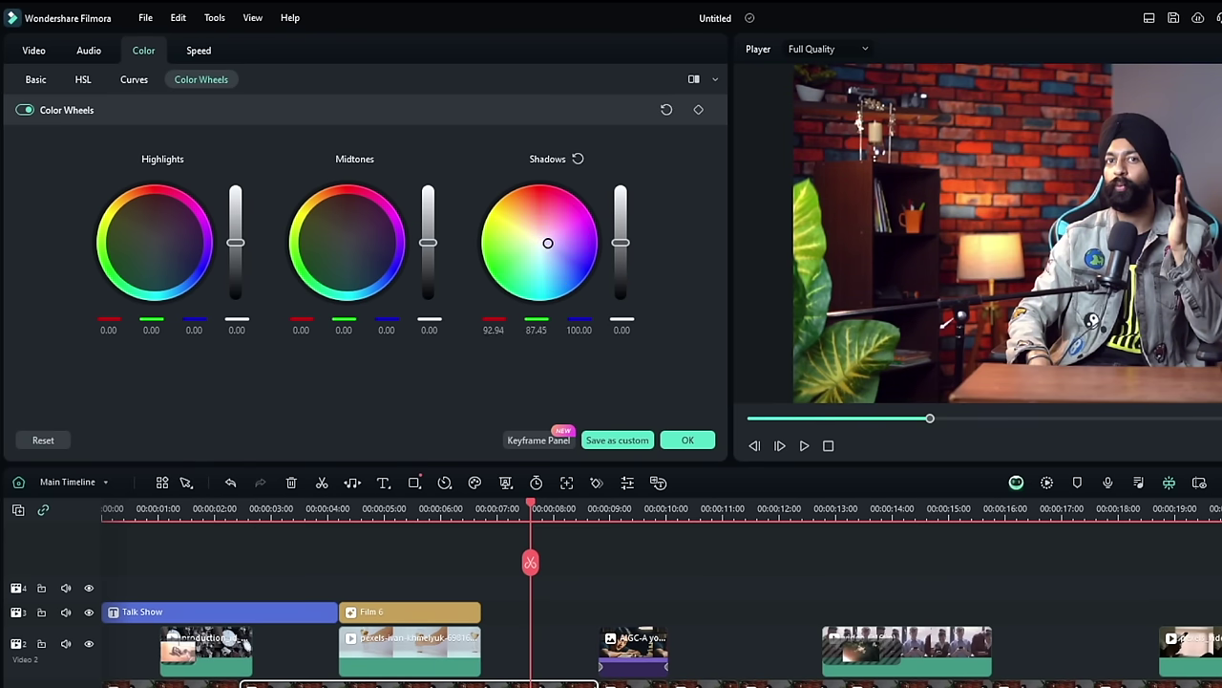
double_click(539, 244)
mouse_move(622, 245)
mouse_down()
mouse_move(631, 279)
mouse_move(622, 225)
mouse_move(627, 238)
mouse_up()
click(576, 160)
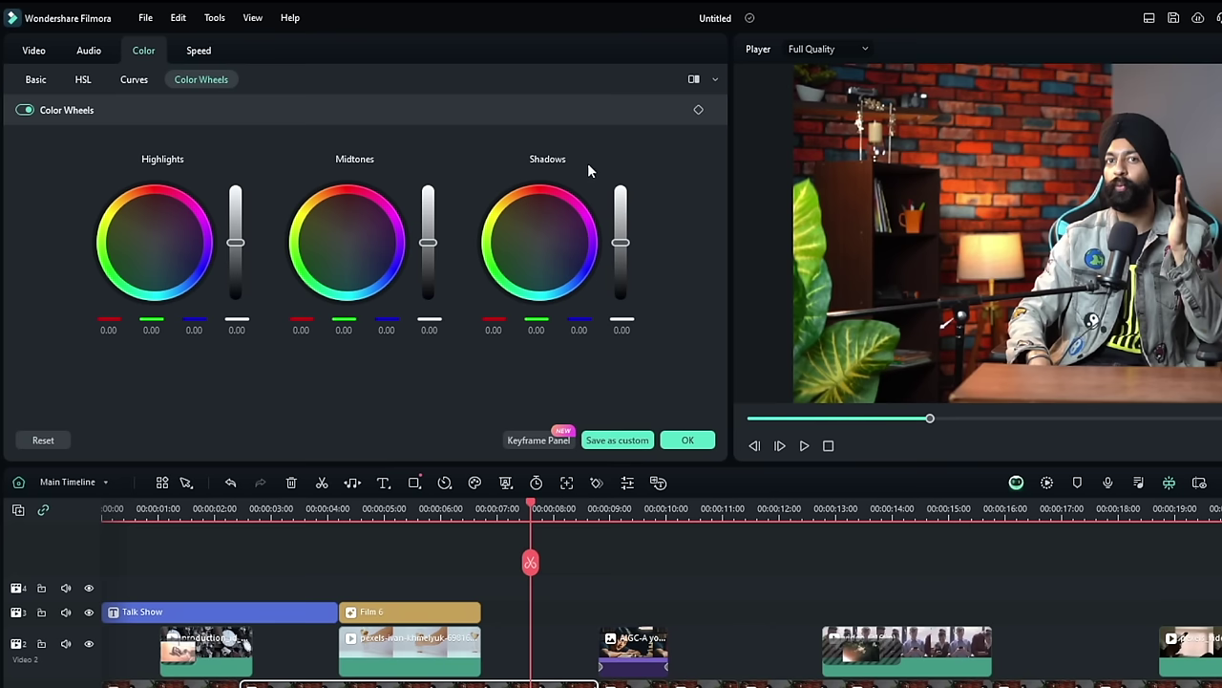
- Try a midtones tint of red 100.00, green 94.90 and blue 80.39, reset it, and shift the highlights wheel slightly
click(347, 244)
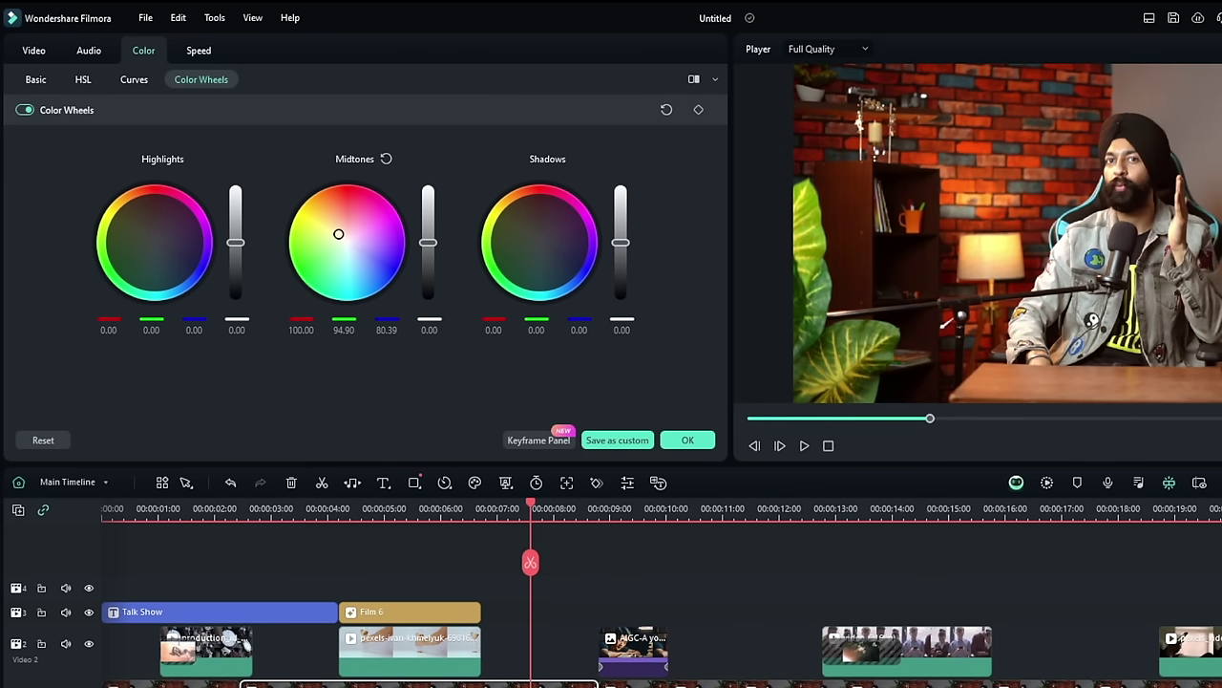
click(385, 159)
drag(155, 245, 159, 241)
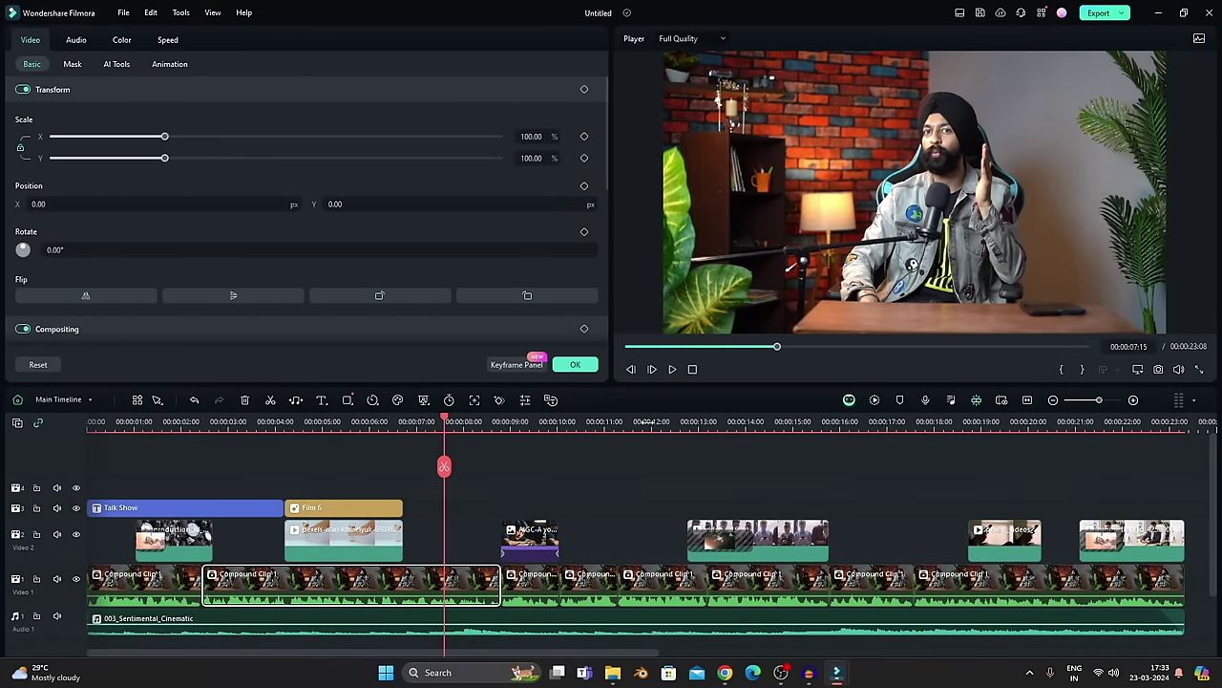
- Compare an uncorrected segment near 12 seconds with the corrected segment near 7 seconds, and confirm the clip settings
click(648, 421)
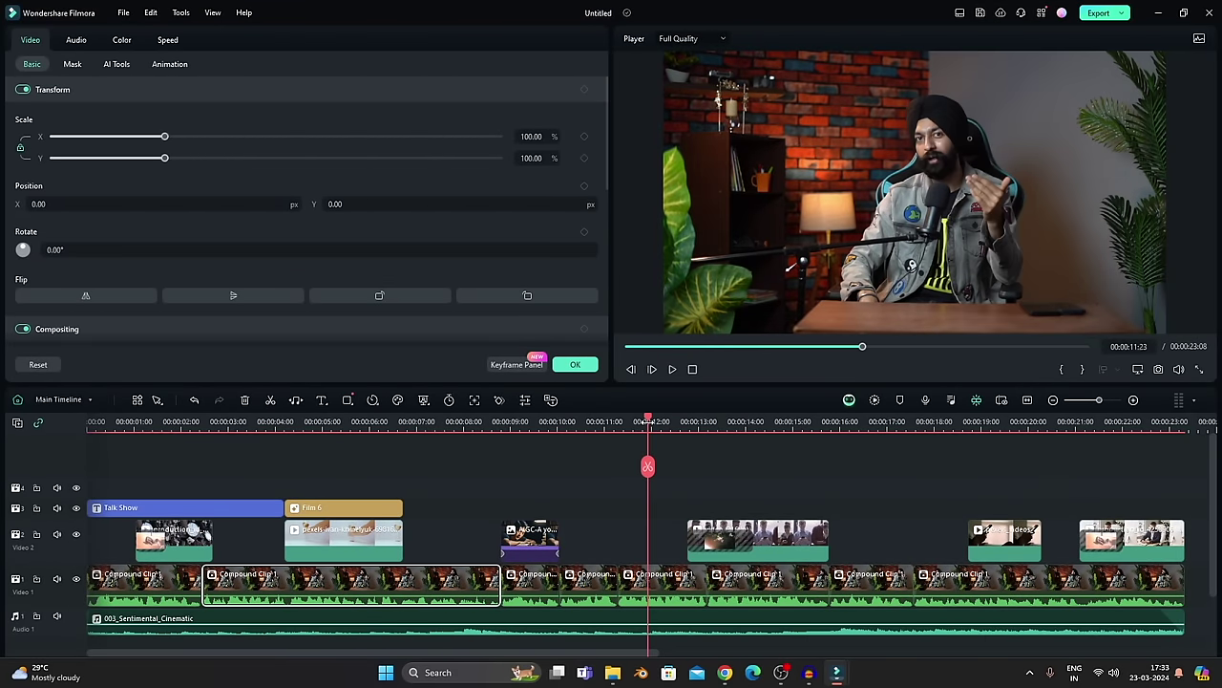
drag(647, 421, 437, 421)
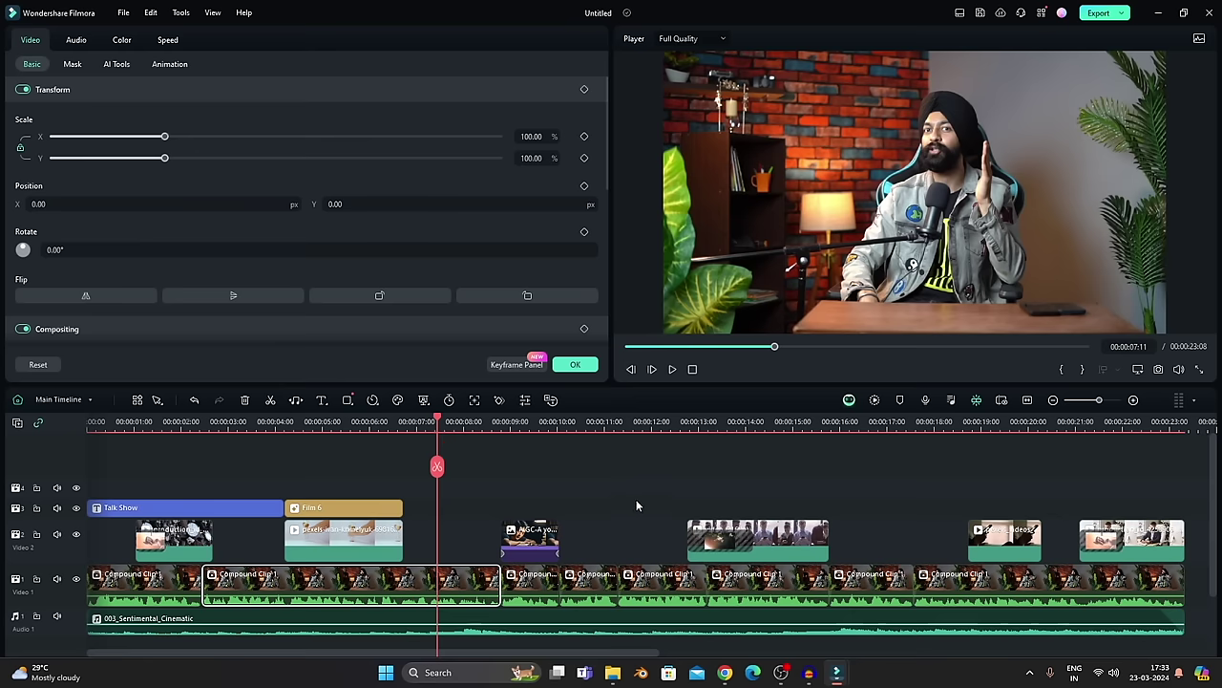
click(580, 367)
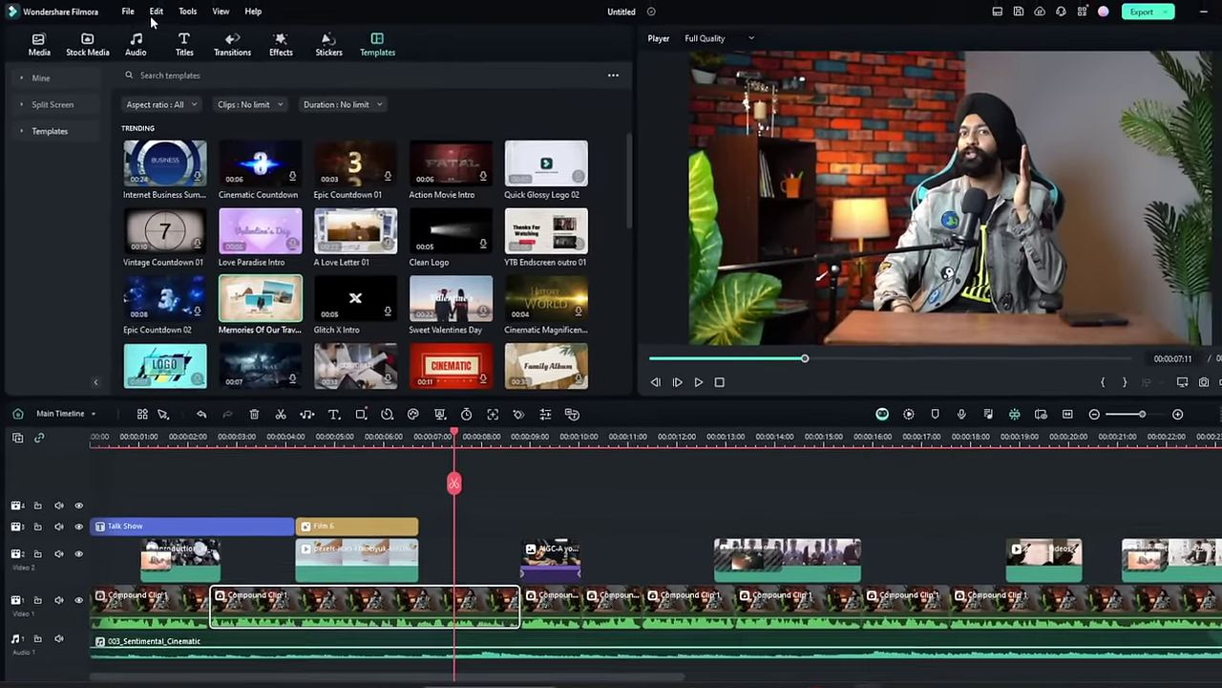
- Copy the effects of the color-corrected compound clip segment
click(129, 11)
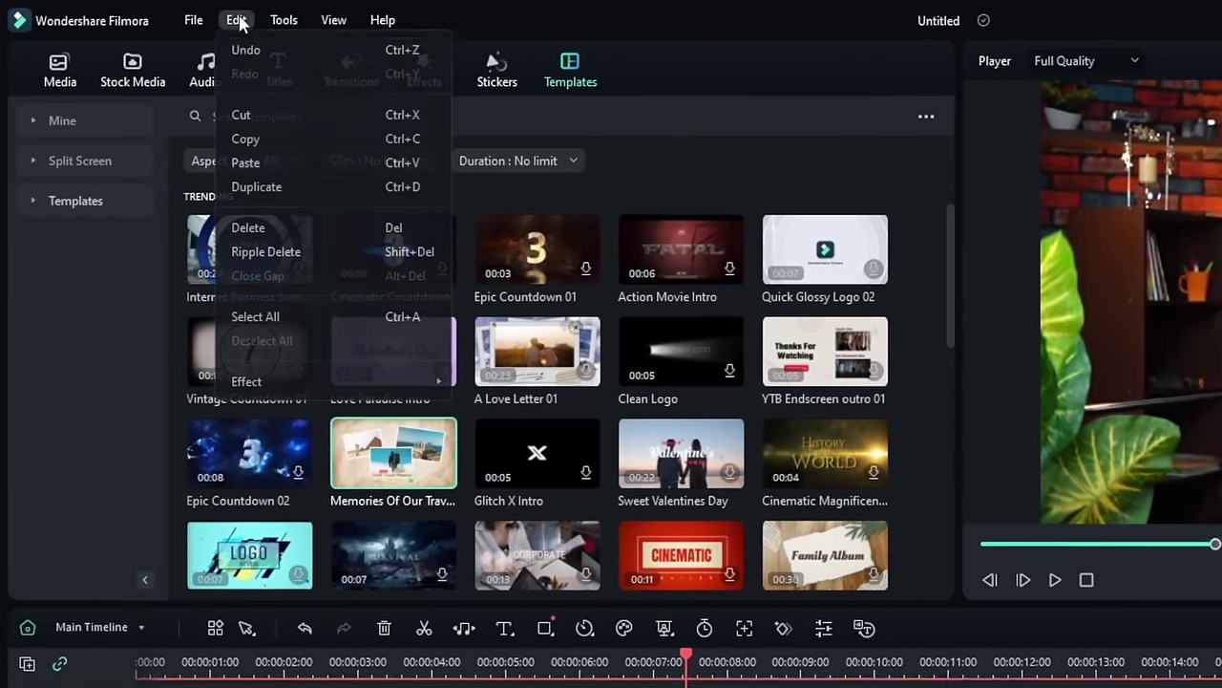
mouse_move(308, 392)
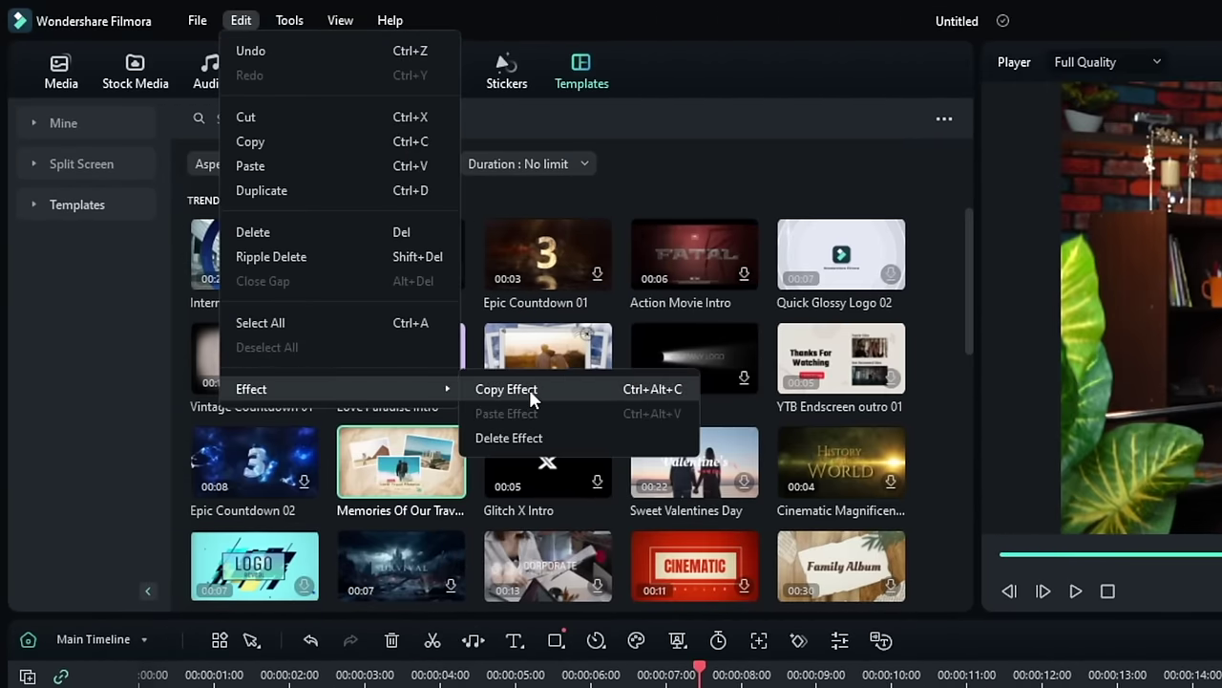
click(506, 389)
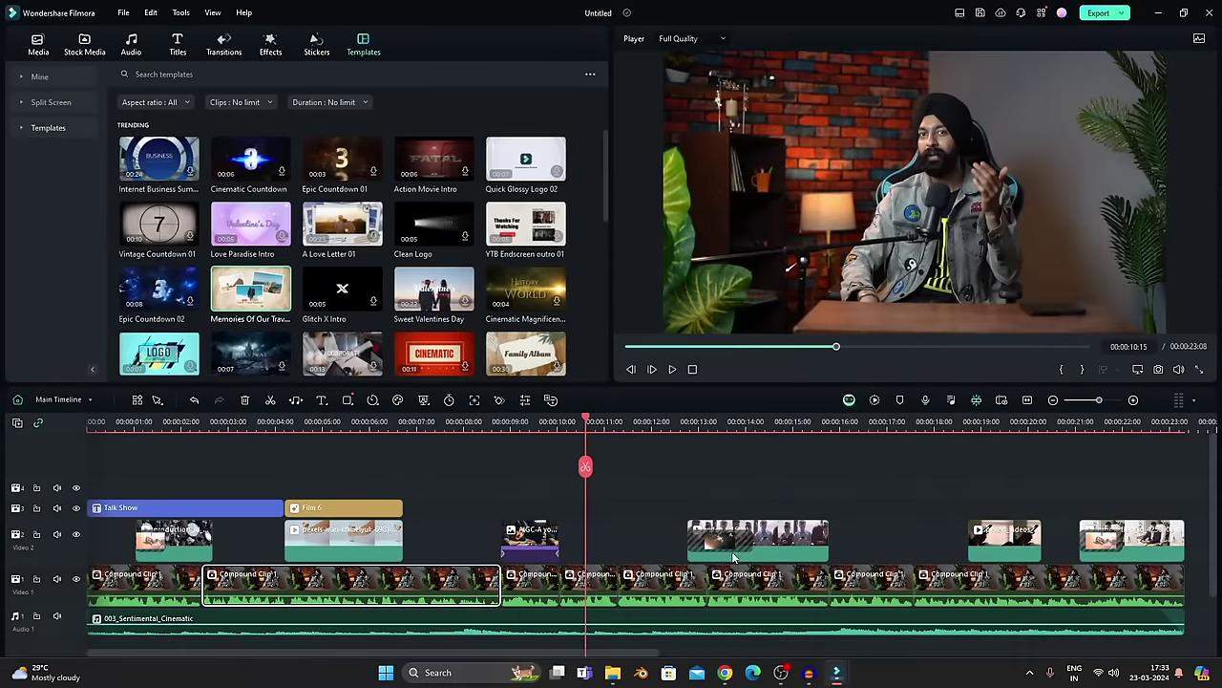
- Paste the copied effects onto the short compound clip segment at about 10 seconds
click(598, 590)
click(151, 12)
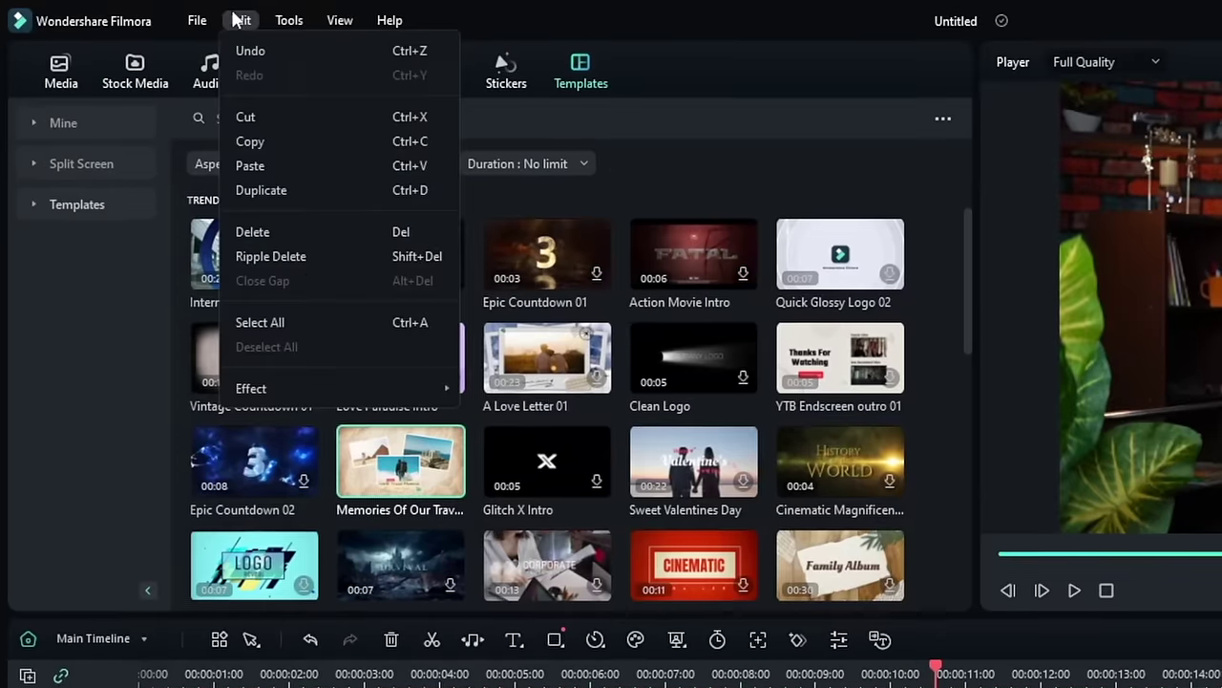
mouse_move(401, 388)
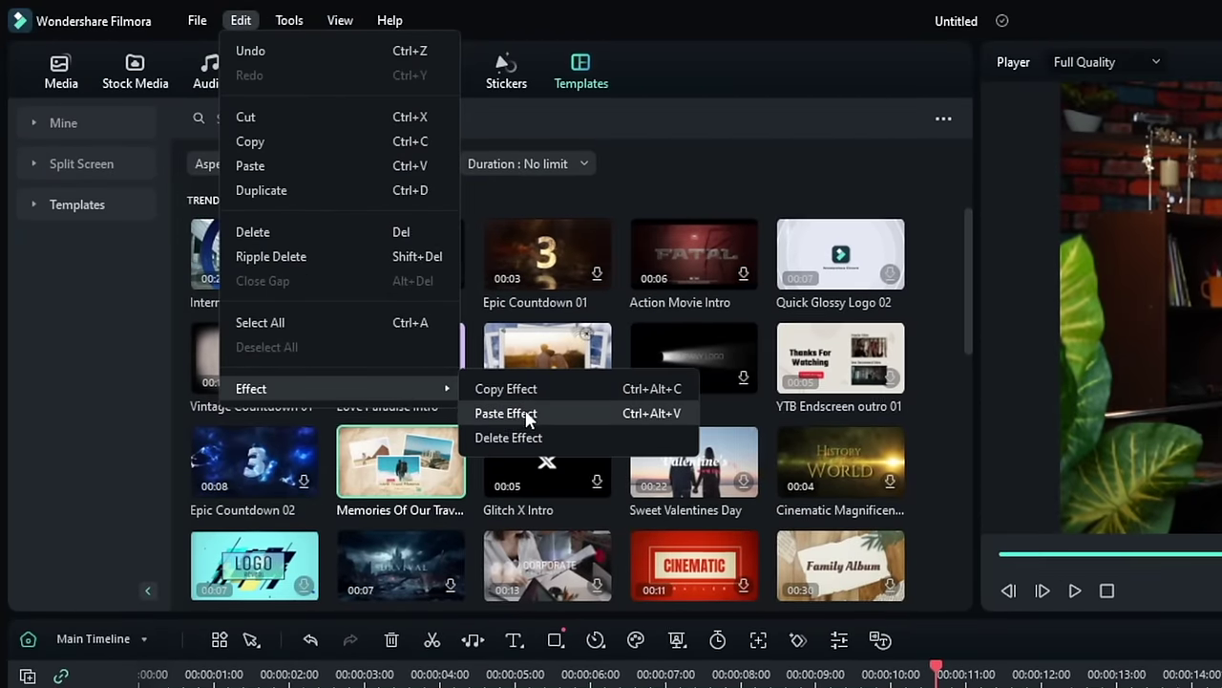
click(493, 413)
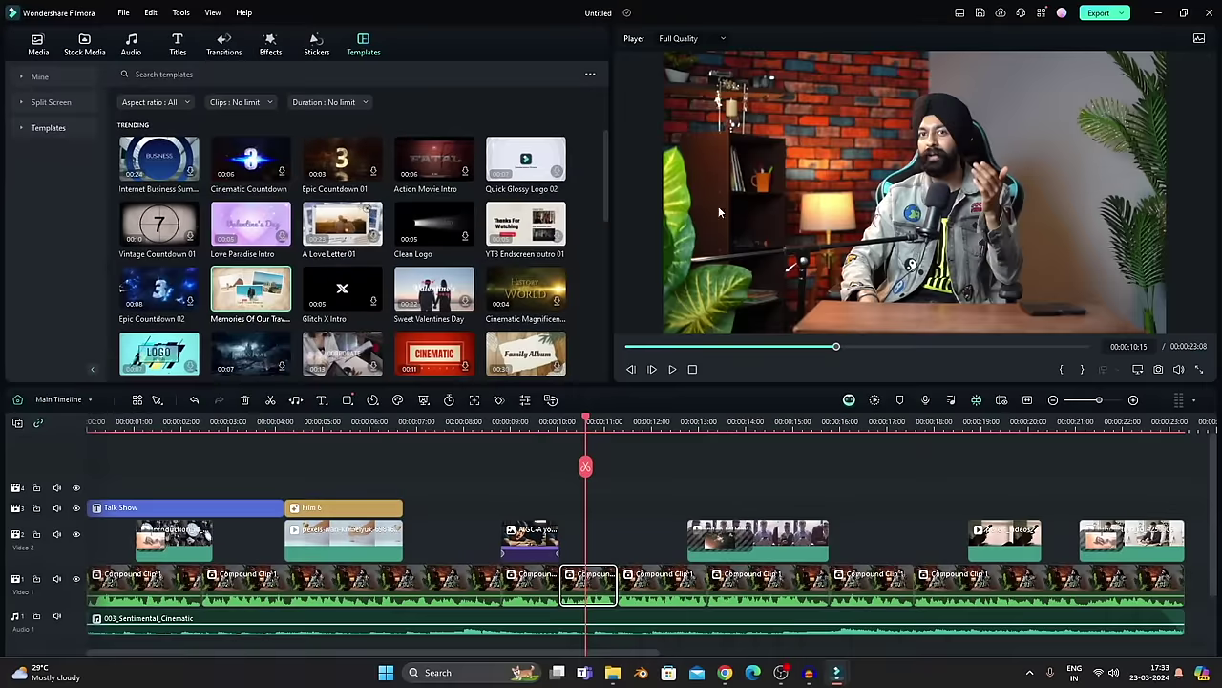
- Paste the copied effects onto the opening compound clip segment and the four segments from about 11 seconds to the end
click(655, 589)
ctrl+click(781, 592)
ctrl+click(873, 584)
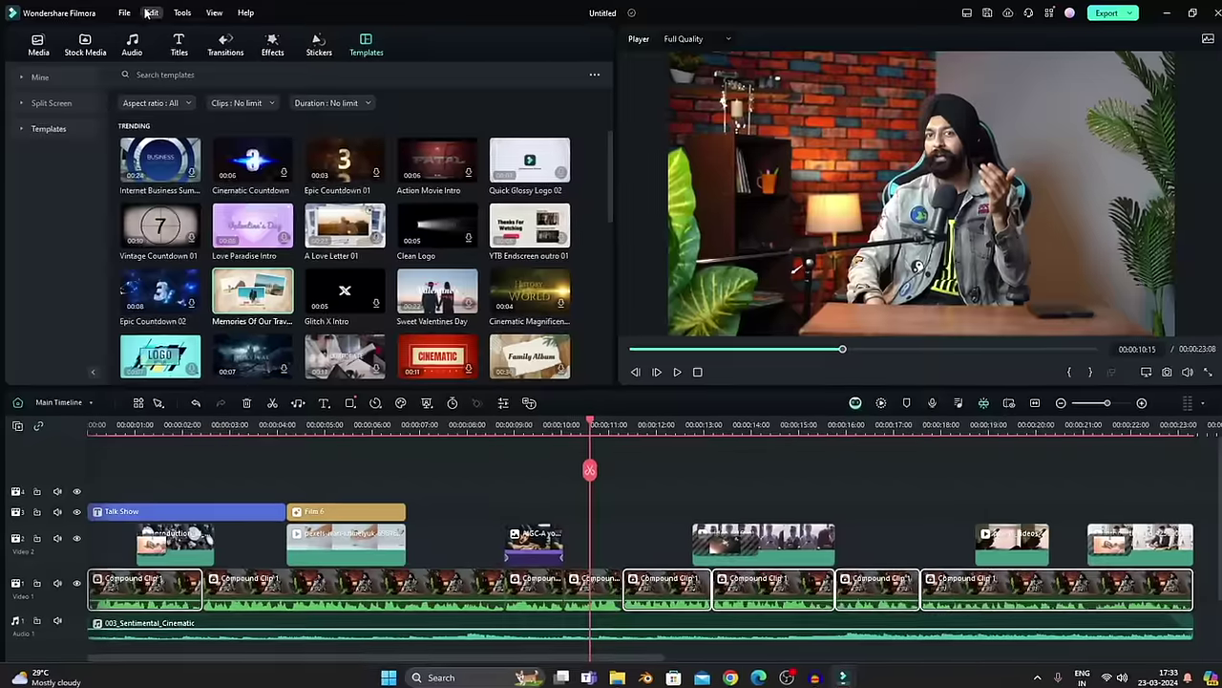
click(136, 14)
mouse_move(363, 392)
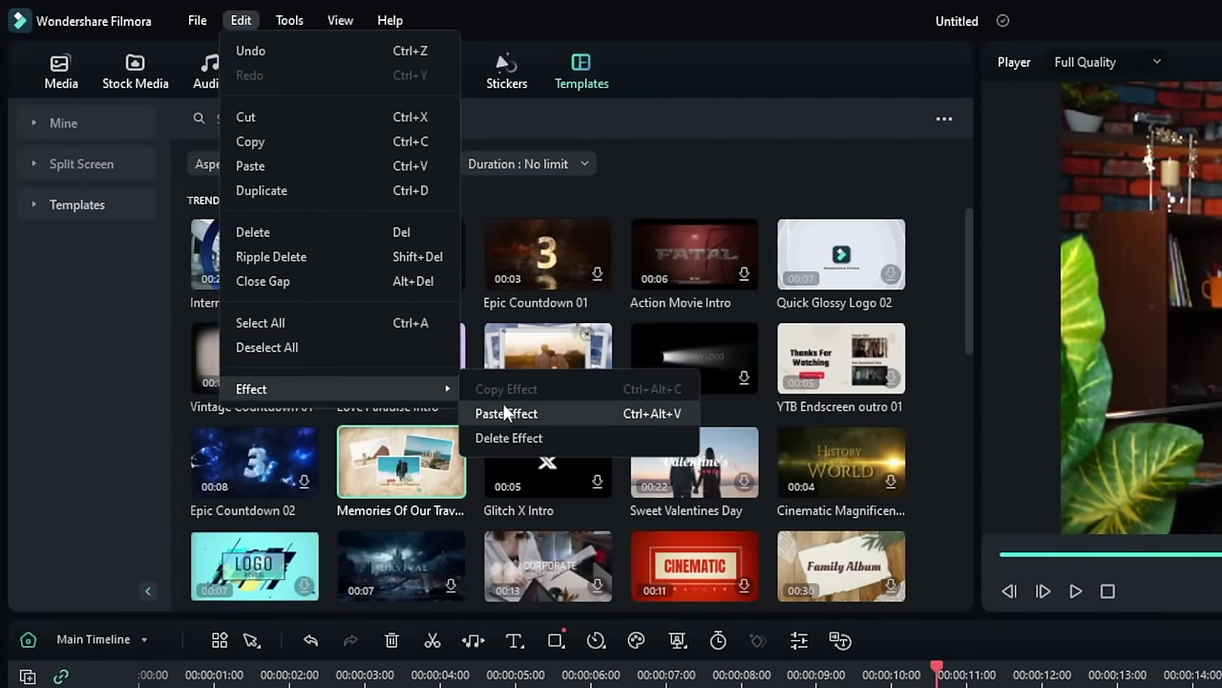
click(506, 414)
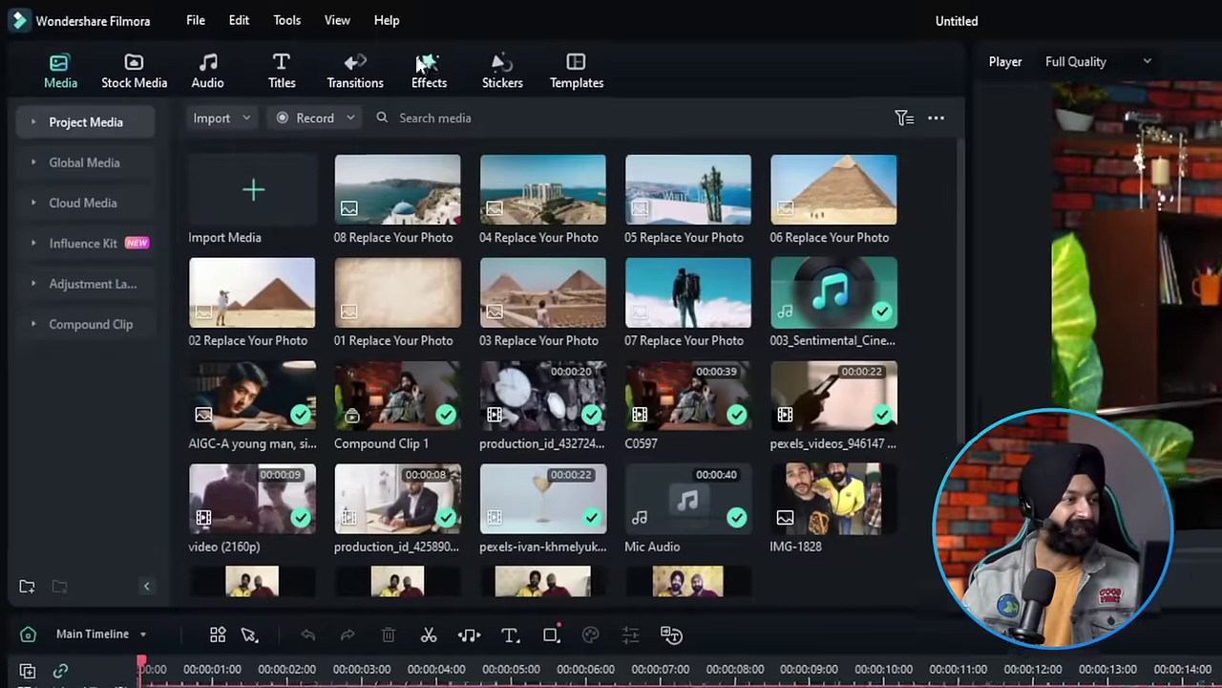
- Open the effects library and preview the Shattered Glass 02 video effect
click(423, 66)
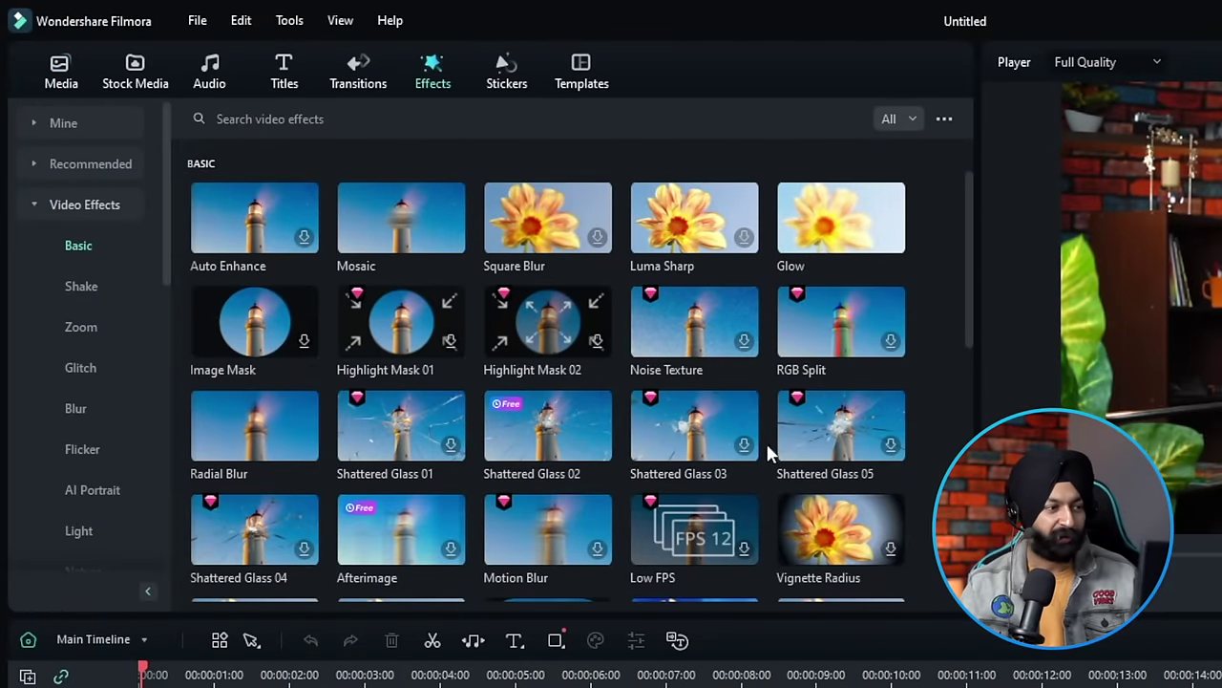
click(533, 434)
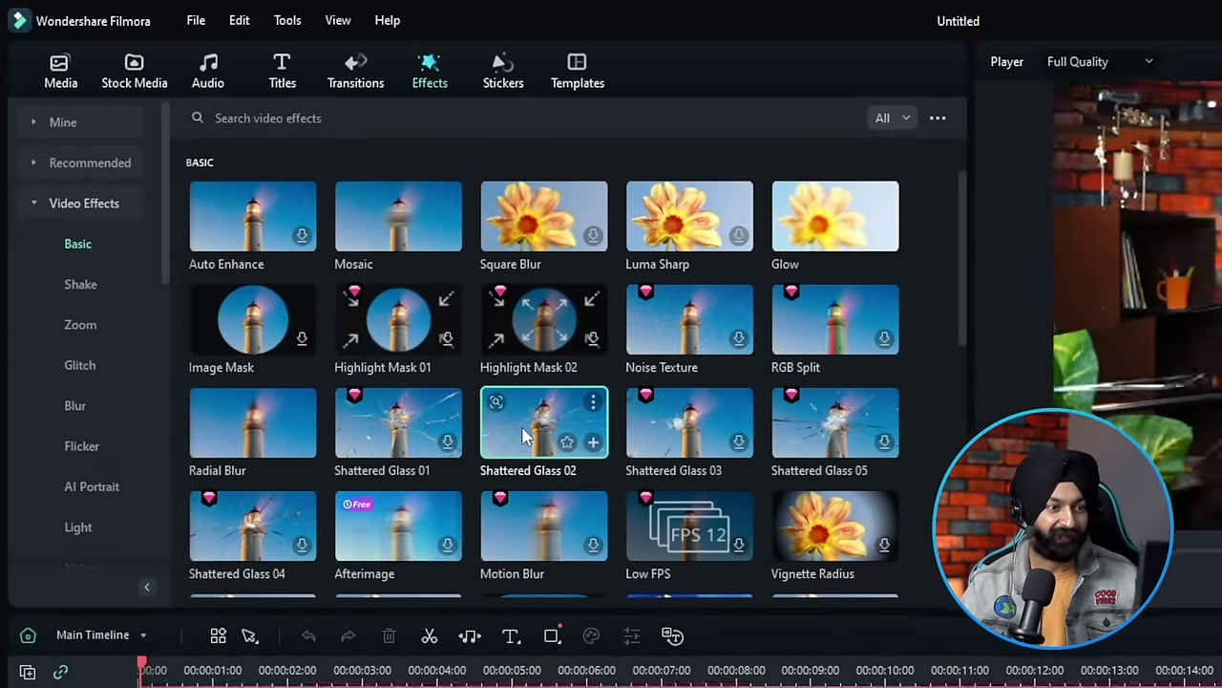
key(space)
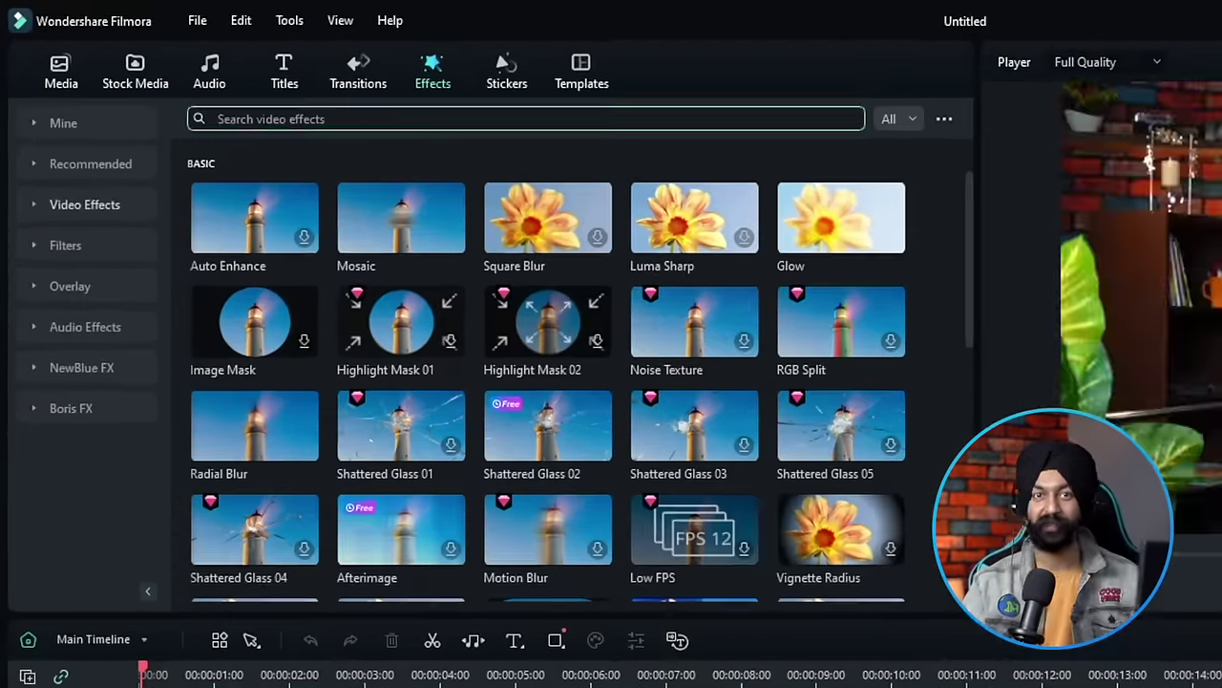
- Search the video effects for "lens flare" and preview the Lens Flare 2 effect
click(191, 74)
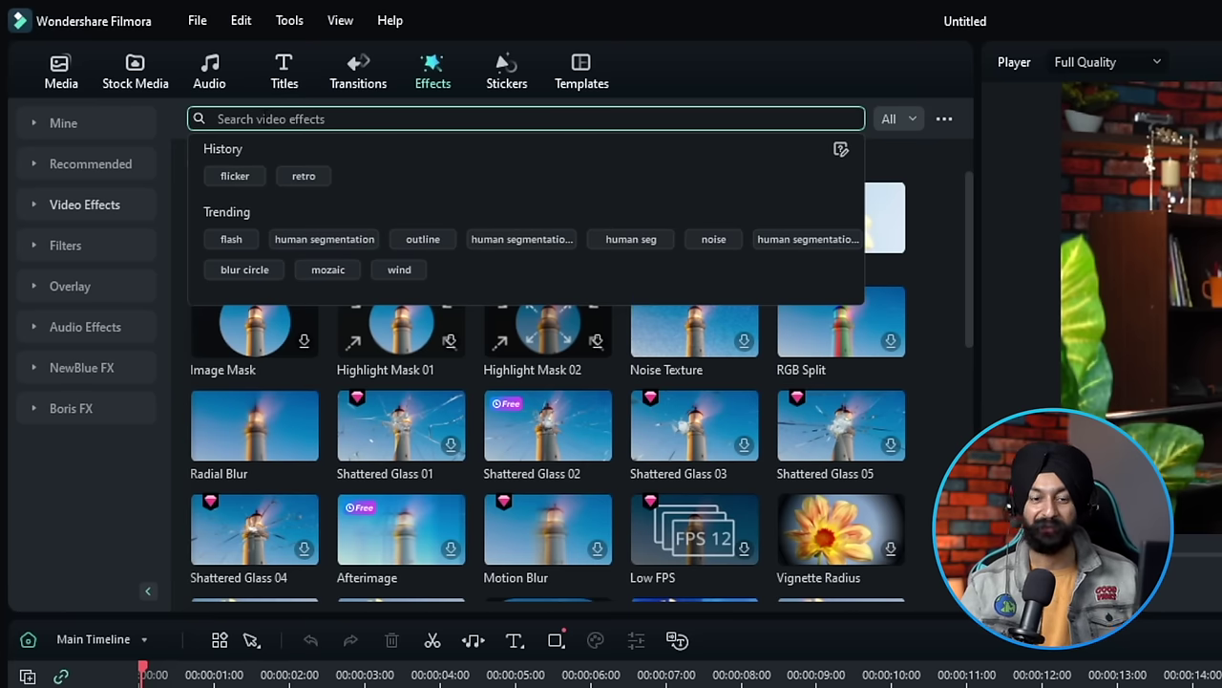
text(lens)
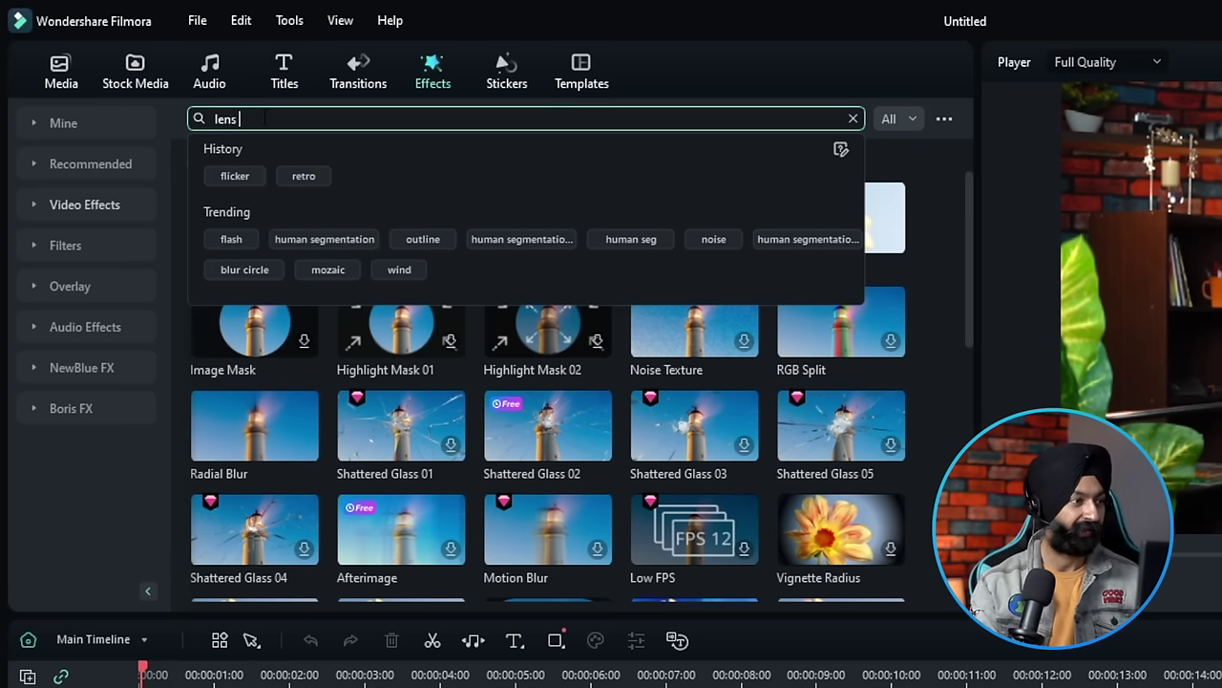
text( flare)
key(Return)
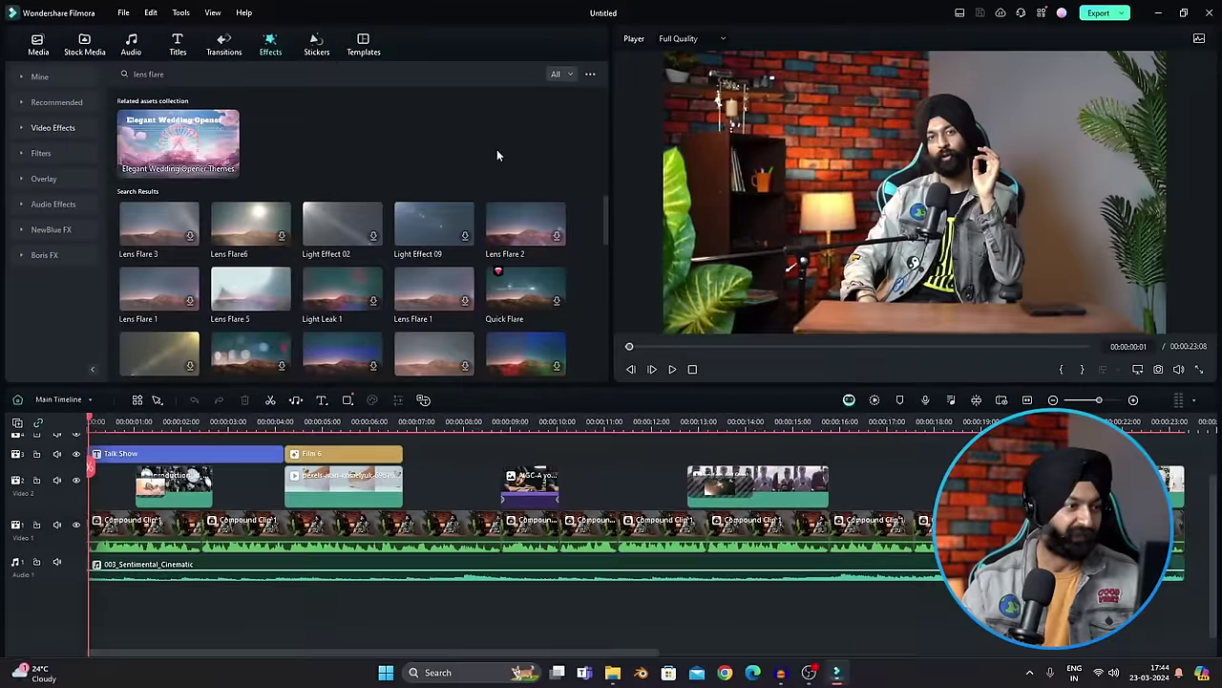
click(525, 224)
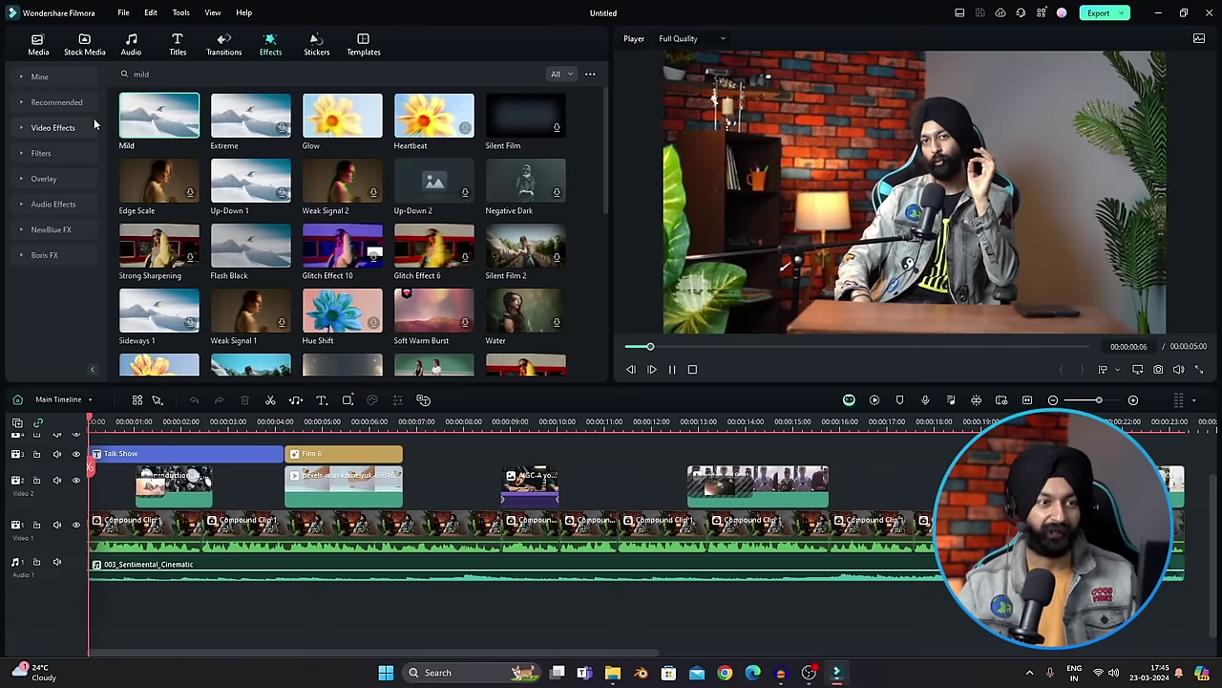
- Play the preview of the Mild effect and preview the Weak Signal 2 effect
click(671, 370)
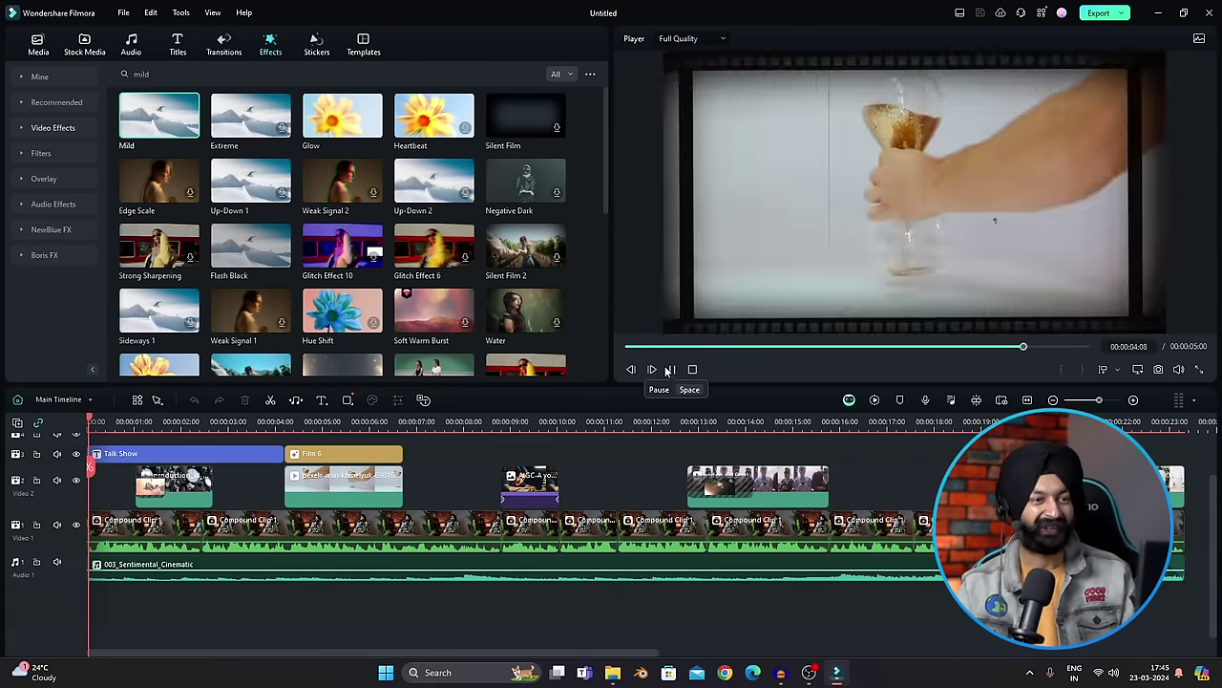
click(339, 183)
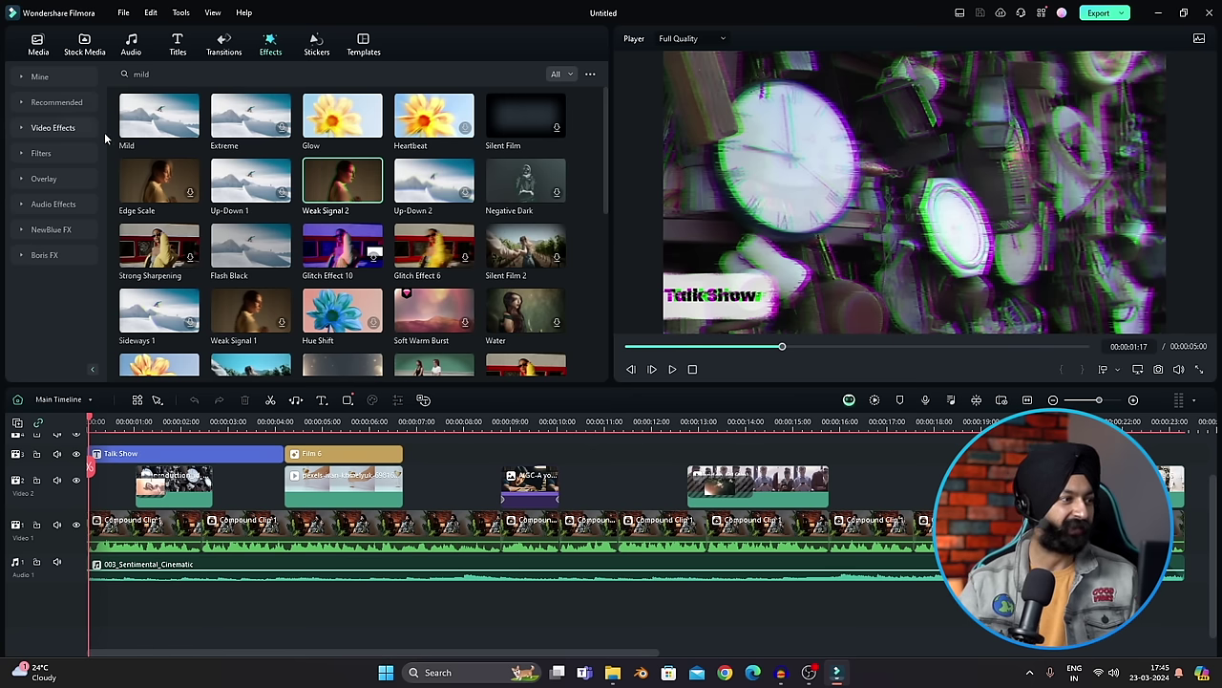
- Search the video effects for "glitch" and preview the Glitch Stripe 2 effect
click(181, 69)
text(glitch)
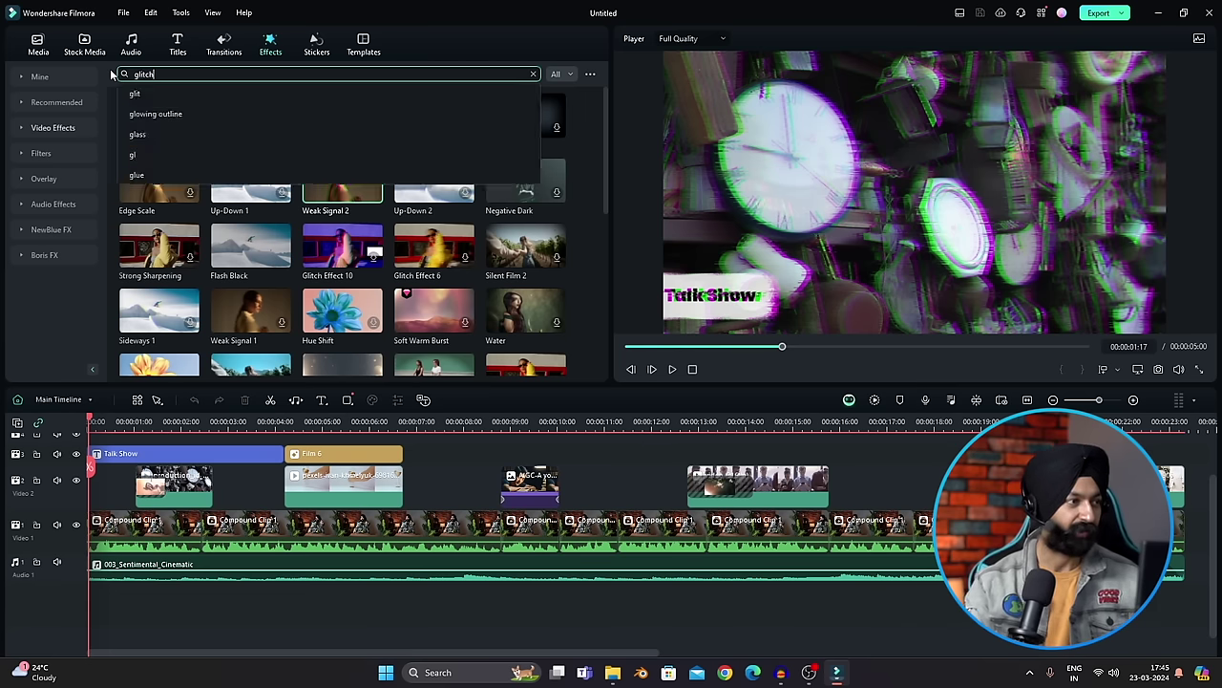
key(Return)
click(241, 110)
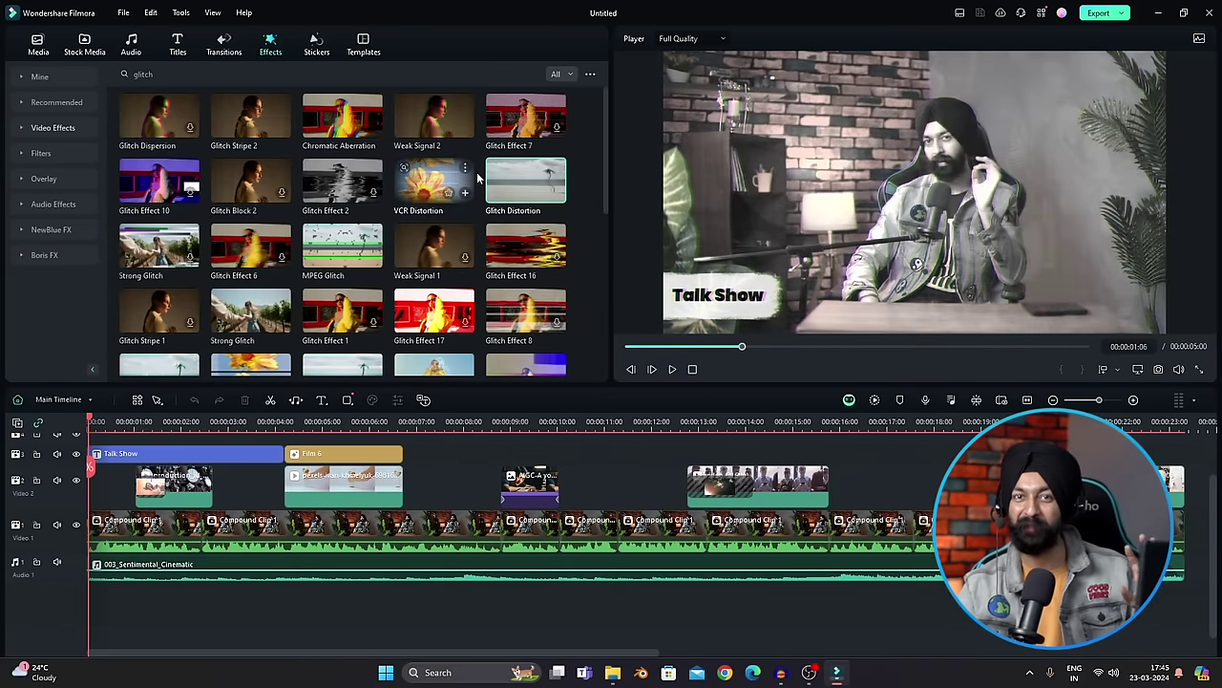
- Browse the overlay effects and the Basic, Shake, Zoom and Glitch categories of the video effects
click(43, 179)
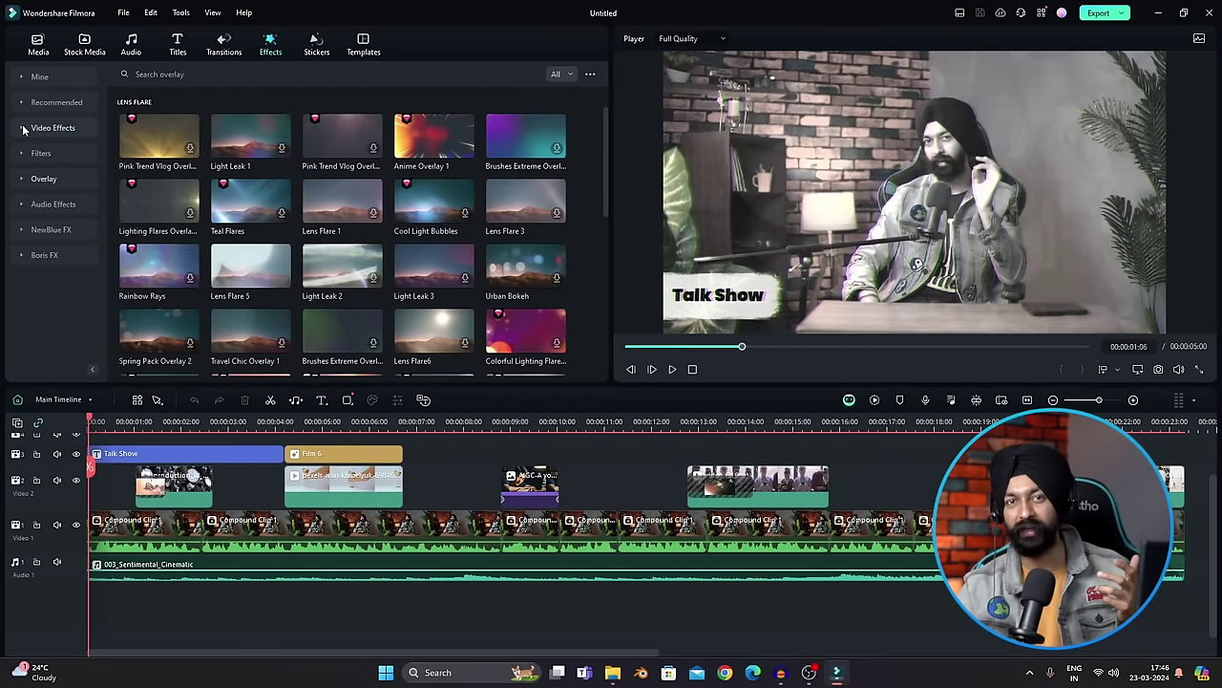
click(24, 128)
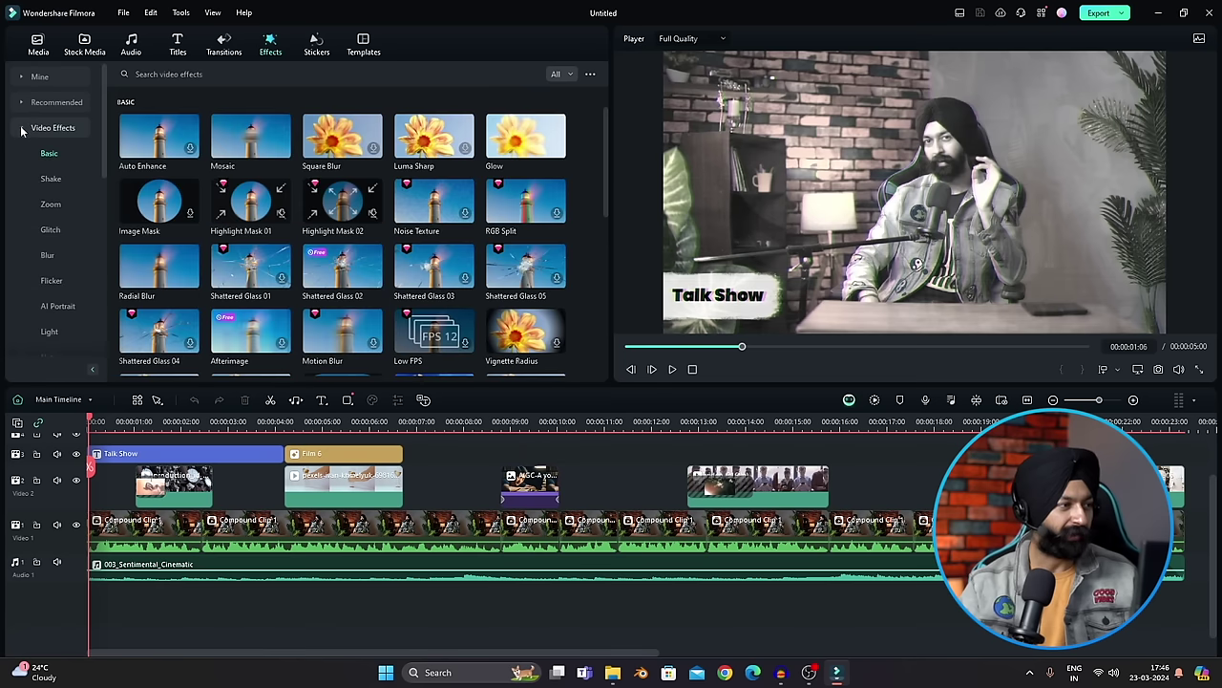
click(53, 180)
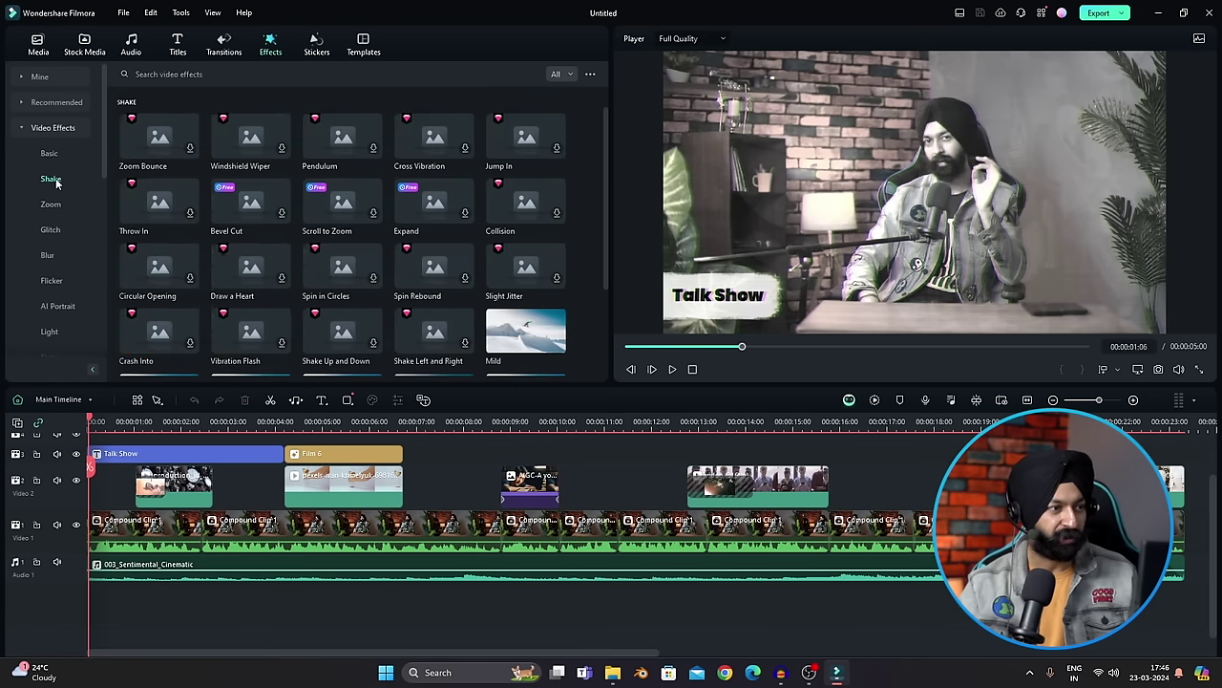
click(51, 206)
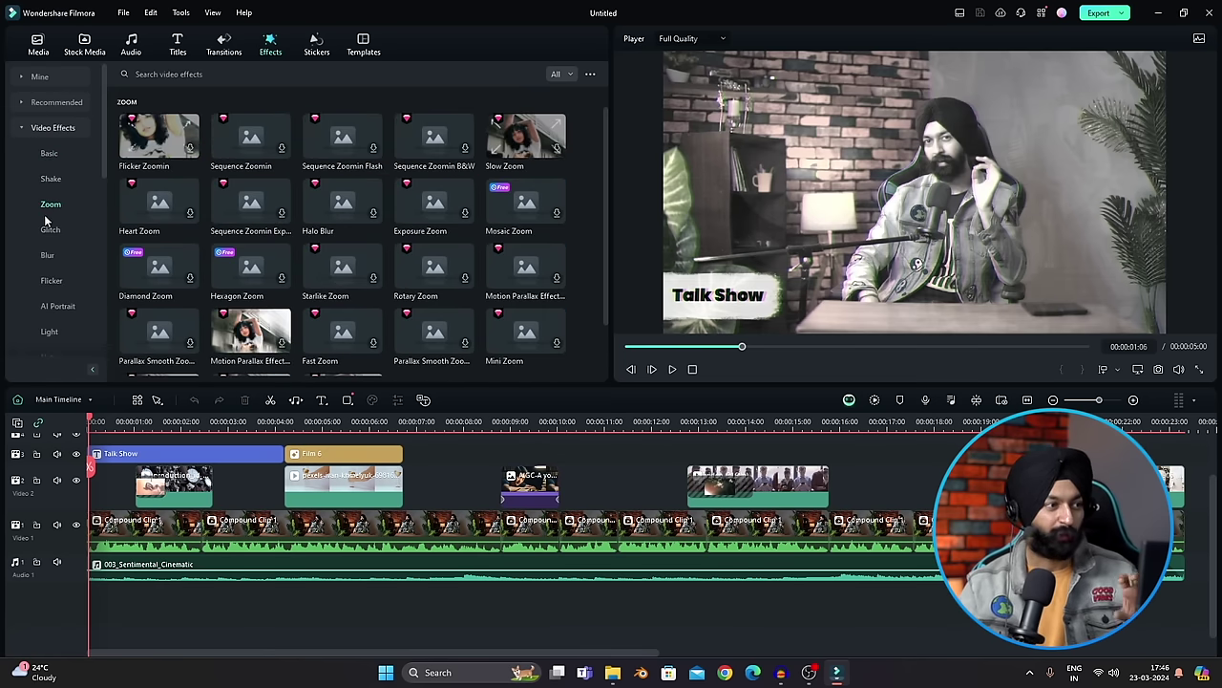
click(50, 230)
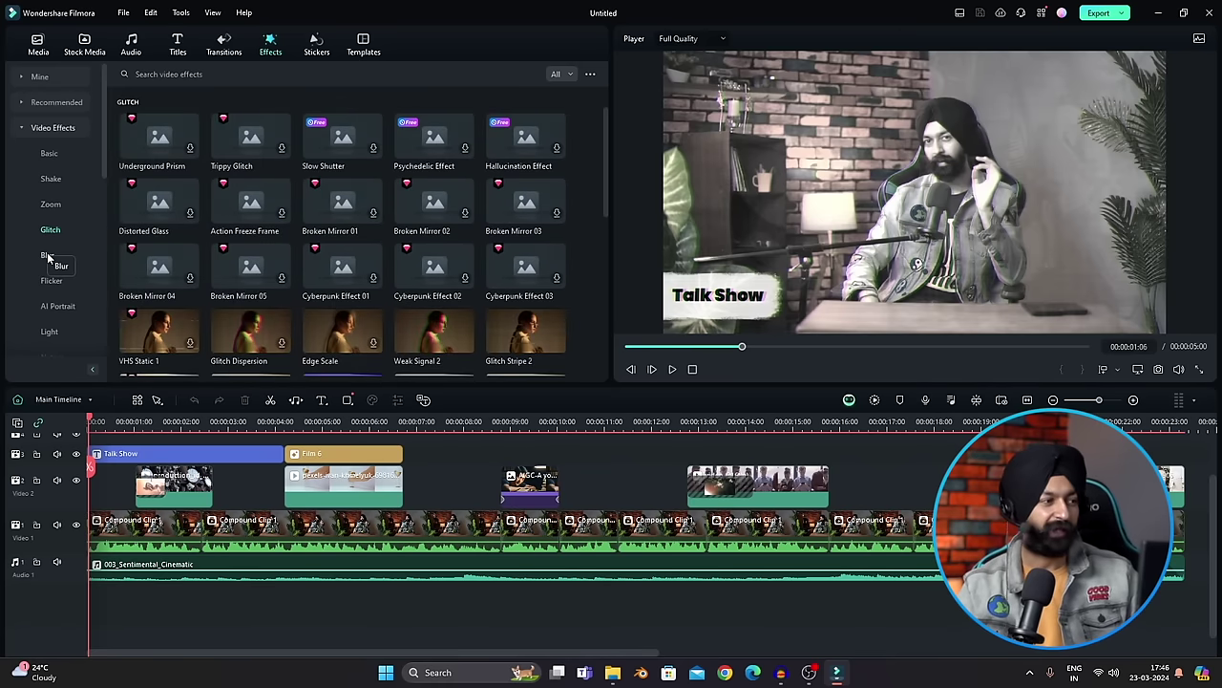
- Find Human Segmentation among the AI Portrait video effects and apply it to the first Compound Clip 1 segment on the Video 1 track
click(47, 256)
click(51, 280)
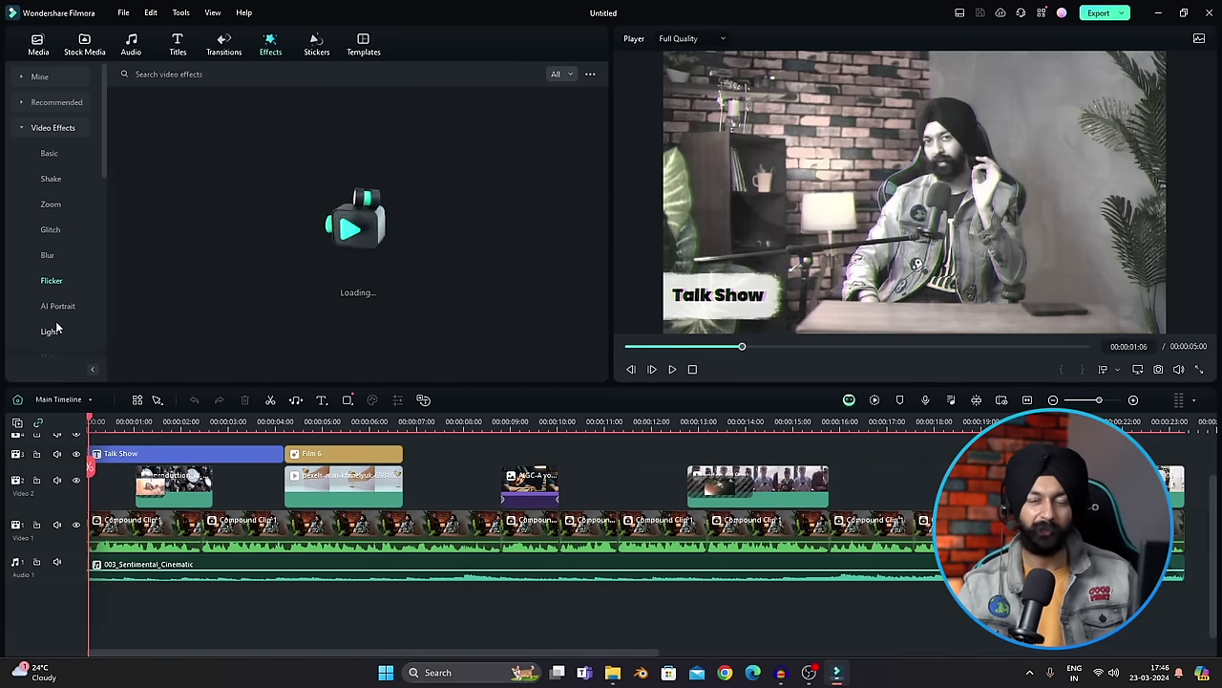
click(67, 309)
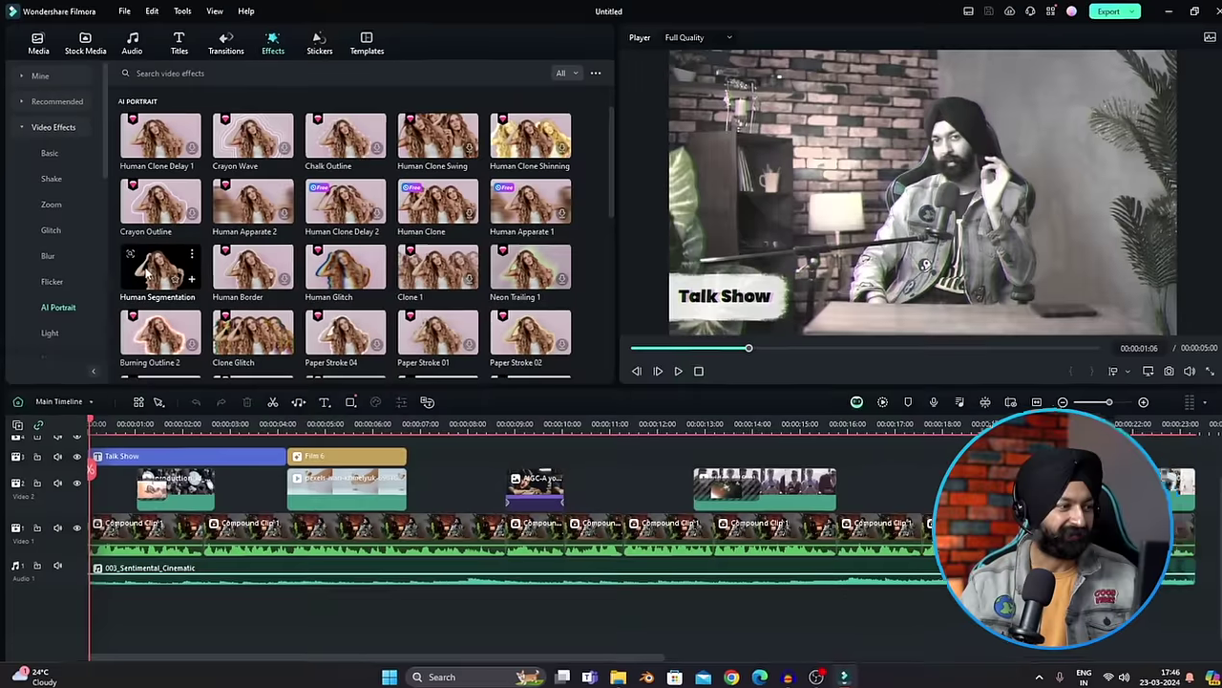
drag(146, 272, 127, 539)
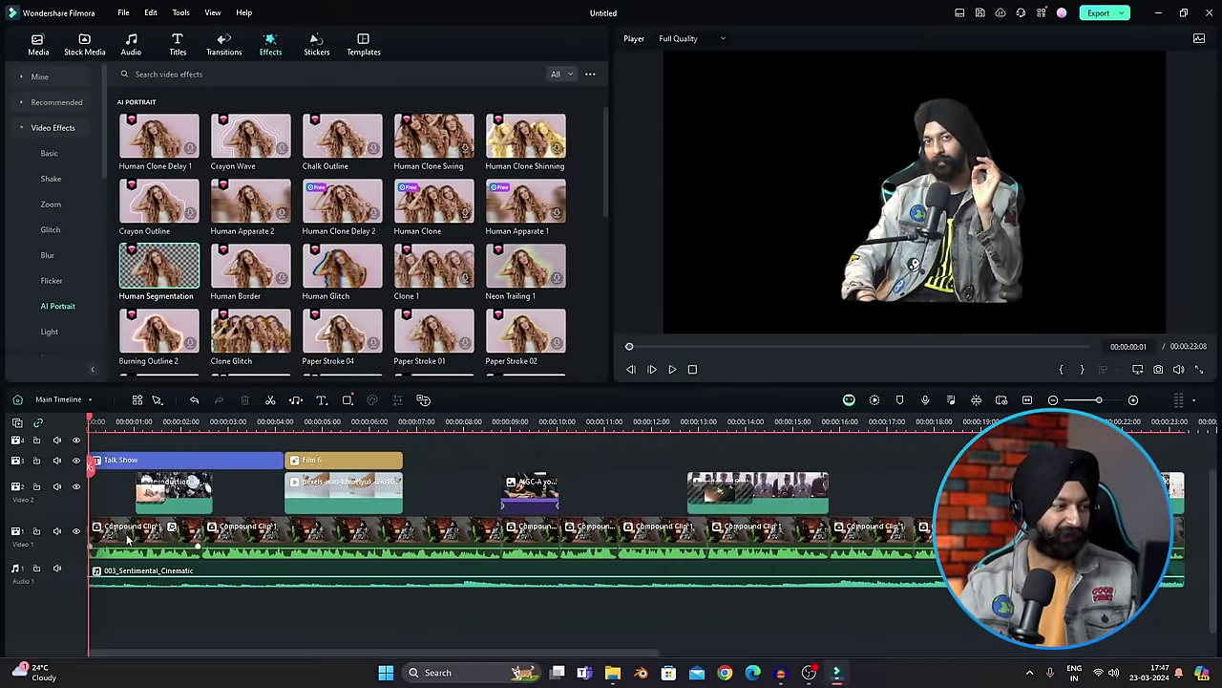
click(90, 421)
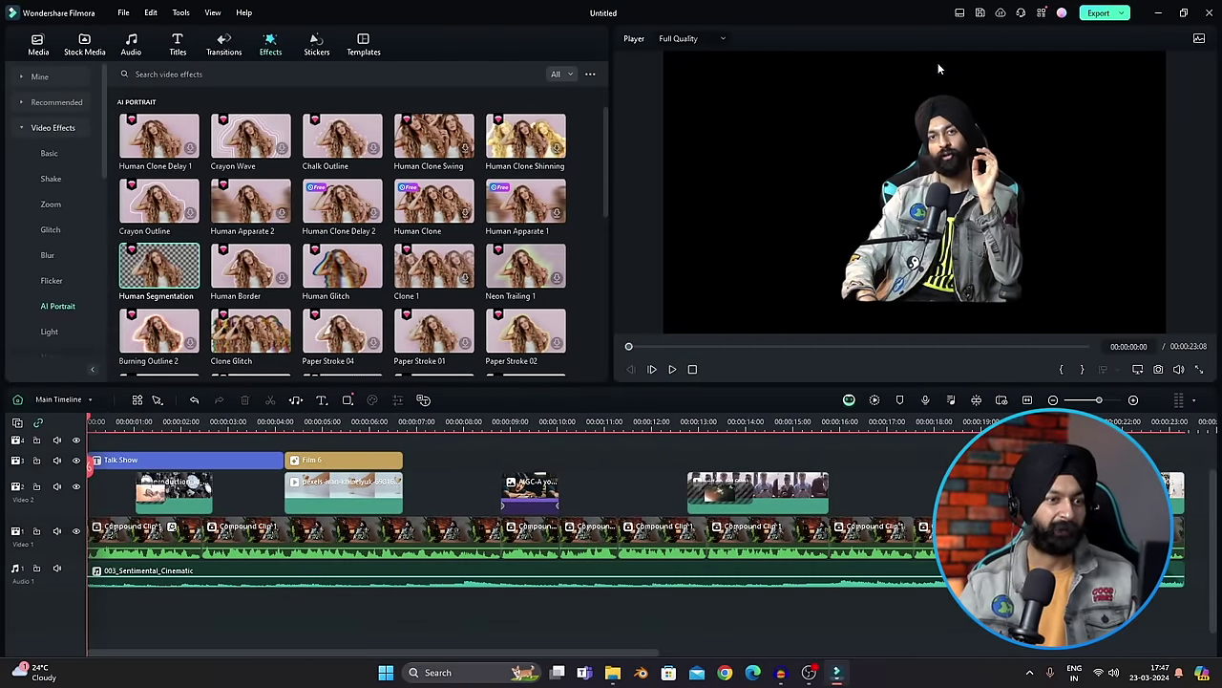
click(36, 45)
drag(340, 250, 162, 531)
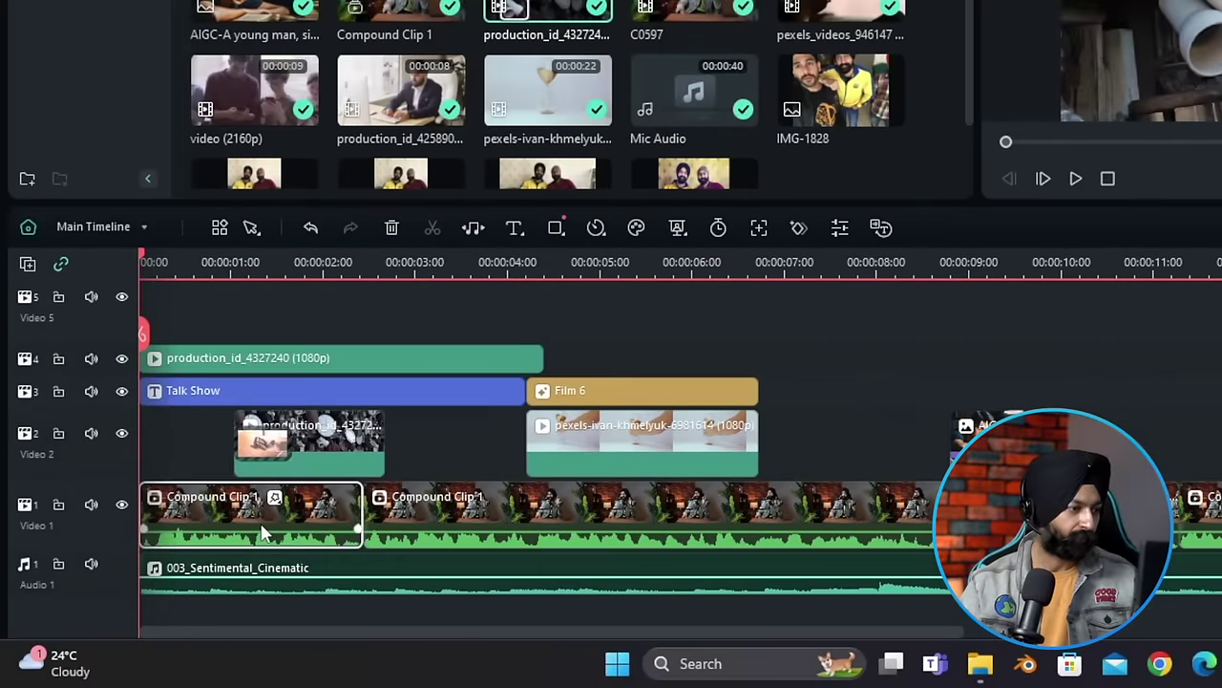
drag(268, 533, 240, 343)
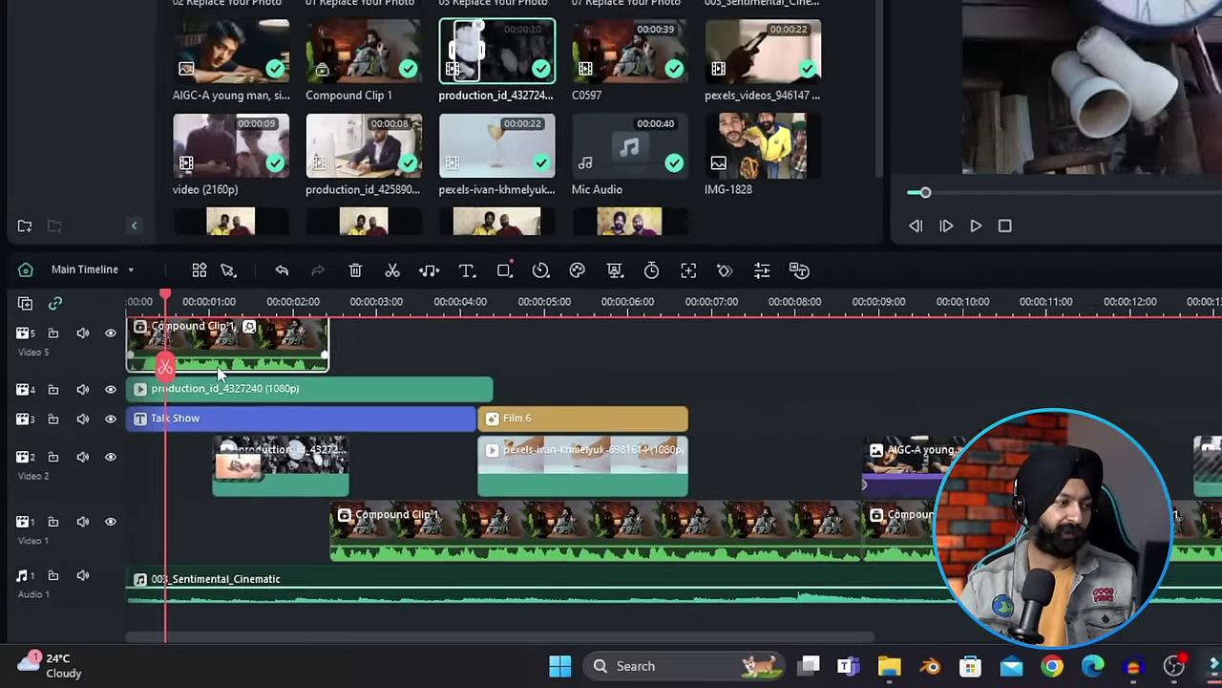
- Scale the Compound Clip 1 segment on Video 5 to 149.14% and set its position to X 164, Y -149
double_click(209, 348)
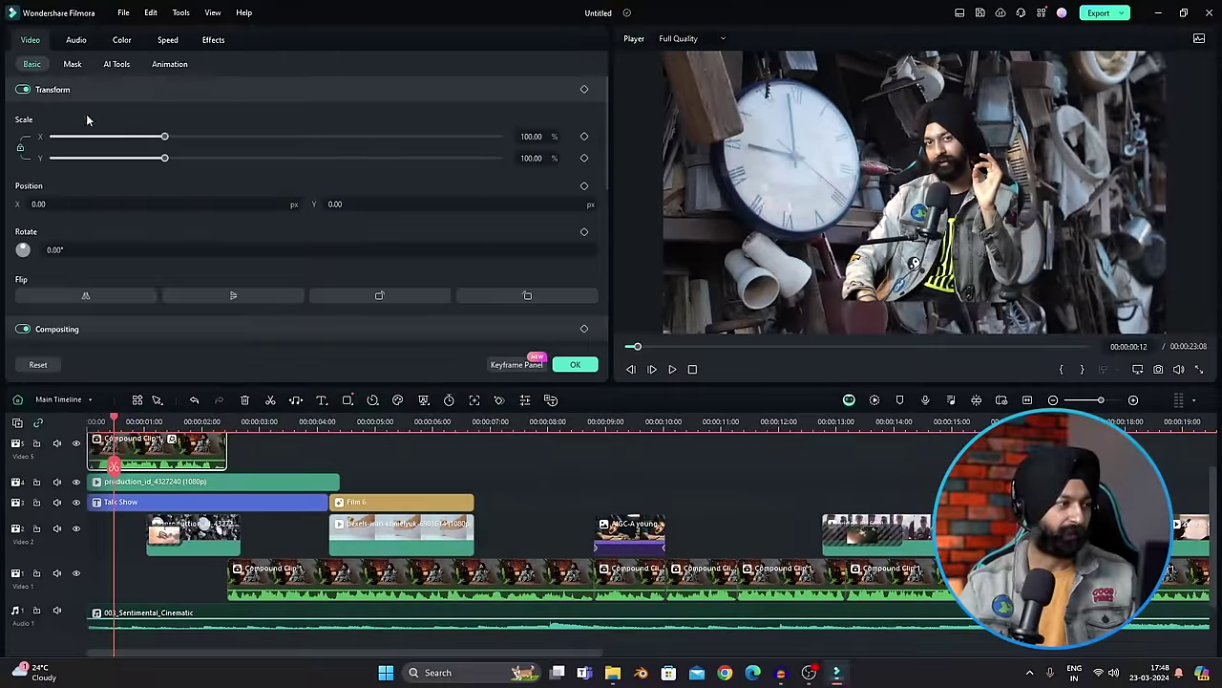
drag(164, 137, 218, 137)
drag(284, 205, 377, 198)
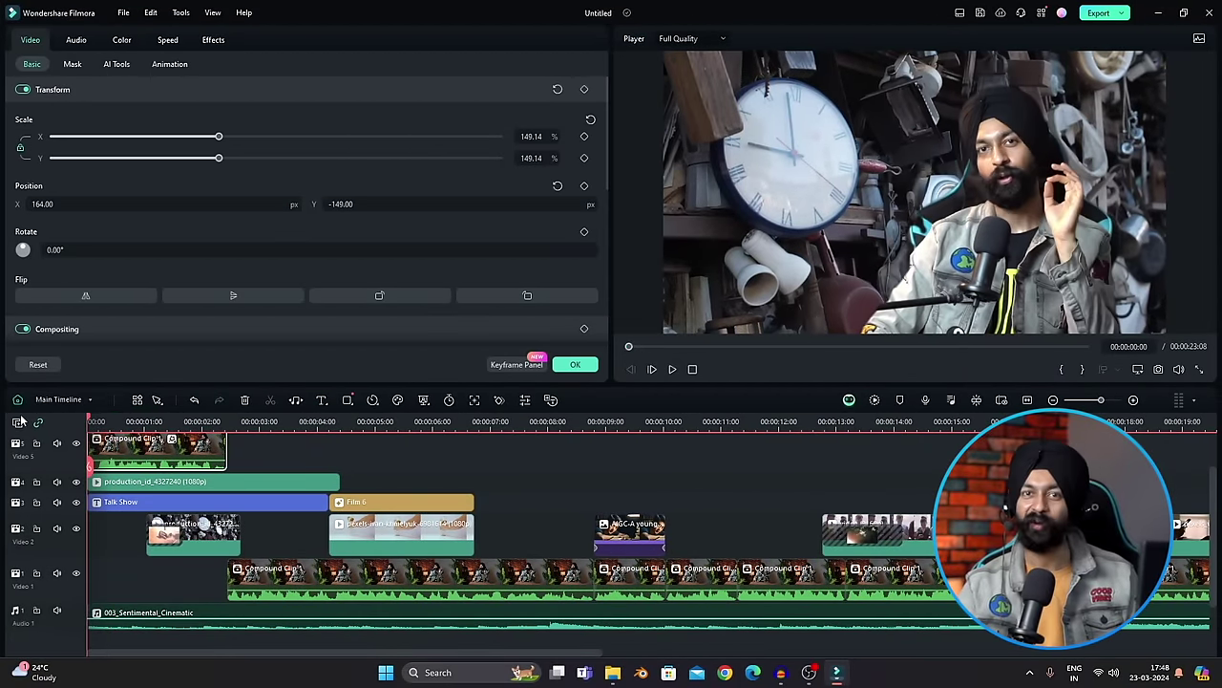
- Undo the clip's transform changes, its track move, the added background video and the Human Segmentation effect
key(ctrl+z)
key(ctrl+z)
key(ctrl+z)
key(ctrl+z)
key(ctrl+z)
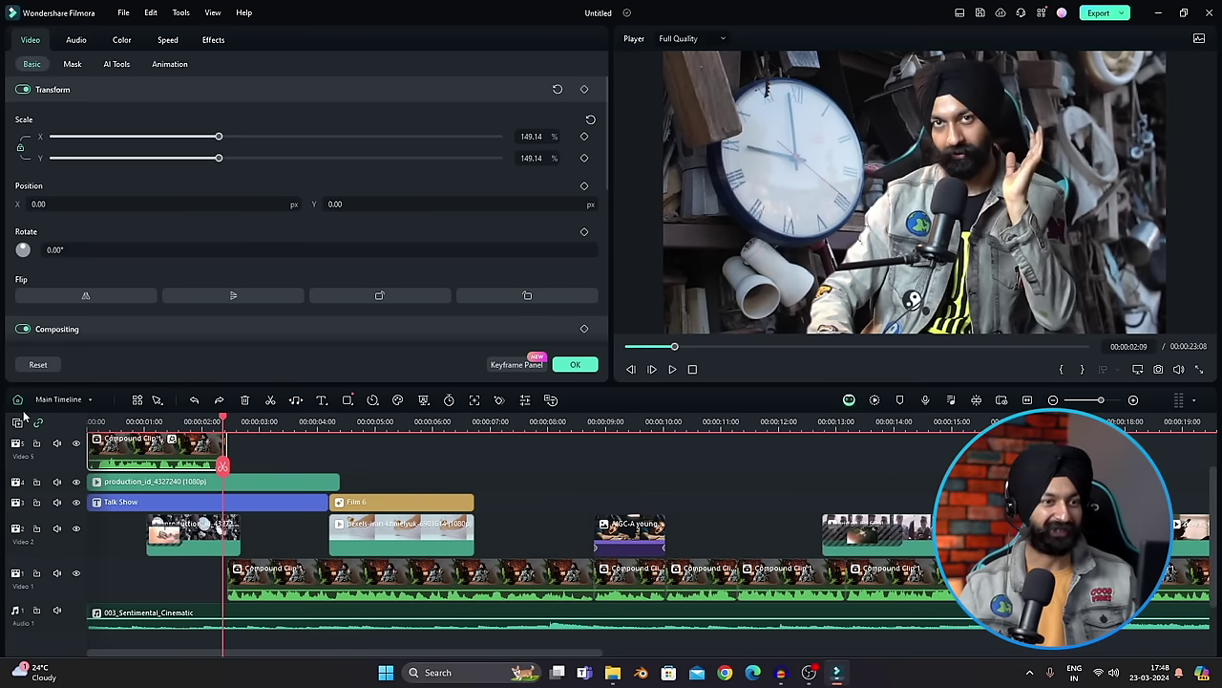
key(ctrl+z)
key(ctrl+z)
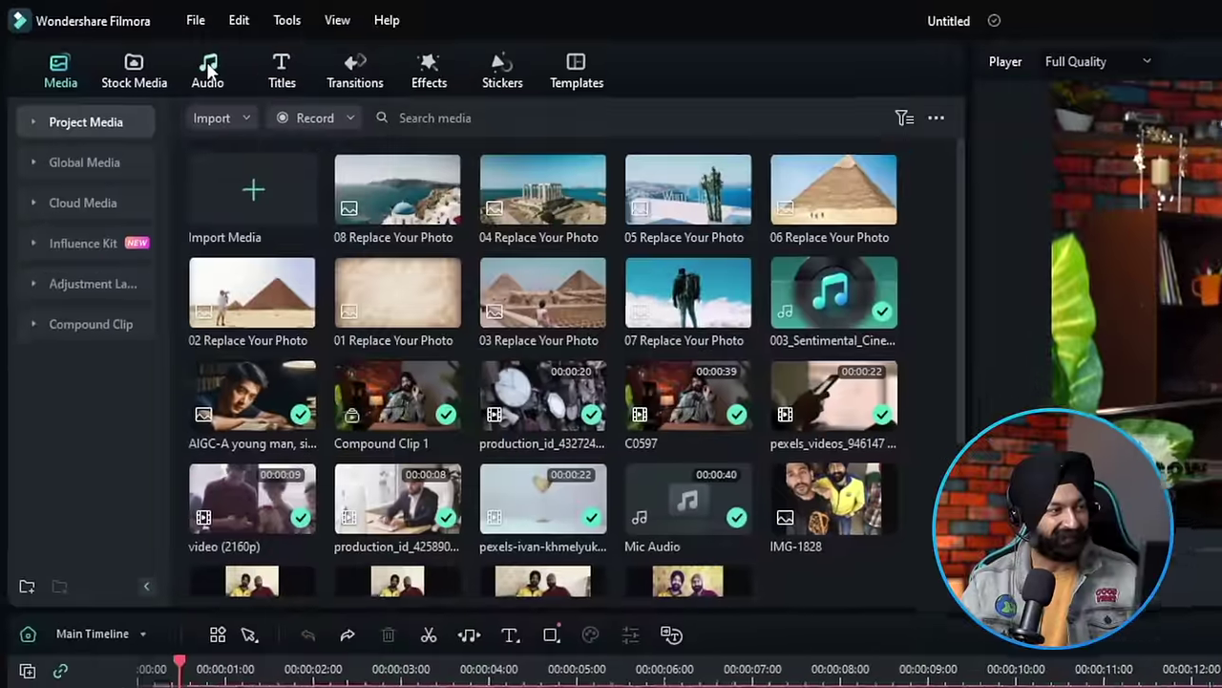
- Preview the Beep, Page Turn, Mouse click and Computer Keyboard Typing sounds among the trending sound effects
click(131, 44)
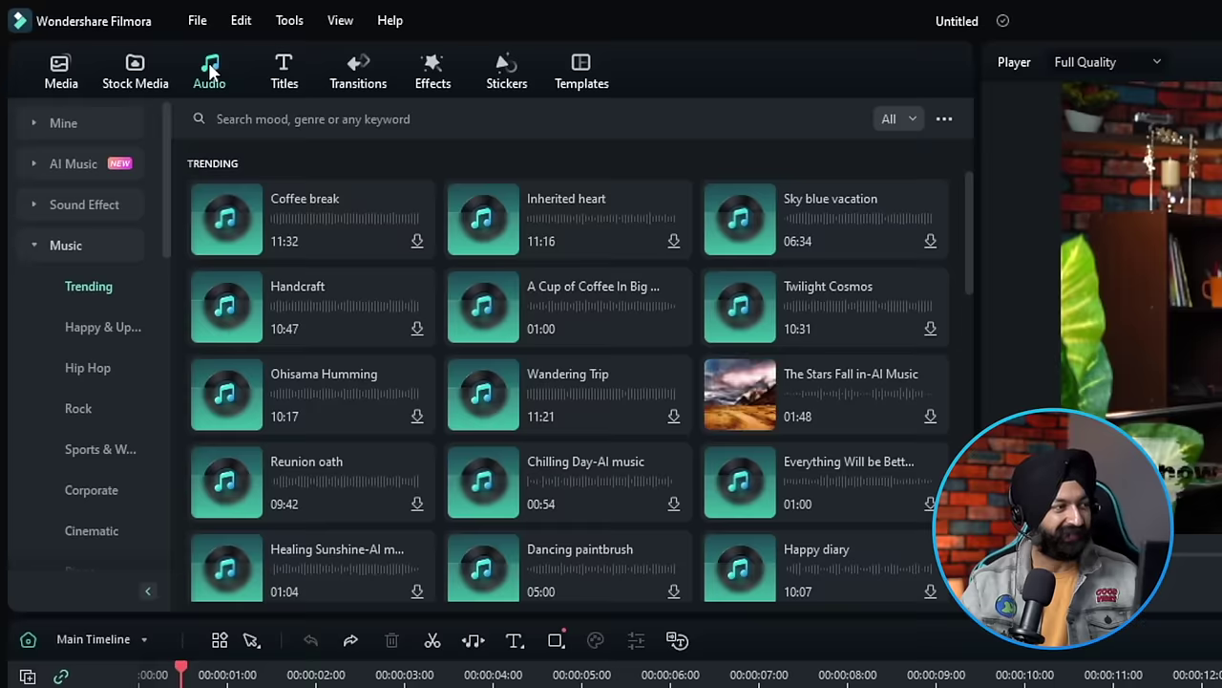
click(34, 206)
click(96, 248)
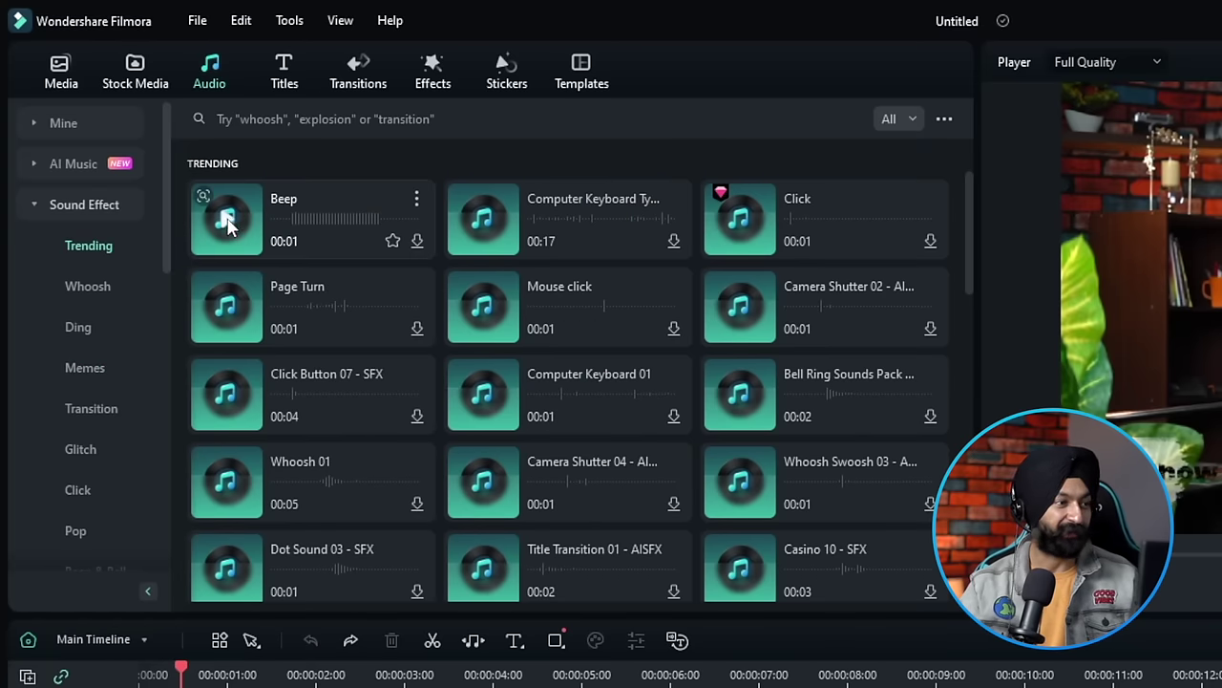
click(227, 221)
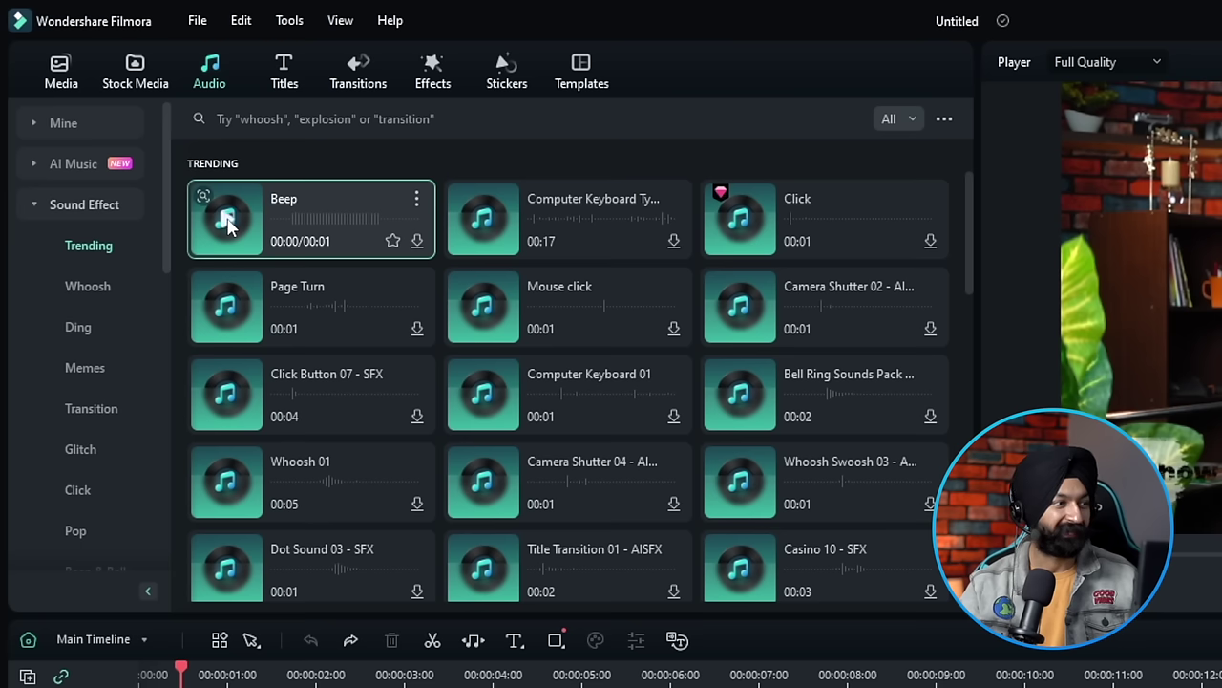
click(229, 316)
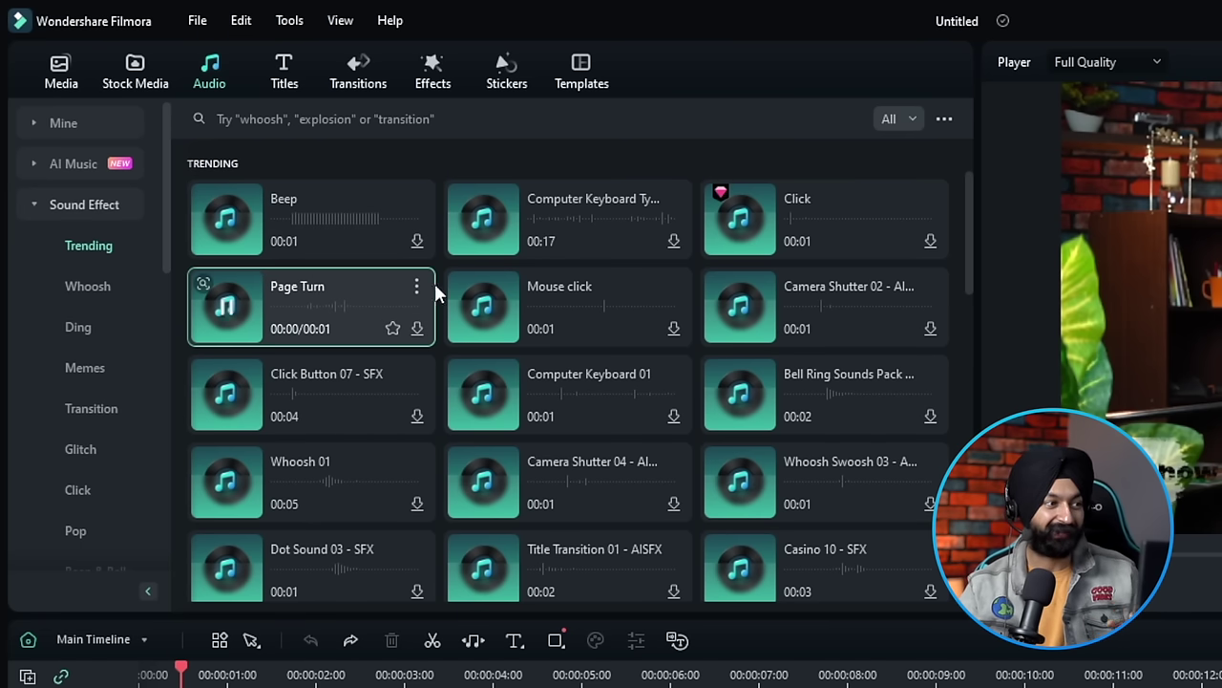
click(482, 303)
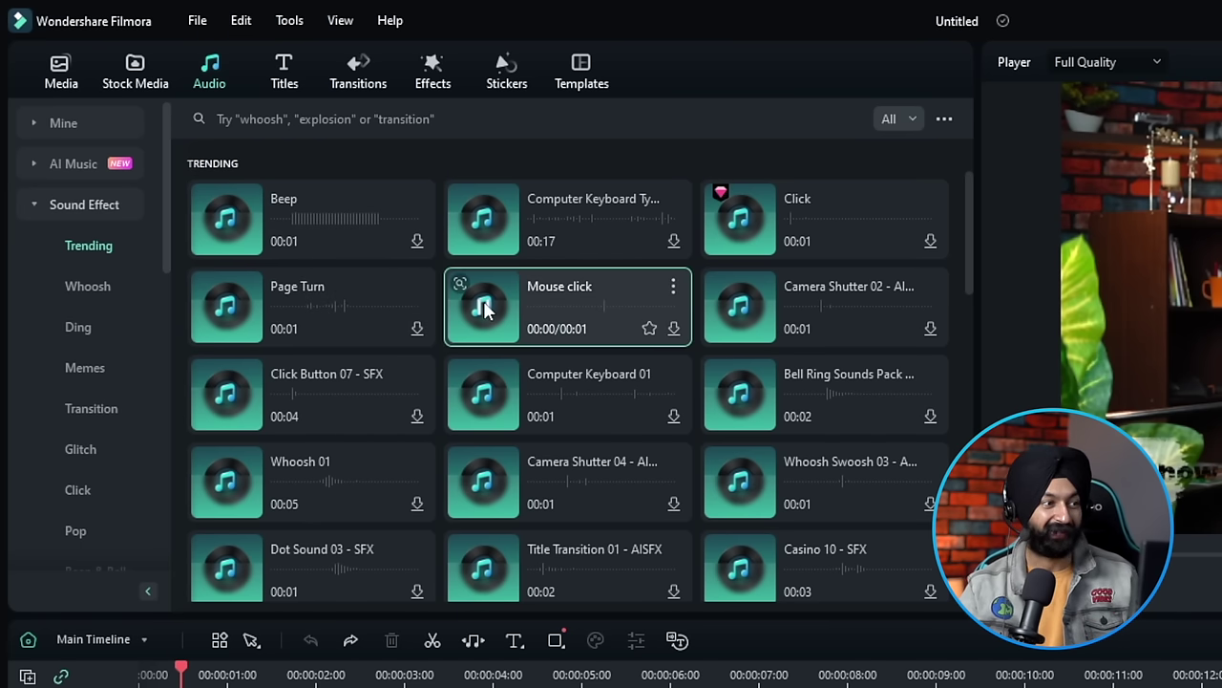
click(487, 221)
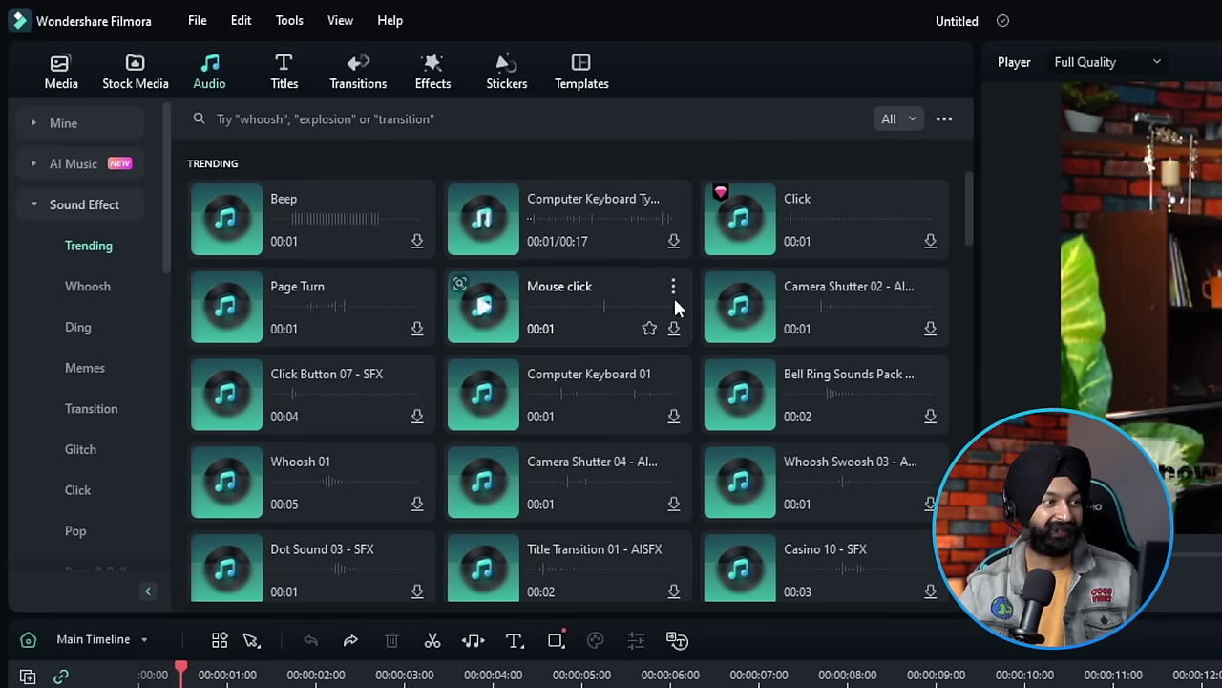
click(487, 219)
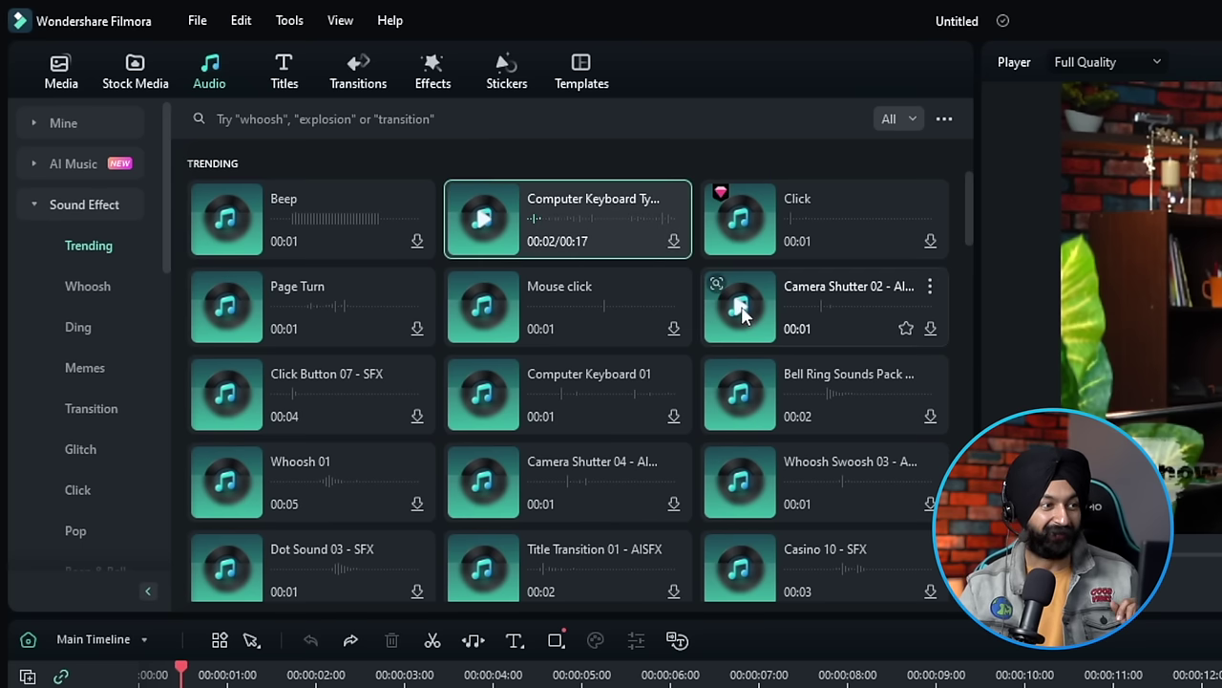
- Preview the trending Camera Shutter 02, Bell Ring, Whoosh Swoosh 03, Camera Shutter 04 and Whoosh 01 sound effects
click(744, 312)
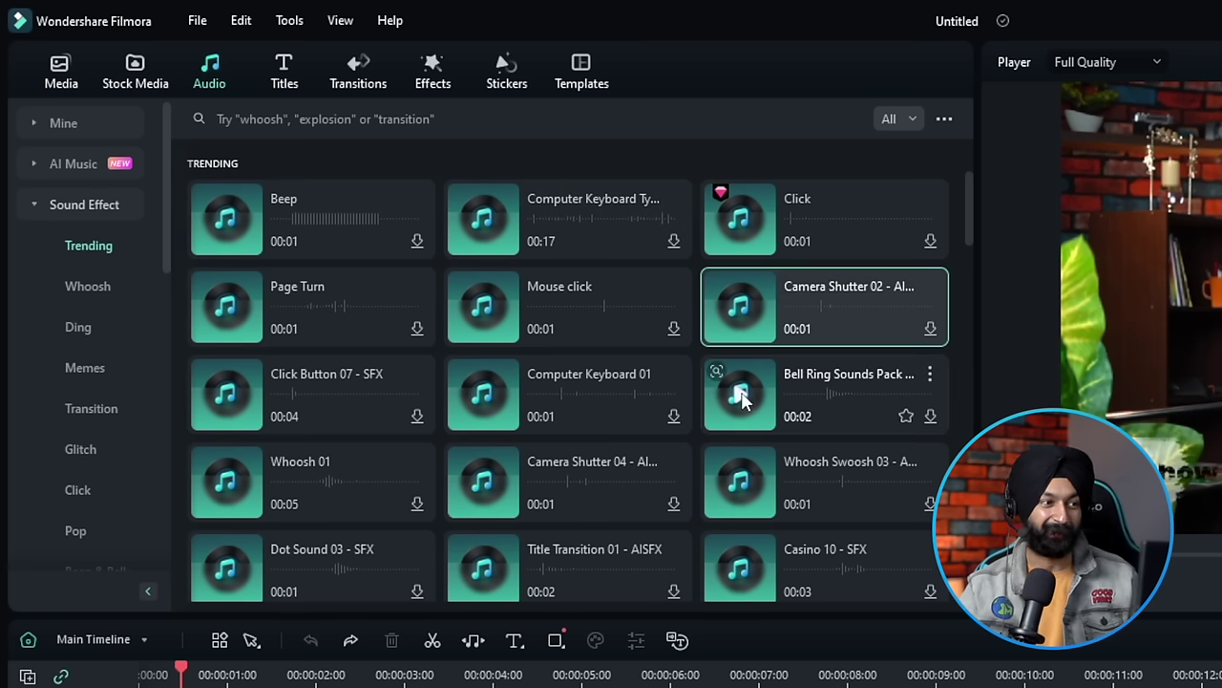
click(743, 399)
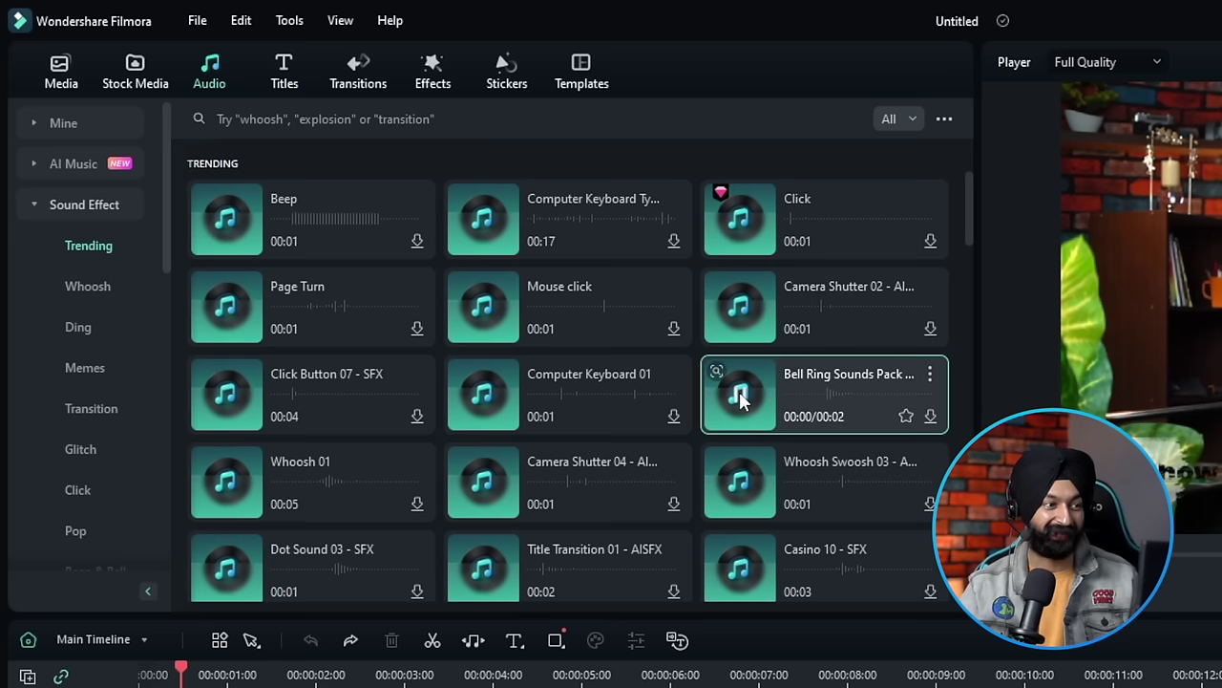
click(743, 485)
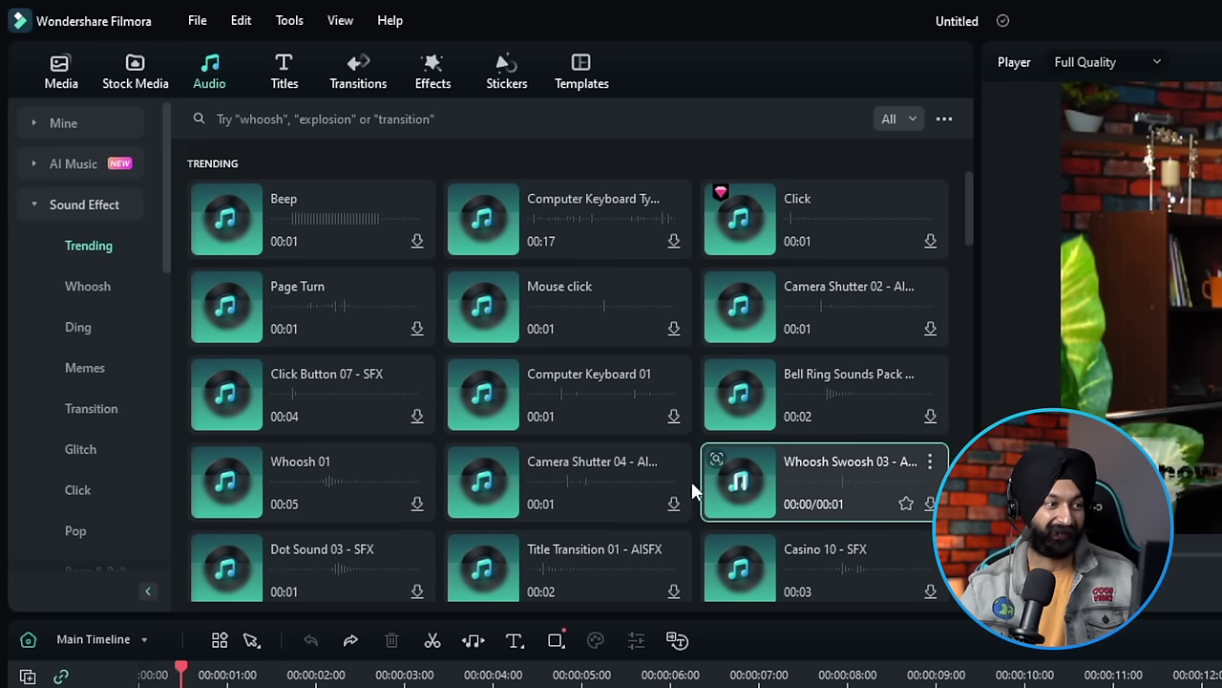
click(487, 487)
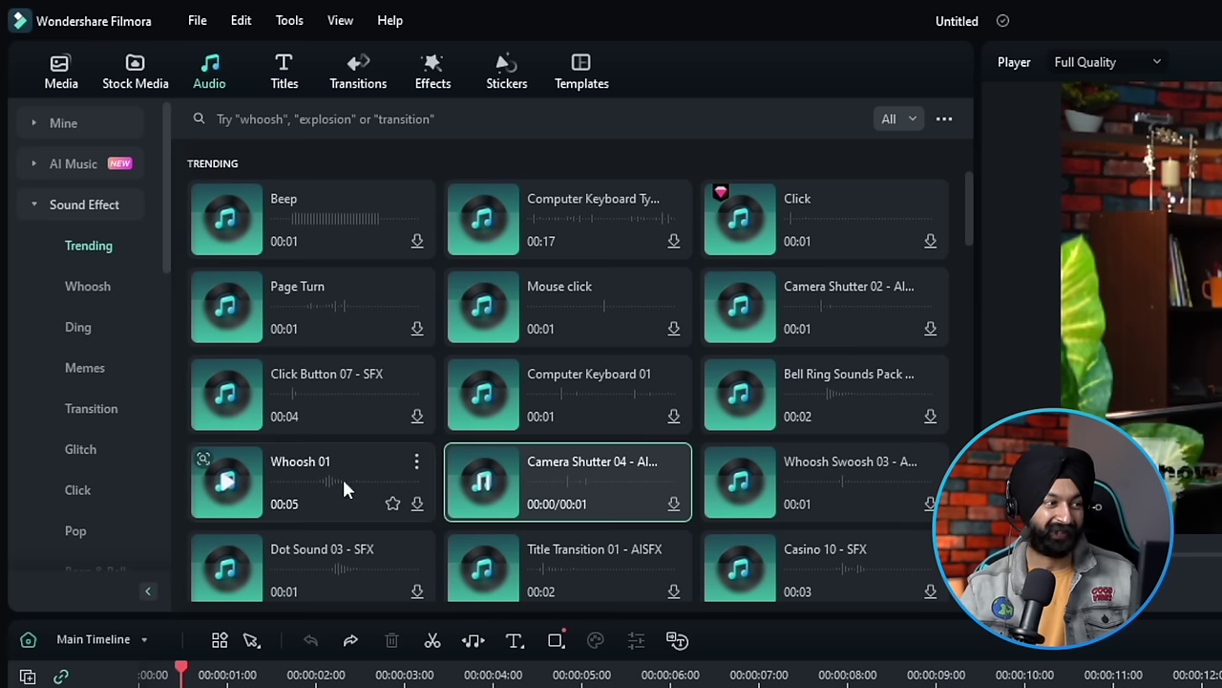
click(227, 485)
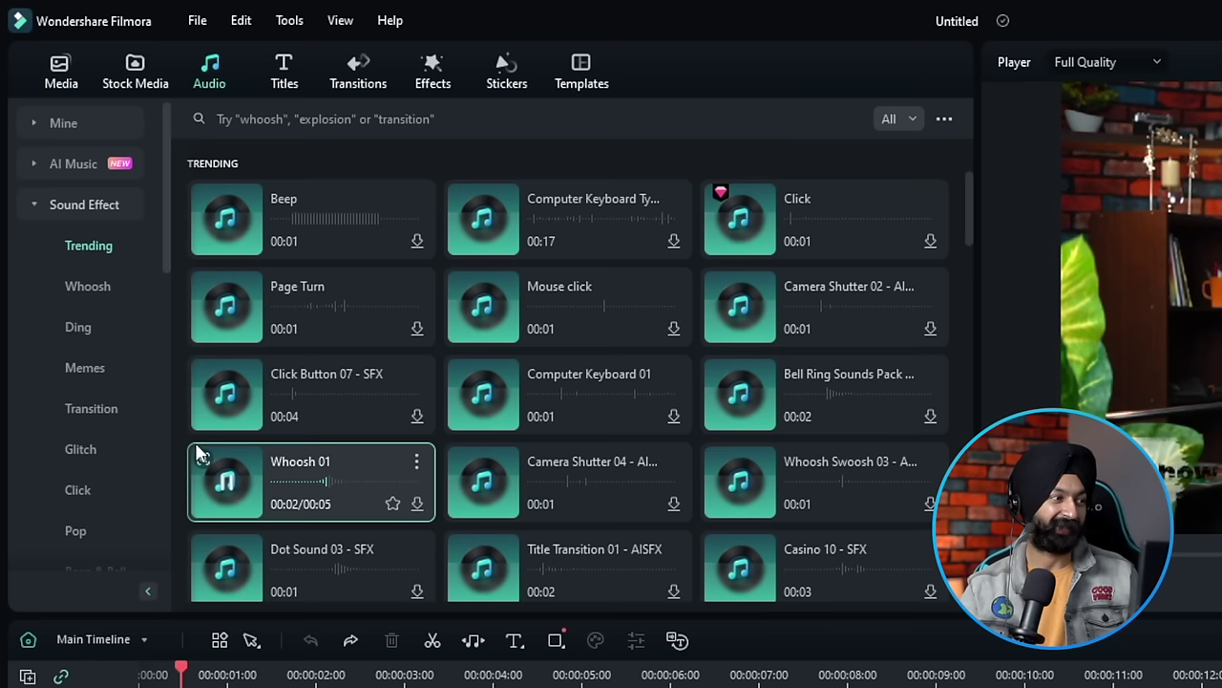
- Browse the Whoosh and Ding sound effects and preview the Children Yay, Anime Wow and Bruh sounds from Memes
click(91, 291)
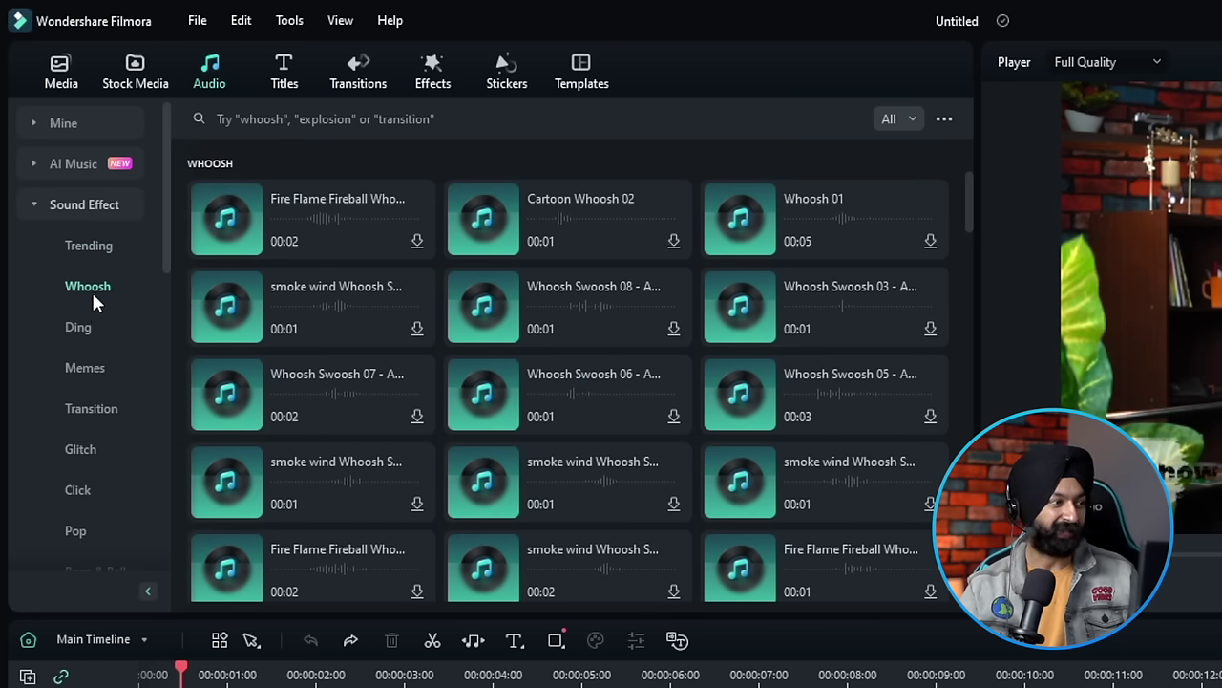
click(84, 334)
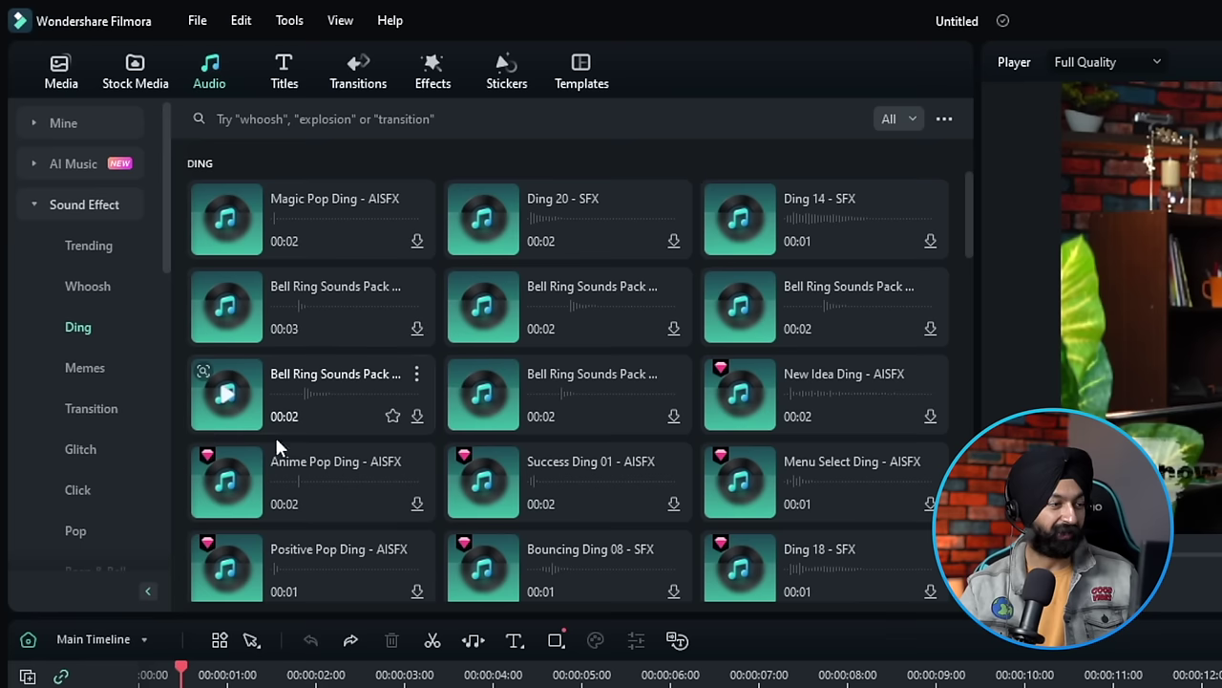
click(86, 379)
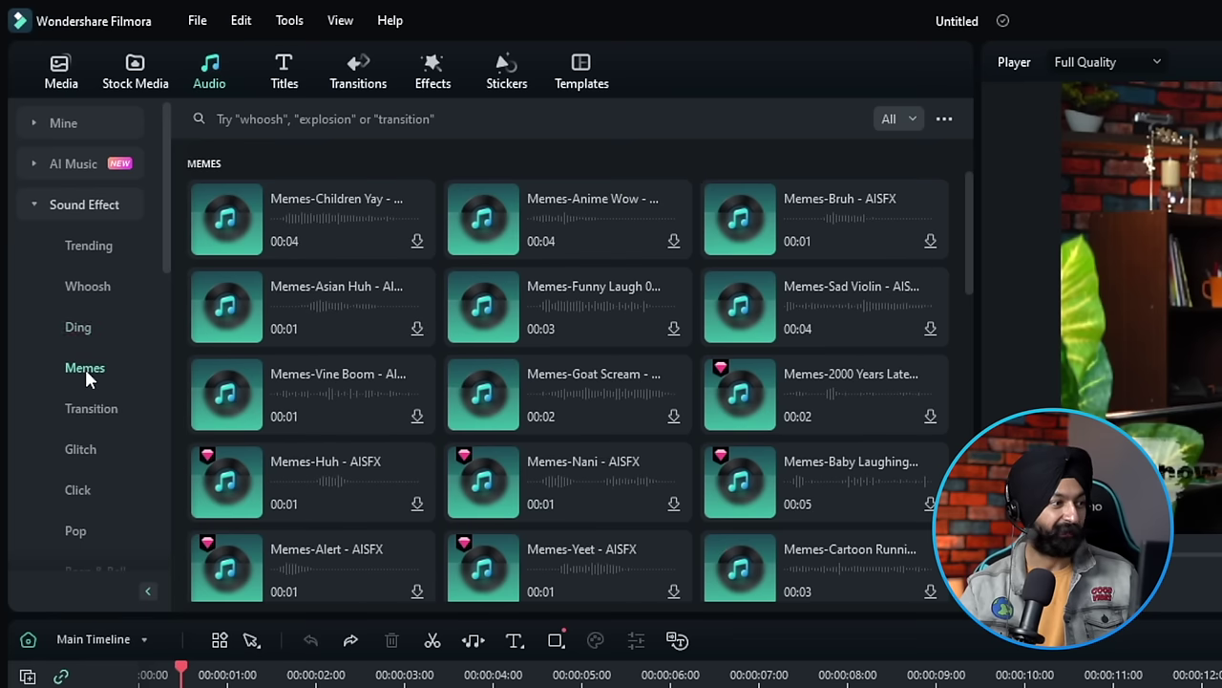
click(229, 221)
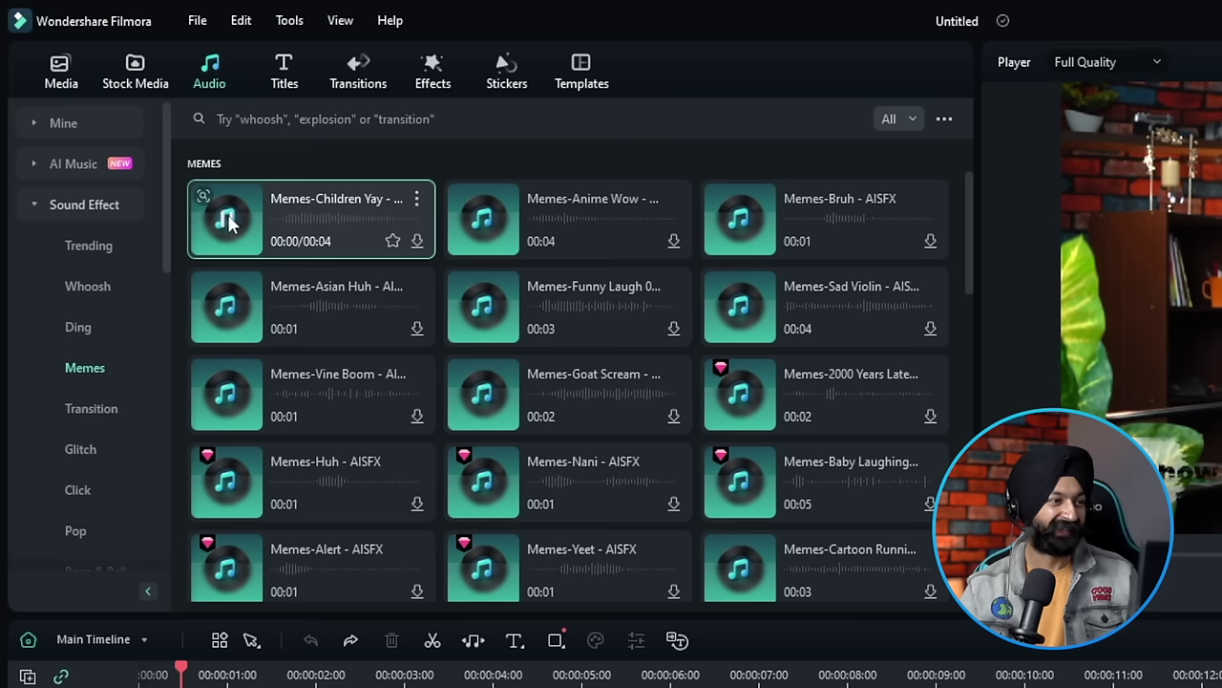
click(482, 222)
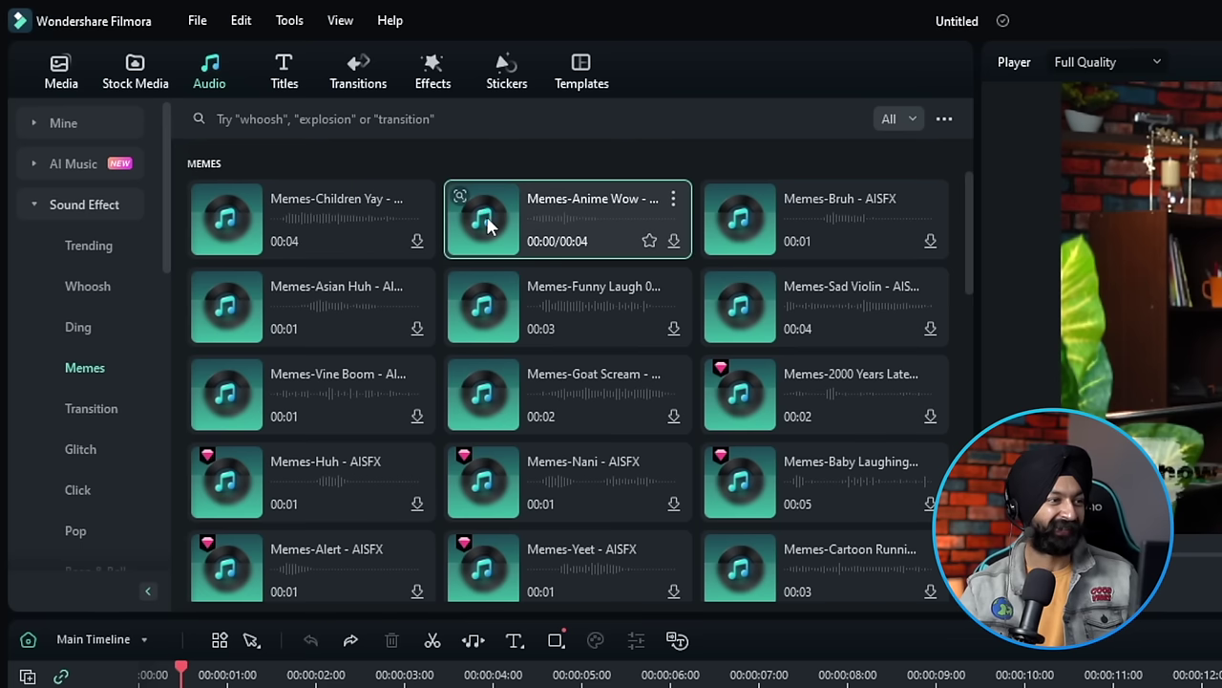
click(740, 227)
- Preview the Sad Violin, Funny Laugh and Nani sounds in the Memes category
click(742, 305)
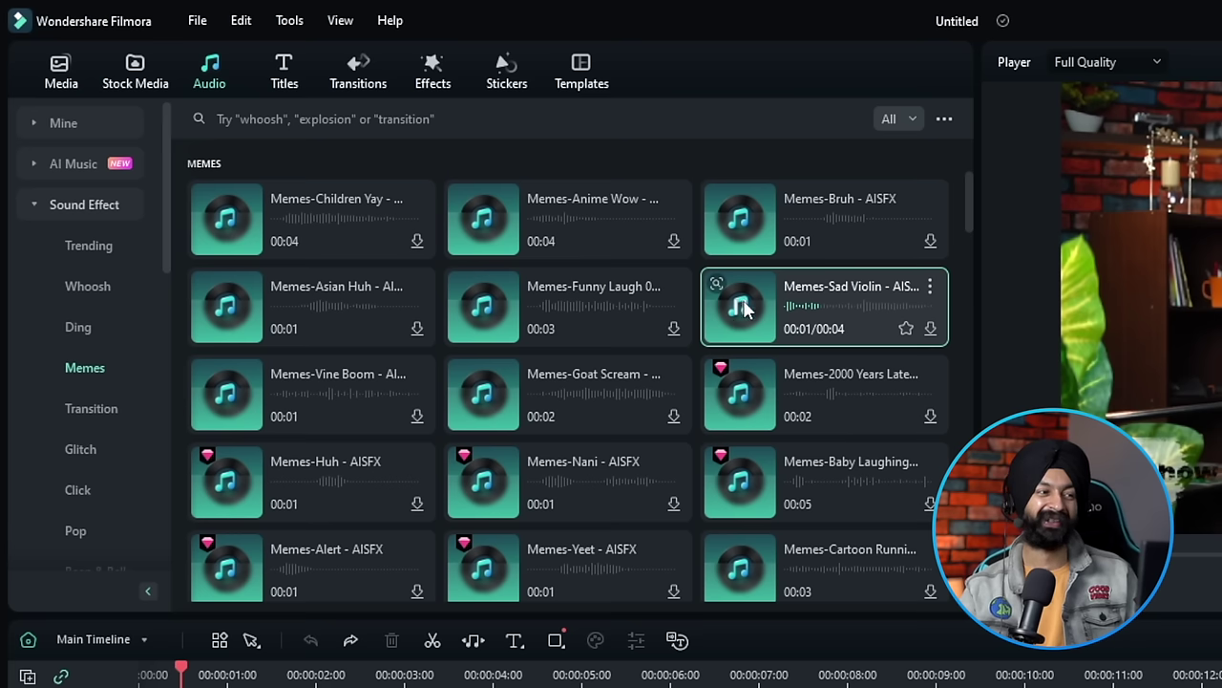
click(745, 310)
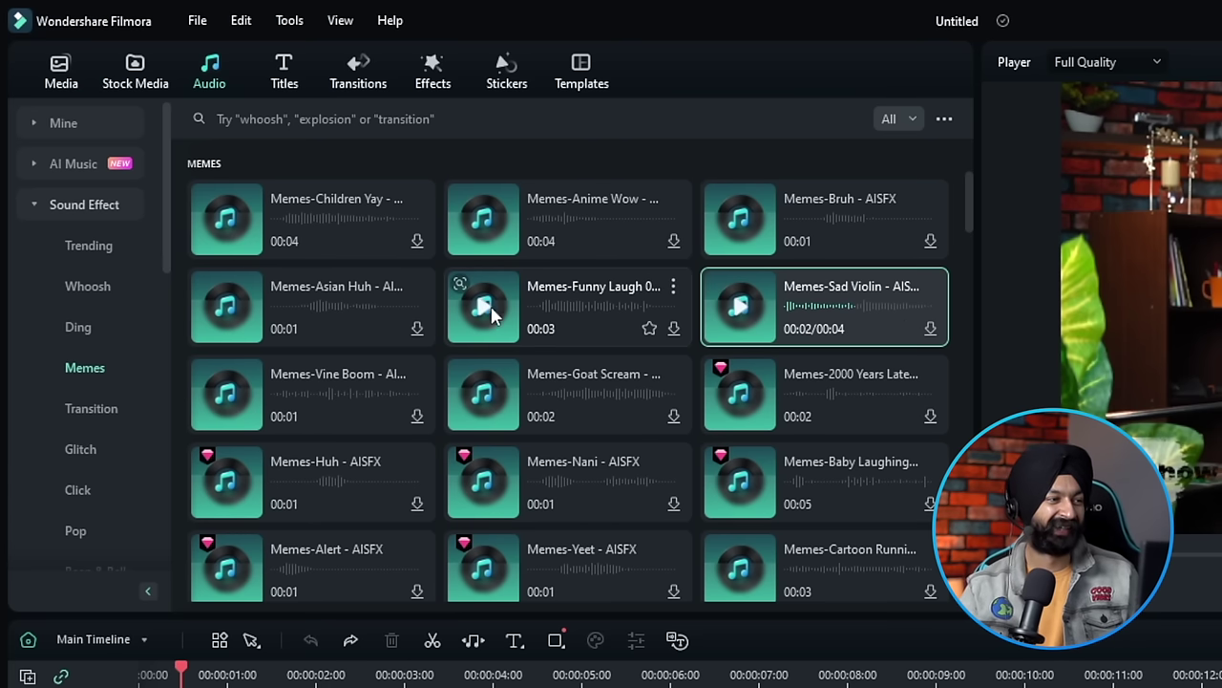
click(487, 308)
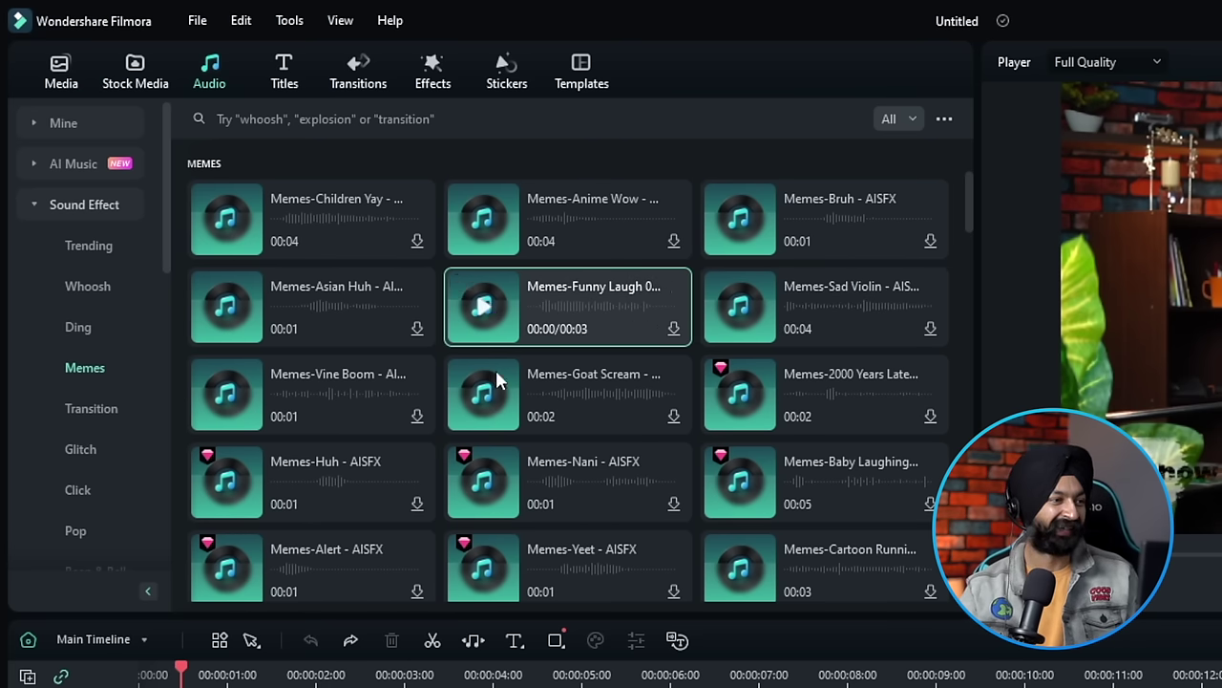
click(479, 486)
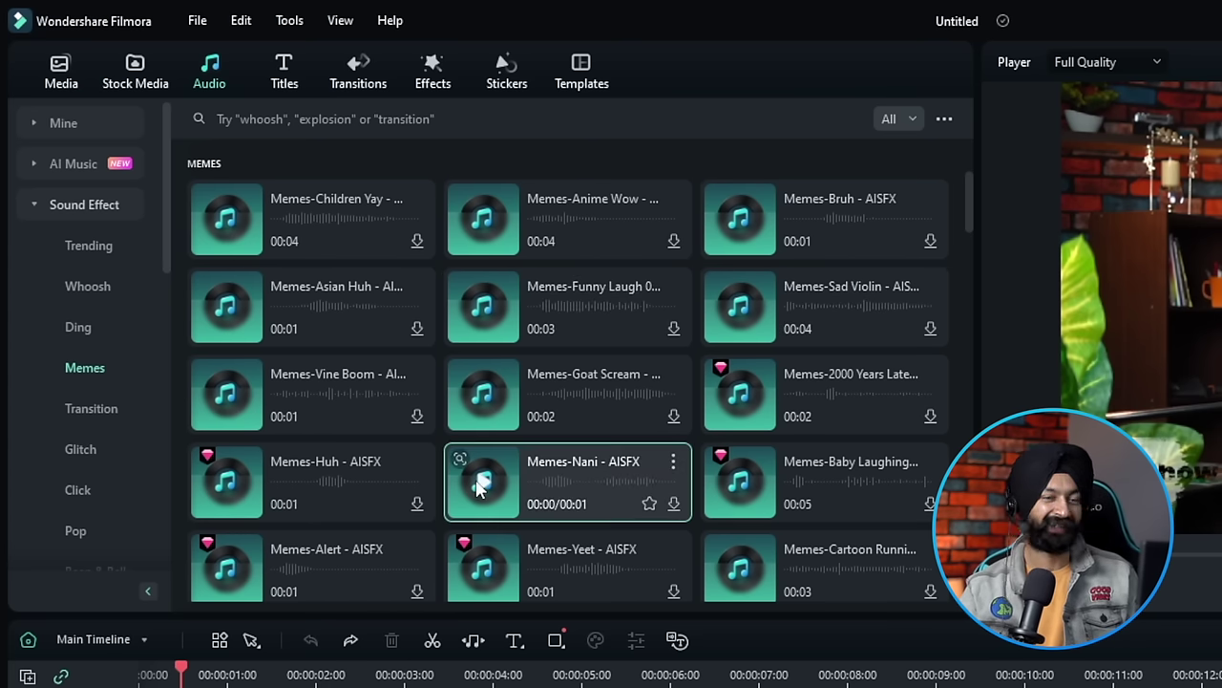
- Preview the Title Transition 01, Transition Swoosh and Big Cymbal Transition sounds, and open the Glitch sound effects
click(82, 408)
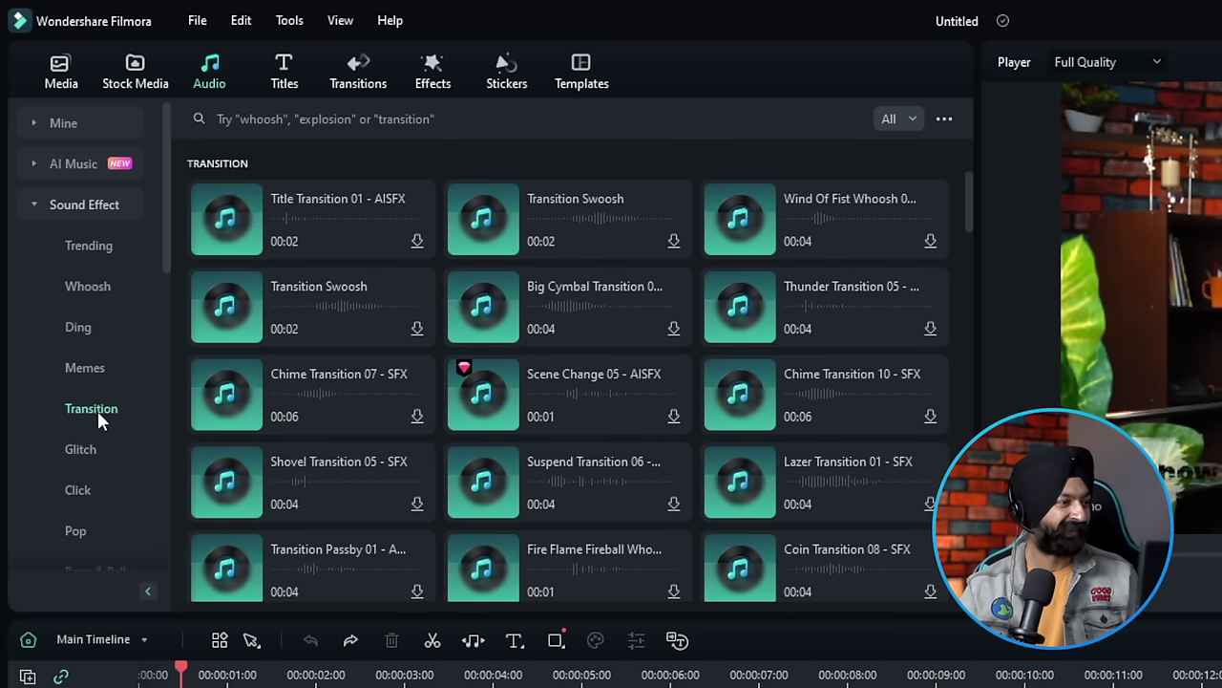
click(225, 216)
click(226, 306)
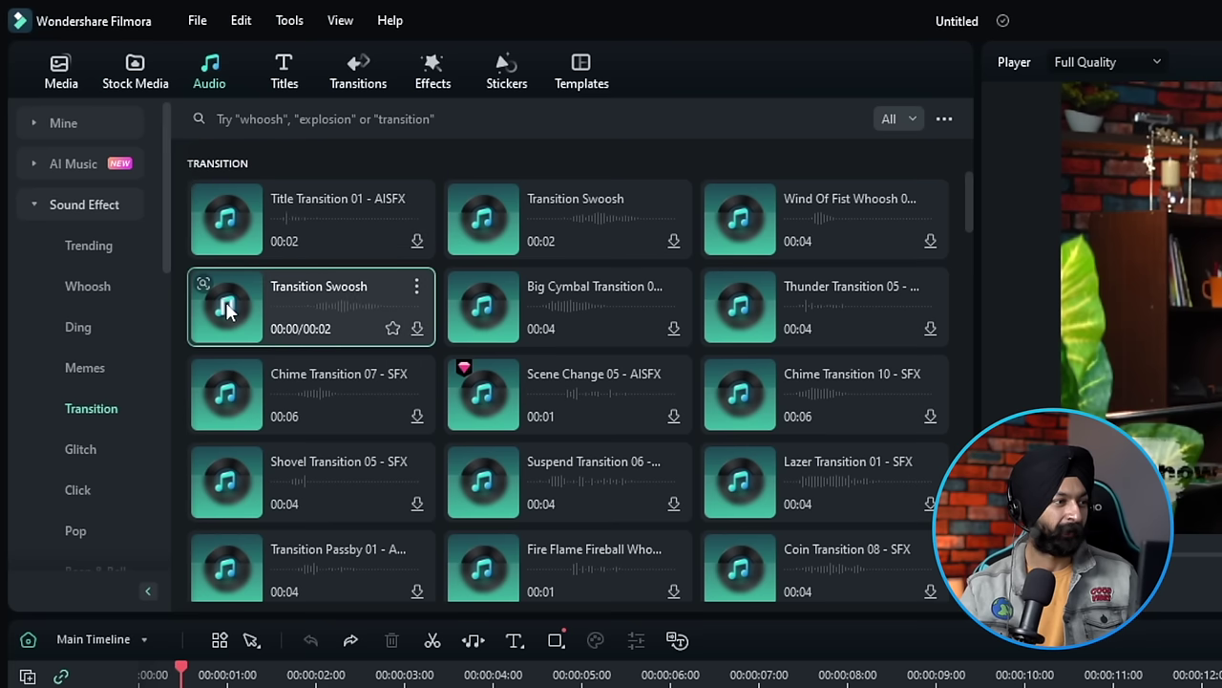
click(484, 307)
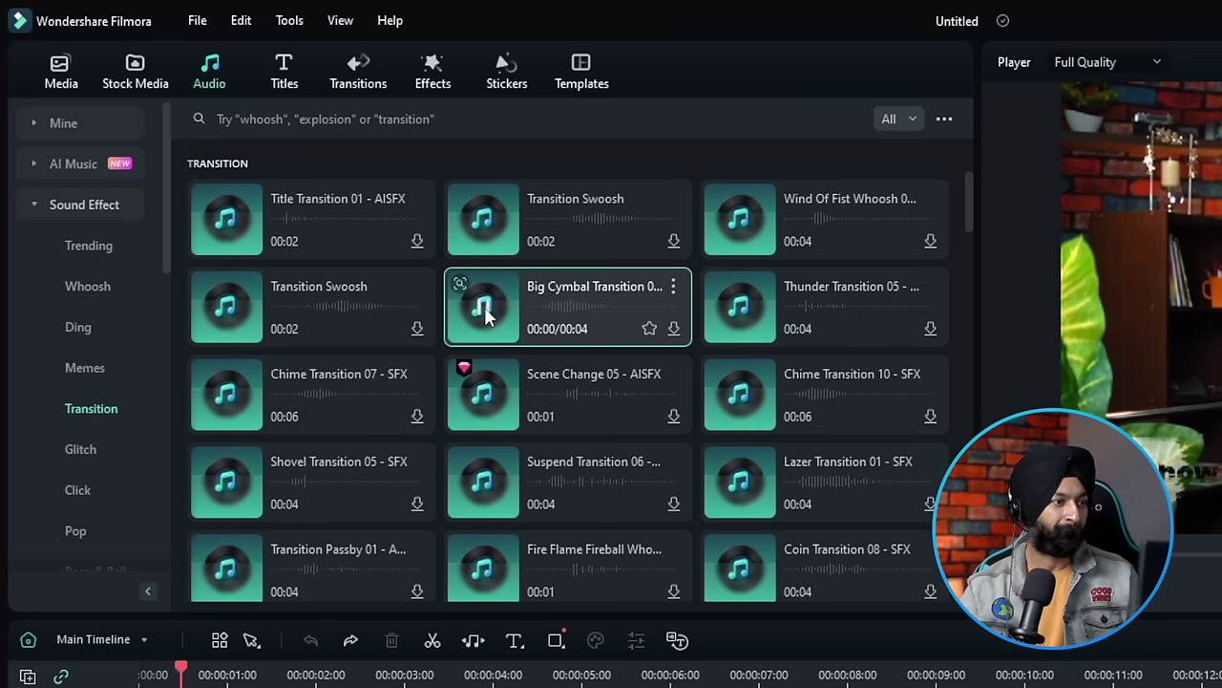
click(49, 457)
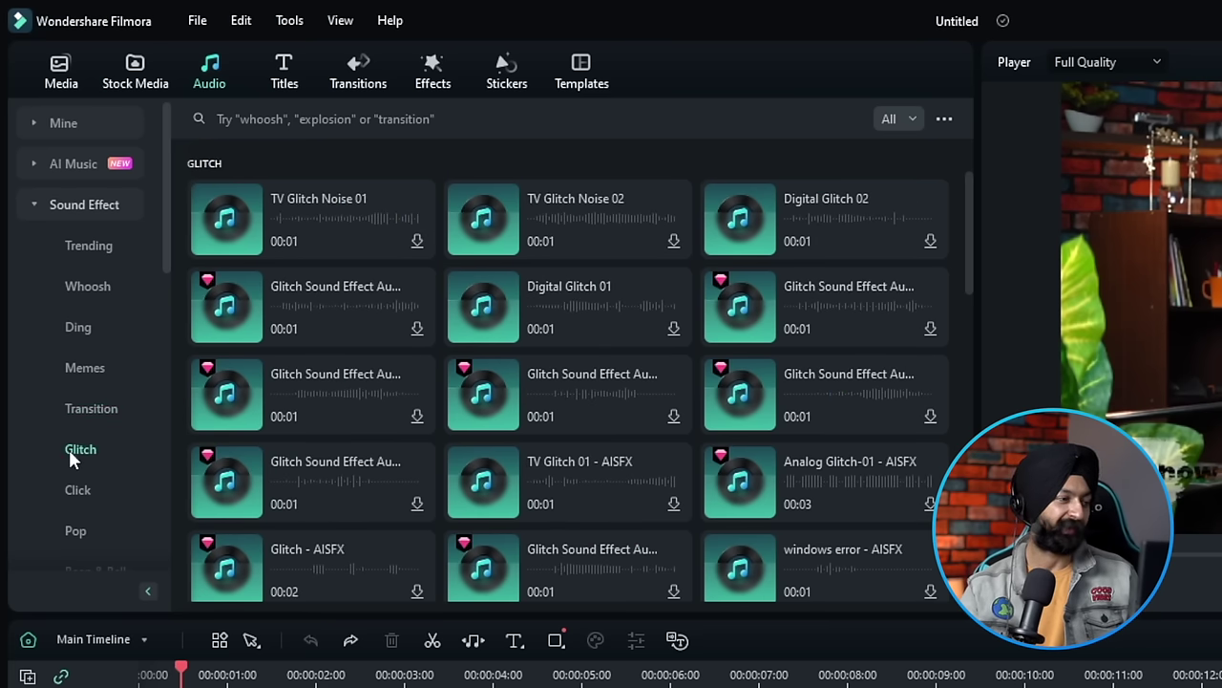
- Preview Digital Glitch 01 and three of the Glitch Sound Effect sounds in the Glitch category
click(232, 404)
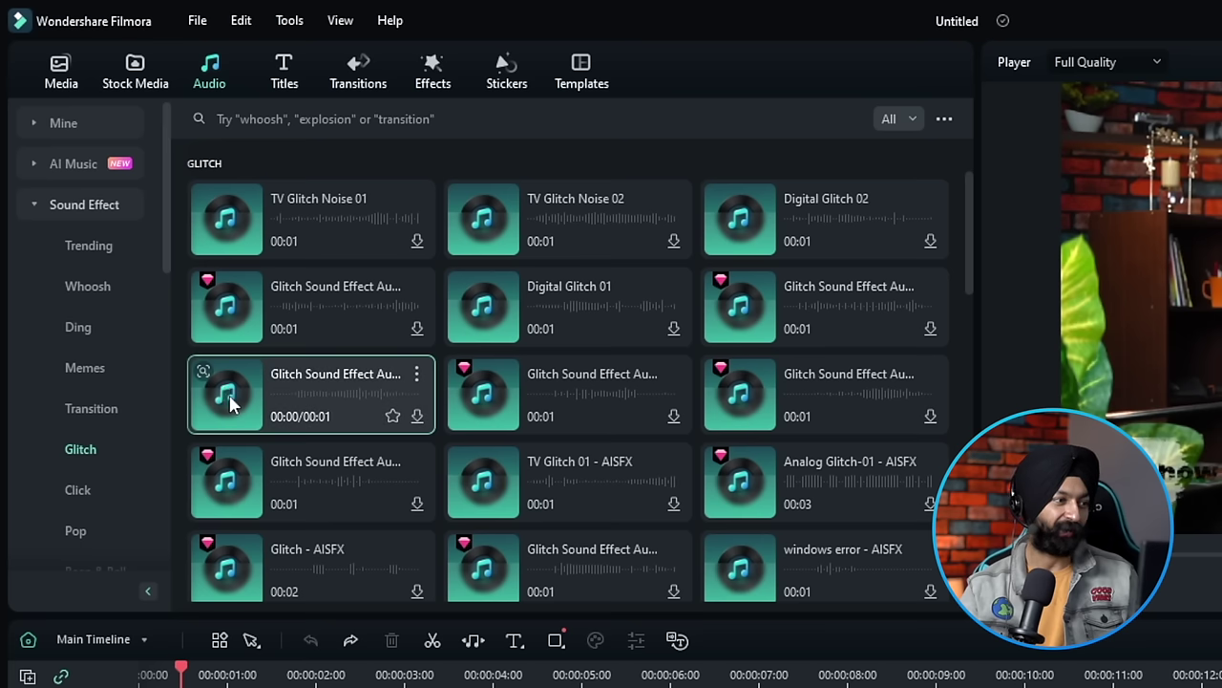
click(220, 303)
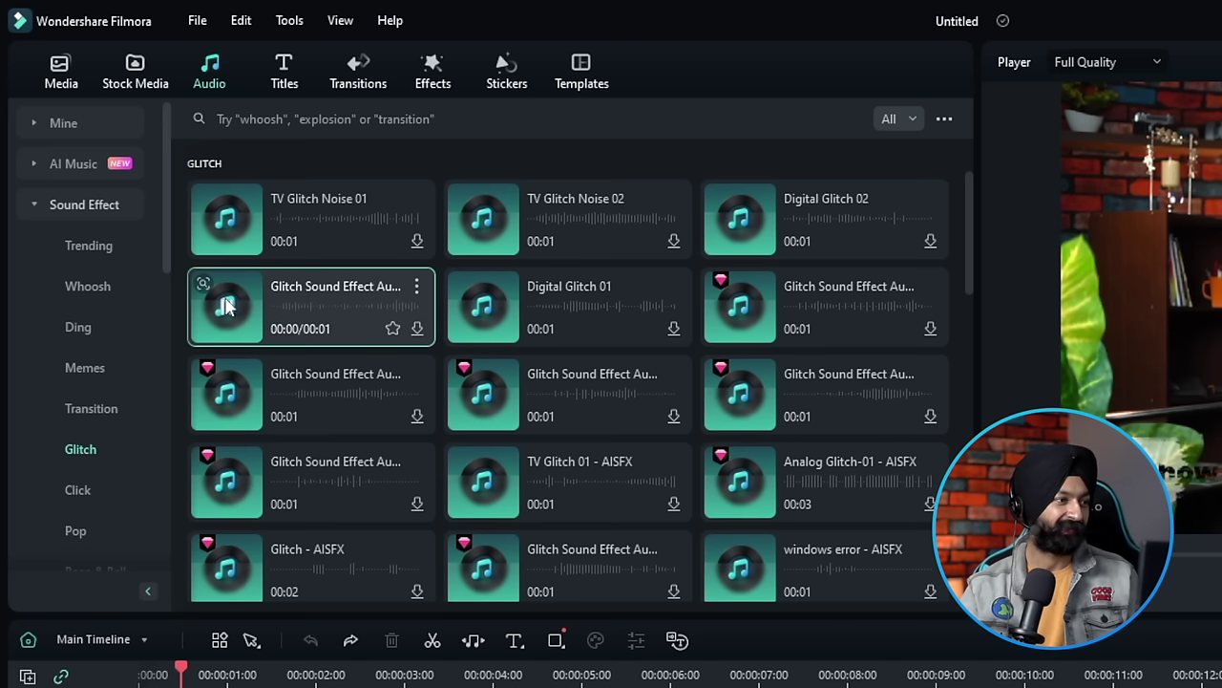
click(482, 307)
click(482, 401)
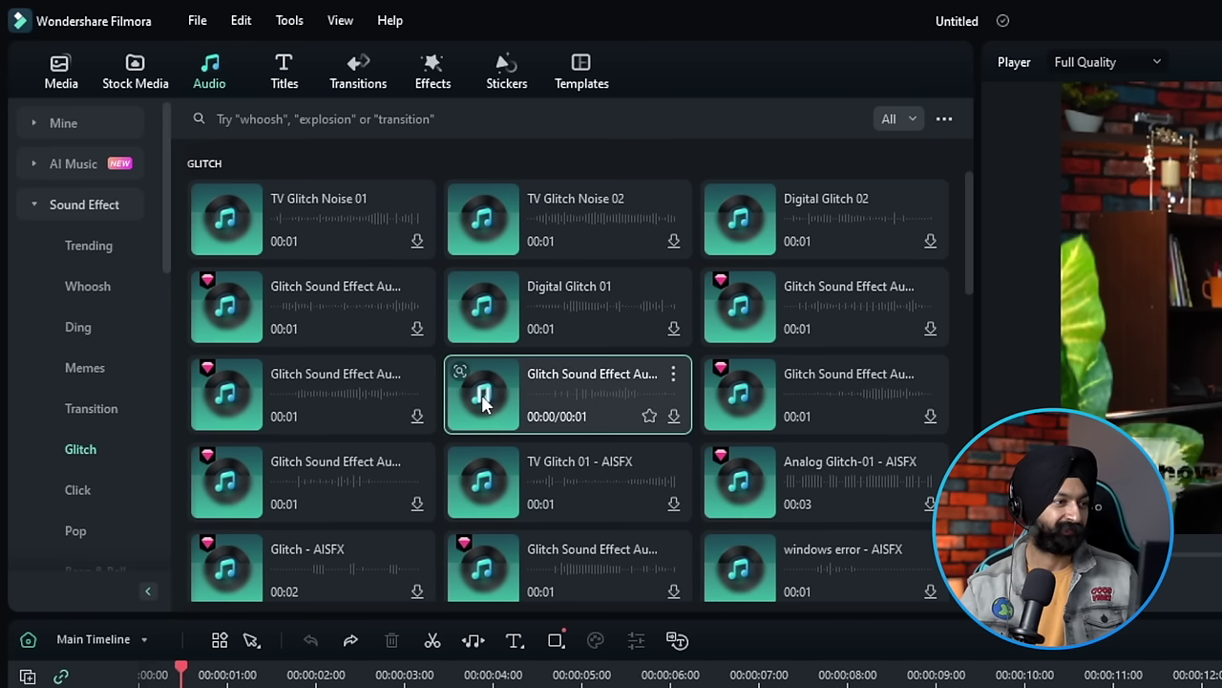
- Open the Camera sound effects and preview Camera Shutter 04, the first Camera Beep sound, Camera Flash 04 and Camera Lens Rotate 02
scroll(89, 382, down, 5)
click(87, 490)
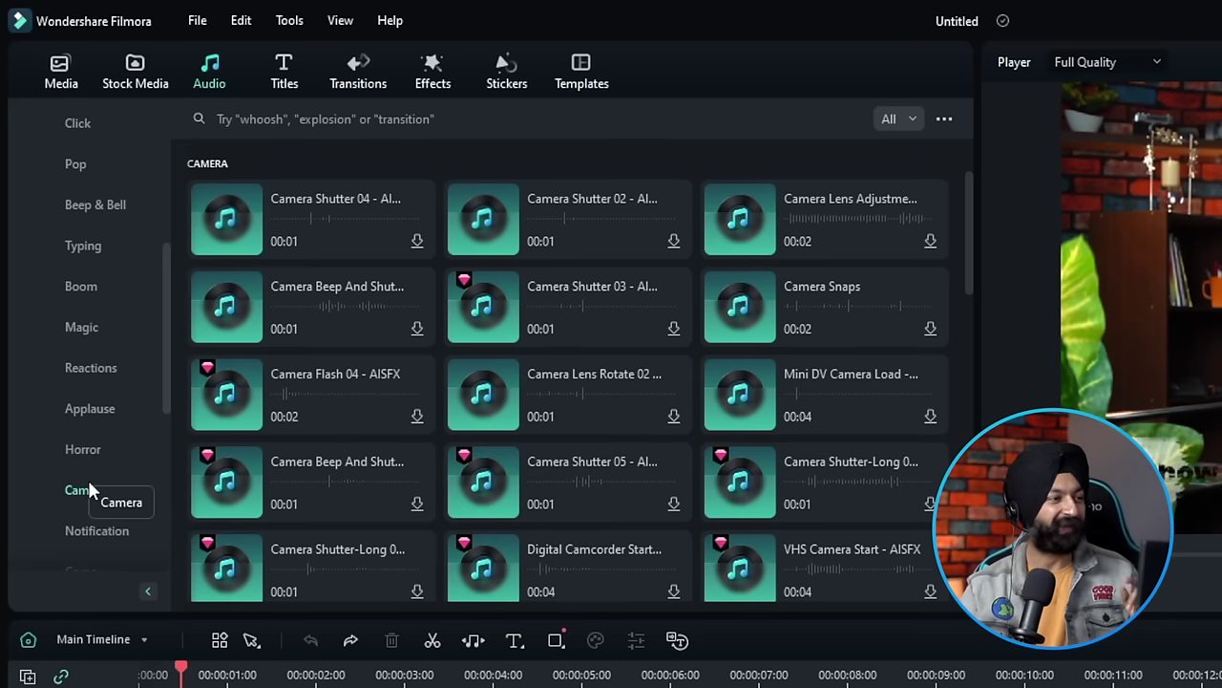
click(229, 216)
click(226, 309)
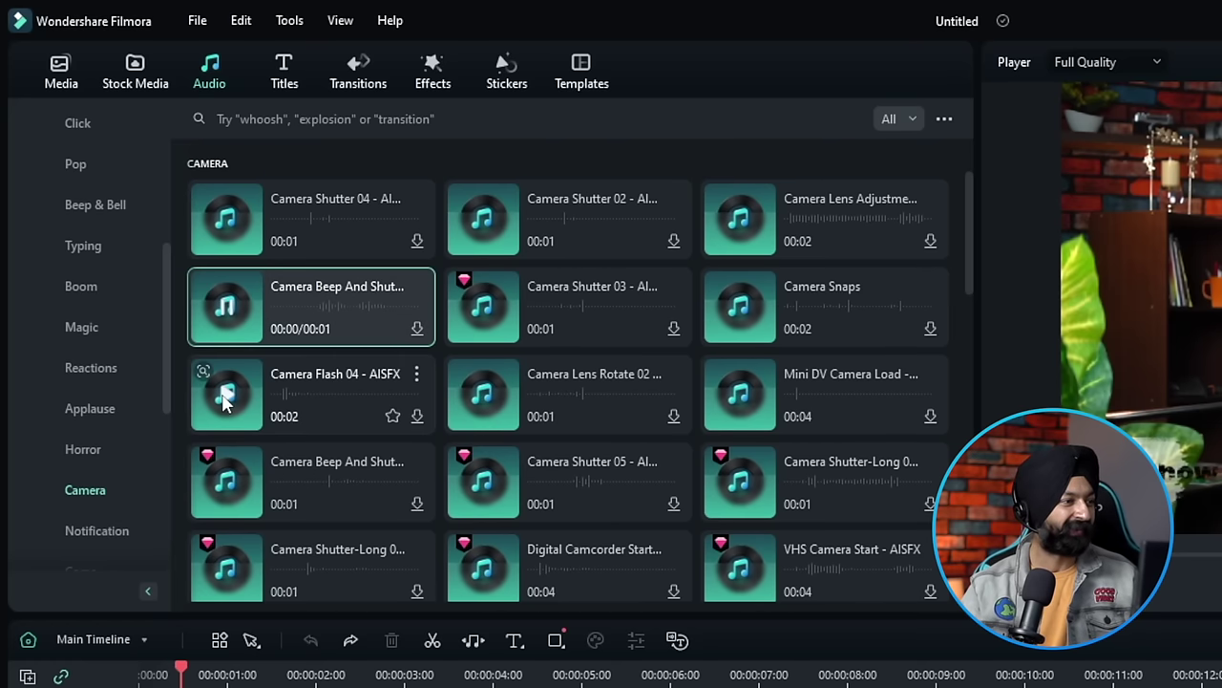
click(224, 399)
click(482, 397)
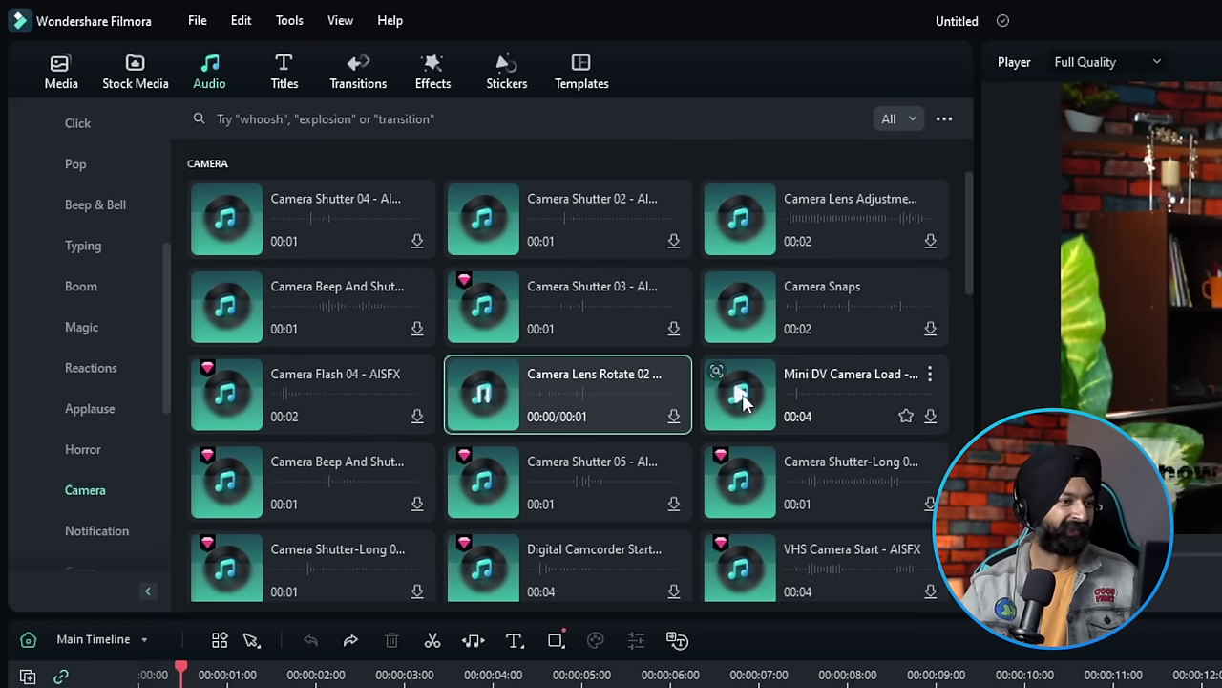
- Preview the Mini DV Camera Load, Camera Snaps, Camera Shutter-Long and Digital Camcorder Start sounds in the Camera category
click(742, 397)
click(737, 305)
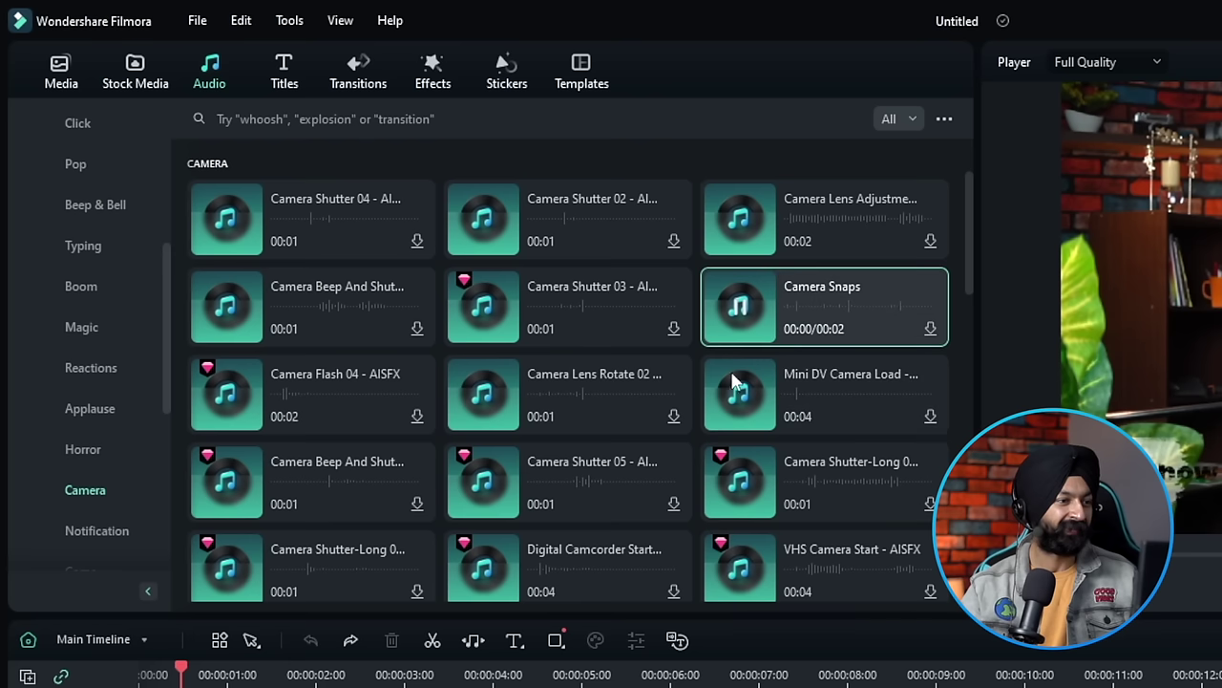
click(735, 485)
click(515, 559)
scroll(473, 566, down, 2)
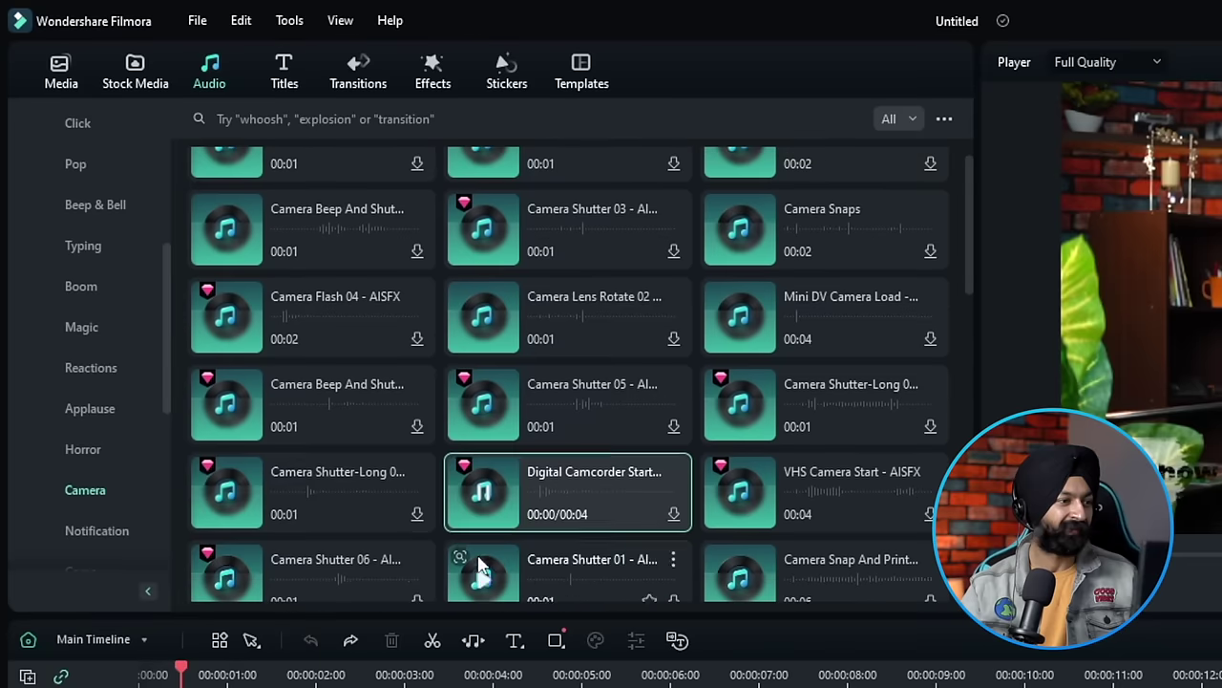
- Browse the Notification sound effects and the remaining sound effect categories, and open Money
click(105, 530)
scroll(134, 468, down, 4)
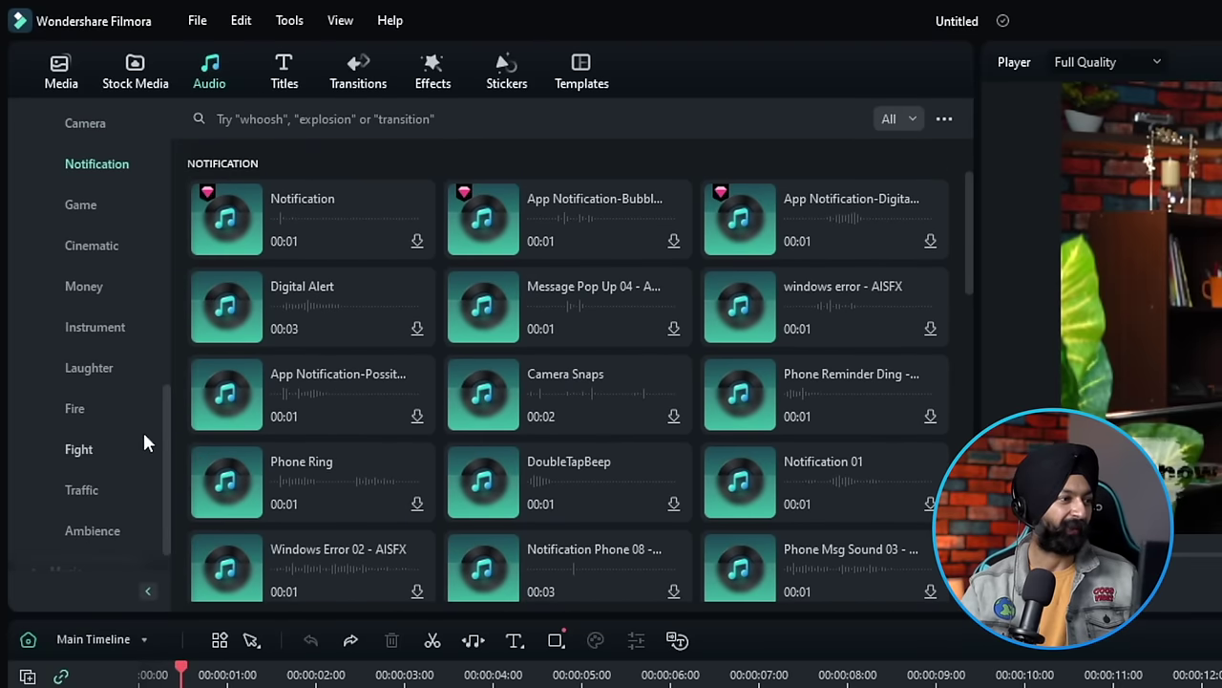
scroll(139, 464, down, 1)
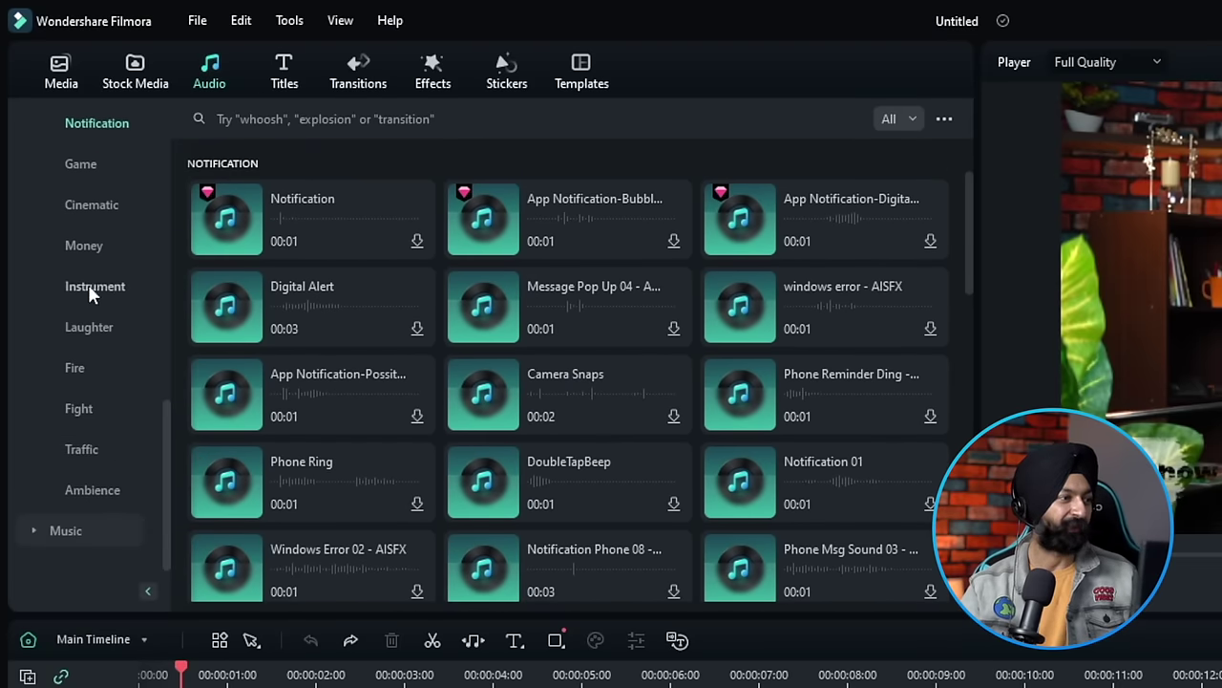
click(84, 254)
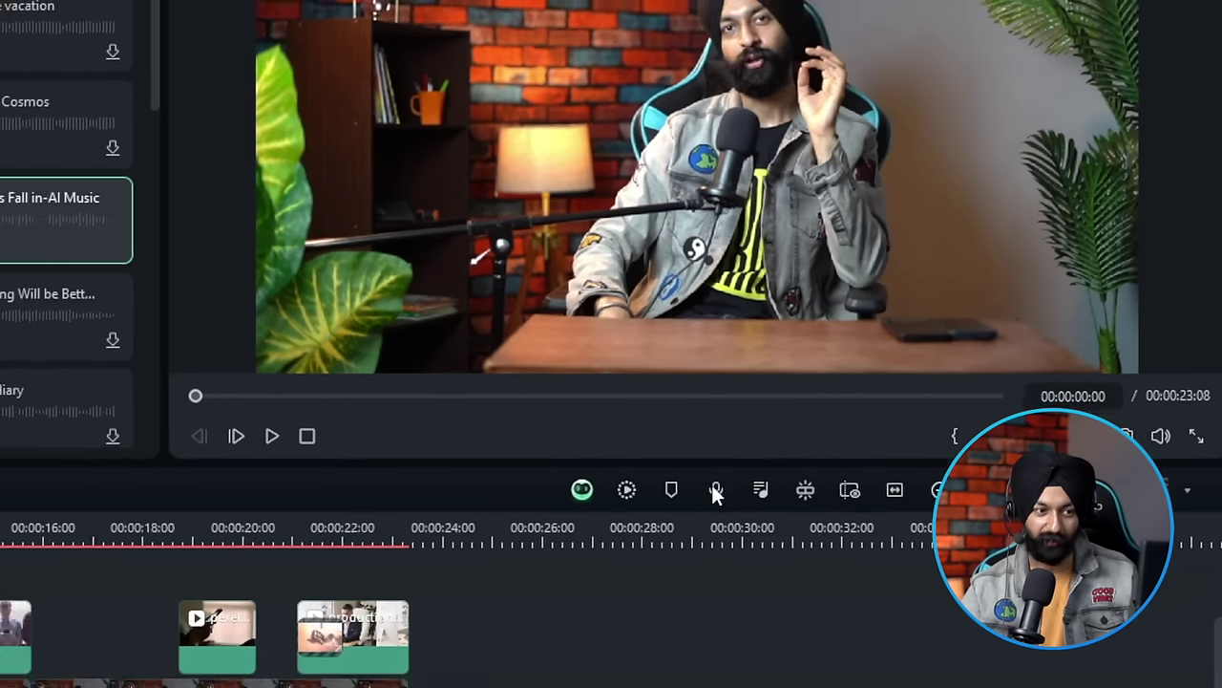
- Review the microphone device and save folder options for recording a voiceover, and close the Record Audio dialog
click(696, 498)
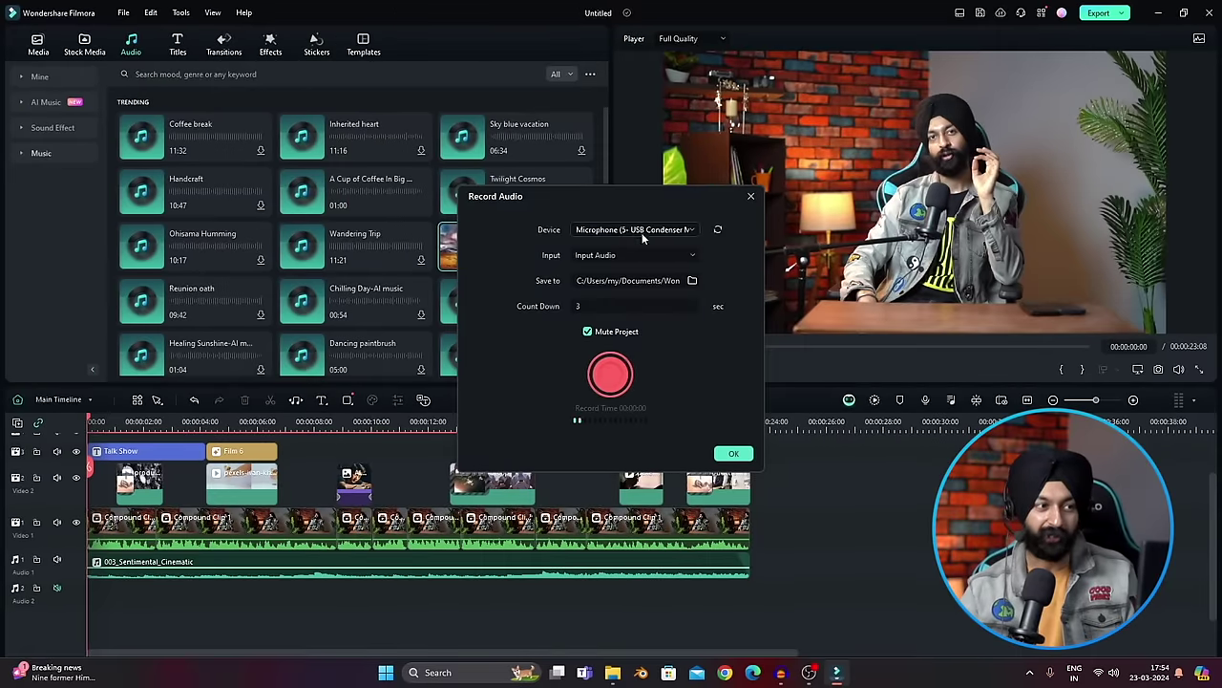
click(642, 238)
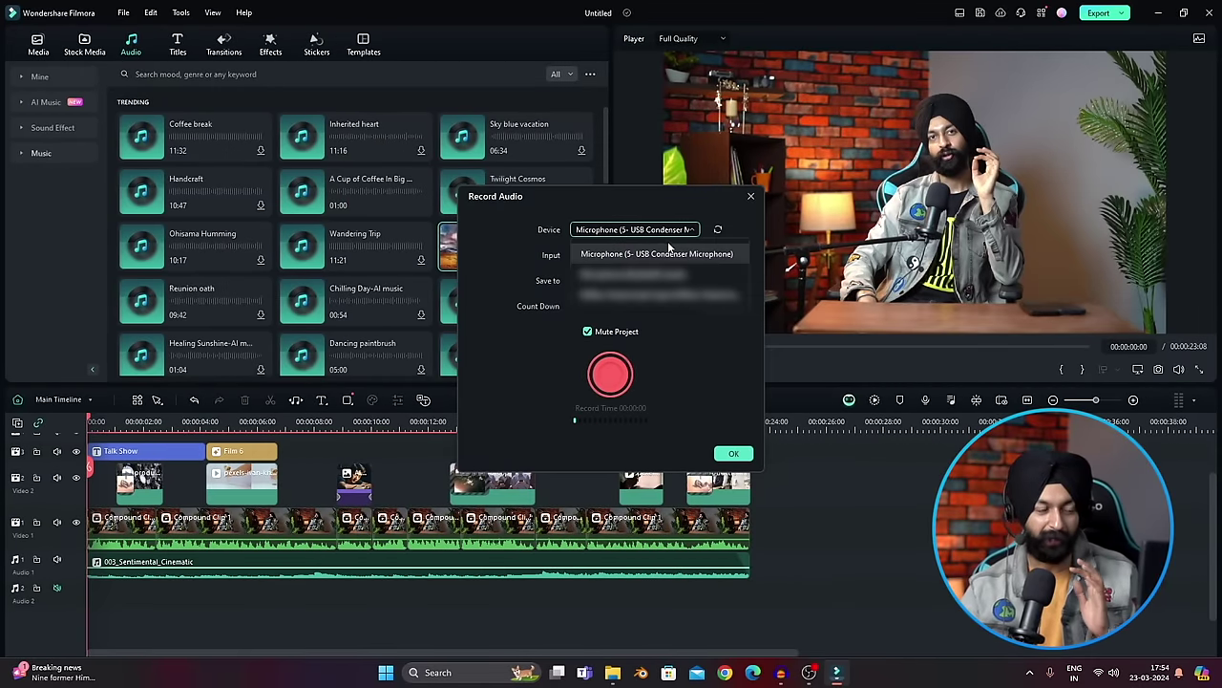
click(617, 191)
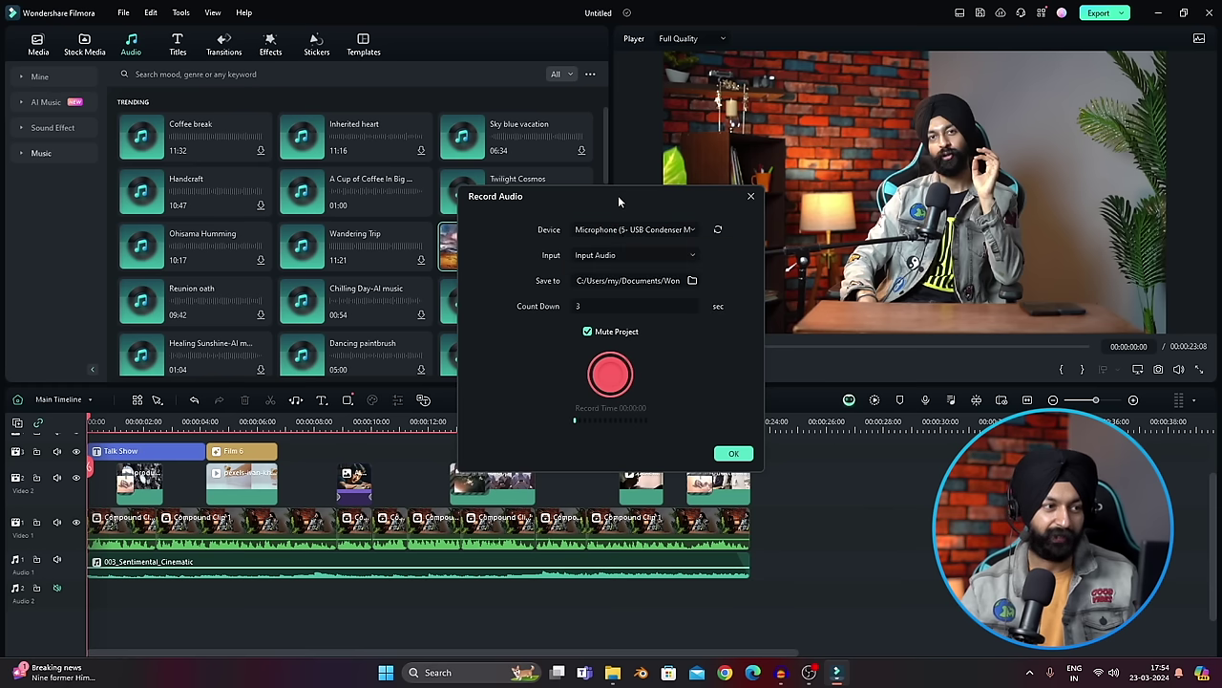
click(692, 281)
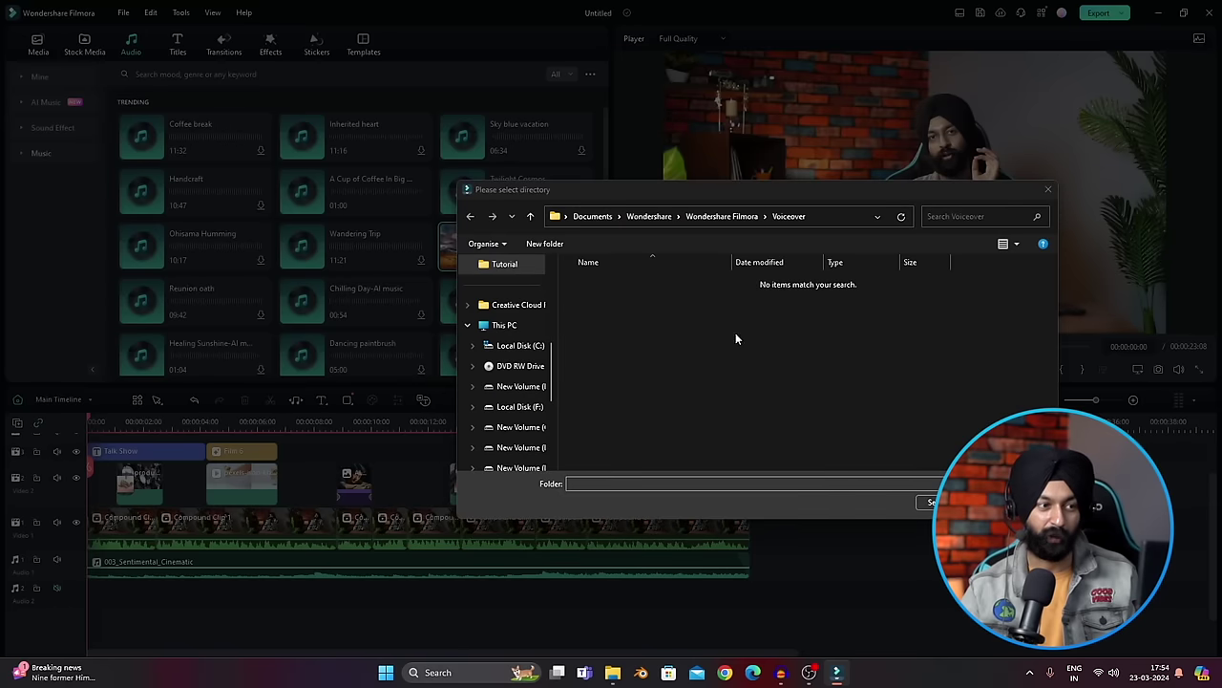
click(931, 501)
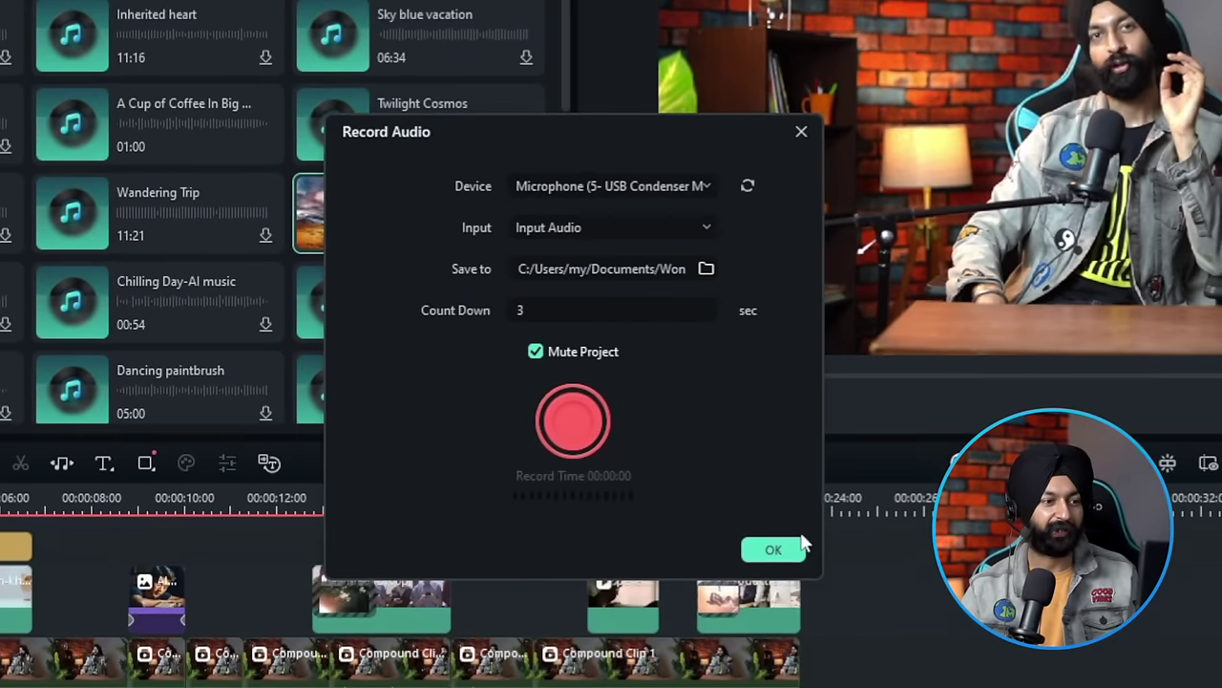
click(799, 548)
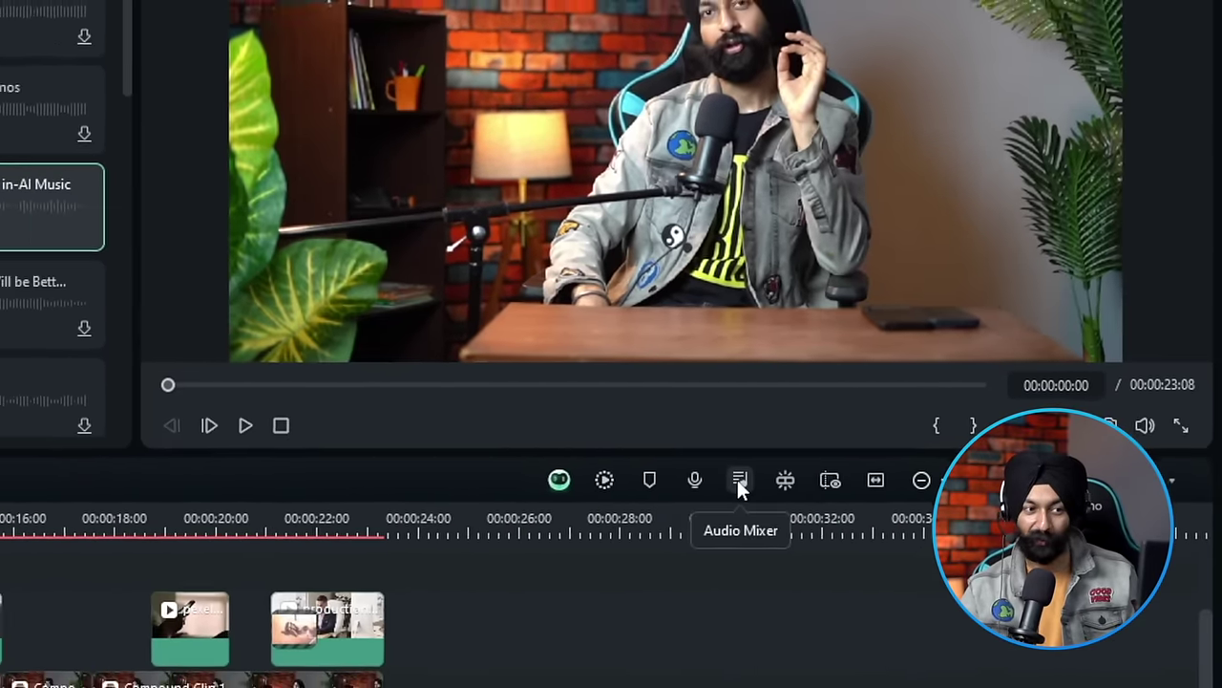
- Preview the project in full screen and return to the editing view
click(1127, 463)
click(902, 475)
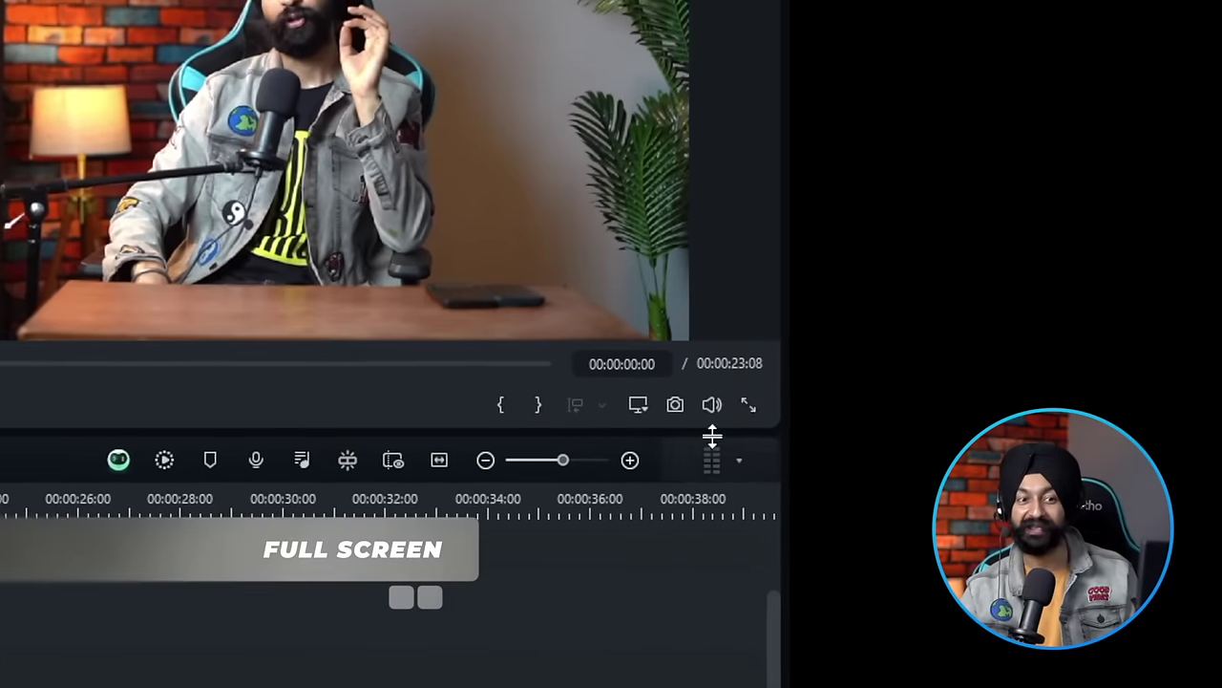
click(731, 407)
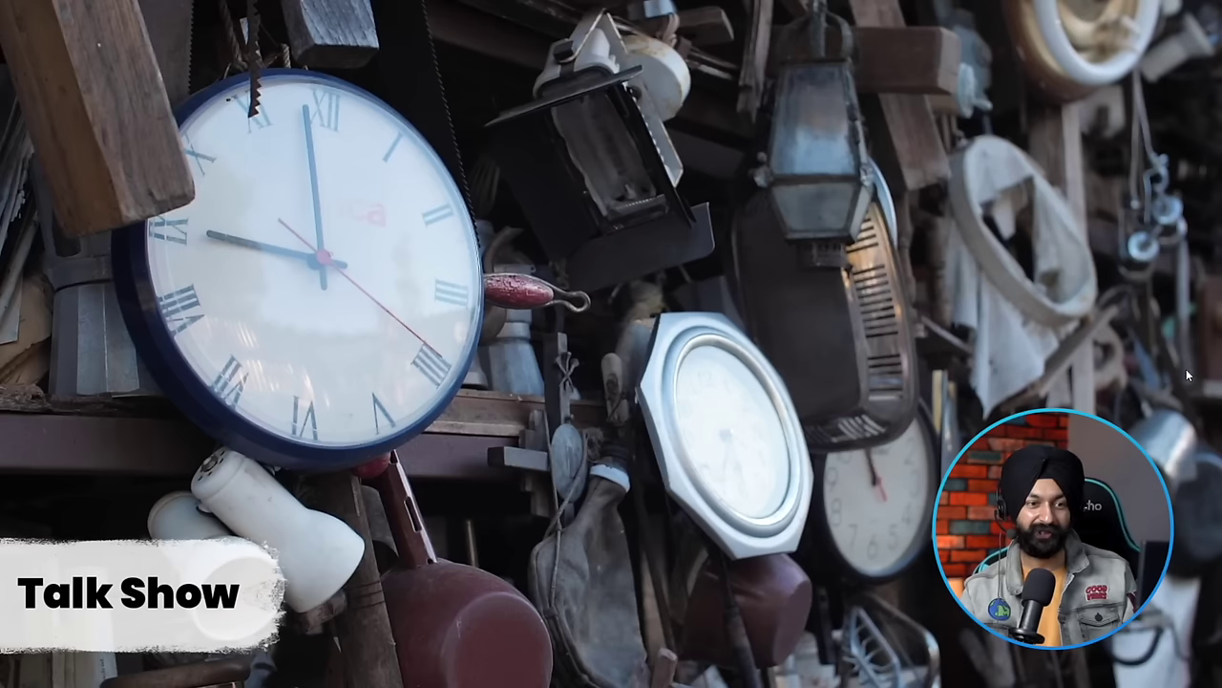
key(Escape)
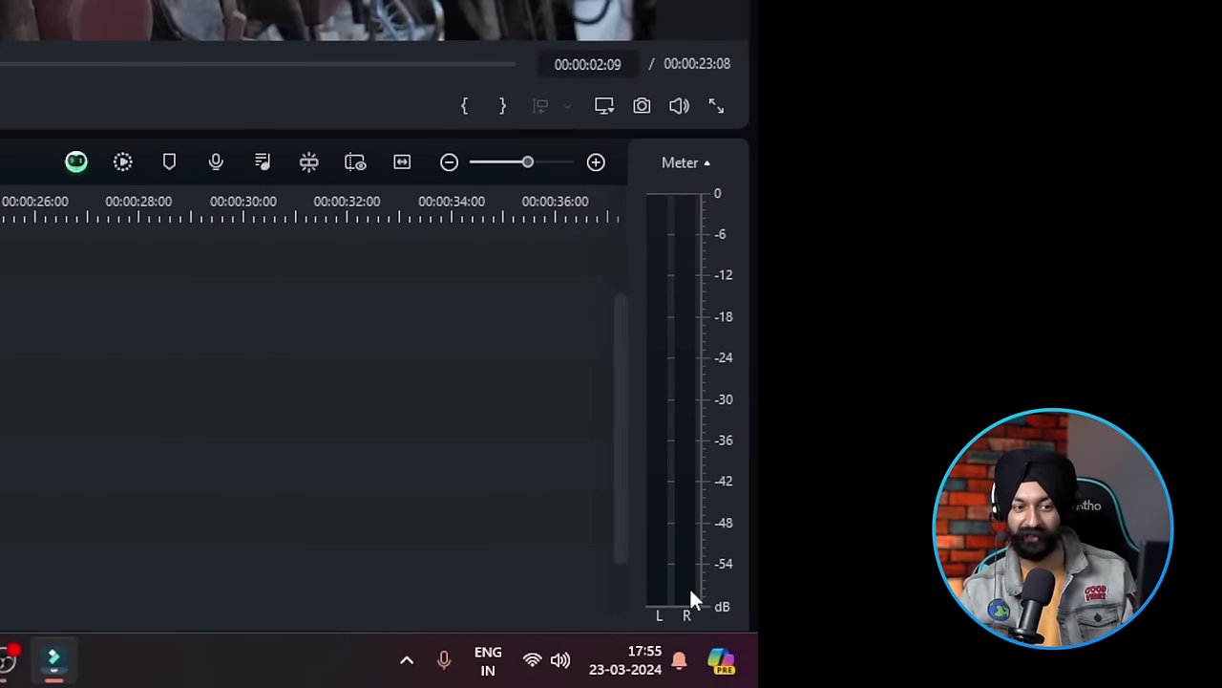
- Play the timeline to 00:00:10:19 and view the snapshot settings for that frame, closing them without saving
key(space)
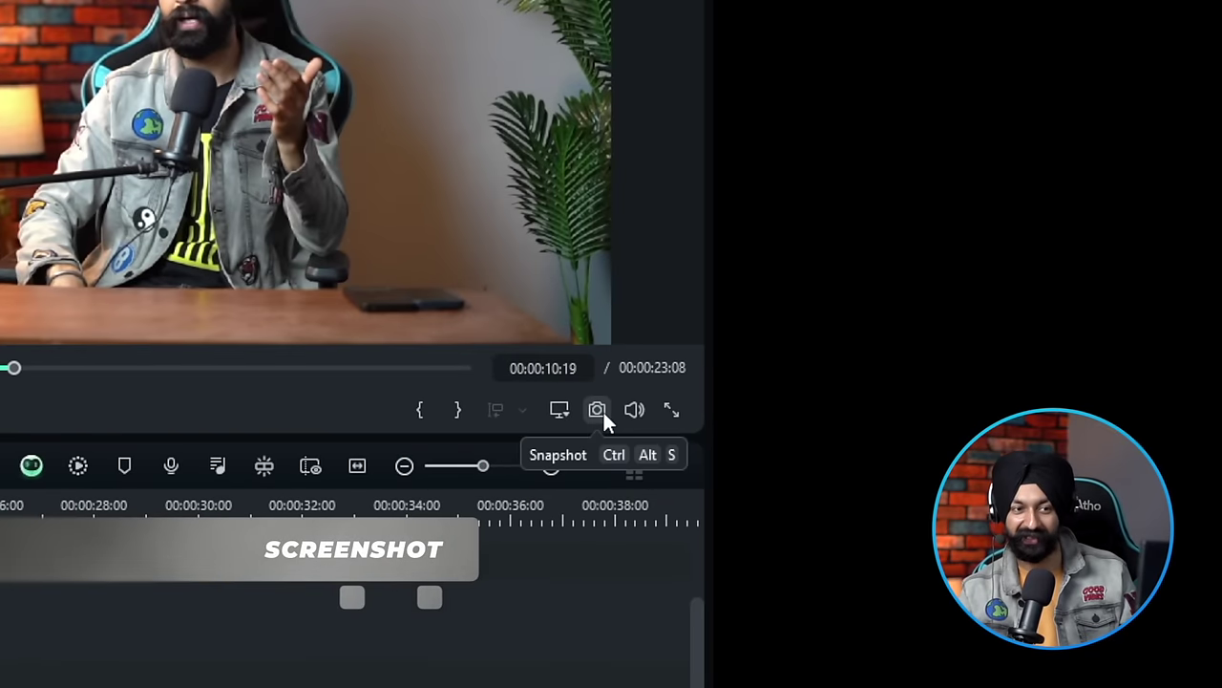
click(597, 411)
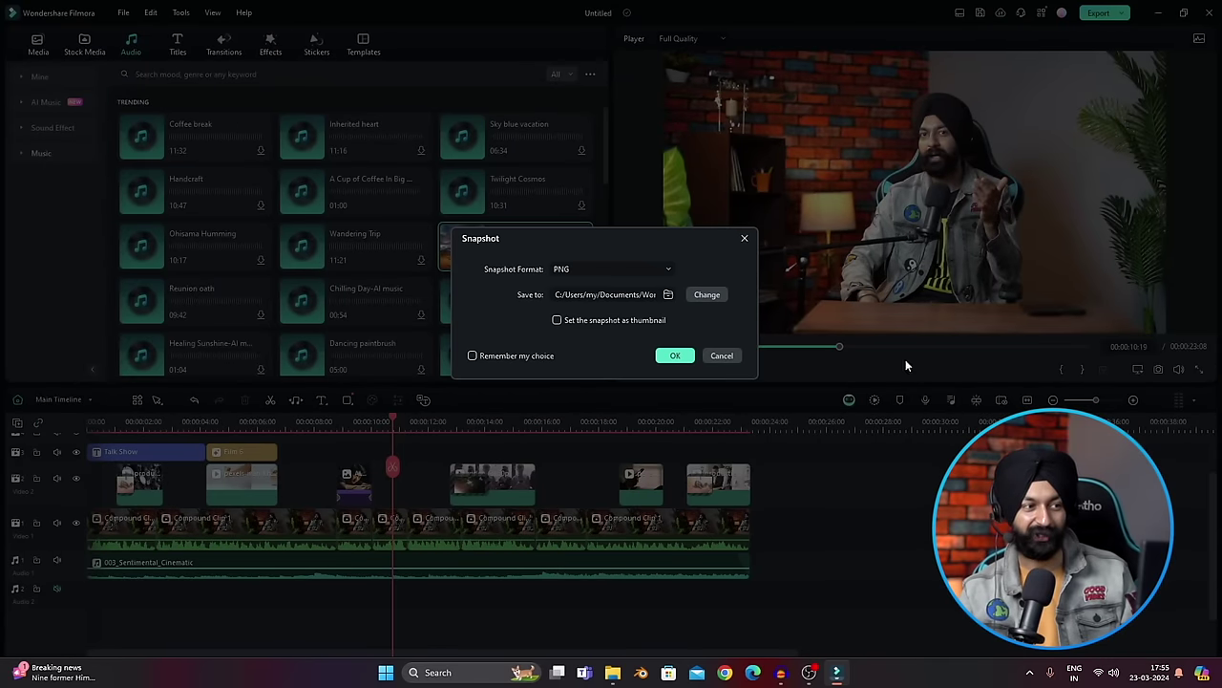
click(722, 357)
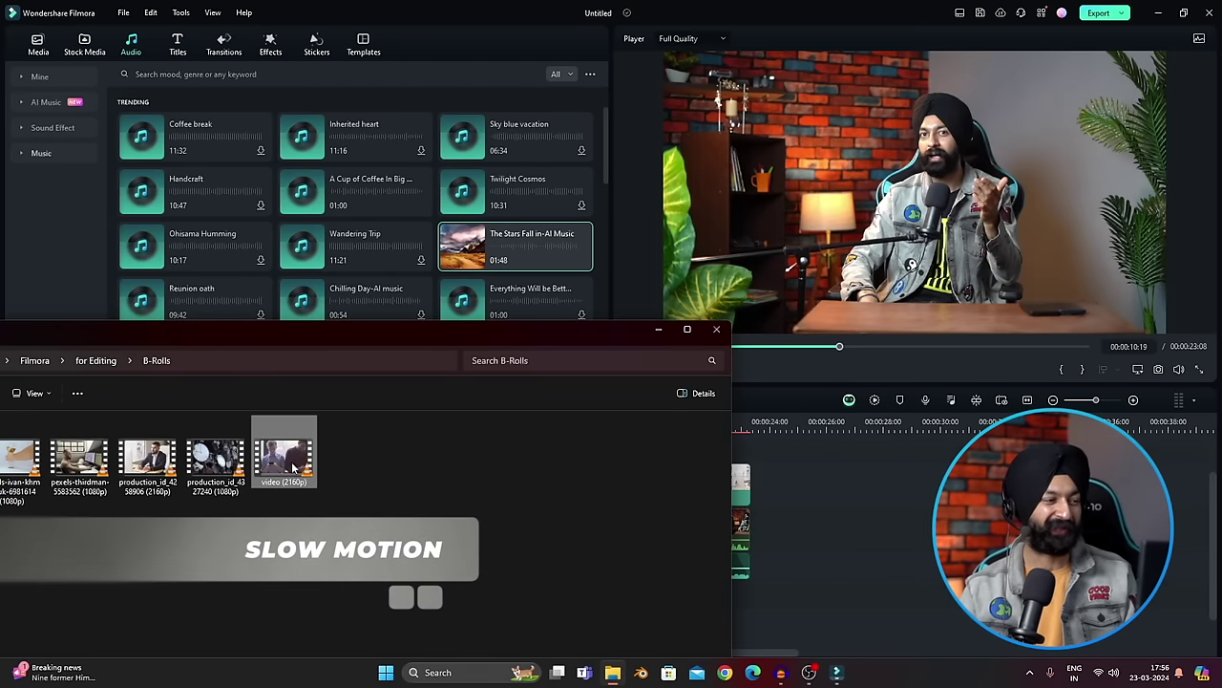
- Add the B-roll clip video (2160p) with a proxy file after the end of the edit and preview it
drag(293, 468, 836, 541)
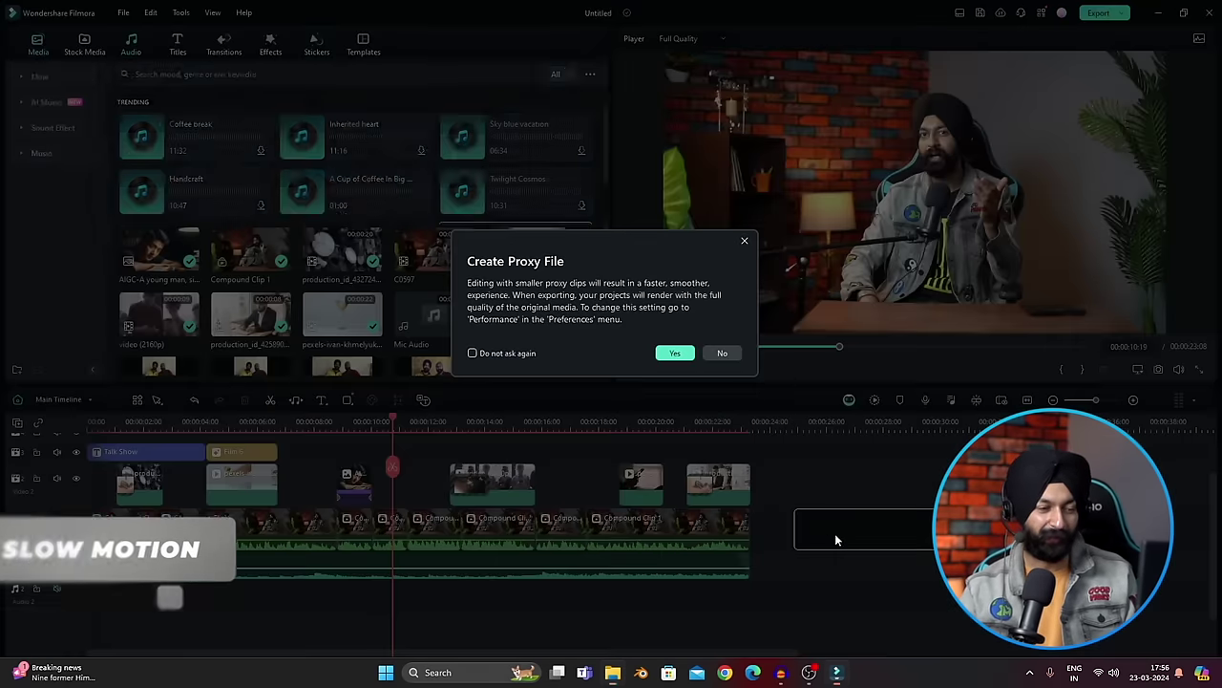
click(675, 353)
click(788, 421)
key(space)
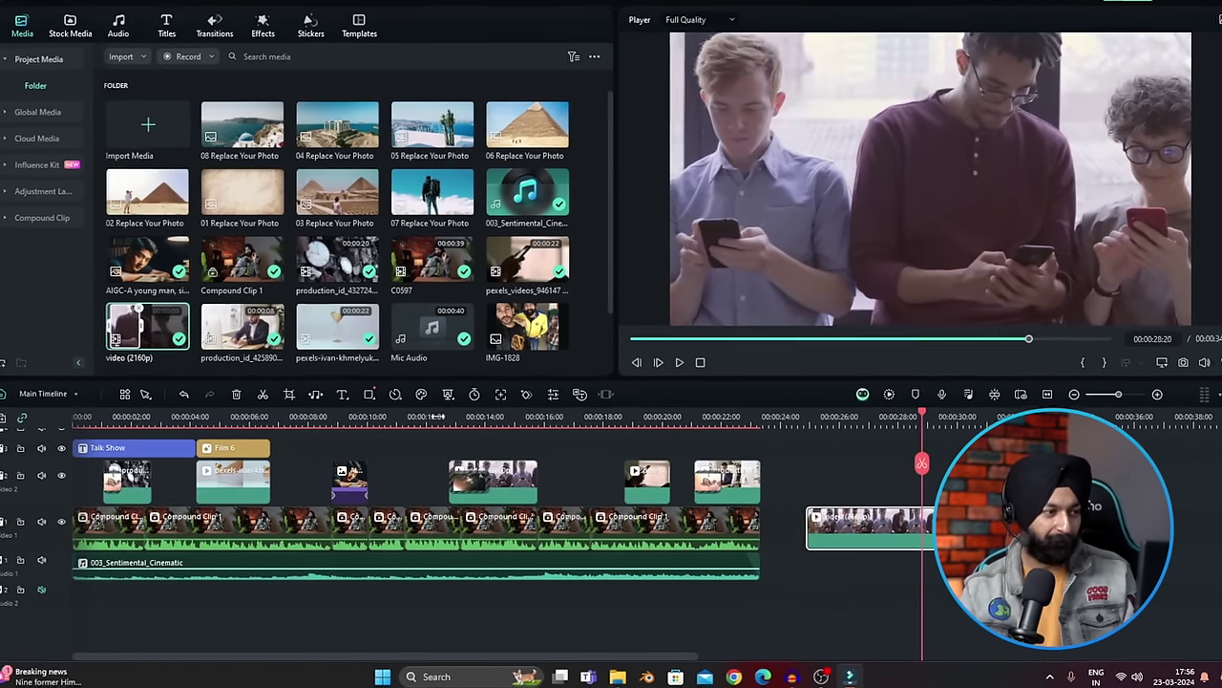
key(space)
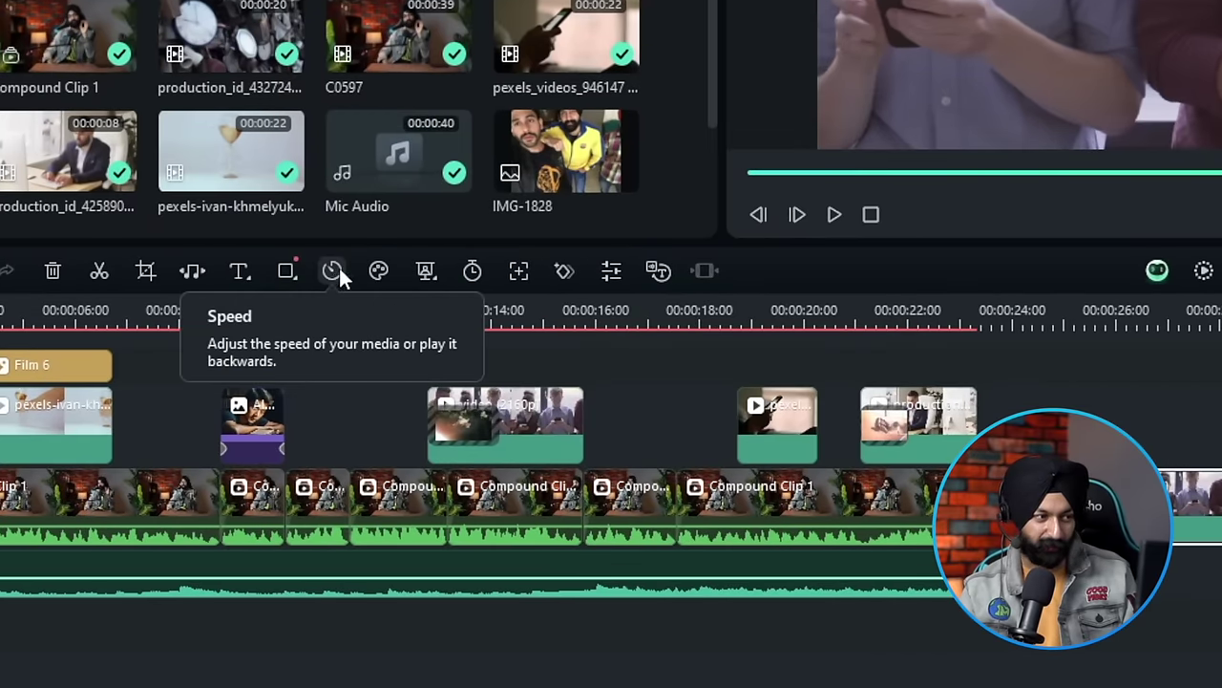
- Slow the added video (2160p) clip down to 0.5x and preview the slow motion
click(335, 272)
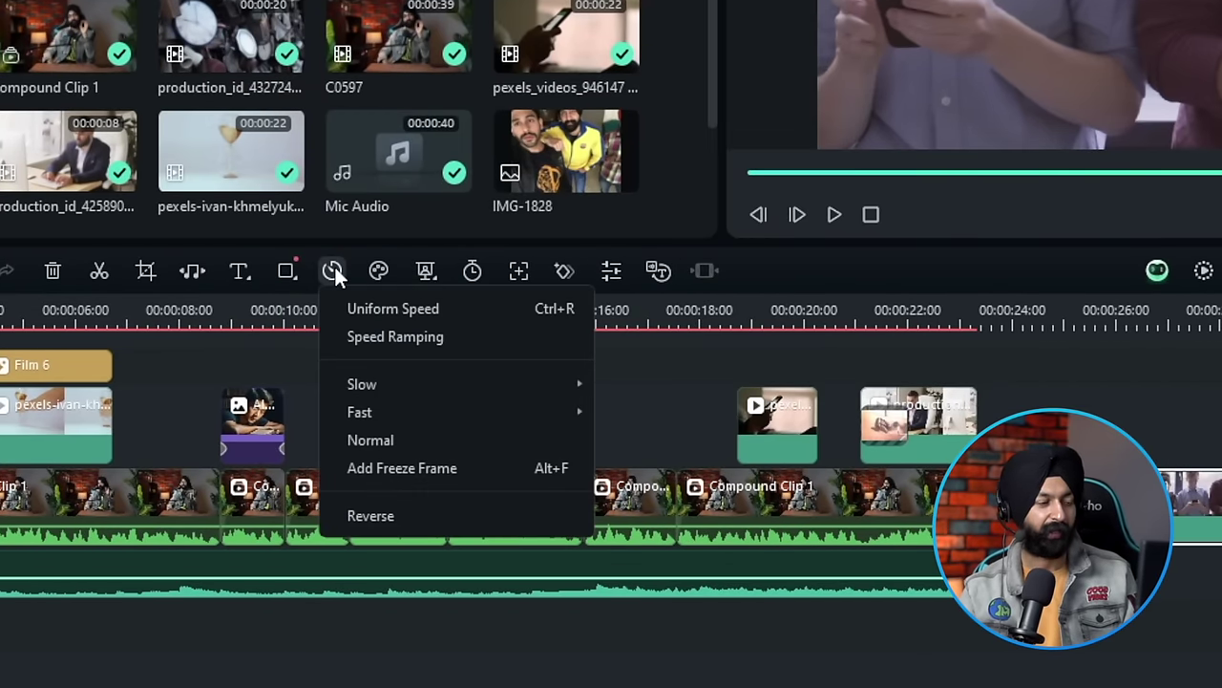
mouse_move(412, 390)
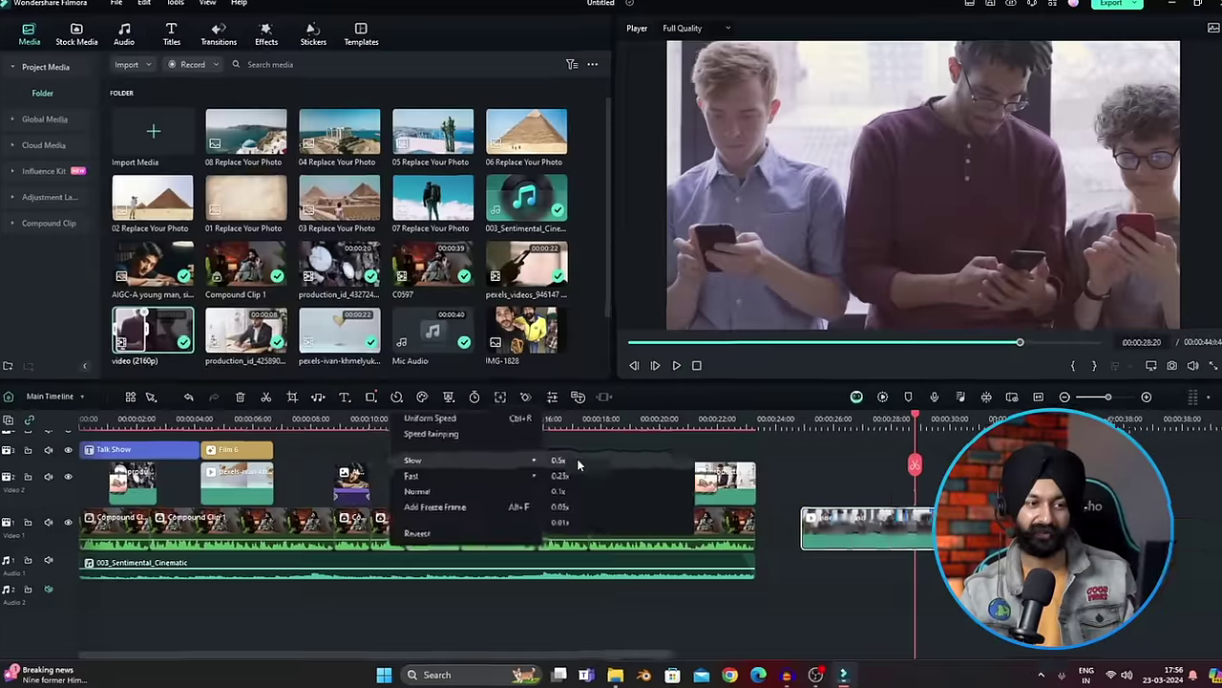
click(640, 384)
key(space)
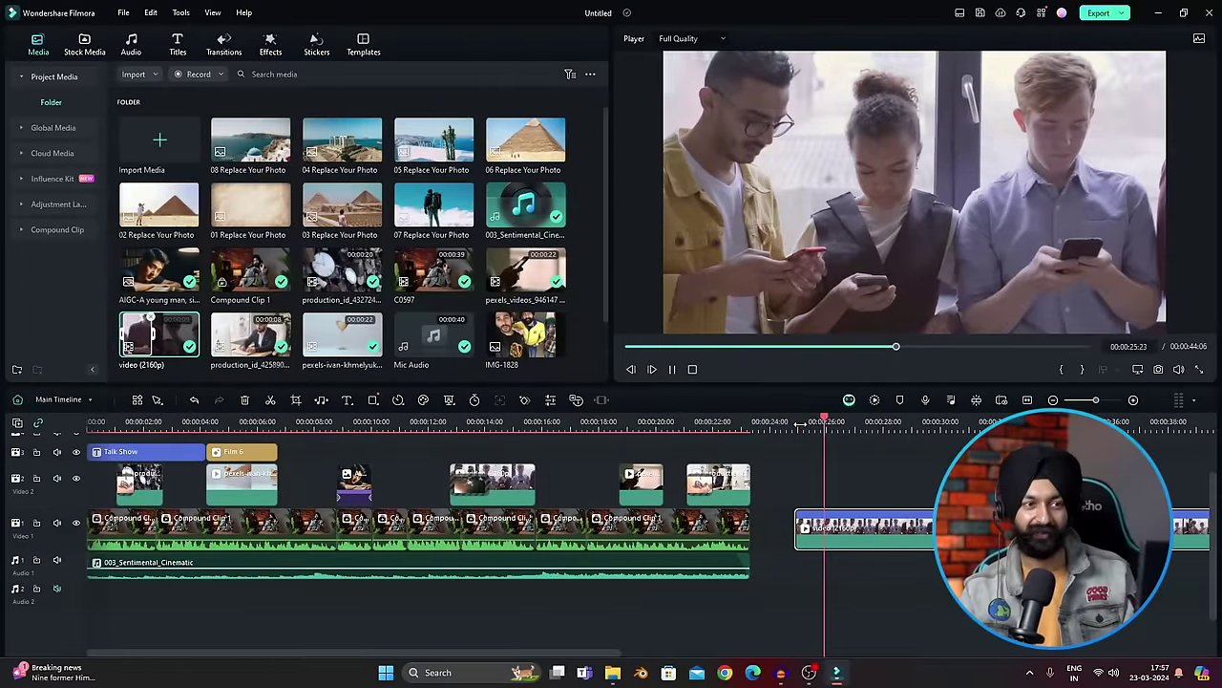
key(space)
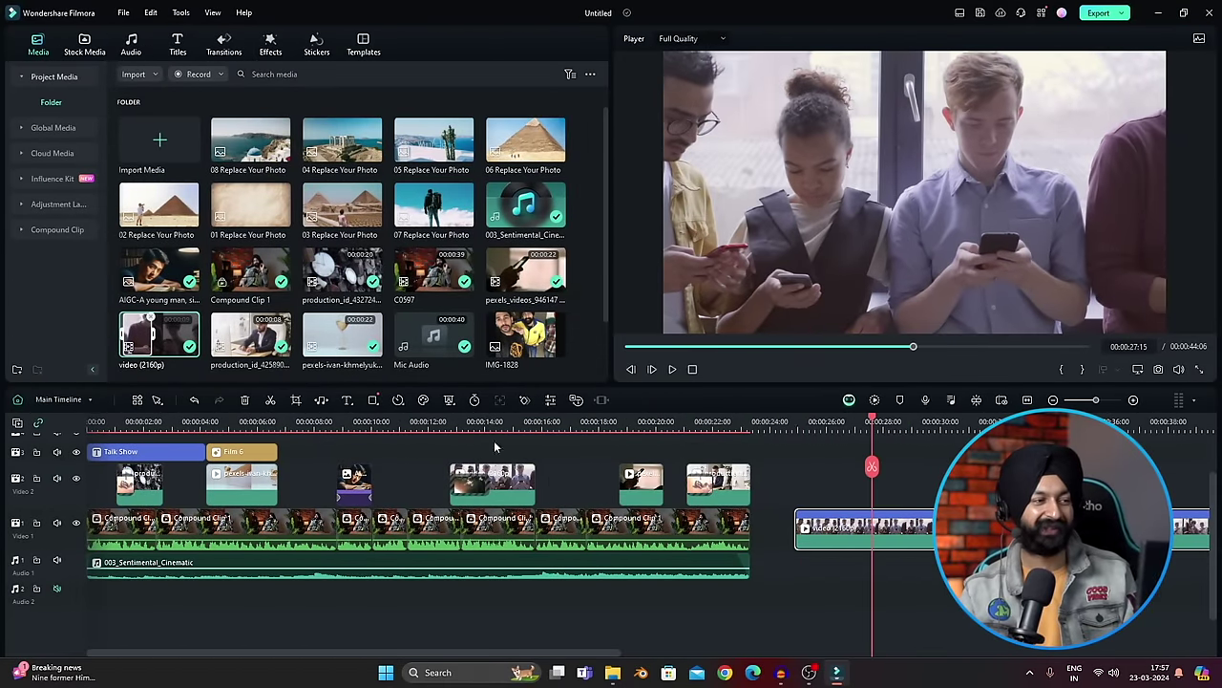
- Speed the added video (2160p) clip up to 4x and preview the fast motion from its start
click(399, 400)
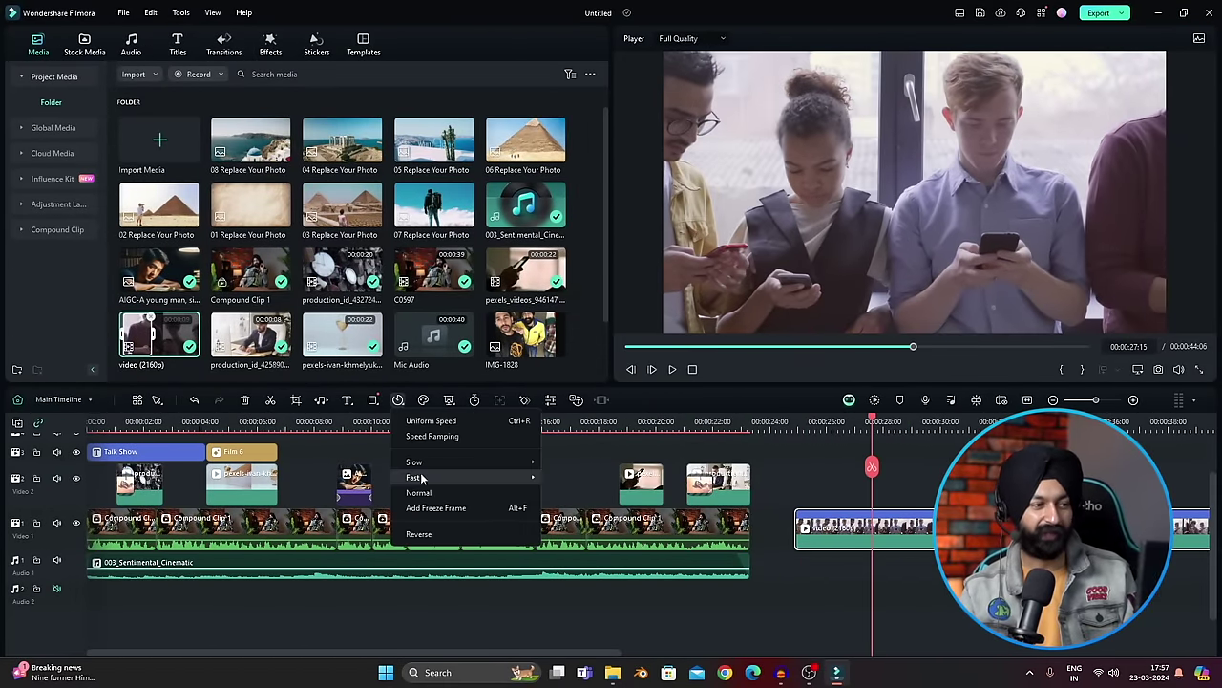
mouse_move(530, 477)
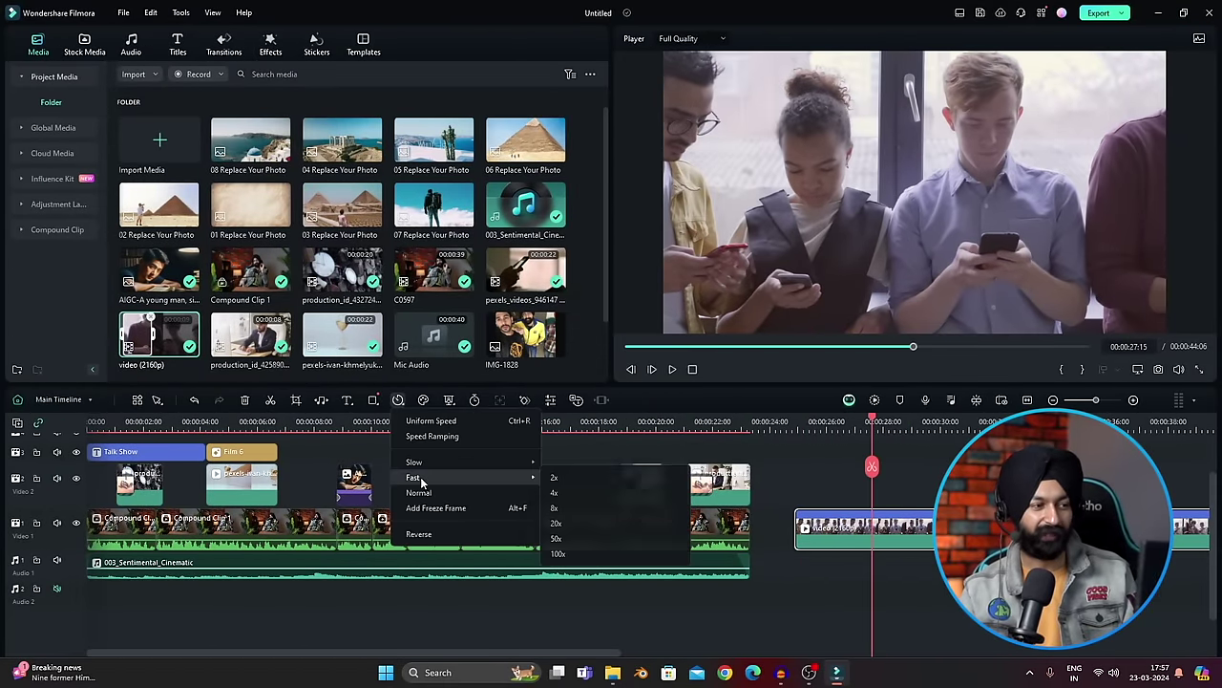
click(572, 479)
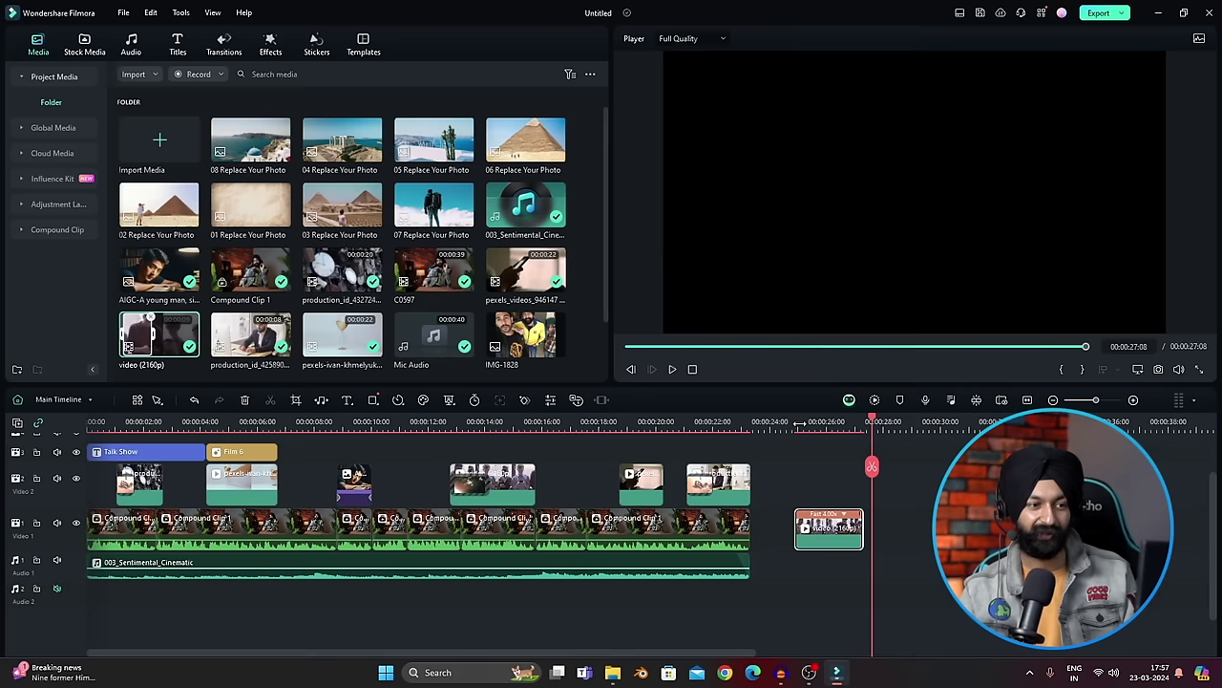
click(798, 423)
key(space)
key(space)
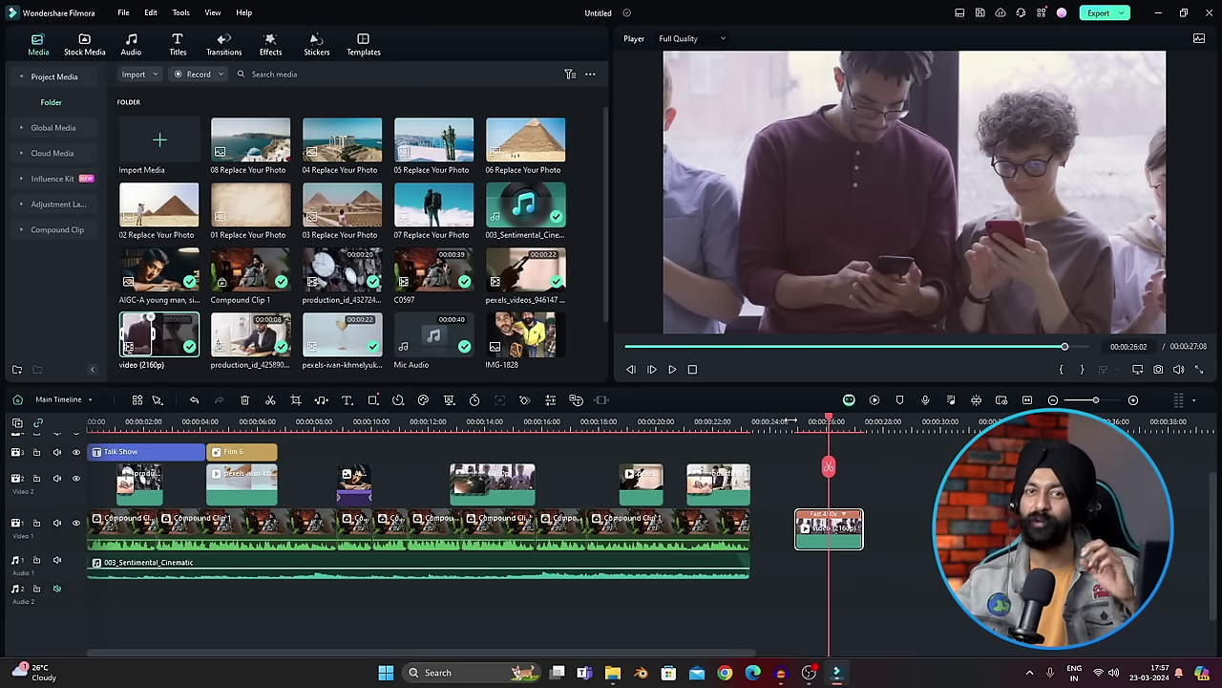
- Apply the Bullet Time speed ramping preset to the video (2160p) clip and play it back
click(398, 399)
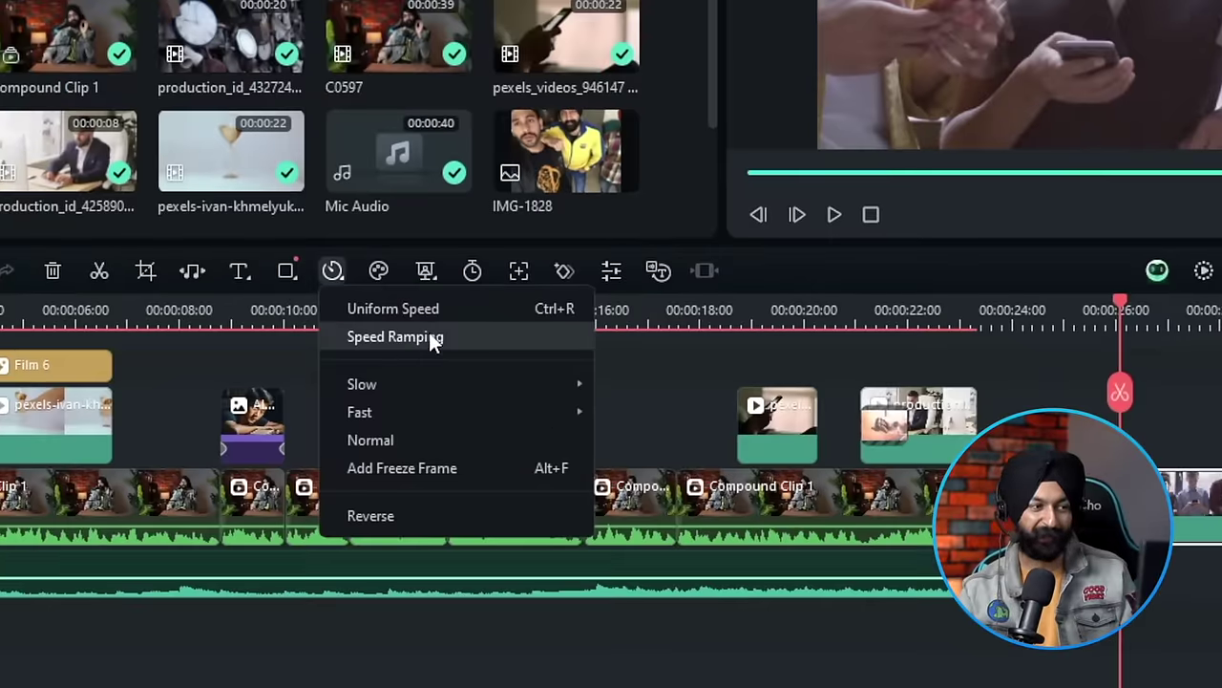
click(431, 339)
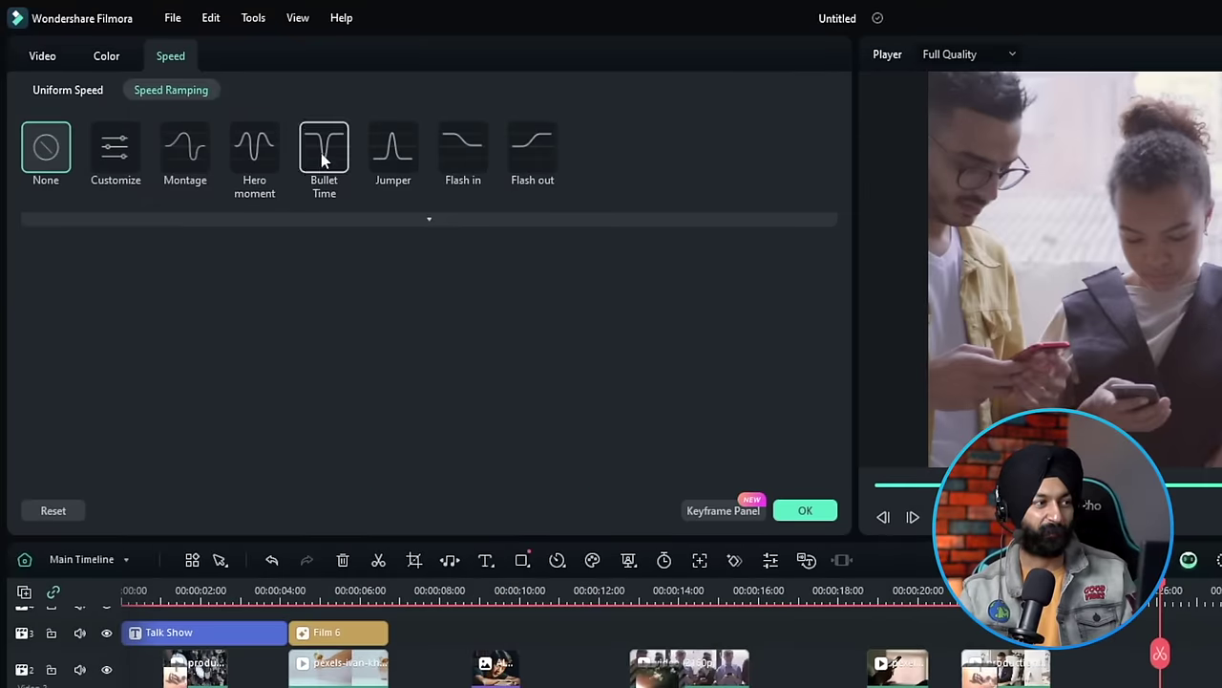
click(322, 153)
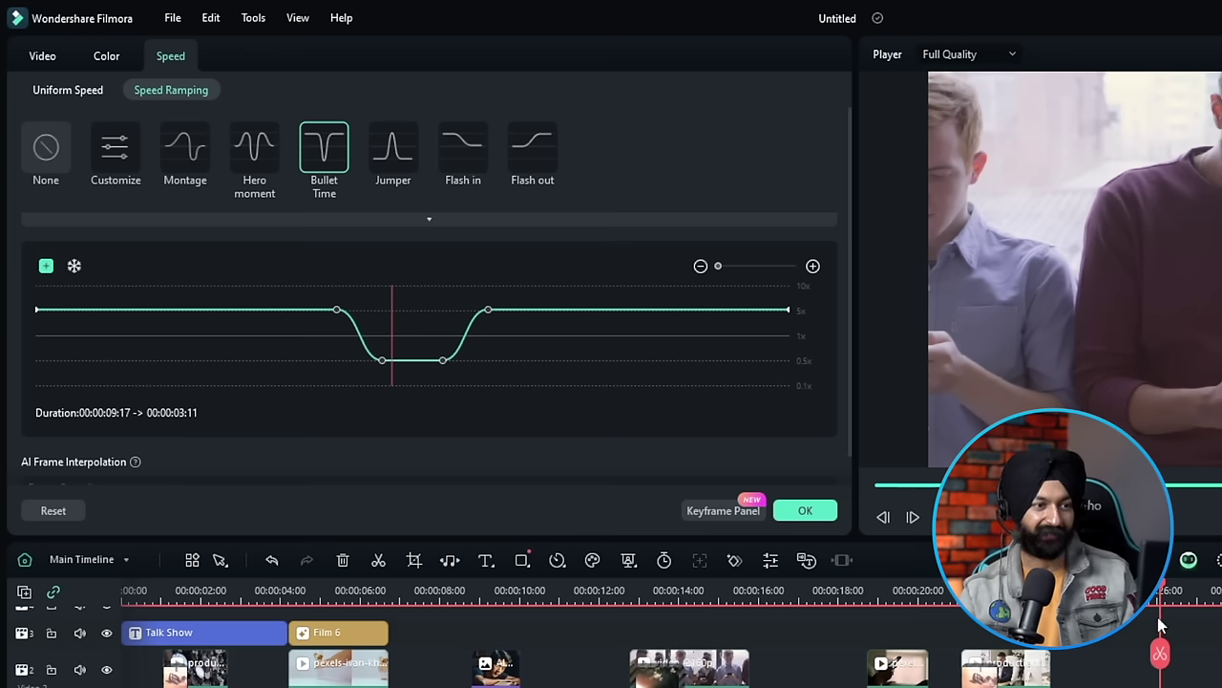
key(space)
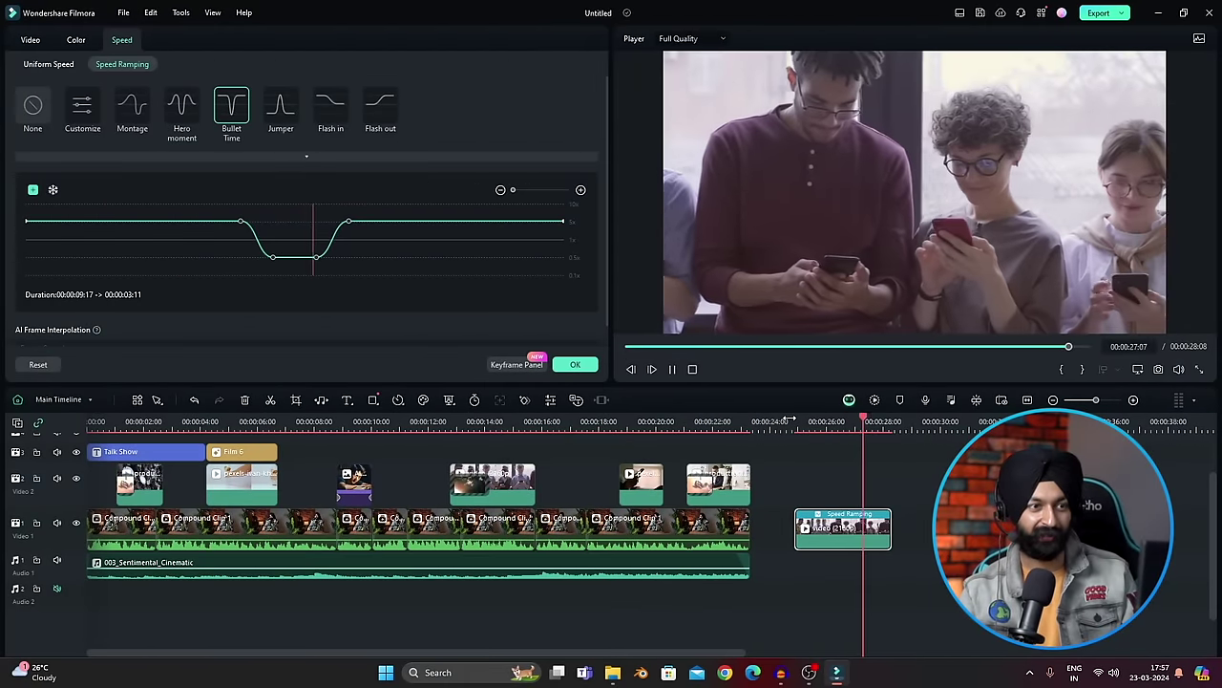
- Reshape the speed curve with a 10x peak near the start and an earlier slow section around 0.5x, using Optical Flow for AI Frame Interpolation
drag(238, 221, 84, 203)
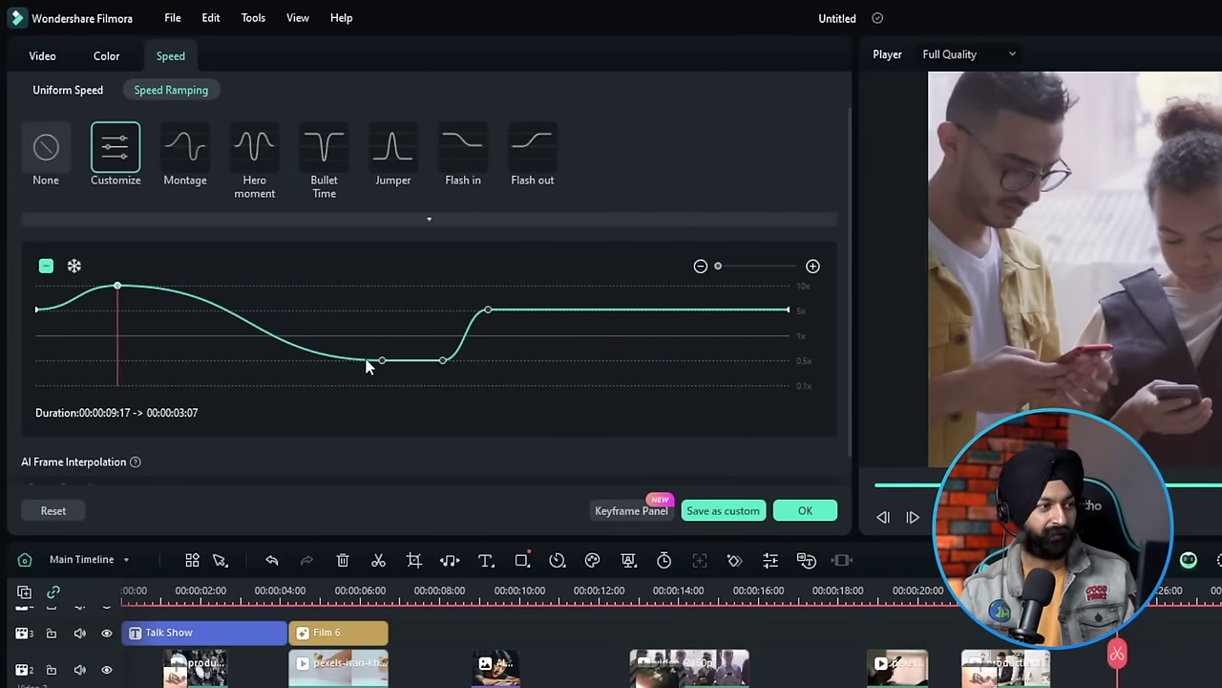
drag(371, 365, 198, 368)
drag(440, 357, 387, 356)
scroll(170, 330, down, 1)
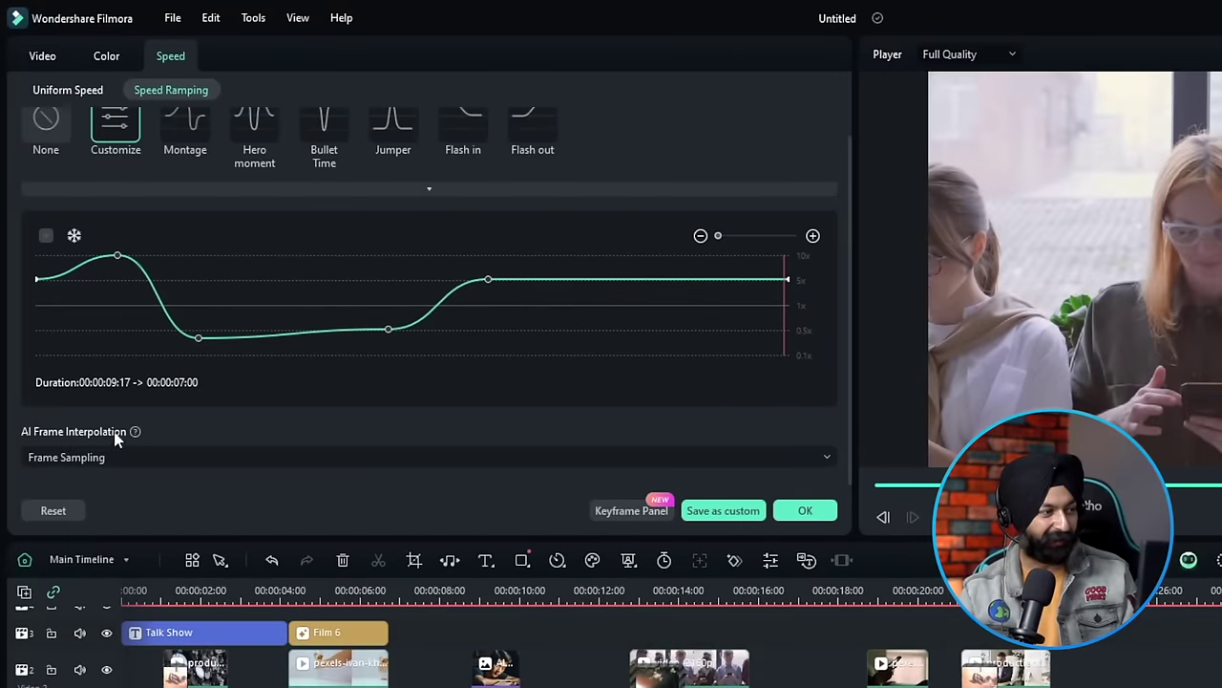
click(139, 456)
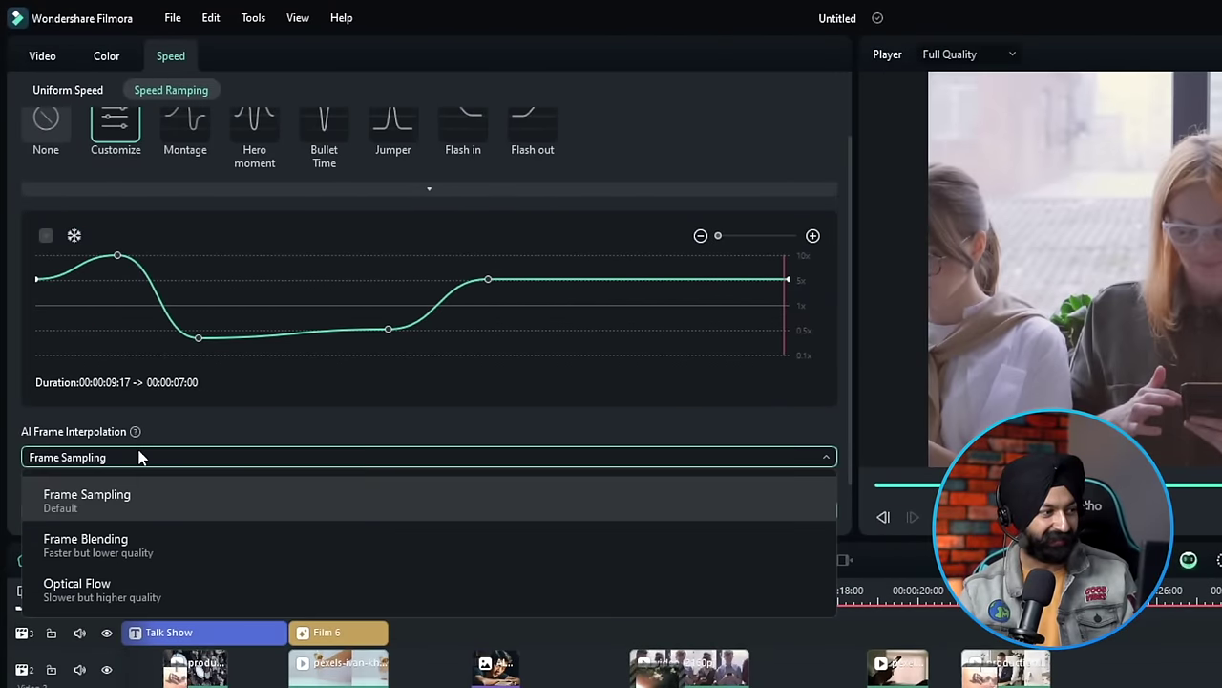
click(76, 590)
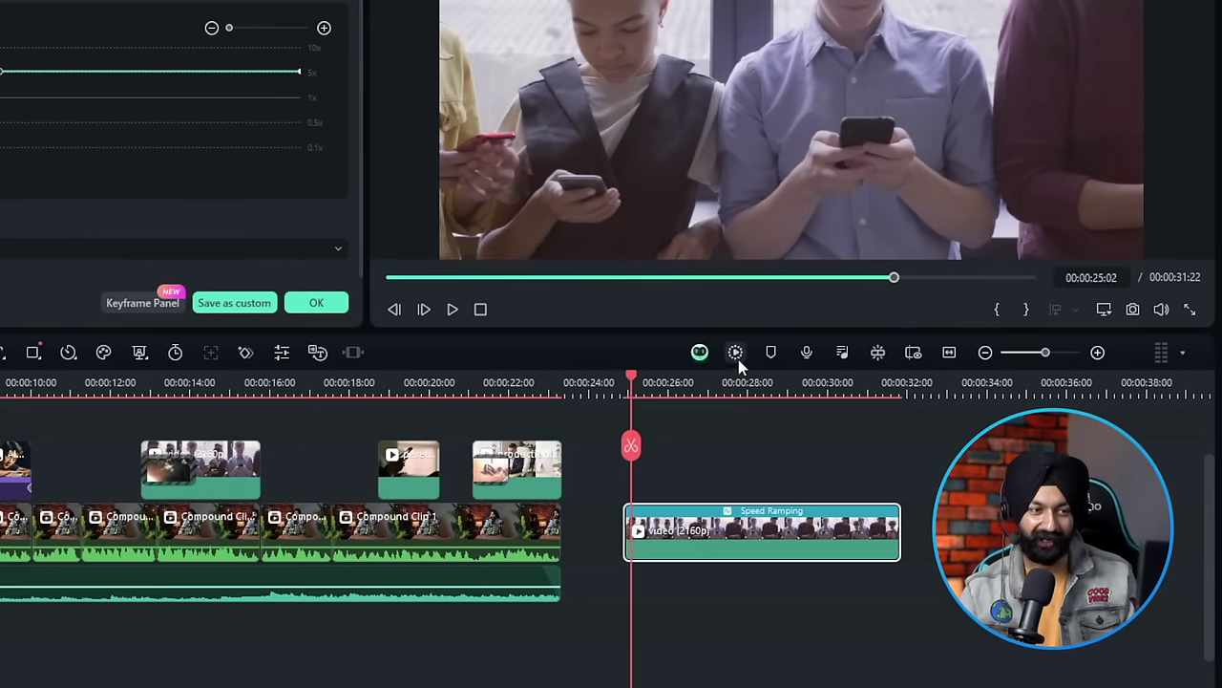
- Render the timeline preview and play the speed-ramped clip, returning the playhead to about 00:00:25:01
click(736, 353)
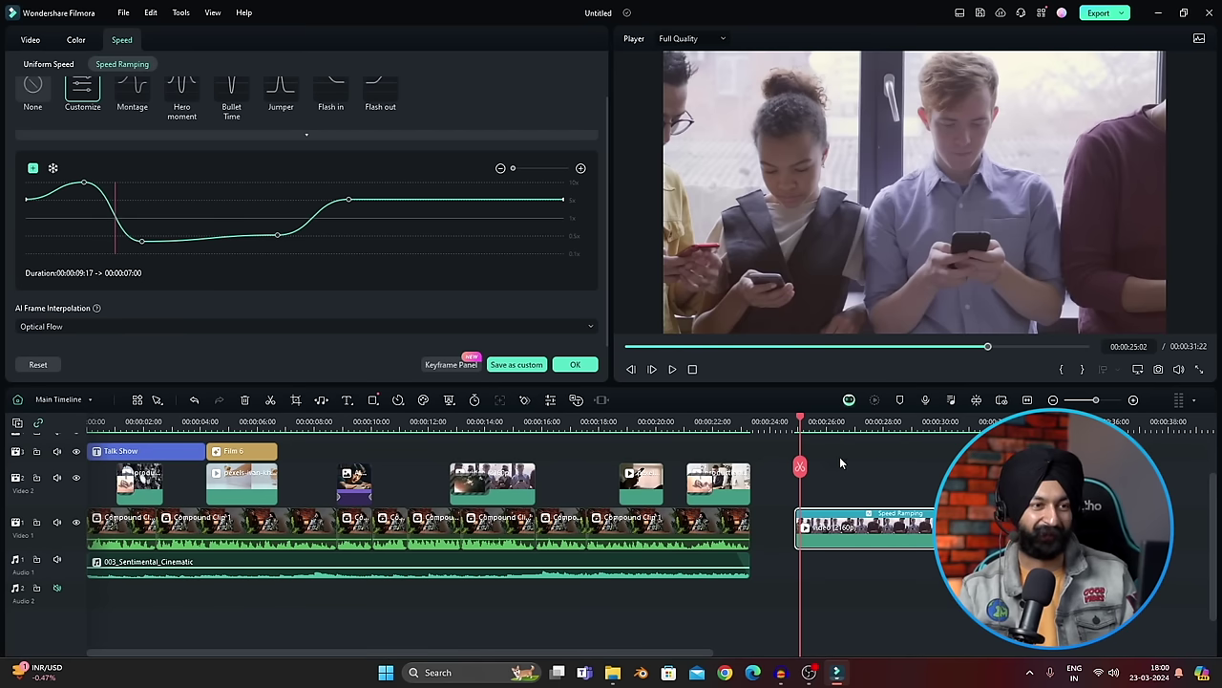
key(space)
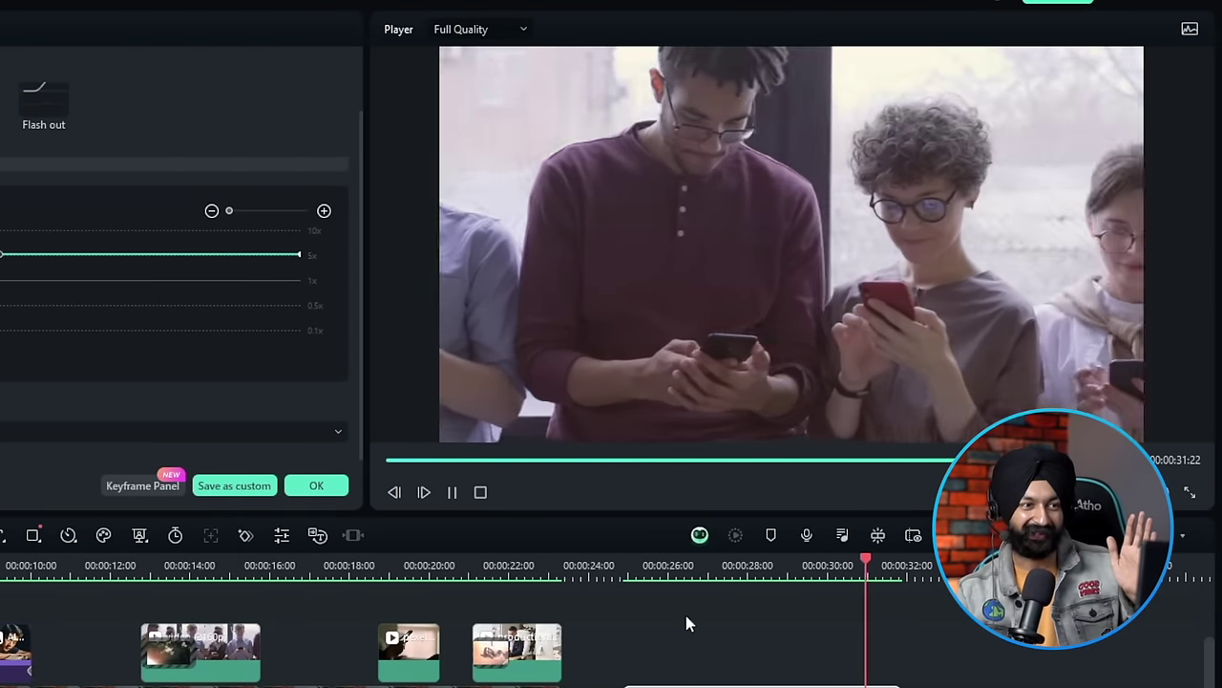
click(630, 566)
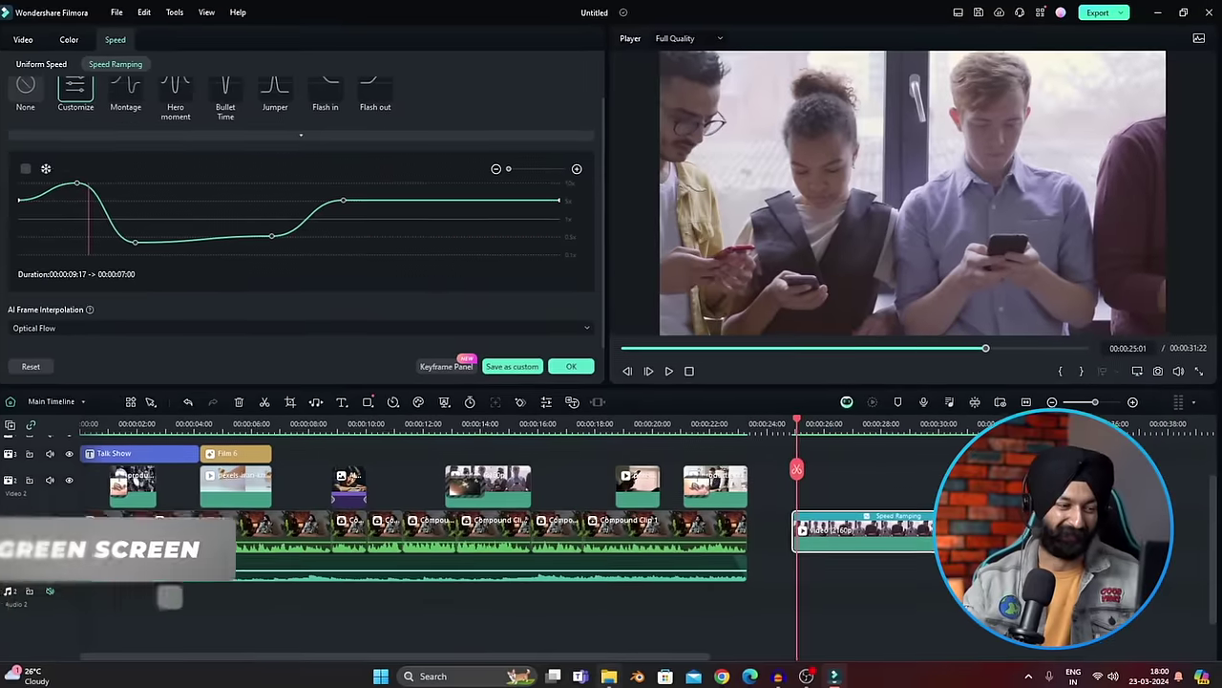
- Add the green-screen subscribe button clip on the track above the video (2160p) clip and play it to 00:00:29:01
click(613, 672)
drag(313, 252, 848, 504)
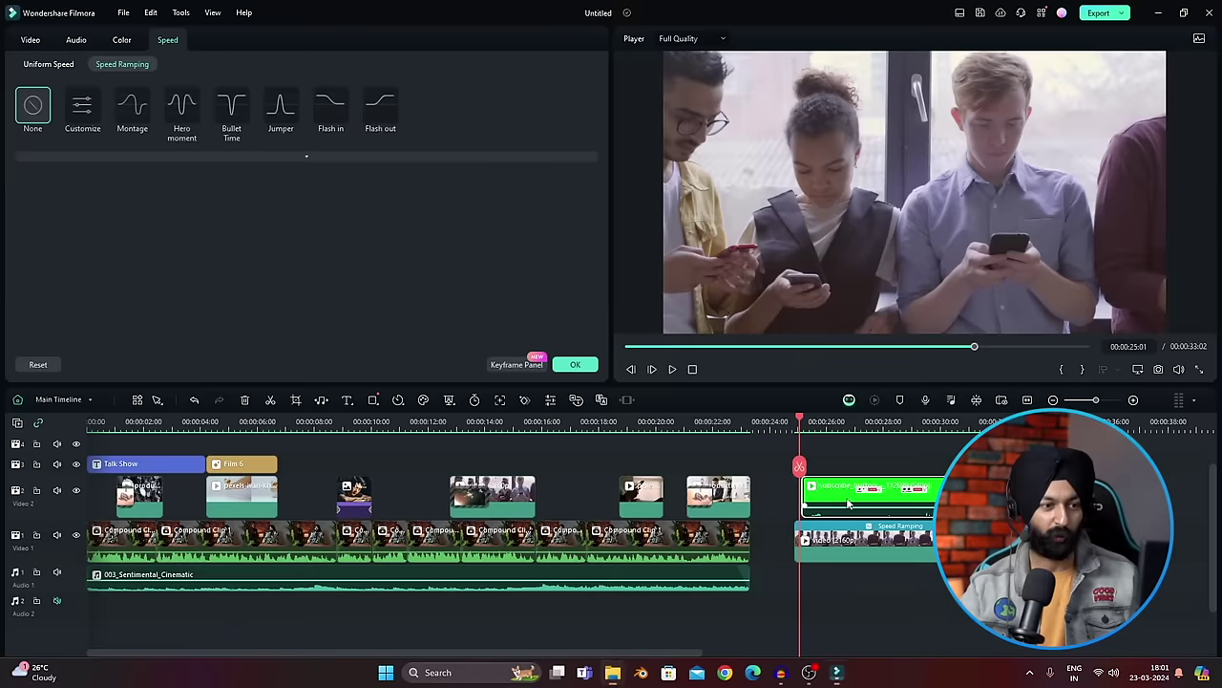
key(space)
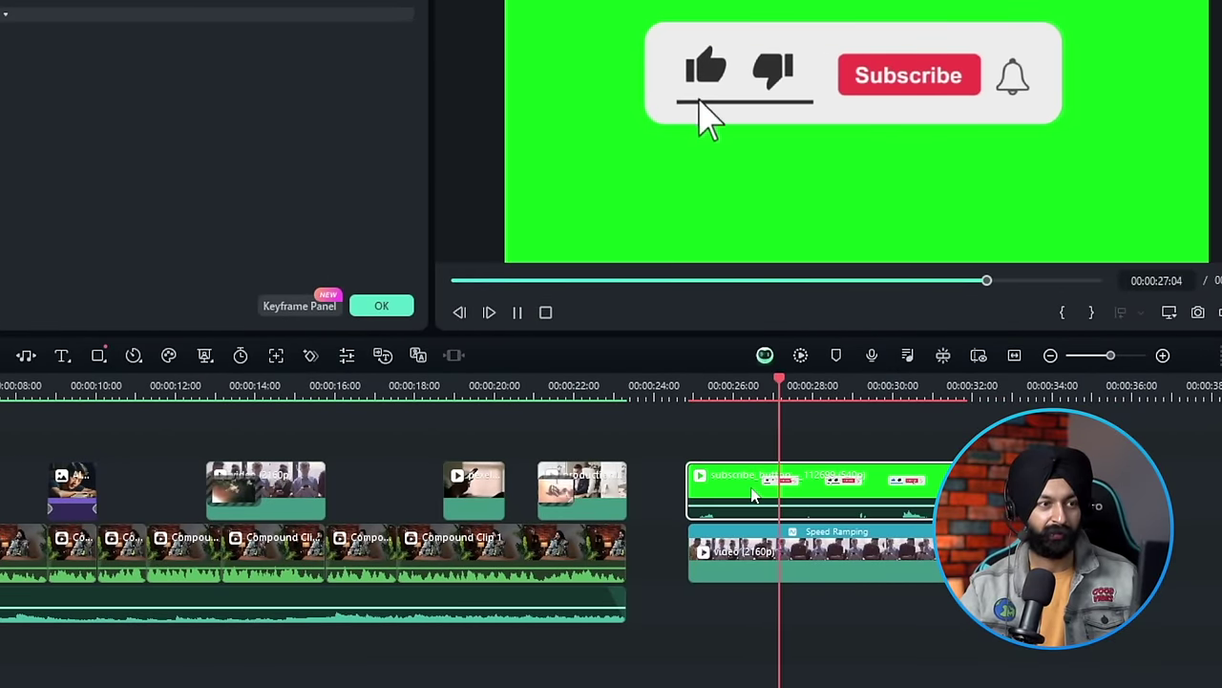
key(space)
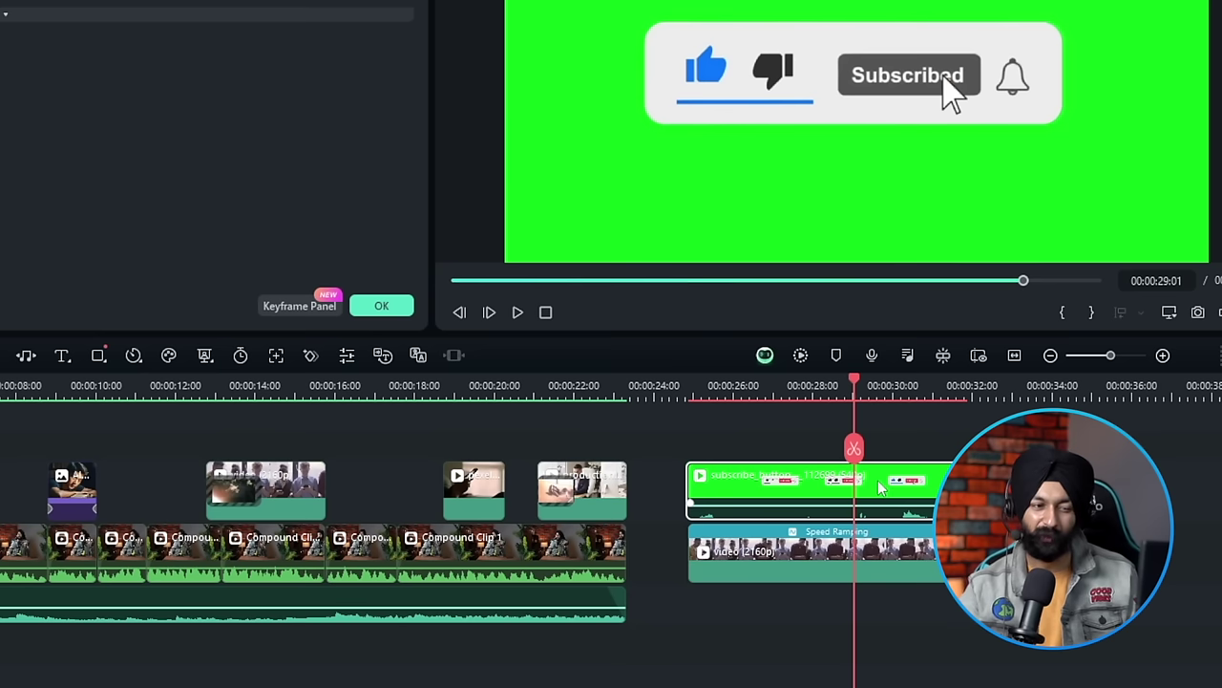
- Remove the subscribe button clip's green background with Chroma Key, sampling the green and setting Edge Feather to 1.00
click(205, 355)
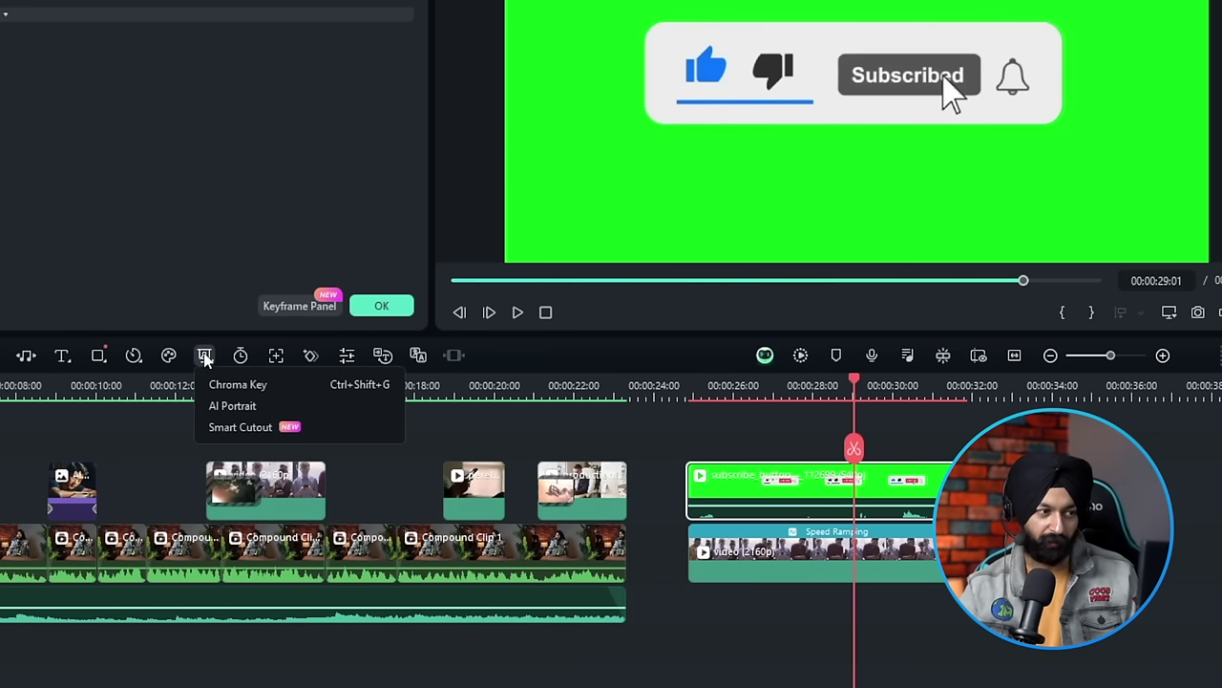
click(275, 386)
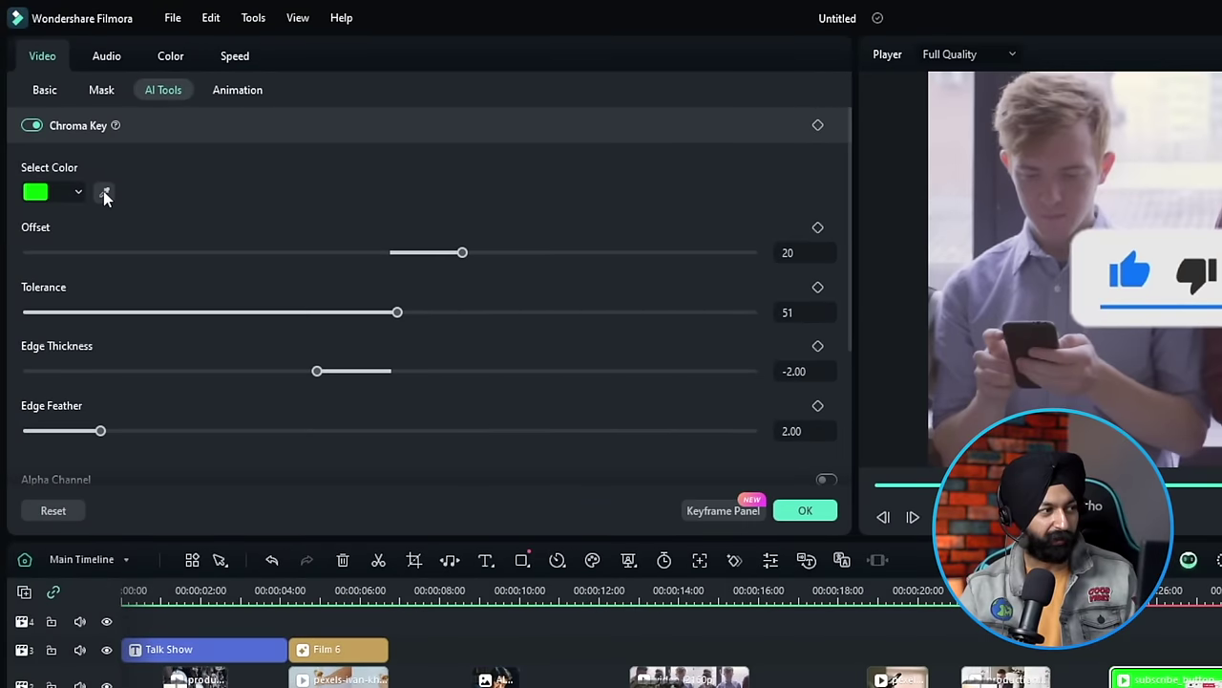
click(105, 194)
click(118, 194)
drag(463, 253, 524, 256)
drag(100, 431, 681, 431)
drag(479, 316, 34, 320)
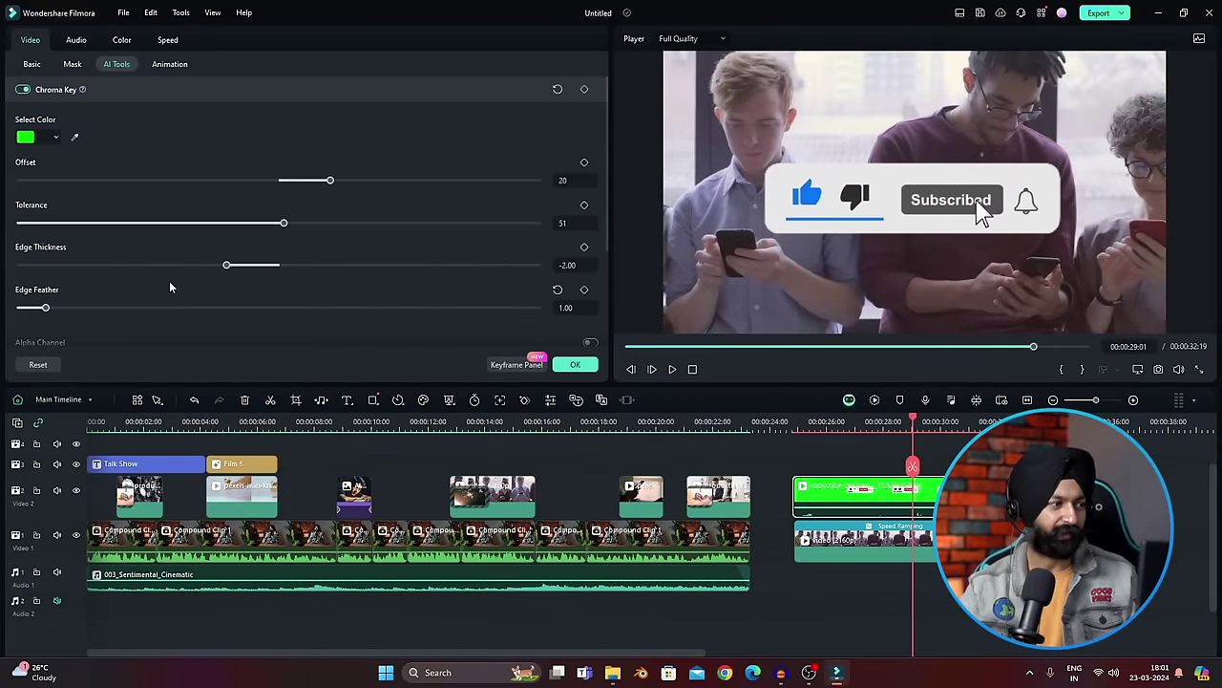
- Shrink the subscribe button overlay to about half size, place it at the frame's lower centre and preview the result
drag(1165, 332, 913, 191)
drag(779, 130, 932, 294)
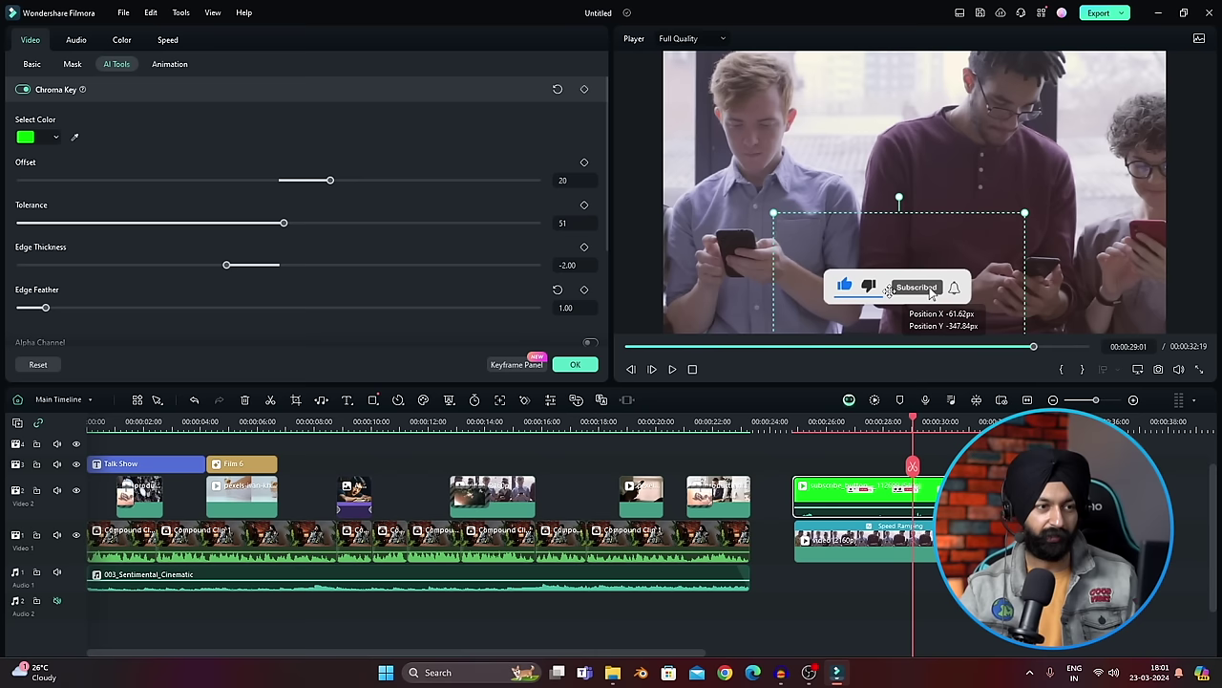
click(806, 421)
key(space)
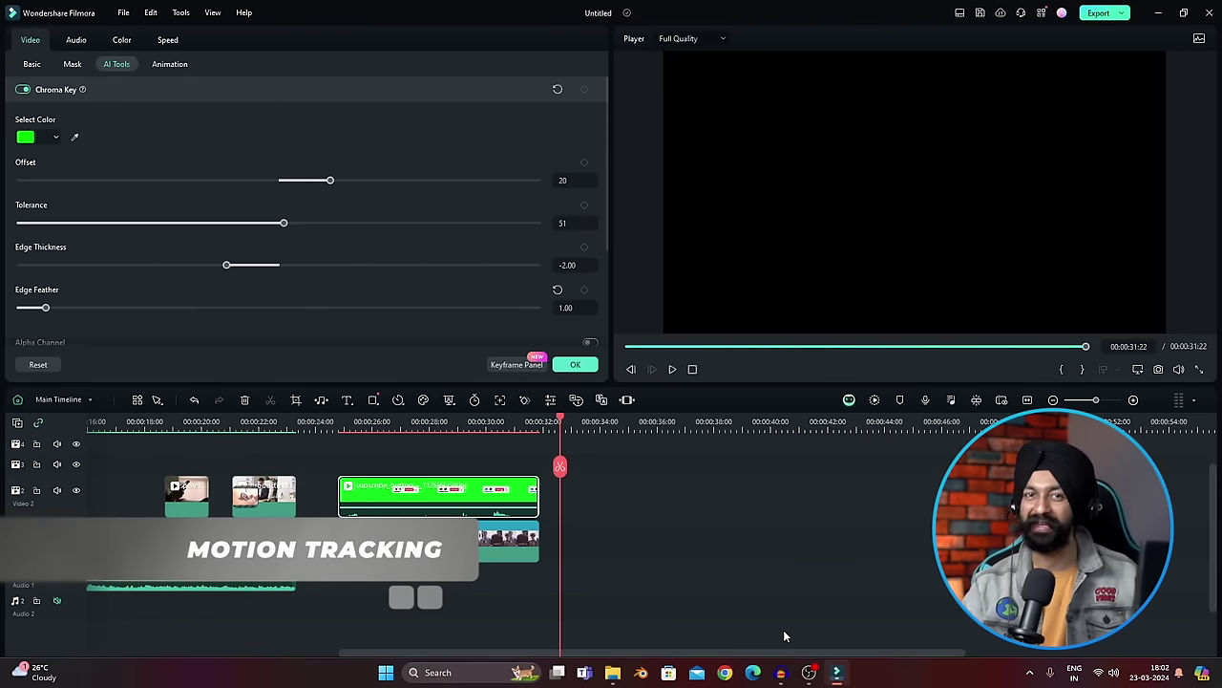
- Add the video of three people holding devices after the last timeline clip and park the playhead near its start
click(613, 673)
drag(975, 430, 586, 540)
click(591, 430)
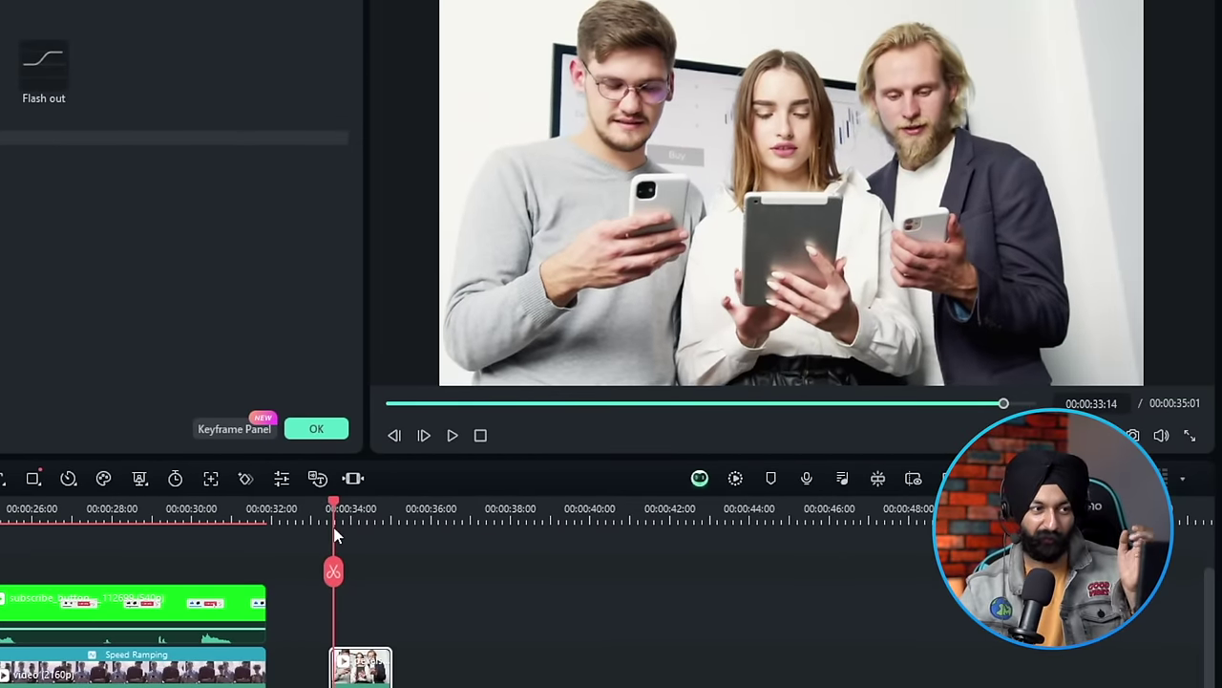
mouse_move(333, 537)
mouse_down()
mouse_move(382, 537)
mouse_move(338, 528)
mouse_up()
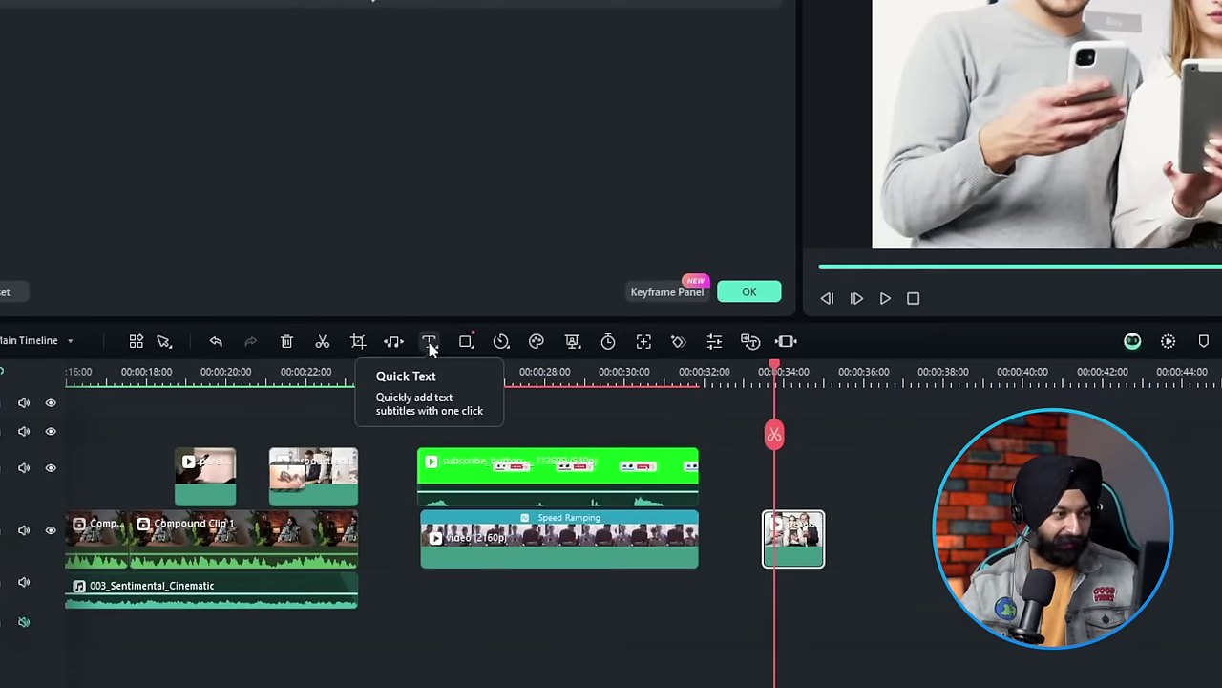
- Add a Quick Text title above the new clip and change its text to "iphone 15 pro"
click(347, 400)
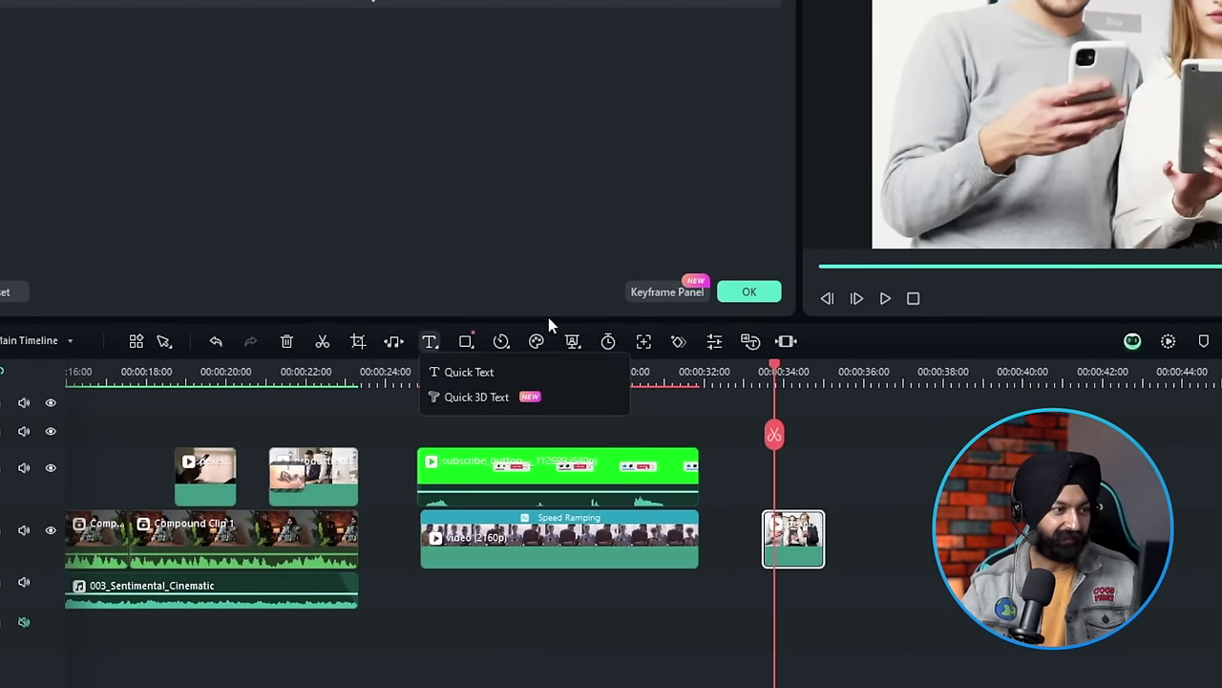
click(491, 373)
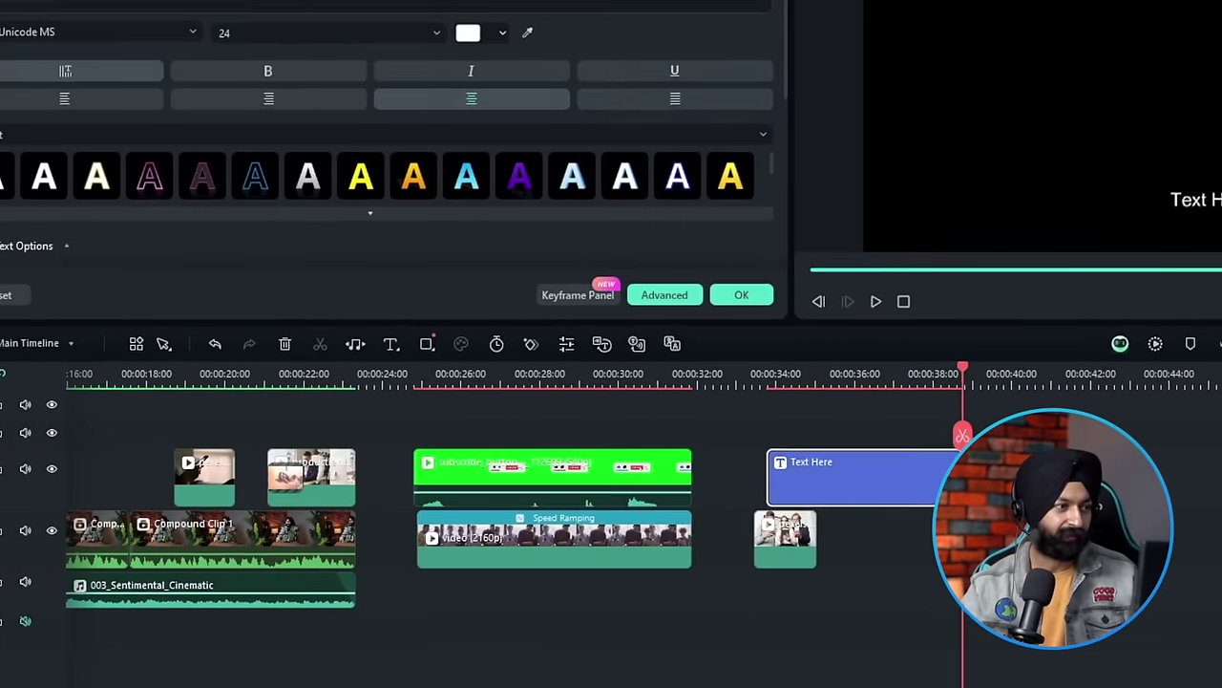
click(50, 119)
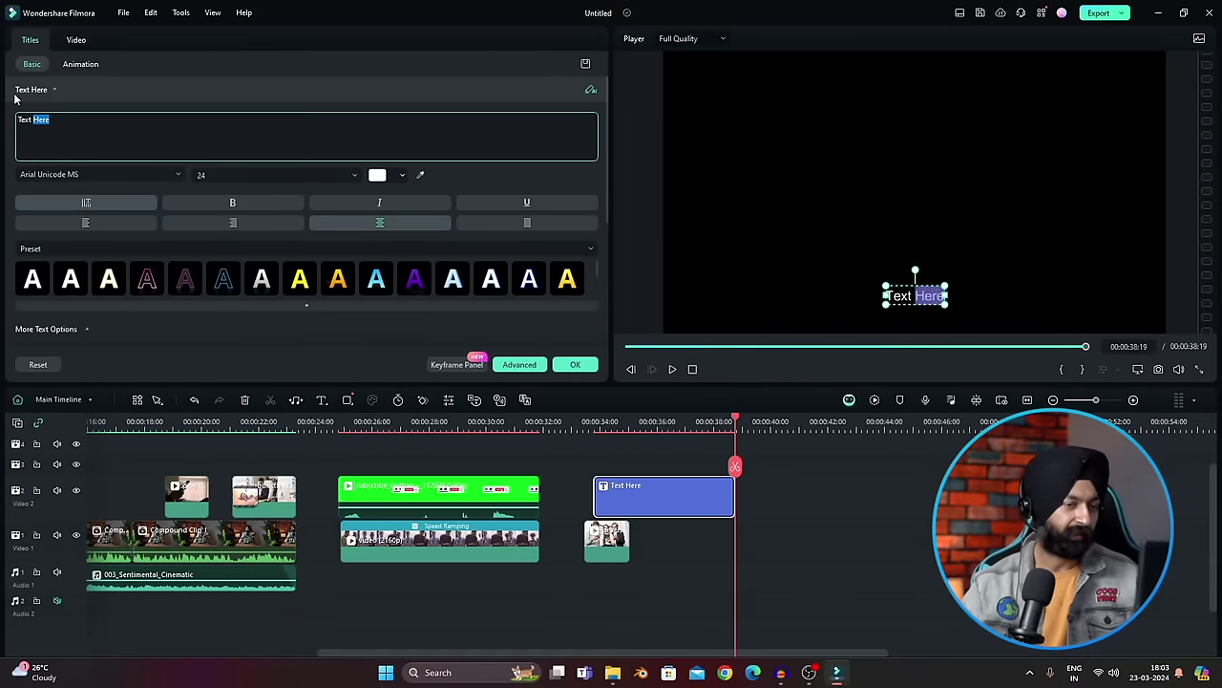
key(ctrl+a)
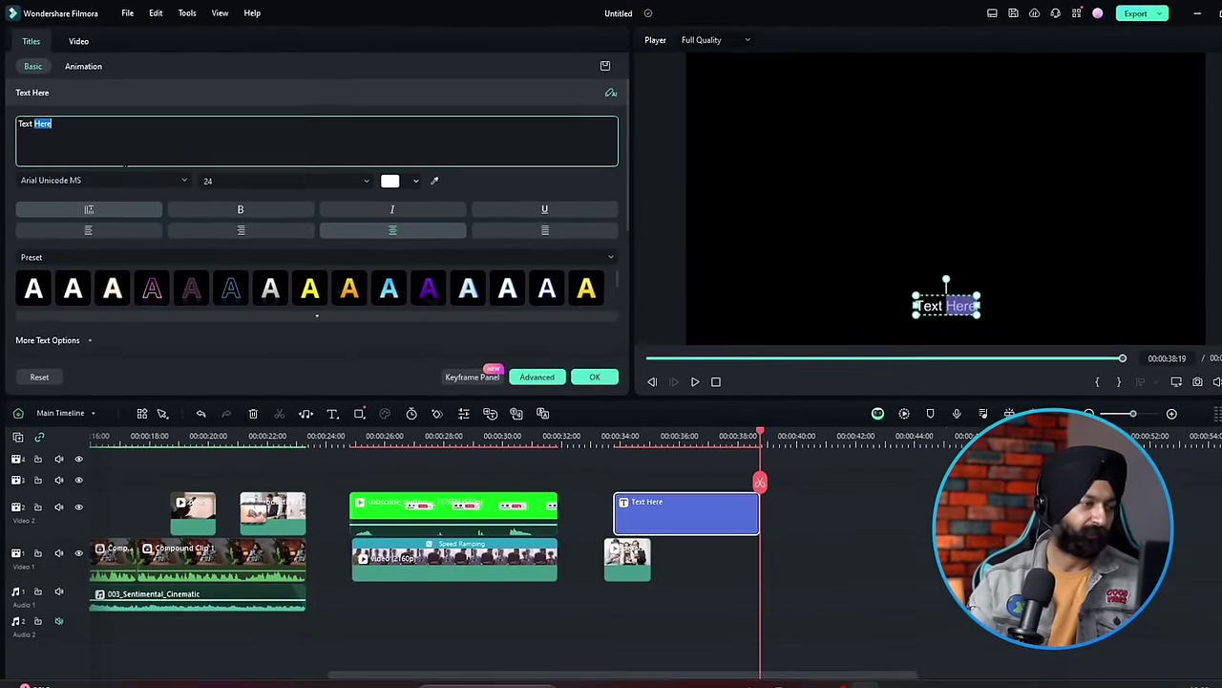
text(iphon)
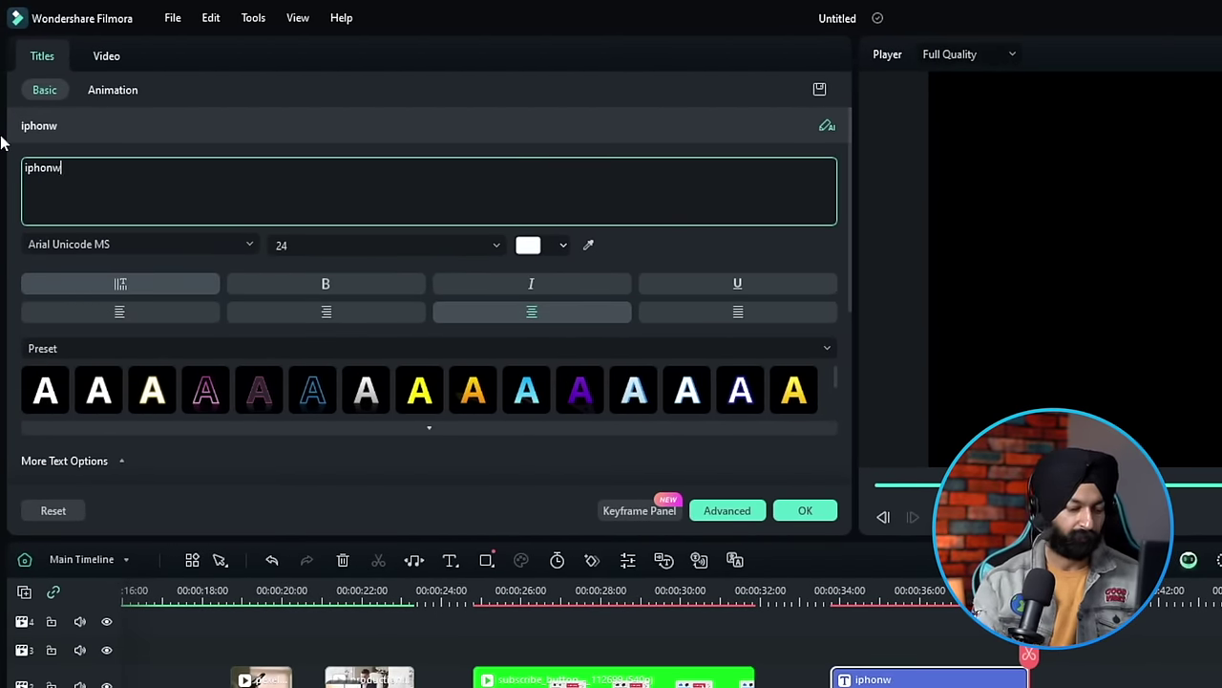
text(e 15 pro)
- Format the "iphone 15 pro" title in the Montserrat Black font with a yellow text colour
click(138, 243)
text(mon)
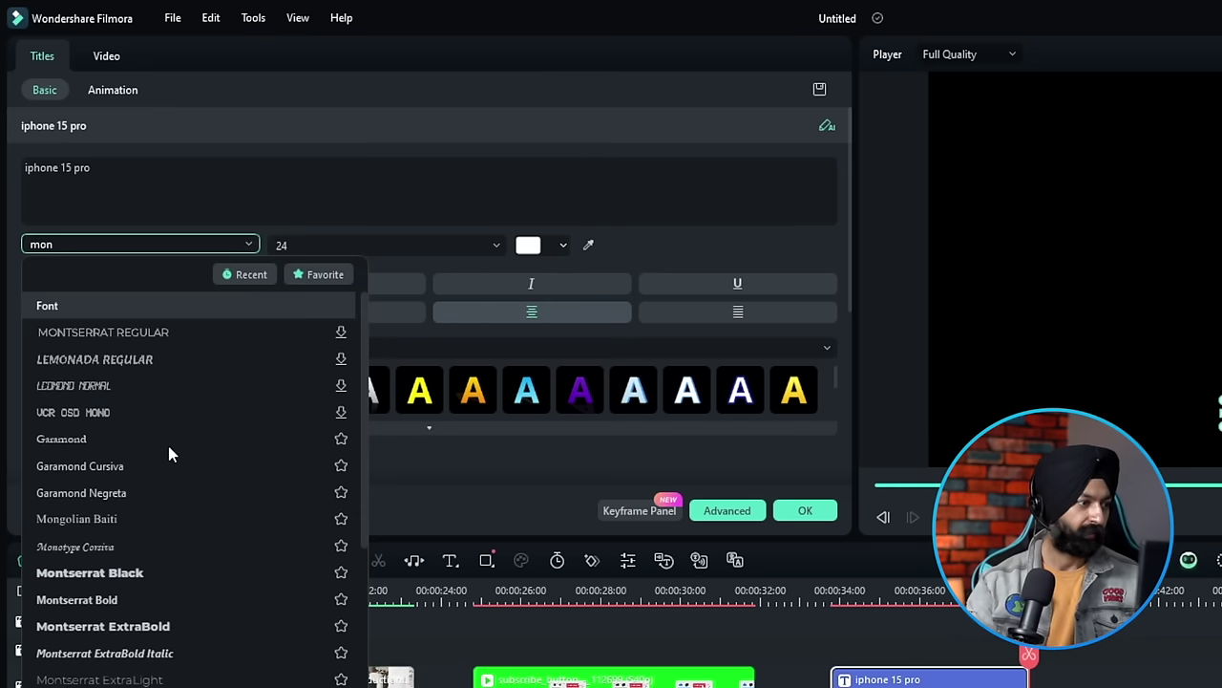
click(186, 573)
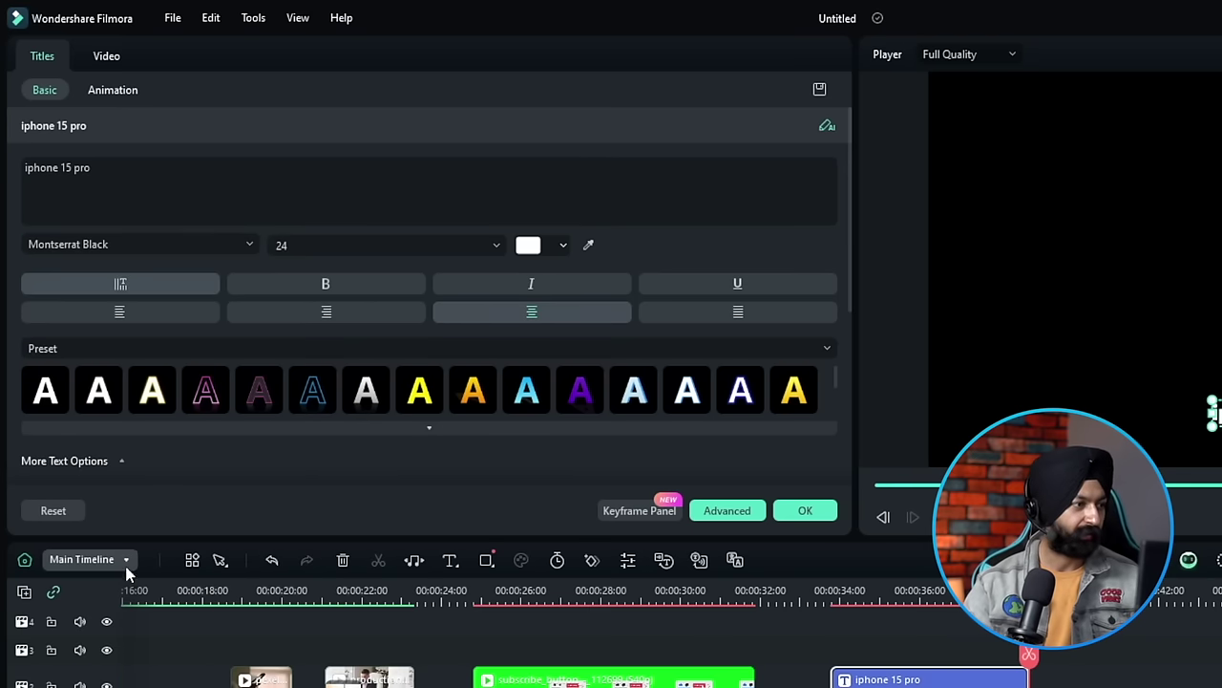
click(528, 245)
click(441, 392)
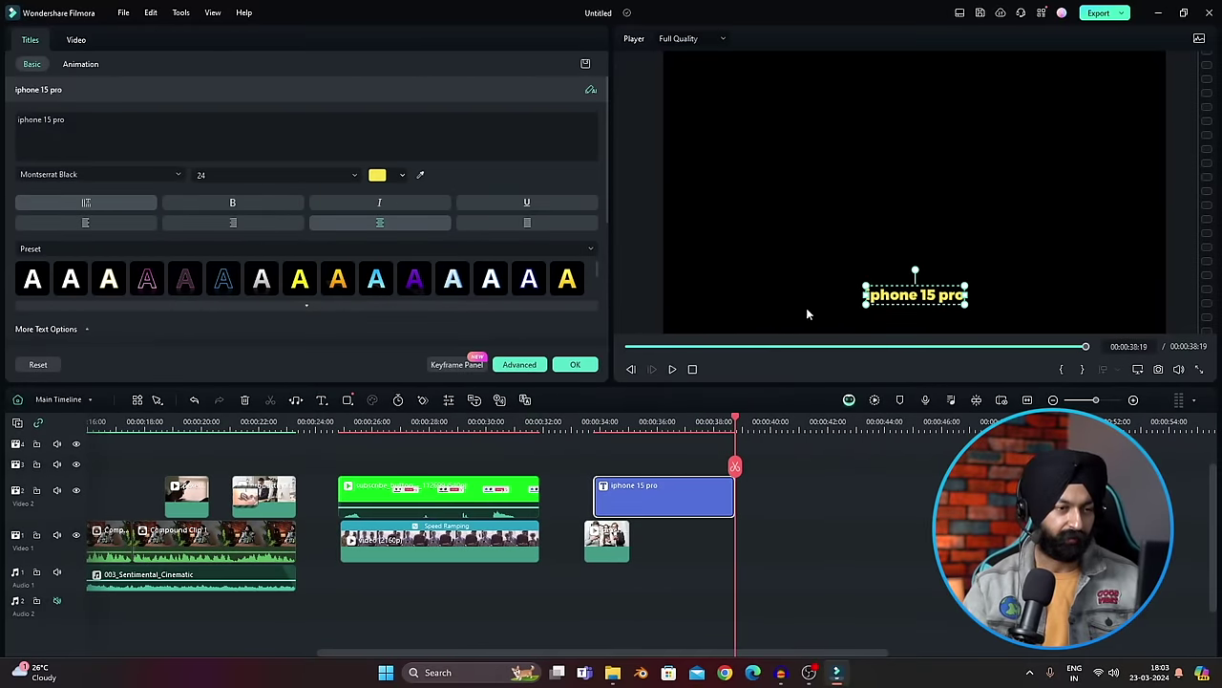
- Match the title's start and length to the clip below and place the text beside the phone of the man in grey
click(606, 424)
drag(614, 500, 604, 502)
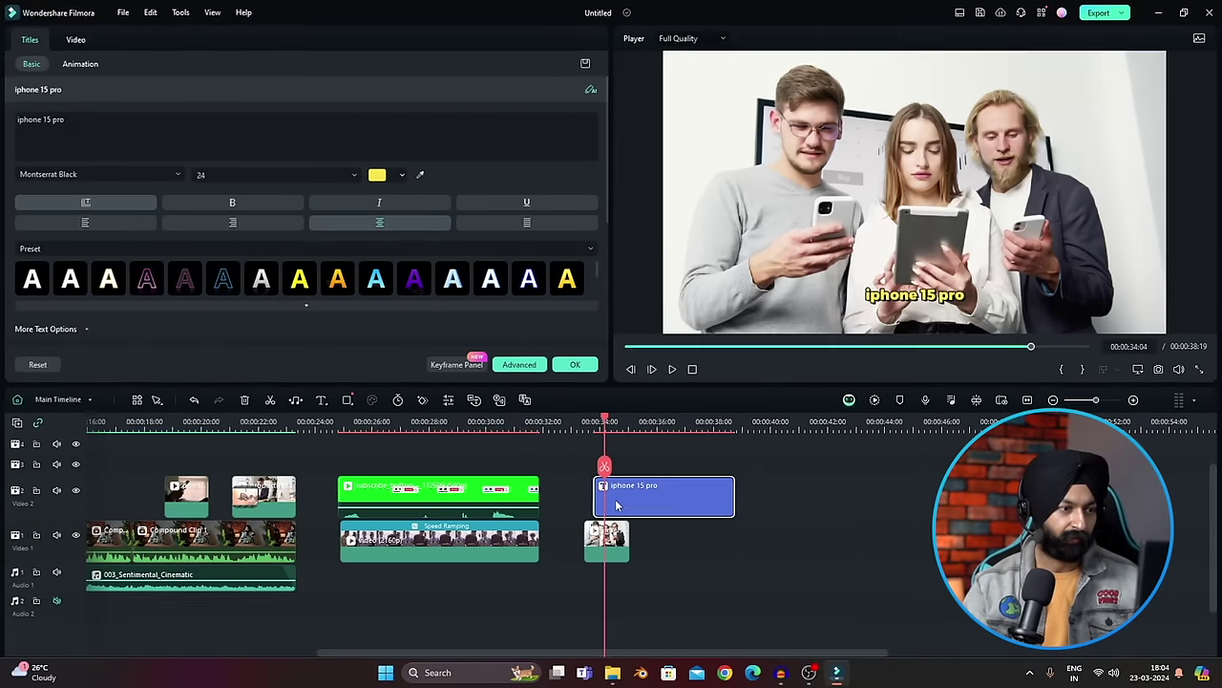
drag(465, 512, 465, 512)
drag(629, 507, 497, 530)
drag(939, 225, 721, 91)
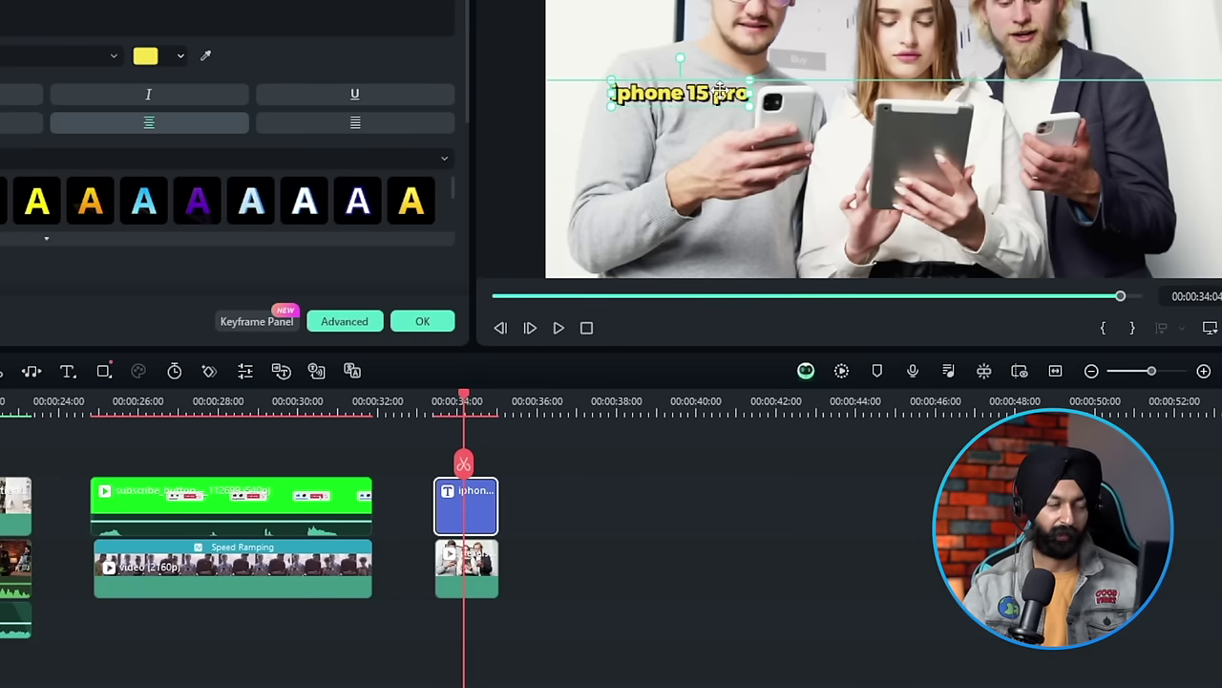
- Turn on Motion Tracking for the clip of three people, with the playhead at the clip's start
click(650, 191)
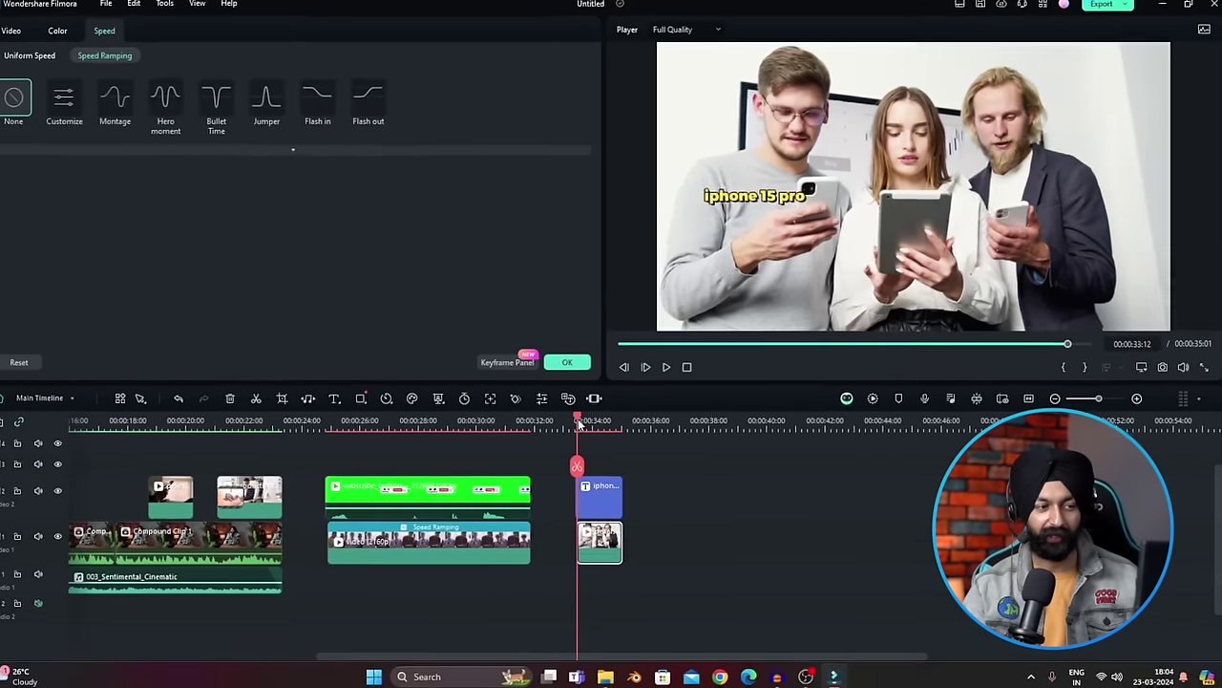
click(462, 583)
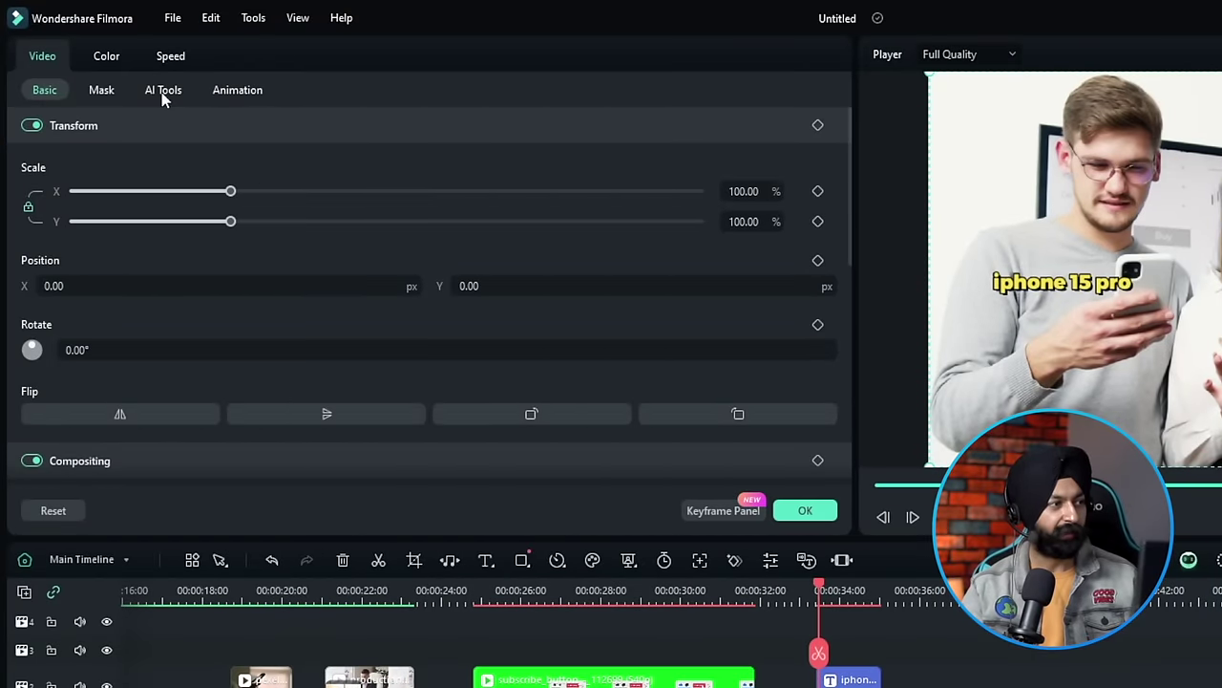
click(162, 90)
scroll(178, 322, down, 5)
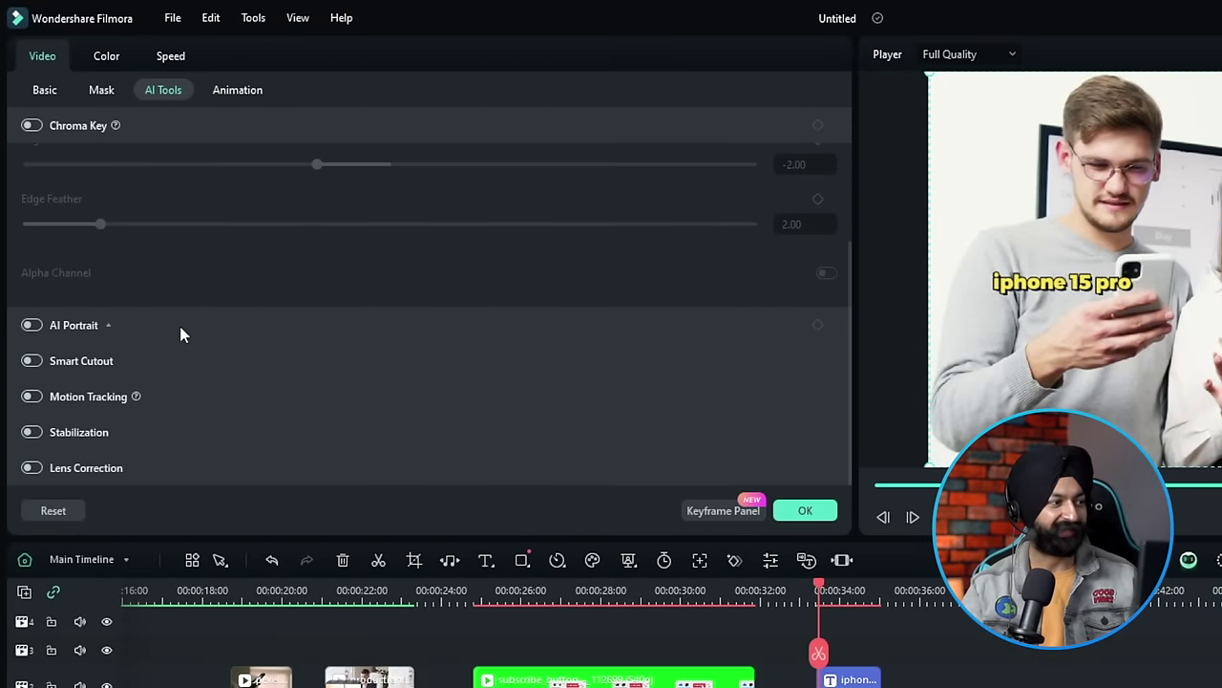
click(32, 396)
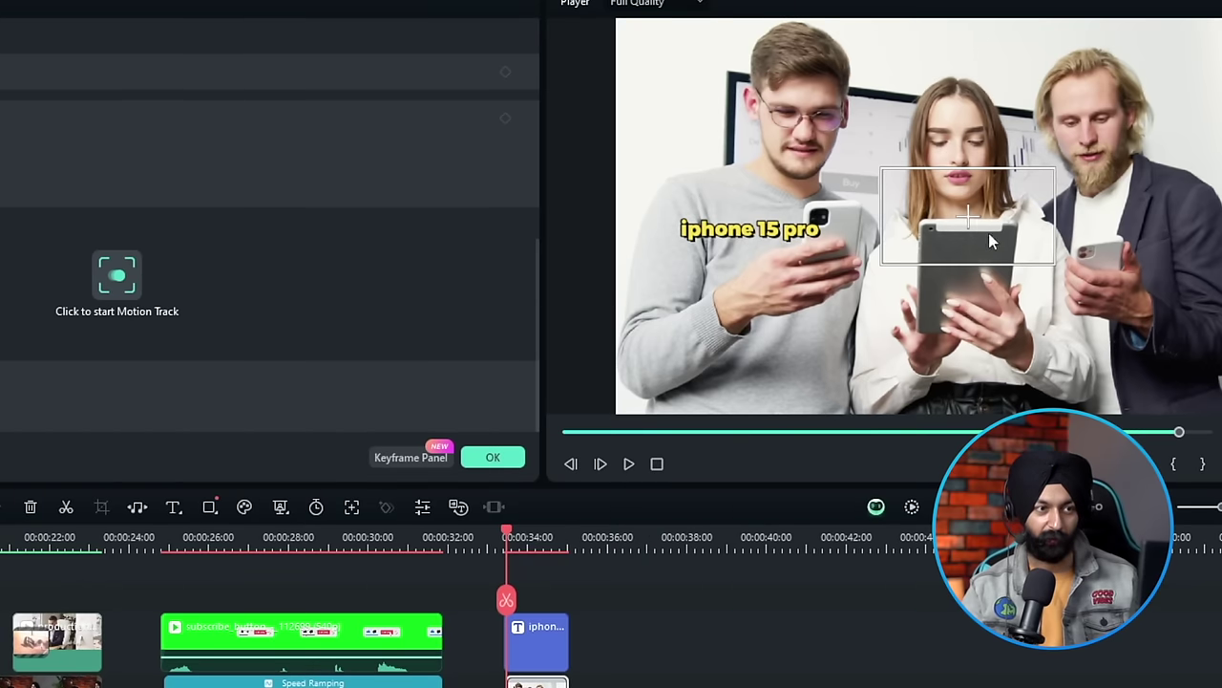
- Place the tracking box over the phone of the man in grey, run the motion track and link it to Basic 1
drag(1015, 246, 842, 216)
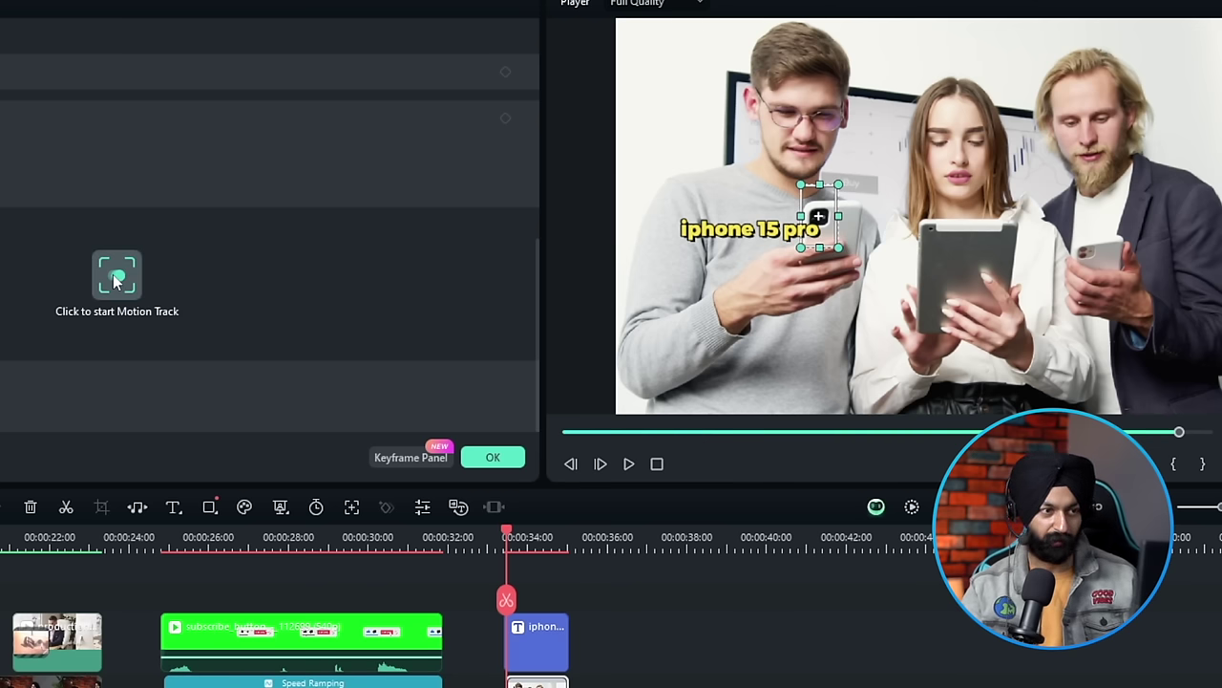
click(114, 277)
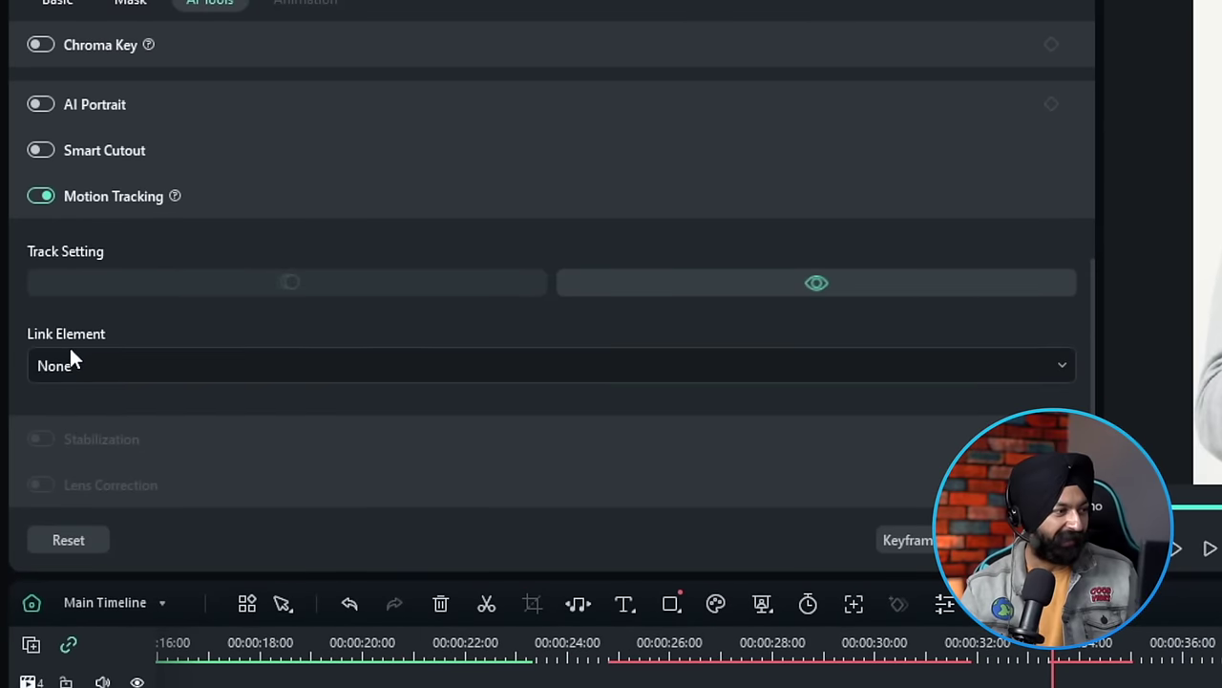
click(87, 361)
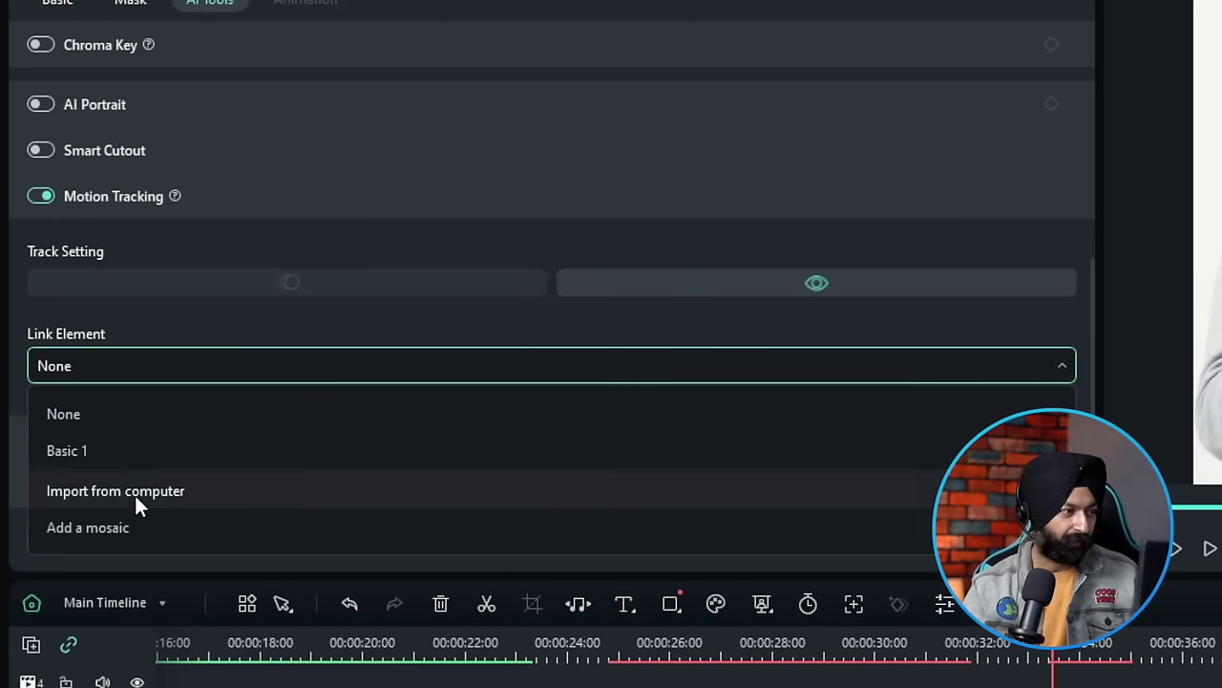
click(86, 448)
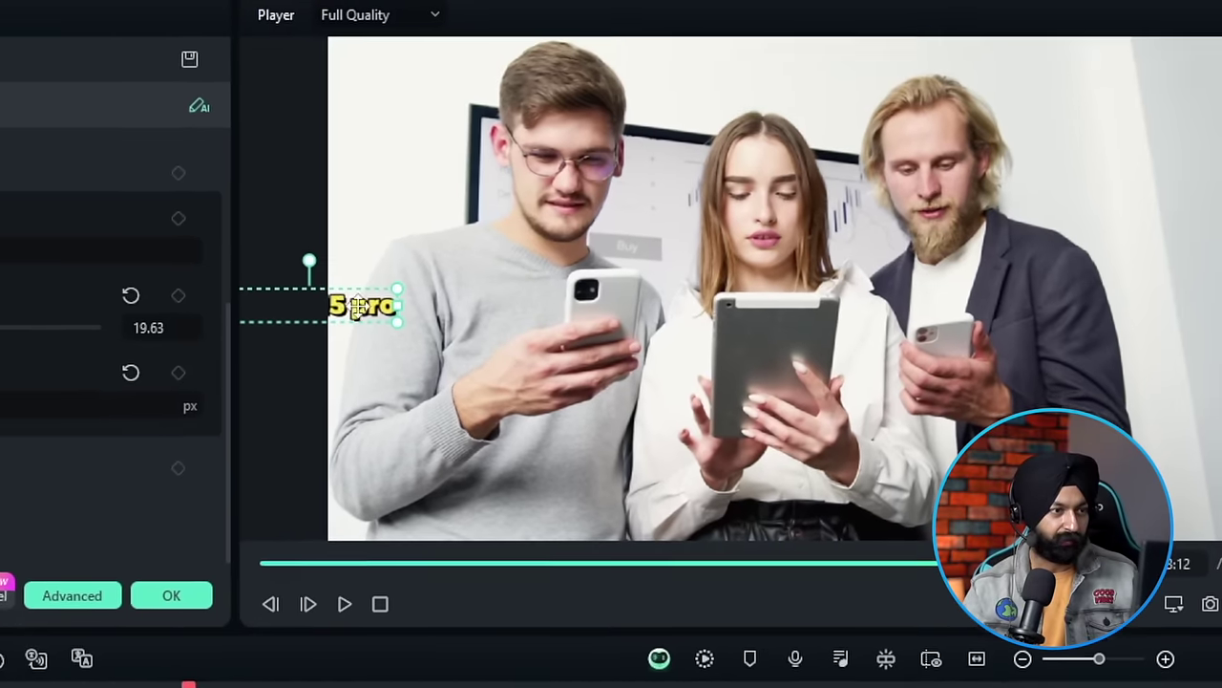
- Reposition the linked "iphone 15 pro" title beside the phone of the man in grey and play back the tracked result
drag(359, 305, 497, 273)
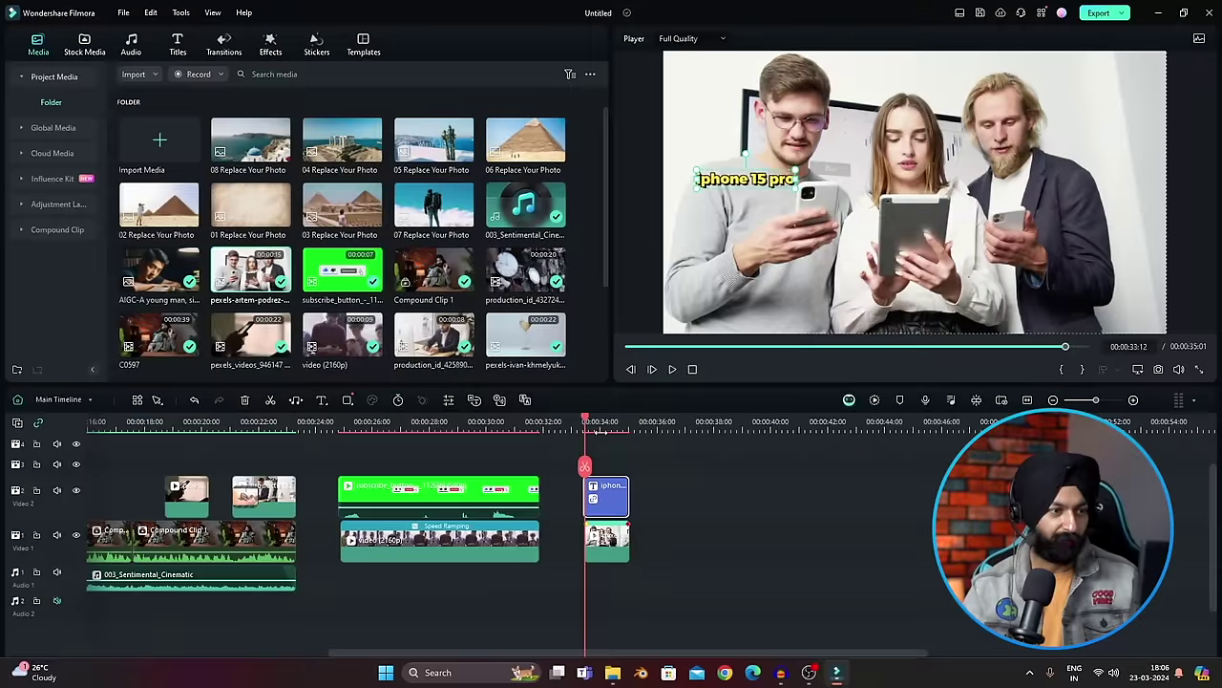
key(space)
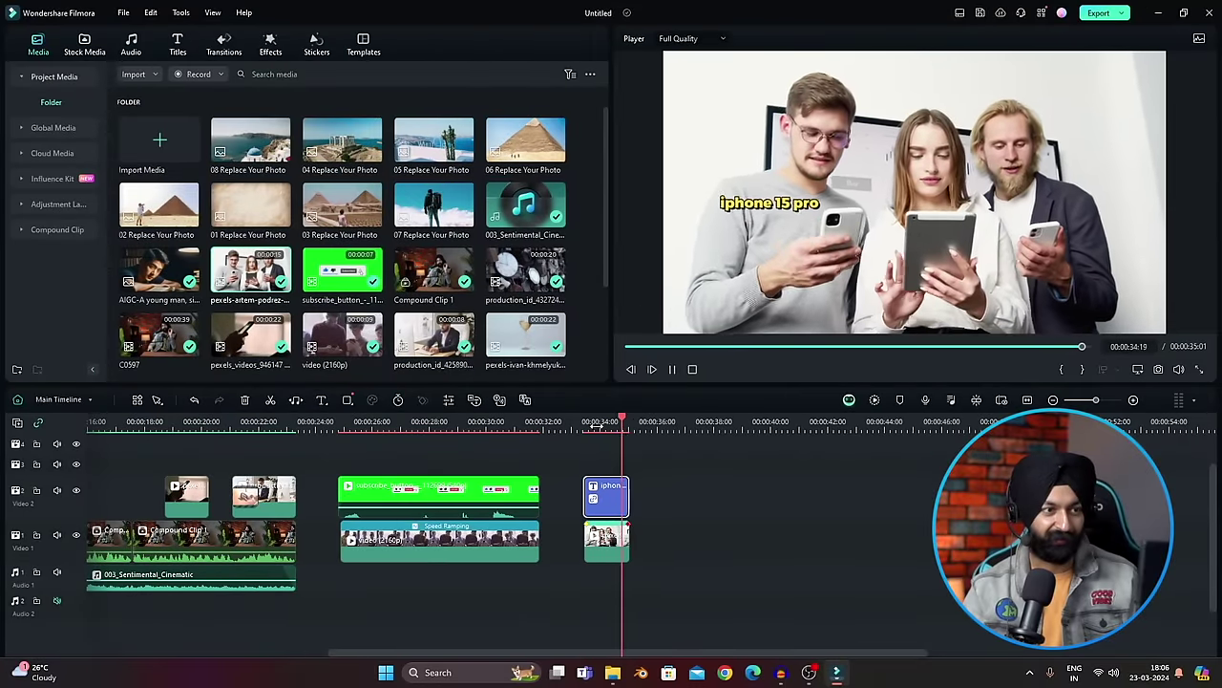
click(583, 424)
key(space)
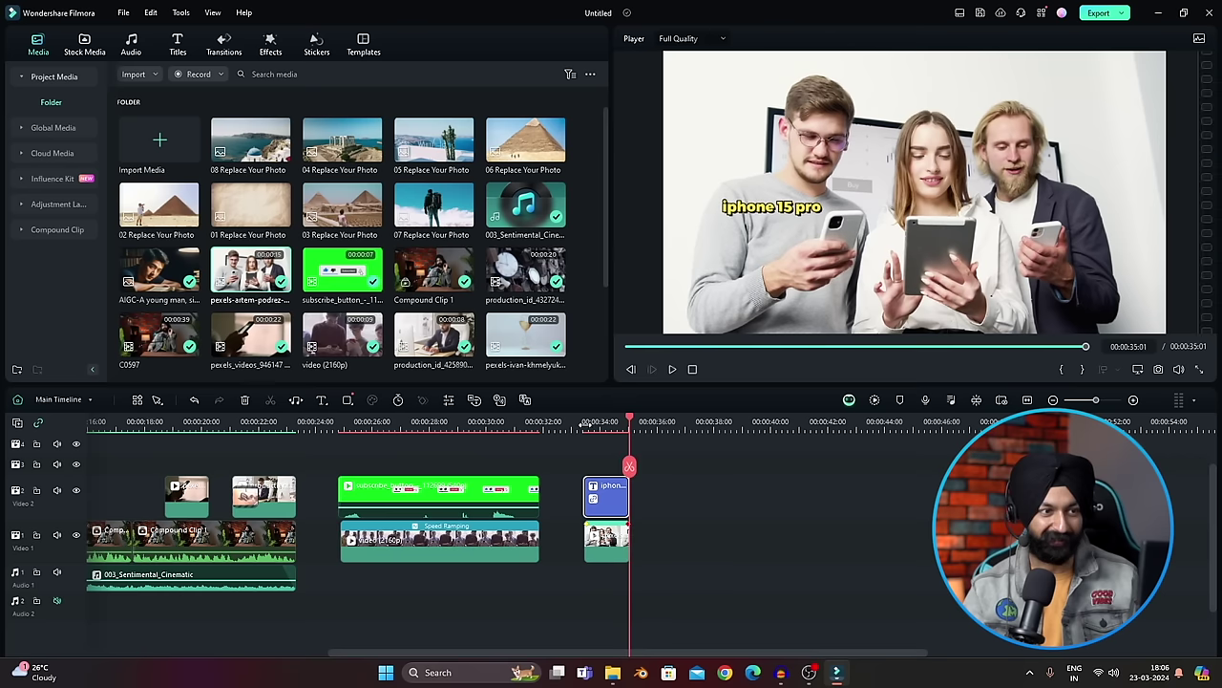
click(610, 423)
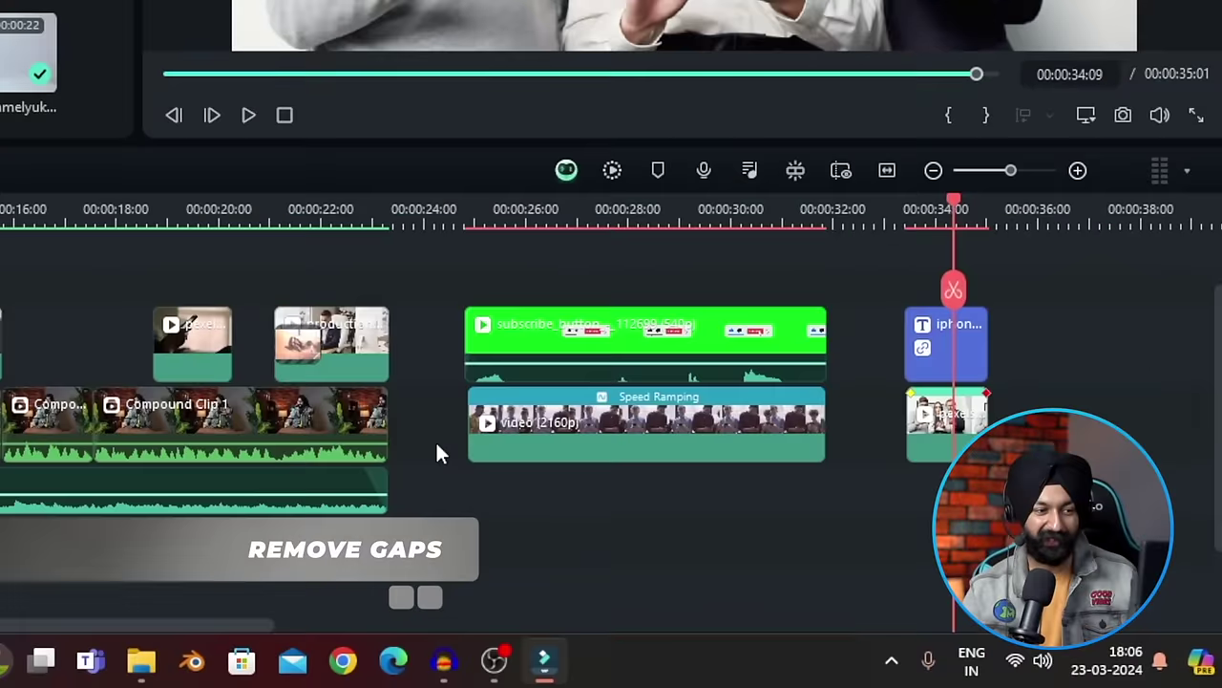
- Examine the empty gap between Compound Clip 1 and the speed-ramped clip by playing through it
click(432, 449)
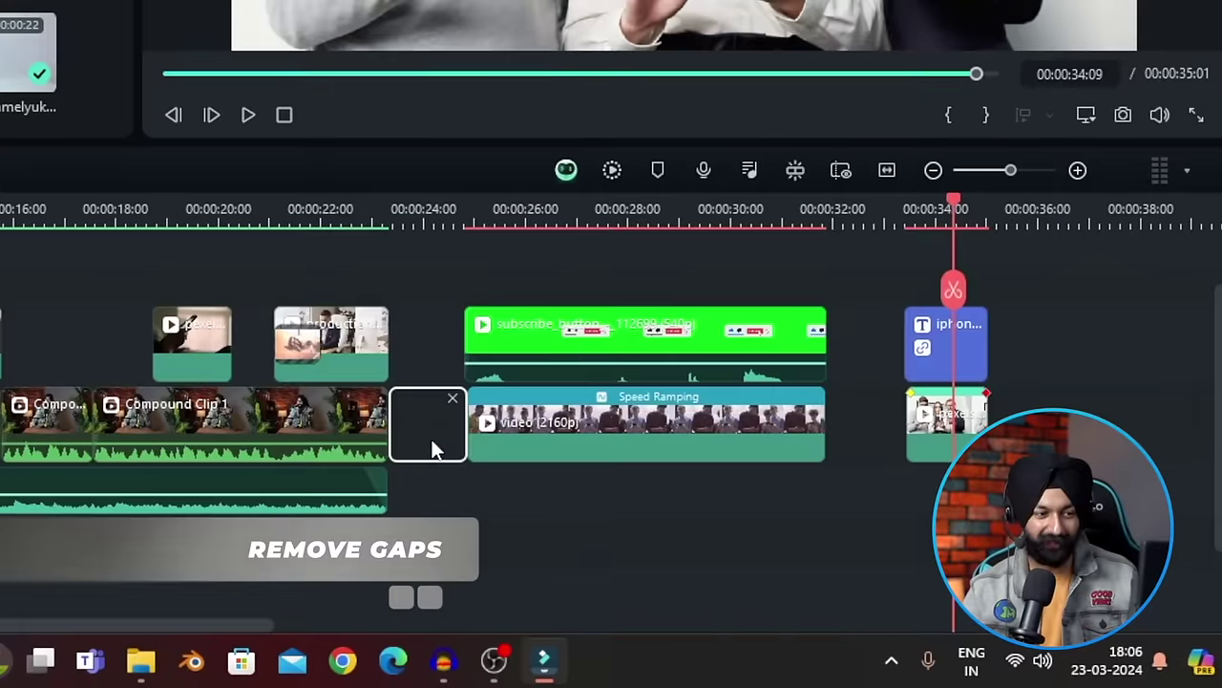
click(345, 204)
key(space)
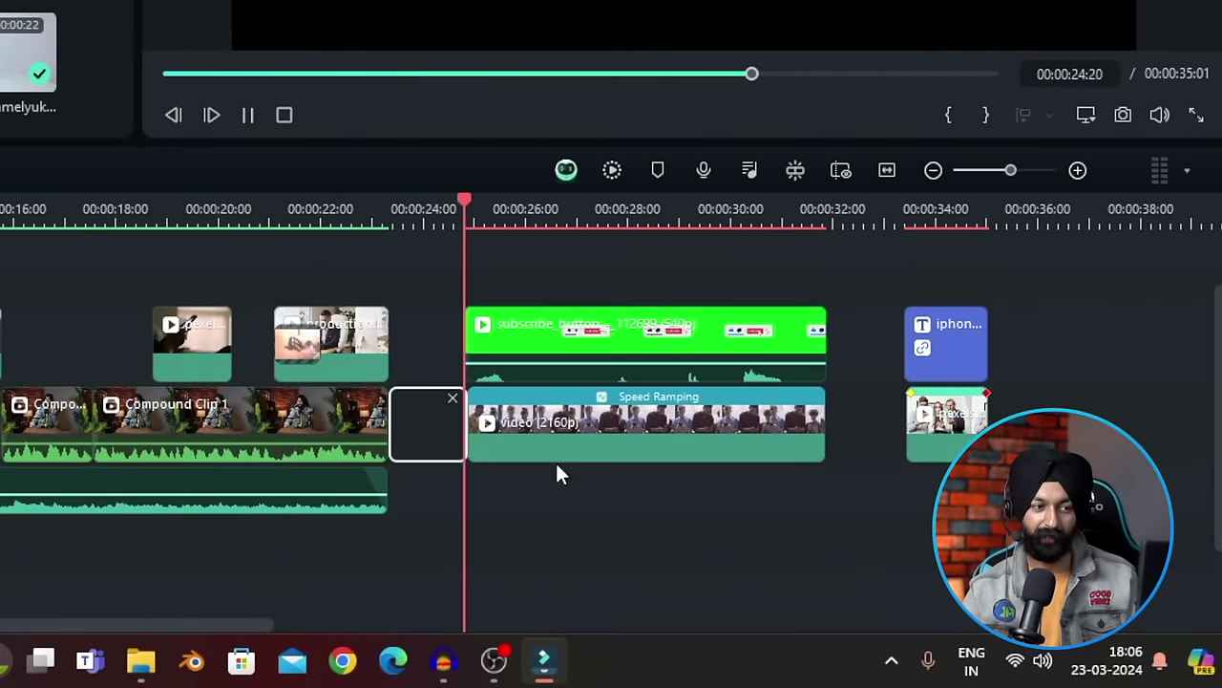
key(space)
- Delete the gap on the main video track between Compound Clip 1 and the speed-ramped clip
drag(641, 268, 551, 431)
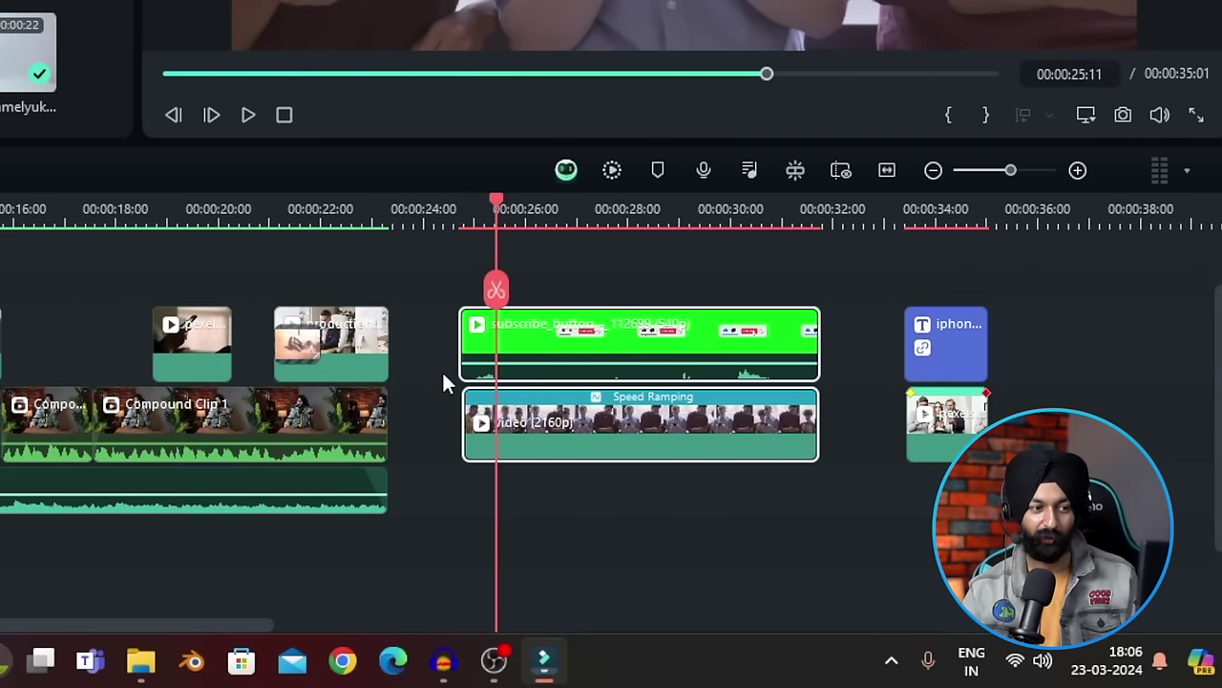
click(444, 421)
click(472, 521)
click(420, 426)
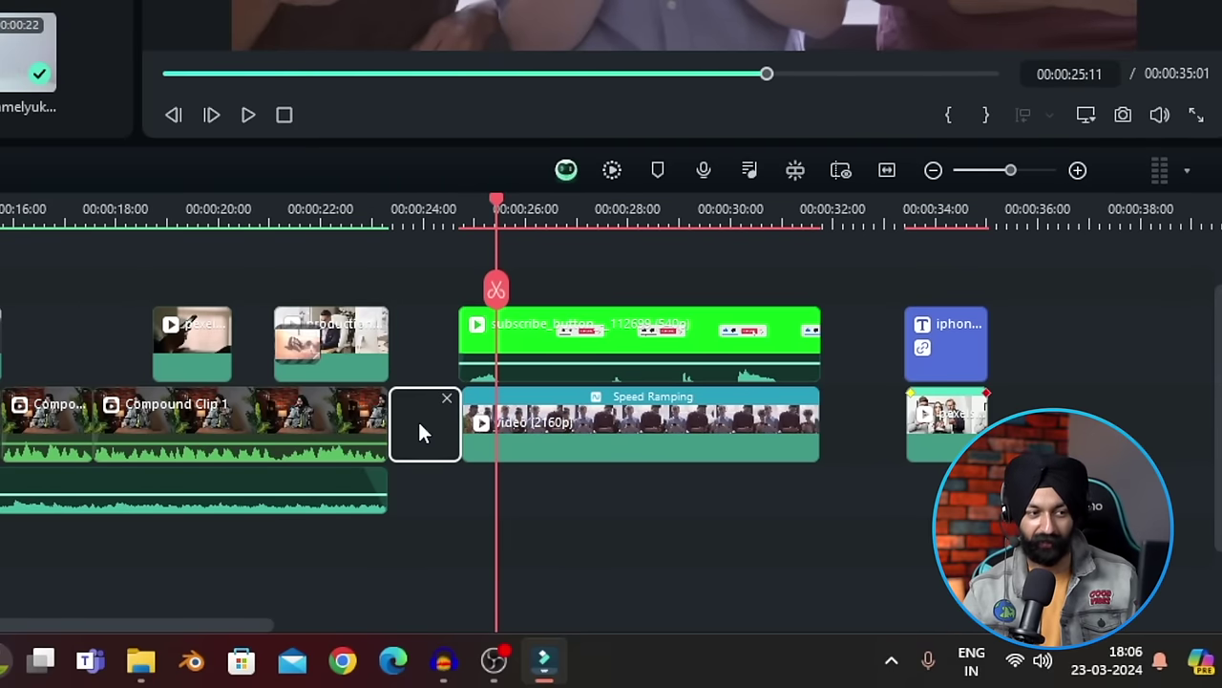
click(447, 400)
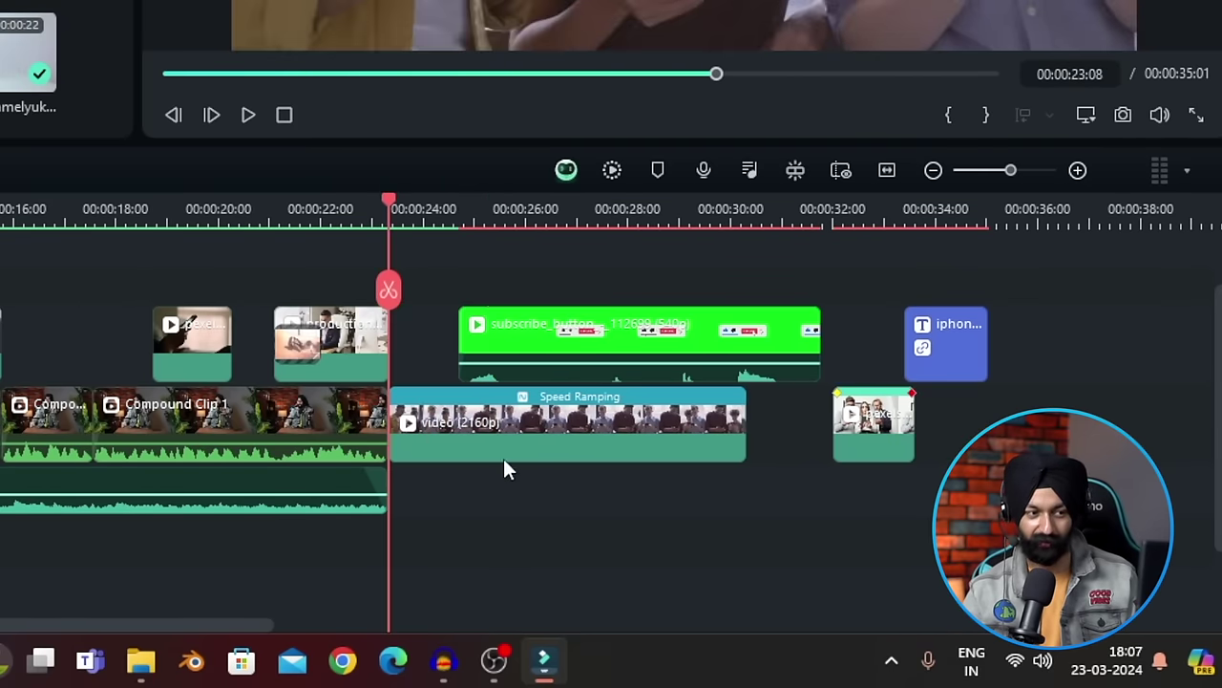
- Delete the remaining gaps before the green-screen subscribe clip, the clip of three people and the "iphone 15 pro" title
click(420, 351)
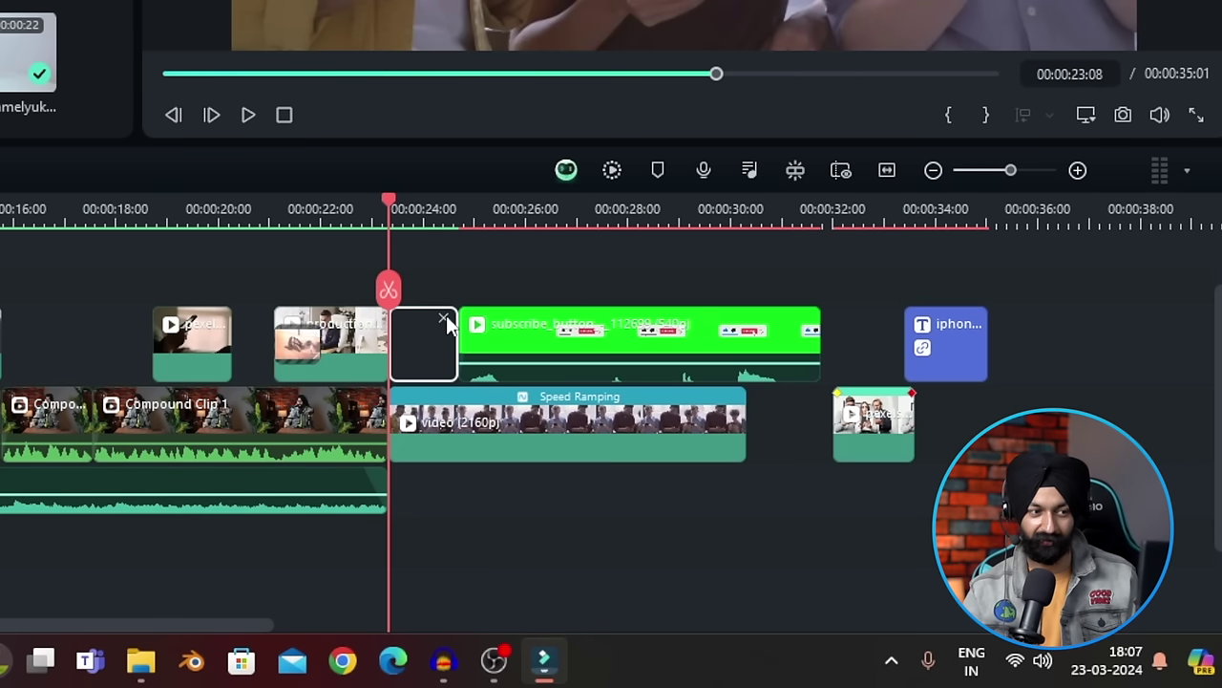
click(446, 319)
click(810, 418)
click(822, 393)
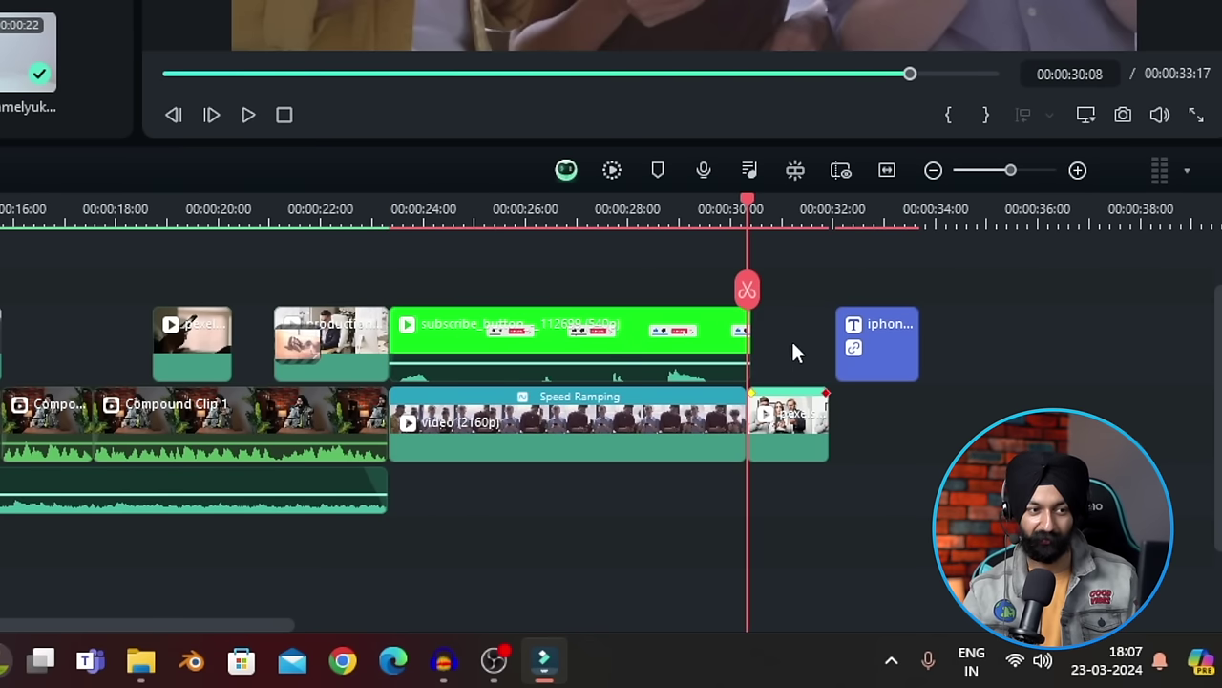
click(792, 346)
click(818, 315)
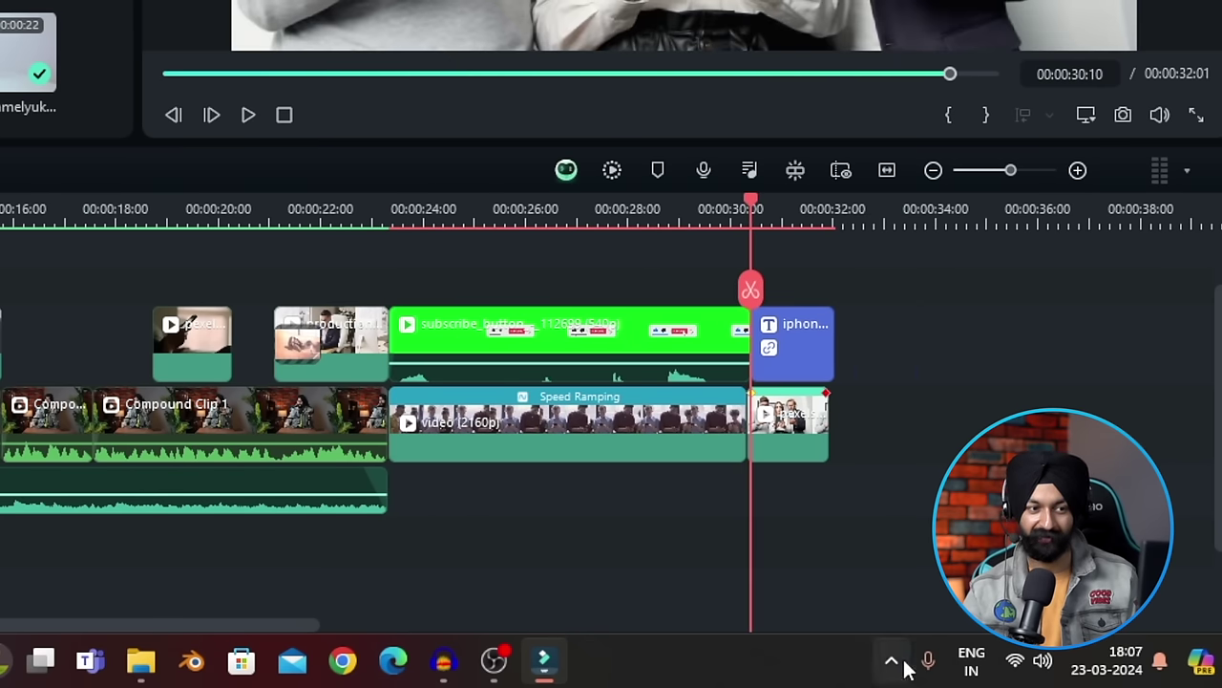
click(647, 207)
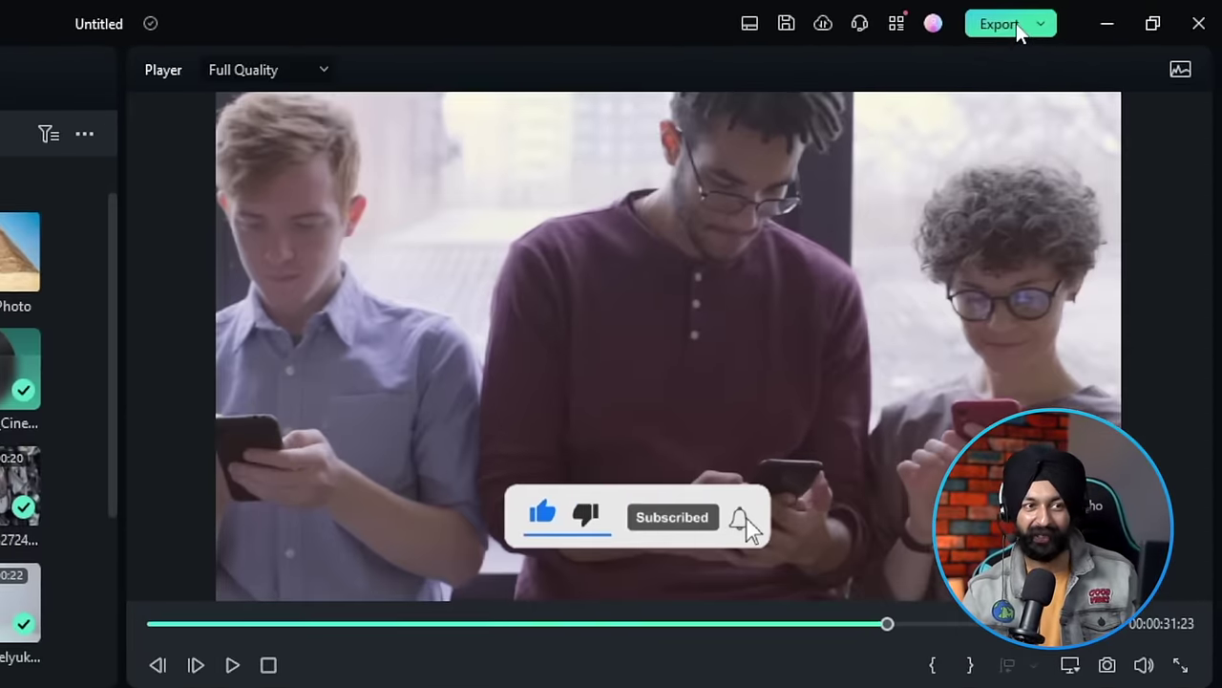
- Open the export settings, look through the Device, YouTube, TikTok and Vimeo destinations, and return to Local export
click(1104, 17)
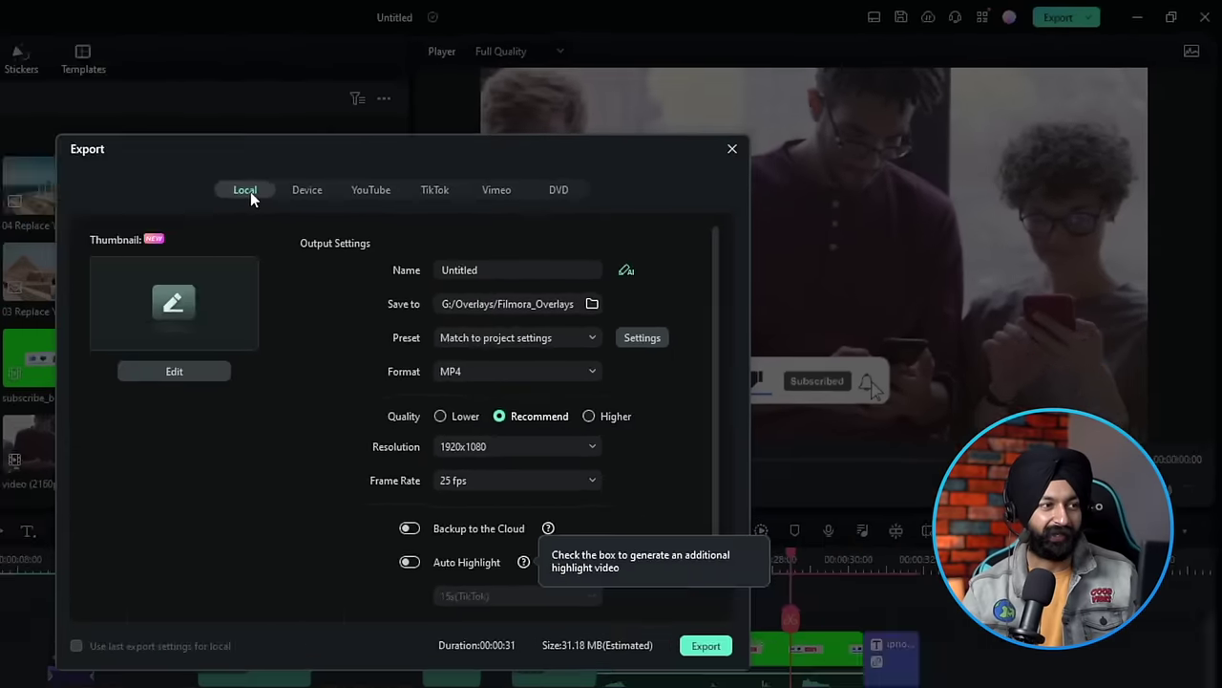
click(308, 191)
click(68, 258)
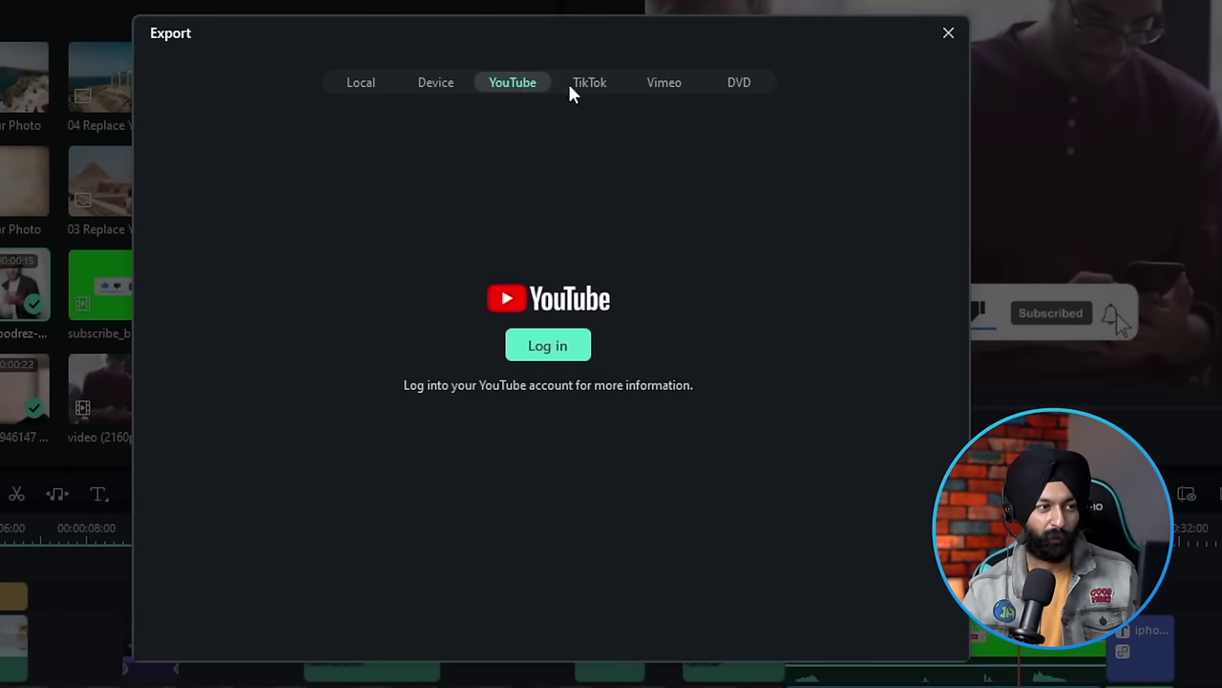
click(589, 85)
click(678, 85)
click(360, 87)
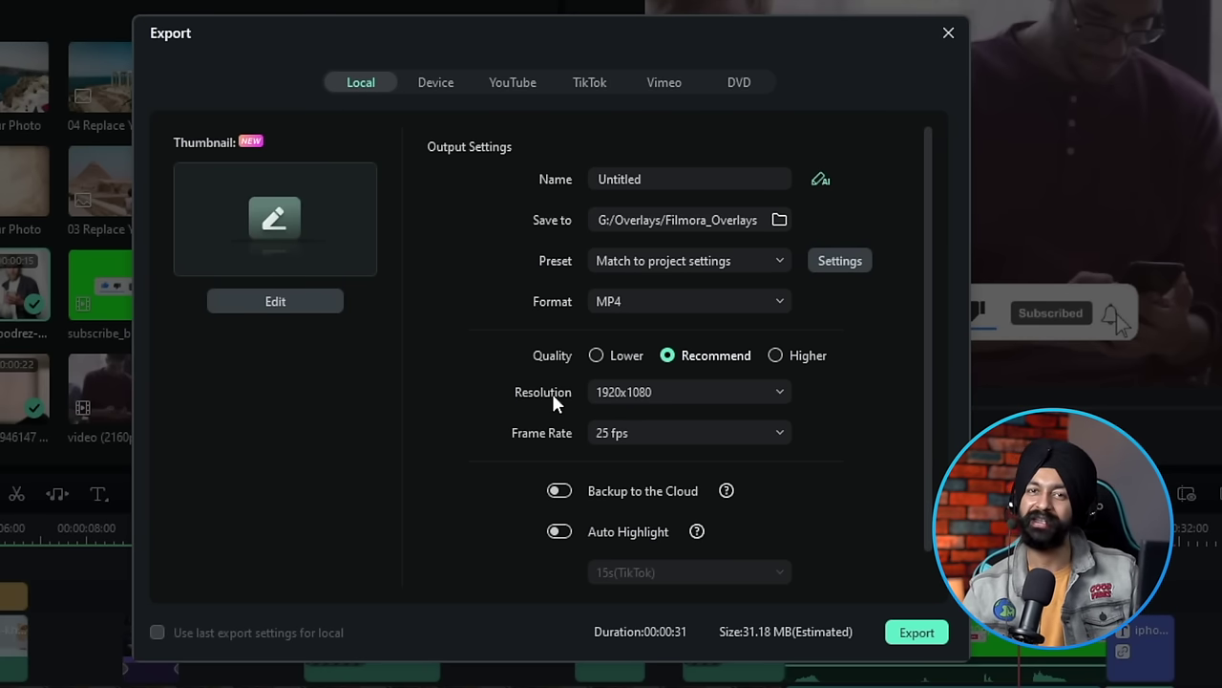
- Name the export "Time Save" and set its save location to the Tutorial folder inside "for Editing" on drive G
double_click(620, 178)
text(Time)
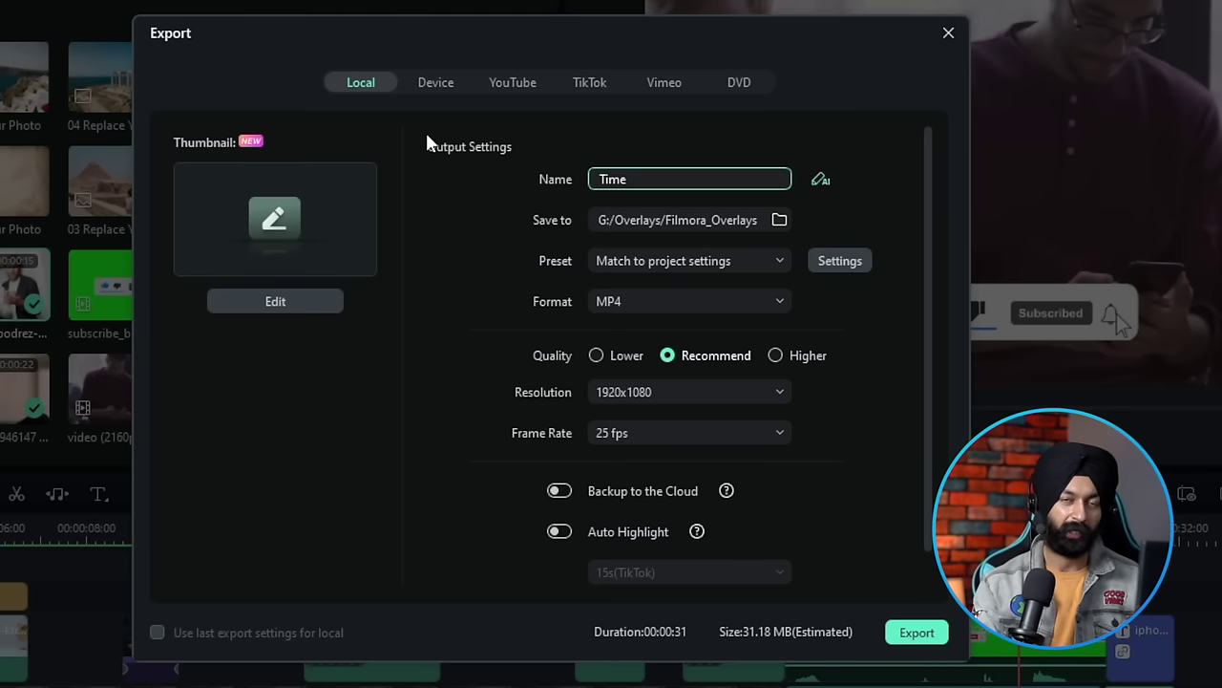
text( Save)
click(775, 224)
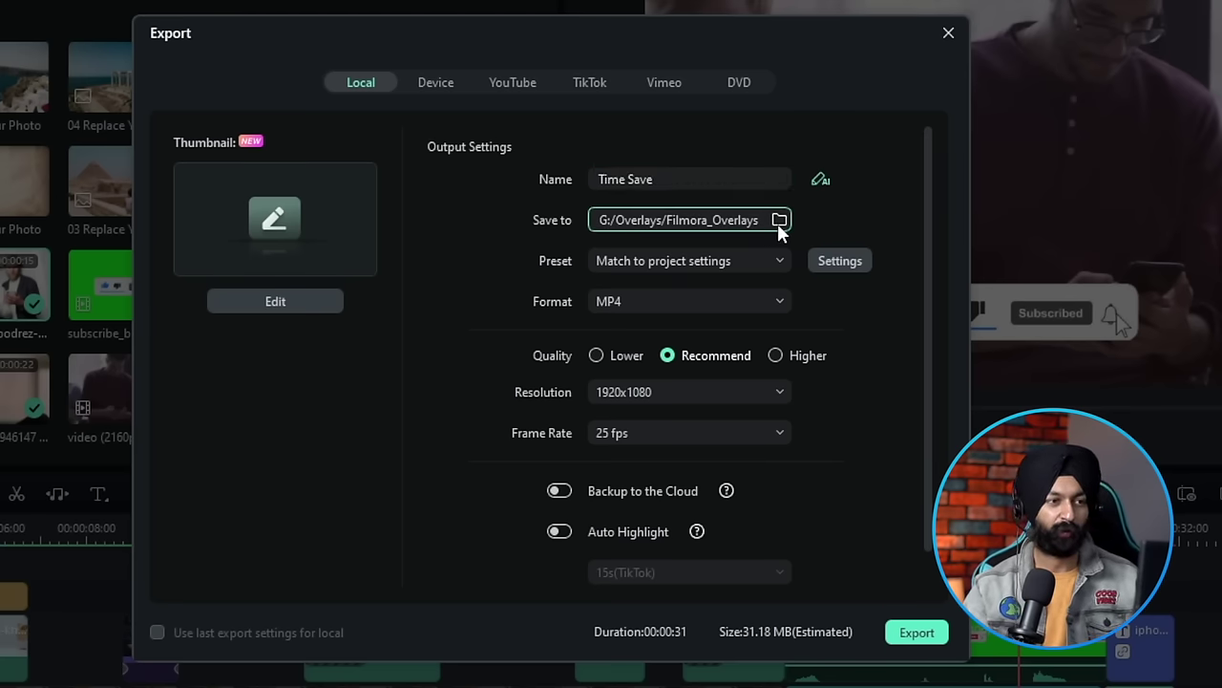
scroll(182, 430, up, 3)
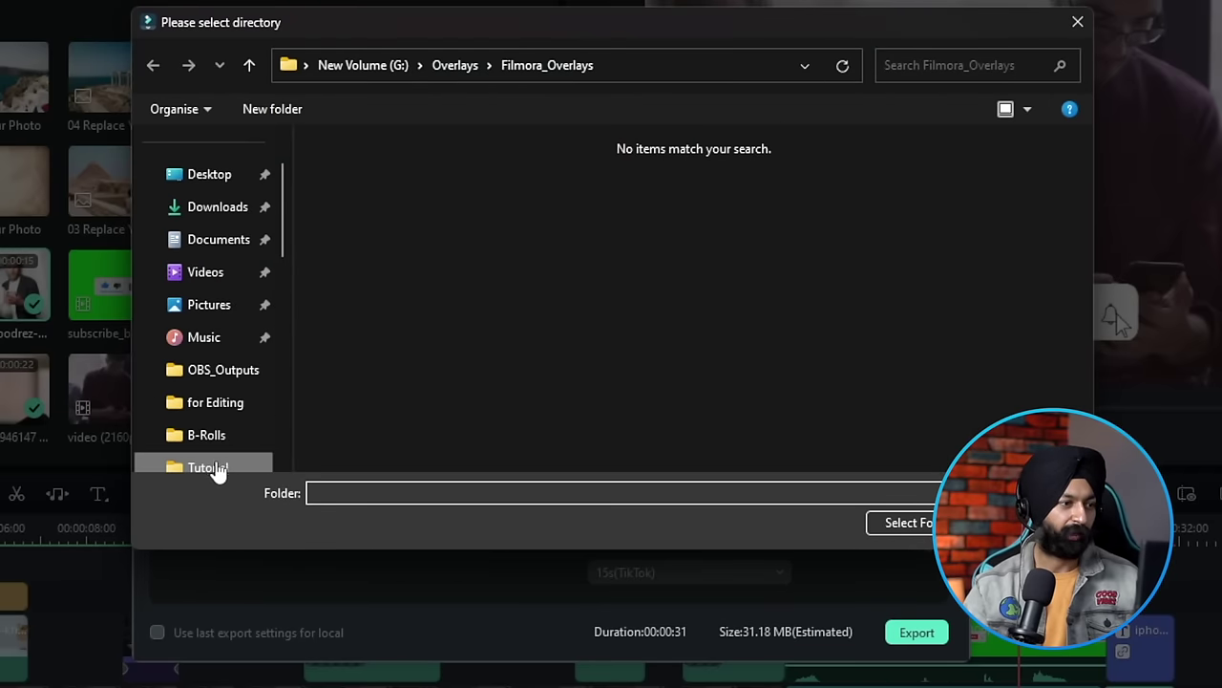
click(216, 466)
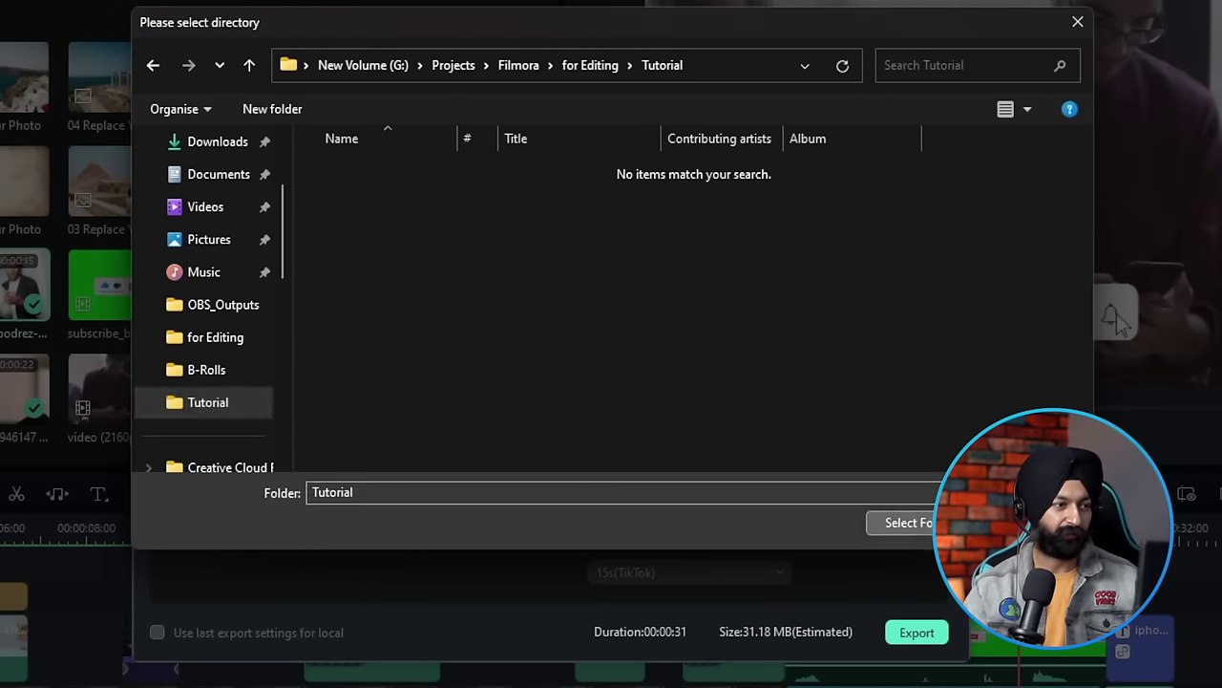
click(882, 521)
- Choose MP4 as the export format and look over the remaining output settings
click(635, 299)
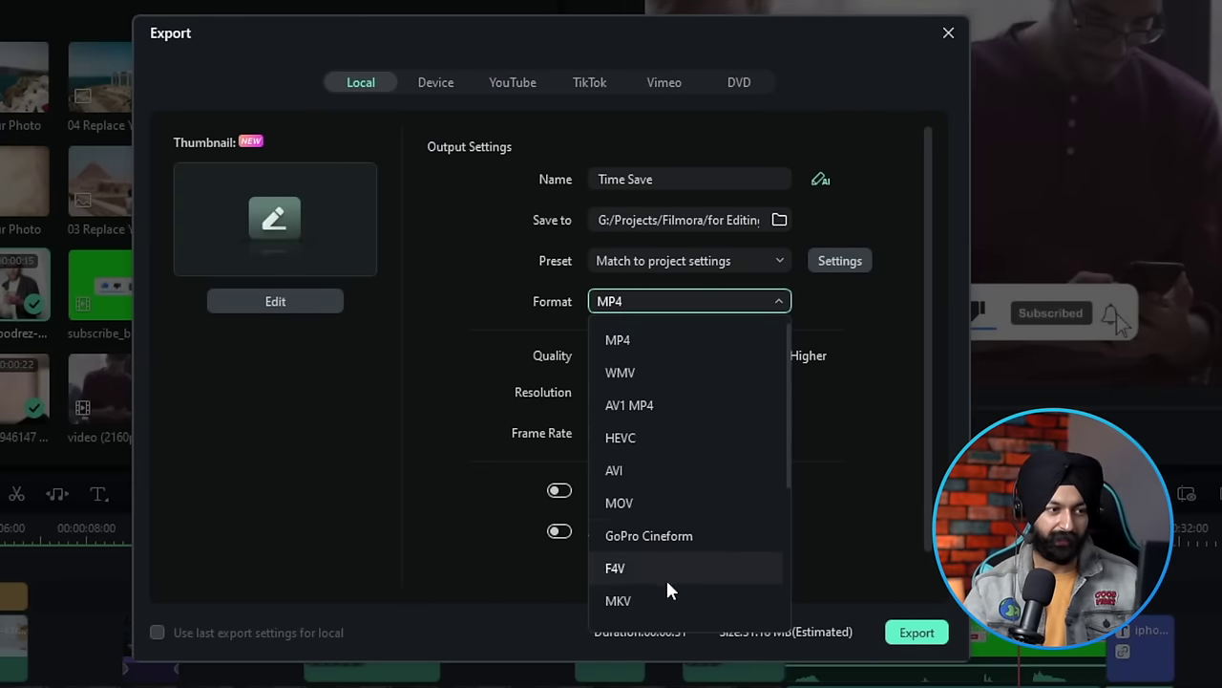
click(636, 334)
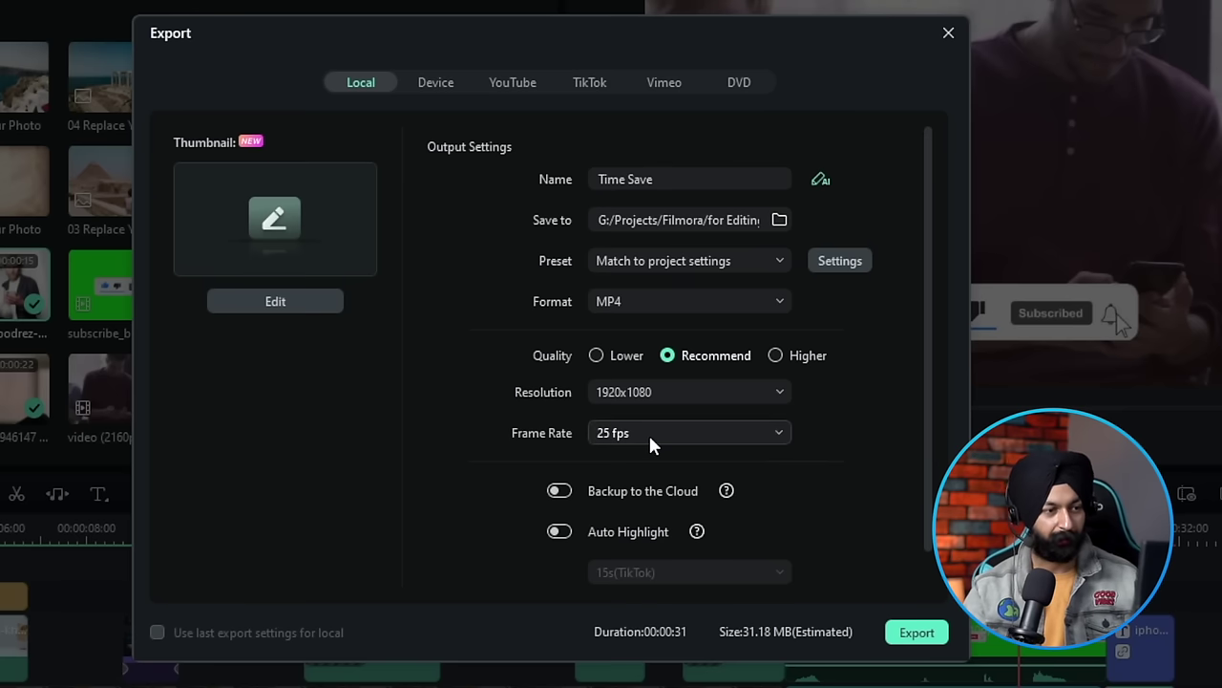
scroll(786, 534, down, 2)
scroll(859, 477, up, 2)
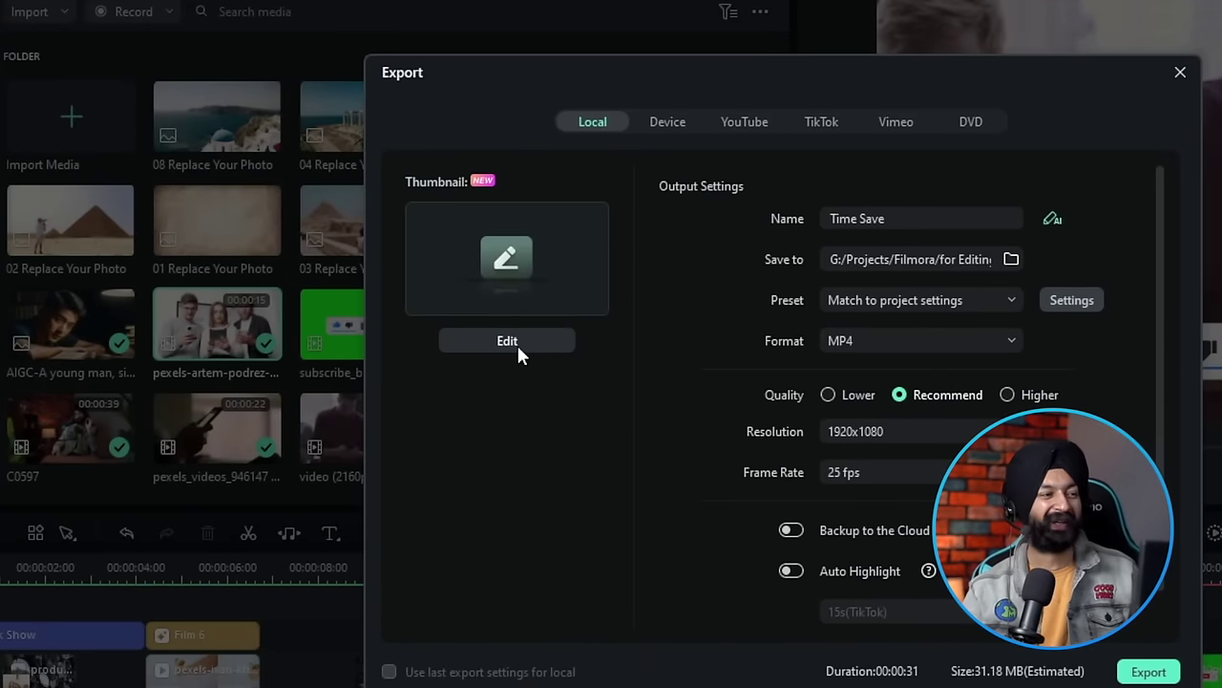
- Pick the video frame of the seated presenter pointing as the export thumbnail and open it for editing
click(517, 343)
drag(939, 610, 986, 609)
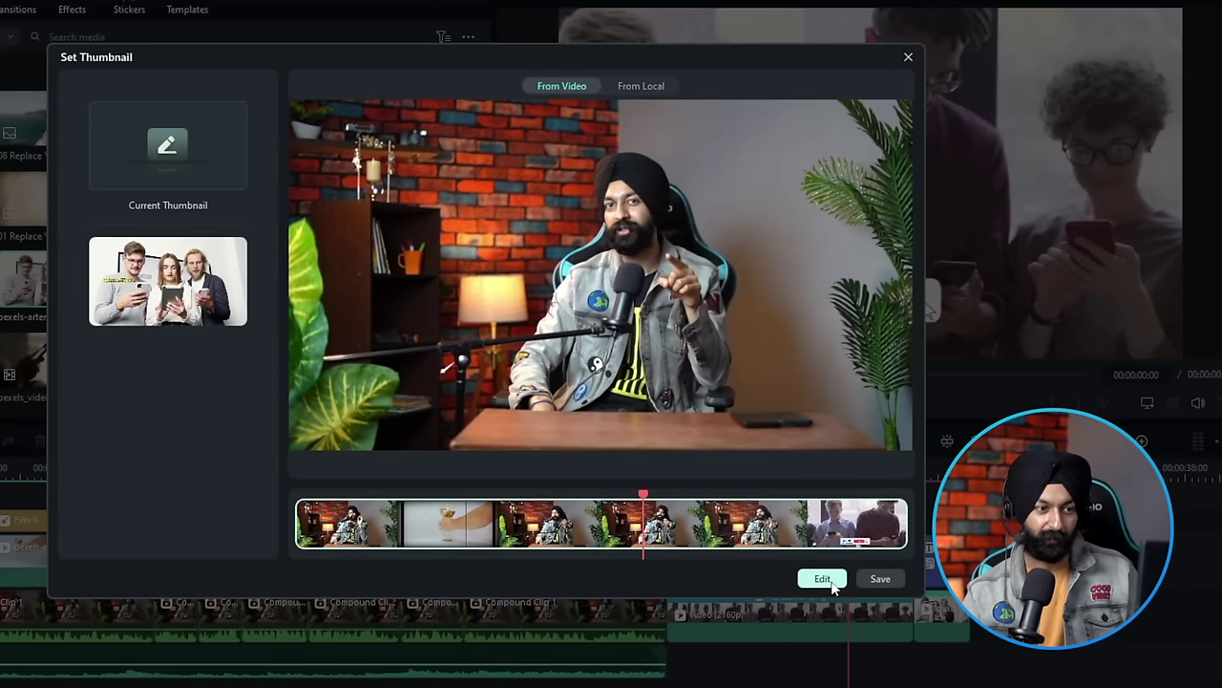
click(826, 579)
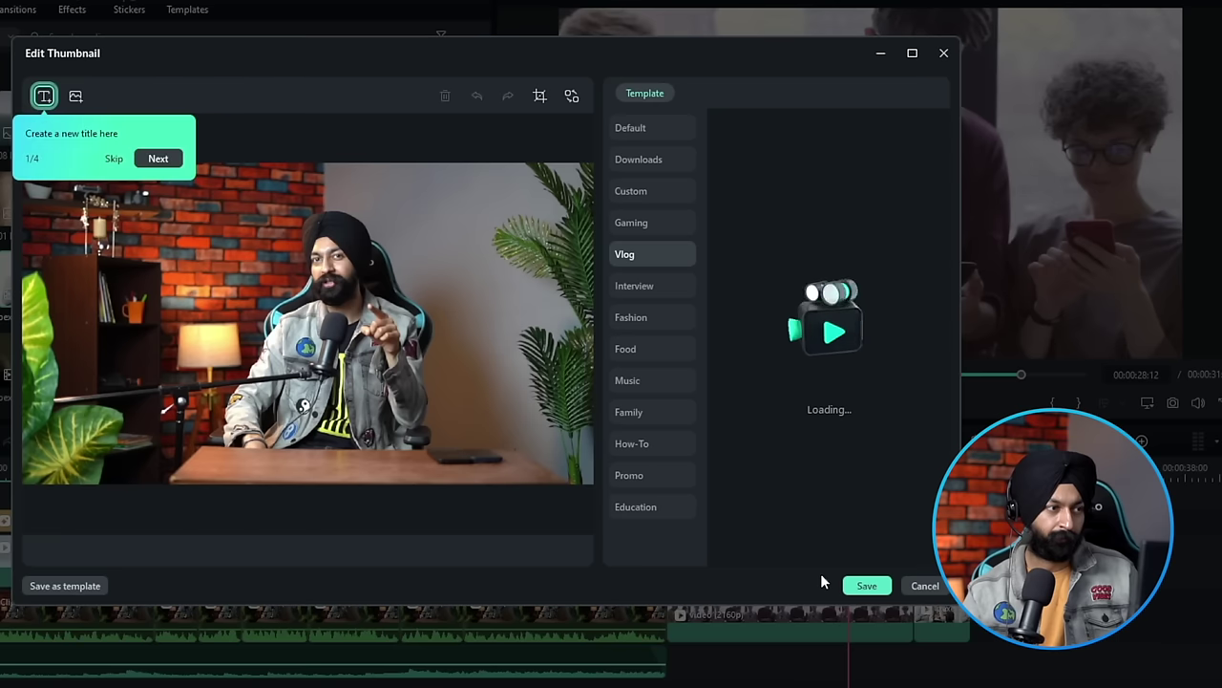
- Add a title to the thumbnail and clear its placeholder text
click(43, 96)
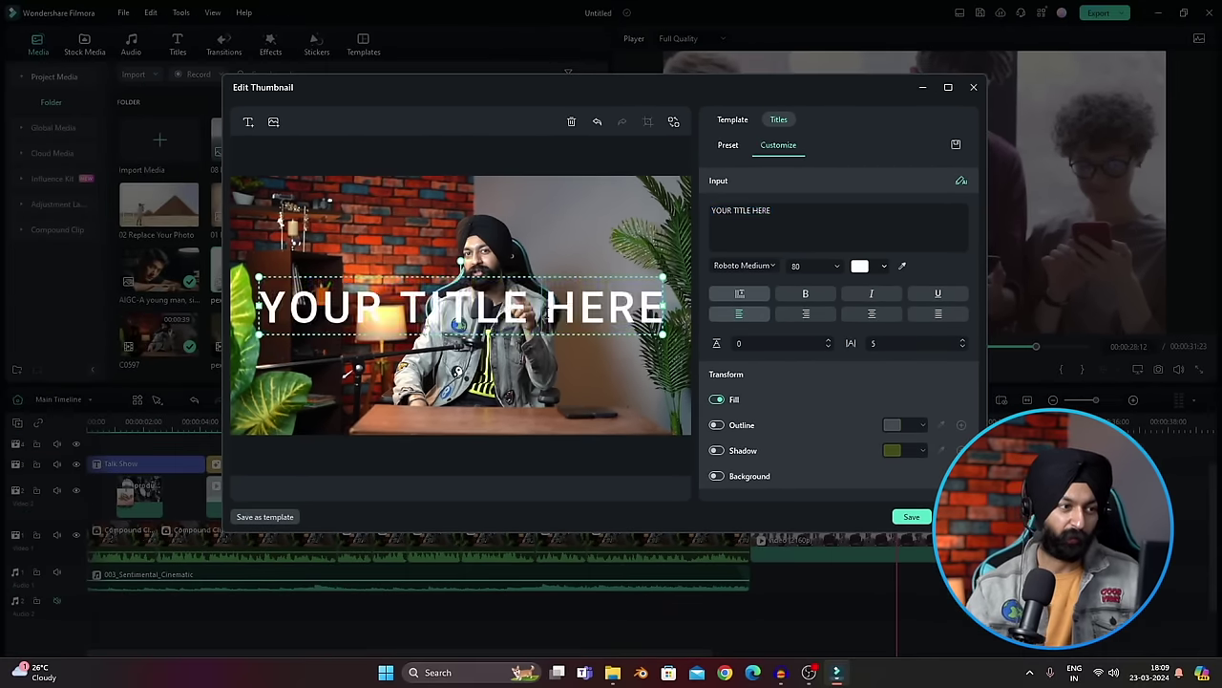
double_click(458, 306)
key(BackSpace)
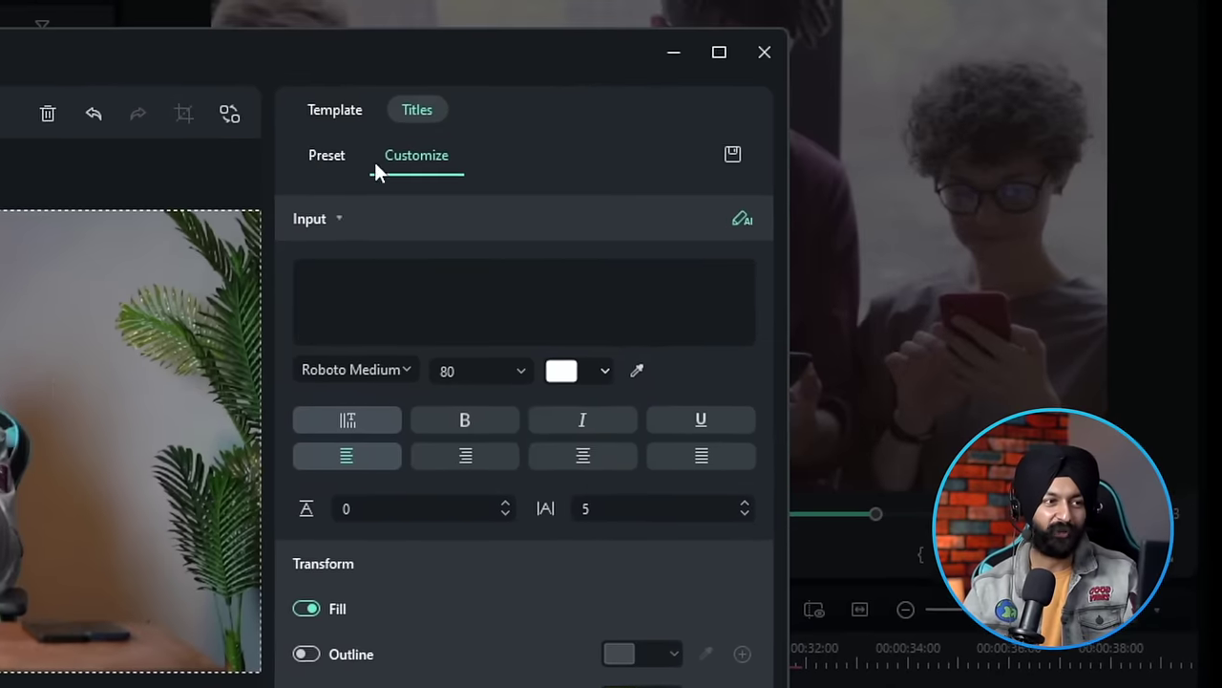
- Browse the Vlog, Food and Gaming thumbnail templates
click(335, 110)
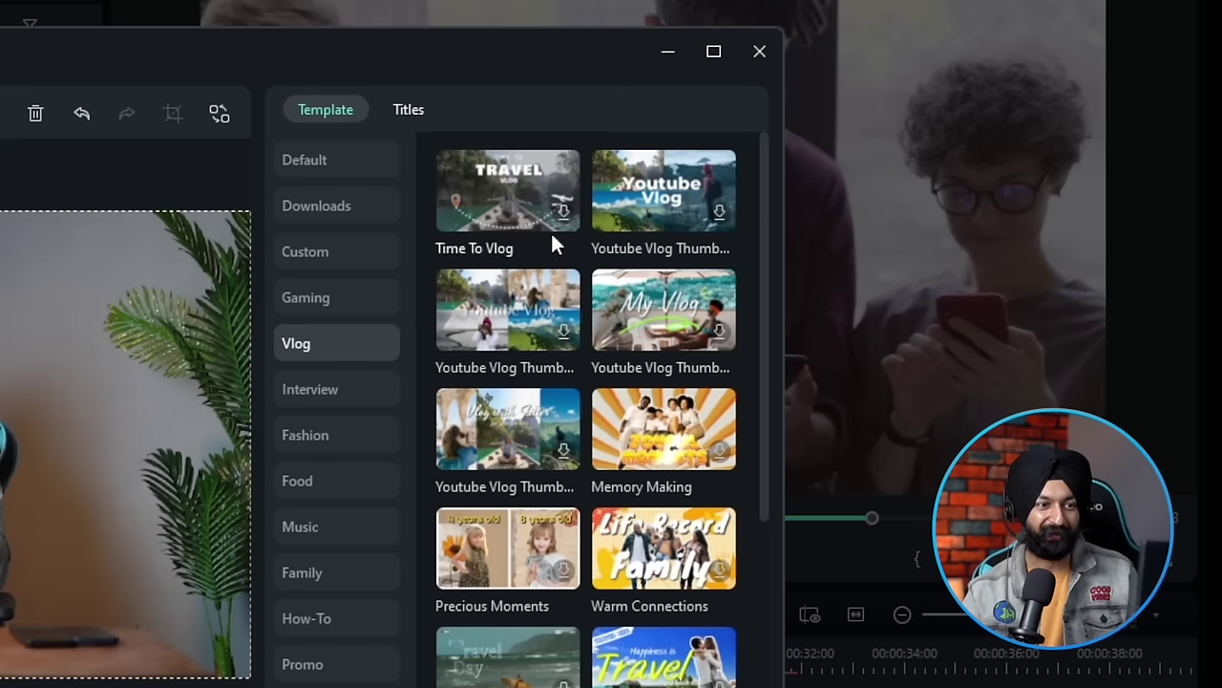
scroll(673, 501, down, 4)
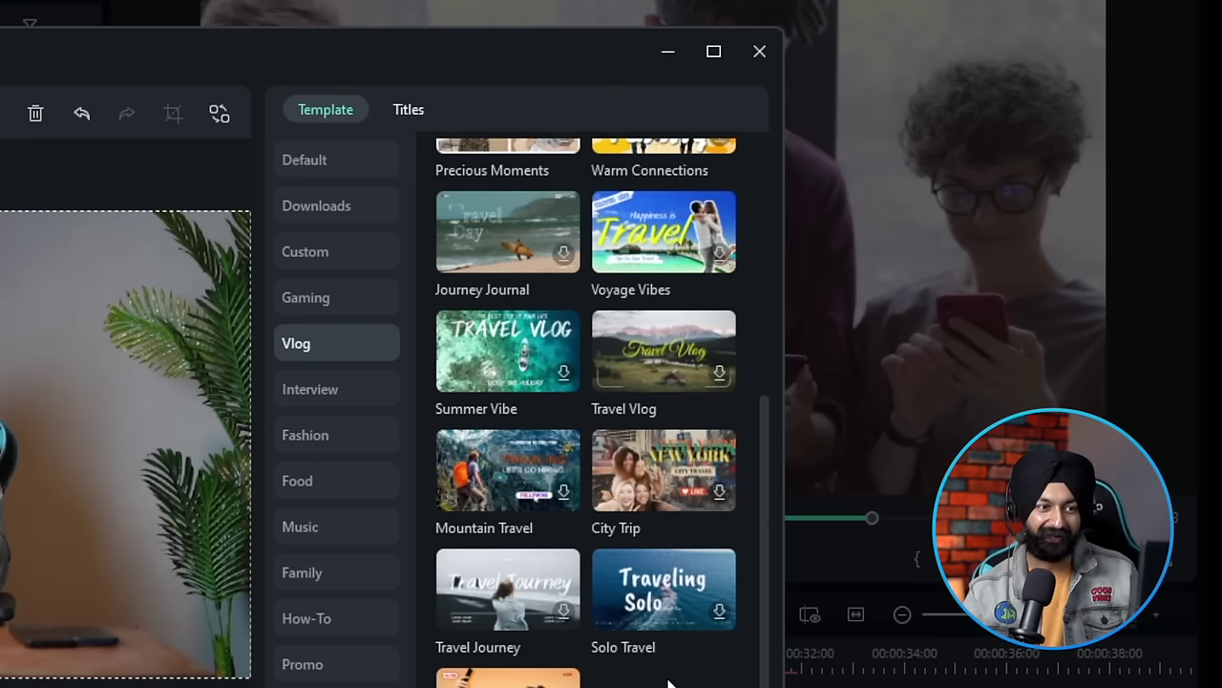
scroll(595, 668, up, 4)
click(335, 479)
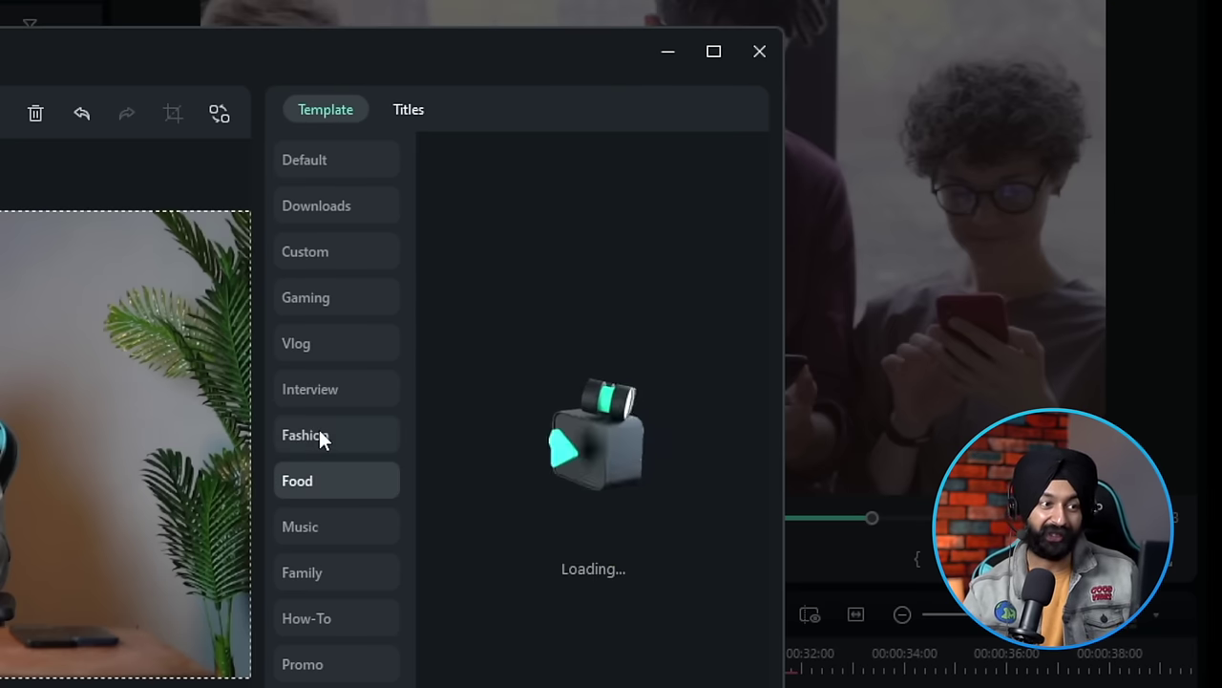
click(318, 348)
click(311, 296)
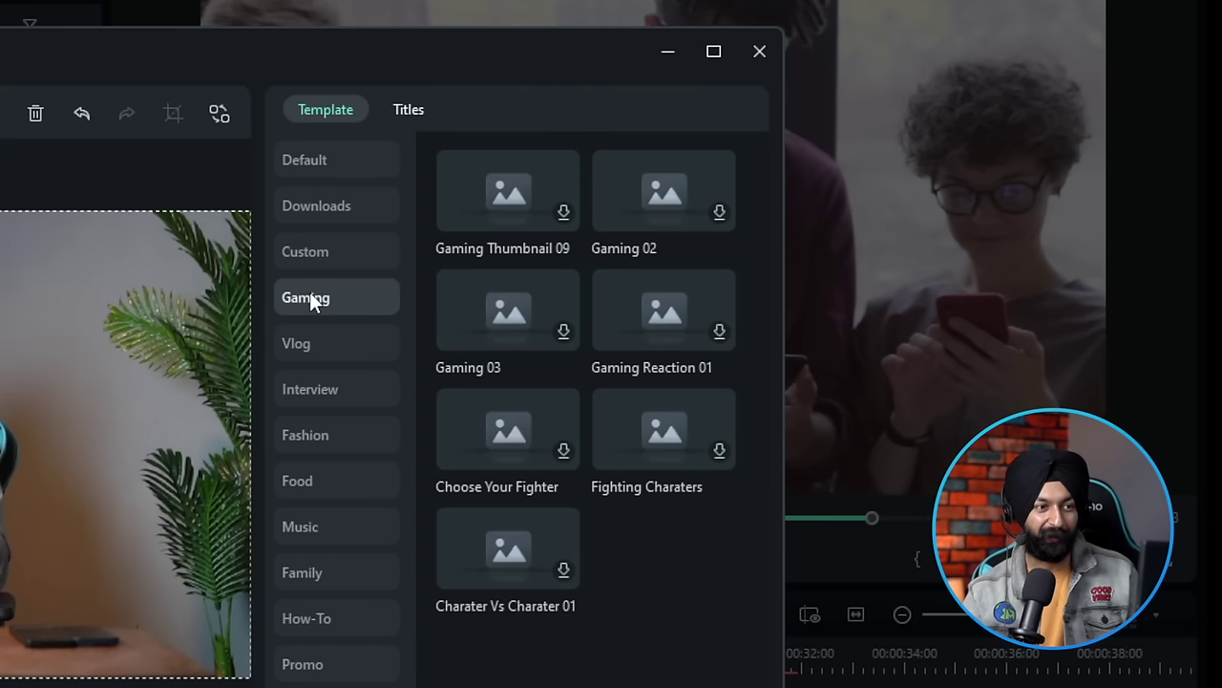
- Look through the Fashion, Music, Family and How-To thumbnail templates and apply the How To Tutorial 01 template
click(313, 435)
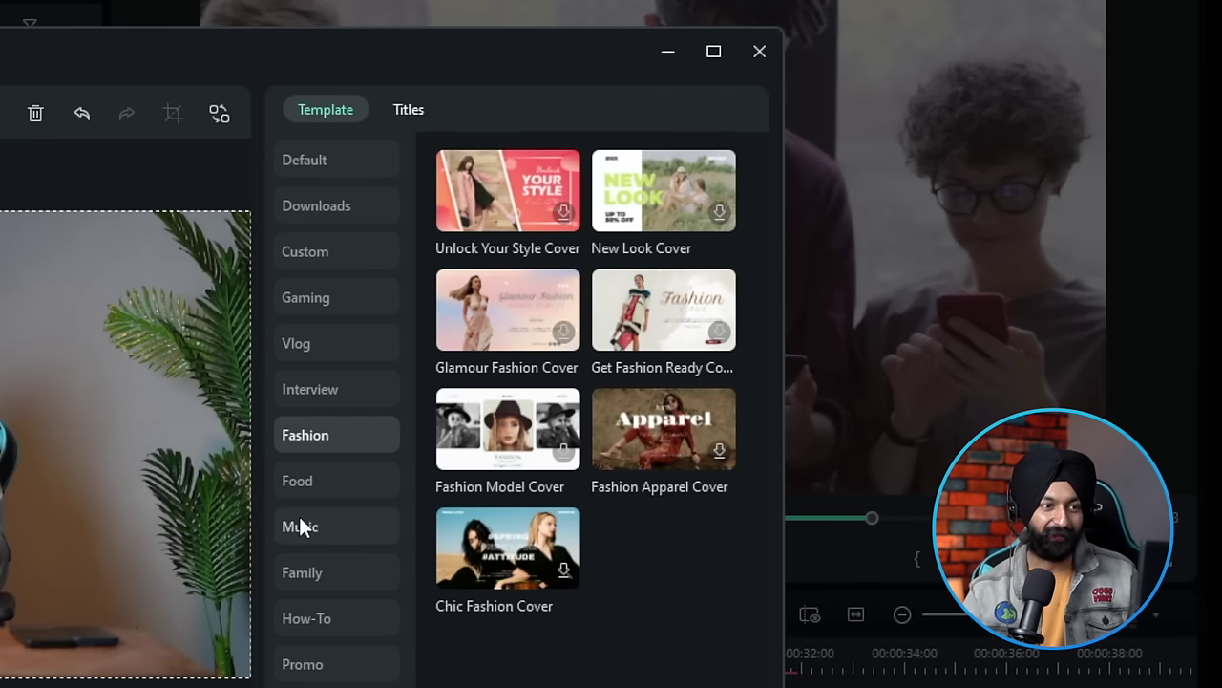
click(302, 527)
click(314, 575)
click(318, 623)
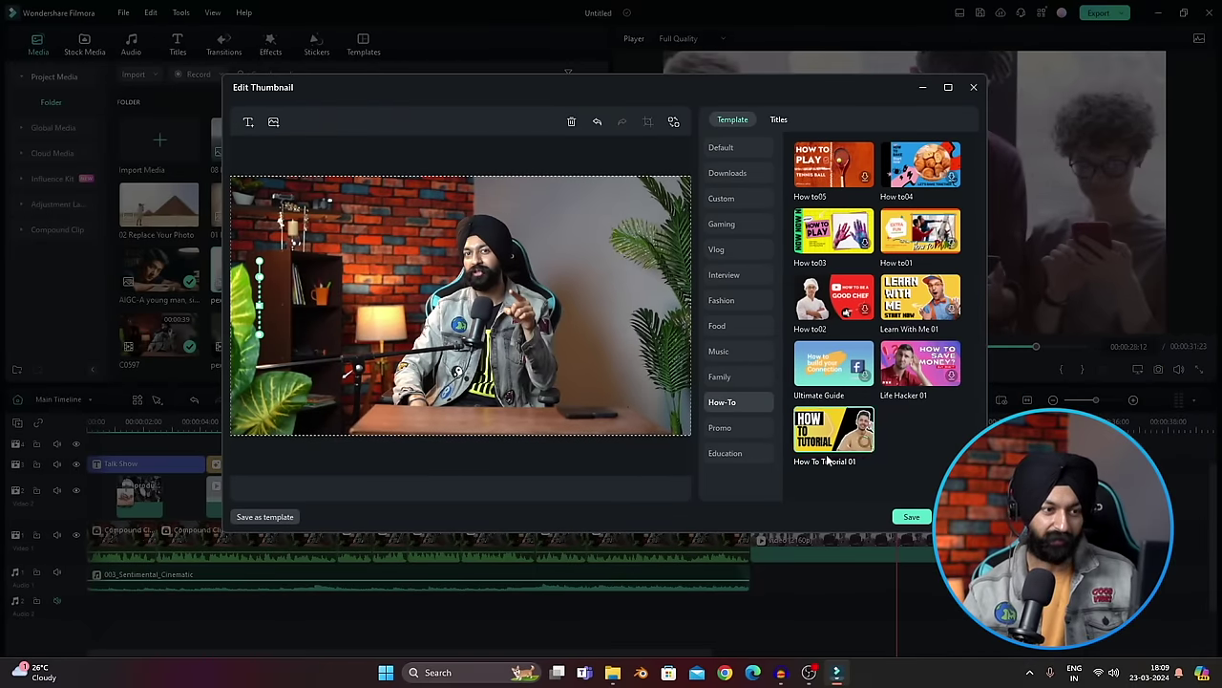
click(833, 430)
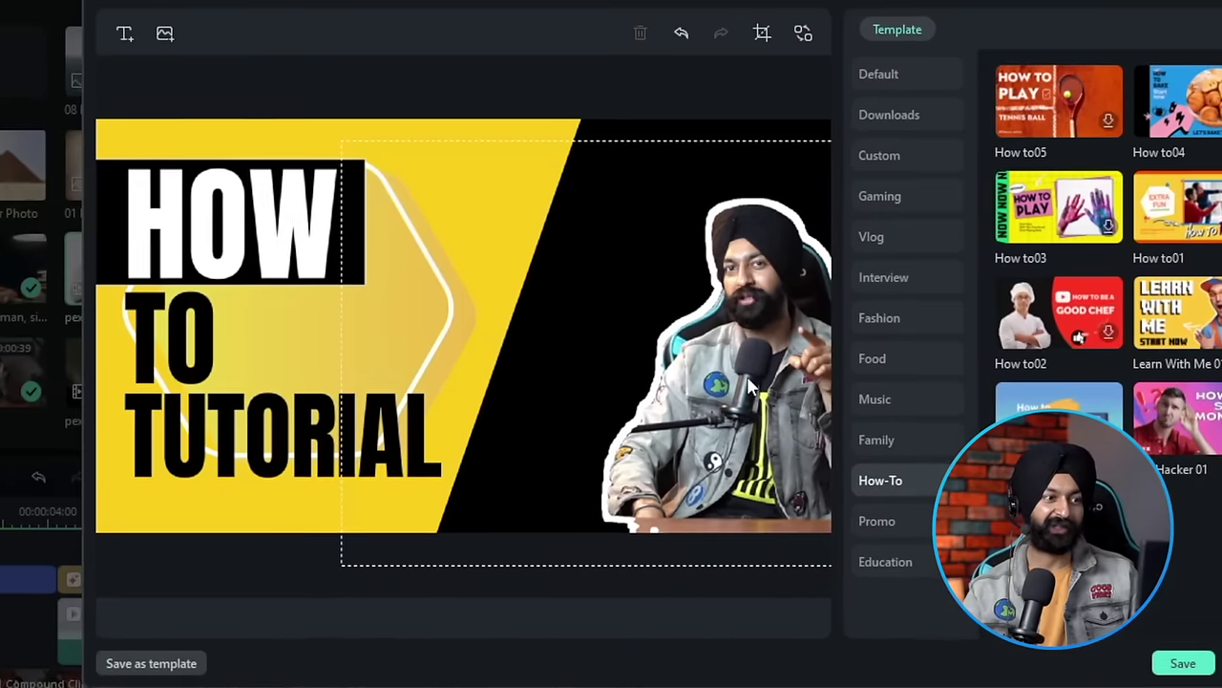
- Move the presenter cutout beside the HOW TO TUTORIAL text so it sits fully inside the thumbnail, and save the thumbnail
click(591, 347)
drag(591, 347, 532, 354)
drag(577, 402, 572, 402)
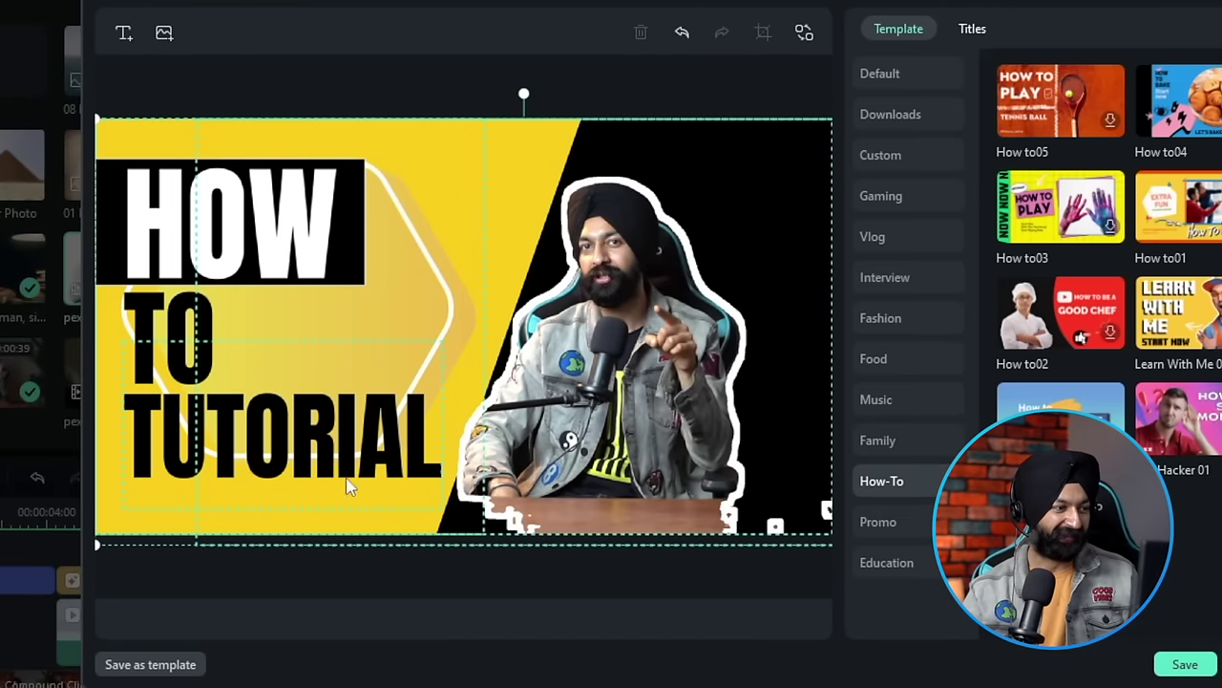
drag(982, 145, 1001, 144)
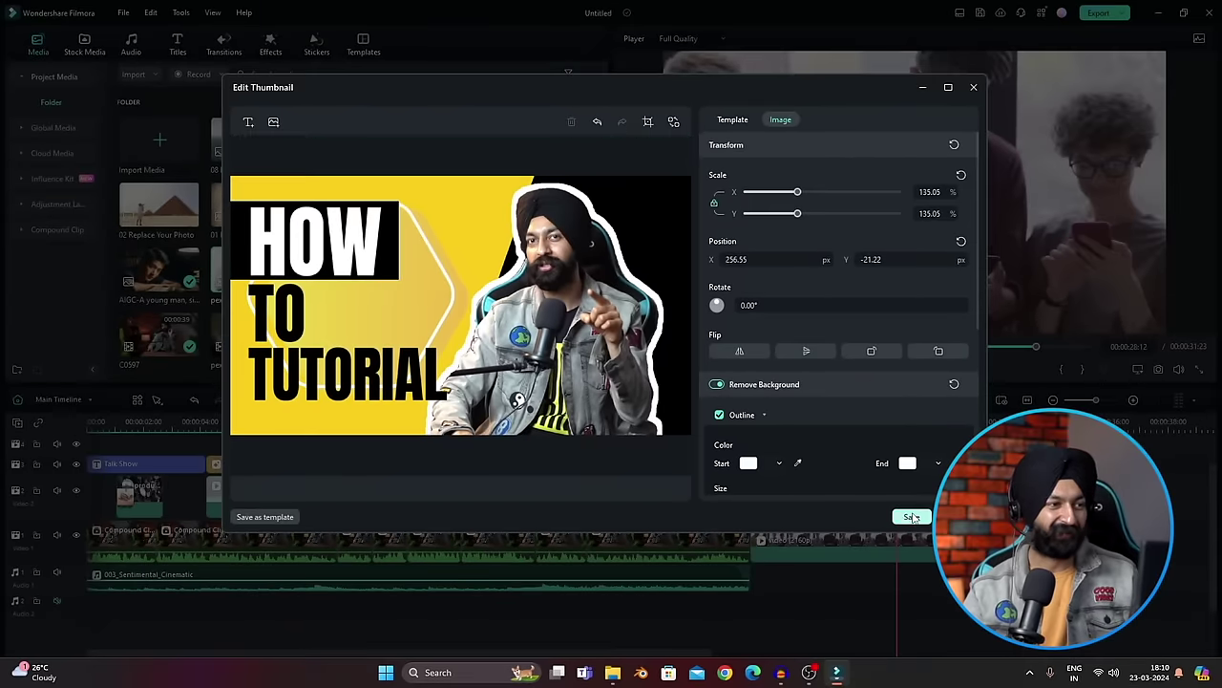
click(911, 517)
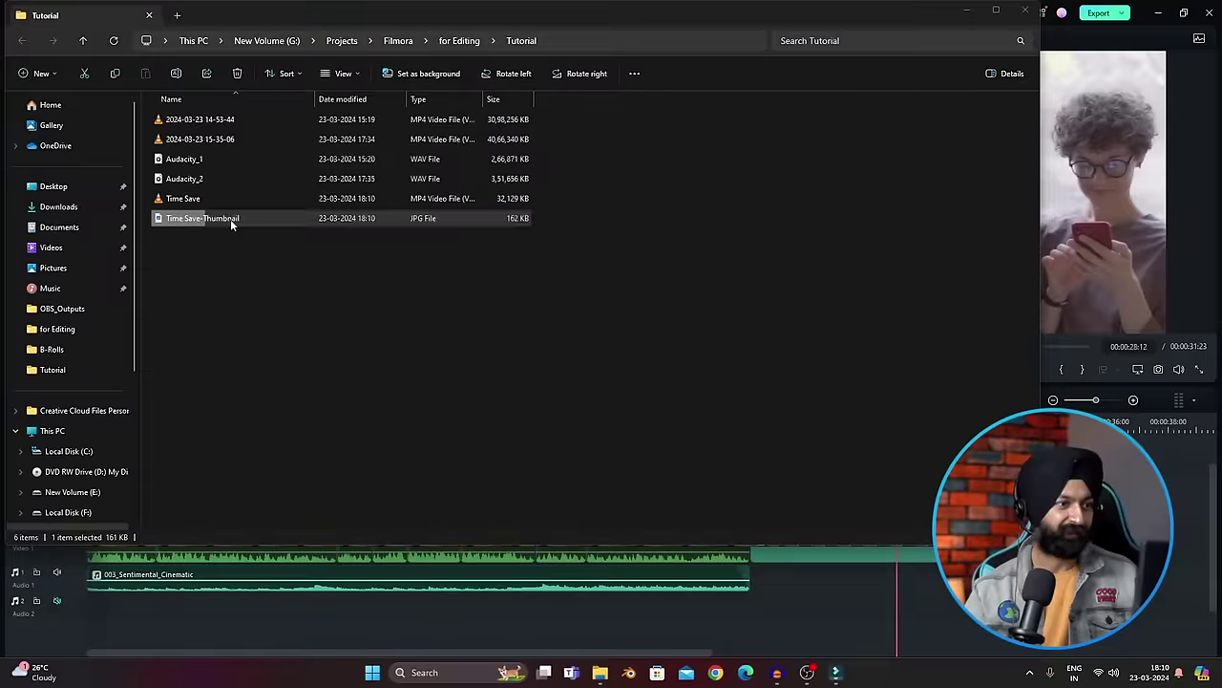
- View the exported Time Save-Thumbnail image in the Tutorial folder, close it and open the exported Time Save video
double_click(232, 219)
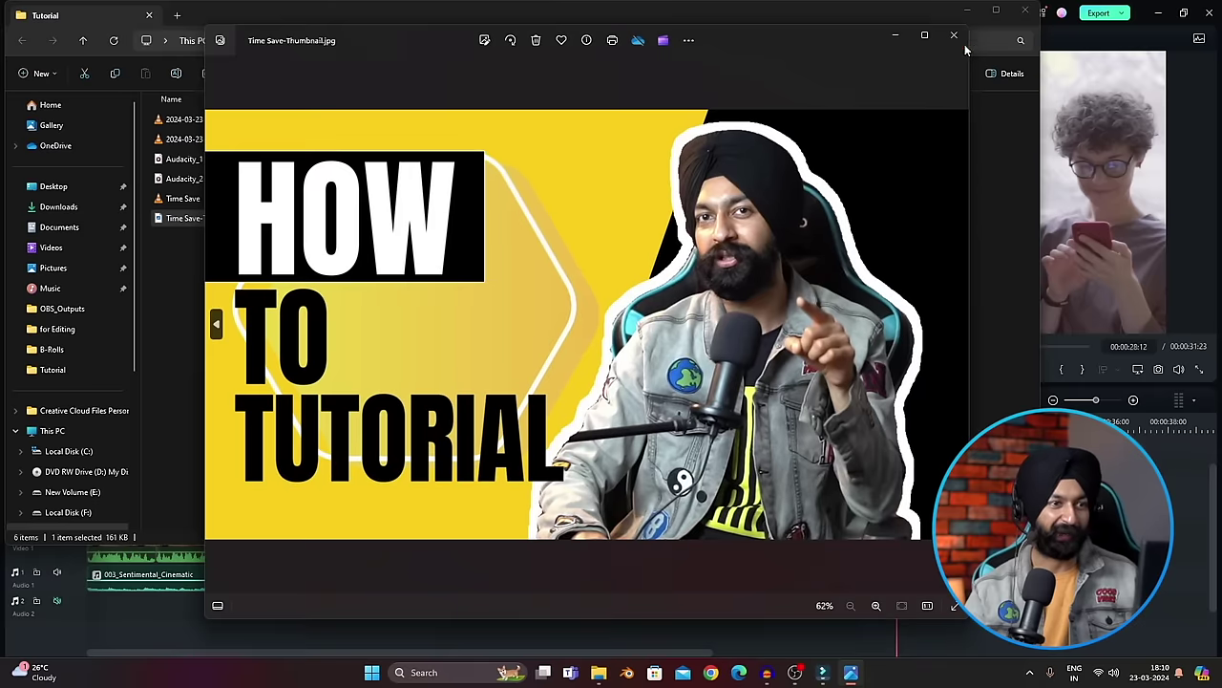
click(950, 40)
double_click(223, 197)
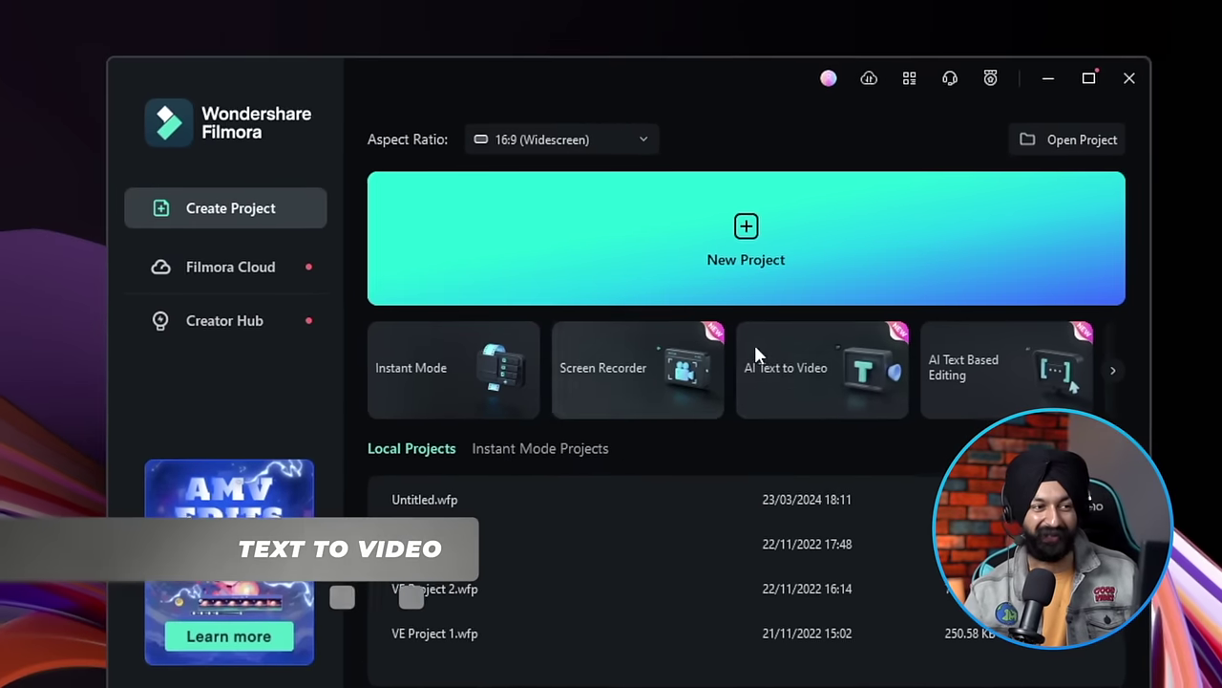
- Start an AI Text to Video project with an AI-generated Informative/explanatory article on the topic "How to focus in studies"
click(793, 384)
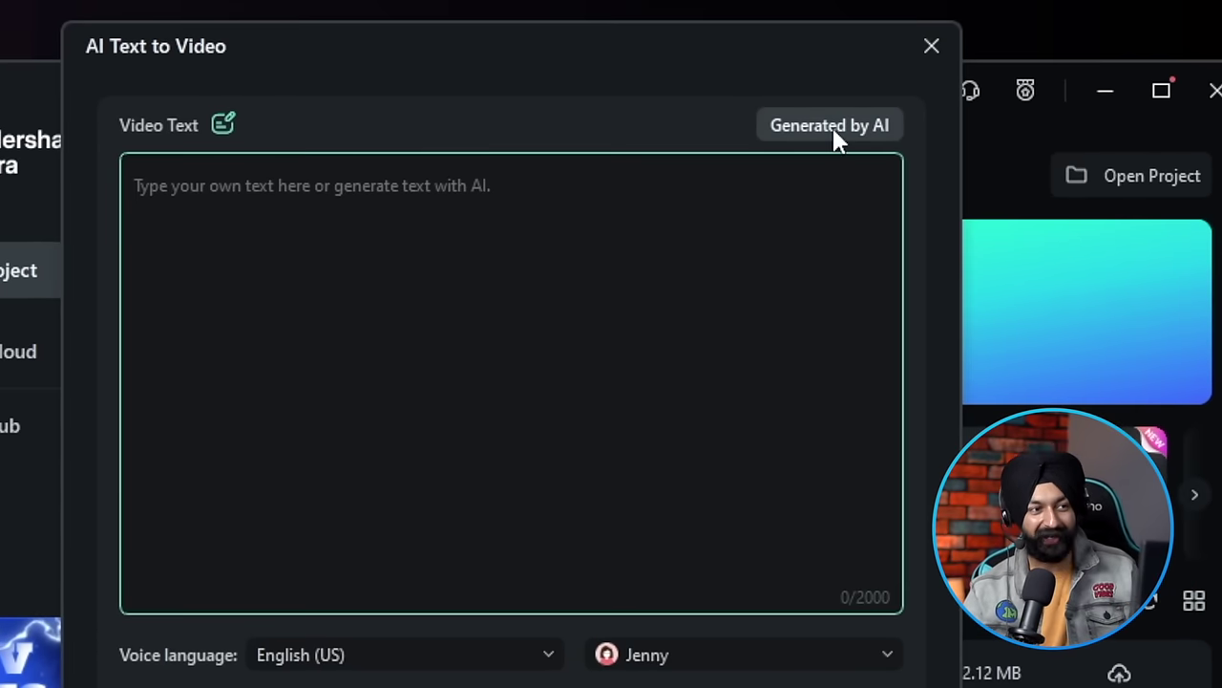
click(832, 125)
click(250, 170)
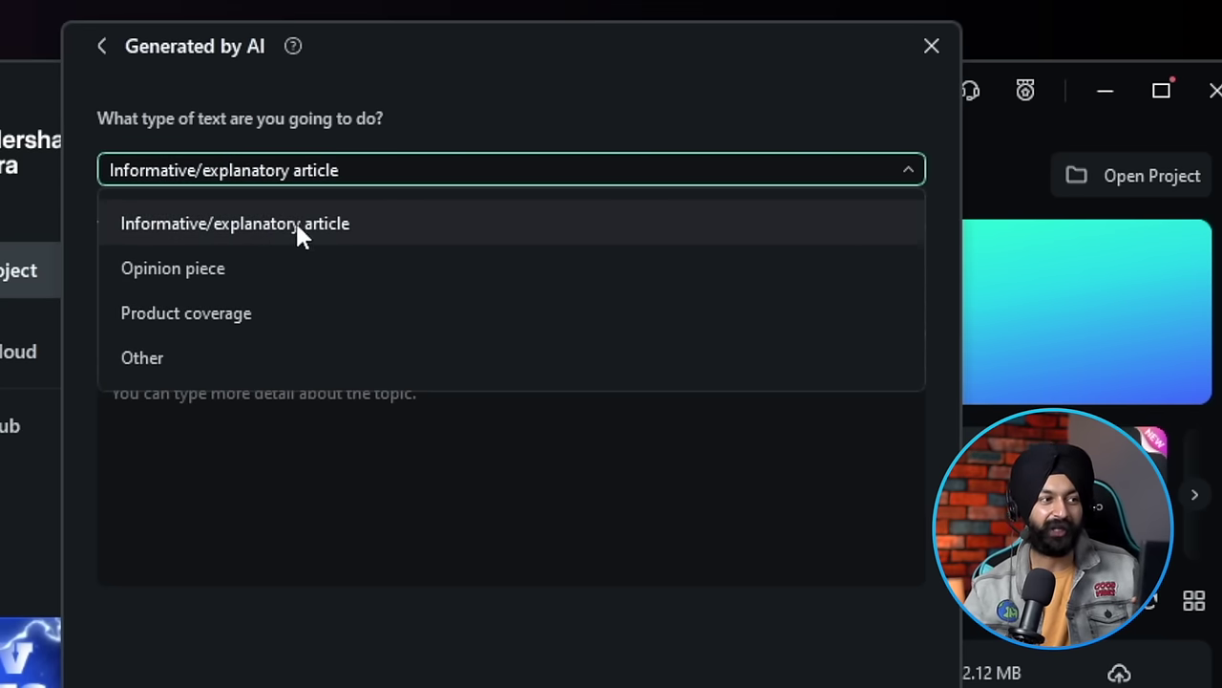
click(298, 226)
click(221, 278)
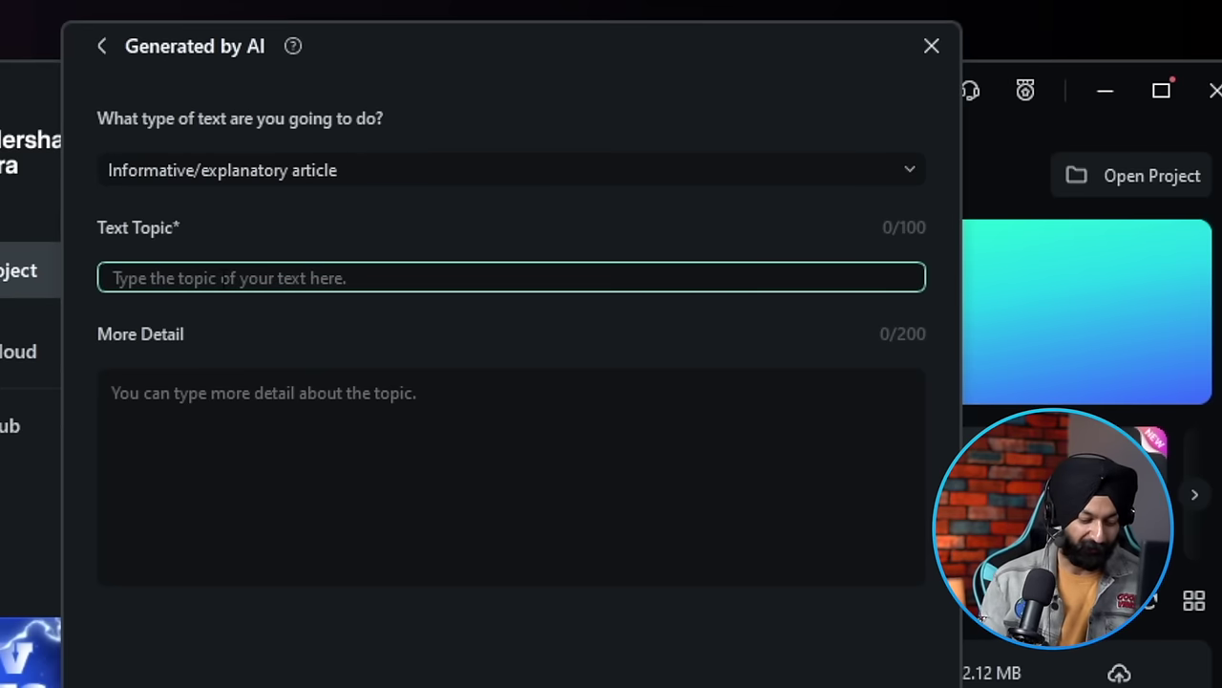
text(How to focu)
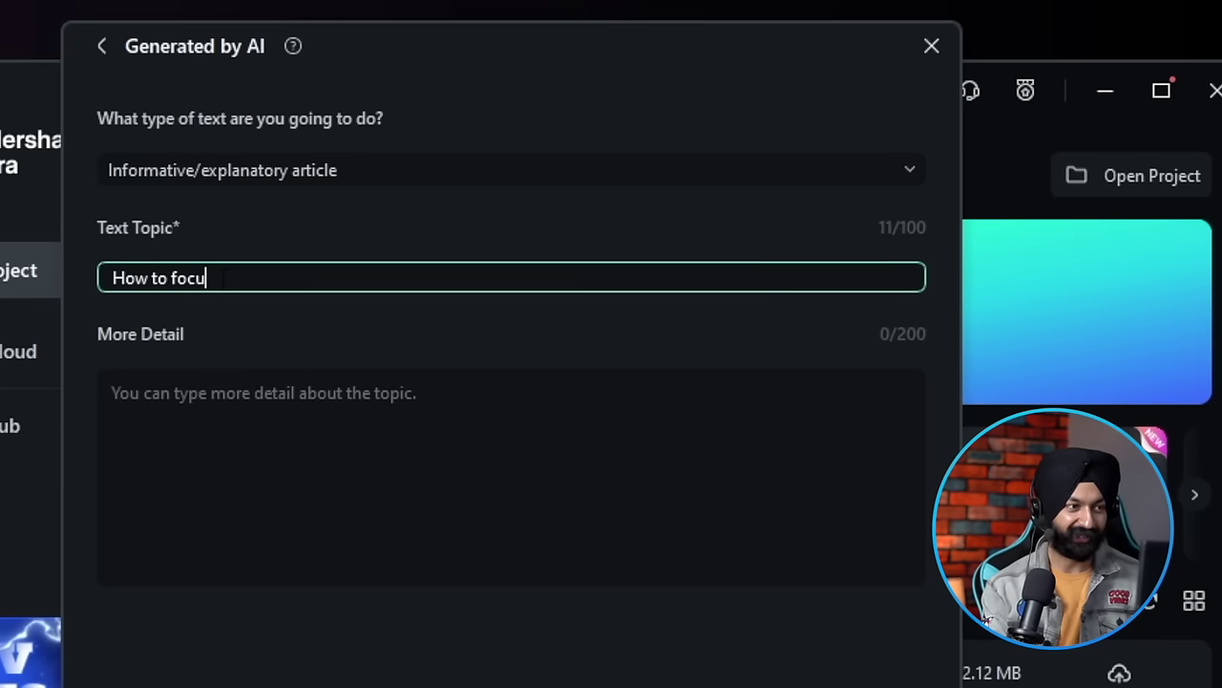
text(s in studies)
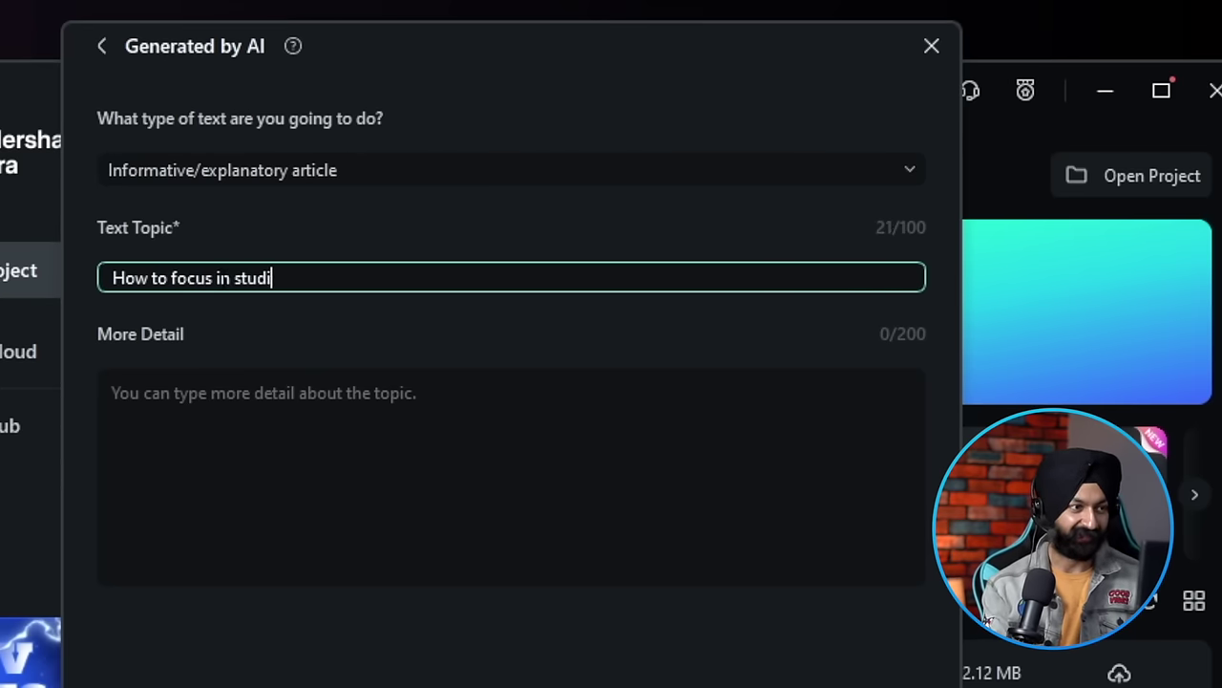
- Add the detail "We need a 5 step formula for students to focus in their studies" and generate the text
click(111, 377)
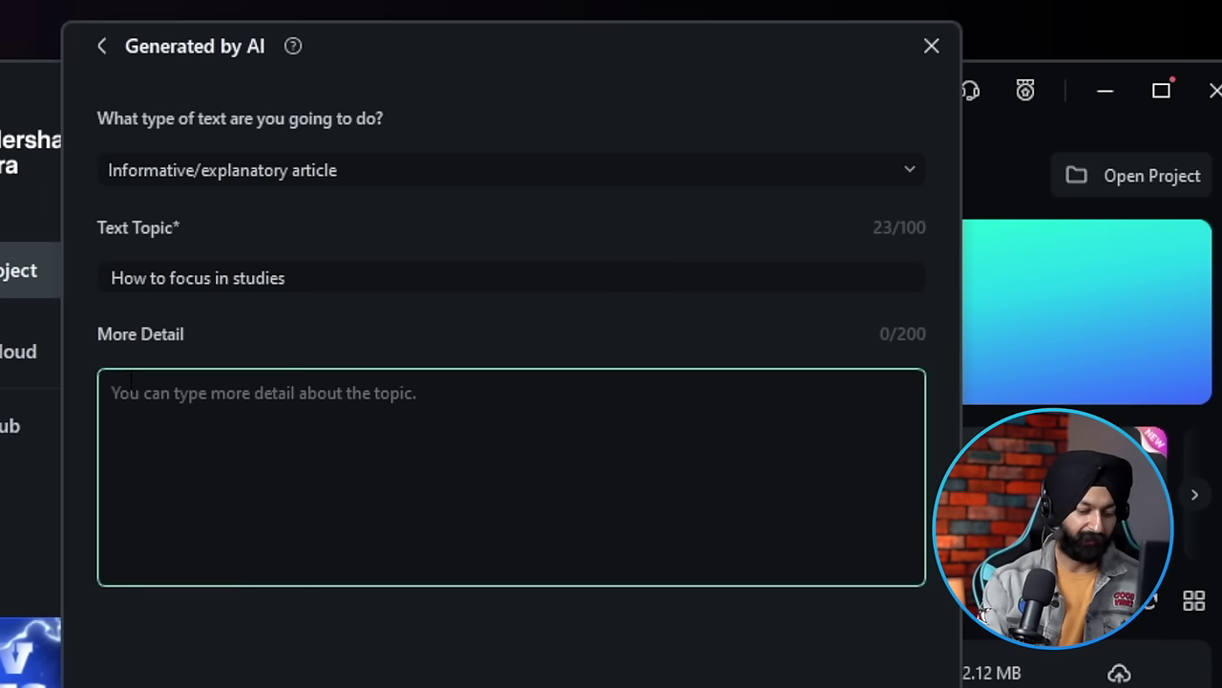
text(We need a 5 step formula for studd)
key(BackSpace)
text(ents to focus in their studies)
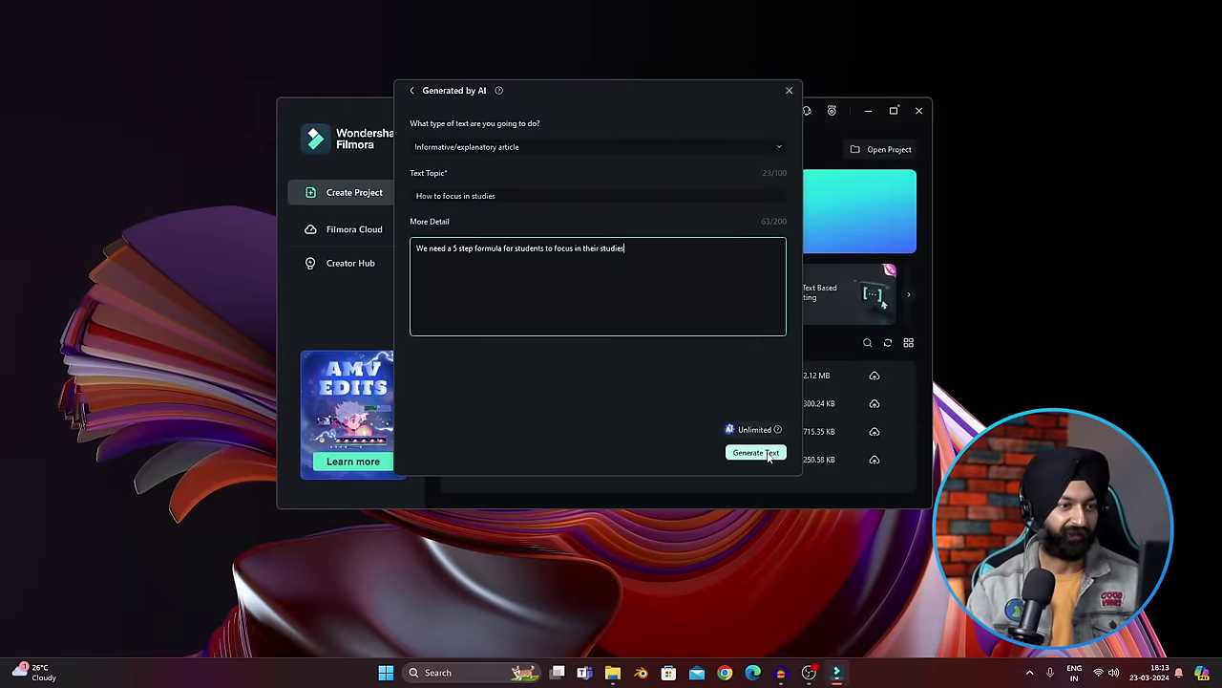
click(769, 454)
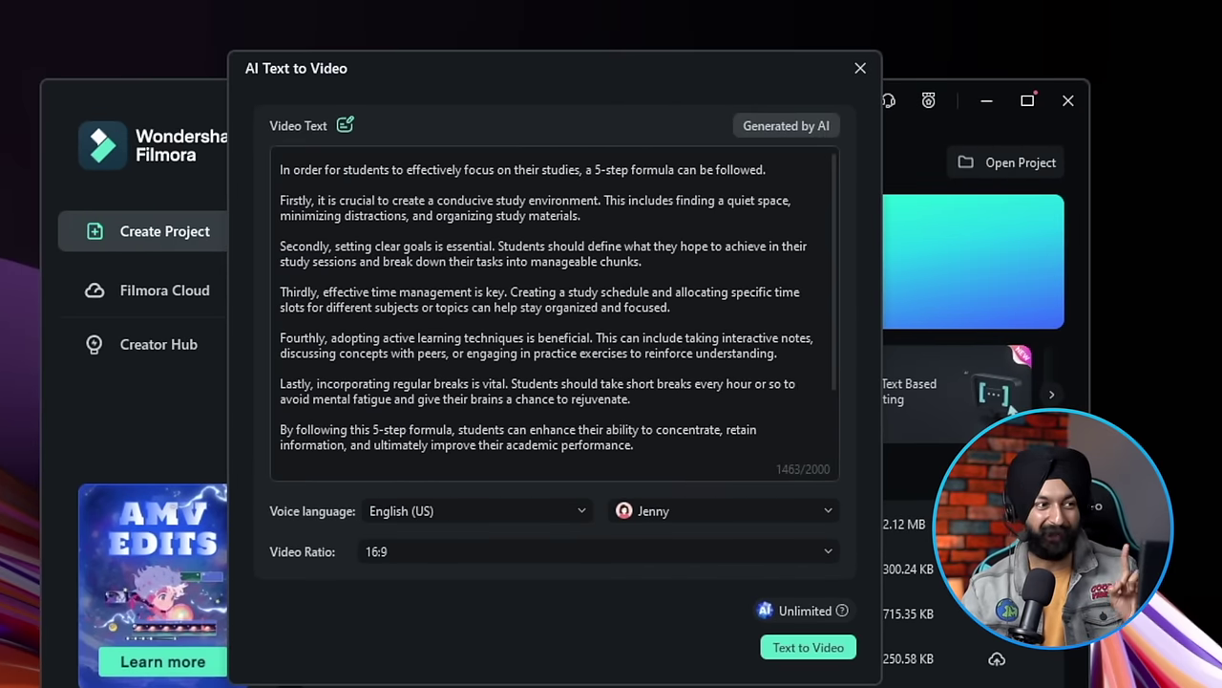
- Look over the generated script, keep English (US) as the voice language, choose the Davis voice and set the video ratio to 9:16
scroll(554, 306, down, 2)
scroll(554, 305, up, 2)
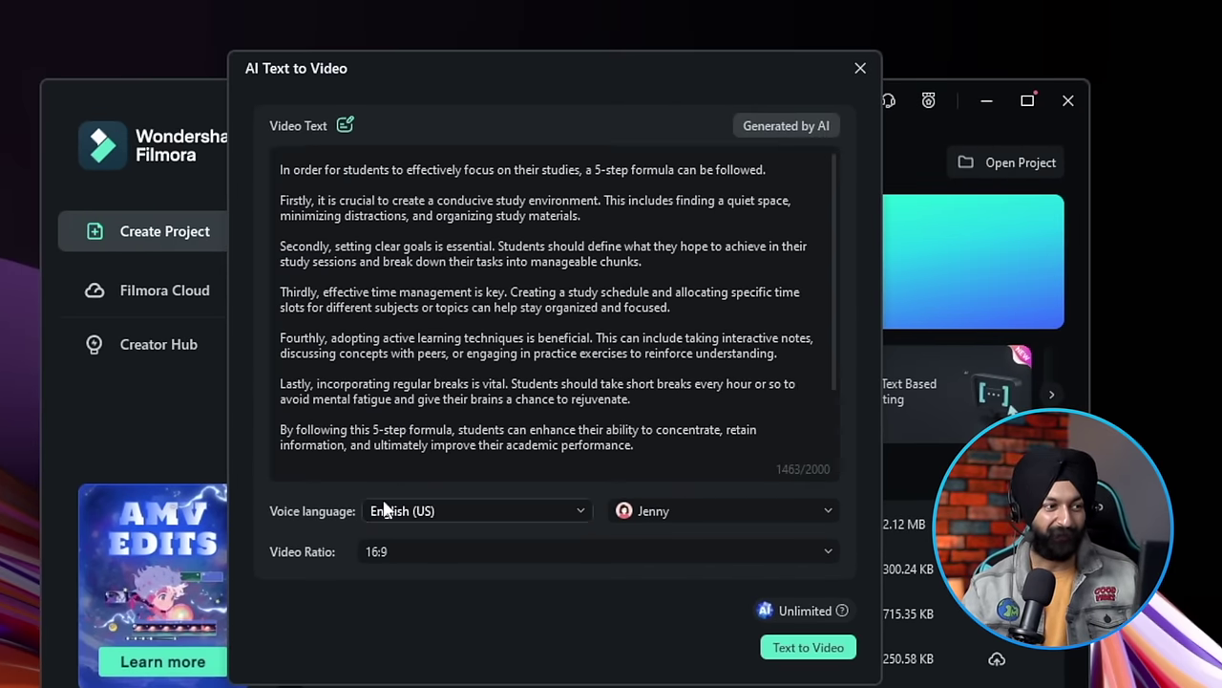
click(513, 513)
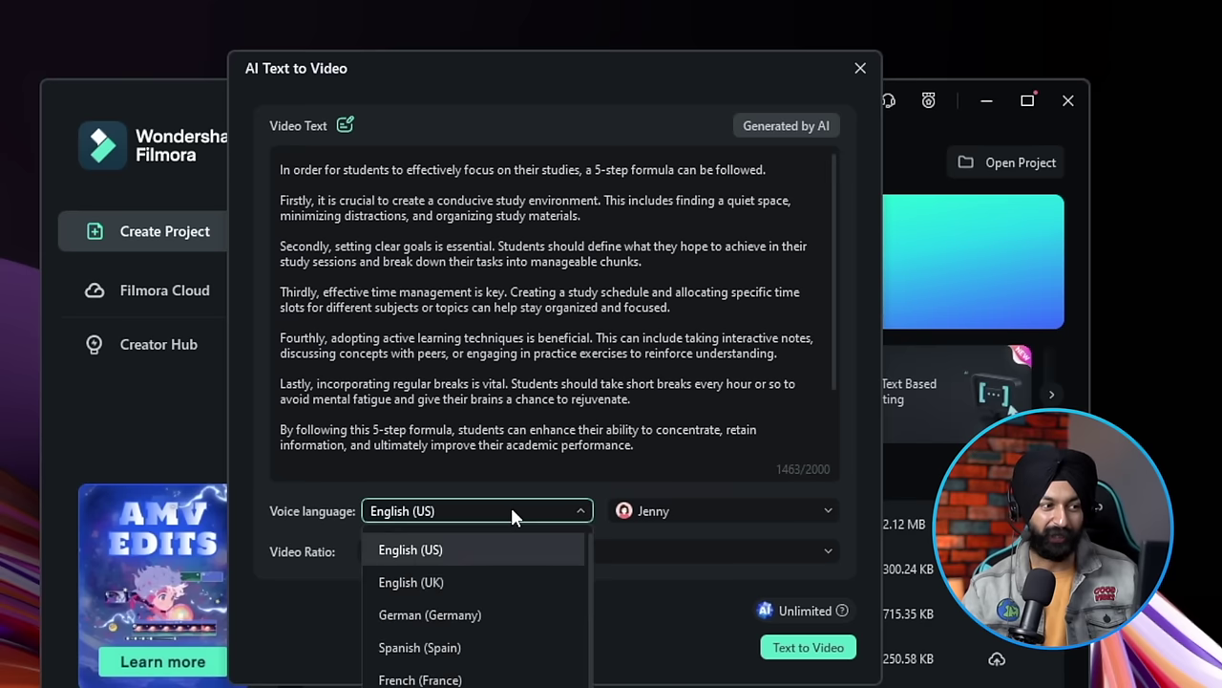
click(477, 548)
click(659, 517)
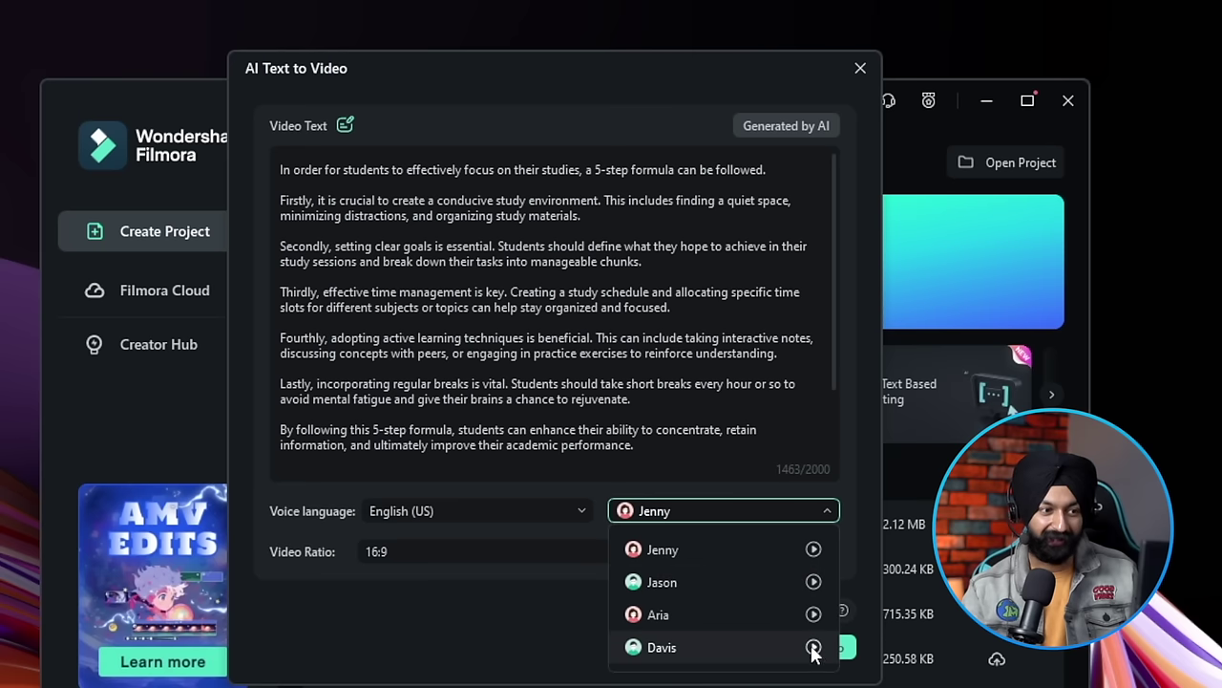
click(697, 657)
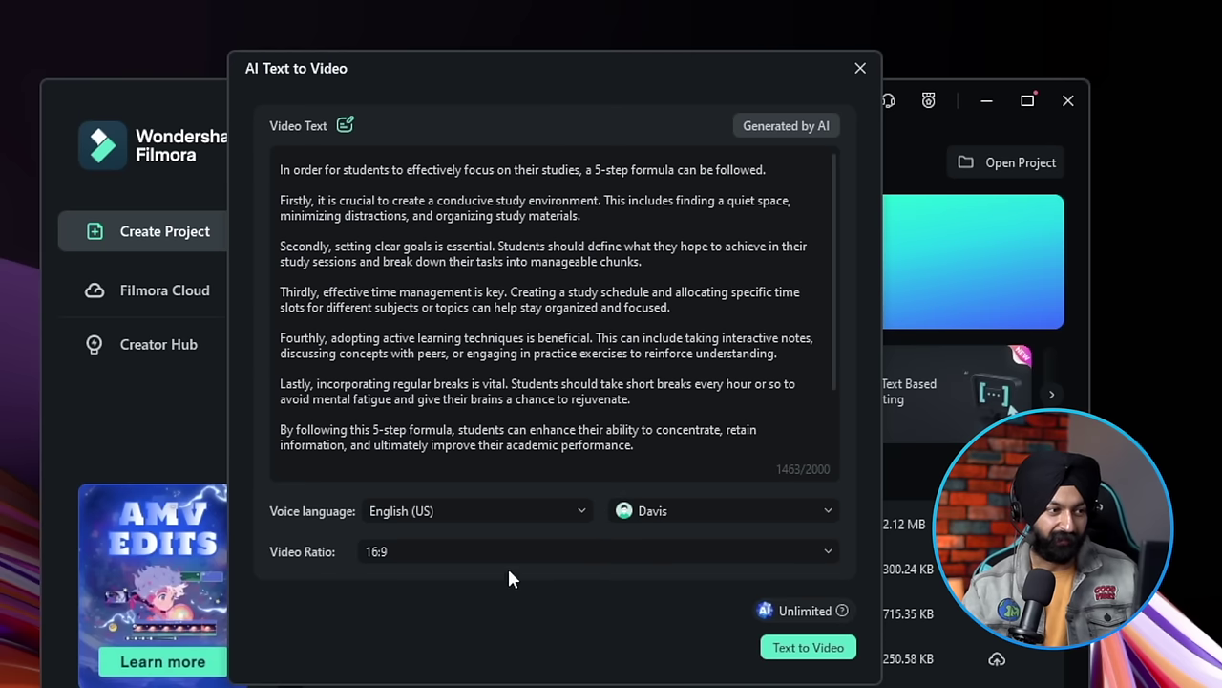
click(426, 554)
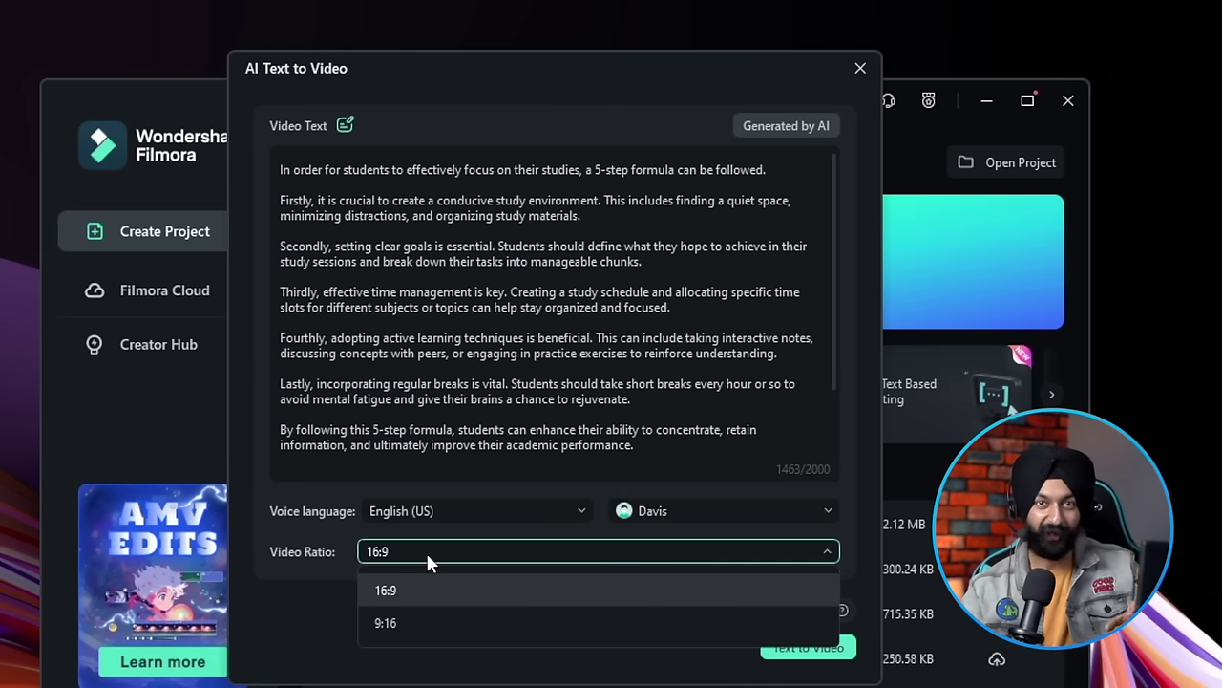
click(423, 625)
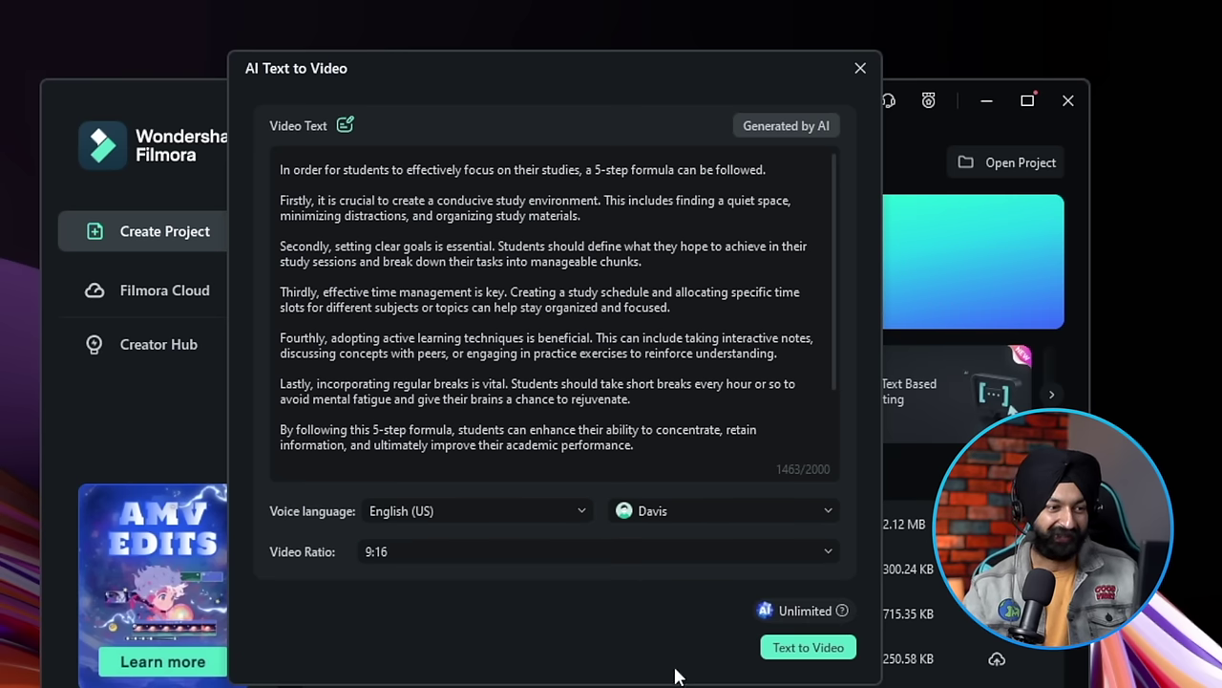
- Generate the video from the script and play its first few seconds in the timeline
click(808, 655)
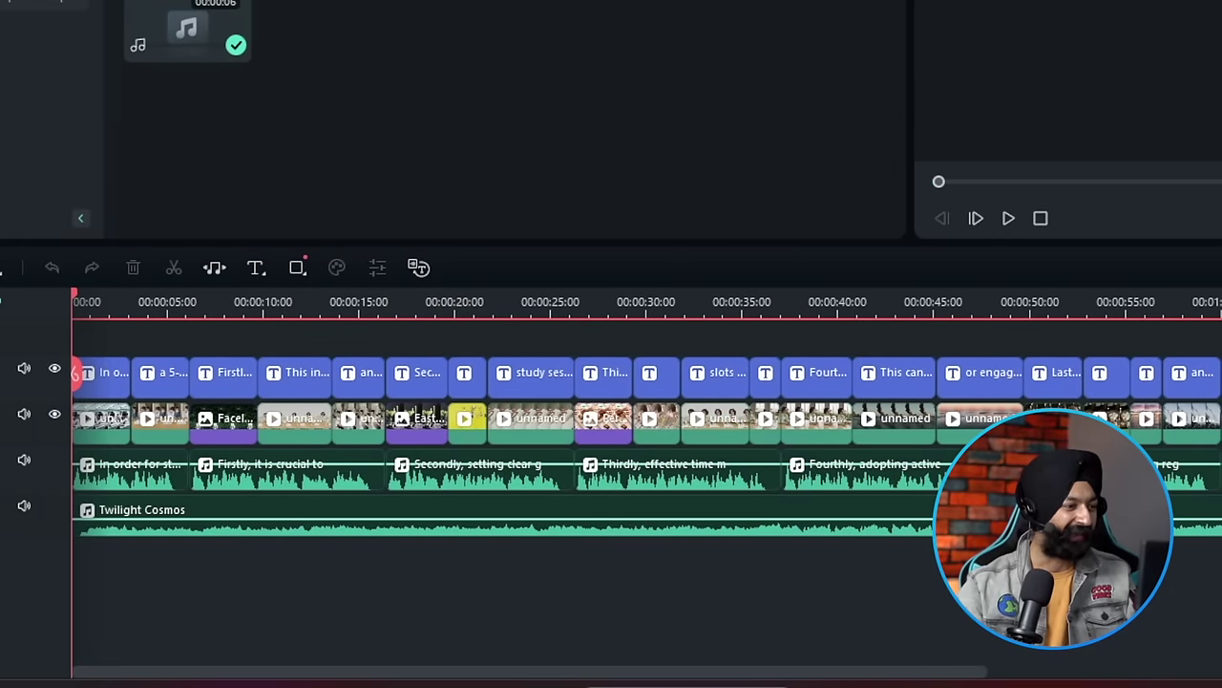
key(space)
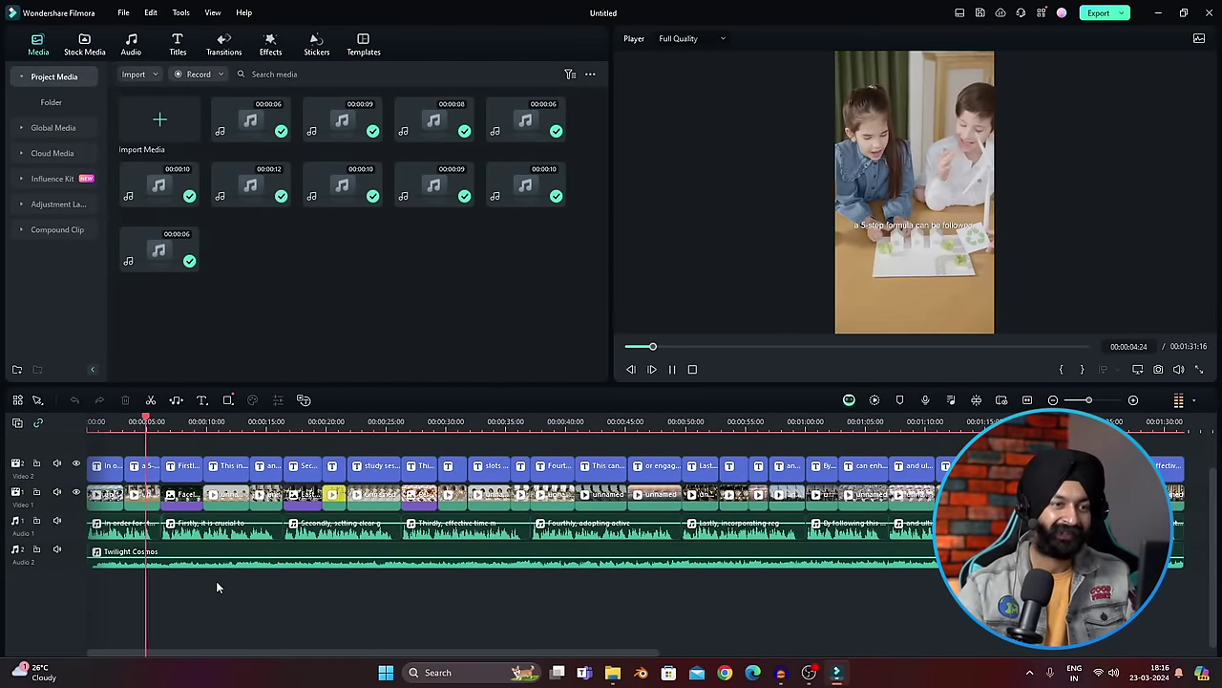
key(space)
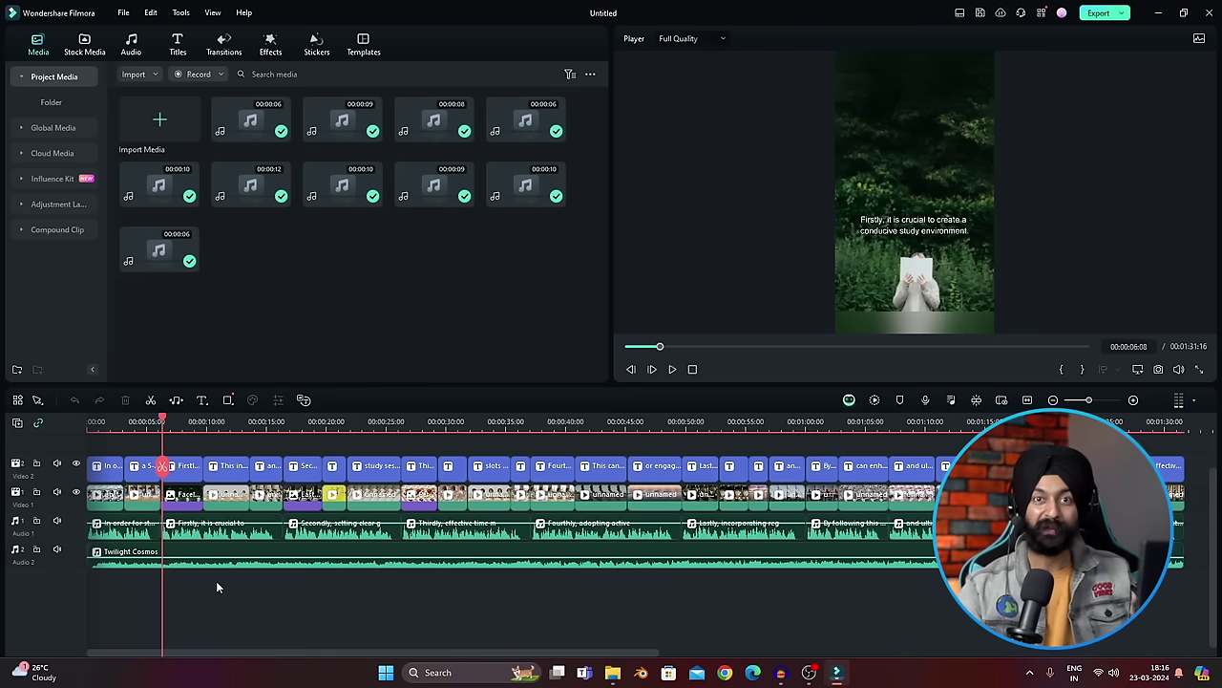